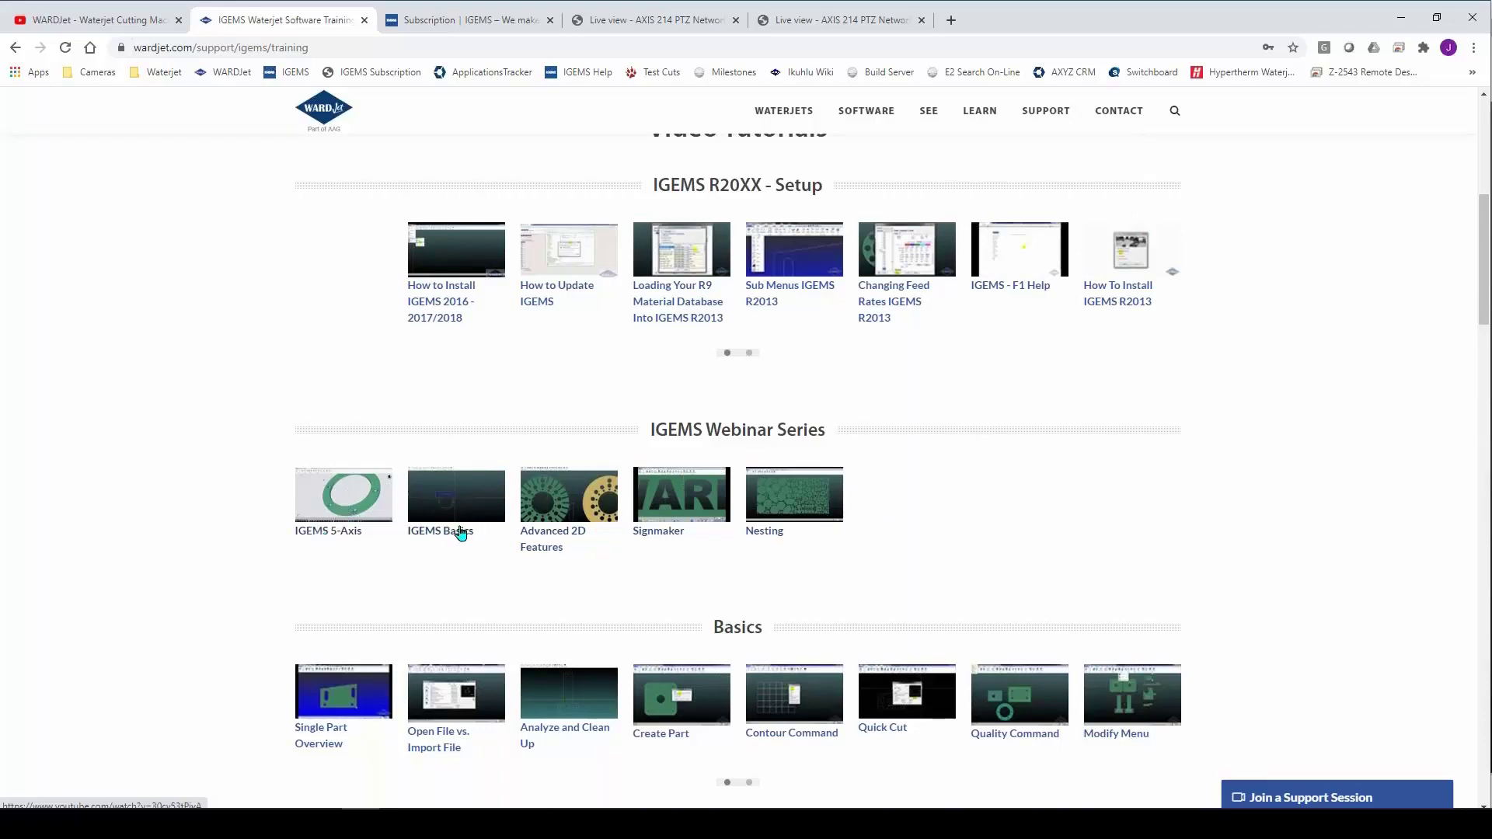
Step: Browse the video tutorial categories on the WARDJet IGEMS training page
scroll(1345, 477, "down", 10)
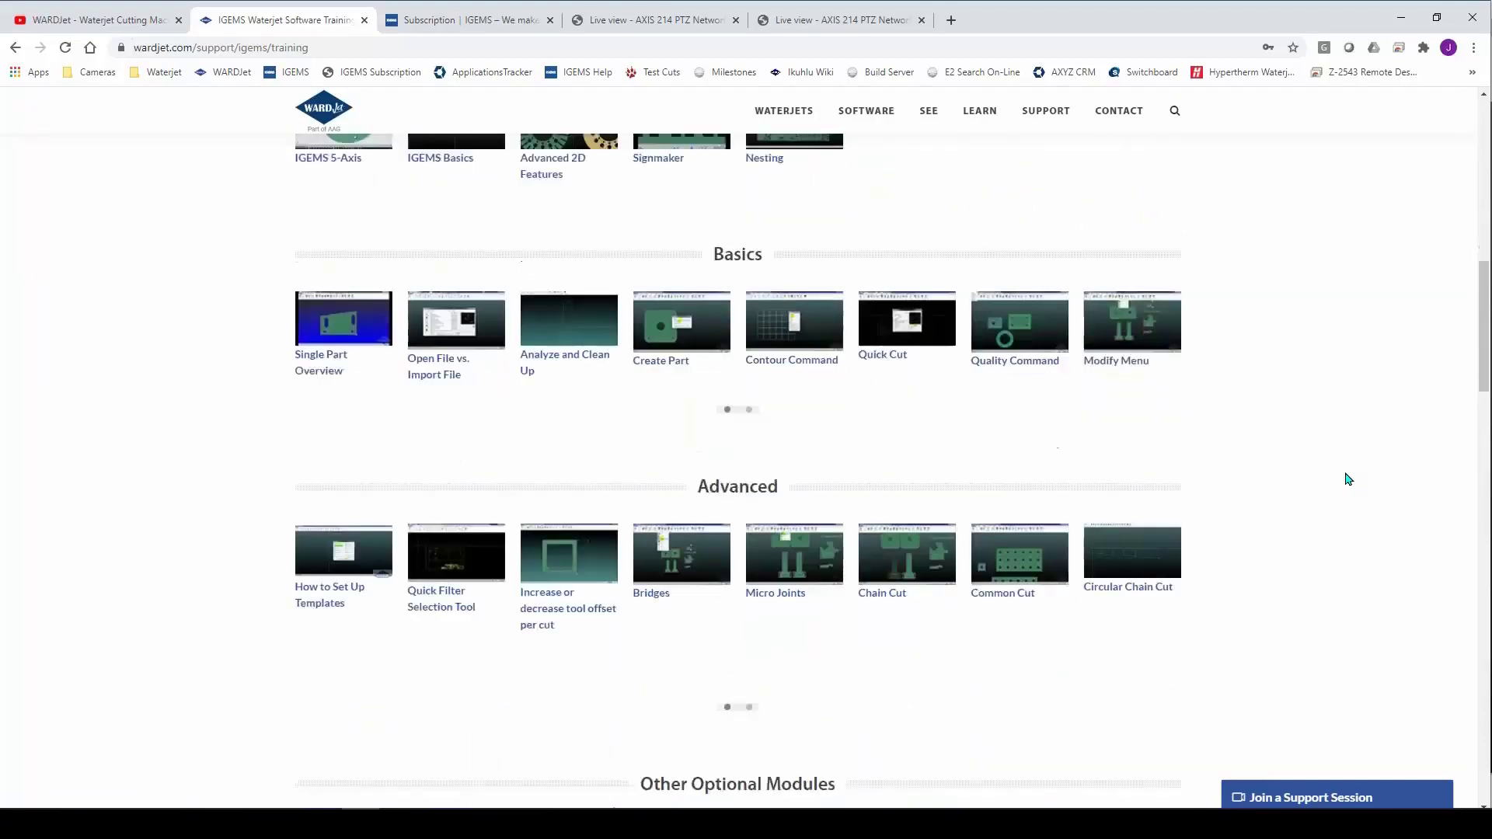
scroll(1343, 477, "down", 3)
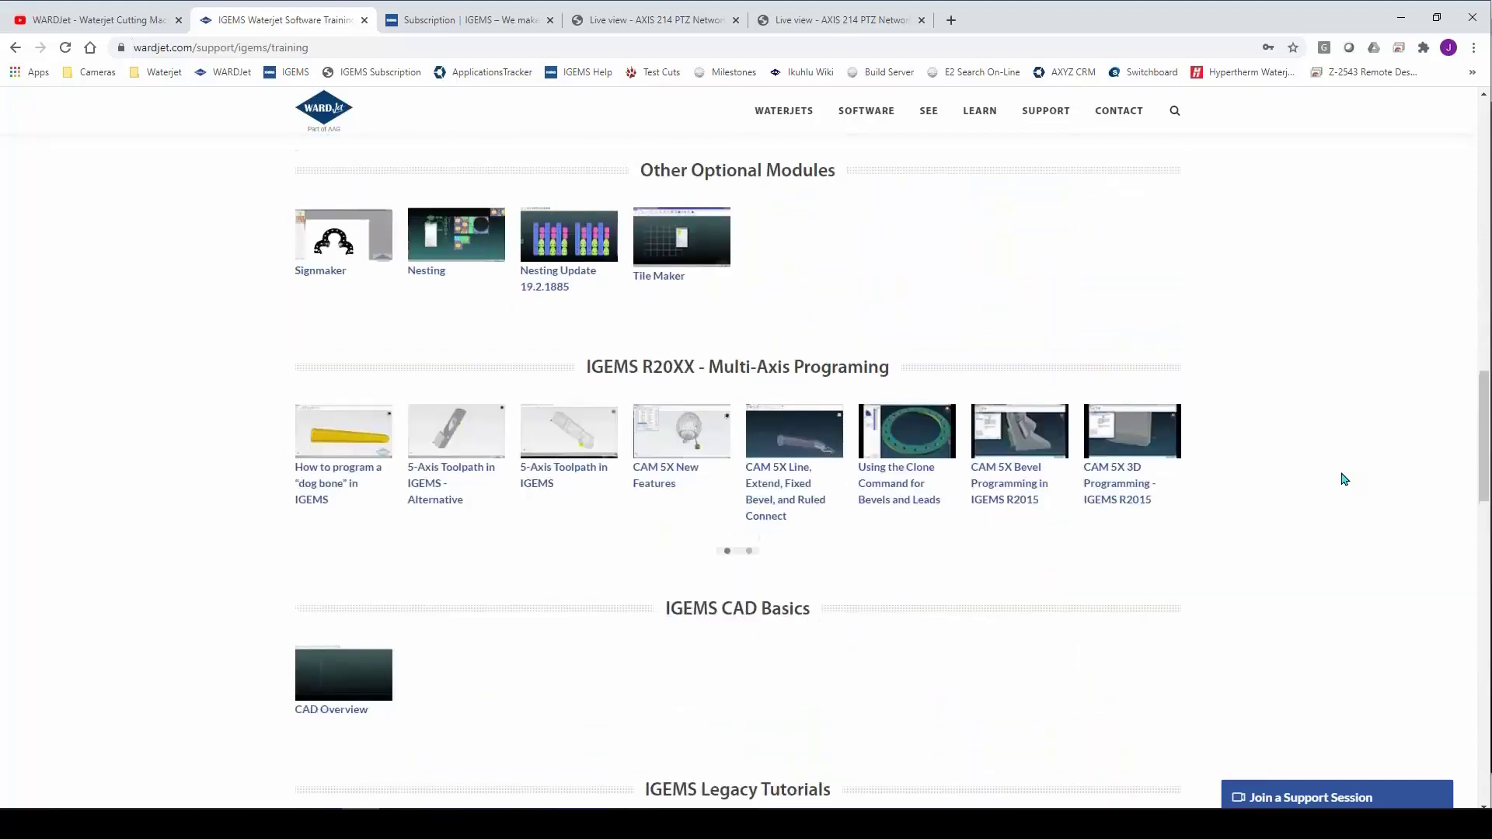
scroll(1333, 477, "up", 9)
Step: Switch to the WARDJet YouTube channel and look through its uploaded videos
left_click(121, 20)
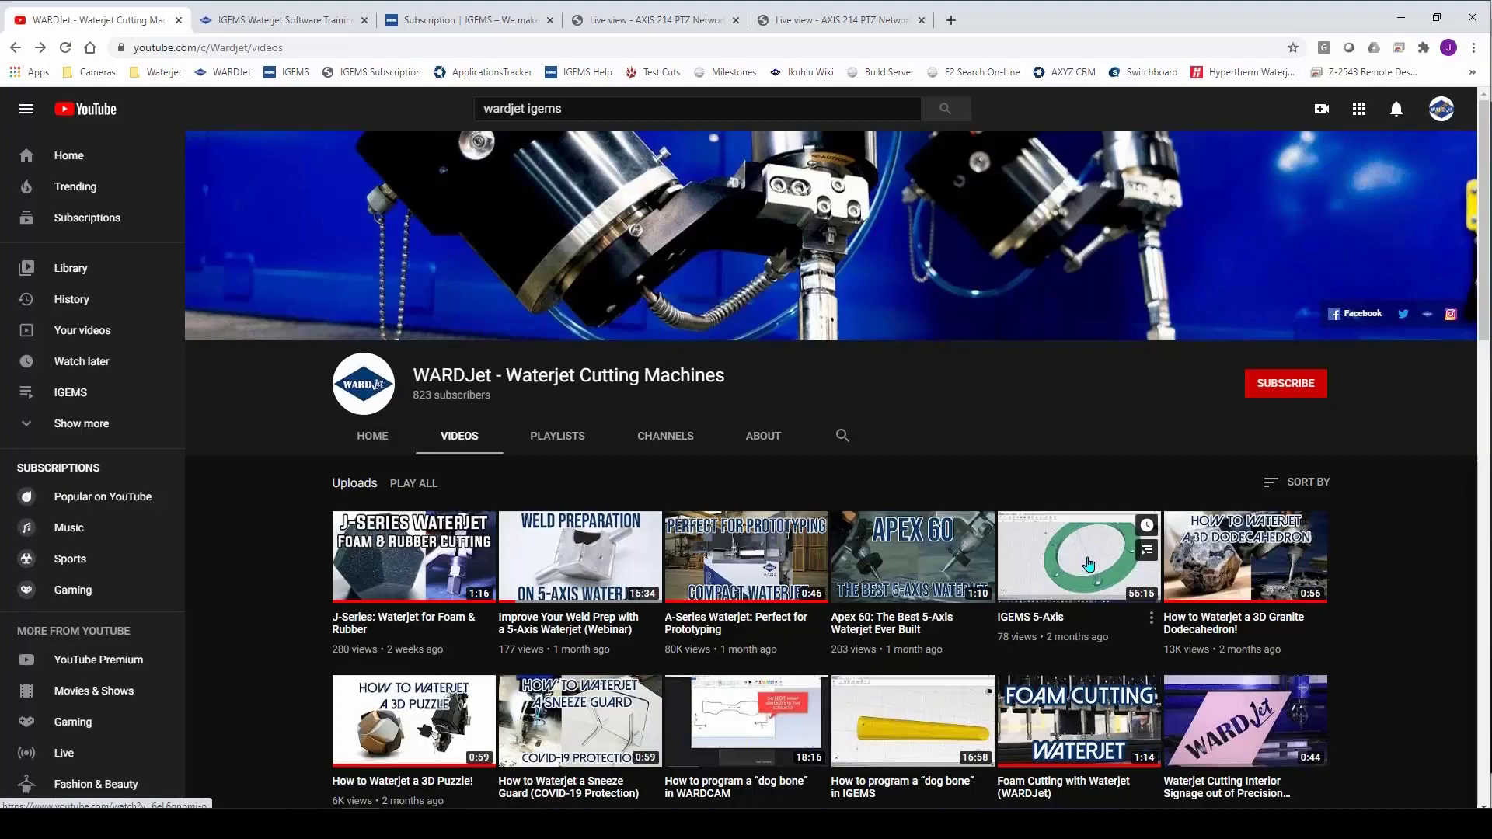
scroll(1061, 550, "down", 9)
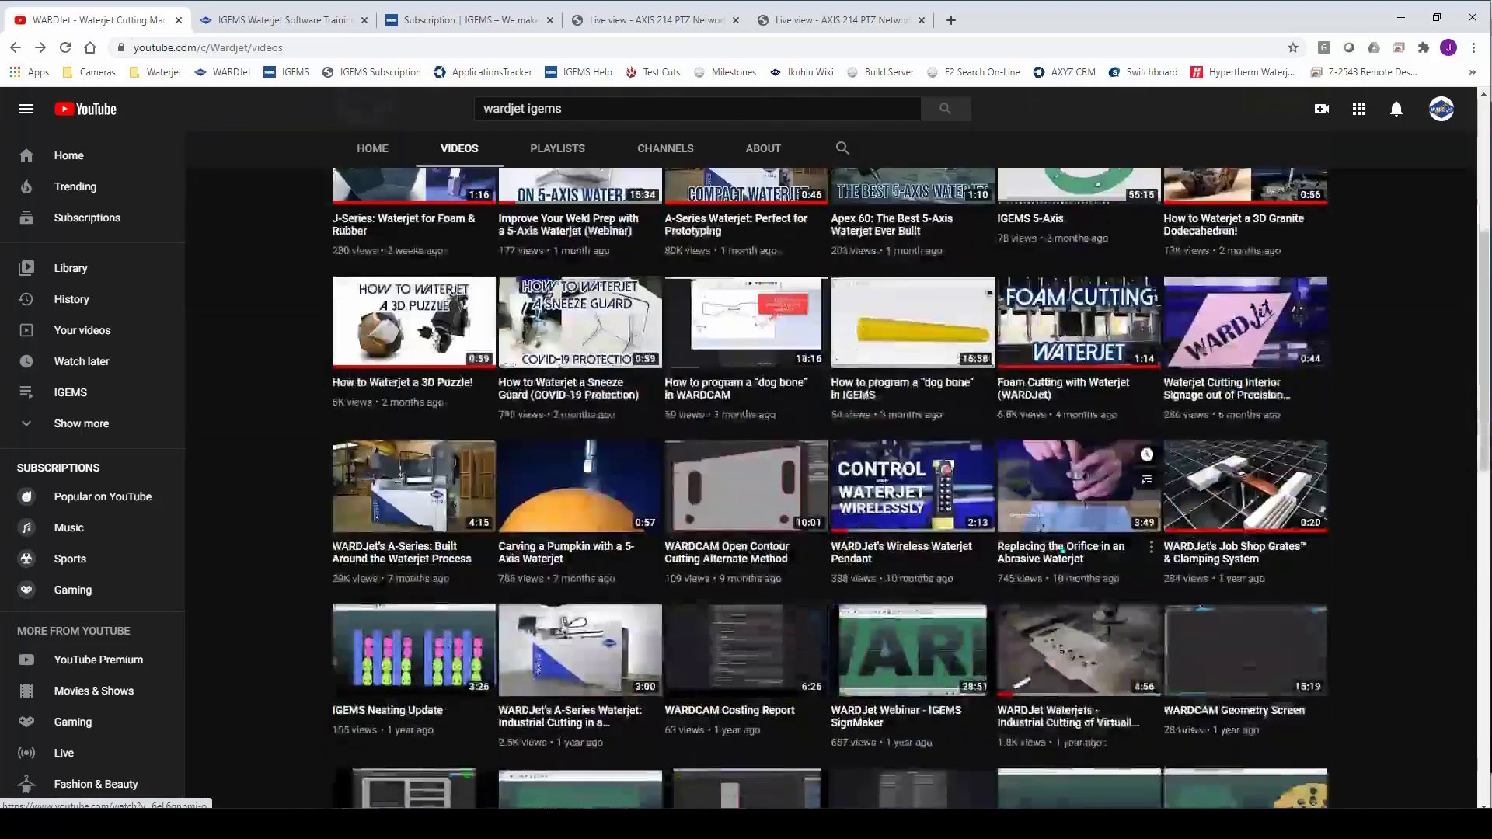
scroll(1062, 550, "up", 5)
scroll(1061, 548, "up", 3)
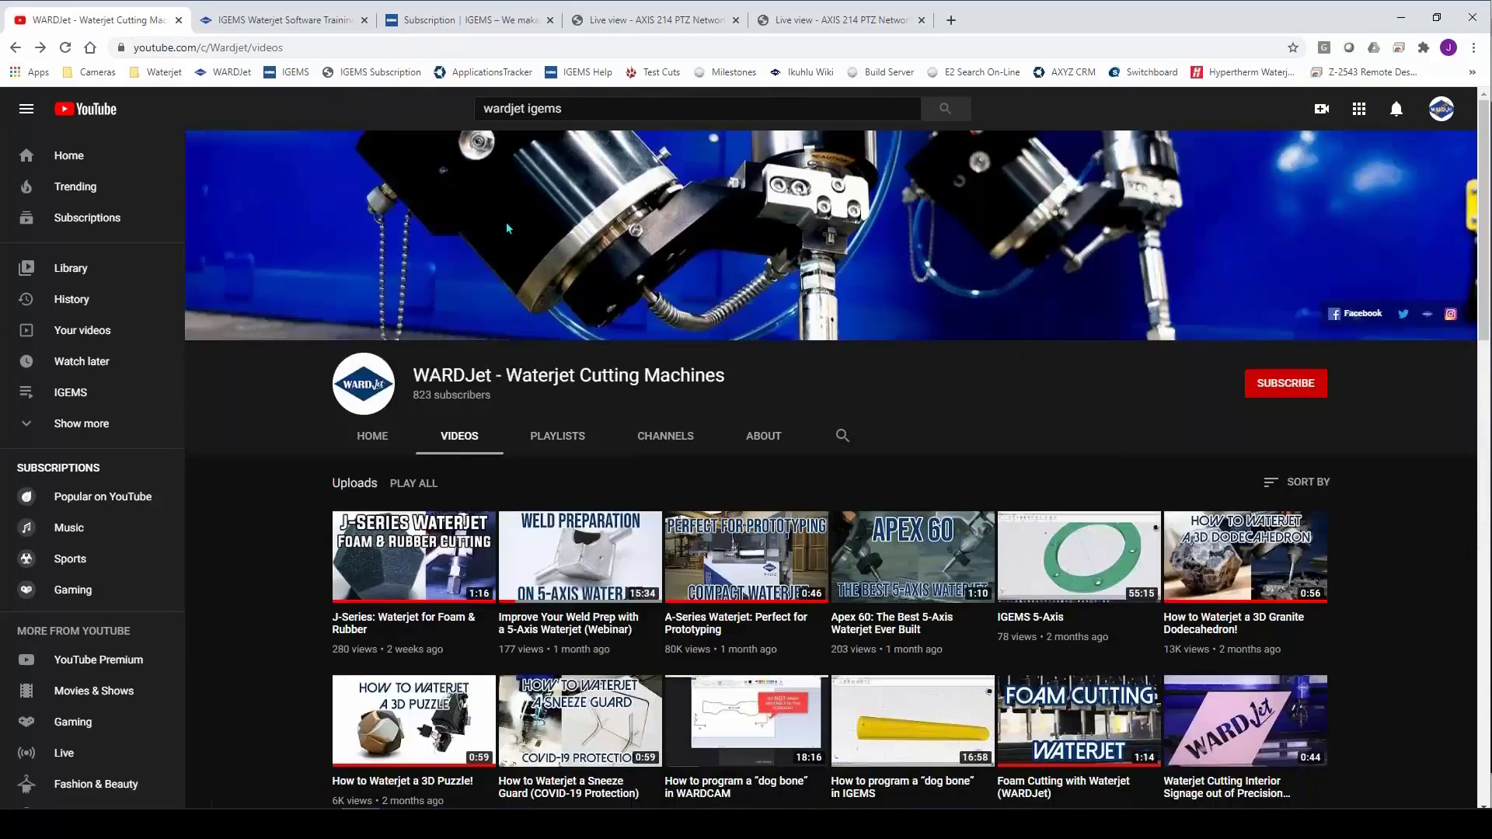
Step: Switch to the IGEMS website and go back from the subscription page to its CAD/CAM home page
left_click(447, 22)
scroll(677, 371, "up", 10)
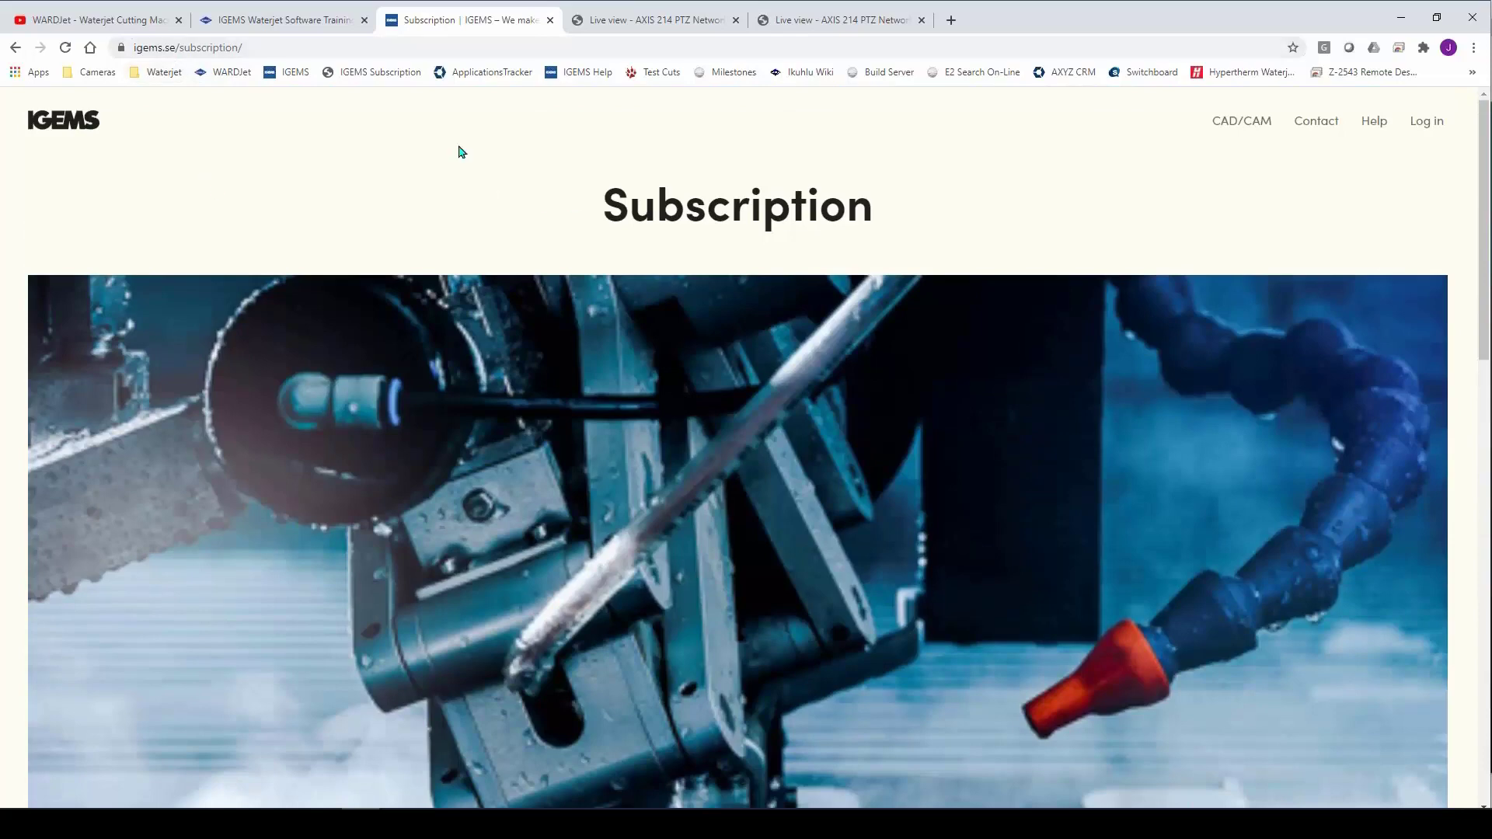
left_click(16, 49)
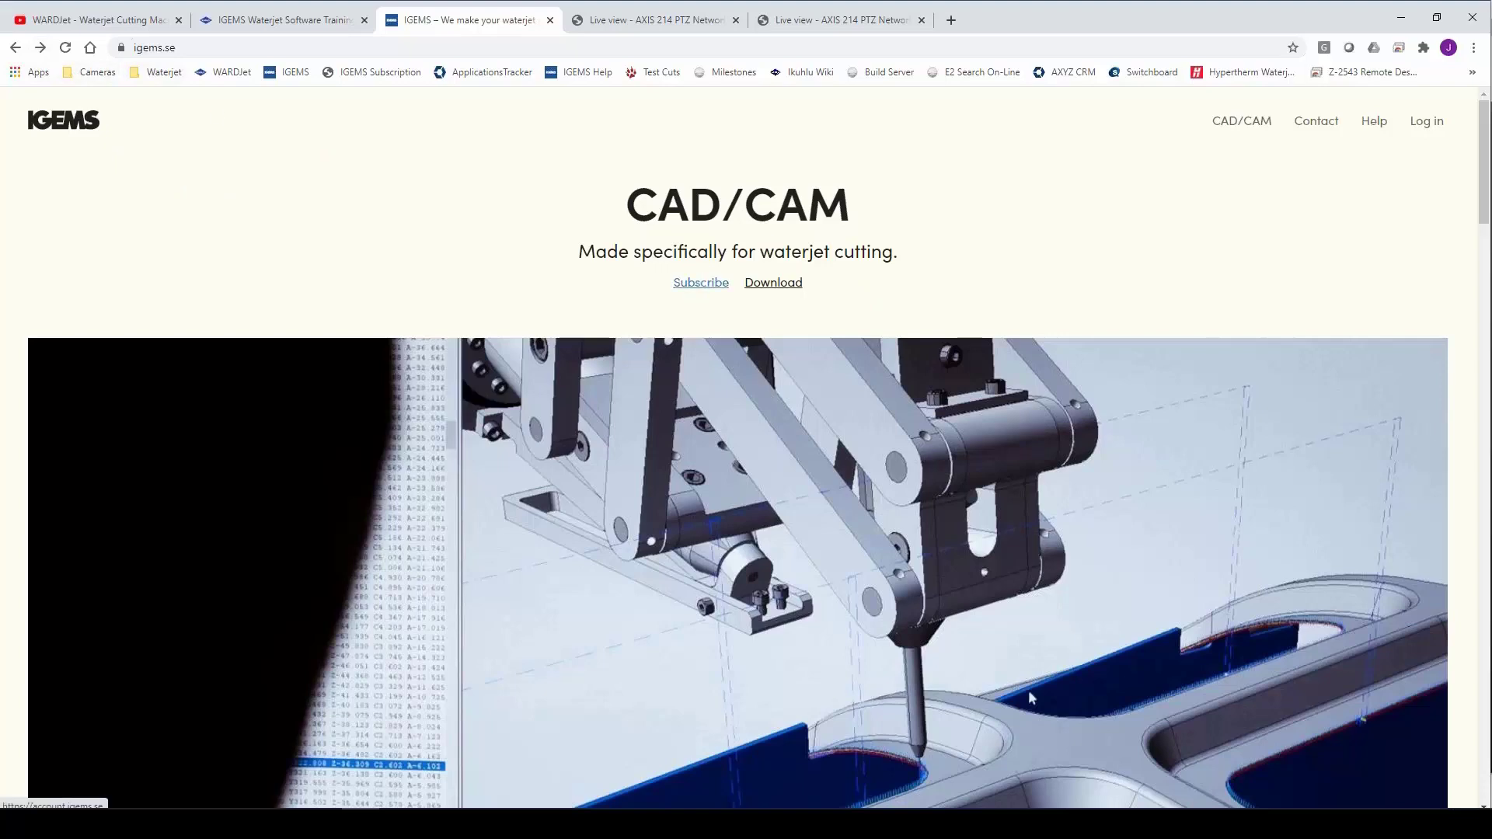
Step: Open the IGEMS subscription page and review the functions and yearly prices of the 2D and 3D versions
left_click(376, 71)
scroll(513, 326, "down", 10)
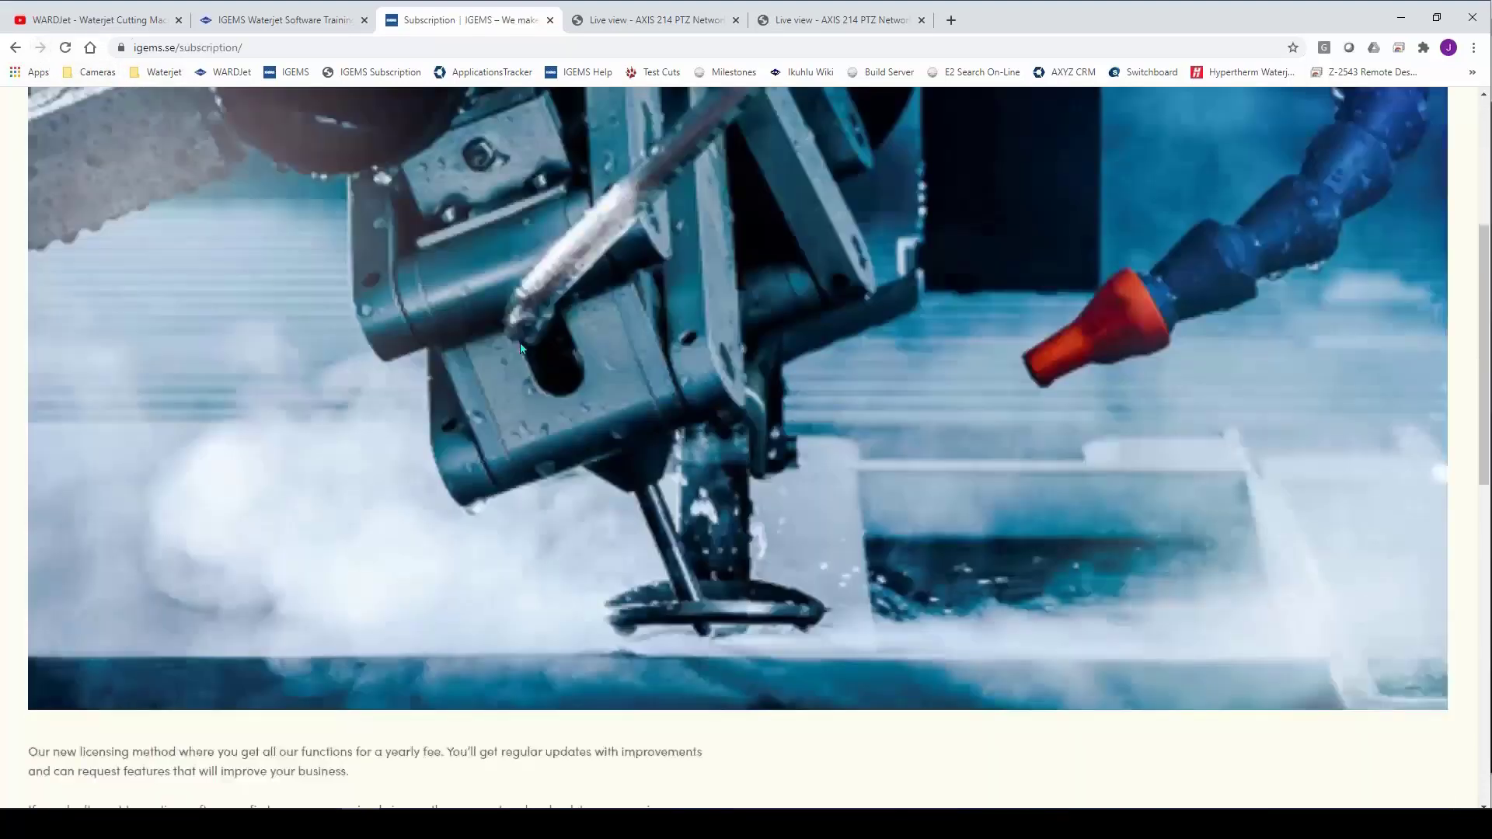
scroll(527, 381, "down", 4)
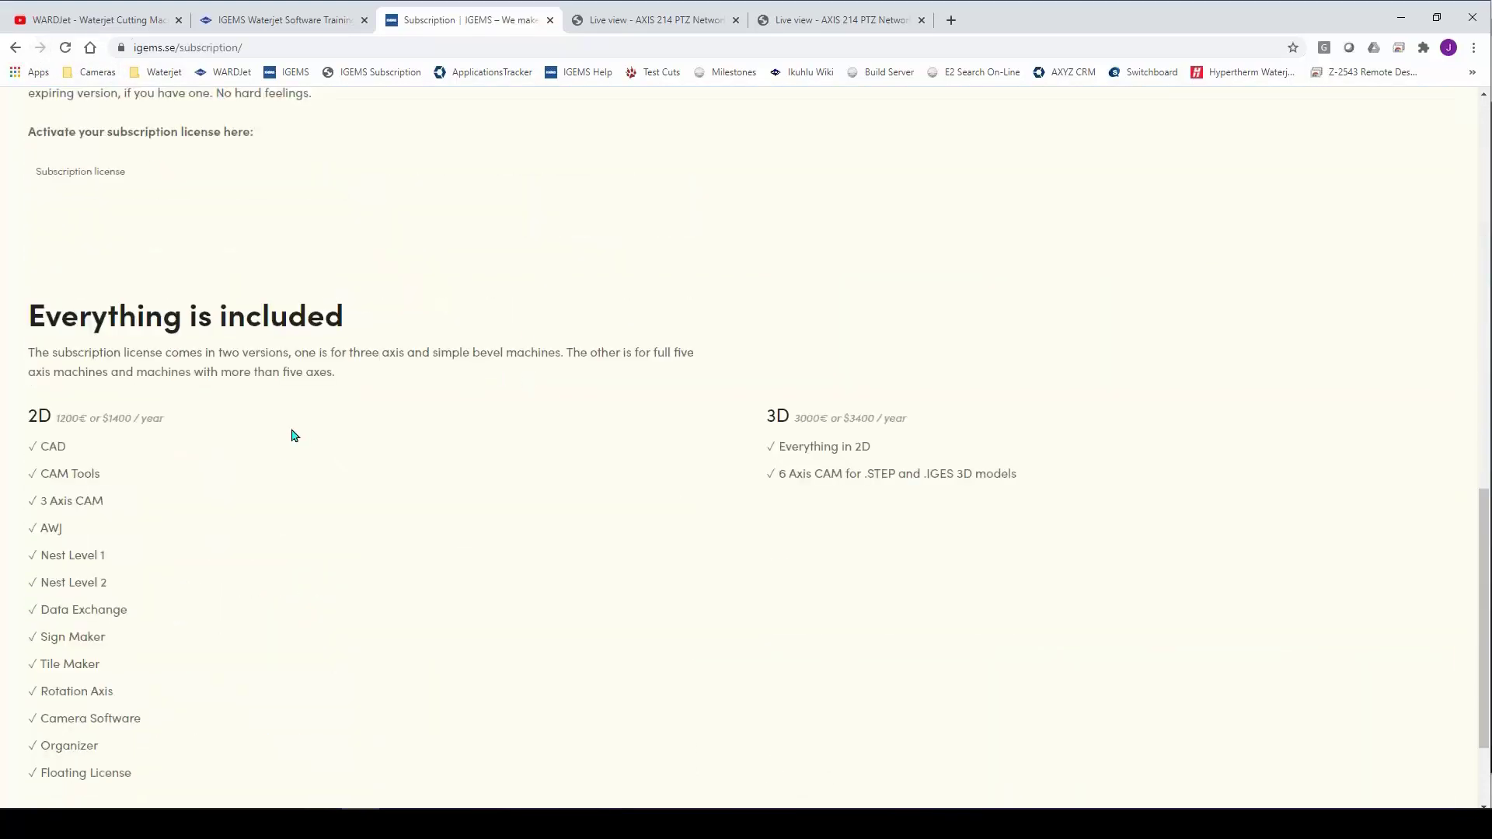
scroll(264, 385, "down", 2)
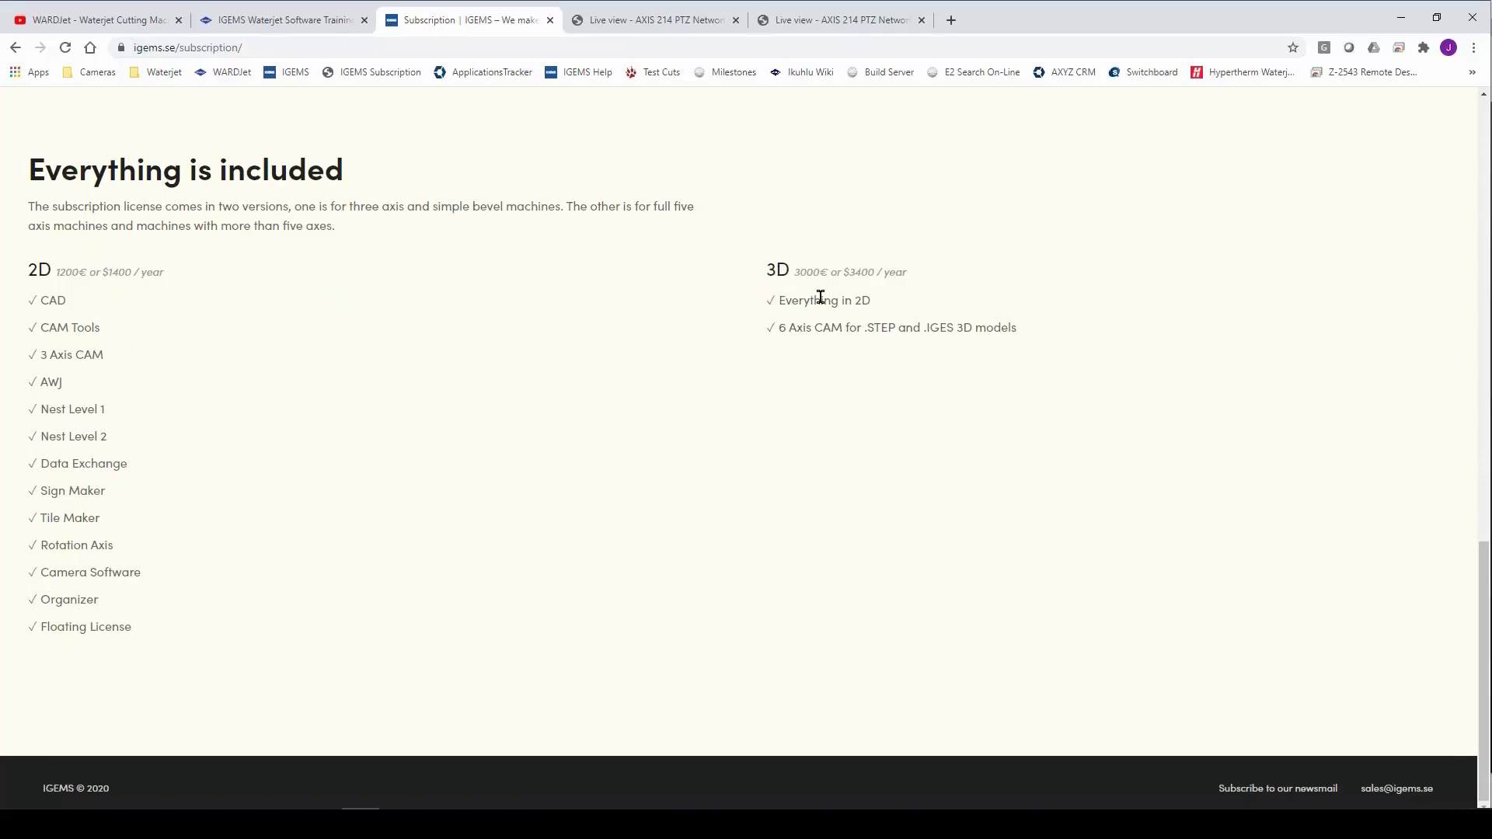
left_click_drag(843, 272, 898, 273)
left_click(881, 311)
Step: Switch to the Bay 1 live camera and survey the shop floor by panning right and tilting down onto the cutting machine
left_click(642, 23)
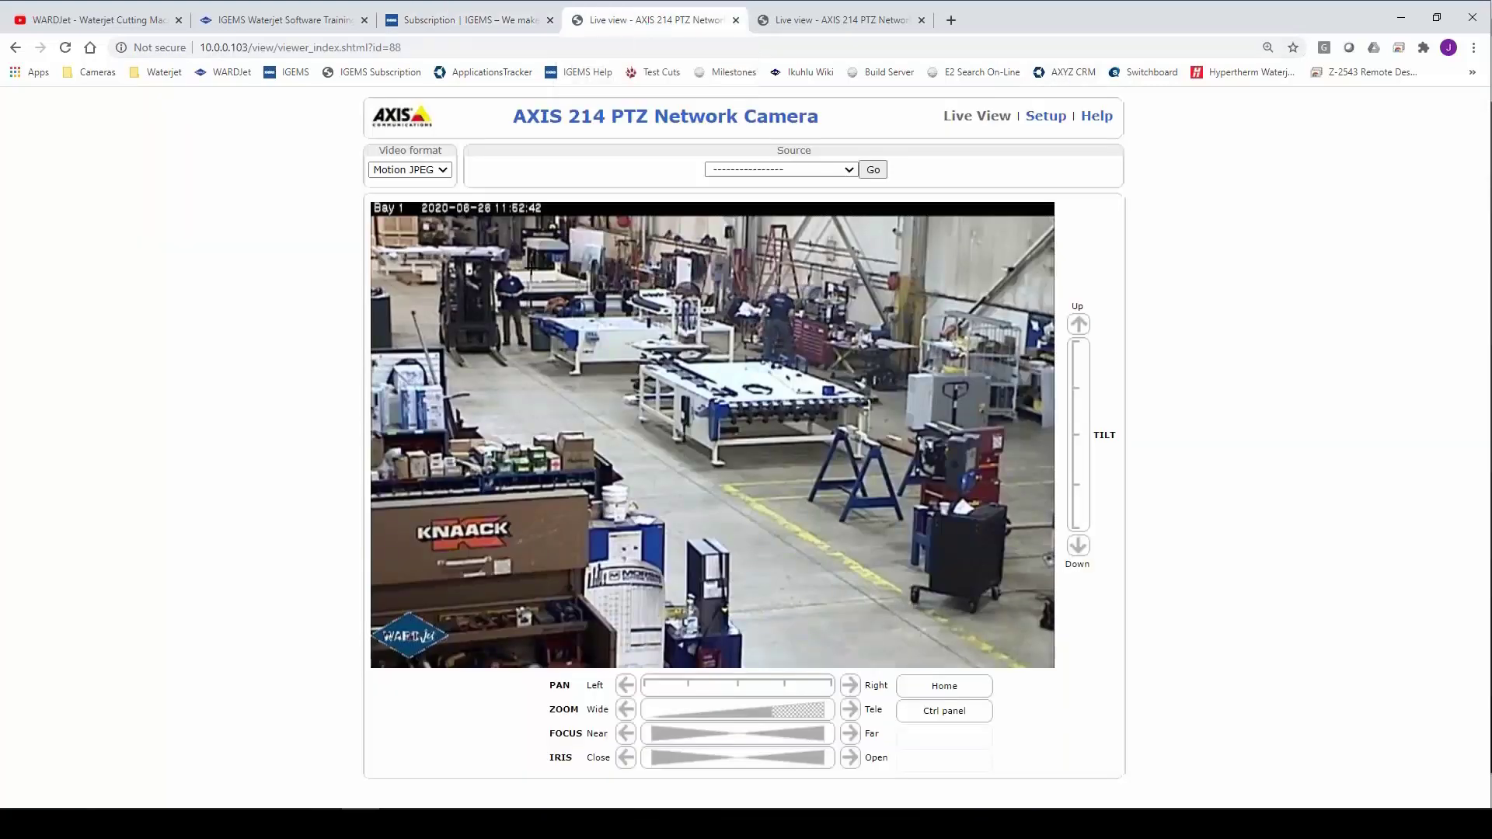
left_click(850, 686)
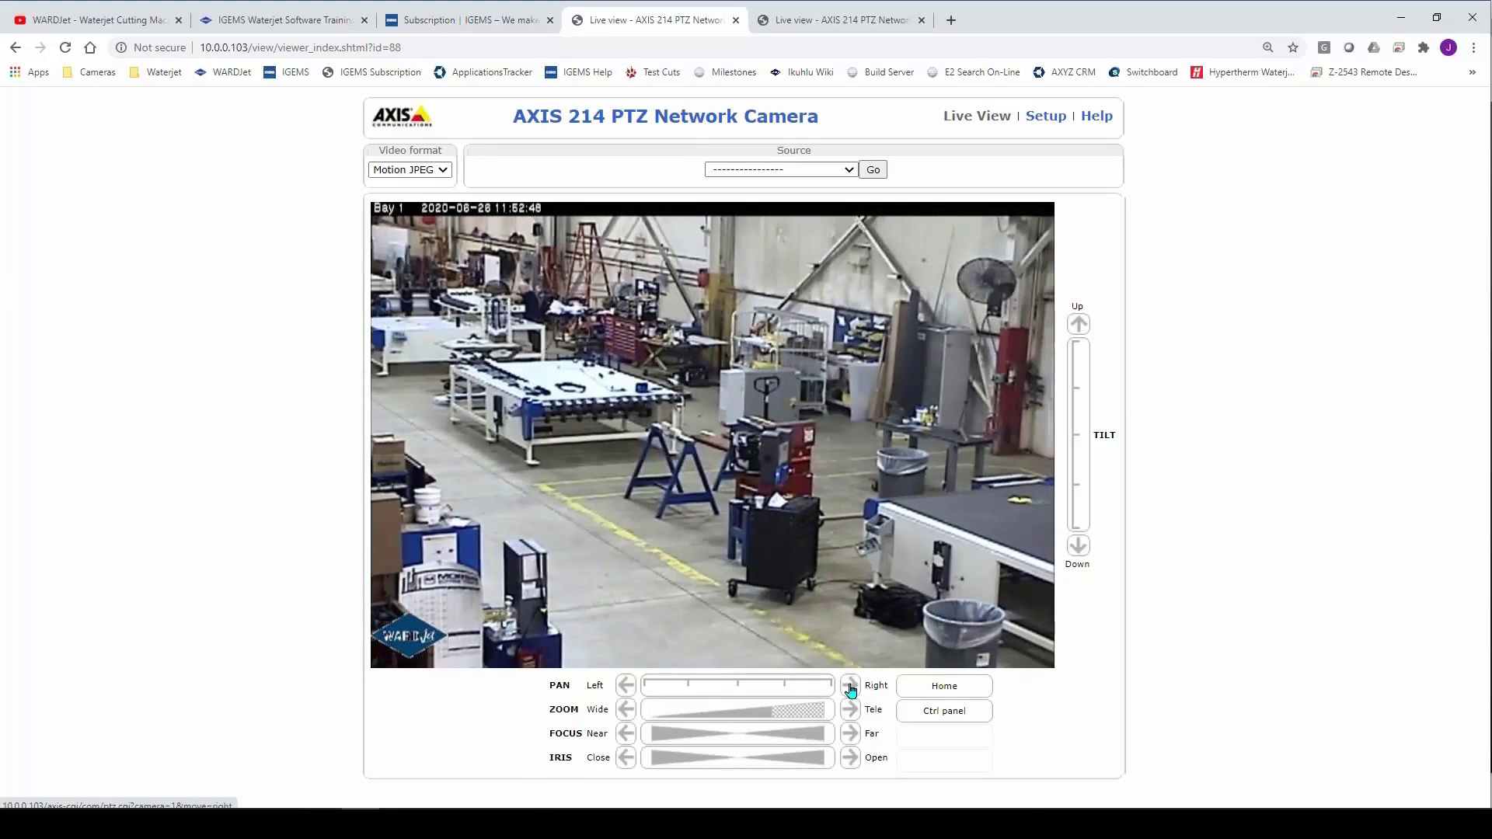
left_click(850, 686)
left_click(850, 686)
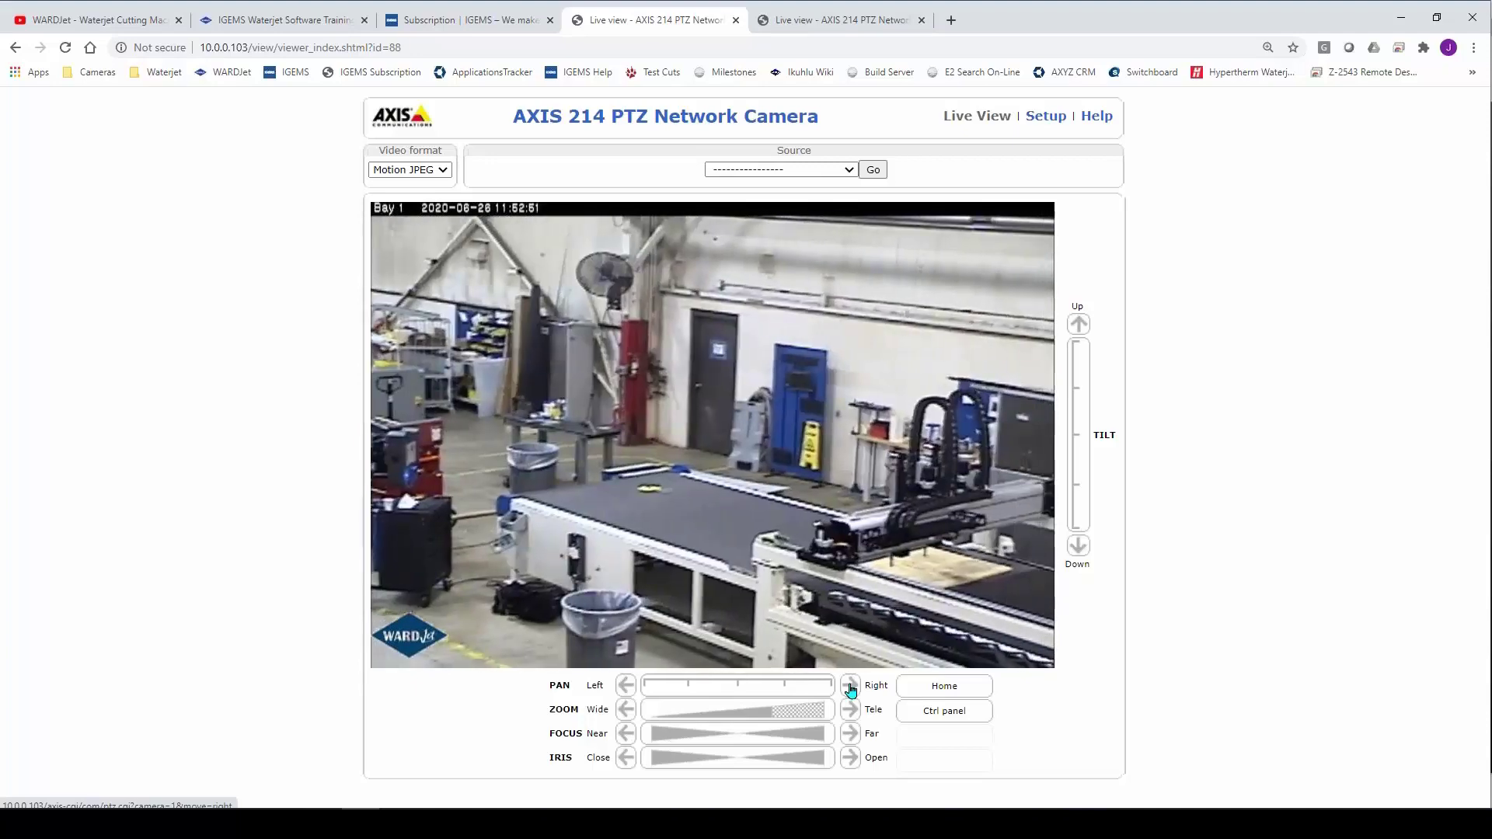
left_click(849, 686)
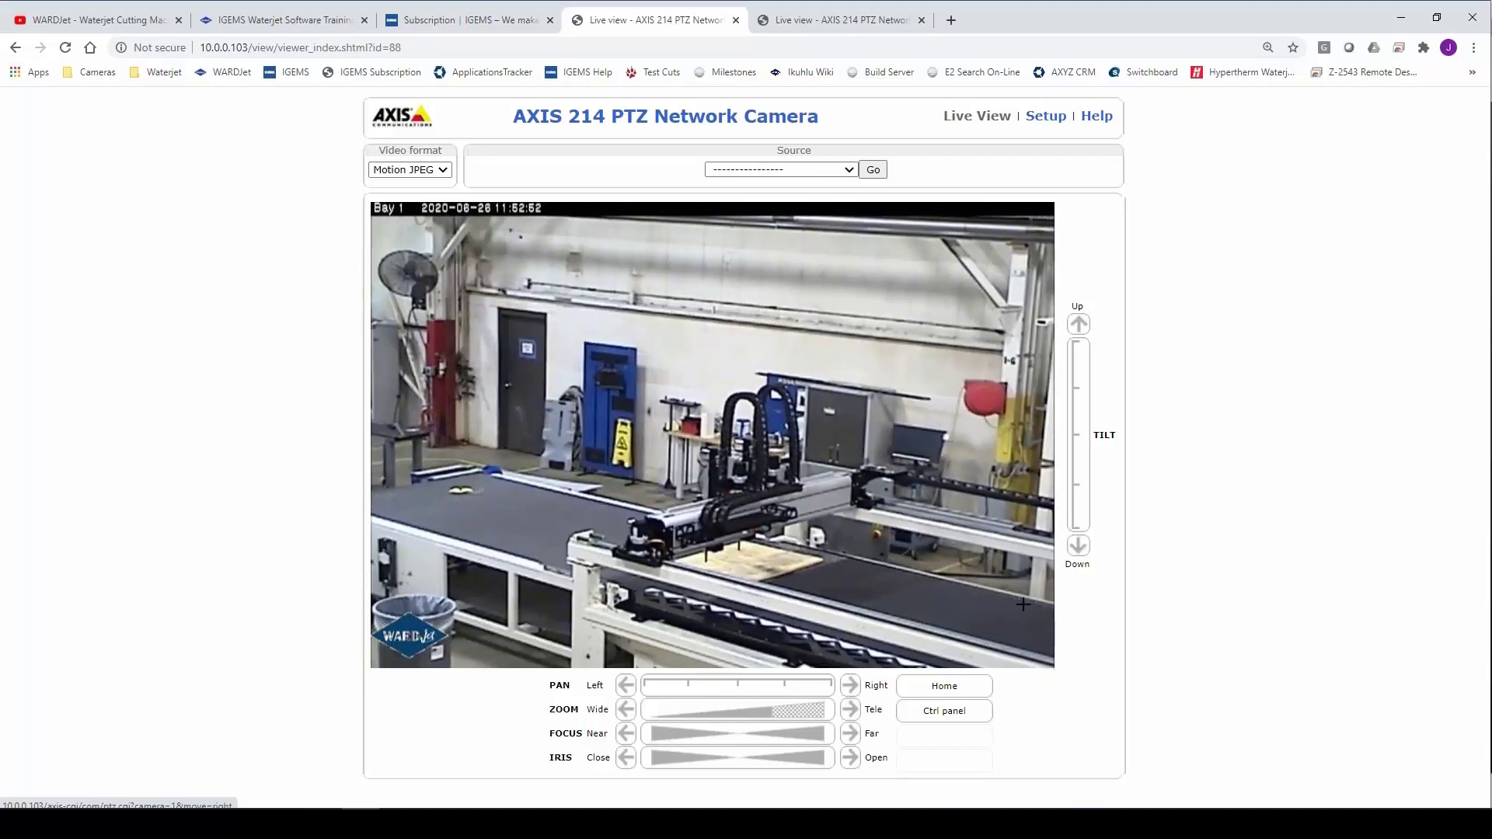
left_click(1078, 547)
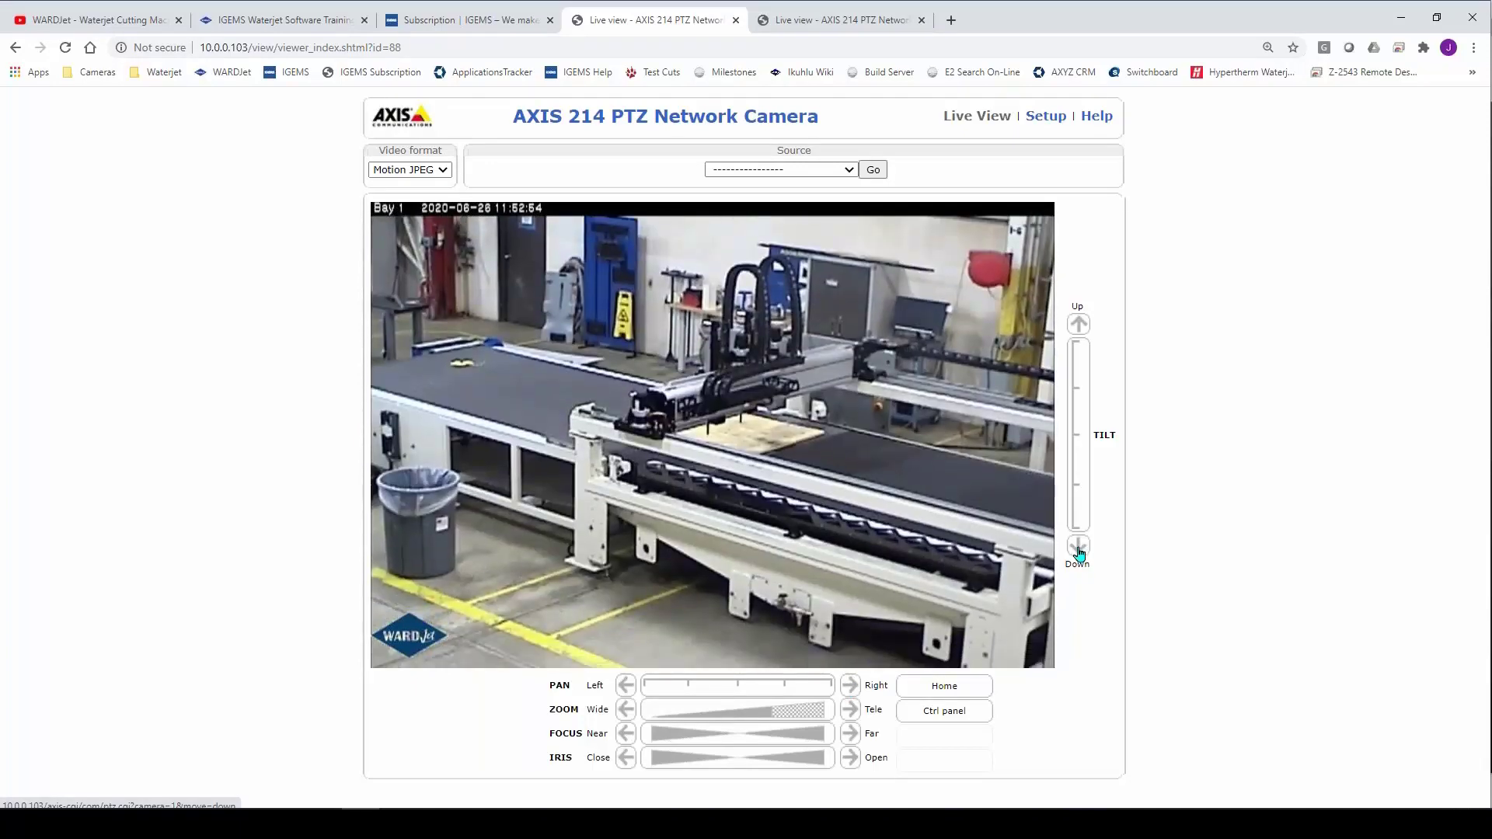
left_click(850, 687)
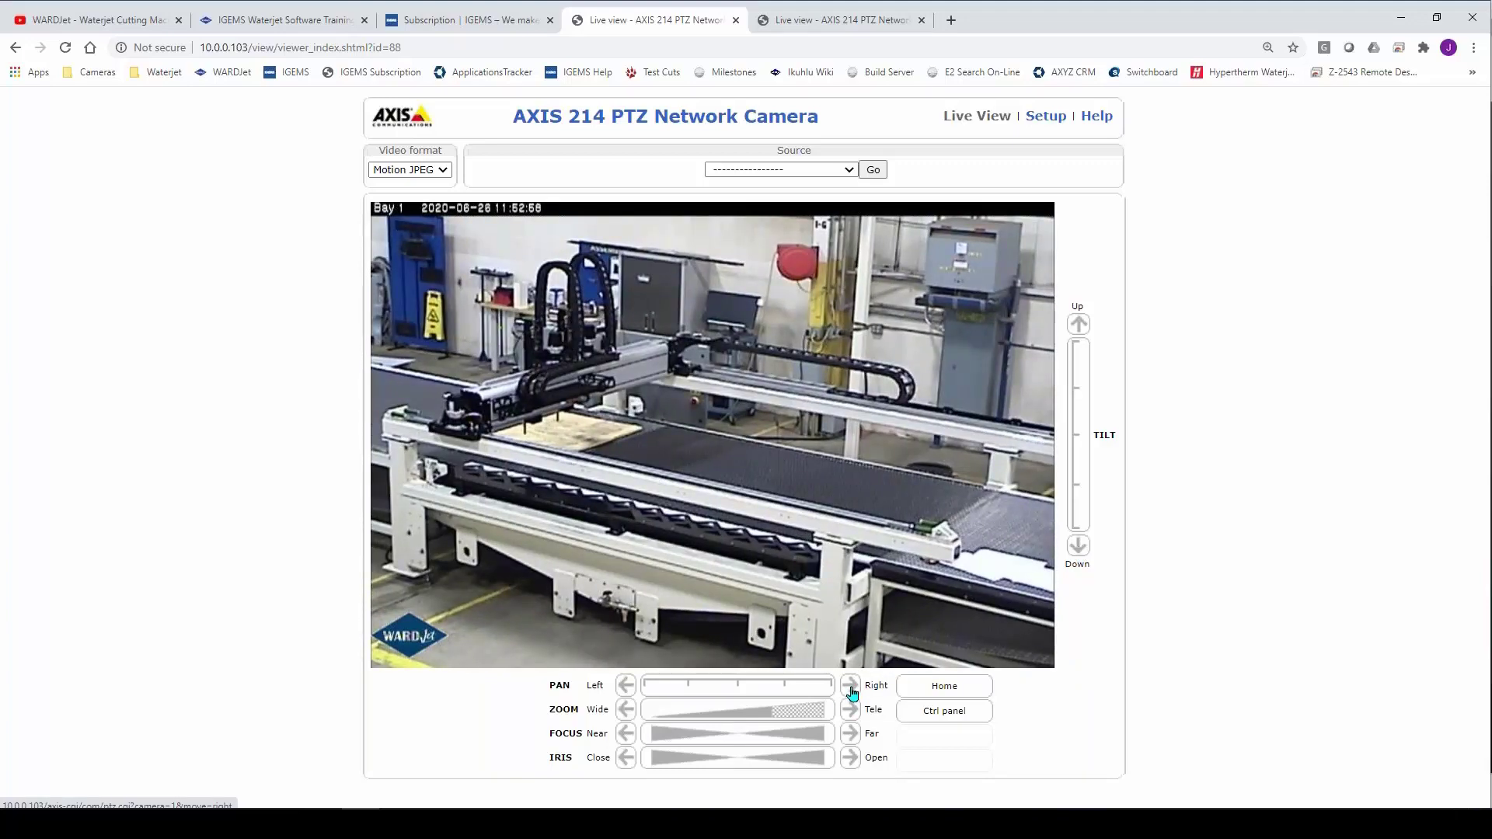
left_click(851, 687)
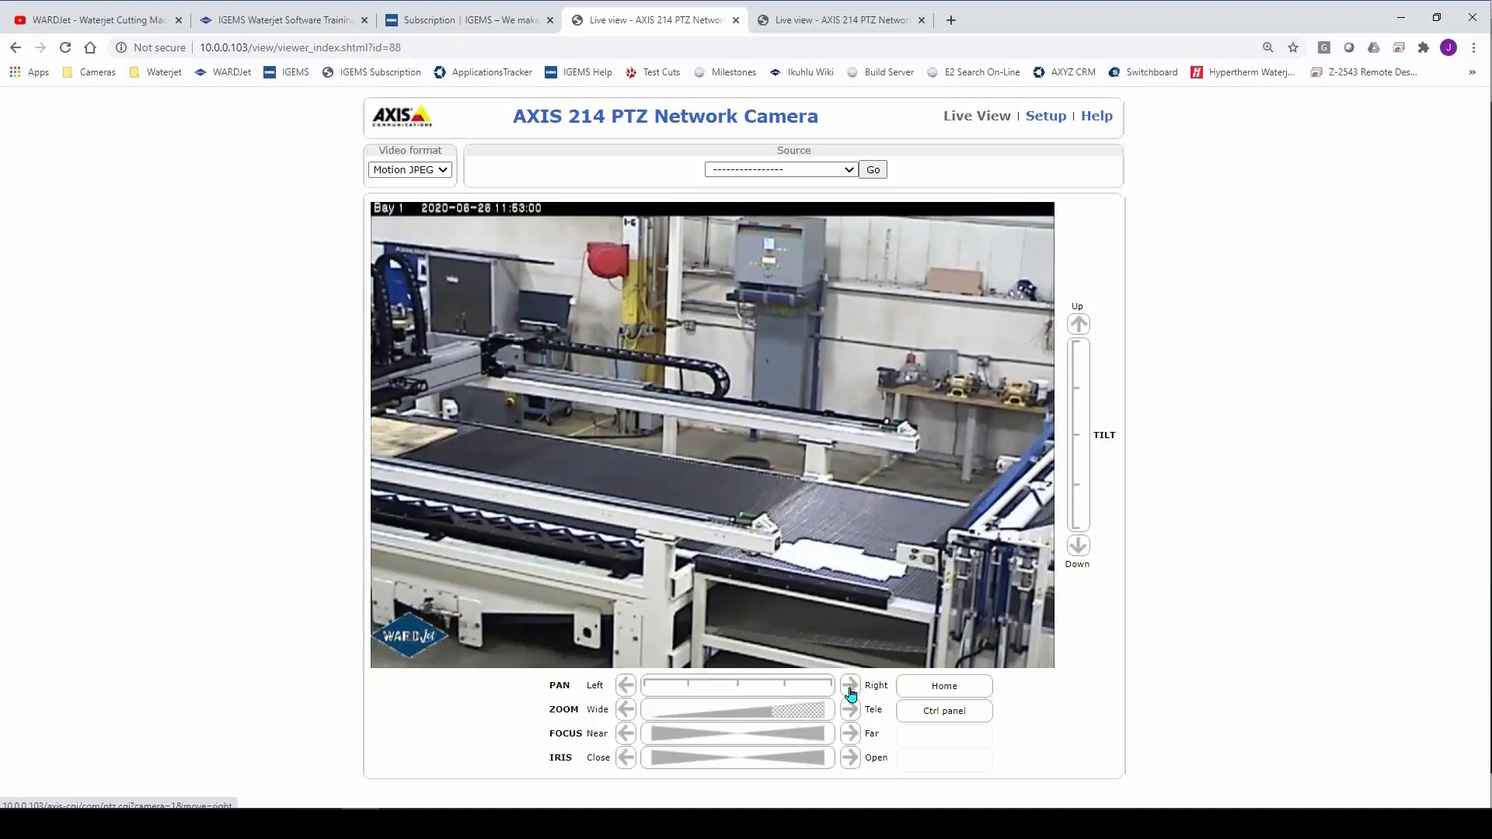
left_click(851, 687)
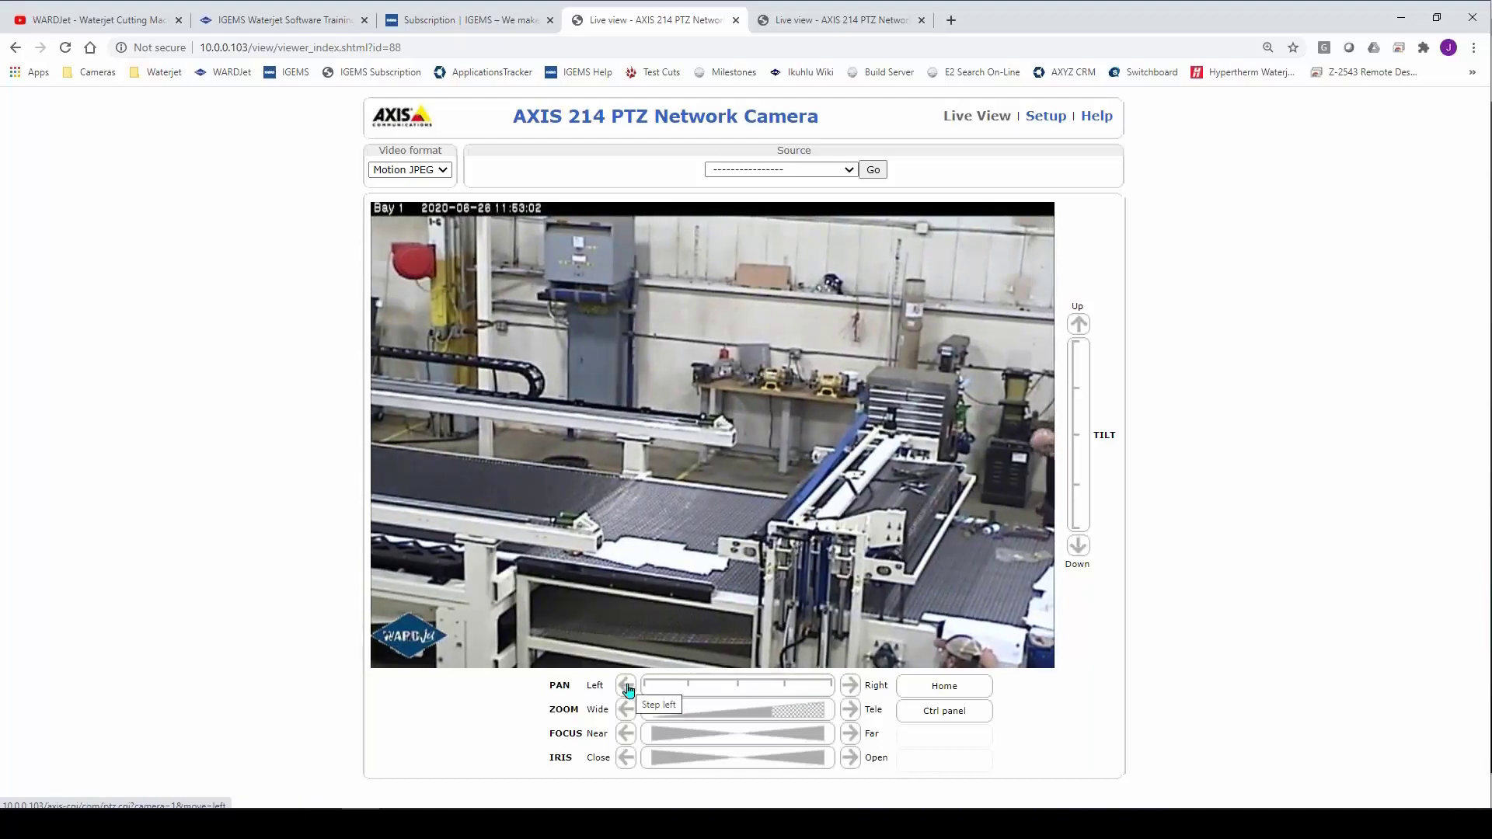
Step: Pan the Bay 1 camera back left across the cutting machine to the assembly tables
left_click(627, 687)
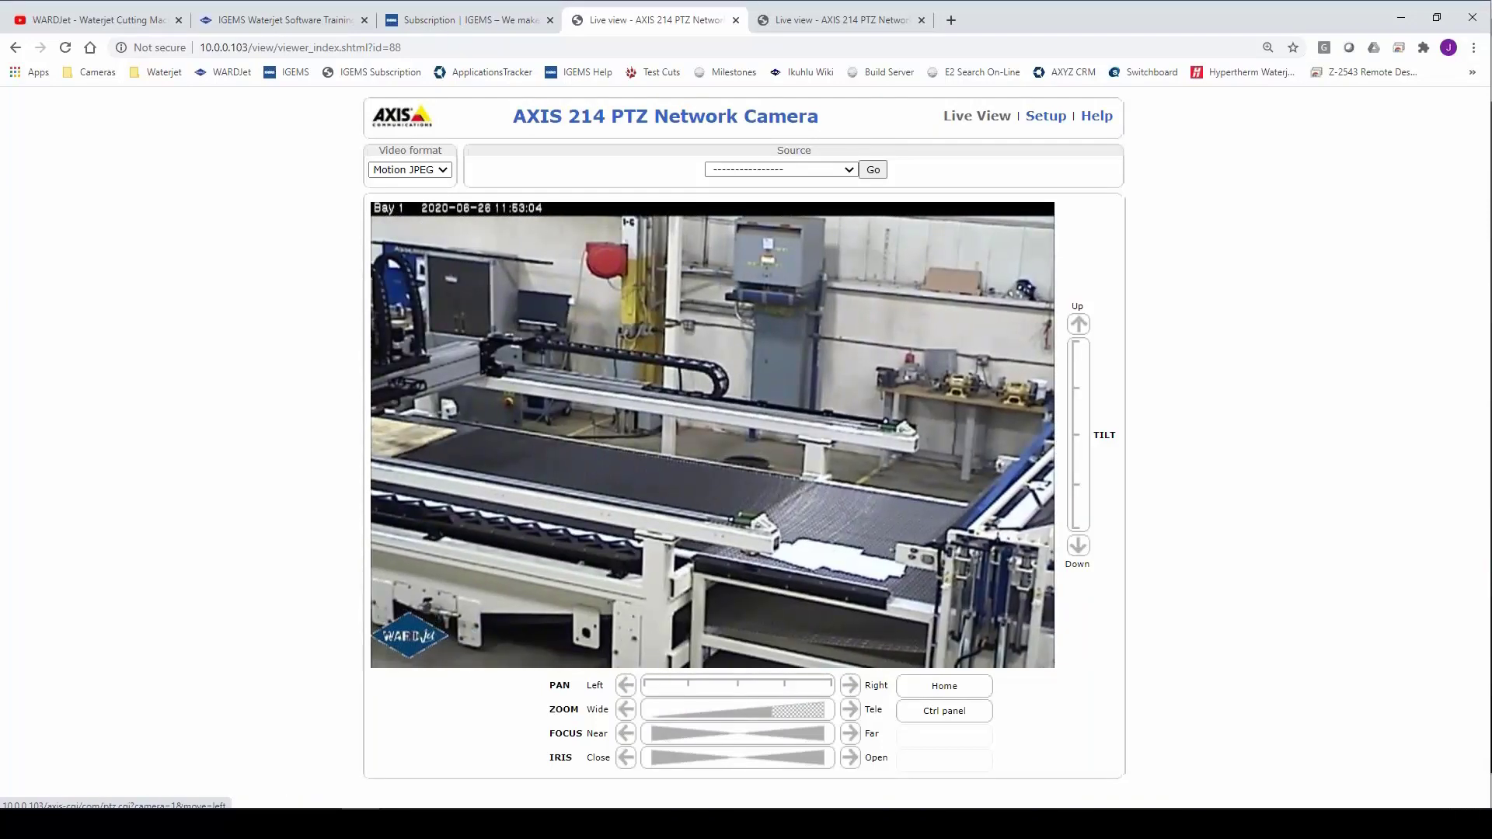
left_click(626, 687)
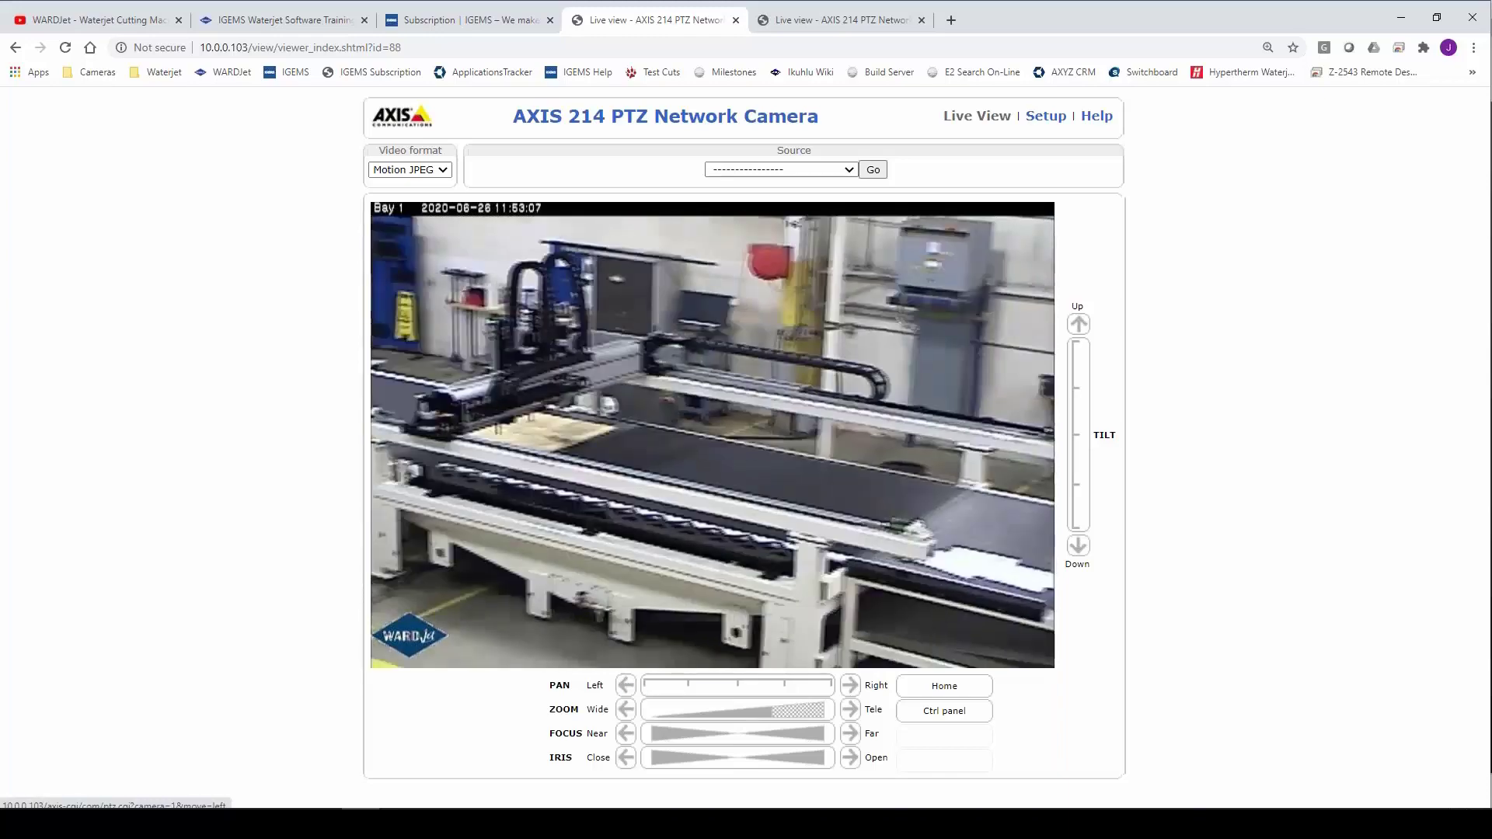
left_click(627, 686)
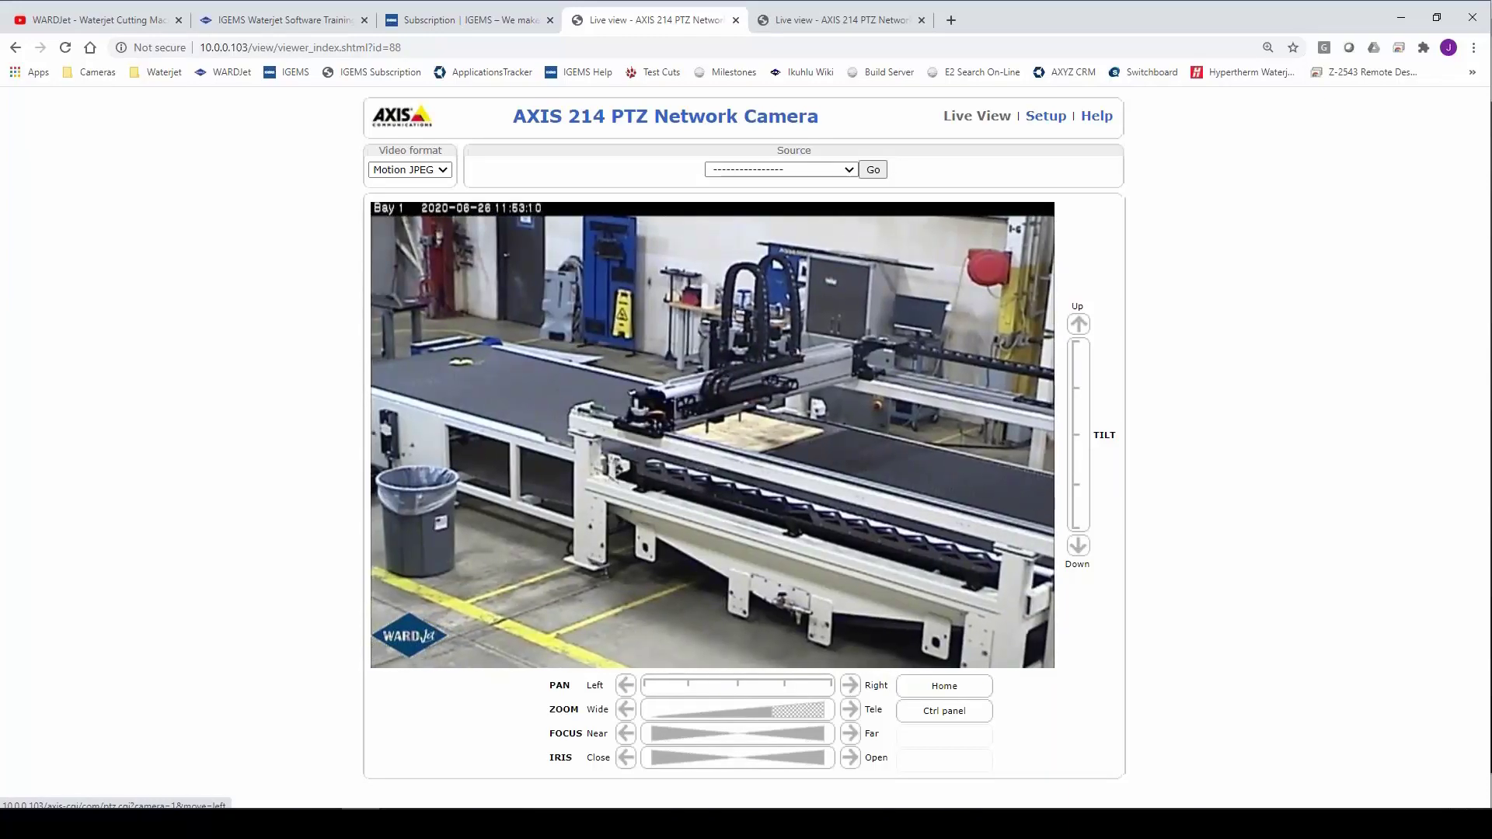
left_click(626, 686)
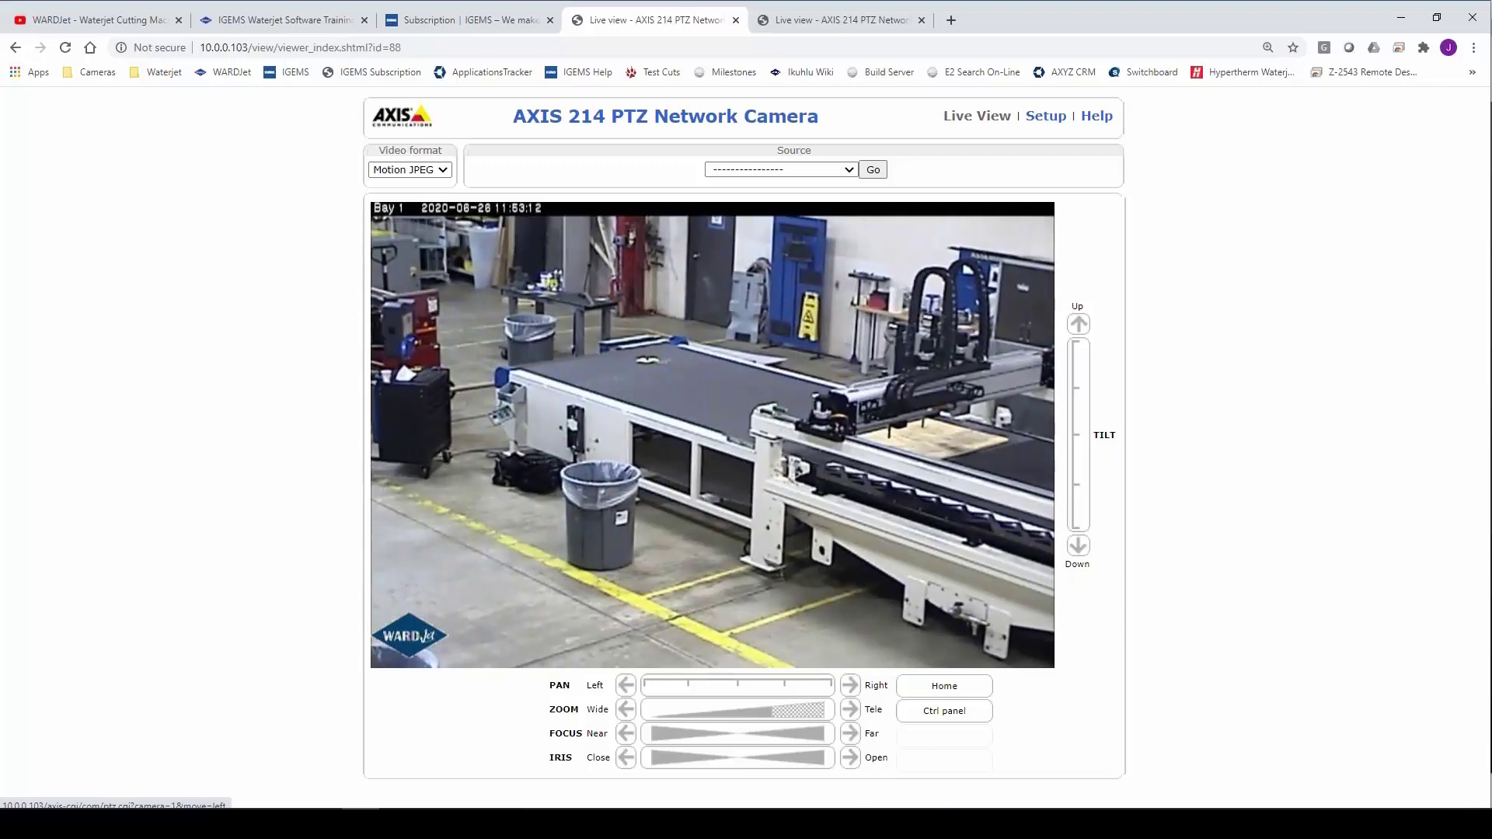
left_click(626, 687)
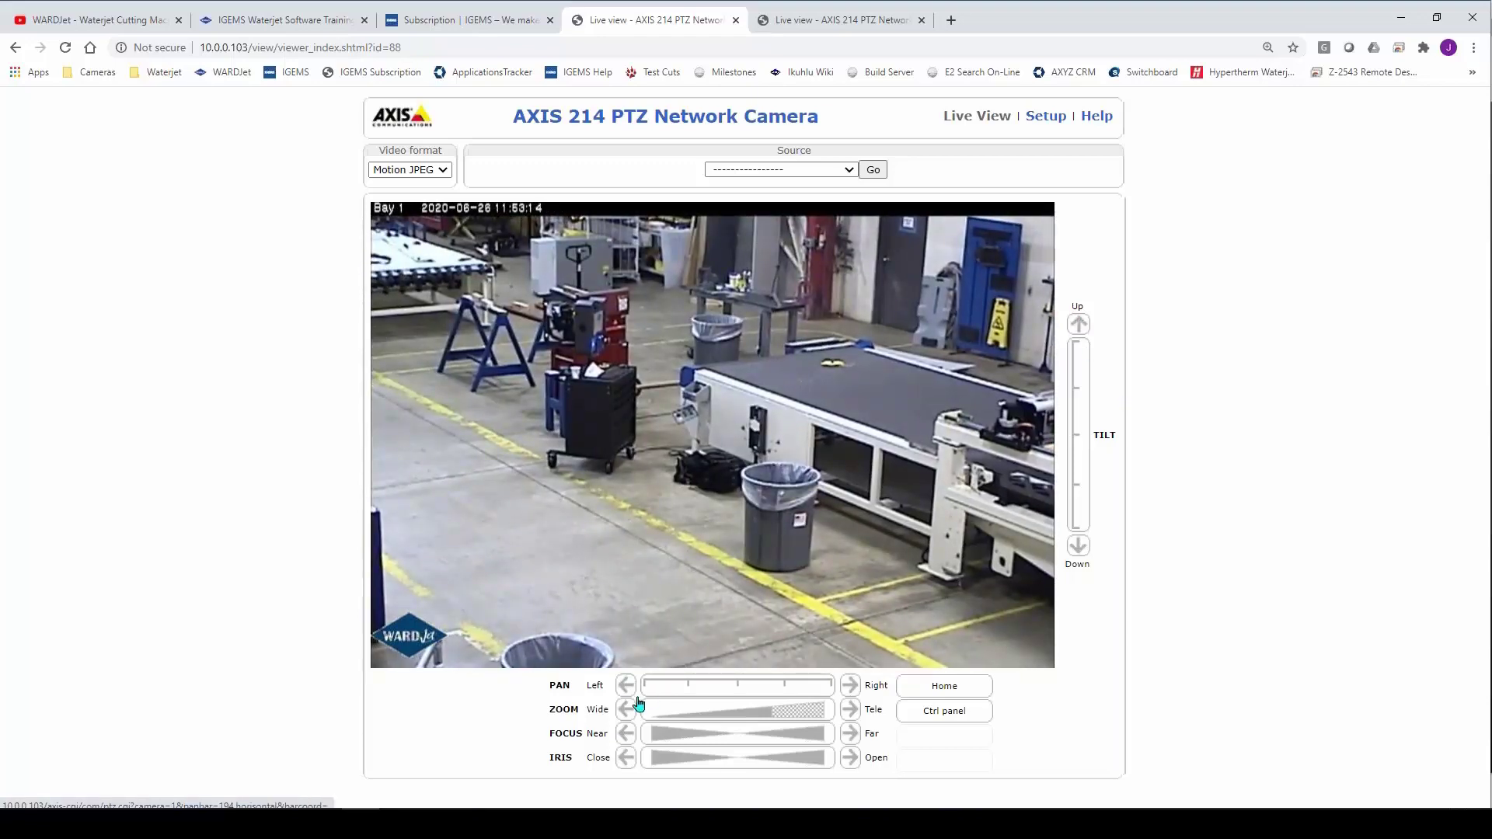
left_click(627, 687)
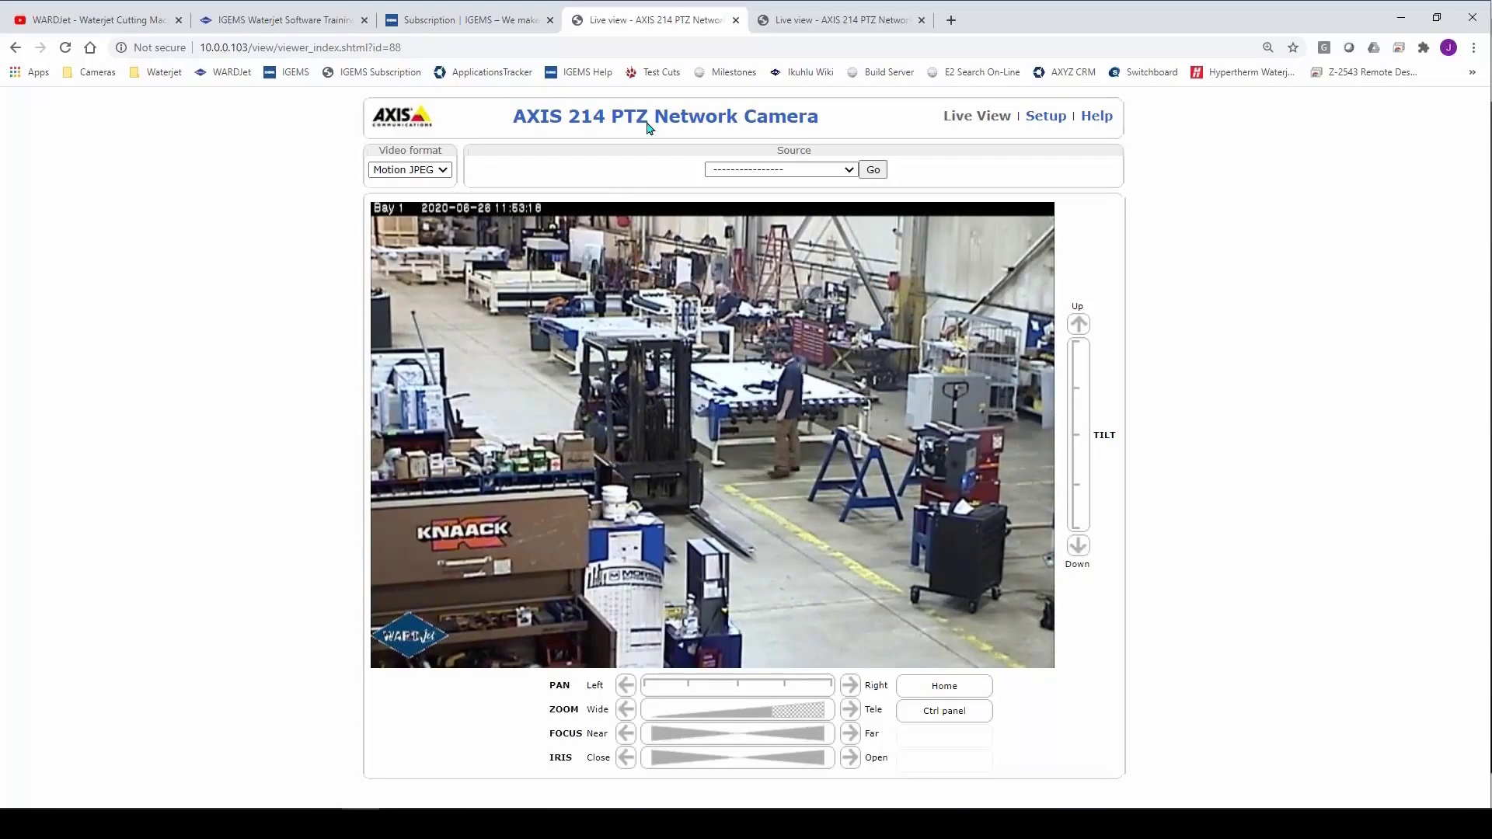
Step: Switch to the Assembly area live camera and pan it right across the shop floor
left_click(814, 23)
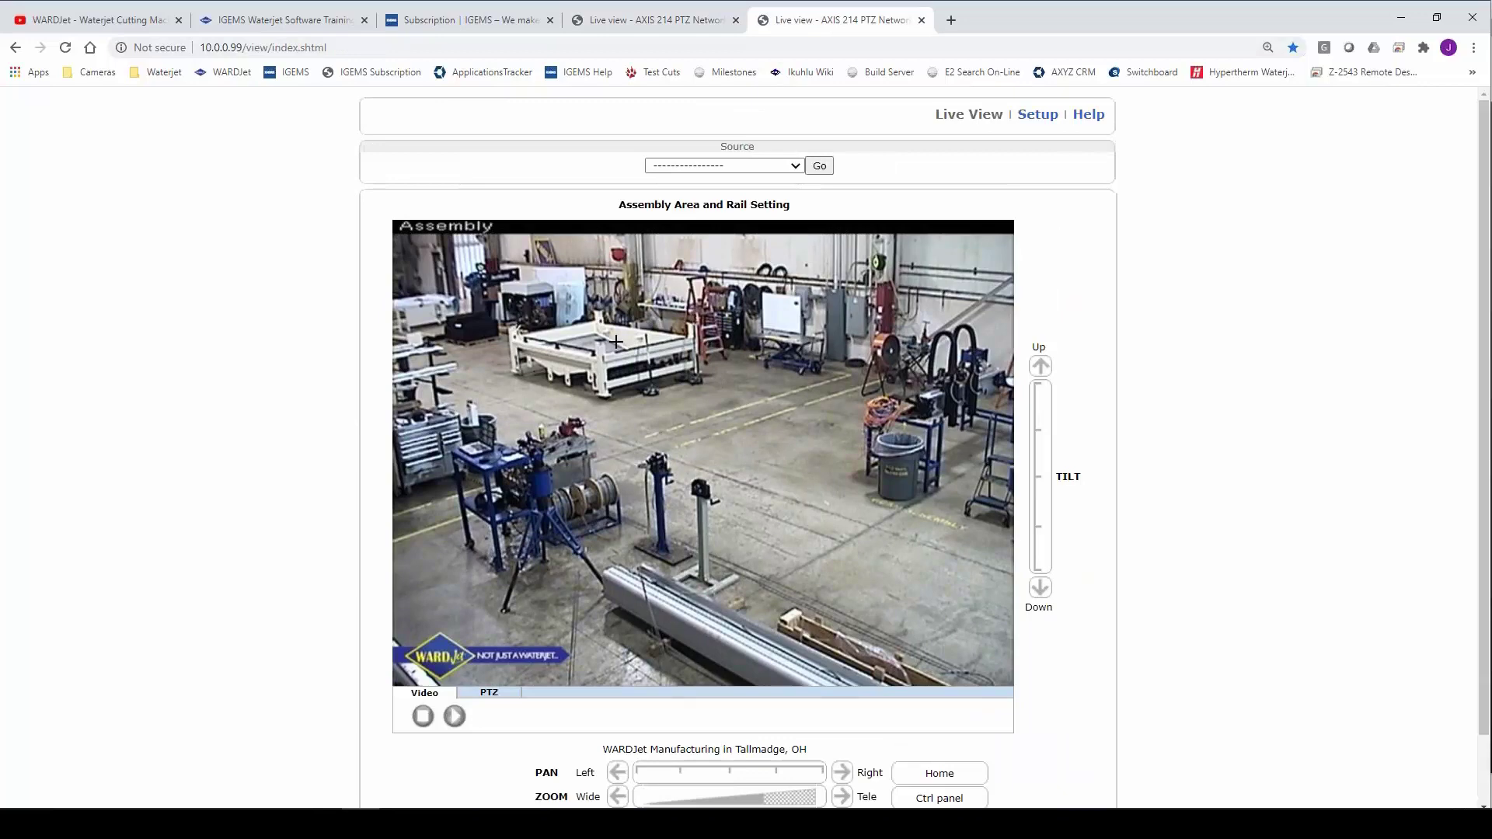
left_click(841, 773)
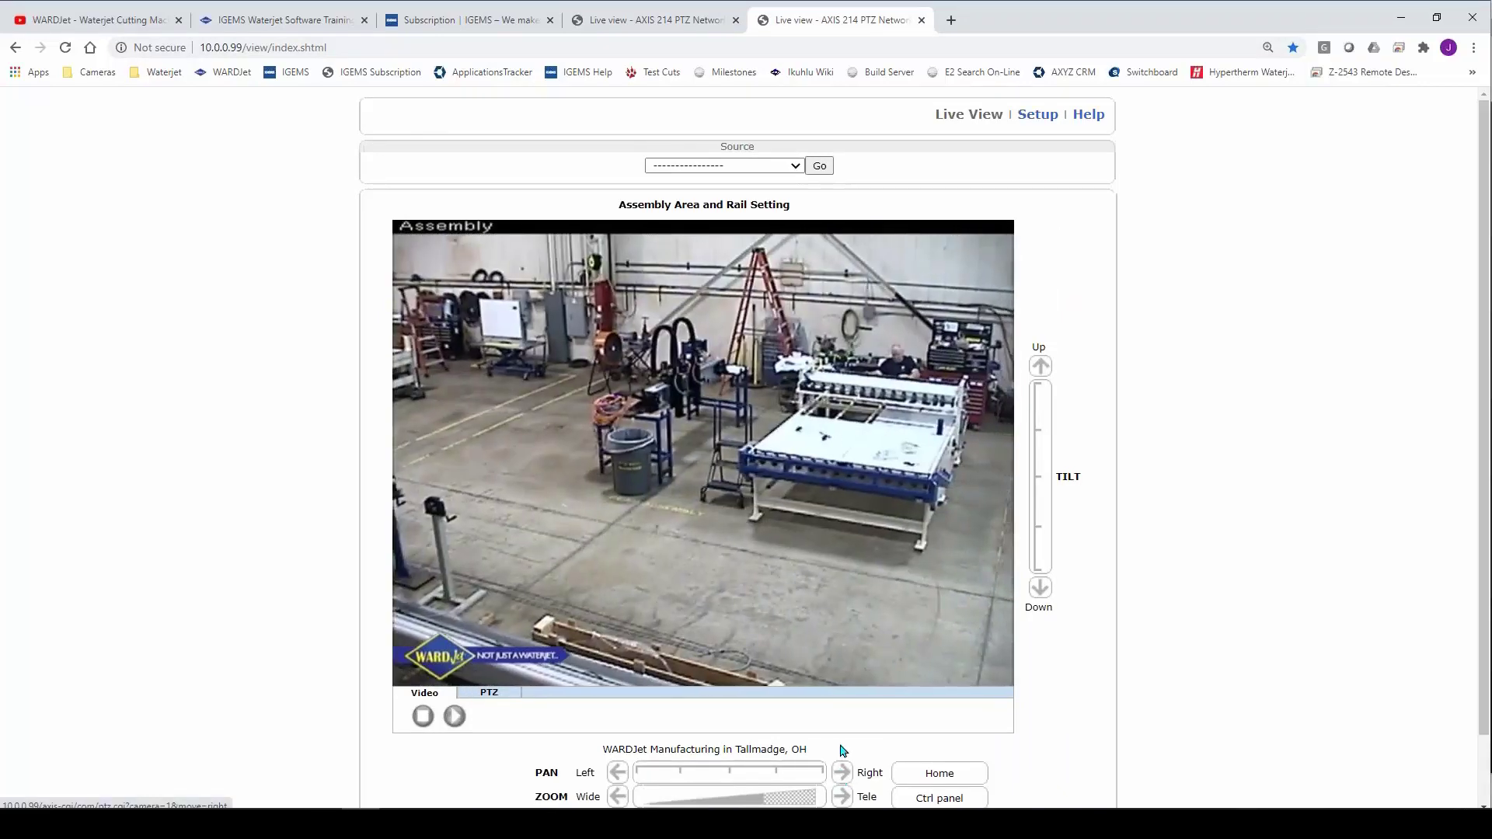
left_click(842, 773)
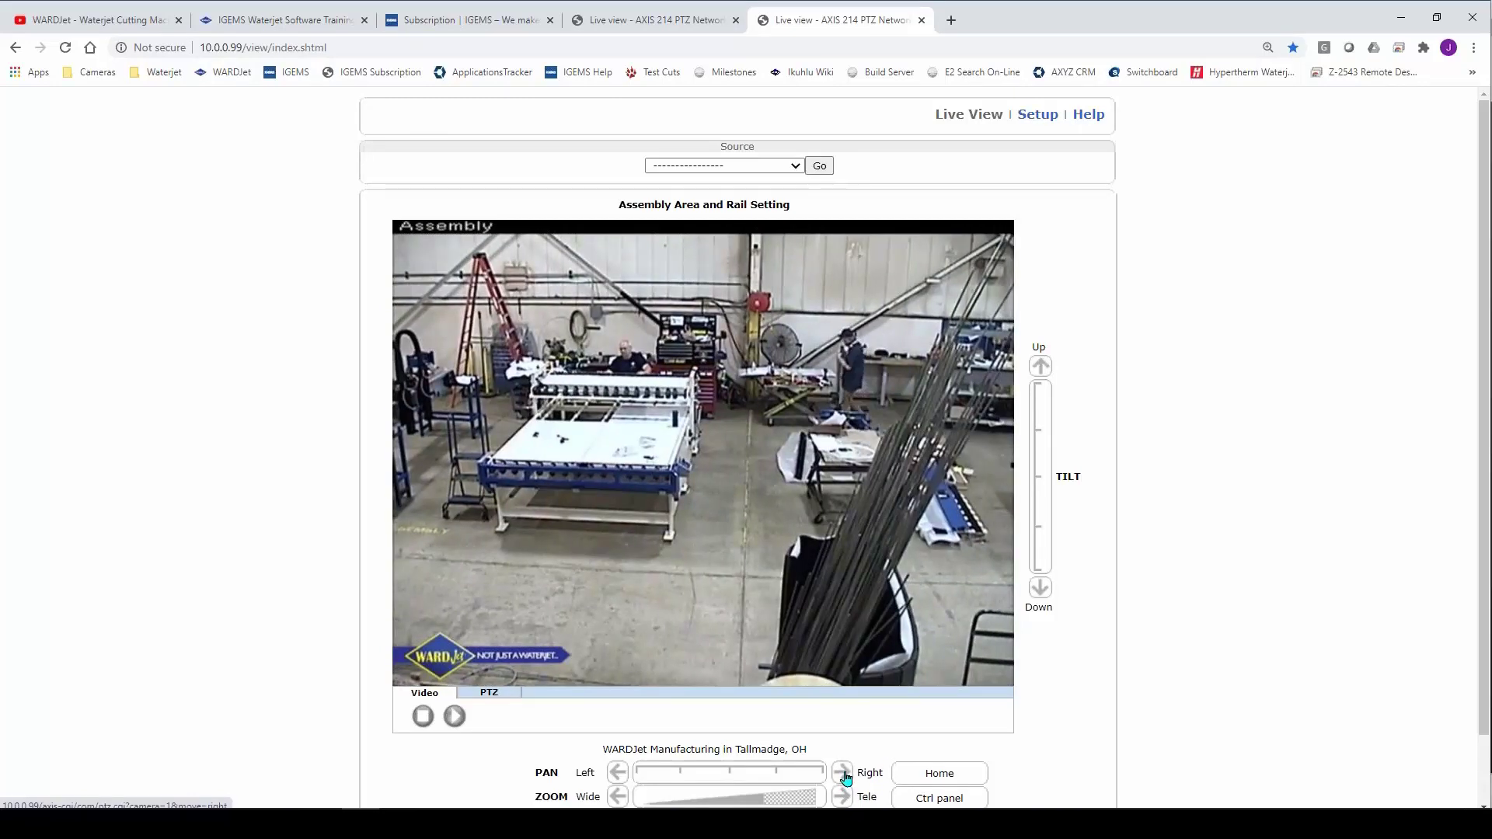
left_click(843, 773)
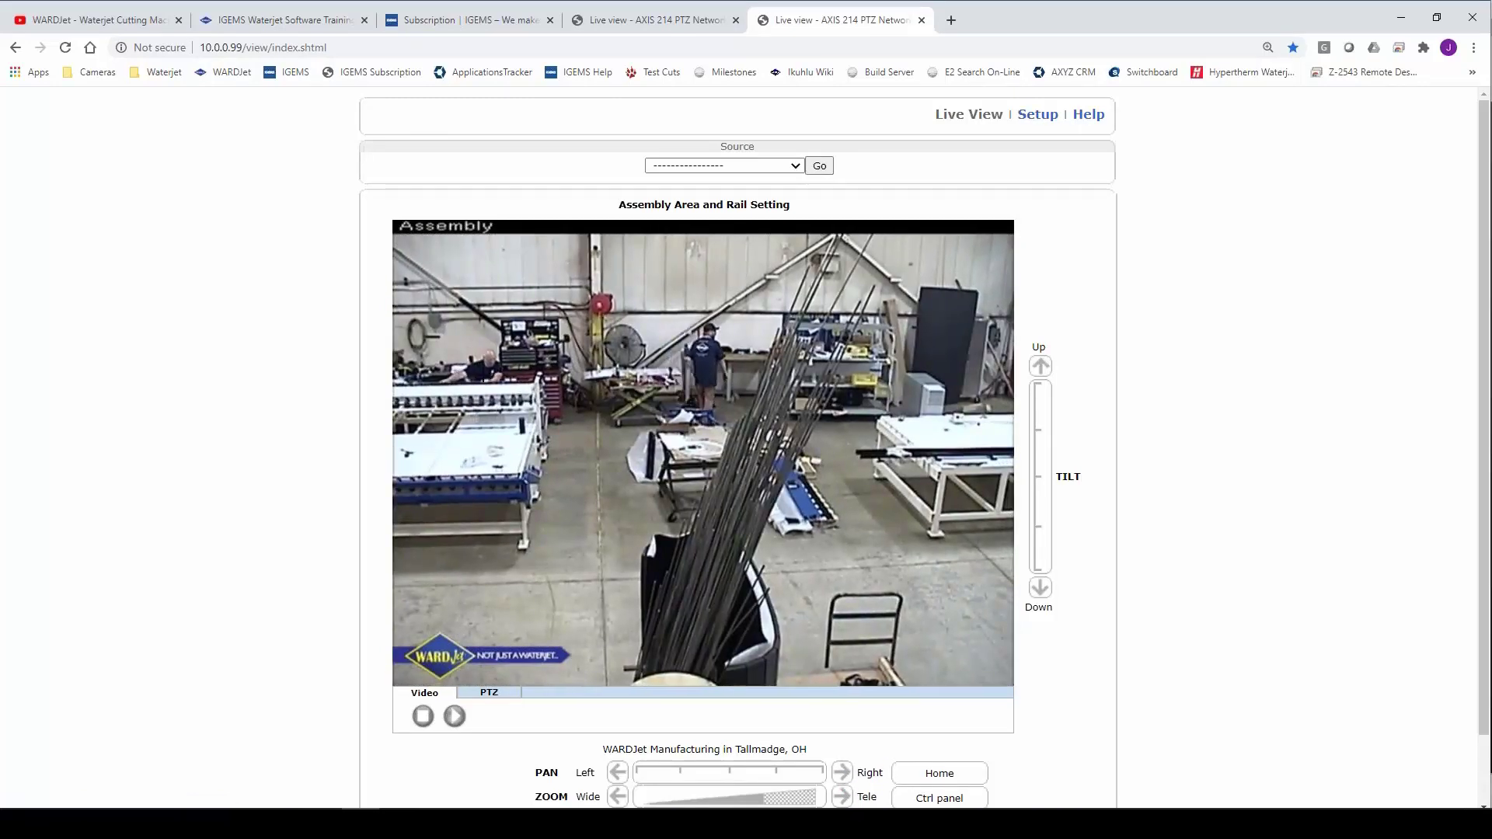
left_click(840, 773)
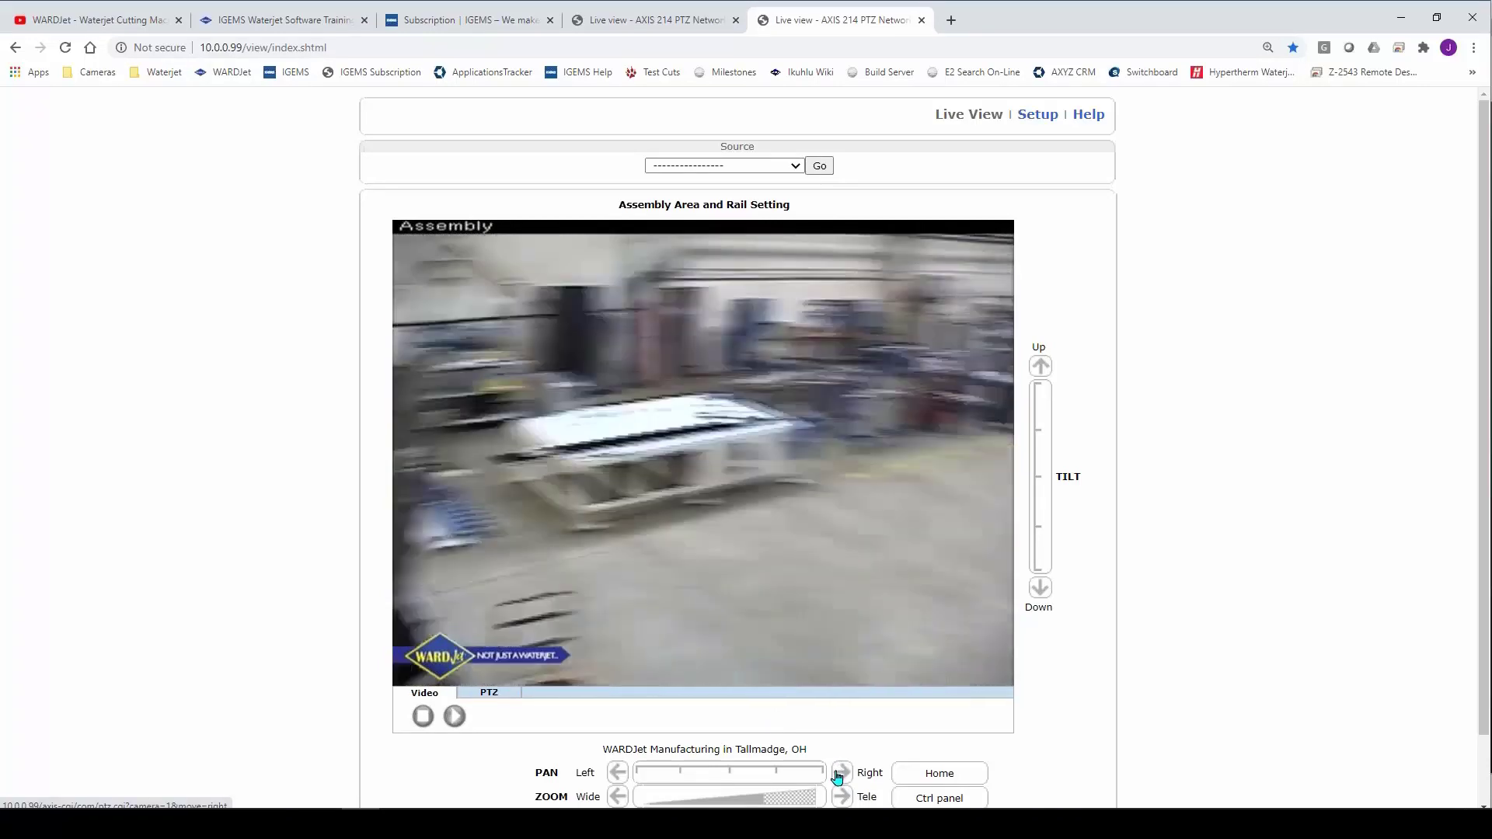
left_click(839, 774)
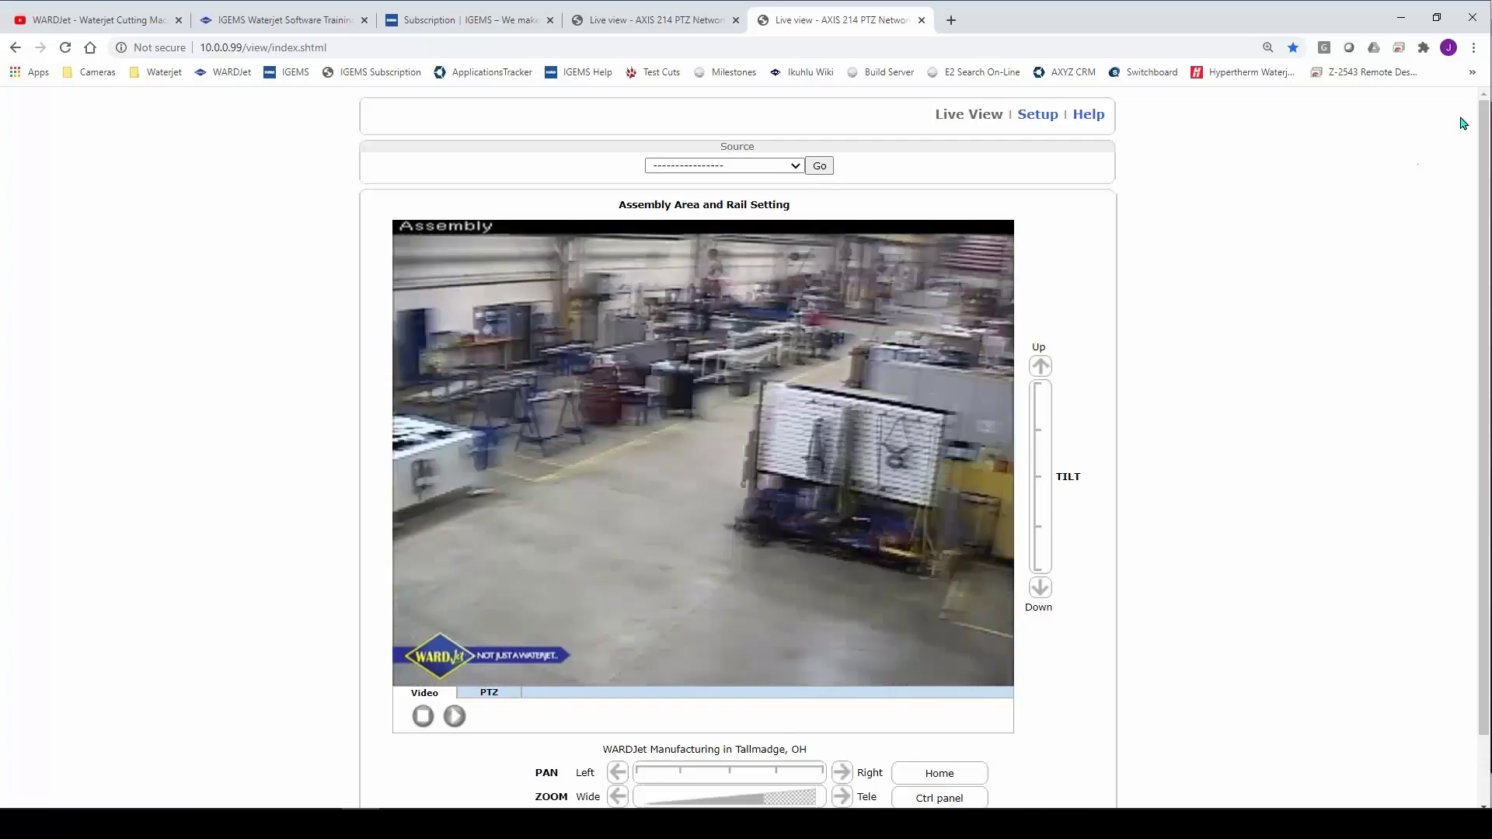
Step: Switch to IGEMS and examine the parts and their toolpaths in the Nesting Demo drawing
left_click(1401, 17)
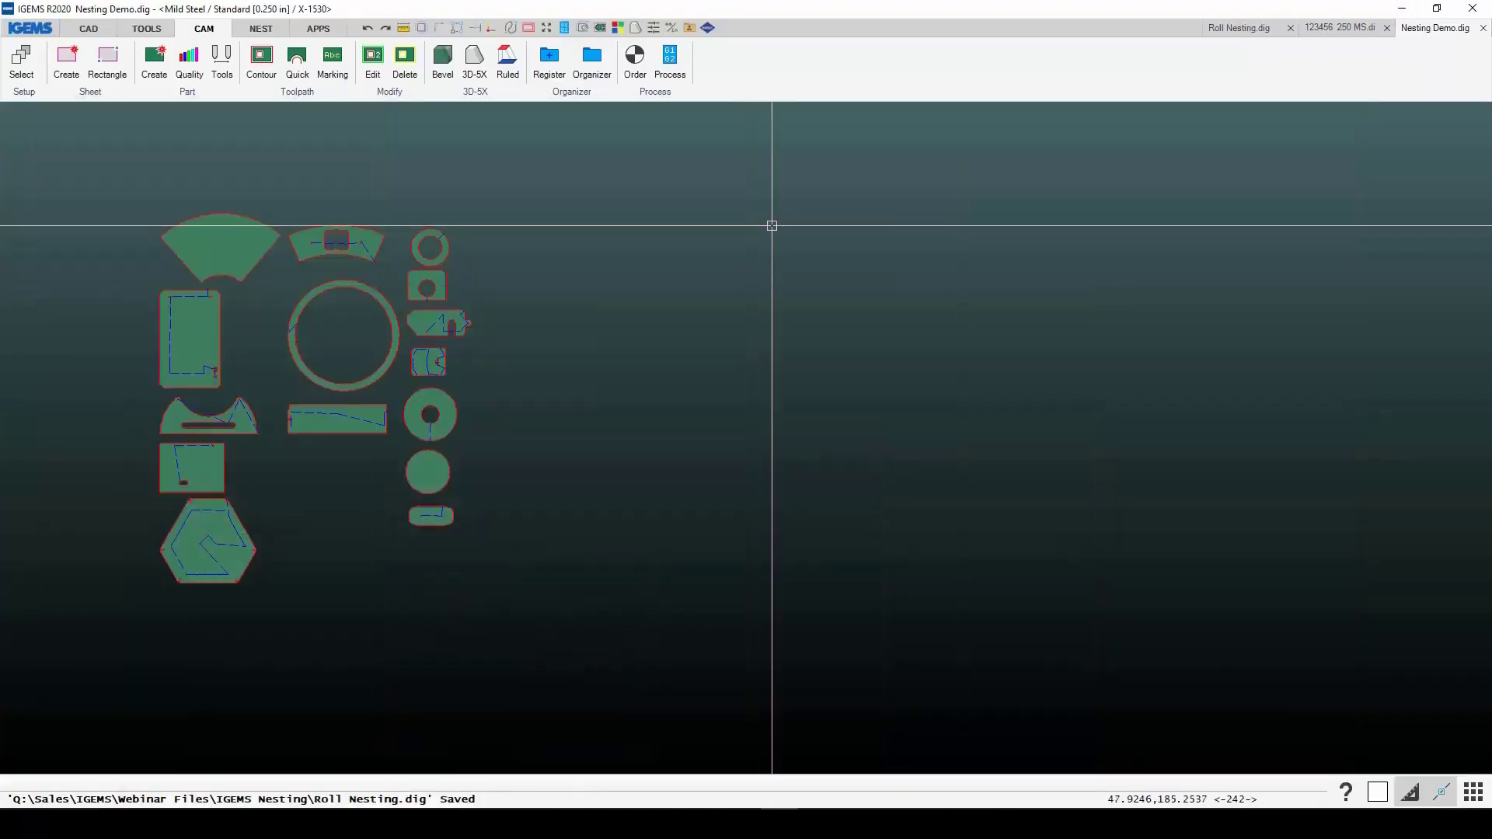
scroll(660, 303, "down", 1)
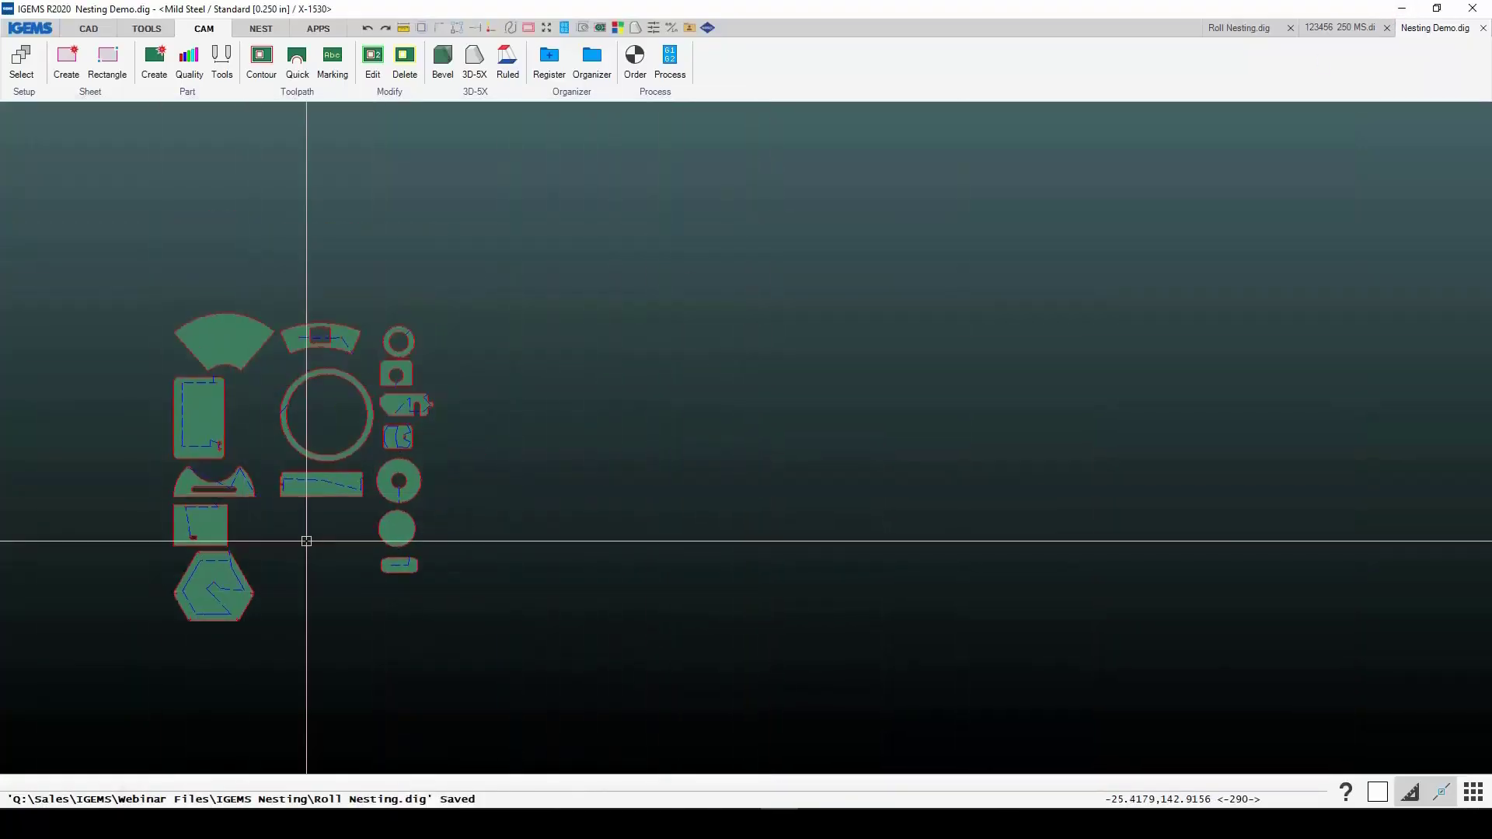
scroll(296, 328, "up", 3)
scroll(435, 326, "up", 8)
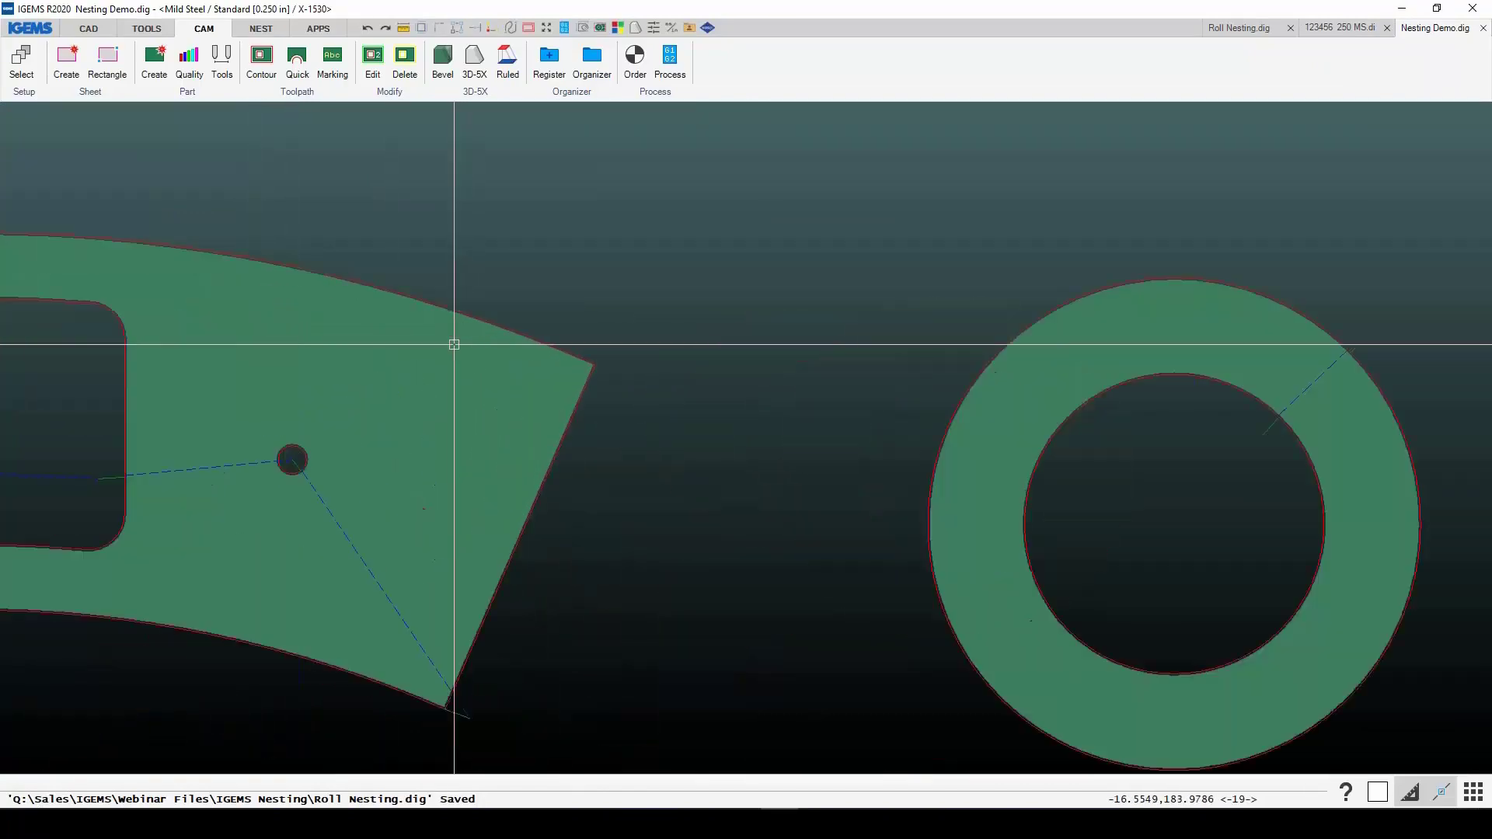
scroll(508, 366, "down", 8)
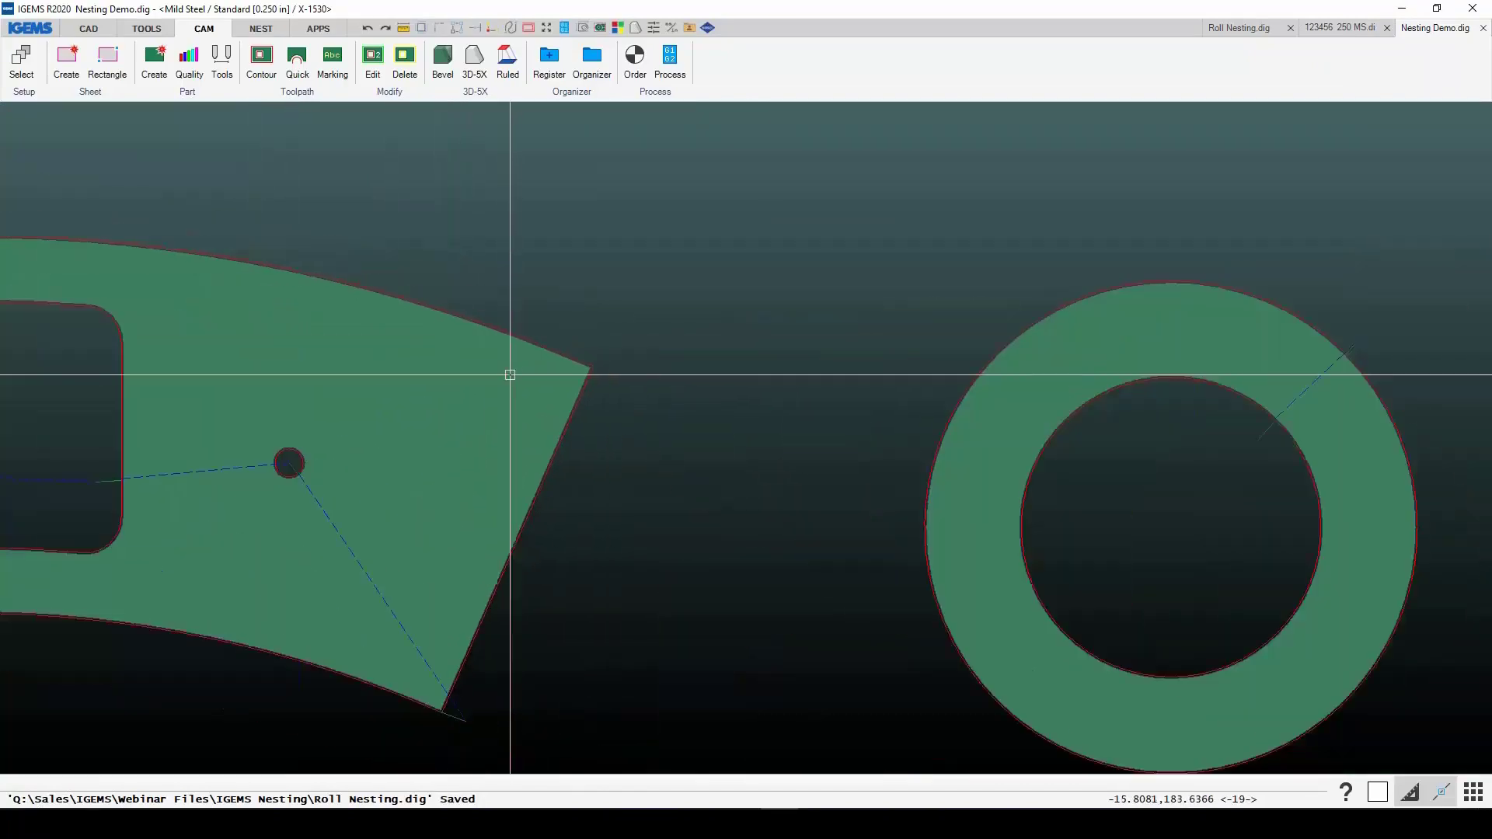
scroll(500, 386, "down", 6)
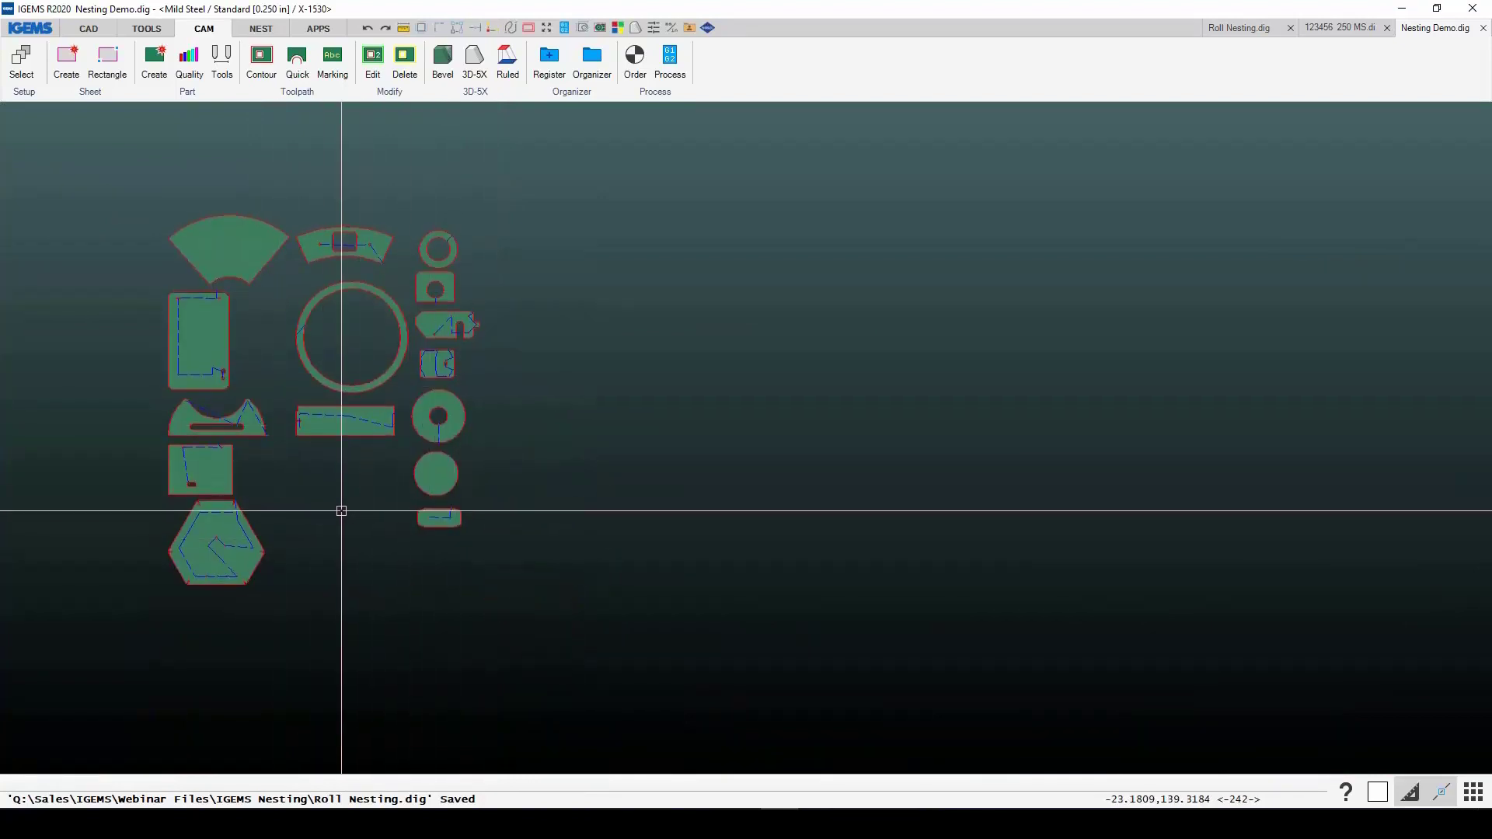
Step: Start a new nesting sheet using the standard size 120" x 60"
left_click(259, 31)
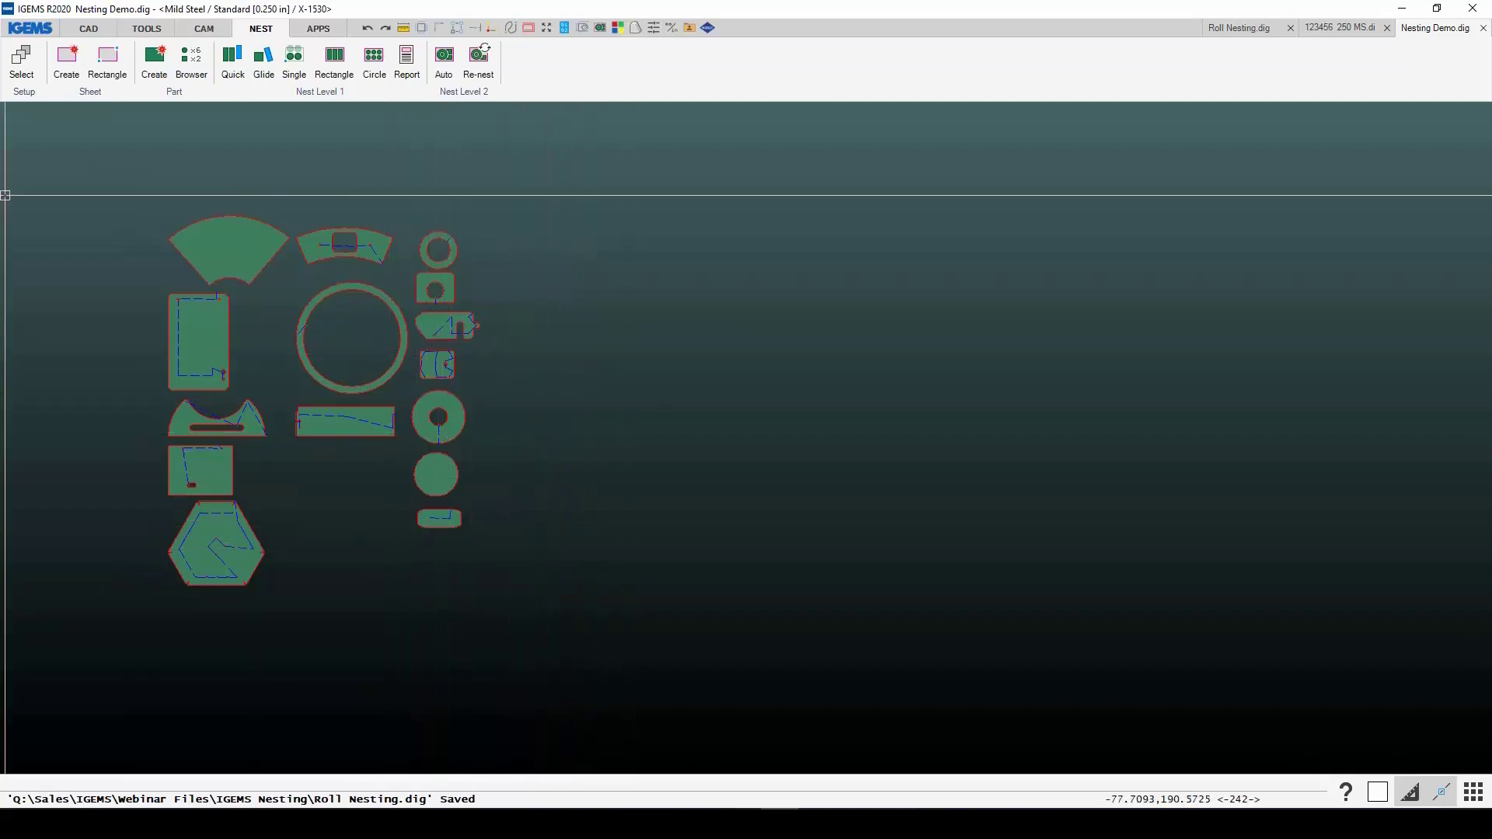
left_click(69, 64)
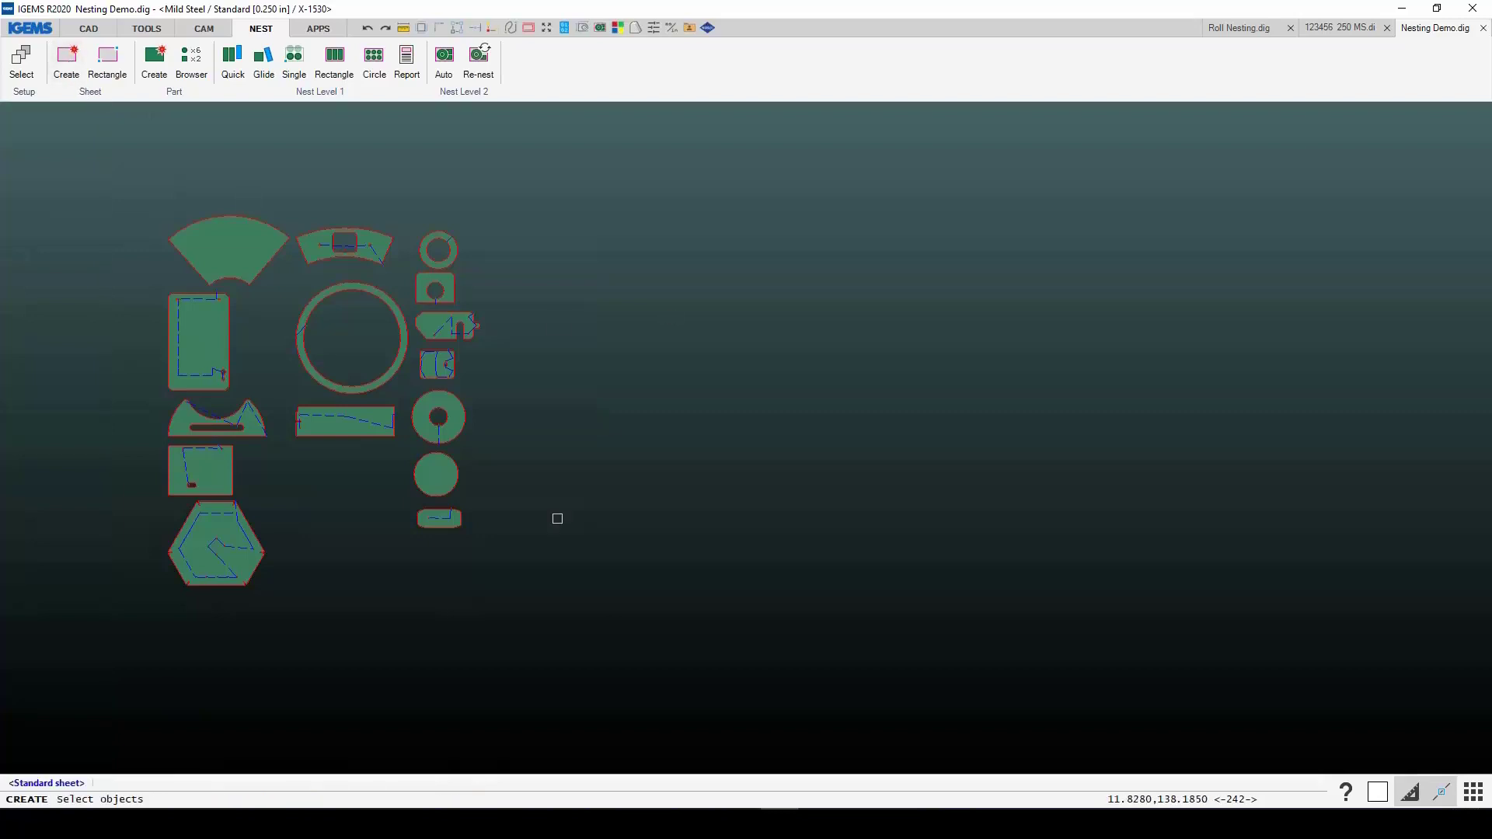
left_click(70, 784)
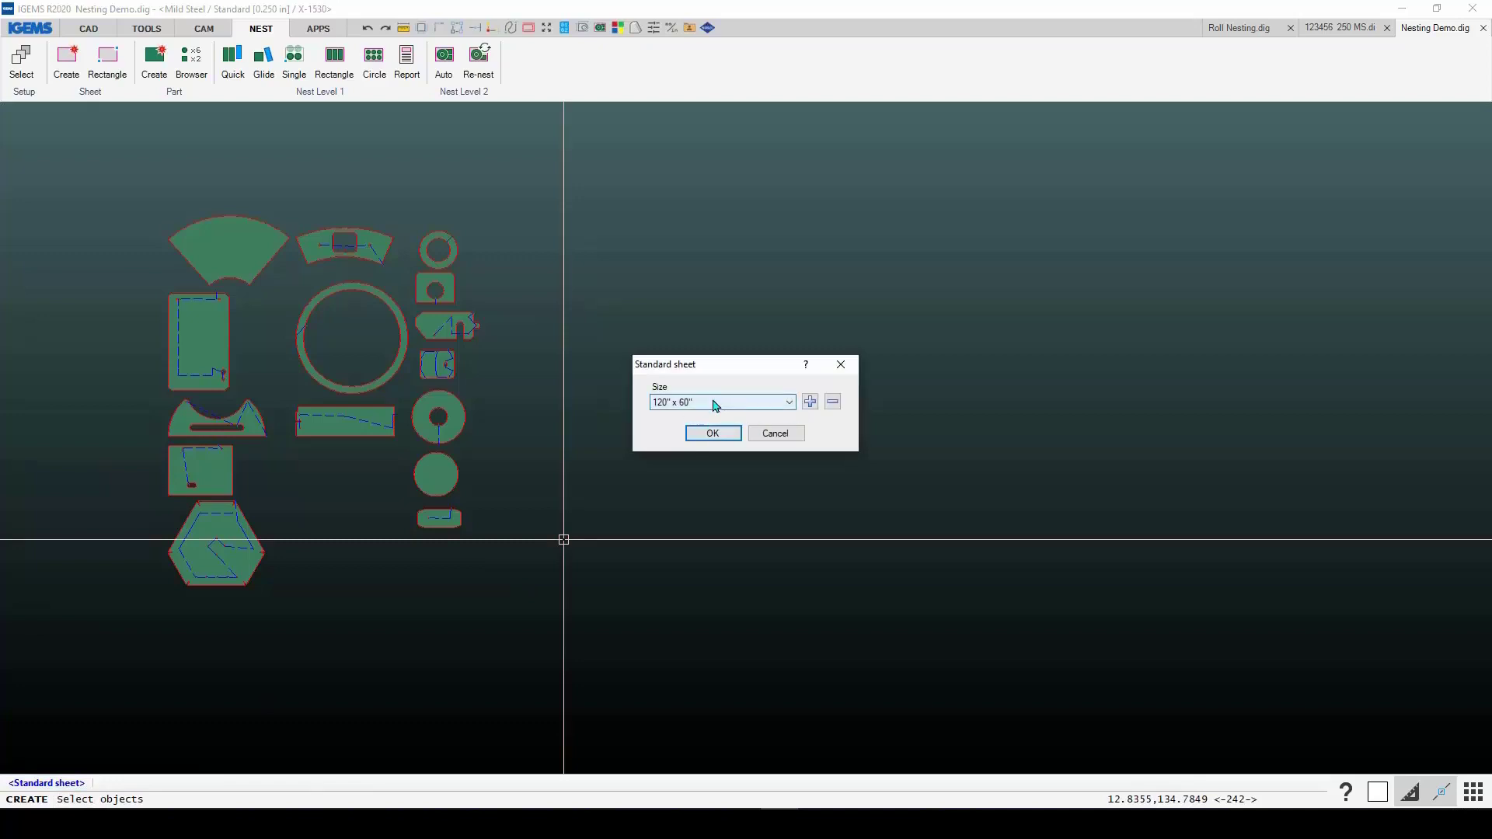
left_click(789, 402)
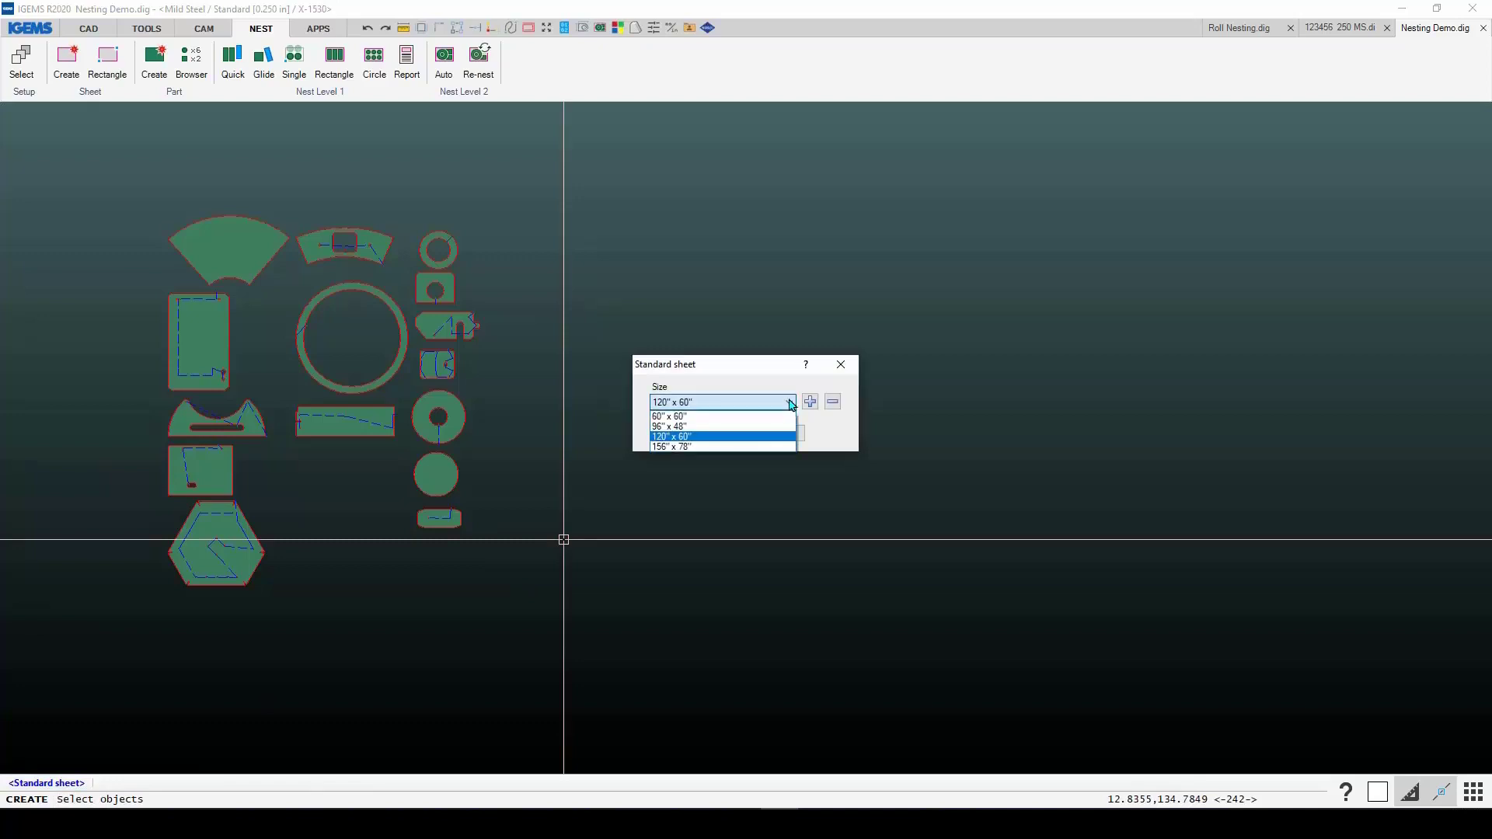
left_click(789, 402)
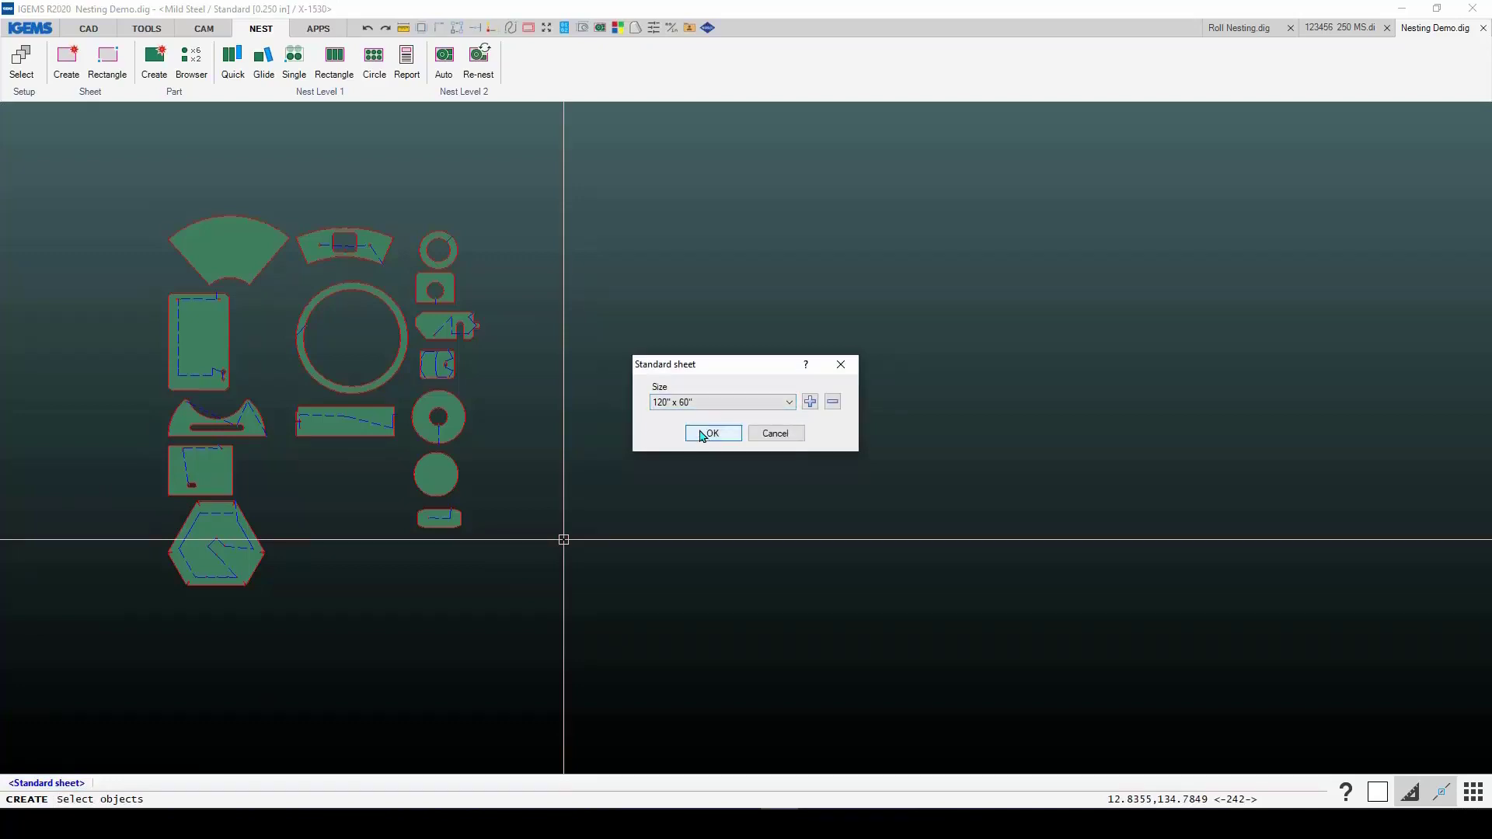
left_click(709, 434)
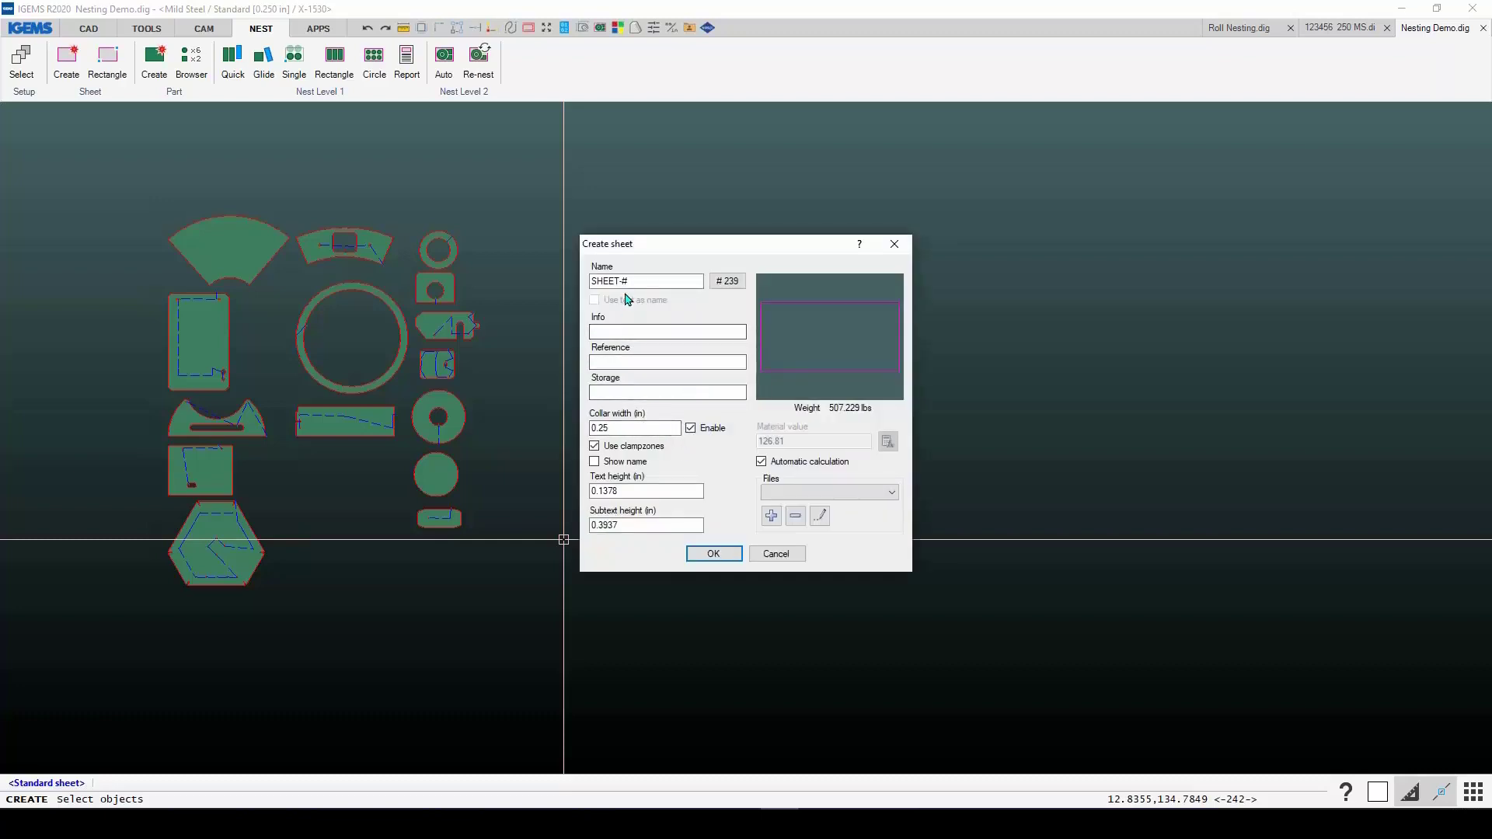
Step: Create the sheet with a 0.25 in collar width and clampzones enabled, and place it to the right of the parts
left_click_drag(619, 427, 566, 430)
left_click(628, 449)
left_click(712, 554)
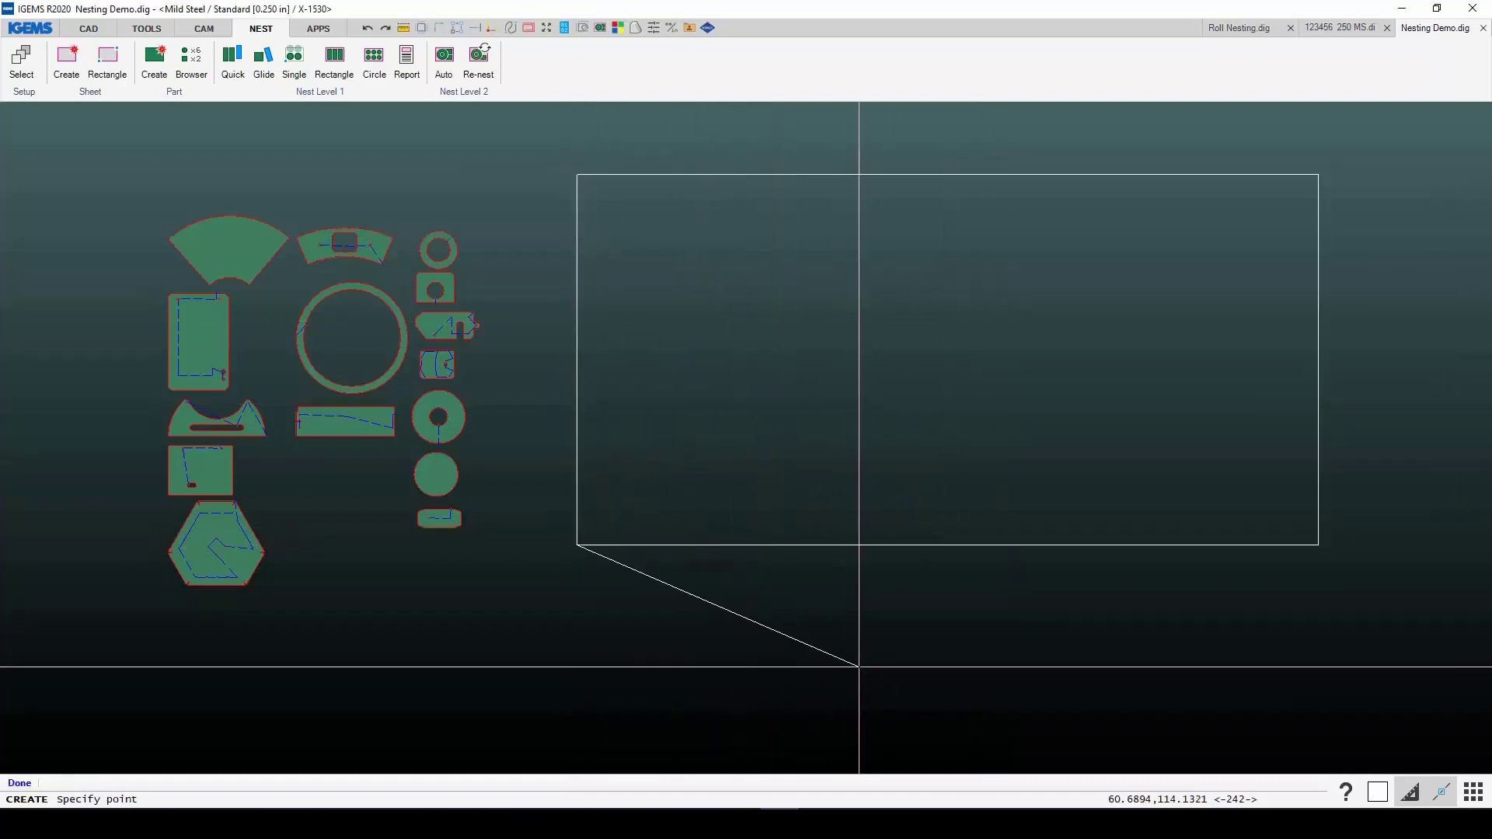
scroll(861, 662, "down", 2)
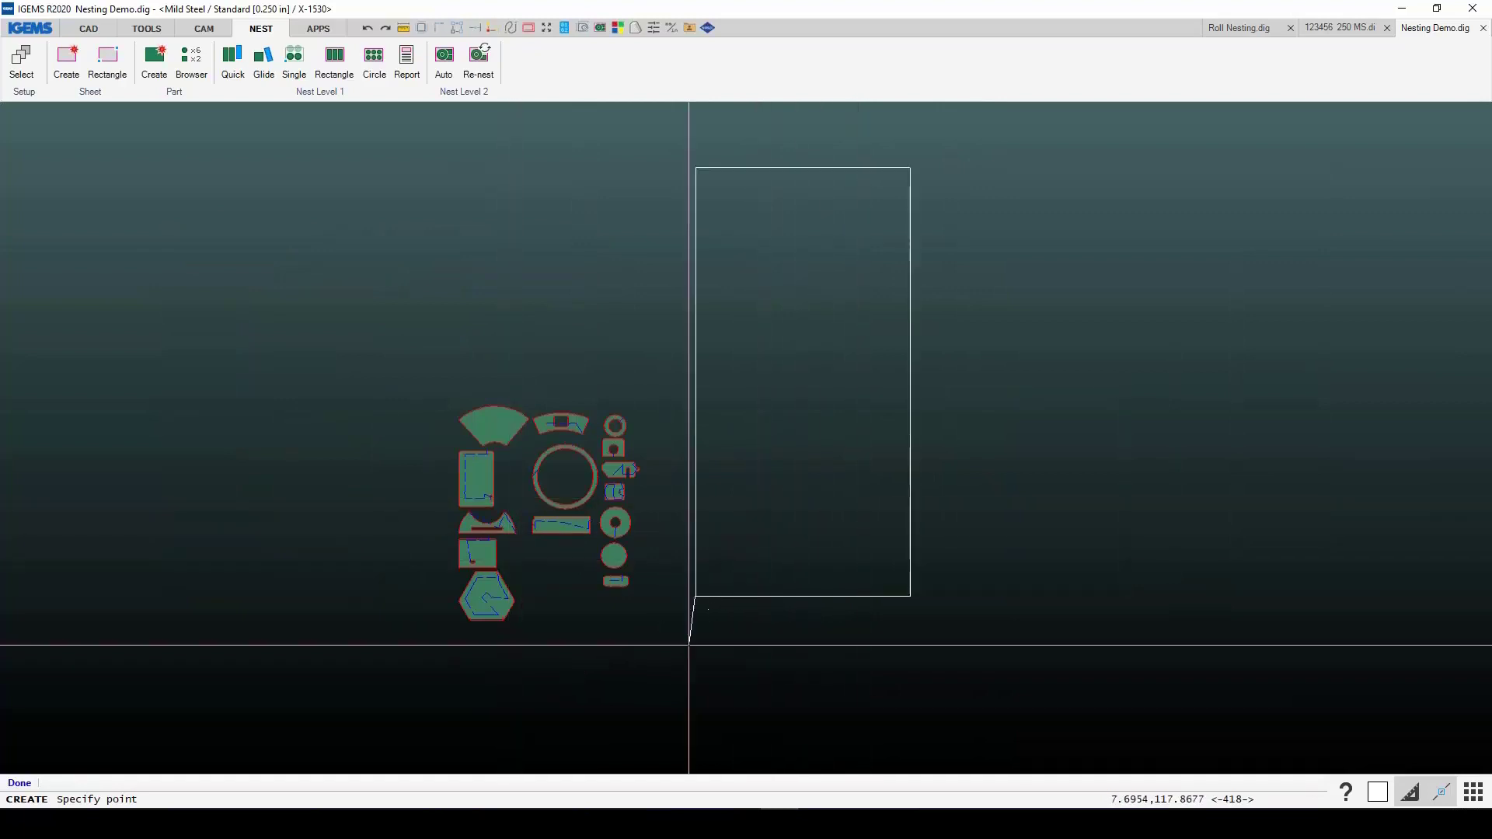
left_click(742, 625)
Step: Examine the clampzone at the sheet's lower corner and the clampzone settings in the X-1530 machine's table layout
scroll(782, 632, "up", 2)
scroll(756, 613, "up", 5)
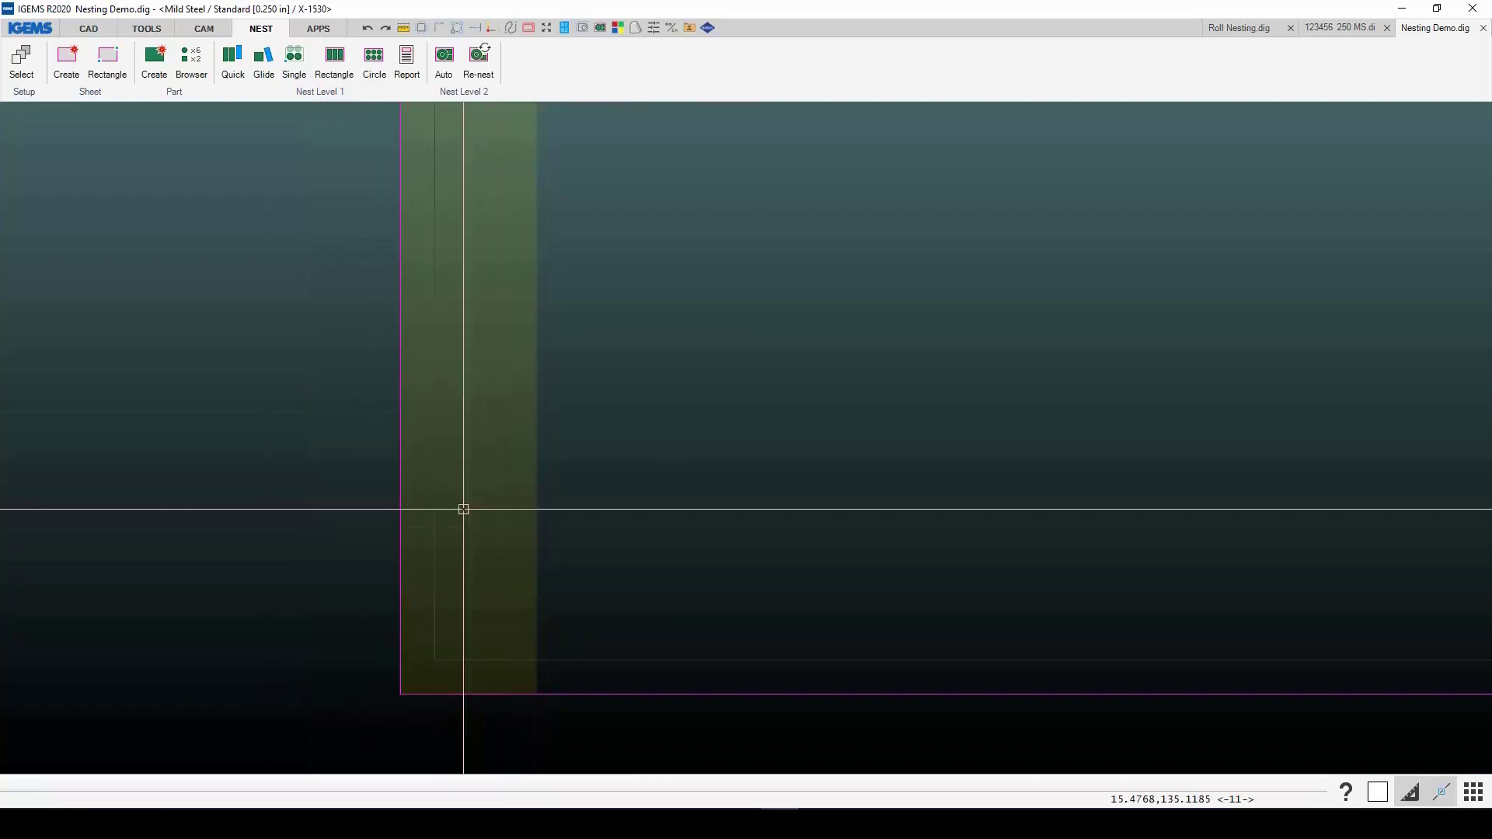
scroll(469, 526, "down", 4)
scroll(464, 556, "down", 5)
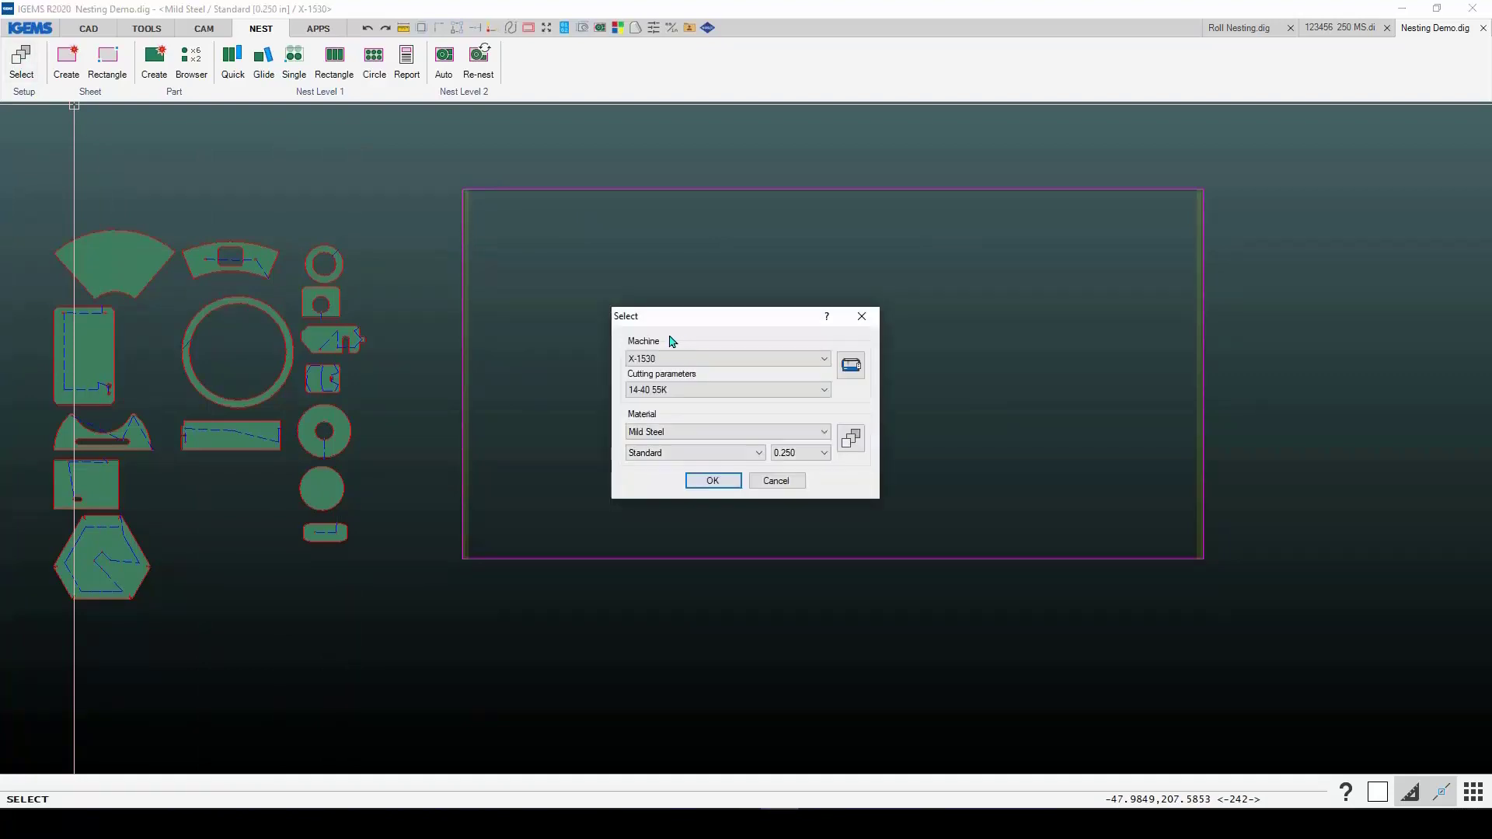
left_click(851, 366)
left_click(753, 217)
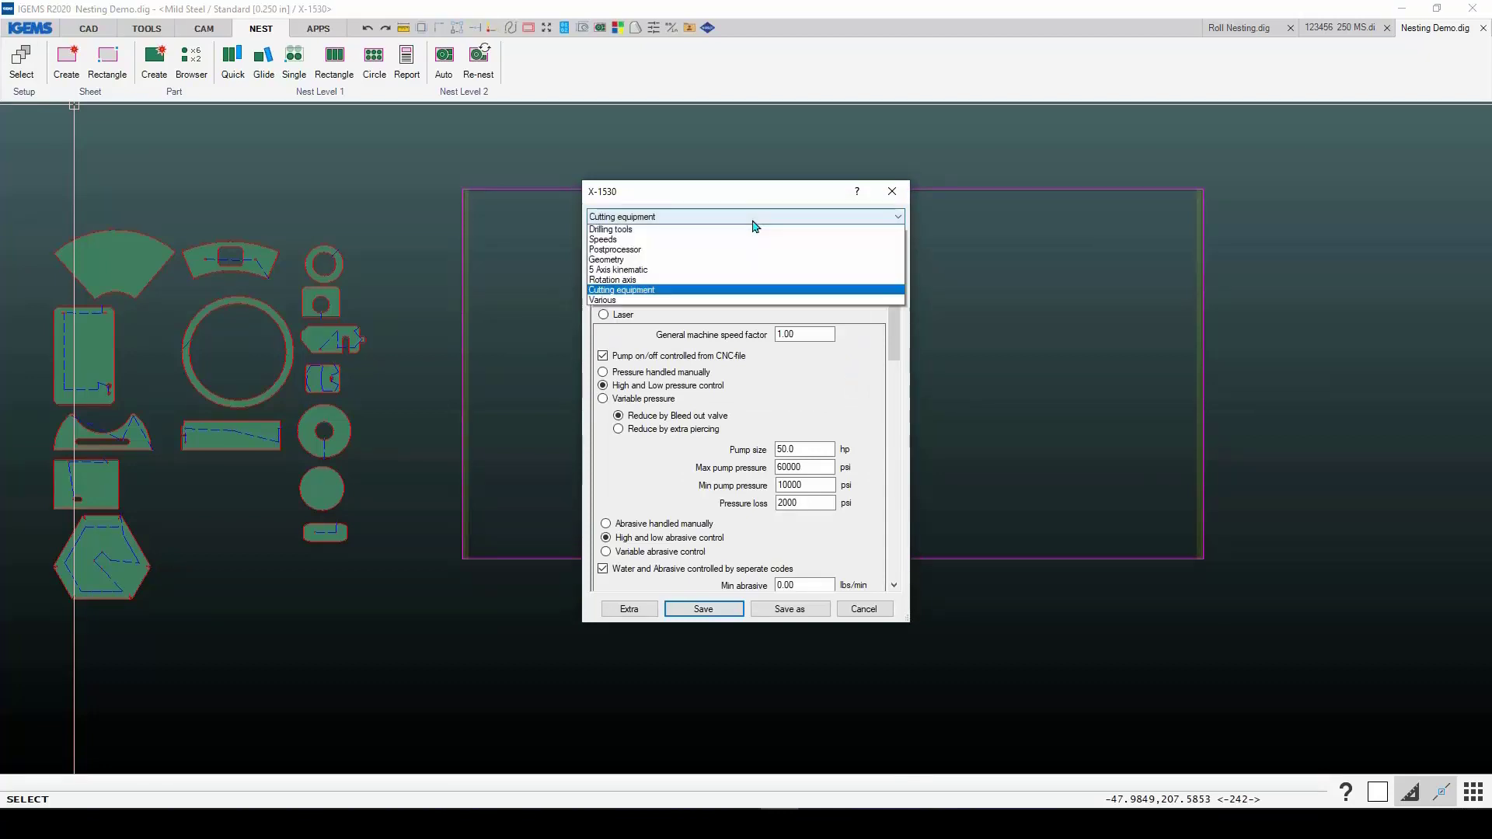
left_click(616, 225)
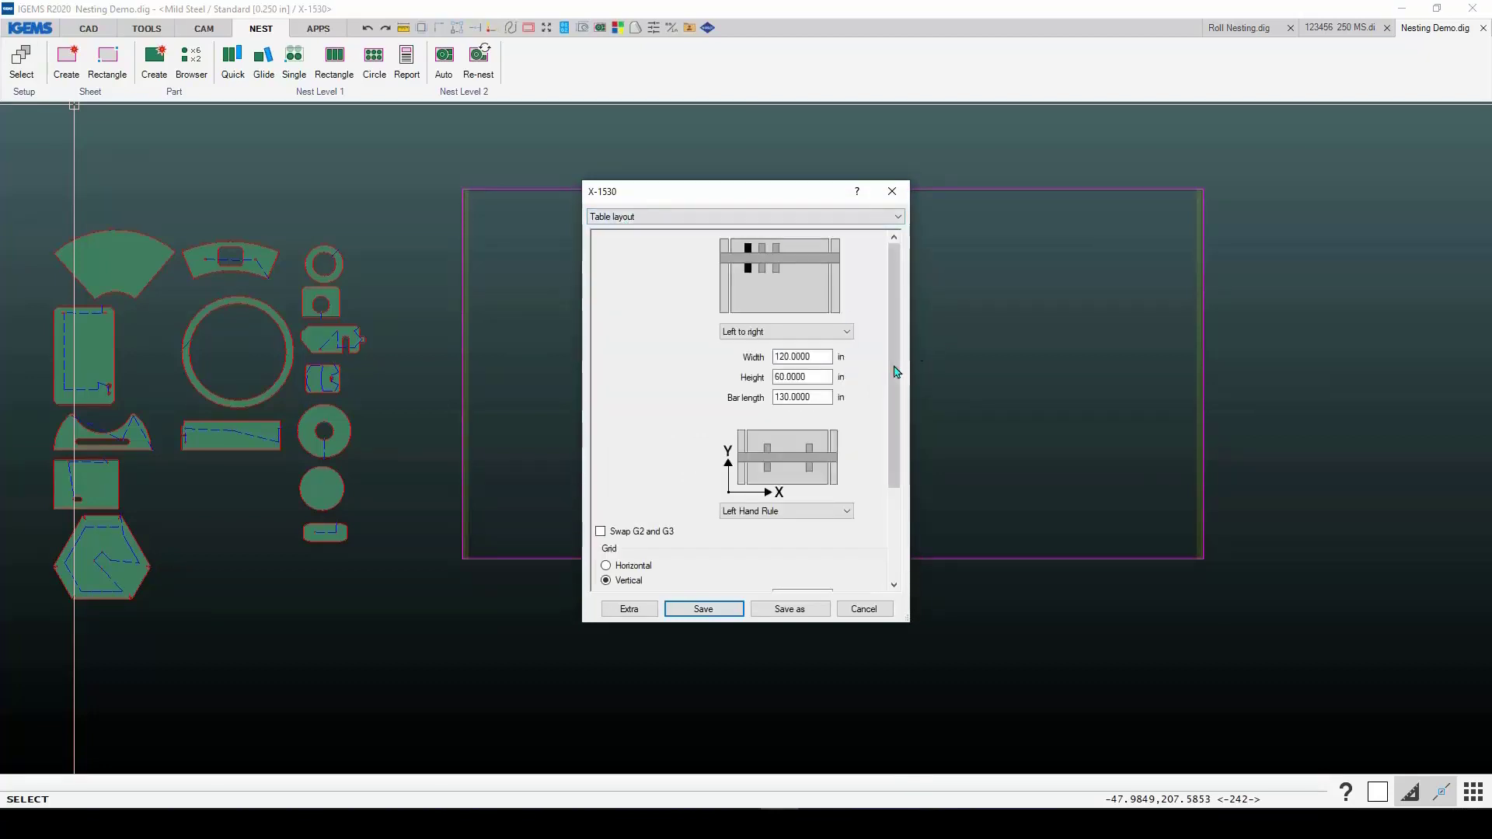
left_click_drag(896, 372, 895, 483)
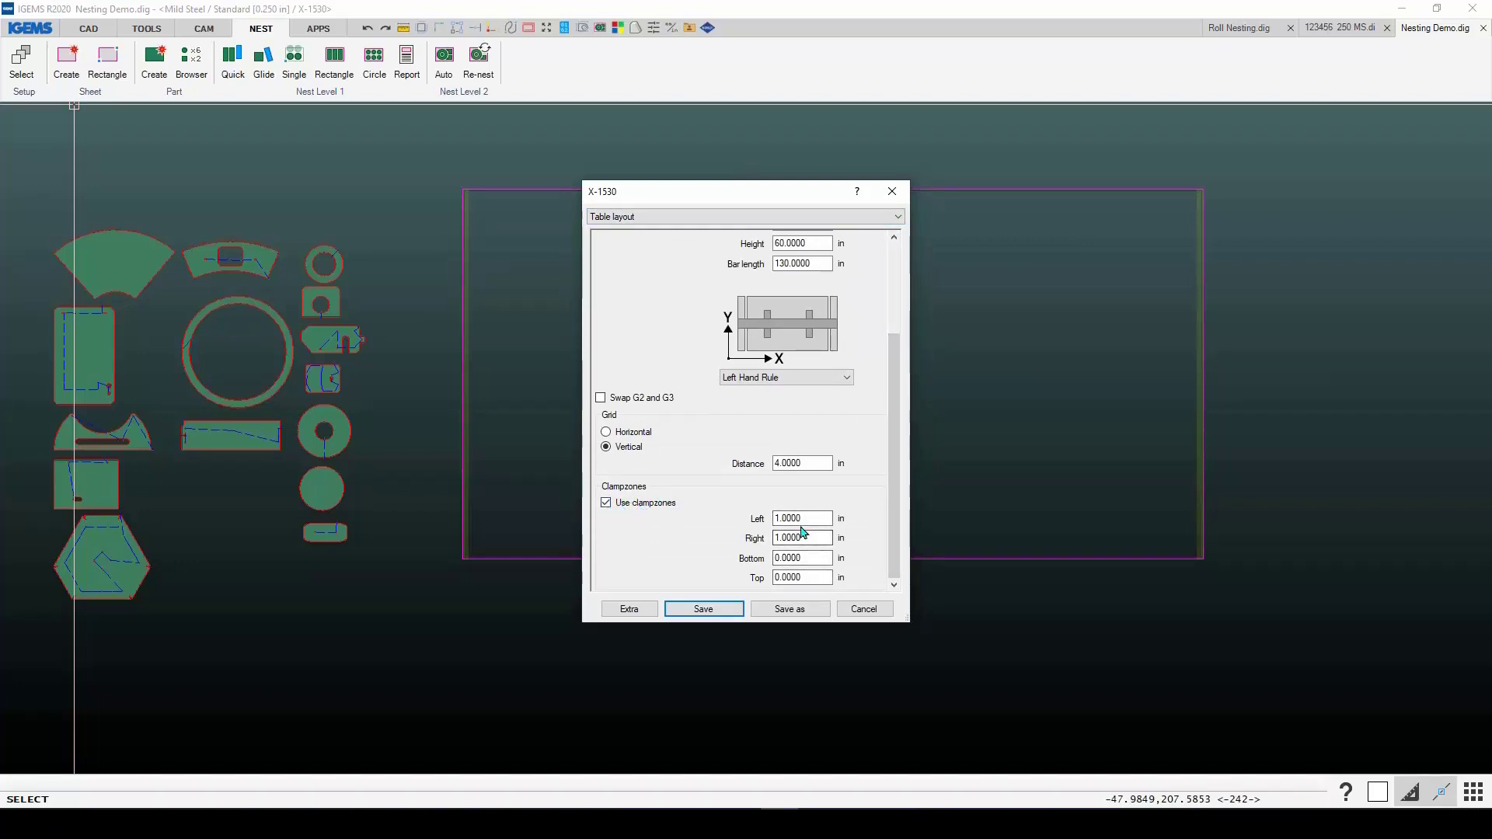
left_click(703, 609)
left_click(711, 481)
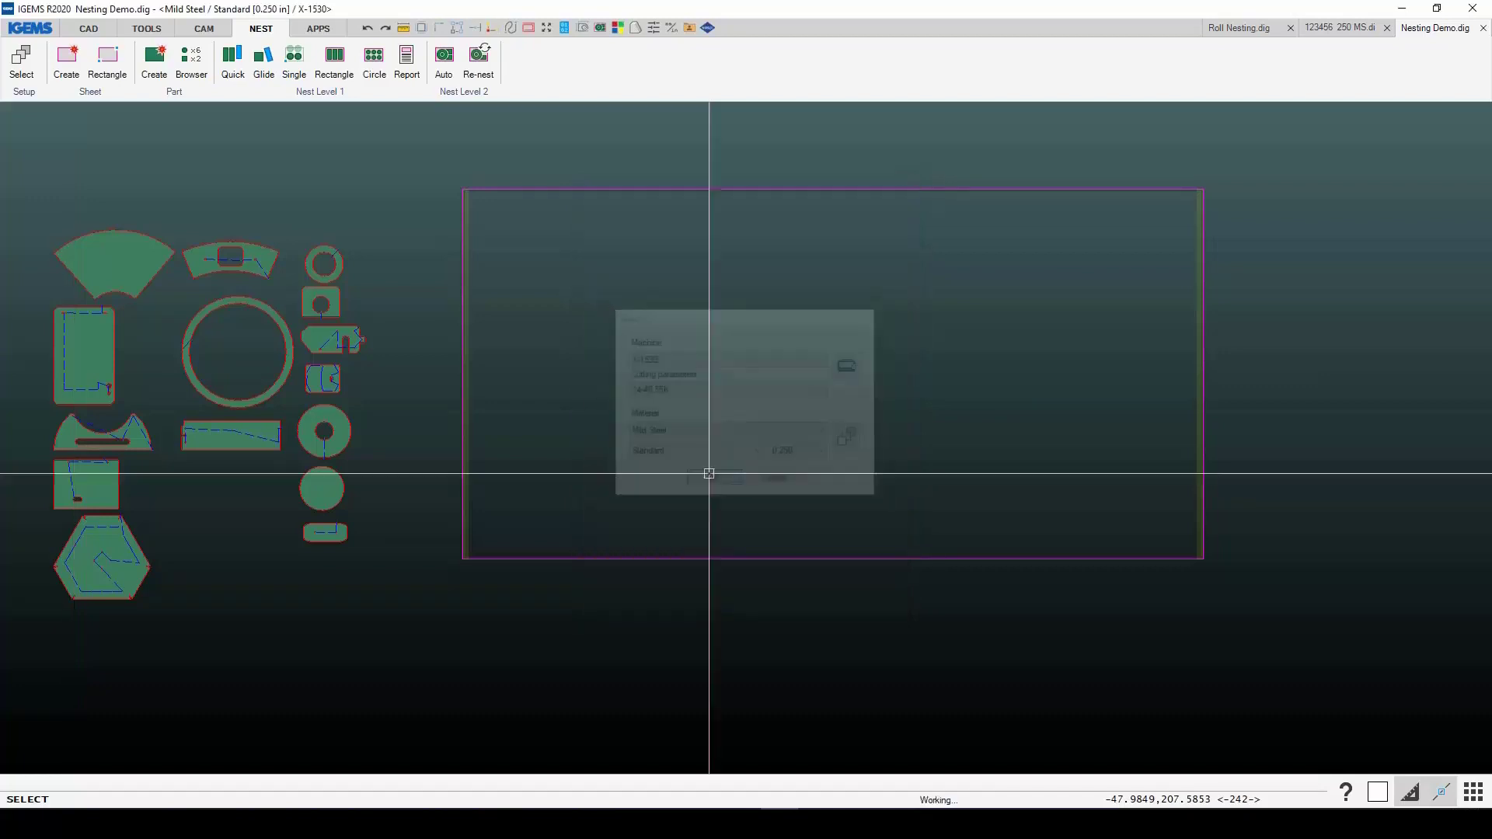
Step: Turn off the clampzones for the 120" x 60" sheet and check its lower corner
double_click(525, 559)
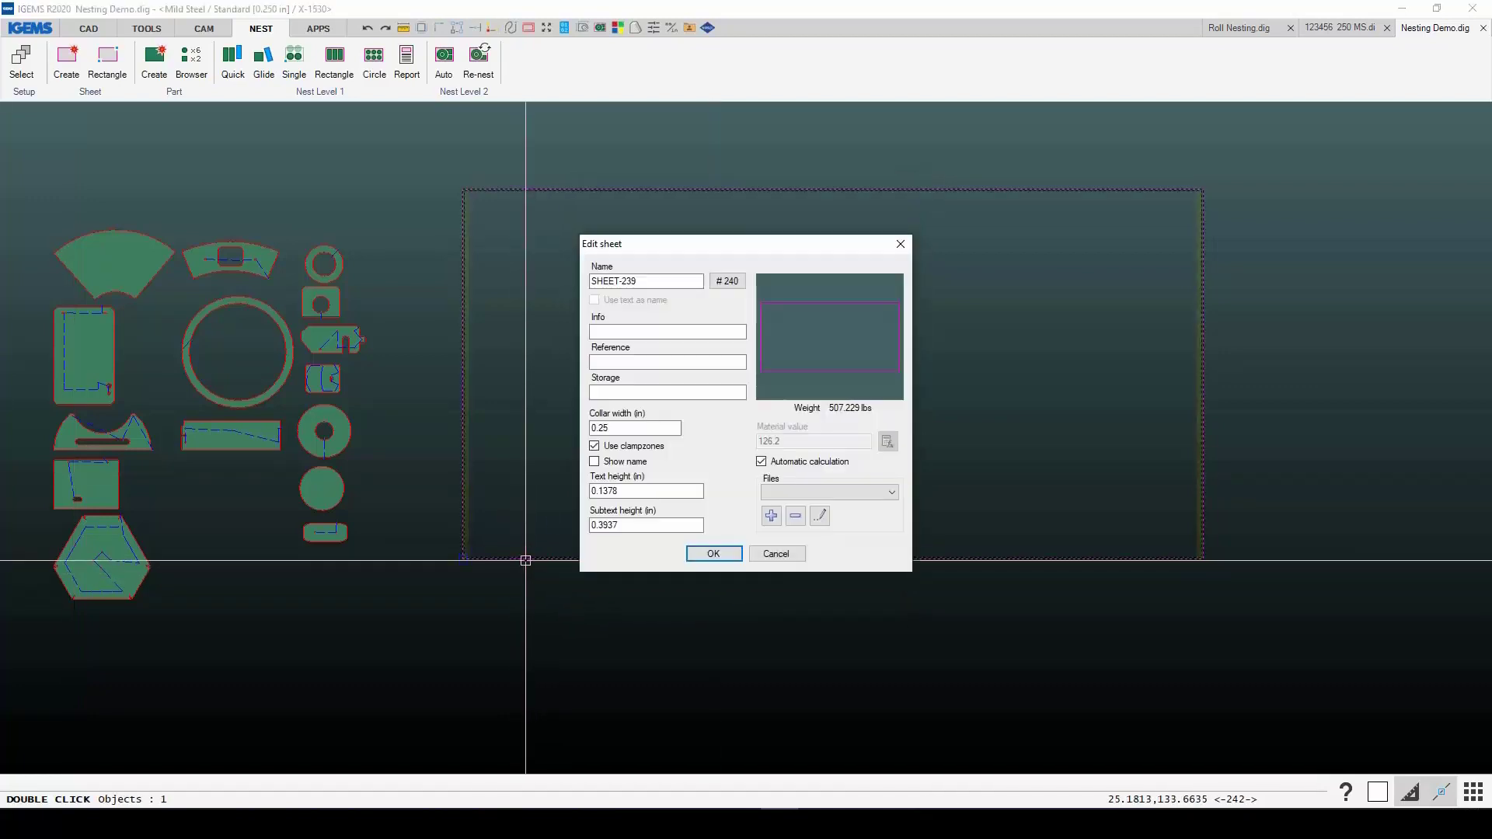
left_click(712, 554)
scroll(460, 557, "up", 5)
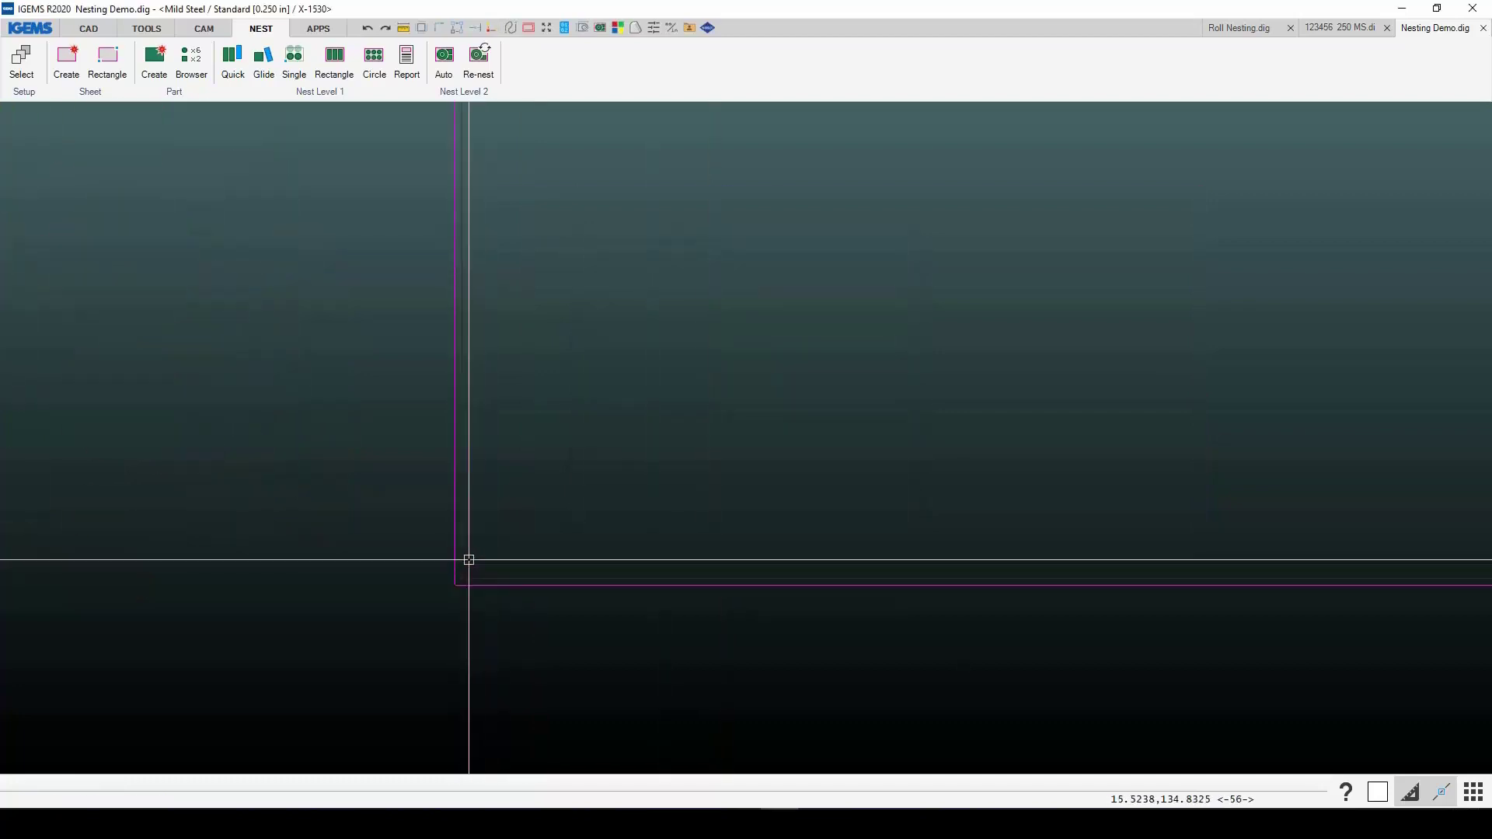
scroll(464, 567, "down", 8)
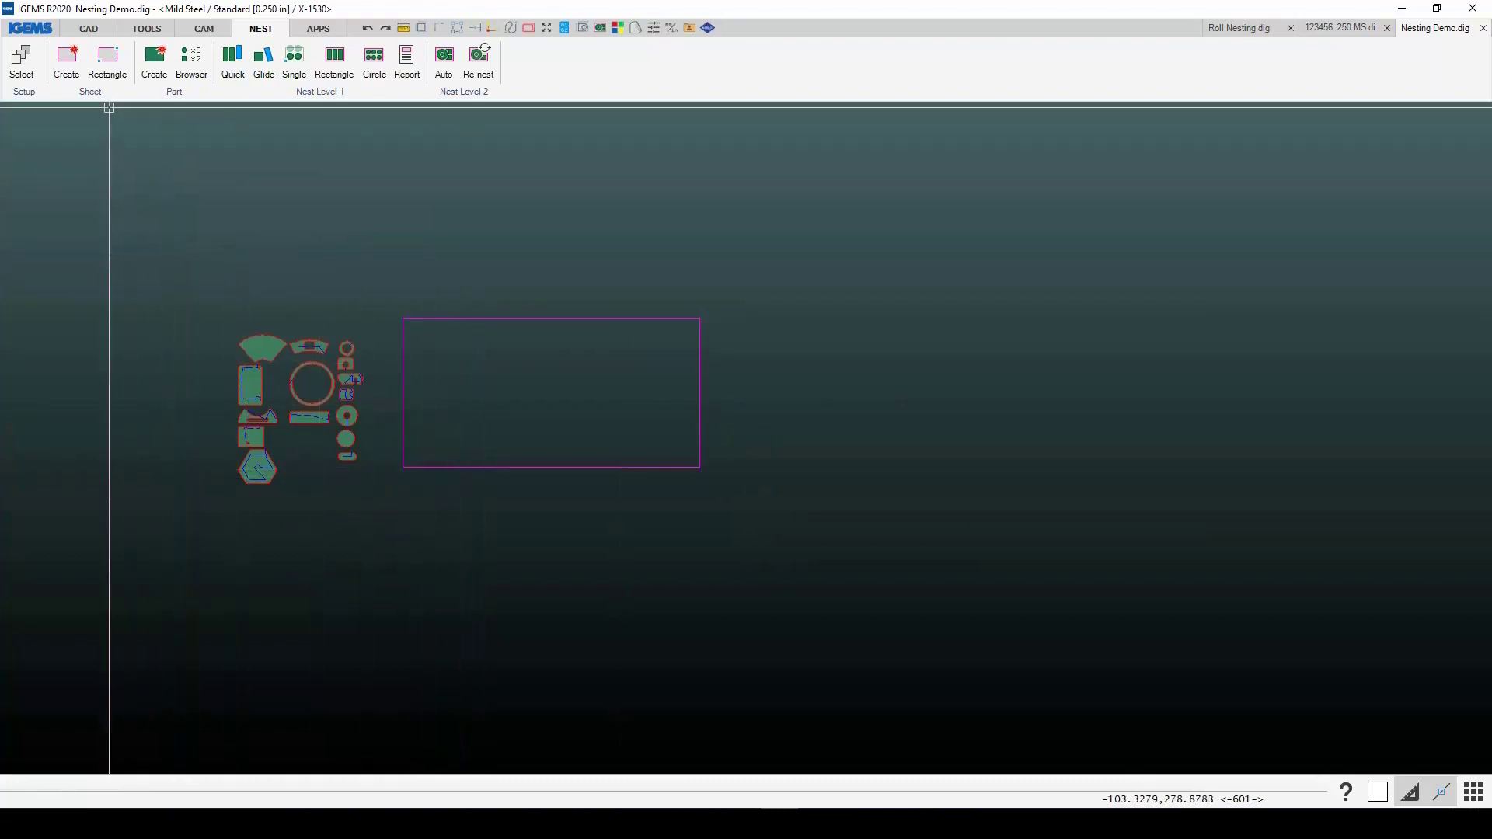
Step: Create a 96 x 48 in rectangular sheet below the 120" x 60" sheet
left_click(107, 64)
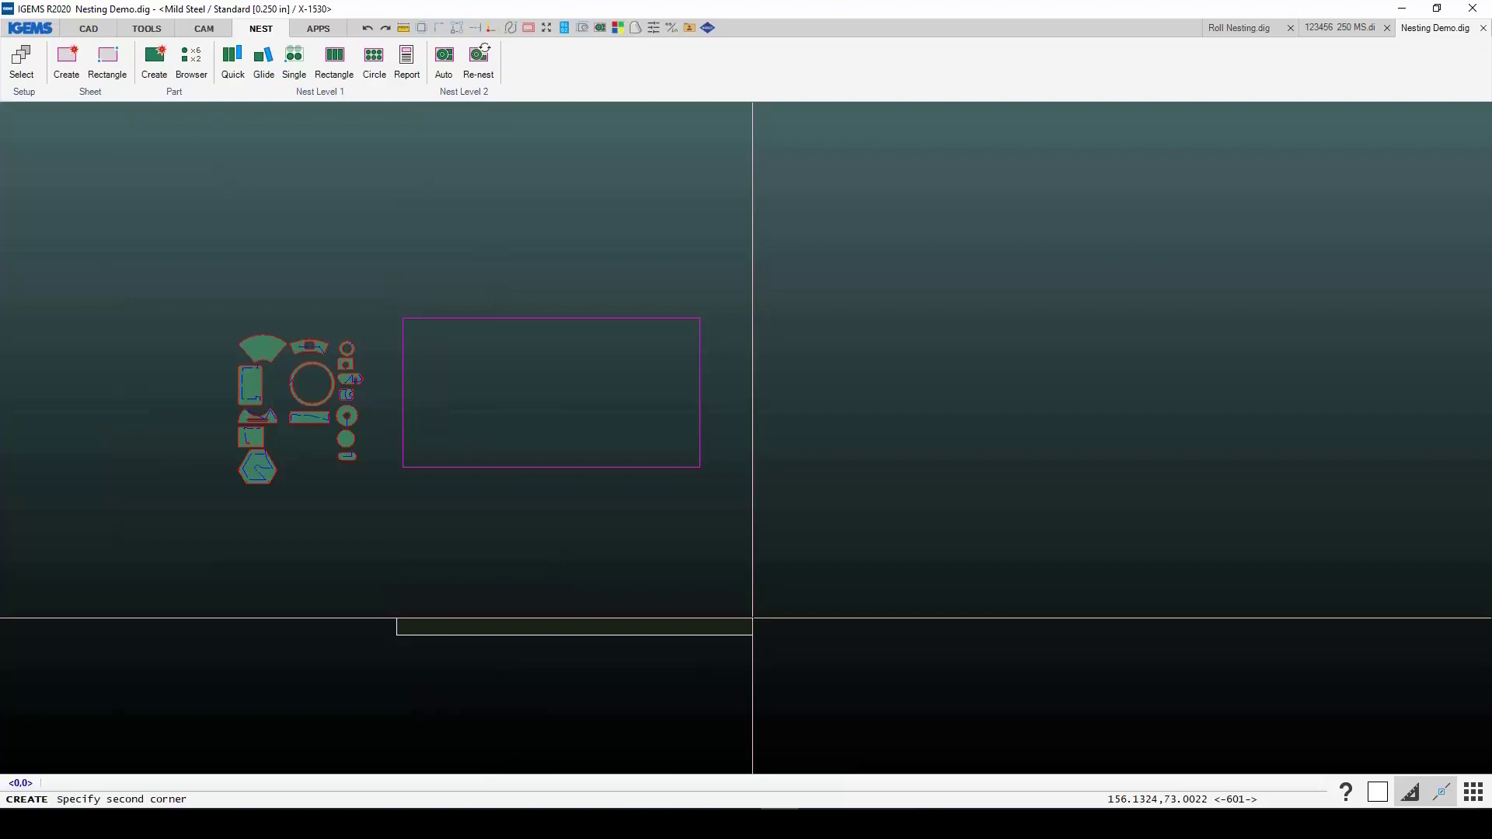
type("96")
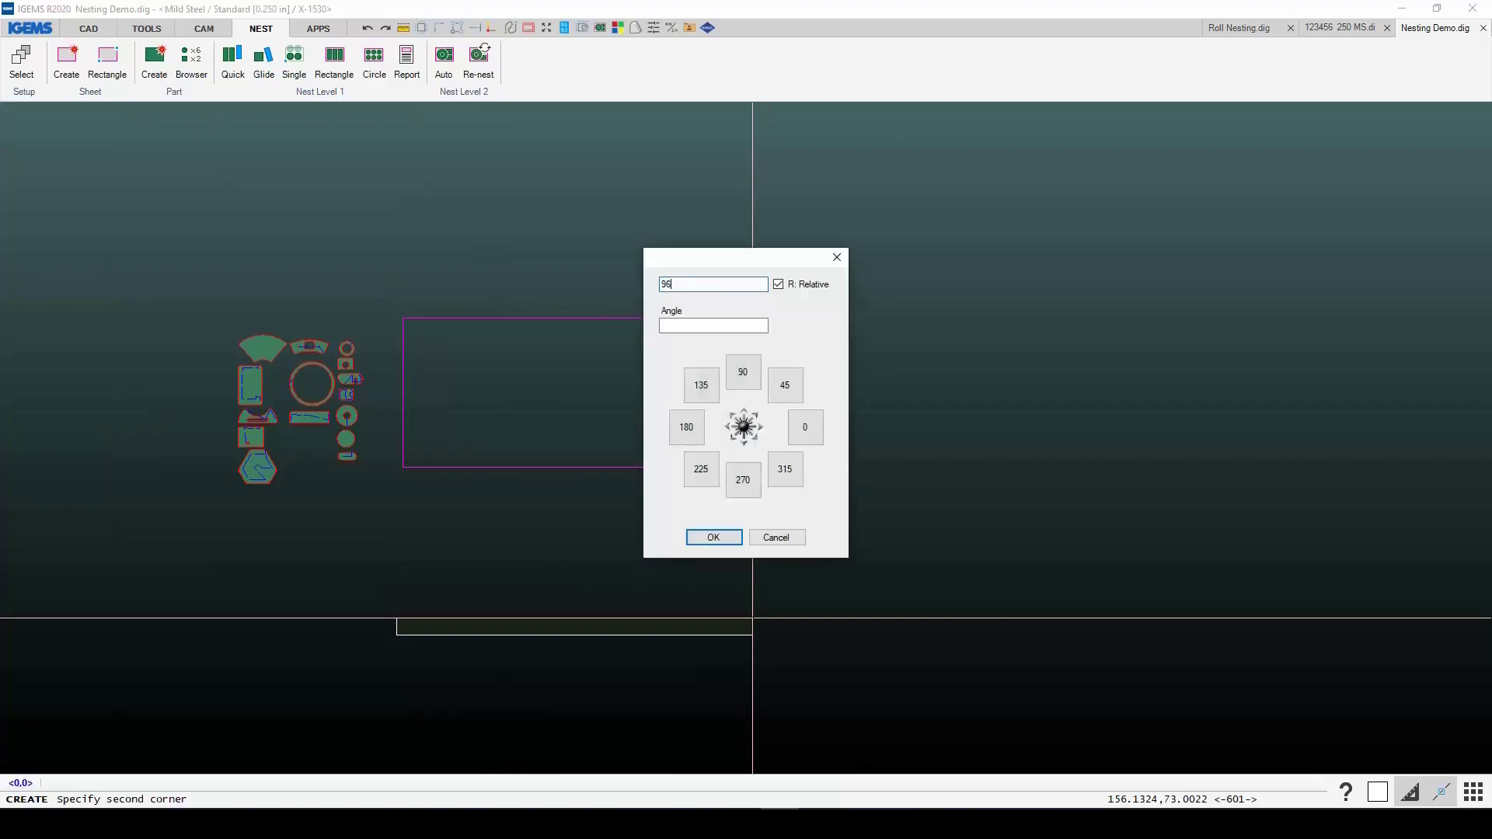
type(",48")
key("Return")
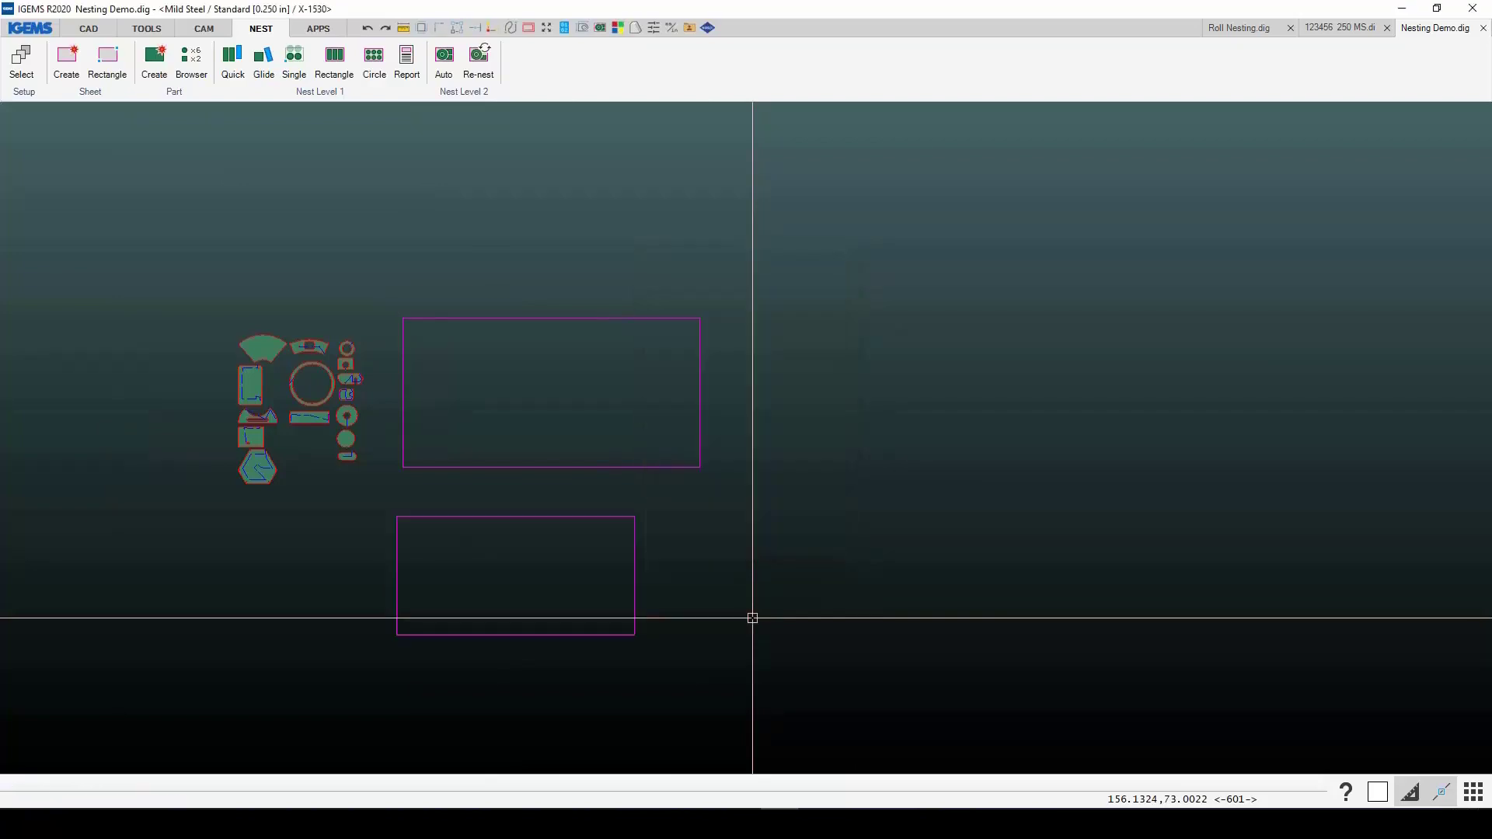
middle_click_drag(742, 521, 733, 476)
key("Escape")
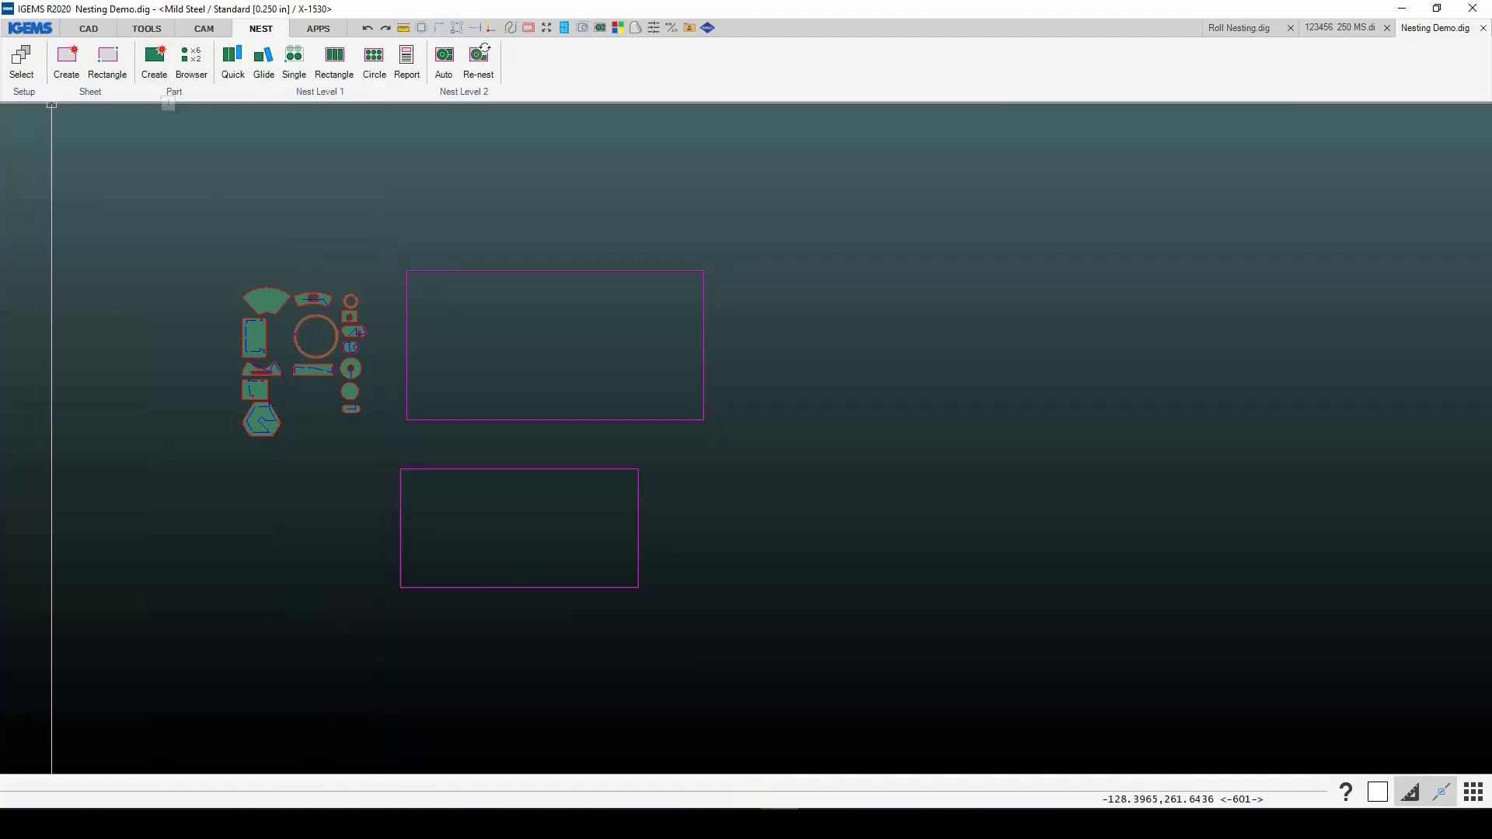
Step: Open the saved scrap sheets for 0.250 in Mild Steel and copy the square sheet with circular cutouts
left_click(203, 31)
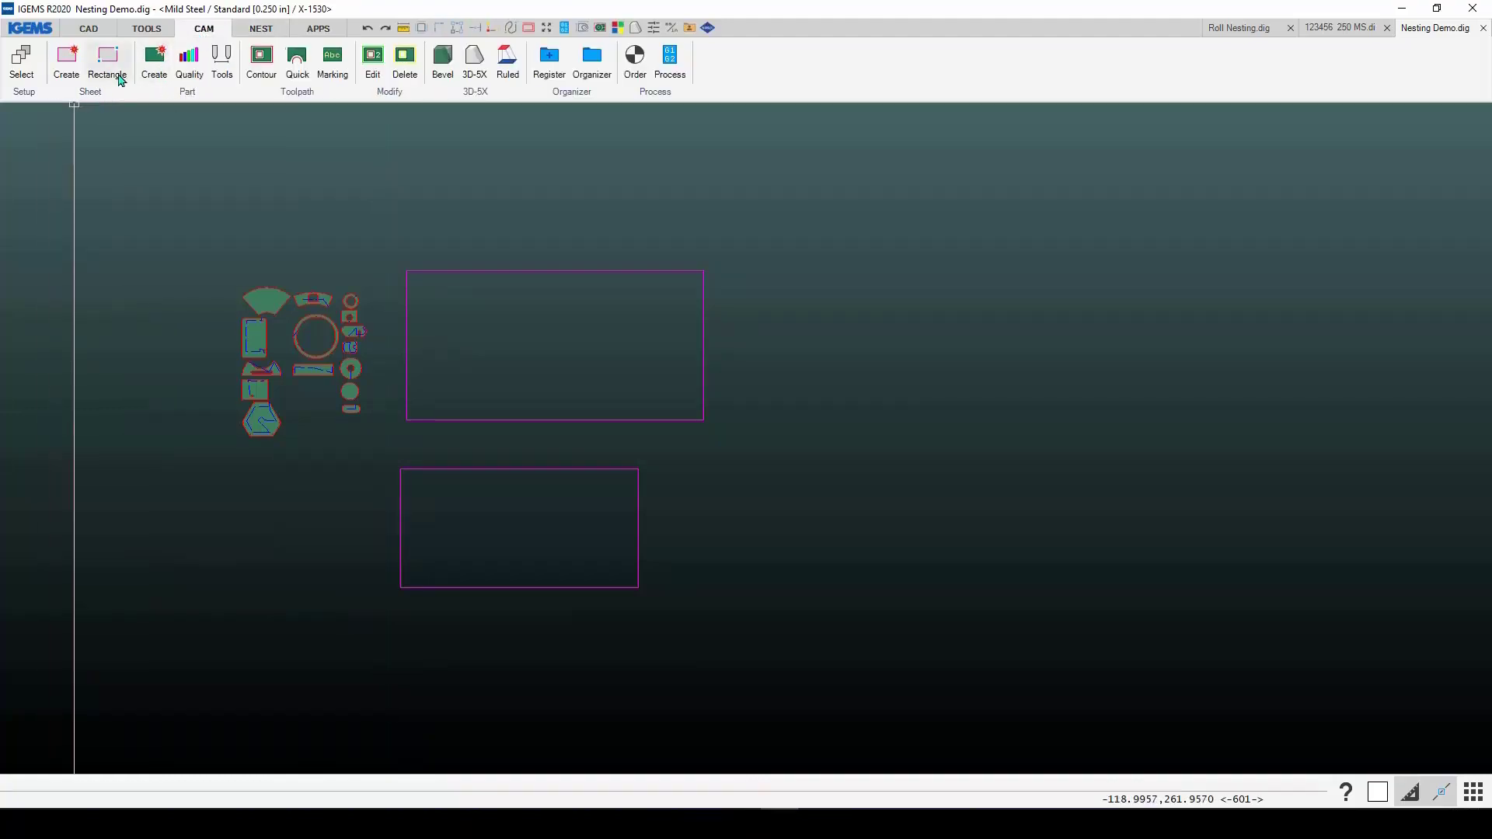
left_click(104, 94)
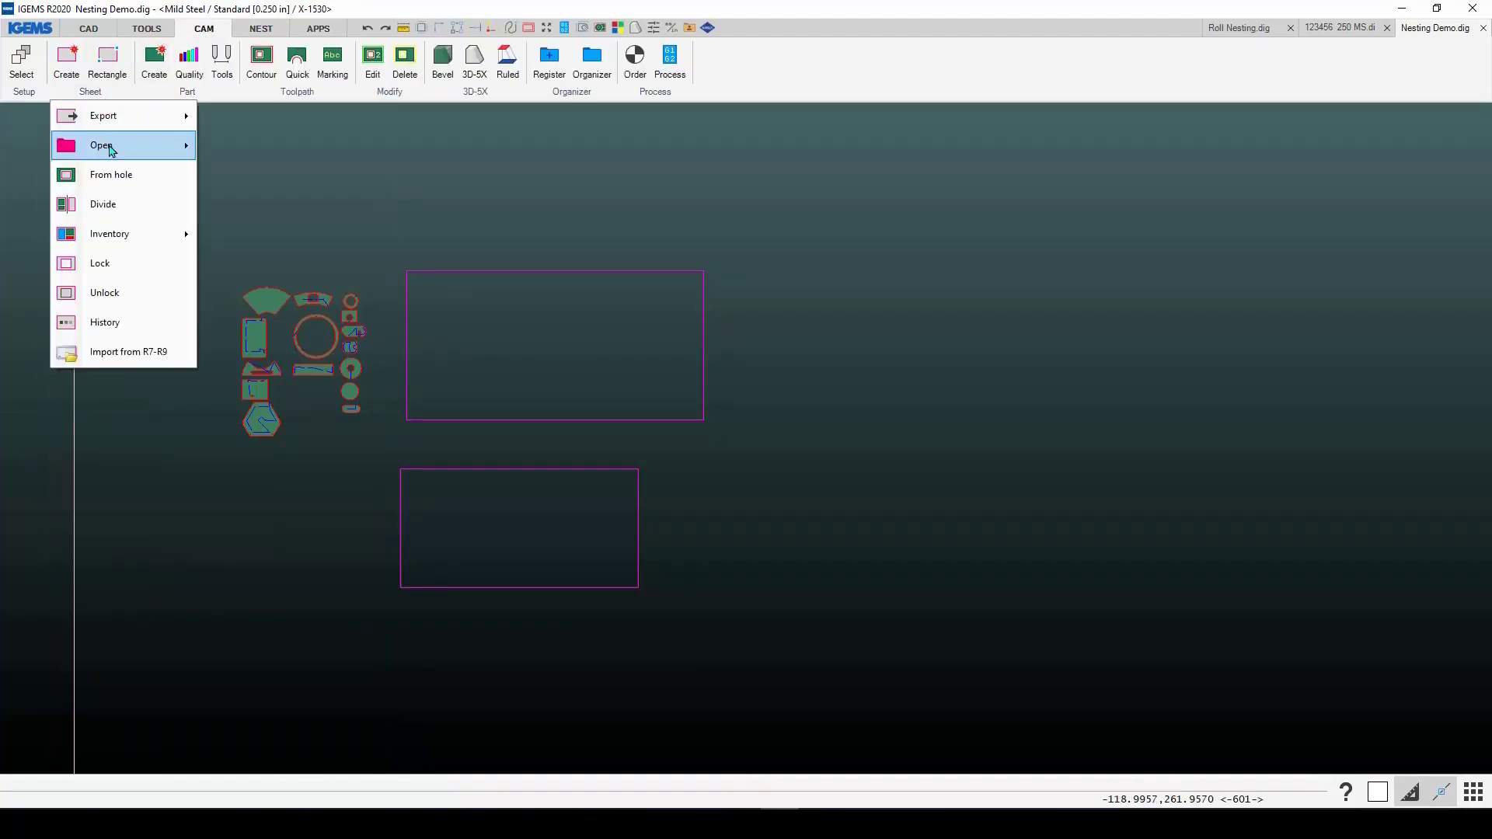
left_click(264, 147)
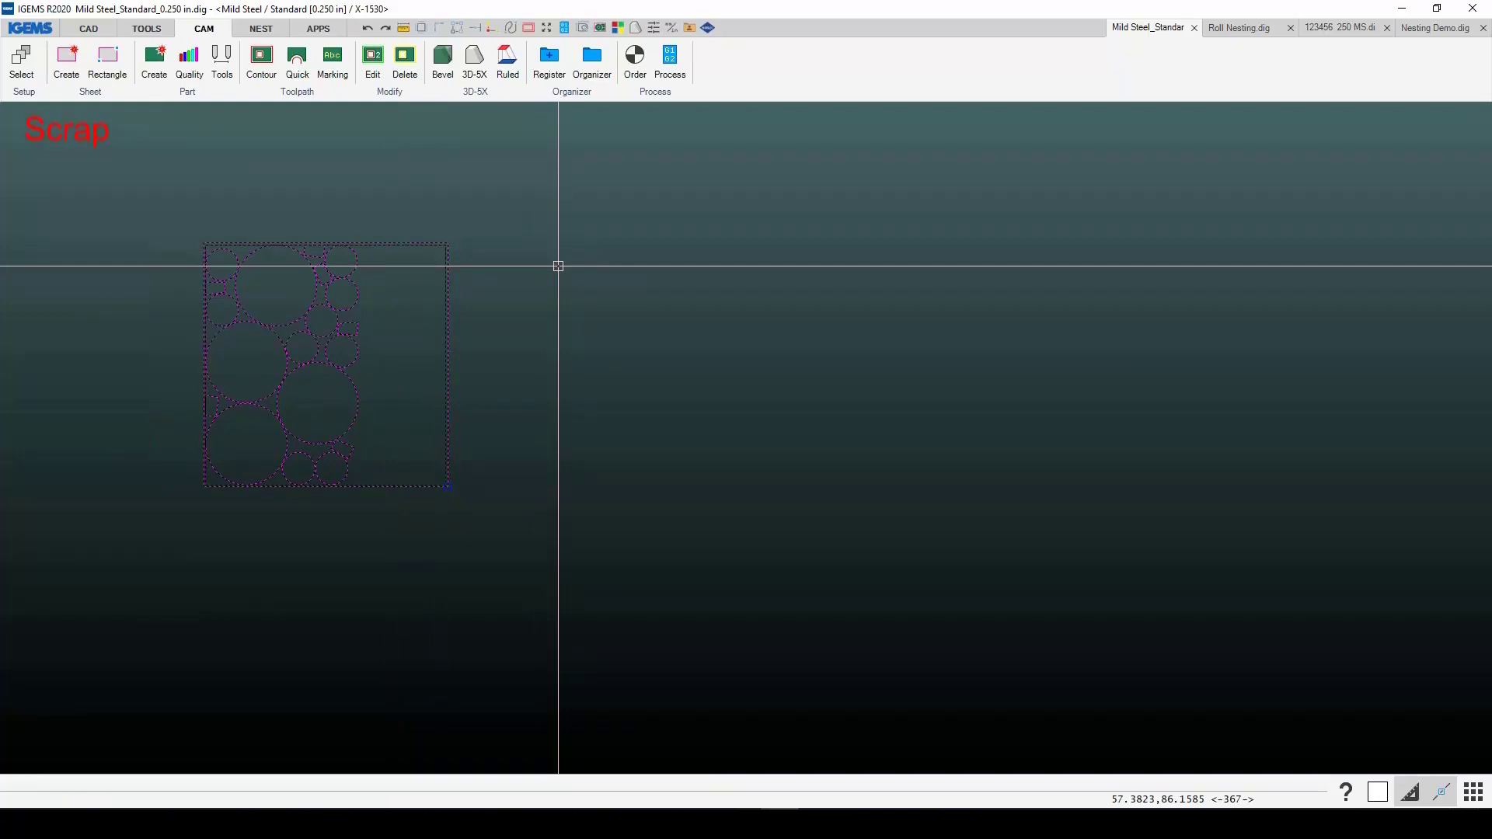
Step: Paste the copied scrap sheet into the Nesting Demo drawing below the 96 x 48 in sheet
left_click(1429, 29)
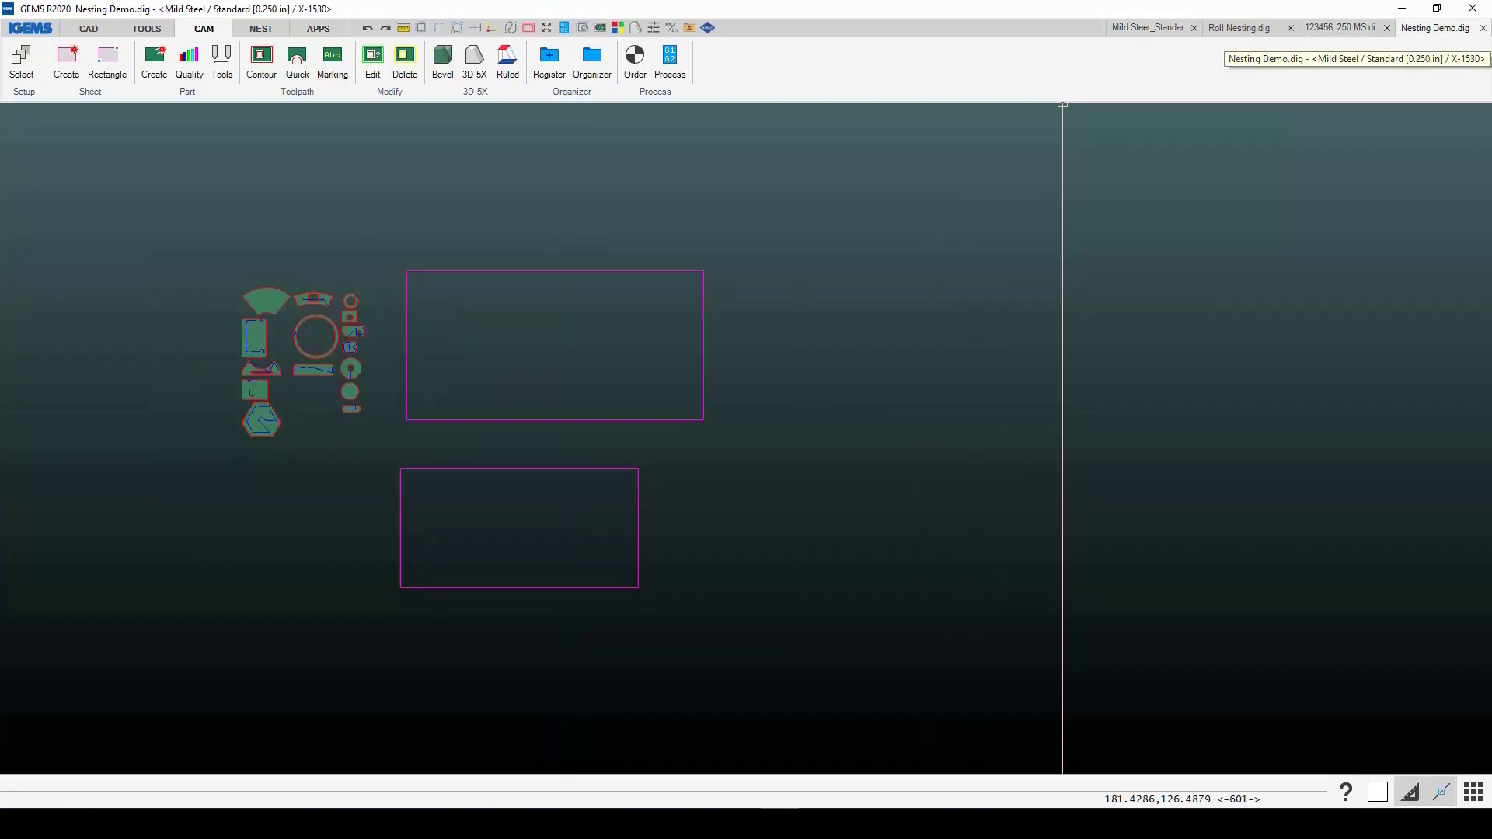
key("ctrl+v")
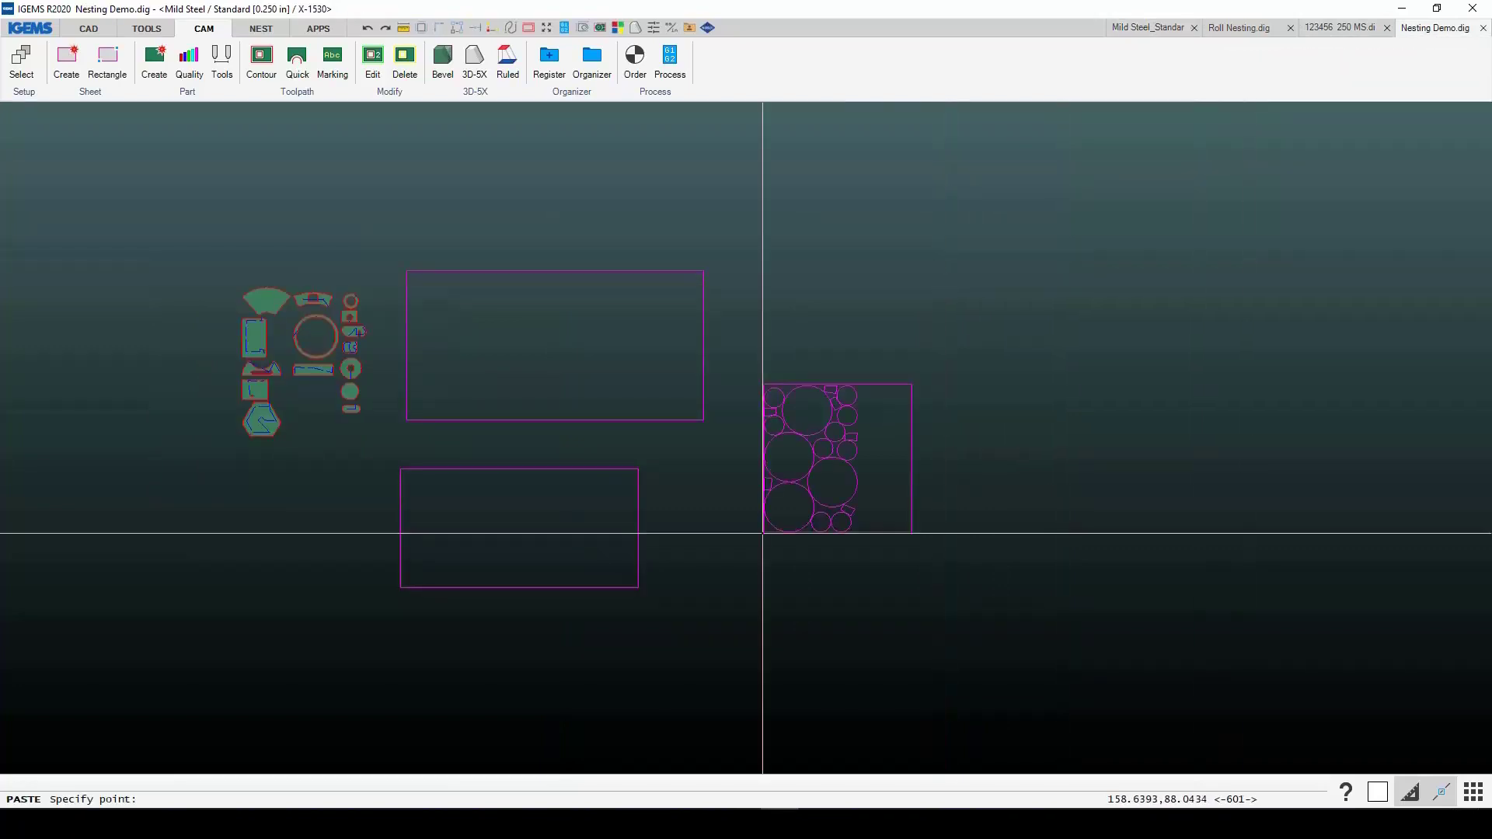
middle_click_drag(766, 533, 777, 416)
left_click(411, 658)
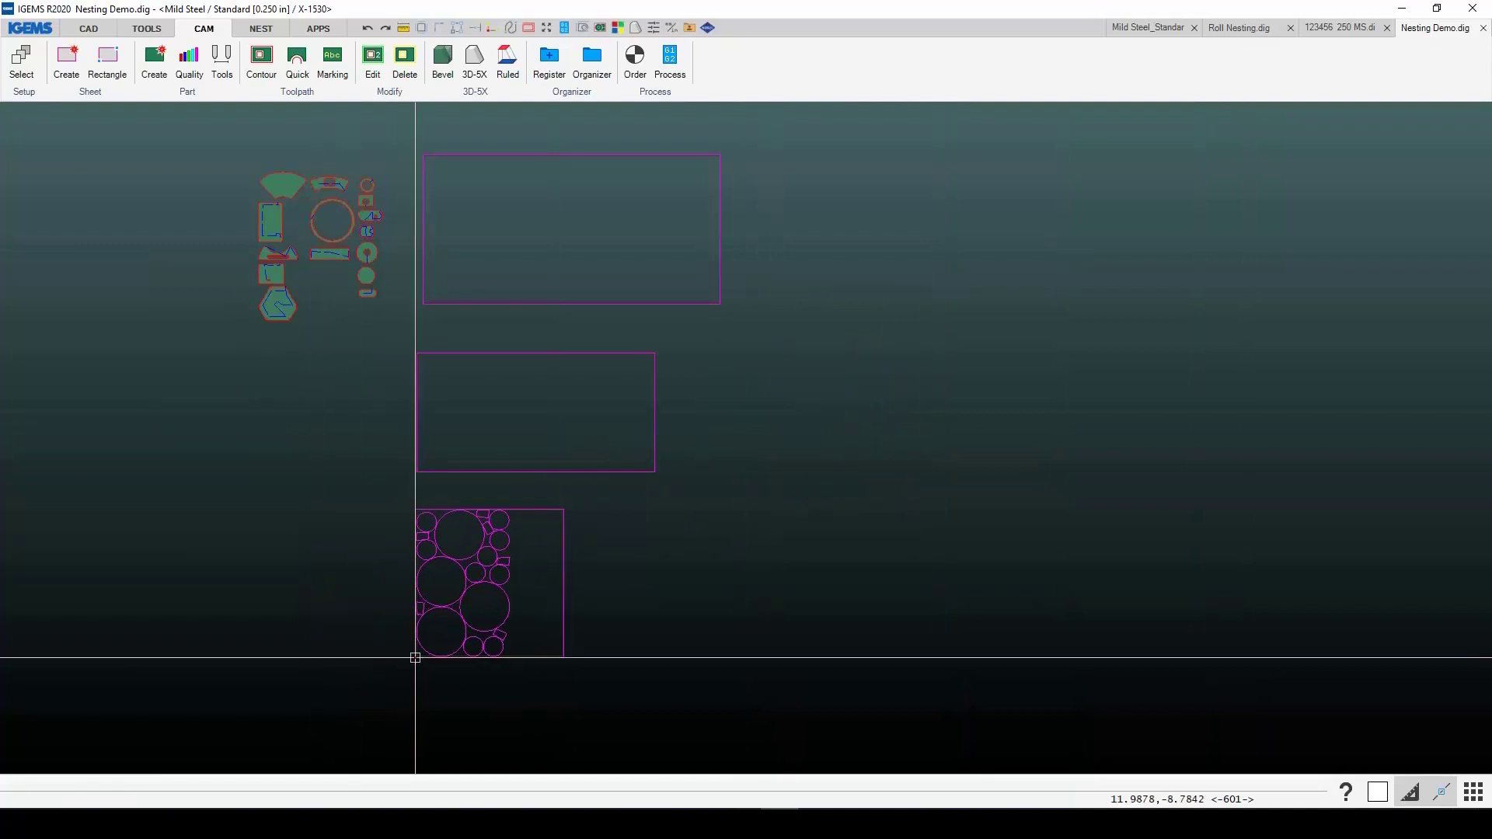
Step: Draw a freehand rectangle to the right of the pasted scrap sheet
scroll(589, 614, "down", 3)
middle_click_drag(587, 610, 443, 569)
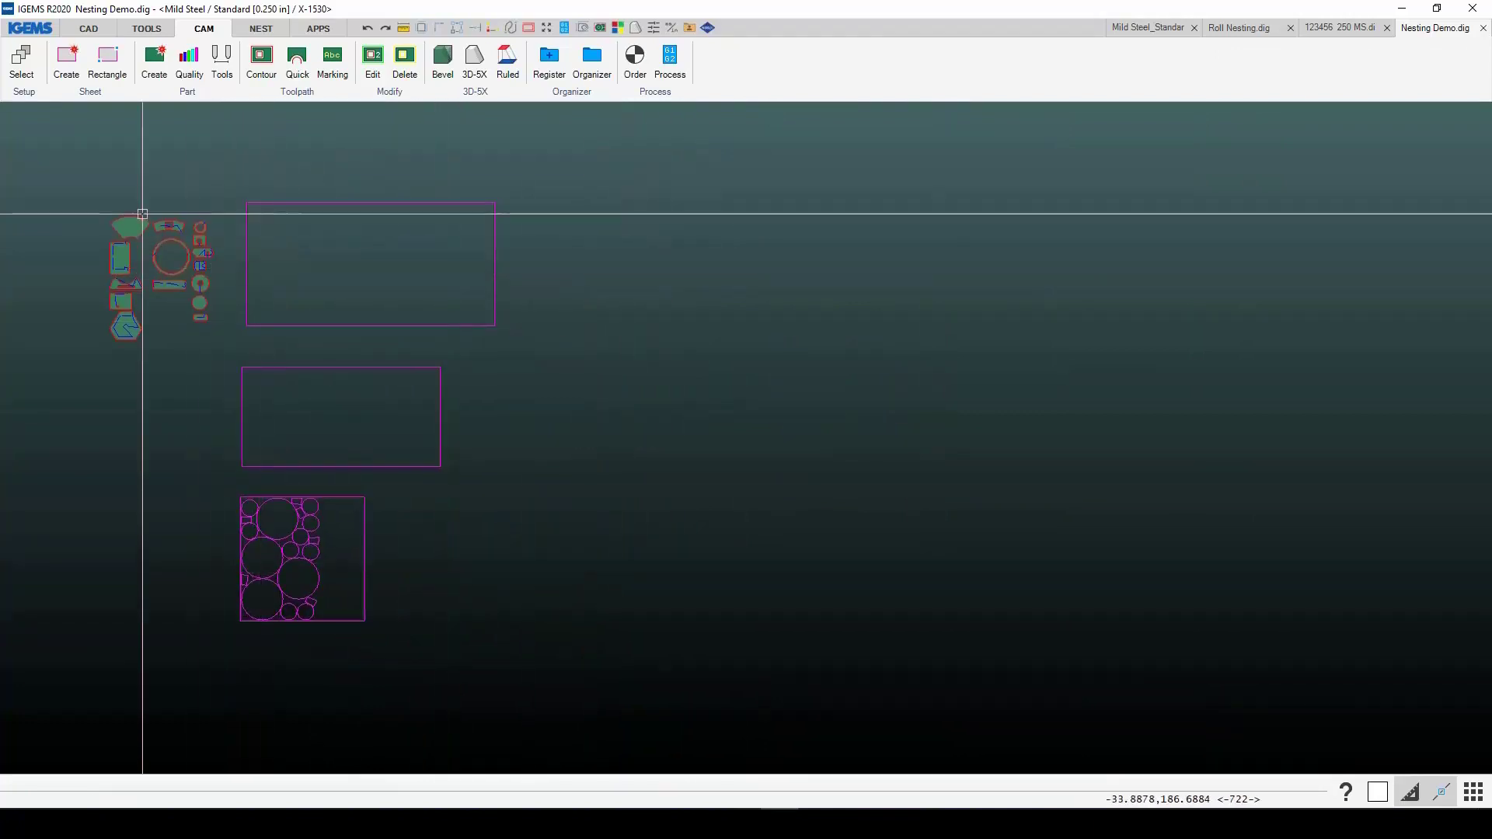
left_click(87, 29)
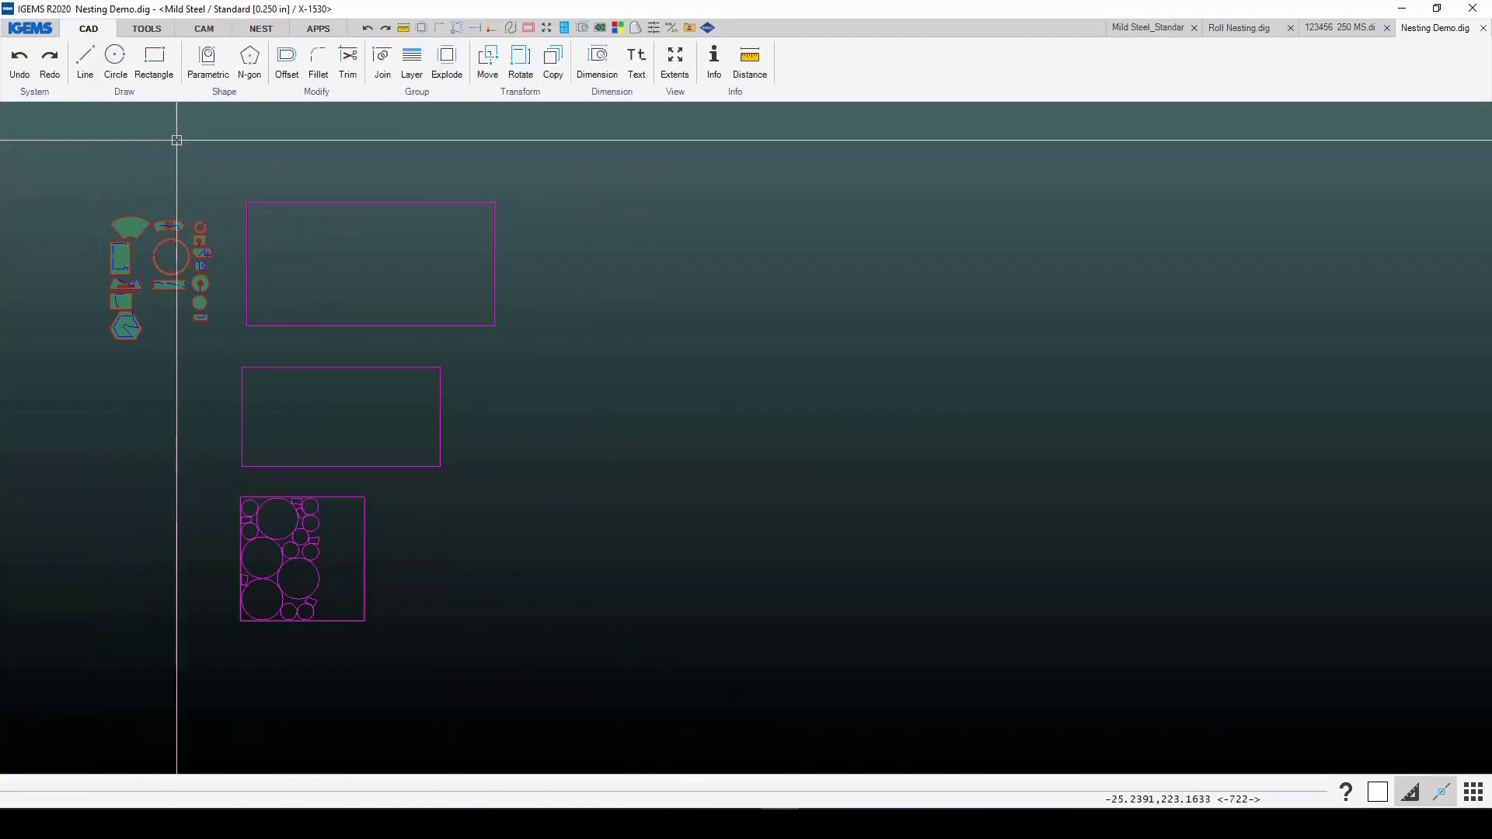
left_click(153, 64)
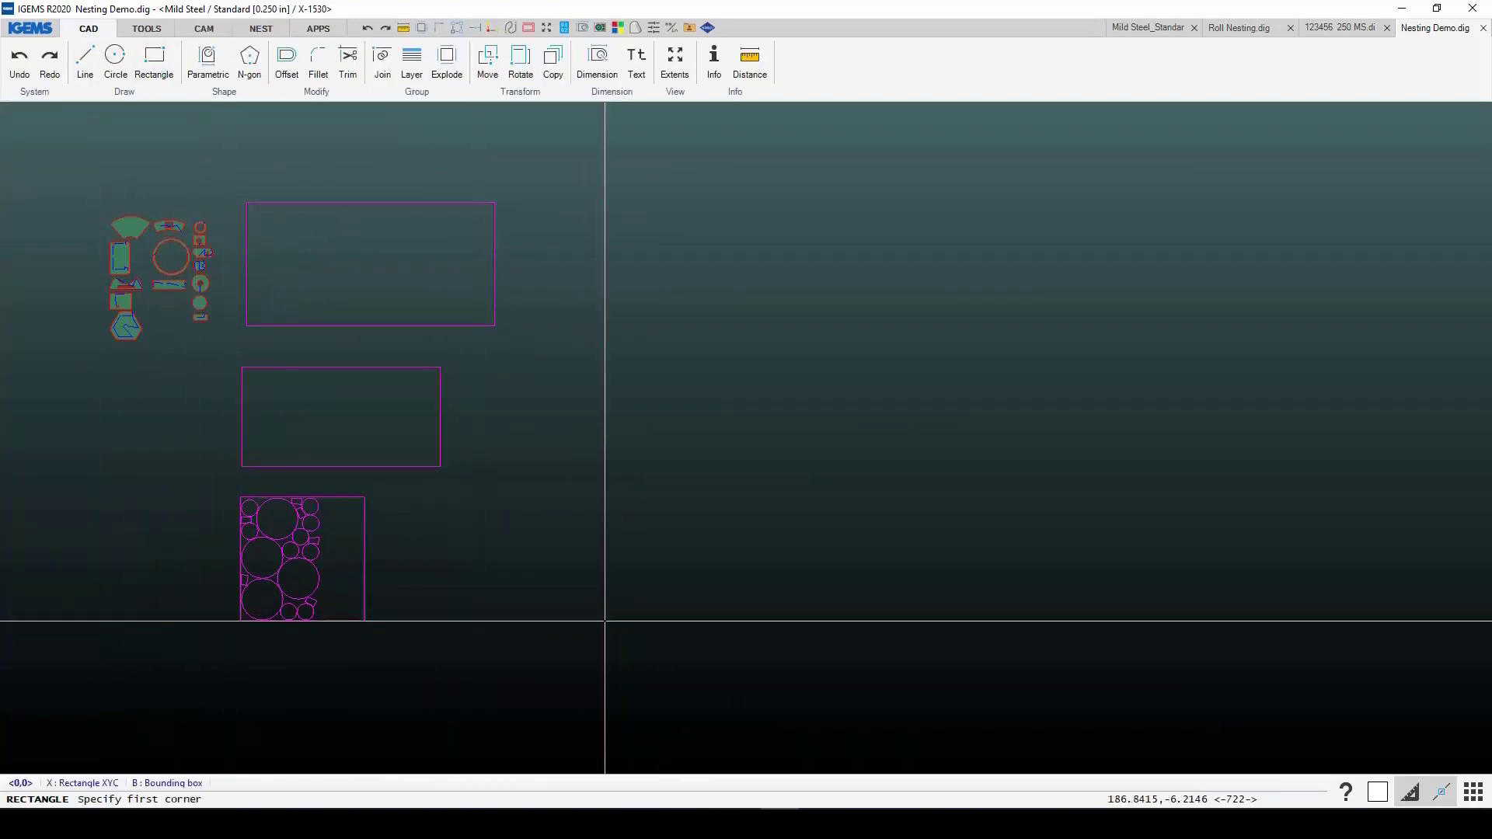
left_click(459, 615)
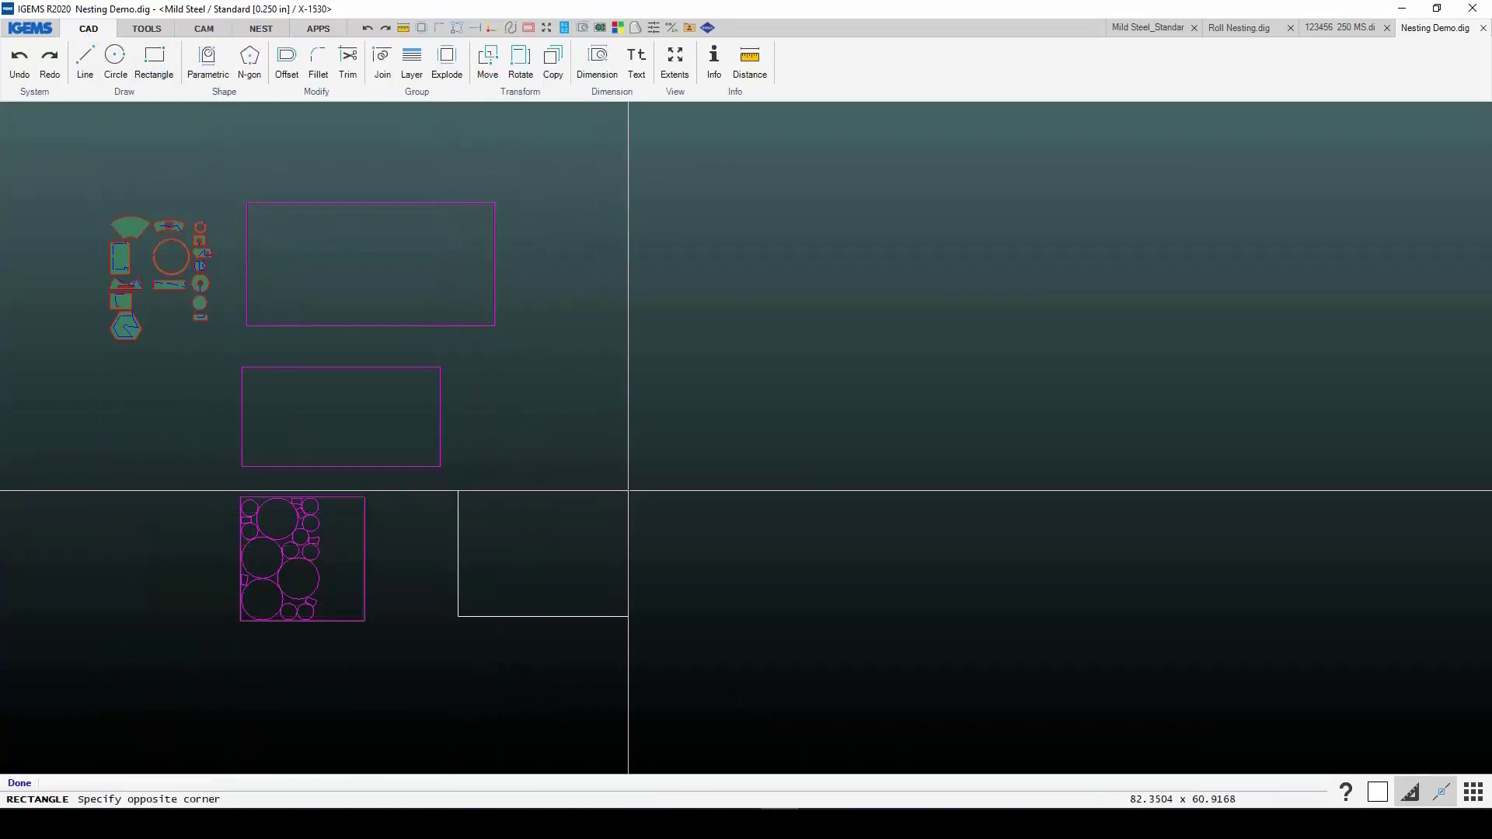
left_click(650, 483)
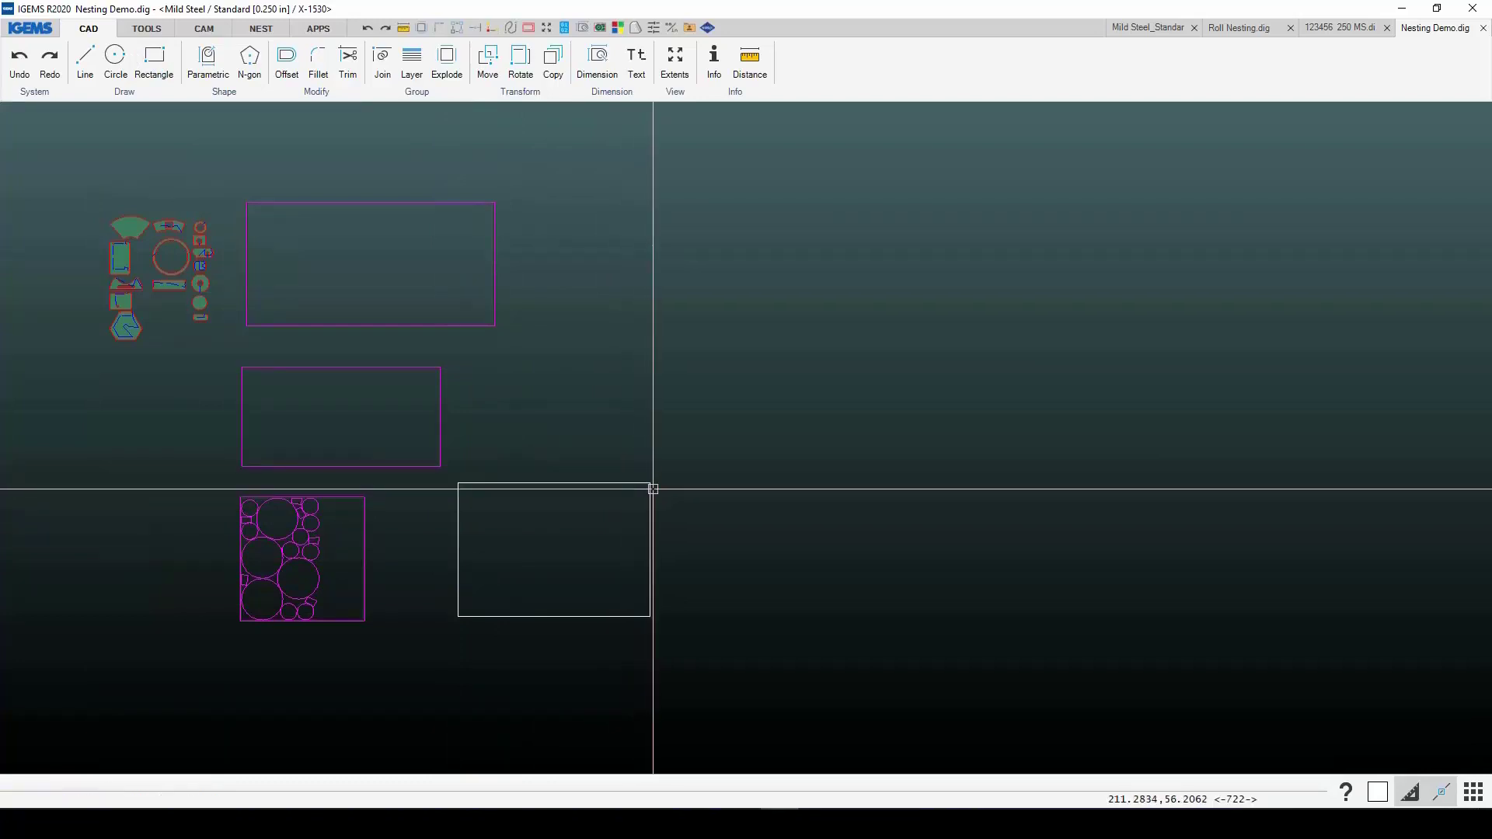
Step: Draw a smaller rectangle overlapping the first one's lower right corner and trim the two into an L-shaped outline
left_click(673, 647)
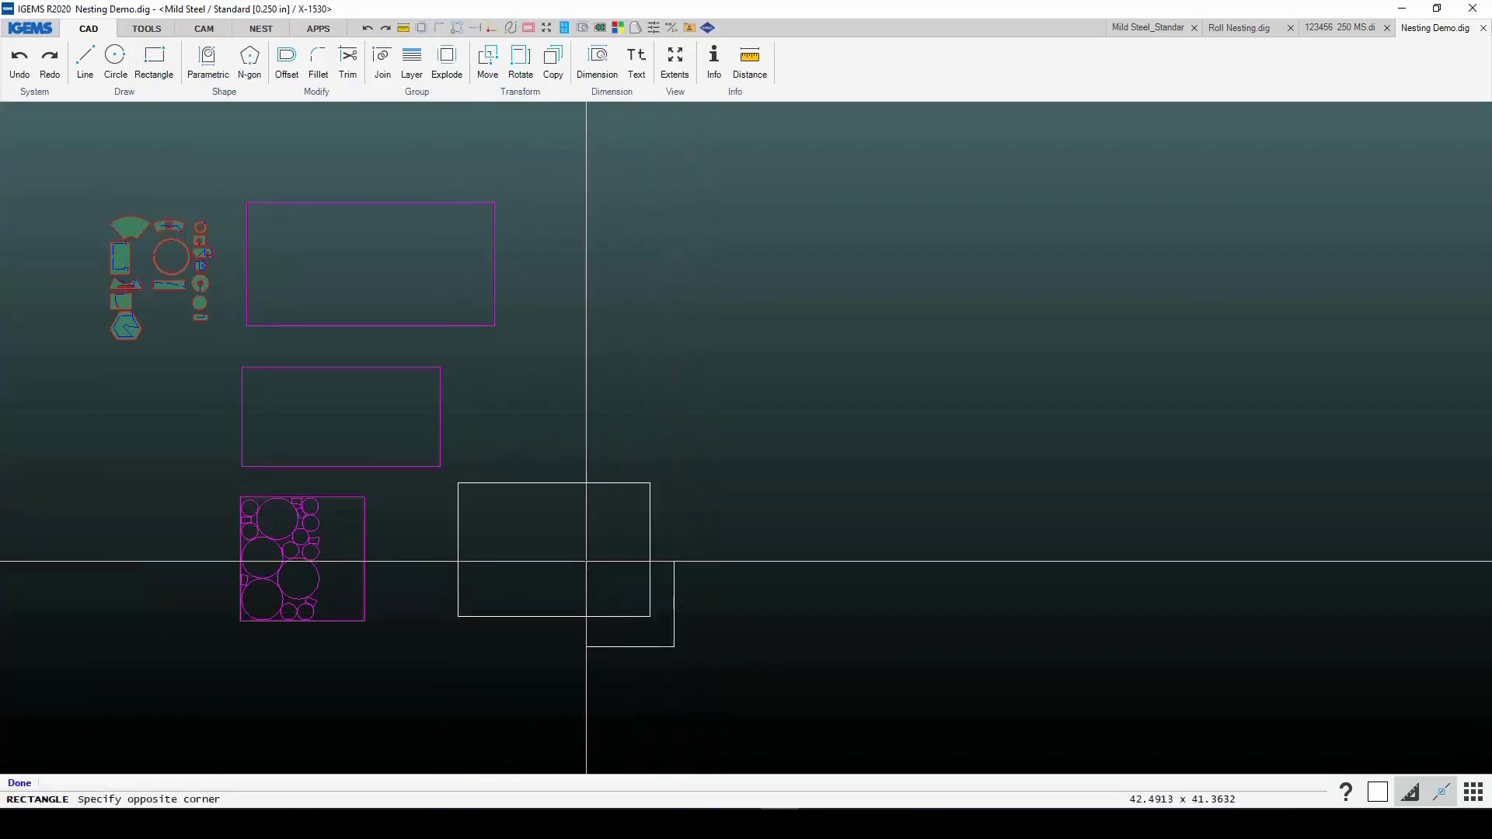
left_click(569, 556)
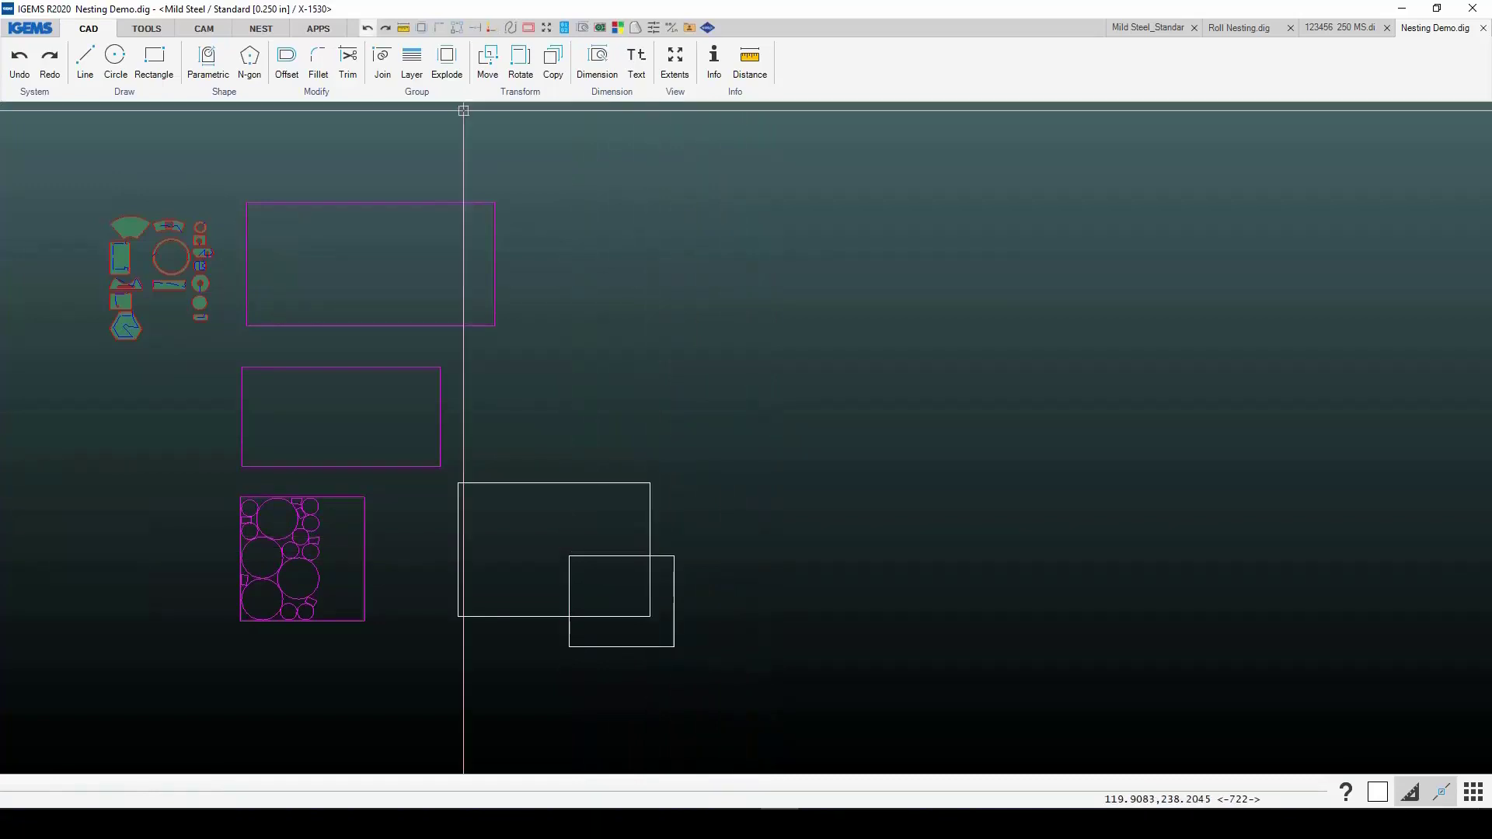
left_click(348, 62)
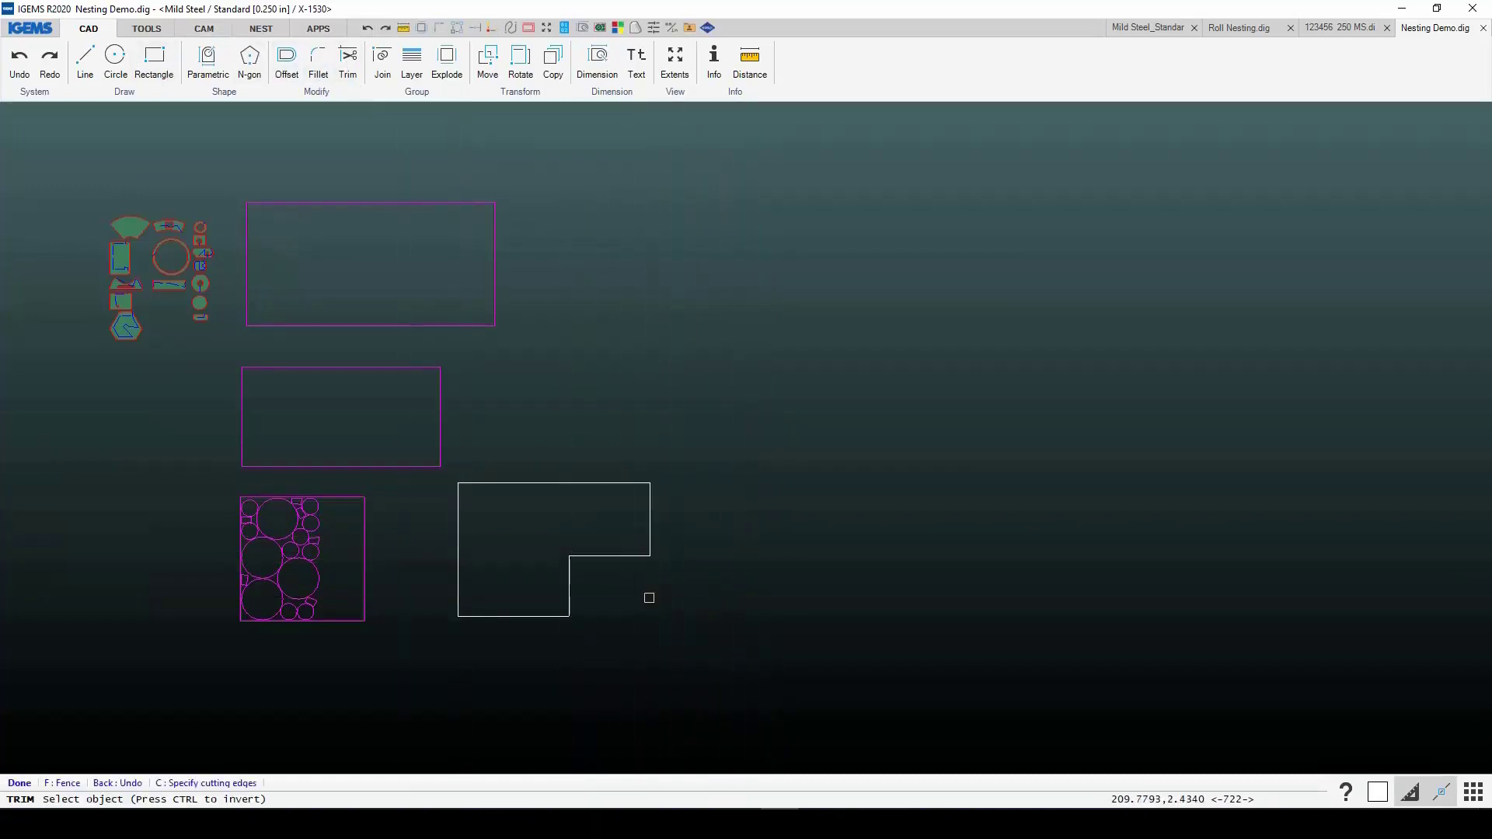
Step: Join the trimmed pieces of the L-shaped outline into one closed contour with a tolerance of 0
middle_click_drag(633, 578, 613, 615)
key("Escape")
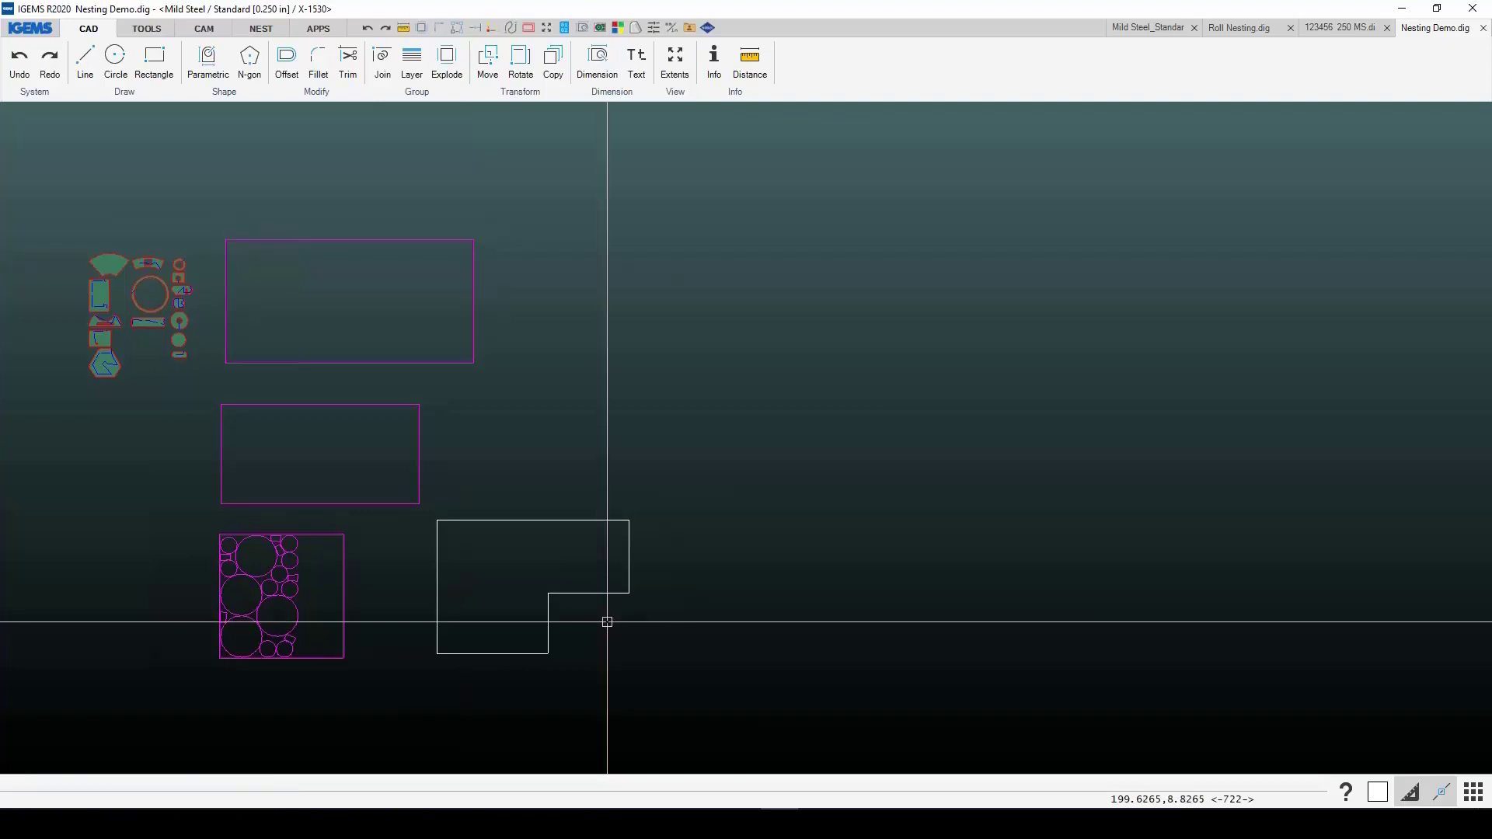
left_click(576, 595)
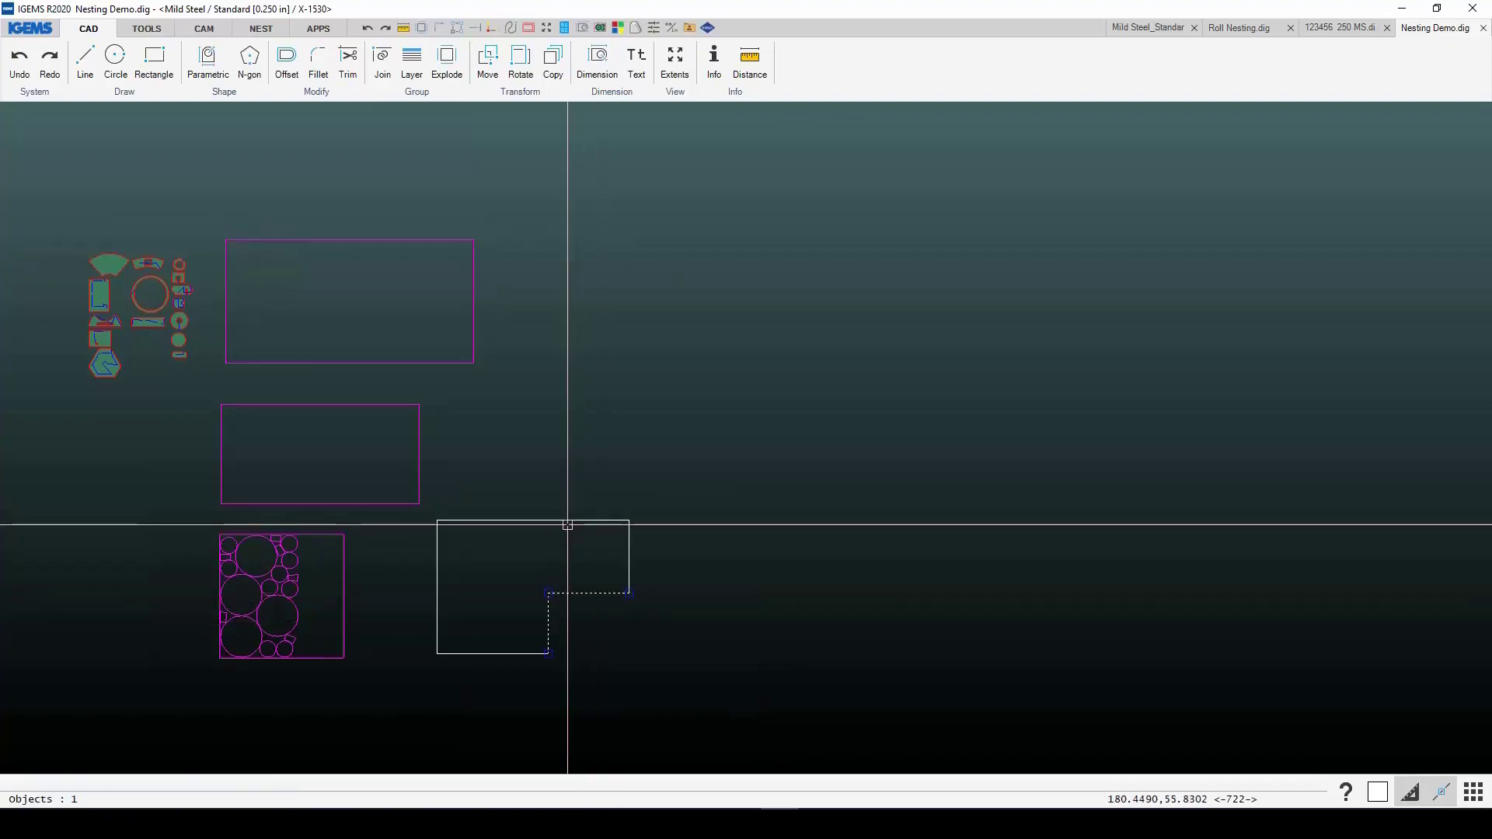
left_click(597, 592)
left_click(589, 521)
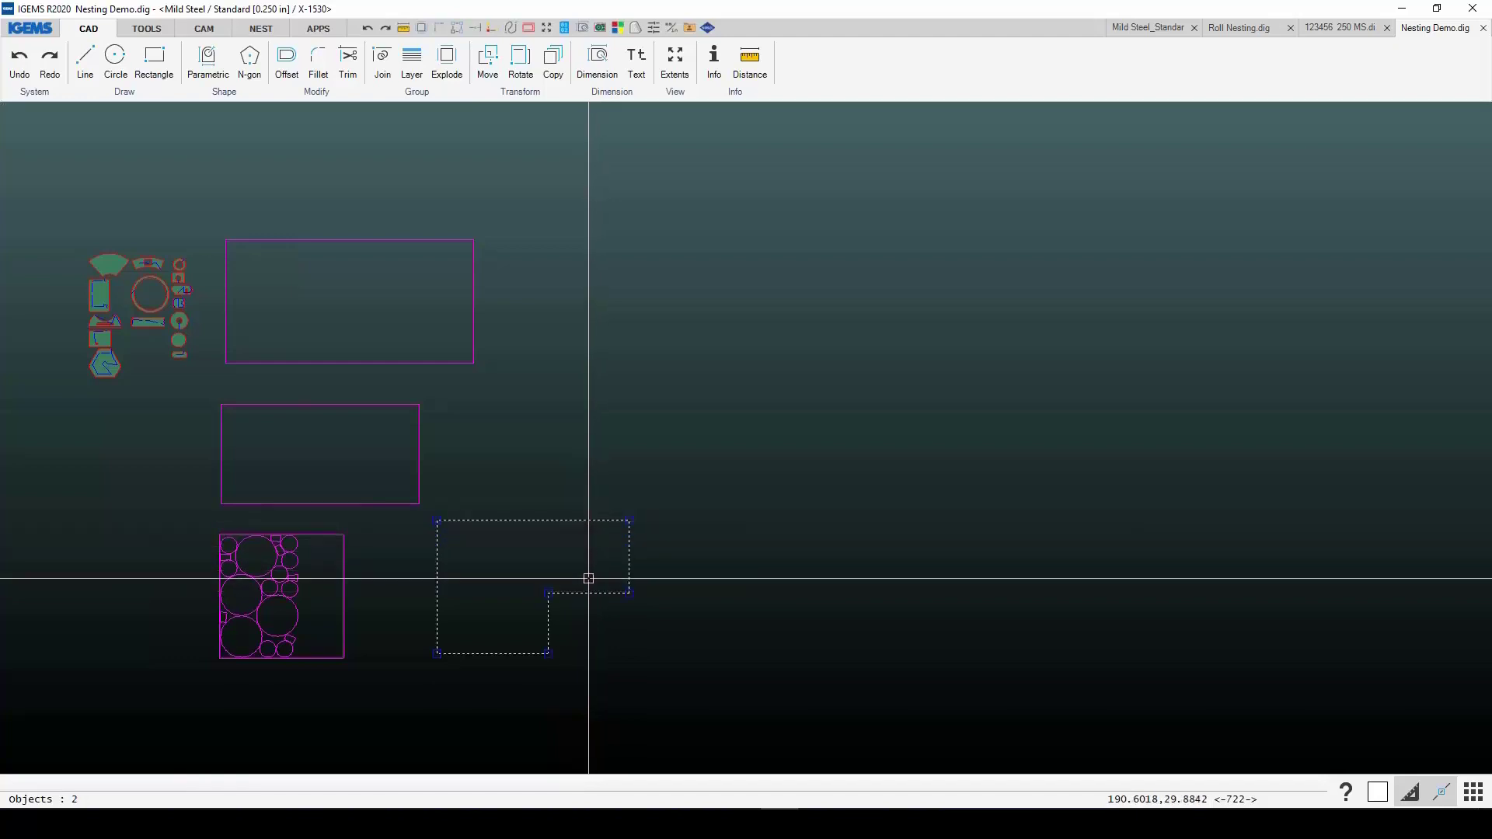
left_click(382, 76)
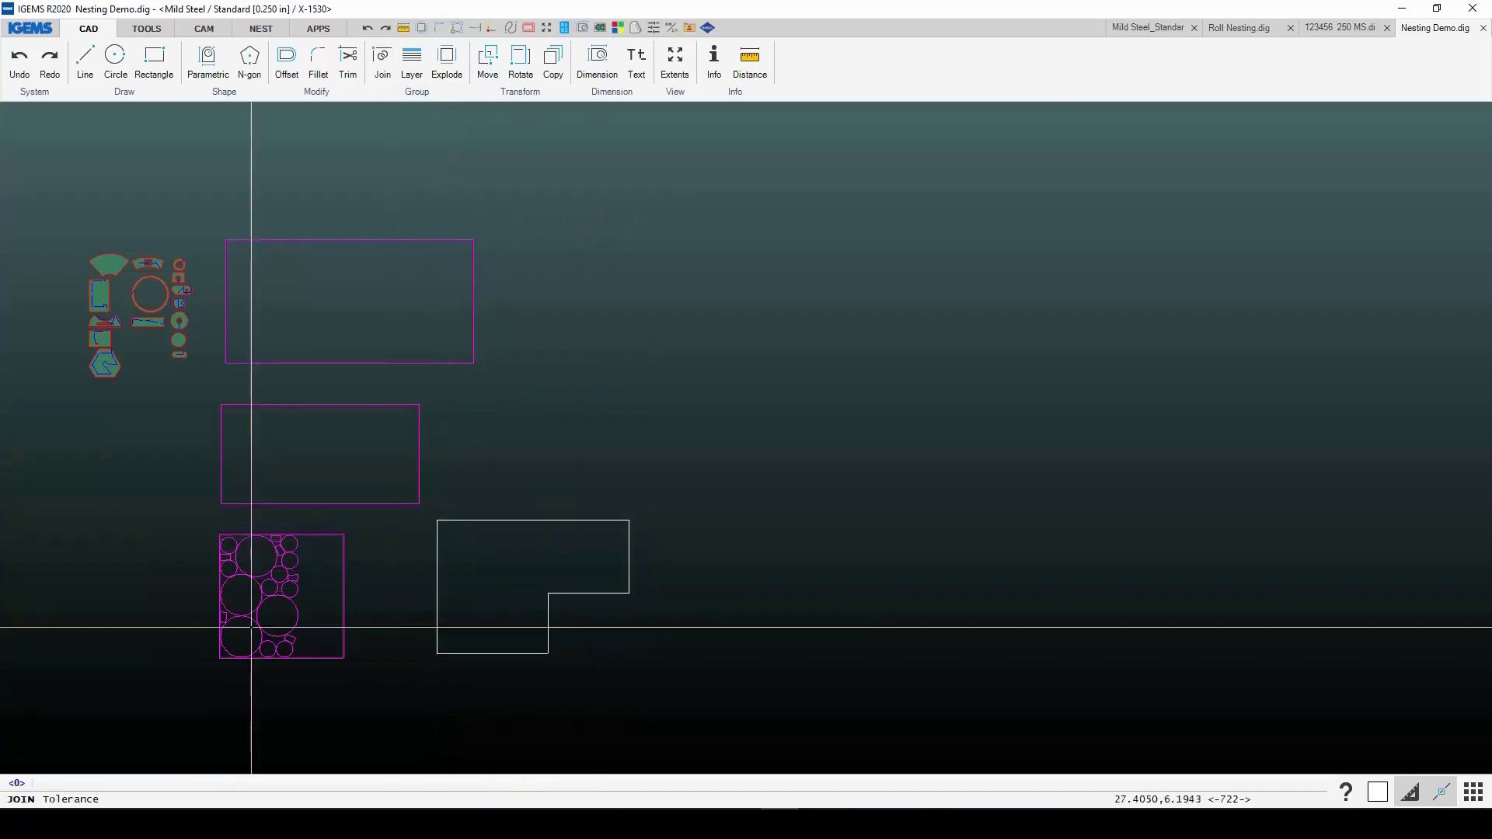
left_click(22, 784)
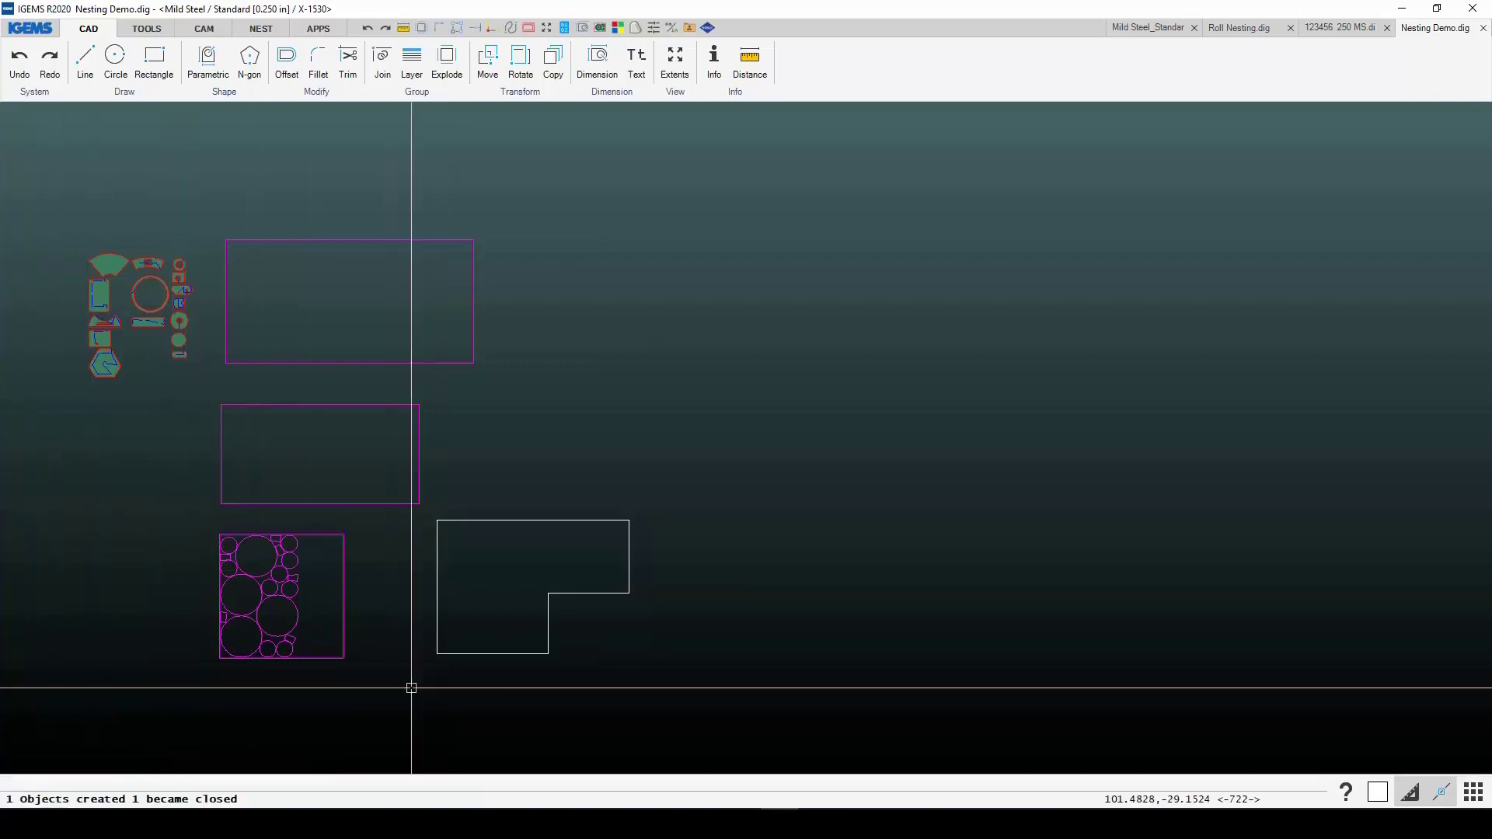
left_click(508, 519)
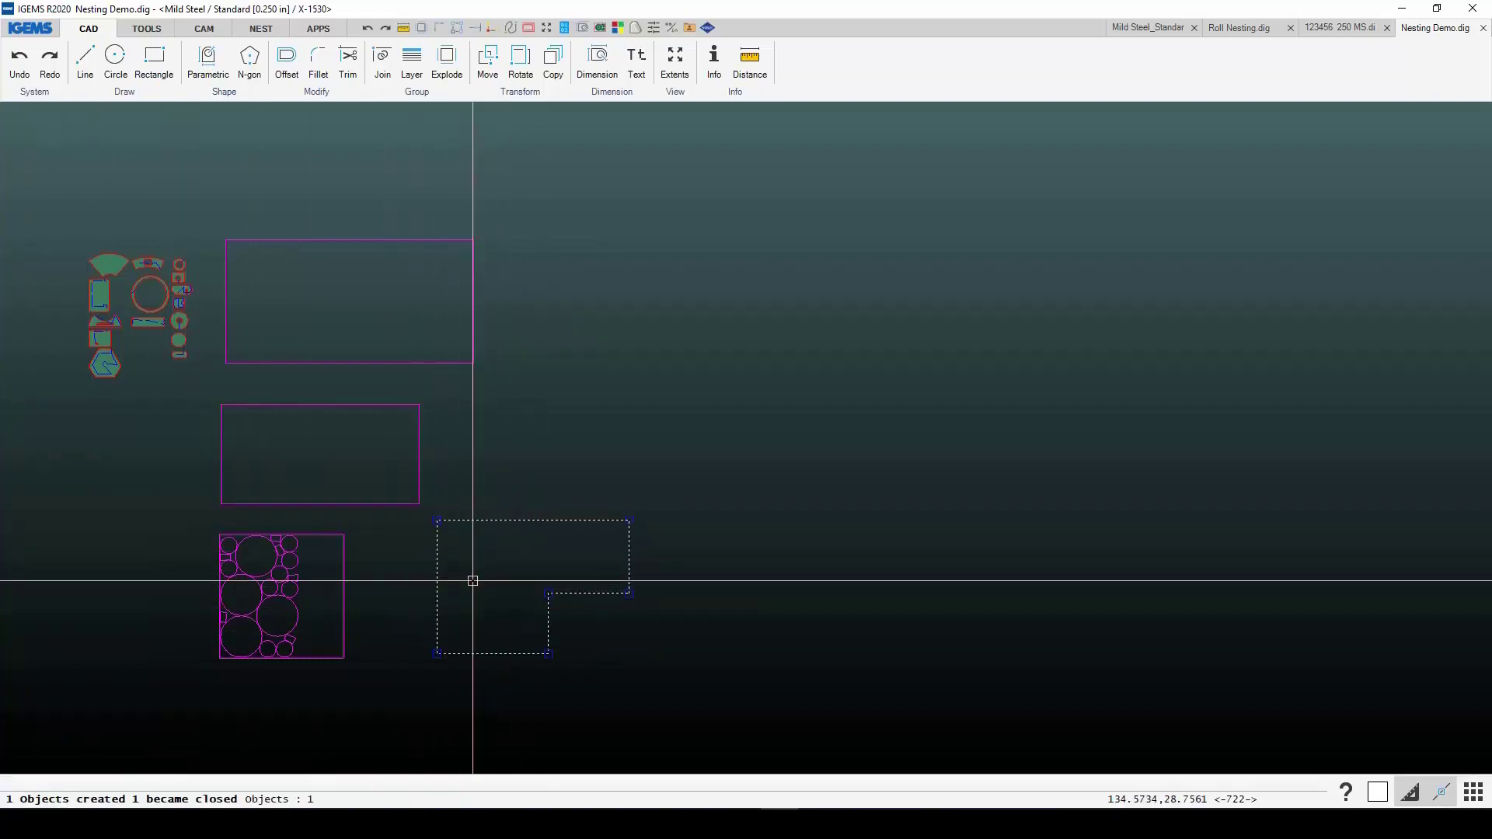
middle_click_drag(473, 580, 537, 569)
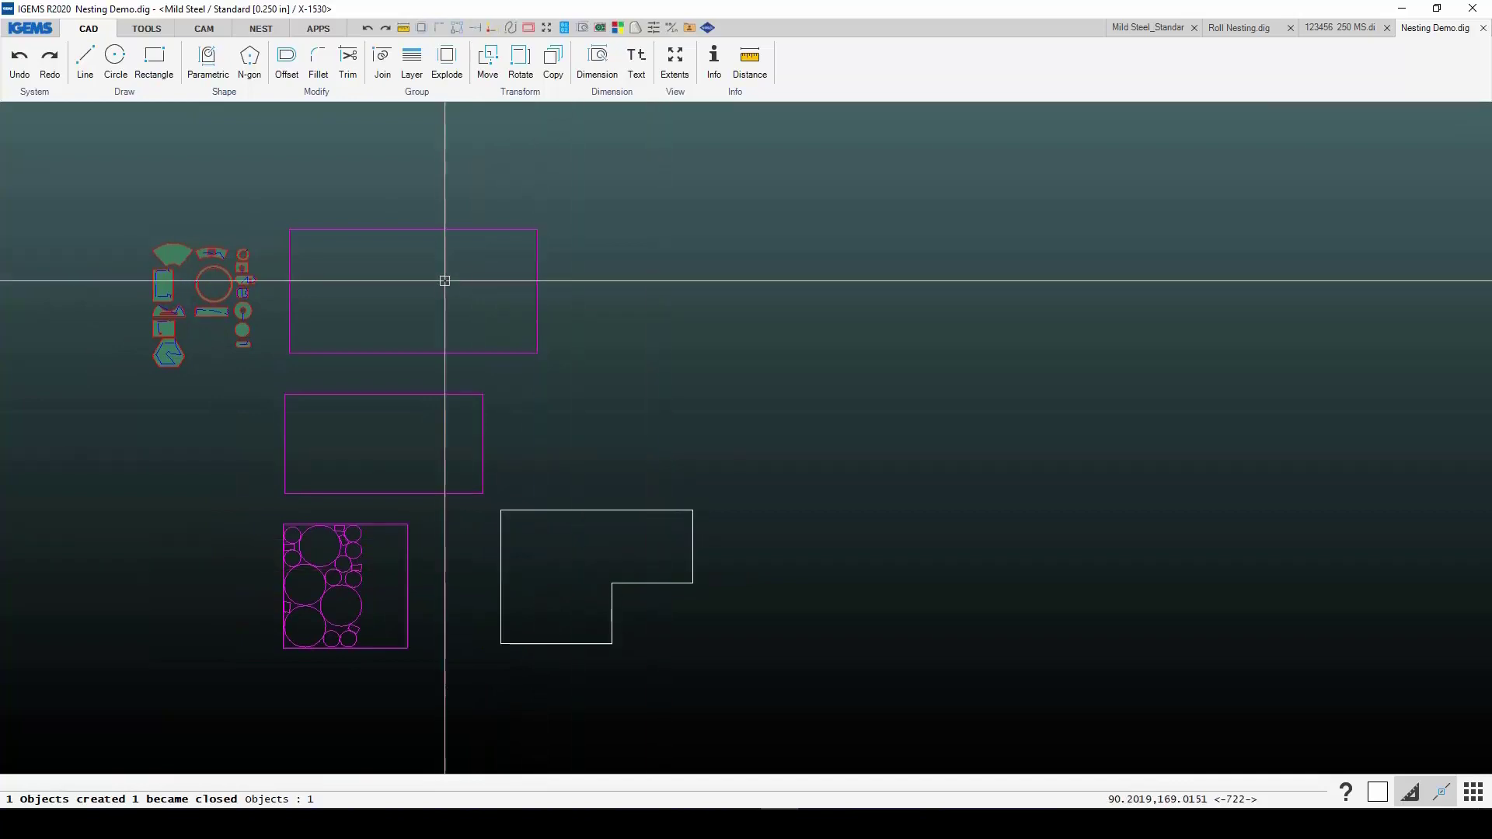
Step: Create a sheet from the closed L-shaped outline with a 0.25 in collar and clamp zones enabled
left_click(260, 29)
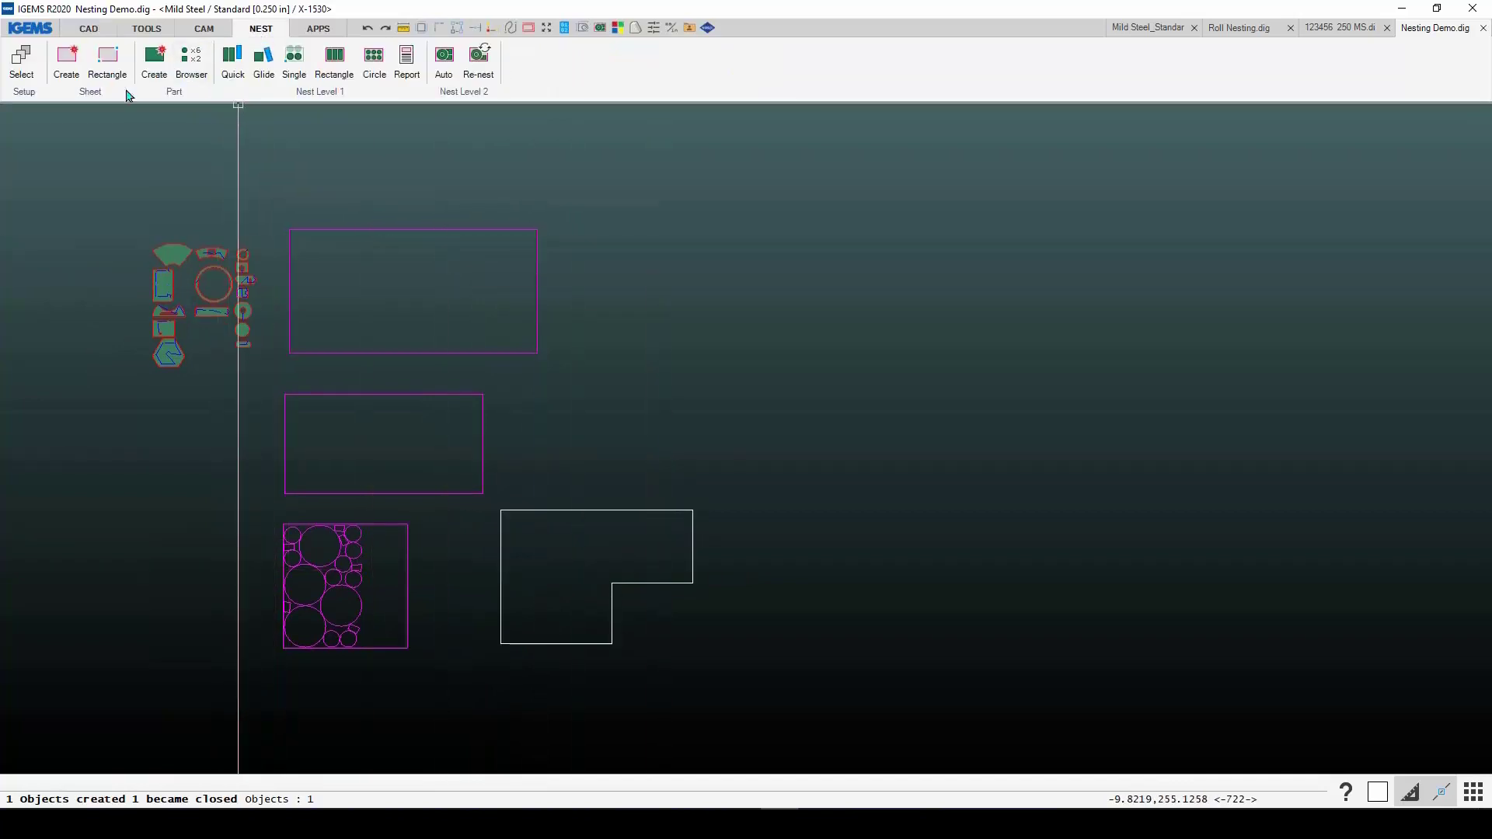
left_click(68, 67)
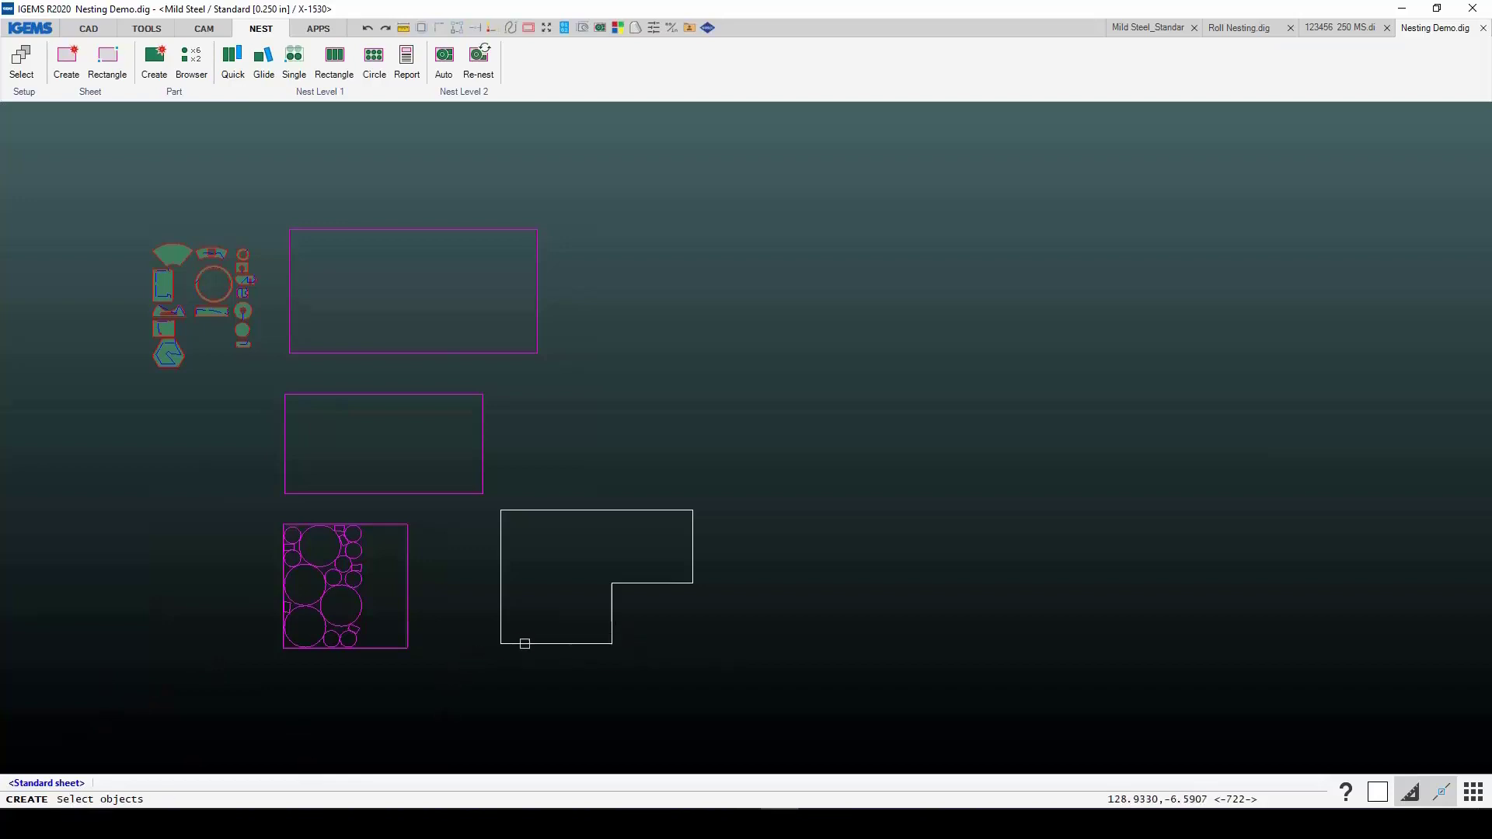
right_click(591, 672)
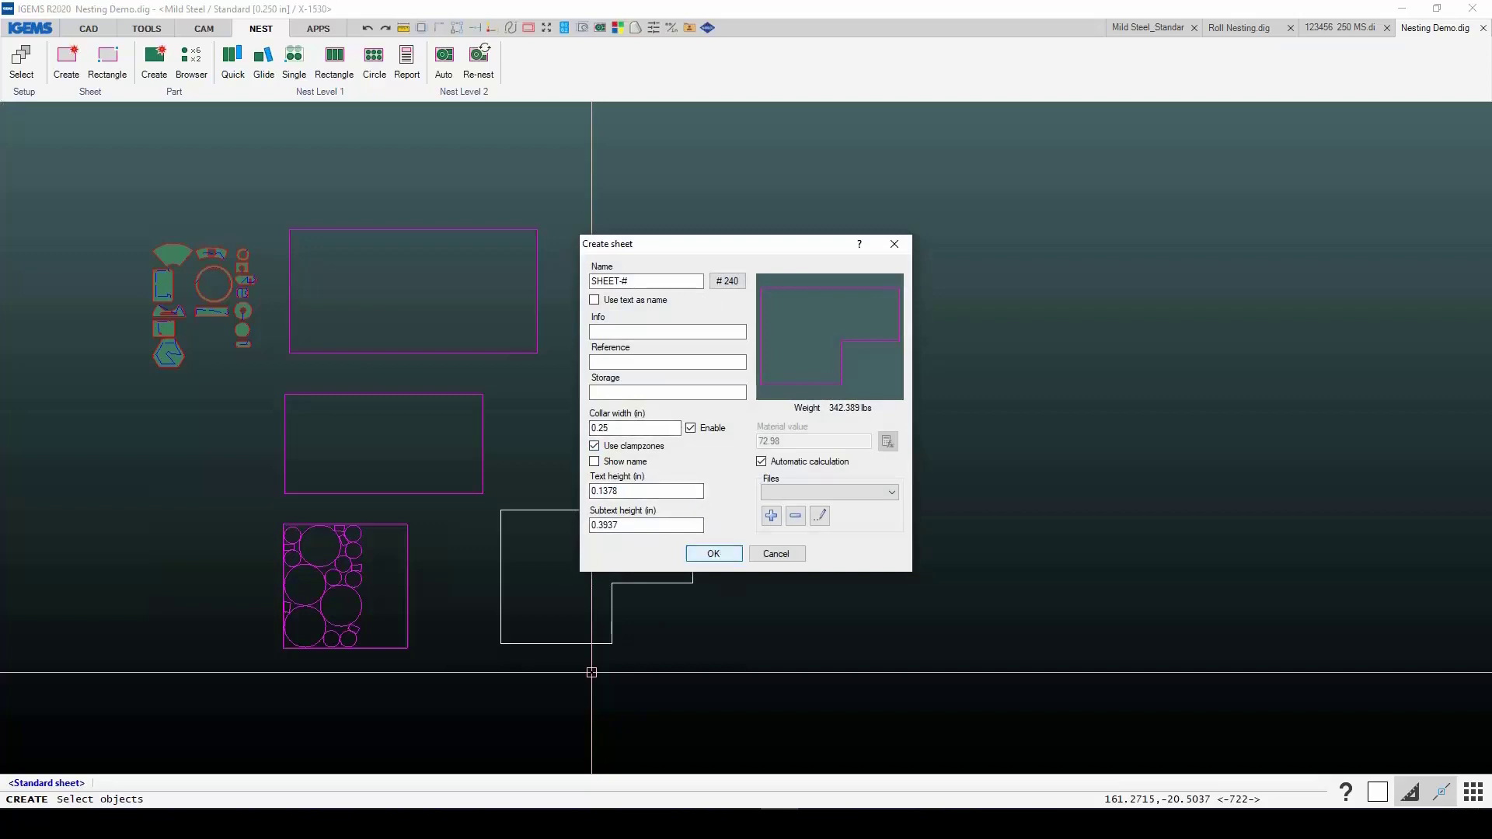
key("Return")
Step: Inspect the collar along the L-shaped sheet's edges and undo the sheet's creation
scroll(696, 583, "up", 8)
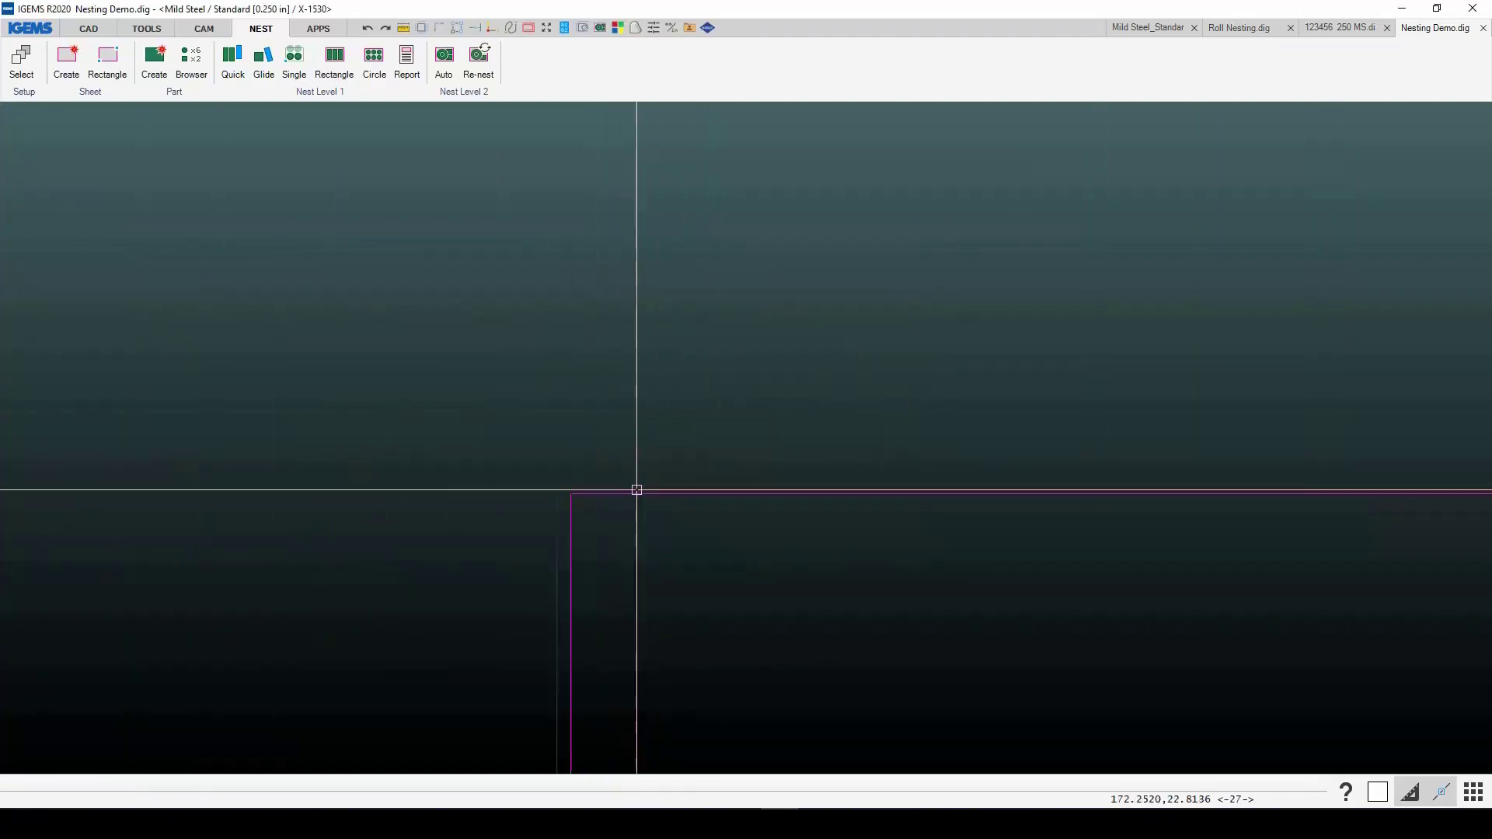
scroll(637, 490, "up", 6)
scroll(710, 511, "down", 4)
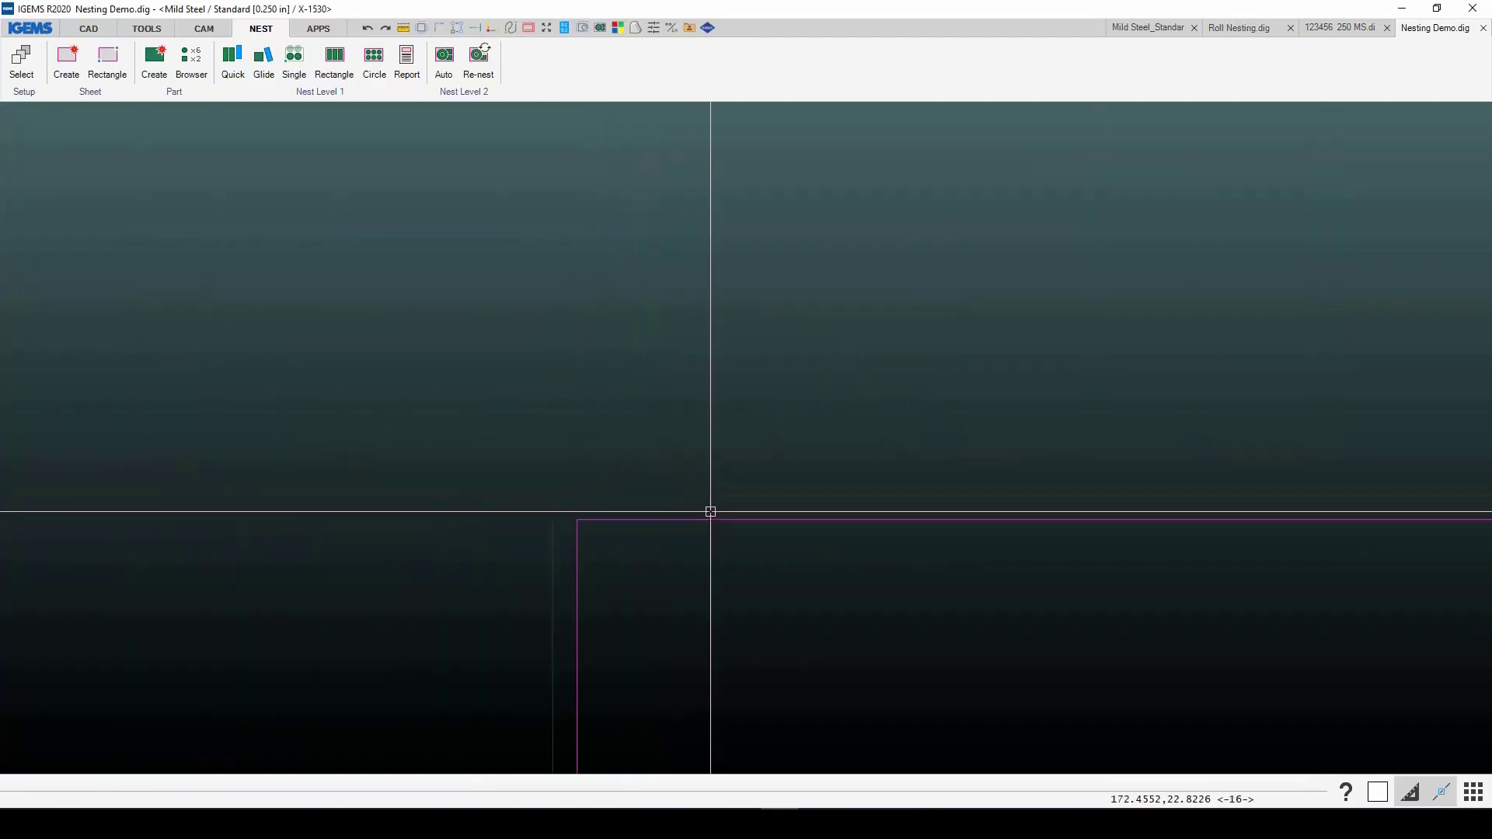
scroll(710, 511, "down", 5)
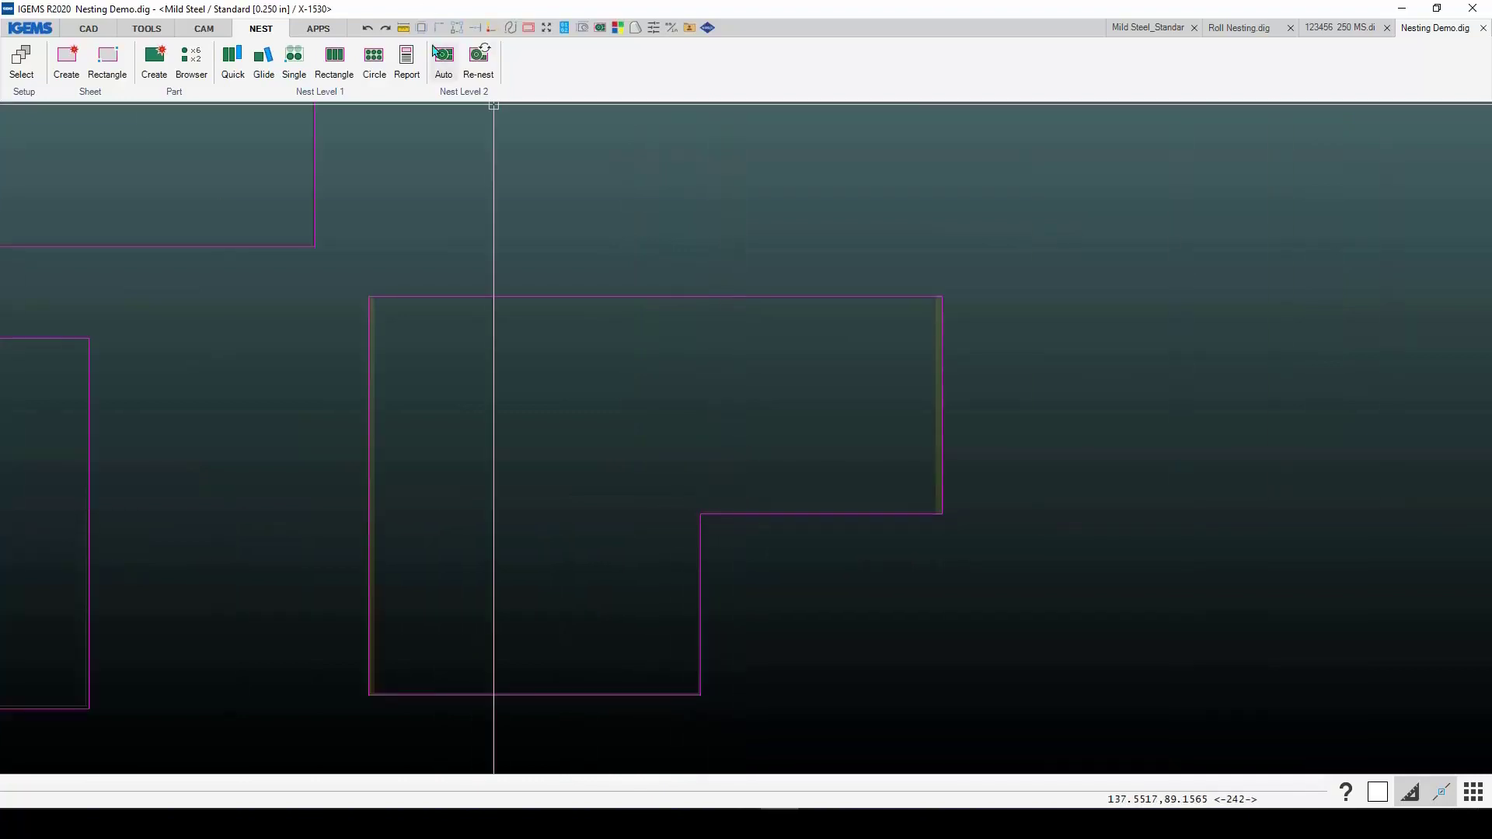
left_click(368, 34)
scroll(447, 426, "down", 3)
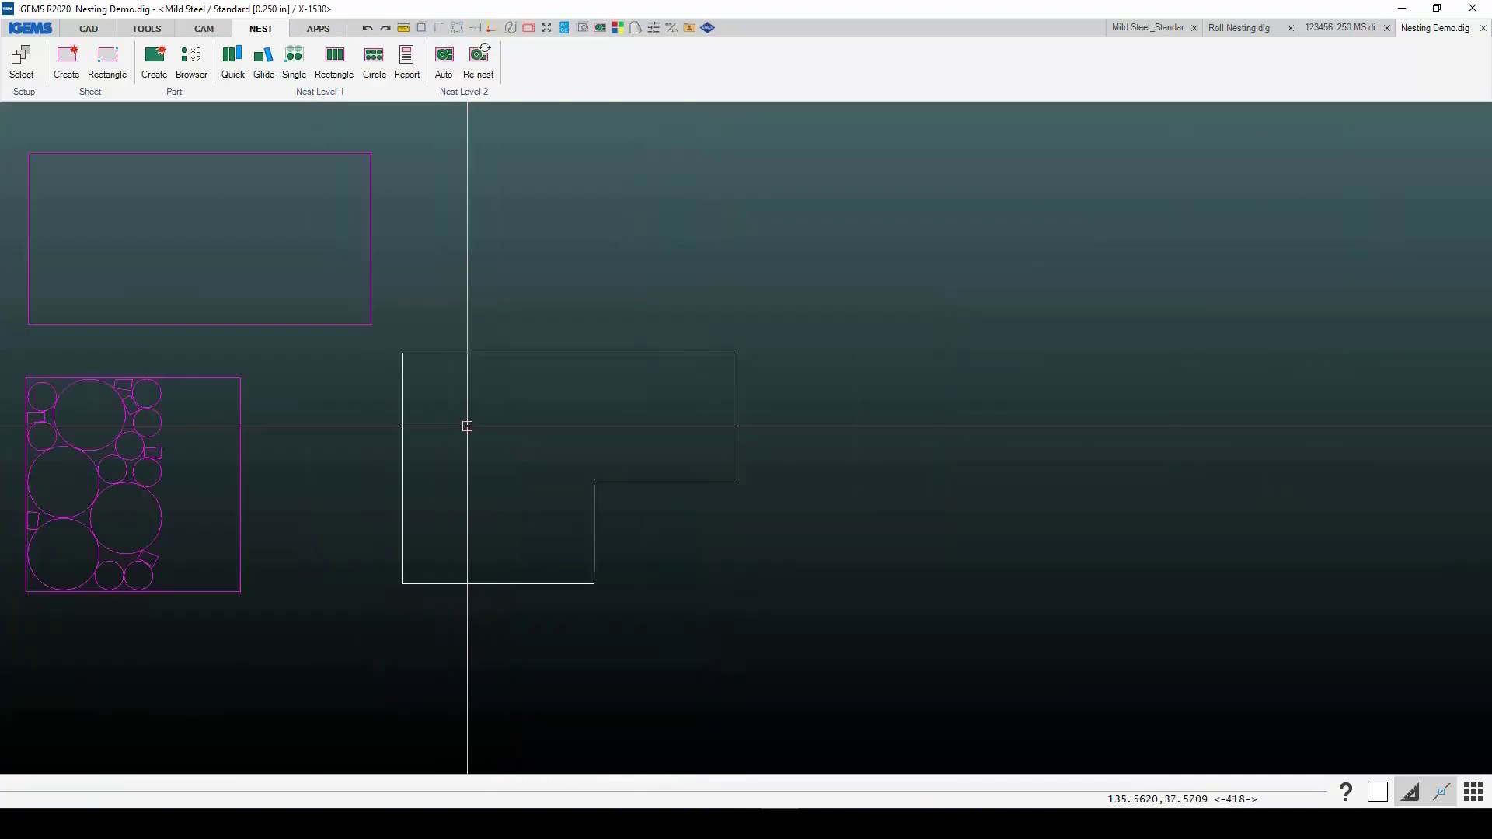
Step: Draw a small circle inside the L-shaped outline, near the lower right corner of its bottom leg
left_click(88, 31)
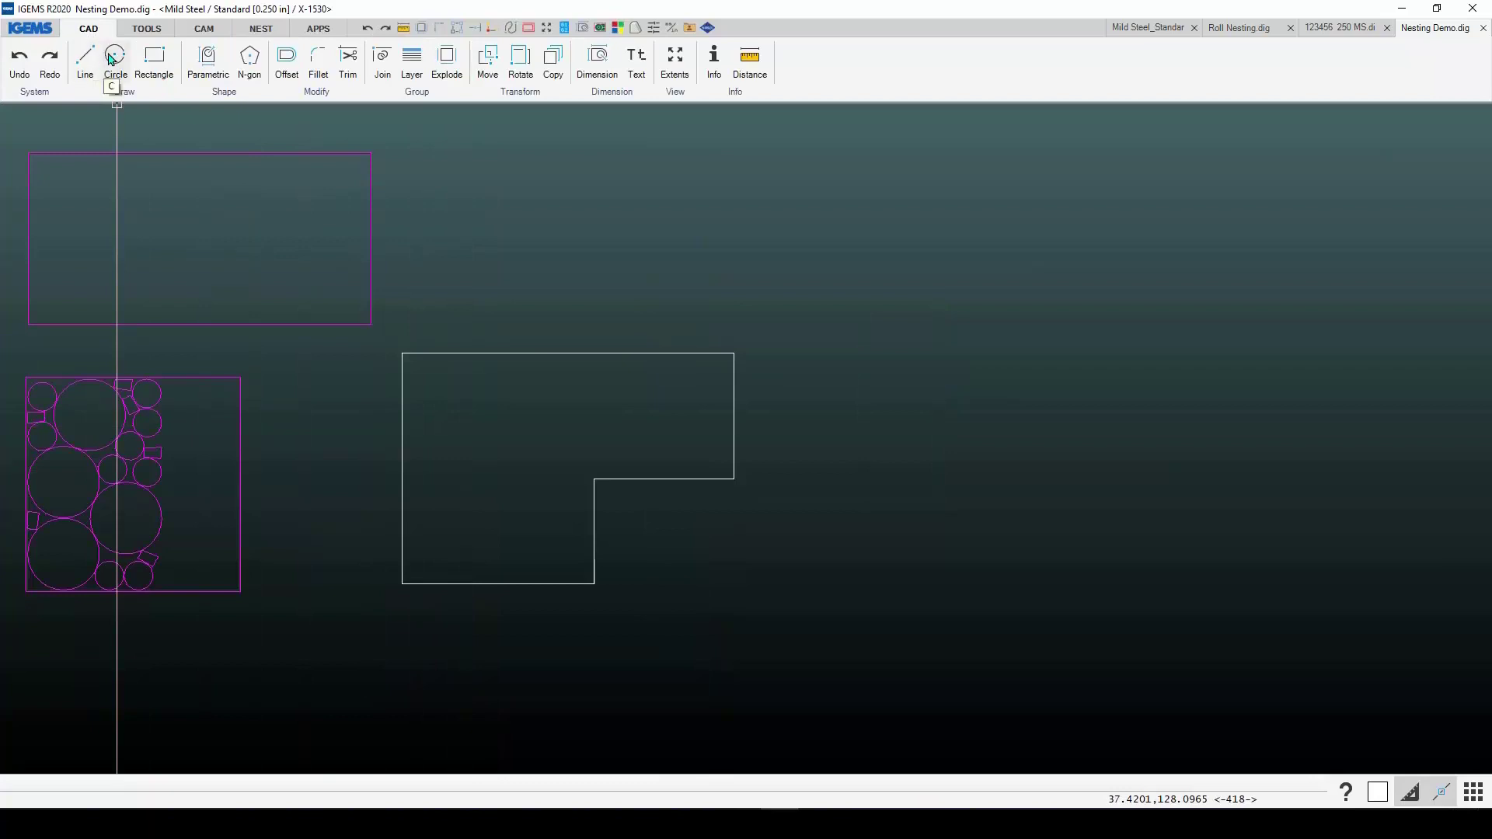
left_click(114, 59)
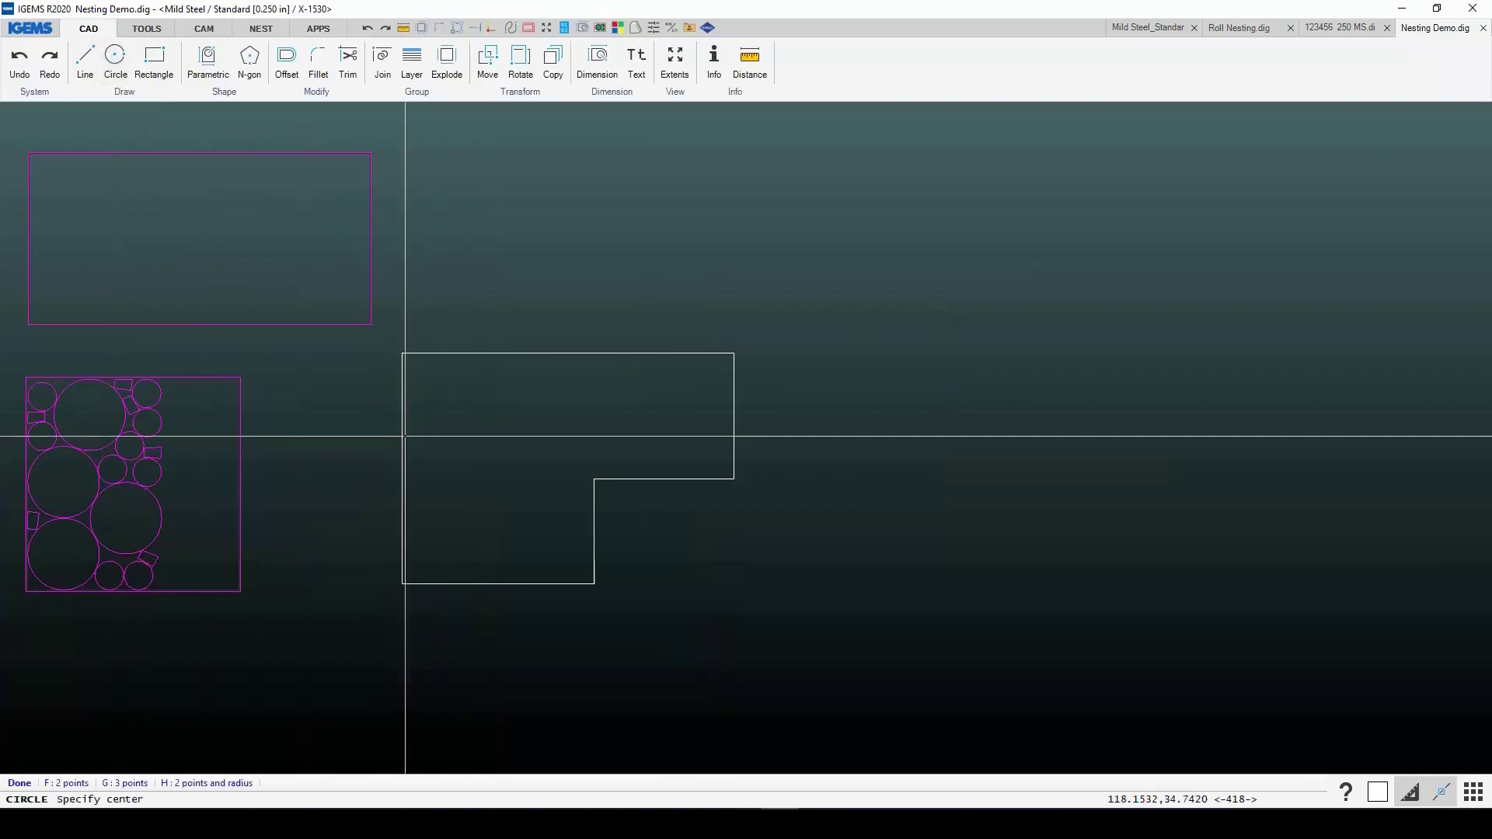
left_click(559, 558)
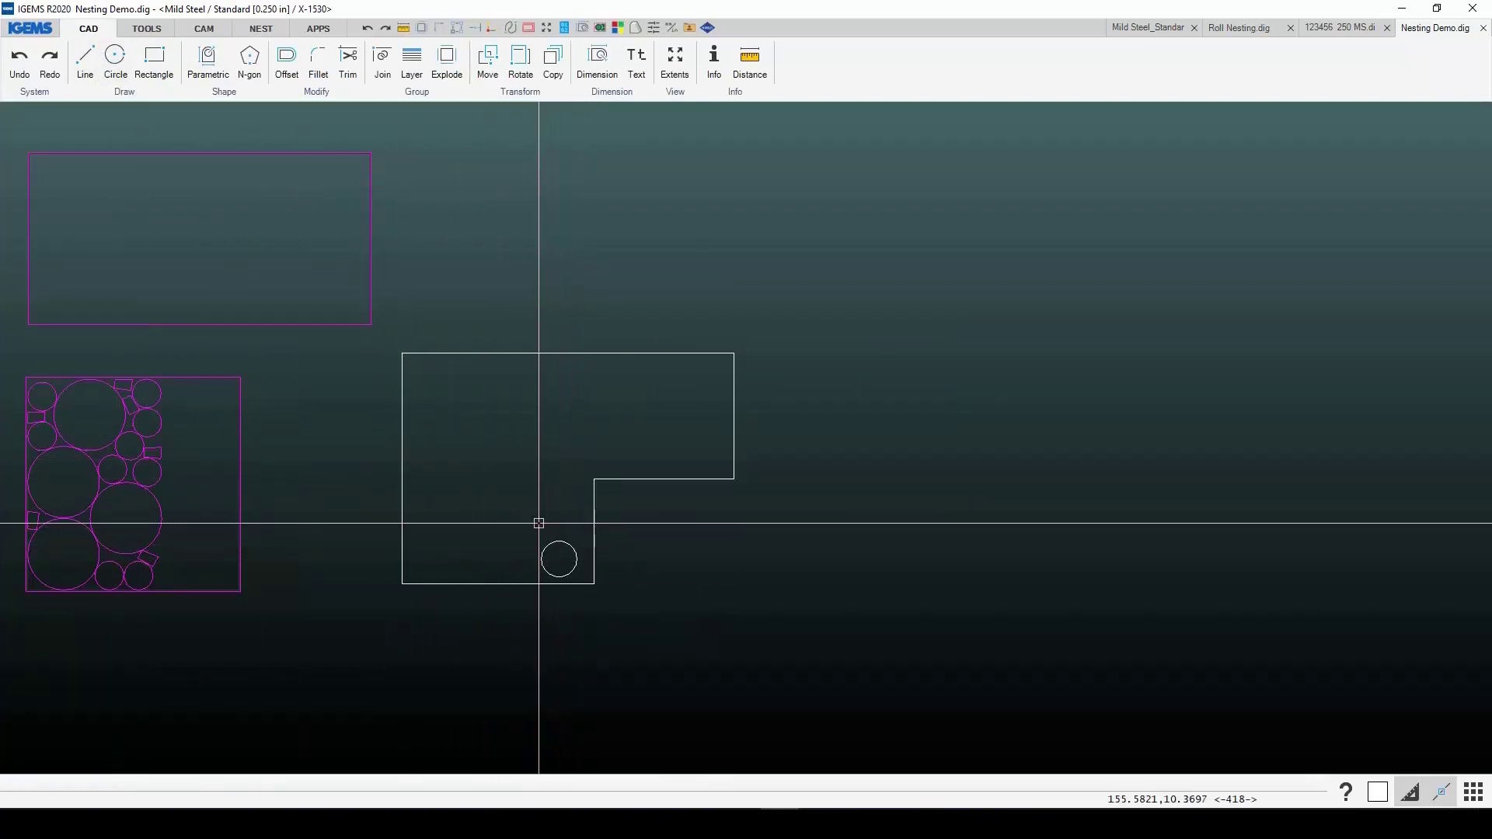
Step: Create a sheet from the L-shaped outline together with its inner circle
left_click(205, 29)
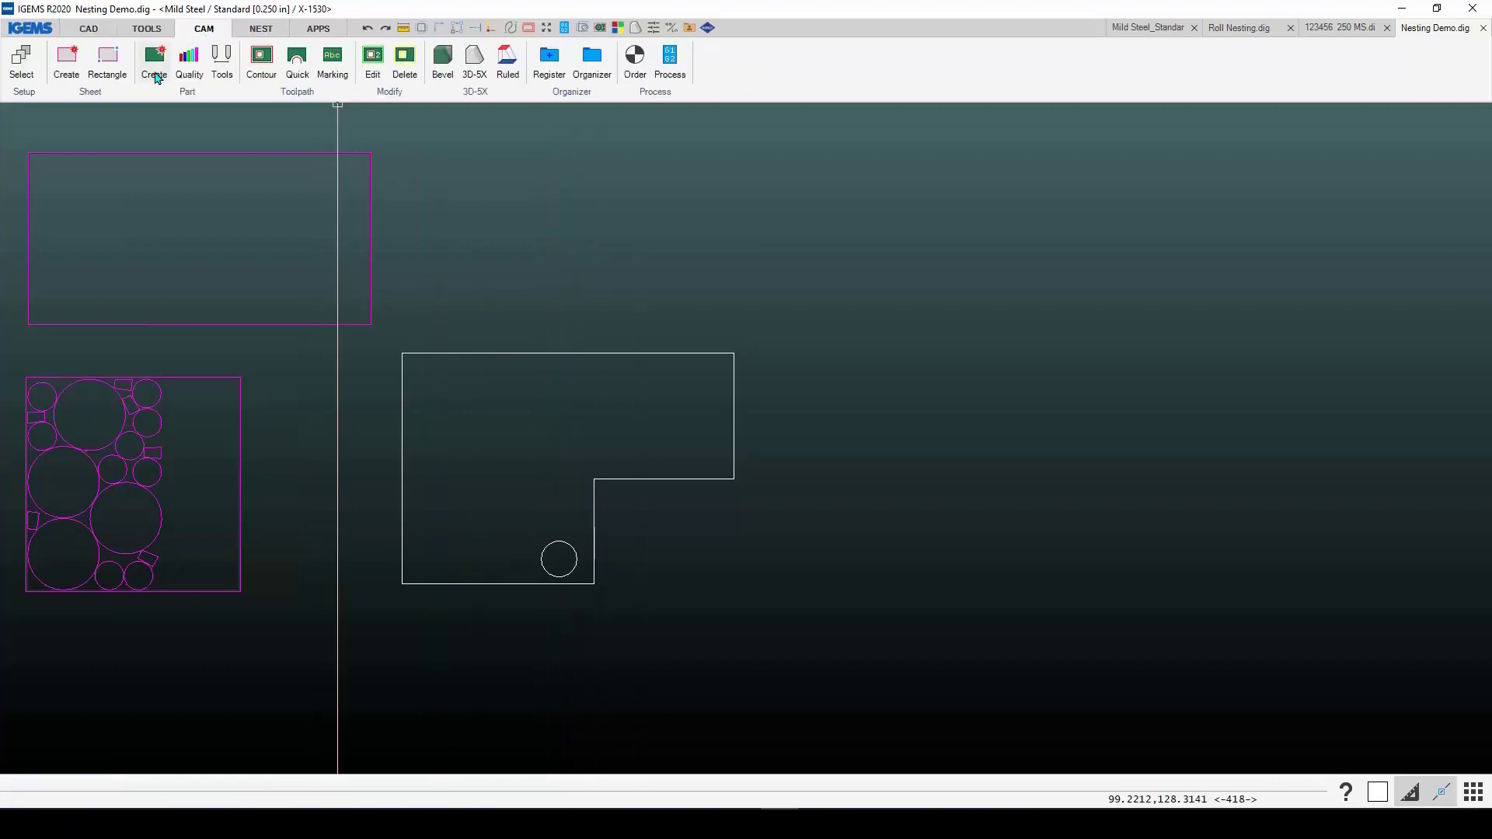
left_click(108, 98)
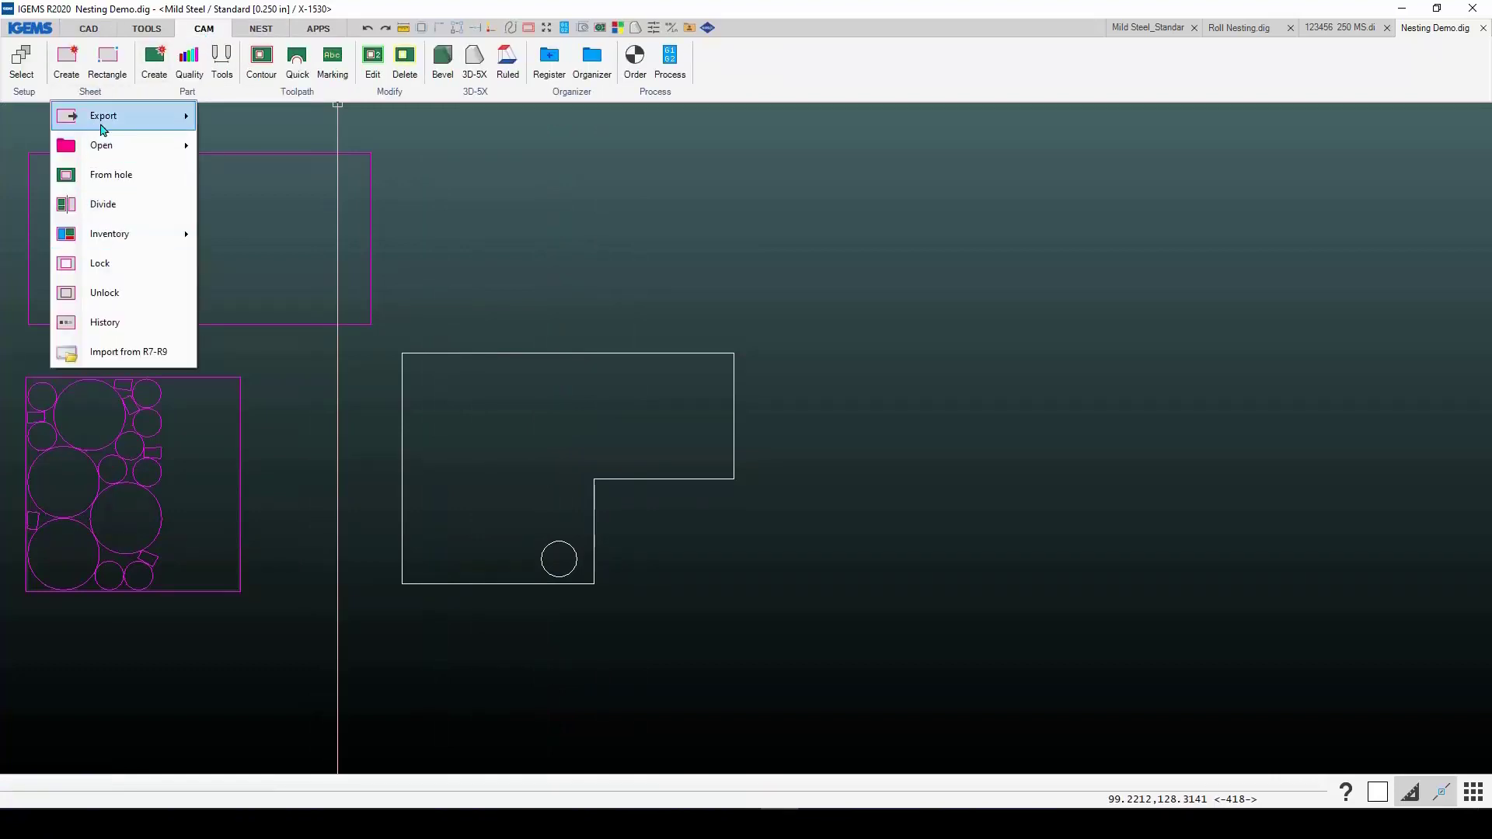
left_click(67, 62)
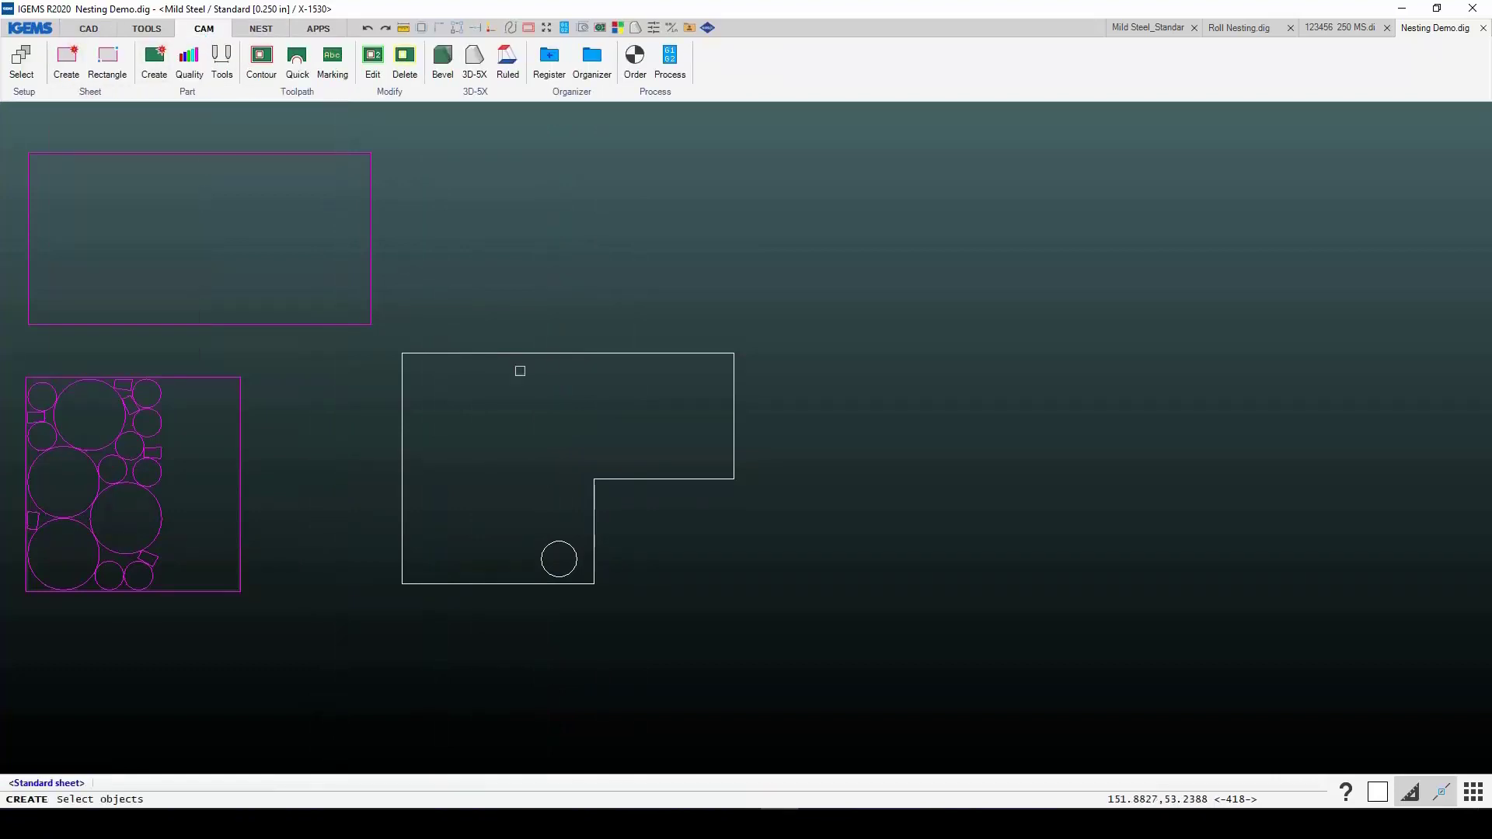
left_click_drag(386, 330, 849, 634)
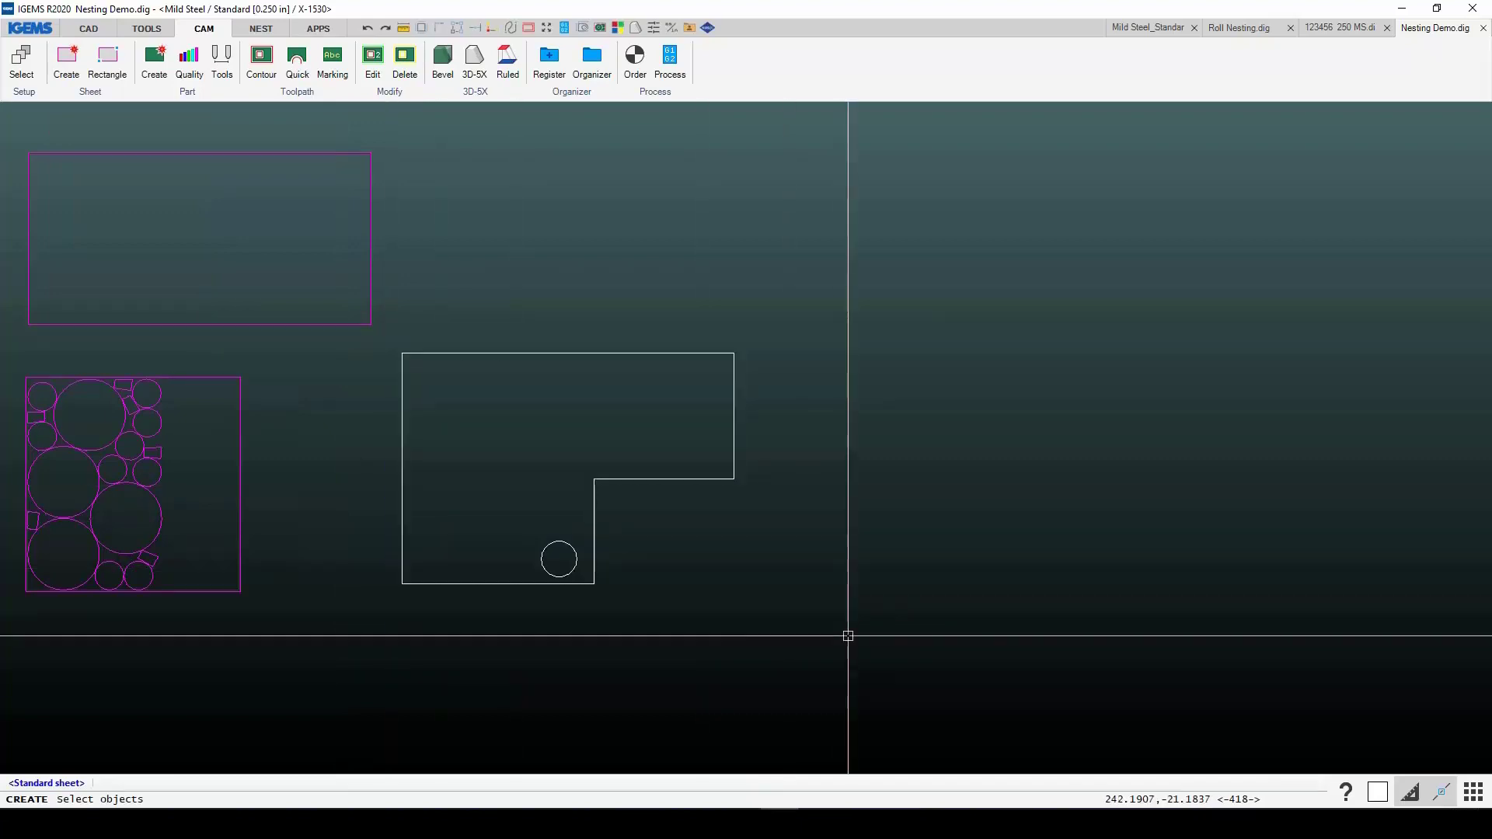
right_click(848, 635)
left_click(713, 554)
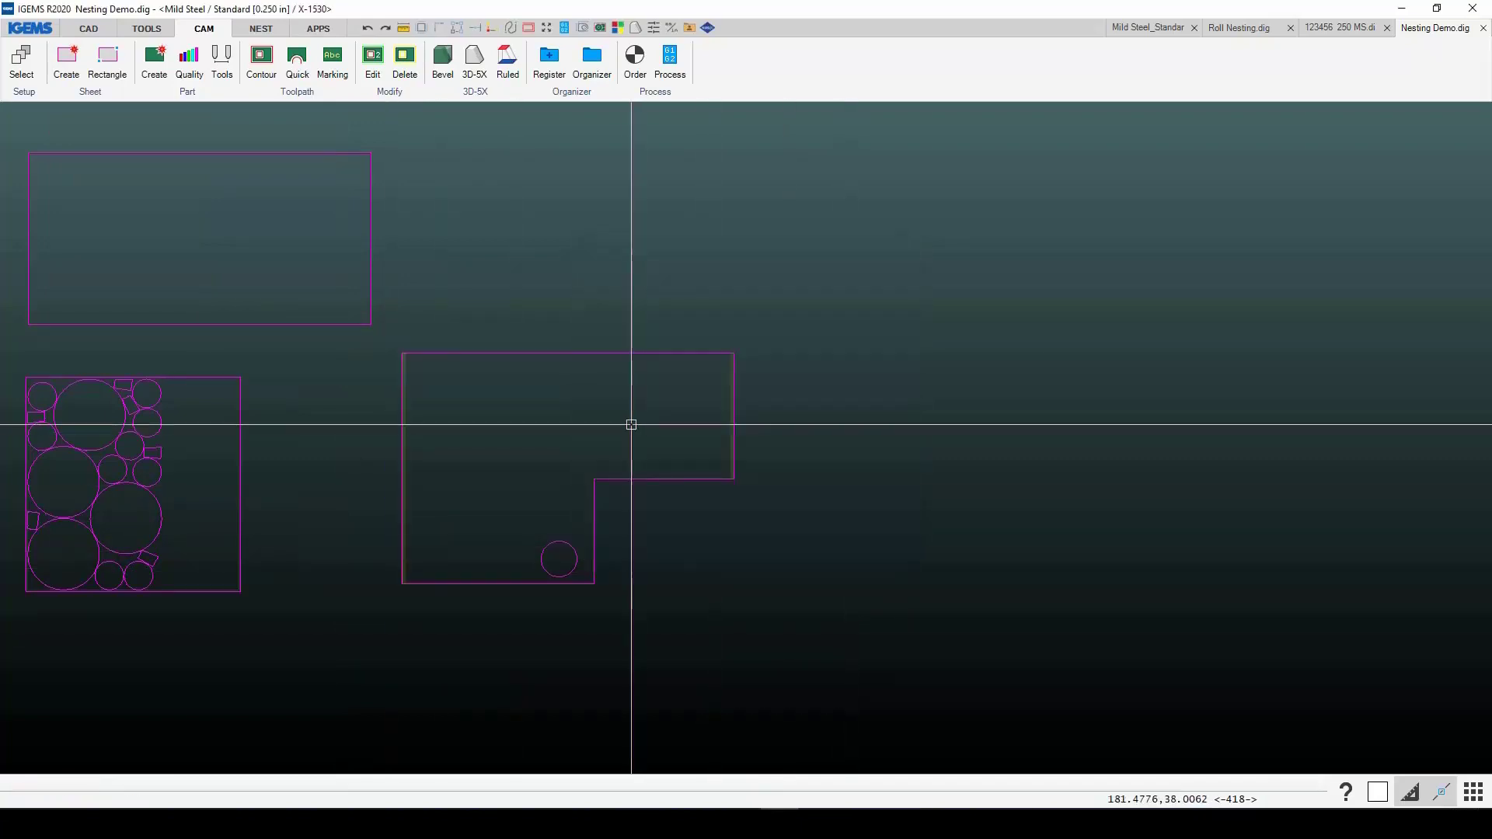
Step: Examine the collar at the L-shaped sheet's lower corner and around its circular hole
scroll(599, 590, "up", 8)
scroll(601, 586, "up", 6)
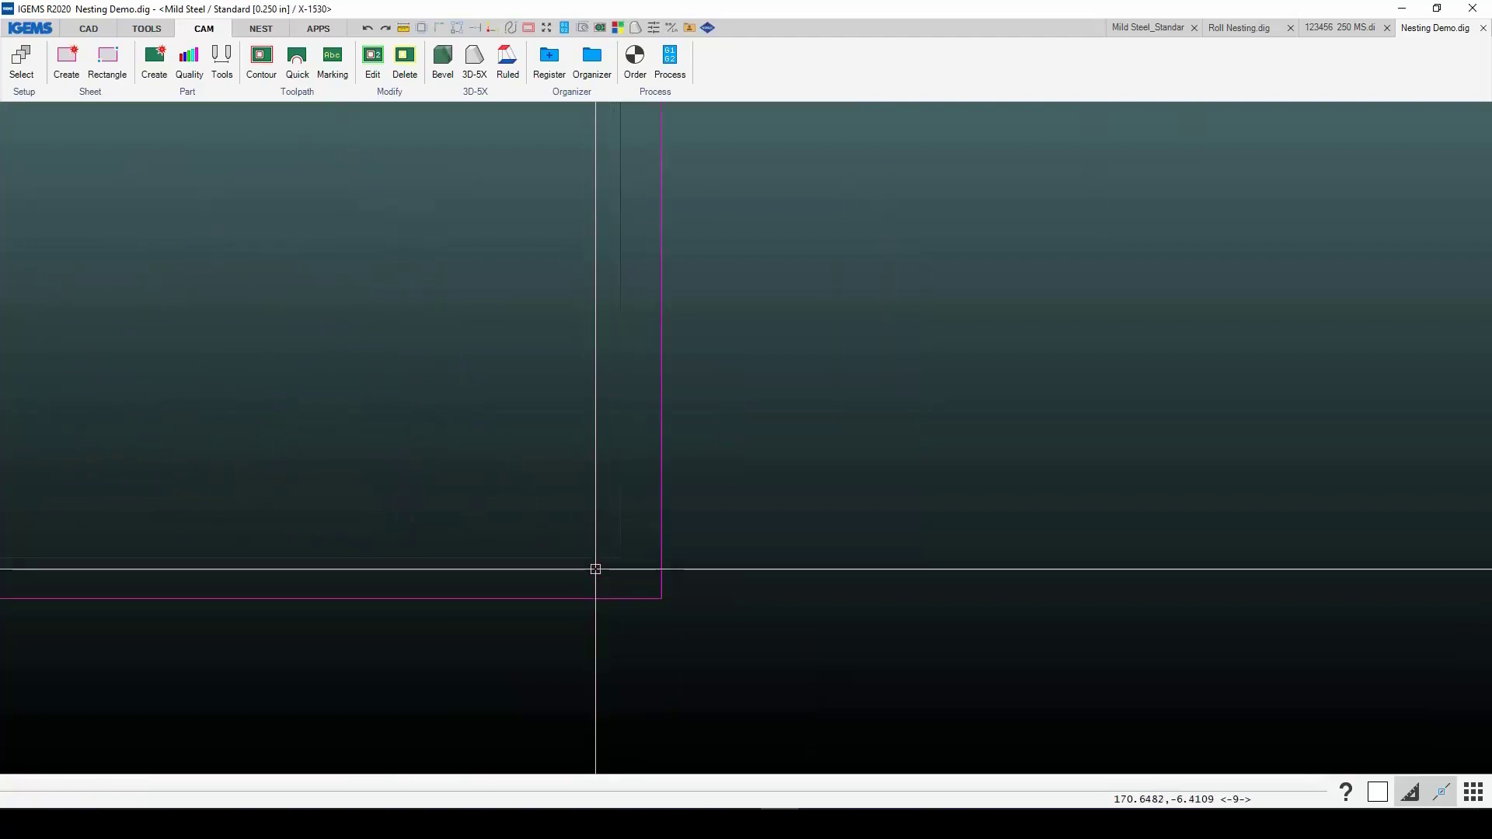
scroll(599, 576, "down", 6)
scroll(355, 435, "up", 2)
scroll(355, 436, "up", 4)
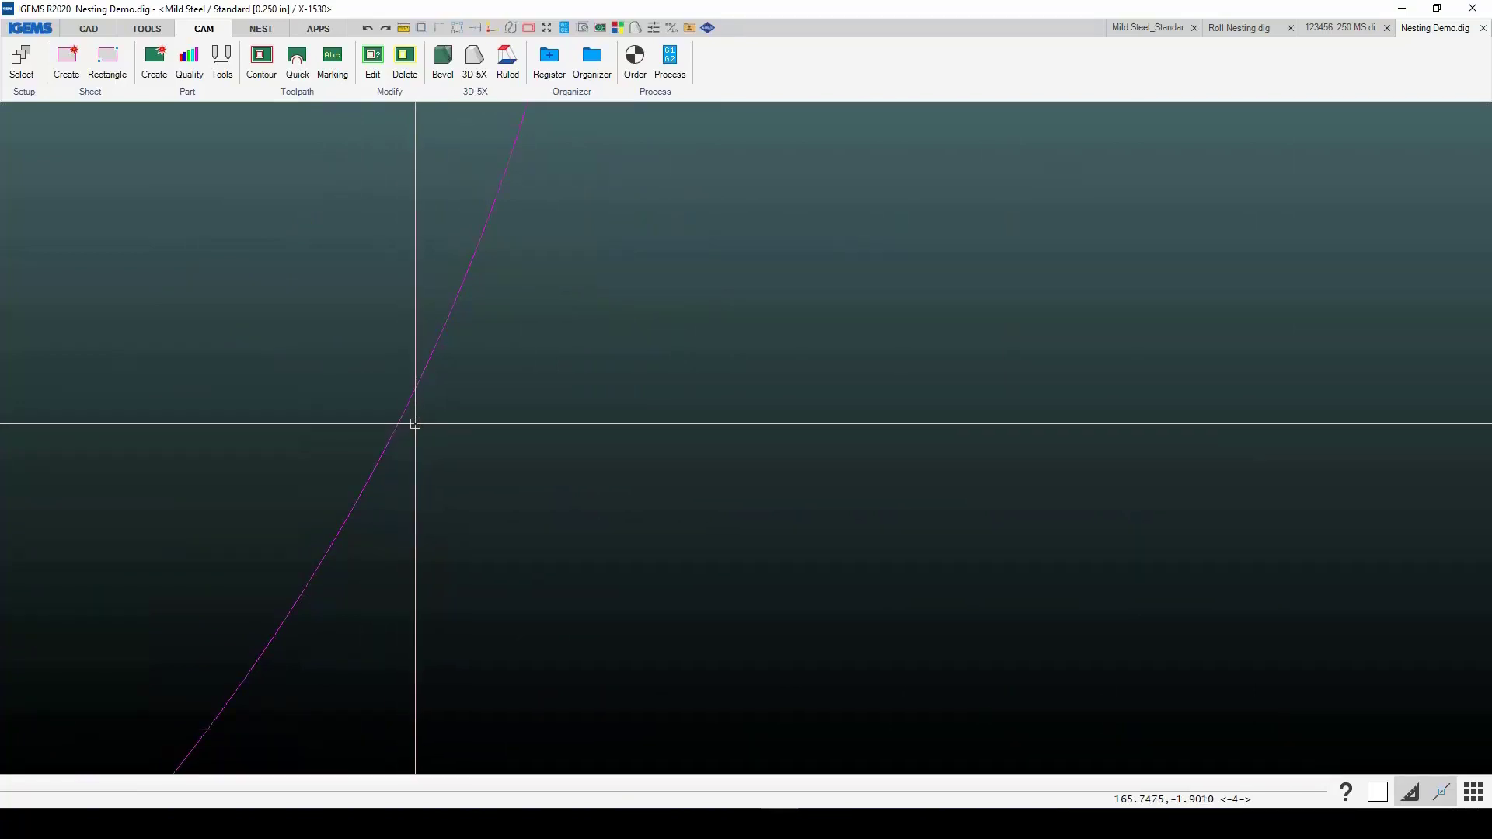
scroll(405, 417, "down", 5)
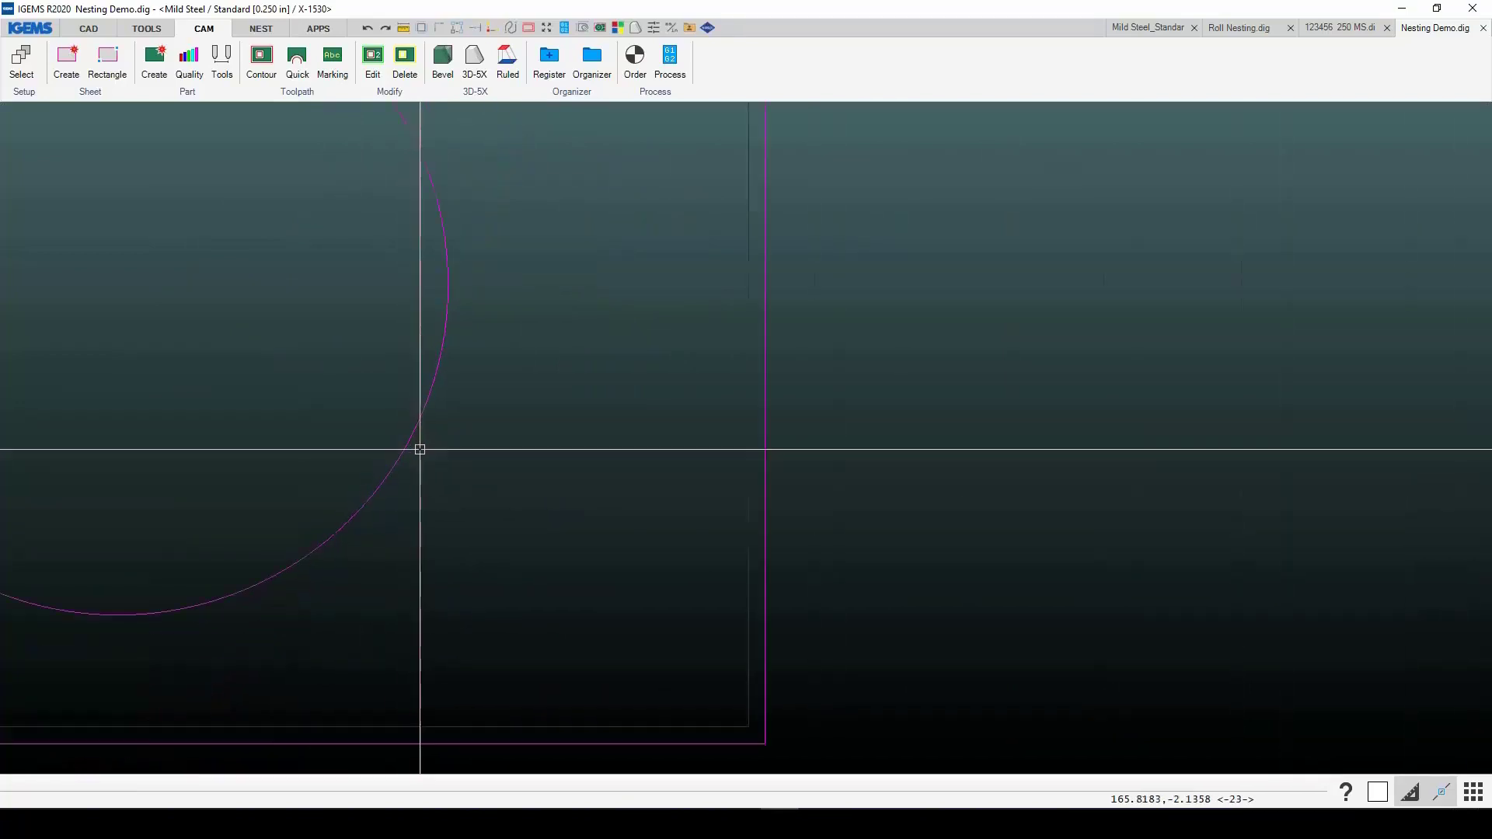
scroll(307, 510, "down", 8)
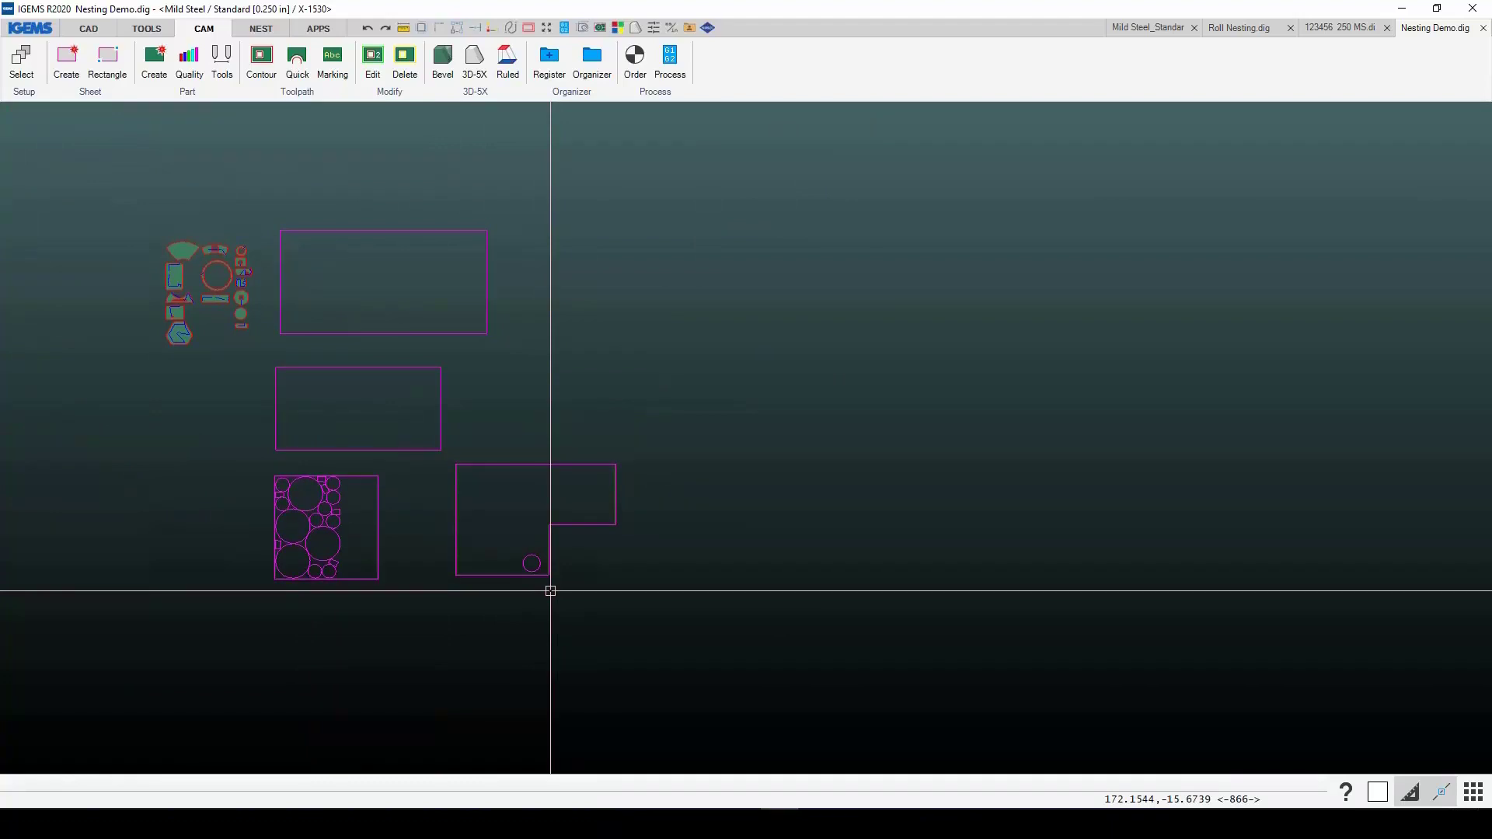
Step: Start an automatic nest using all the demo parts and all four sheets
left_click(262, 29)
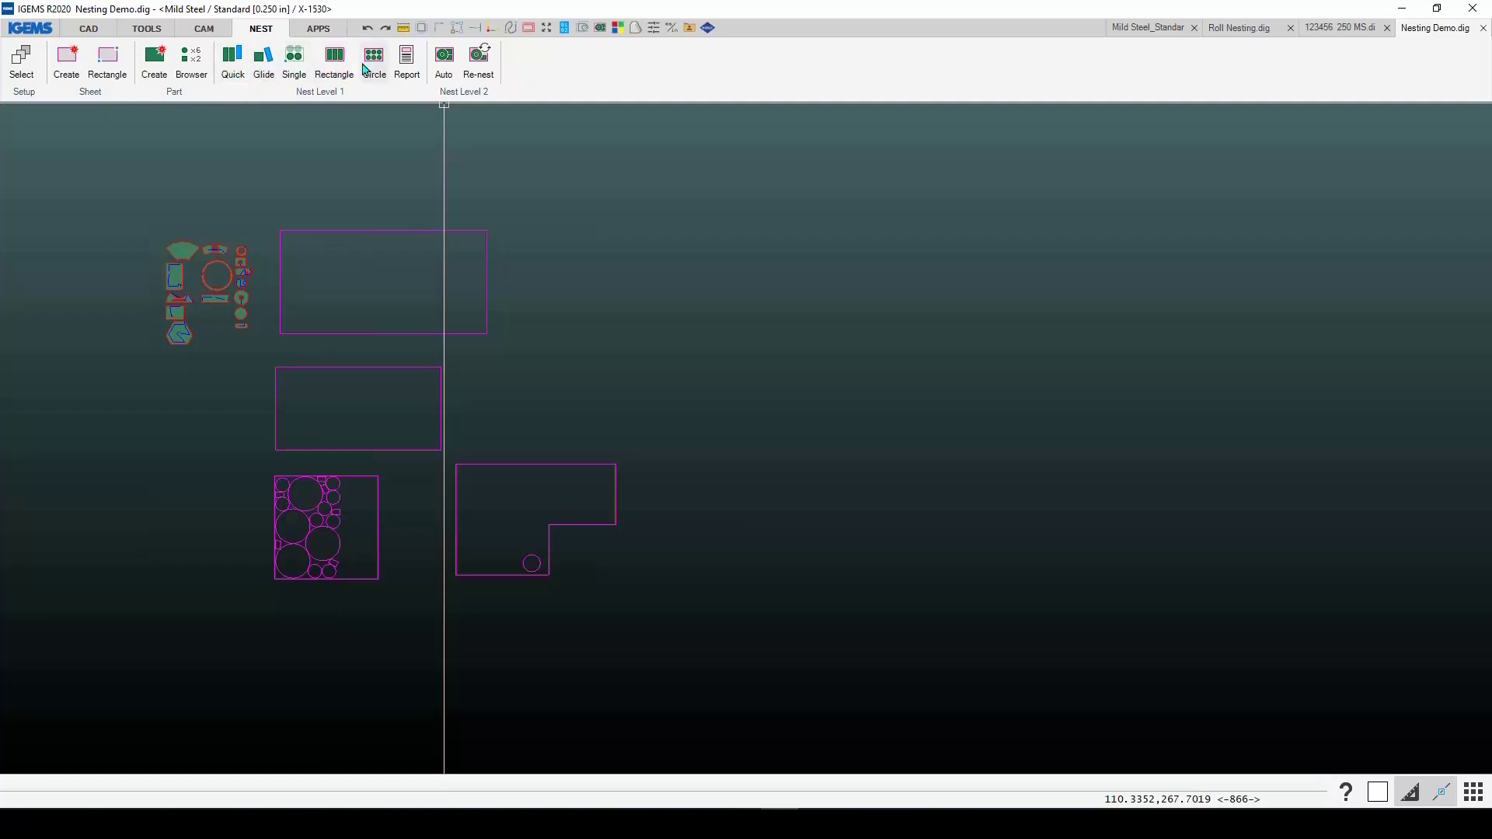
left_click(444, 66)
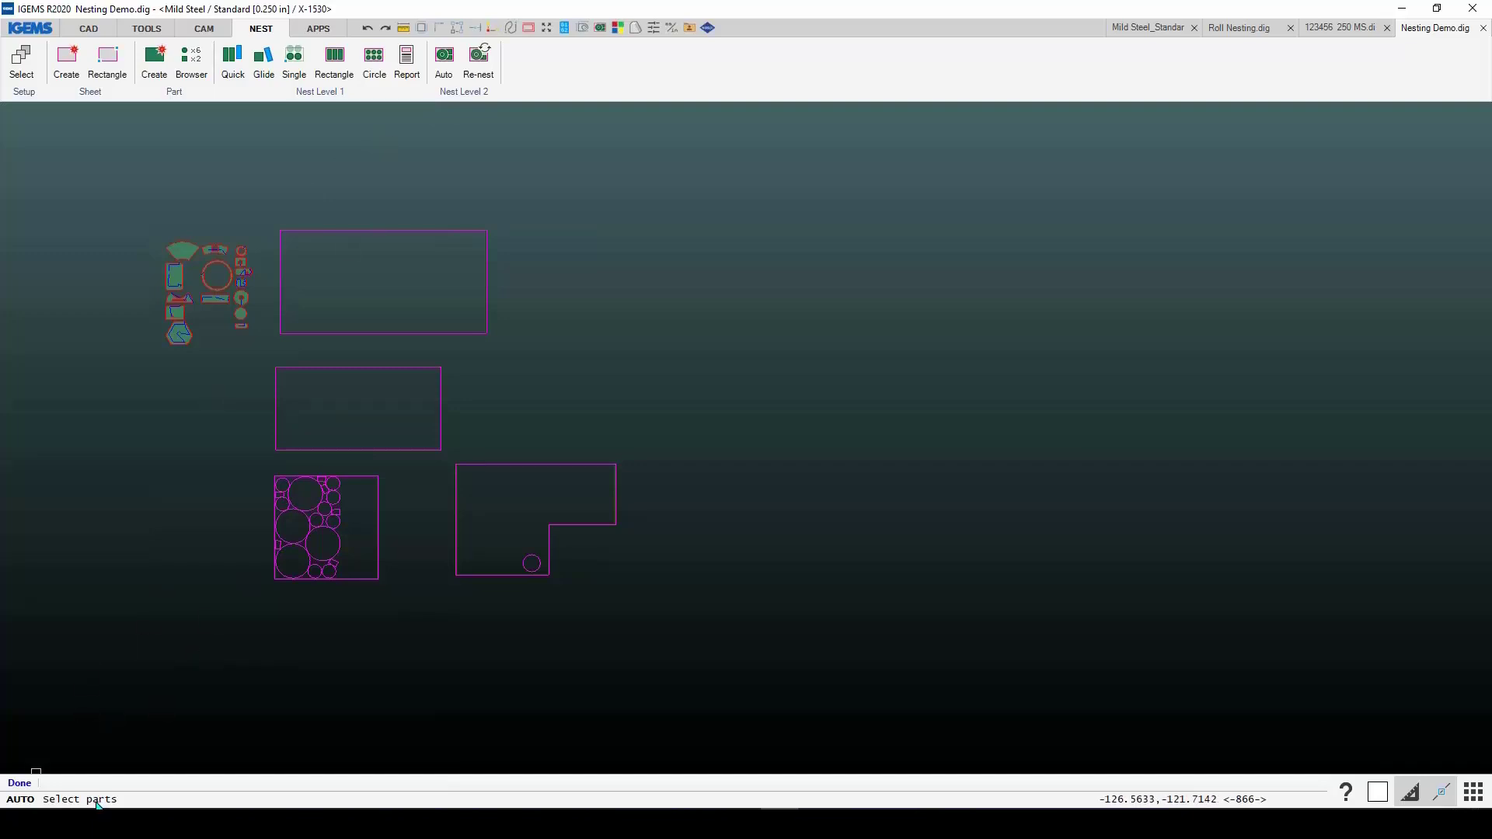
left_click_drag(105, 201, 287, 383)
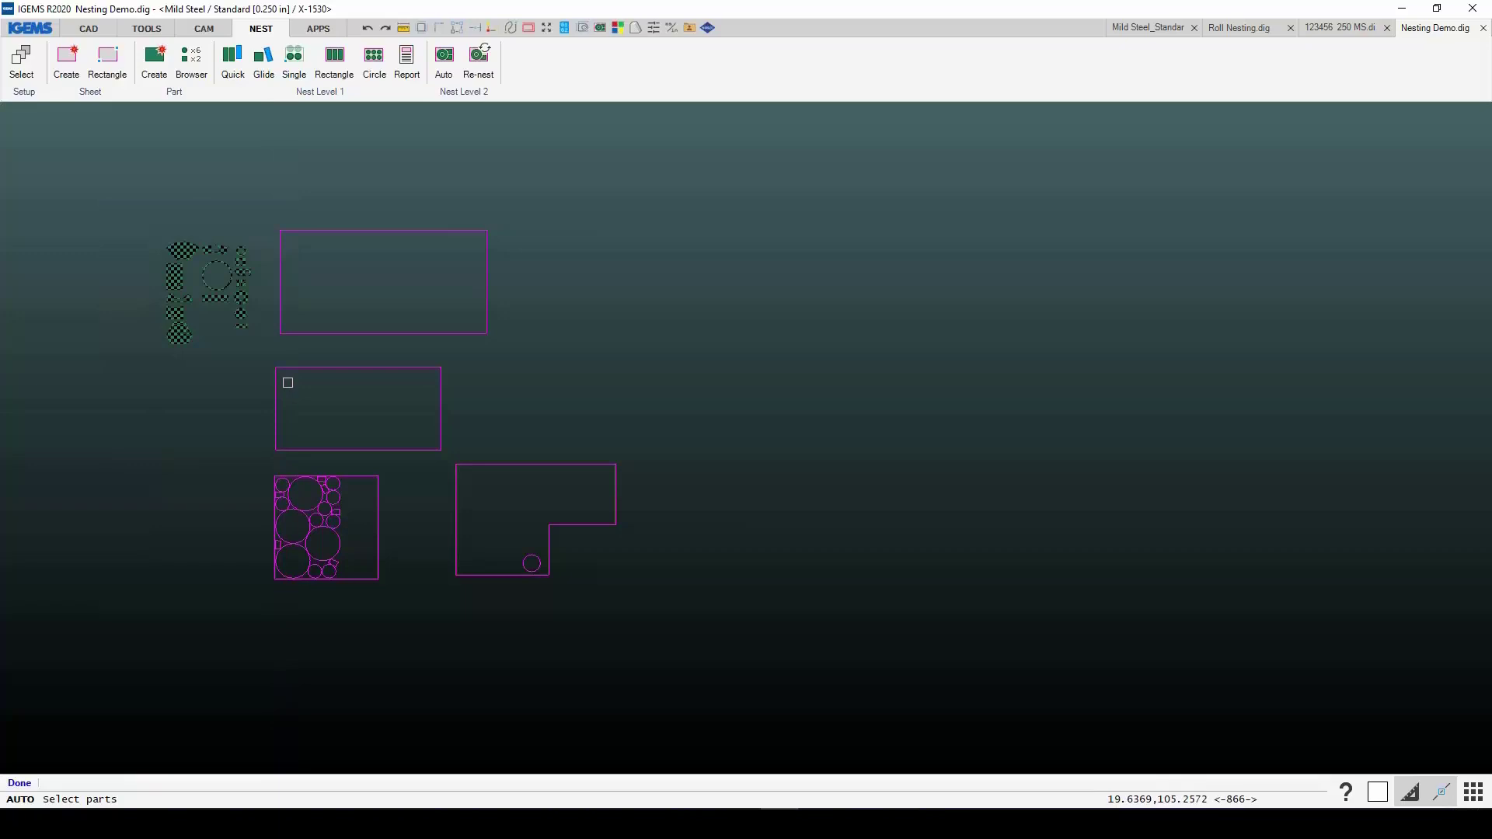
right_click(288, 382)
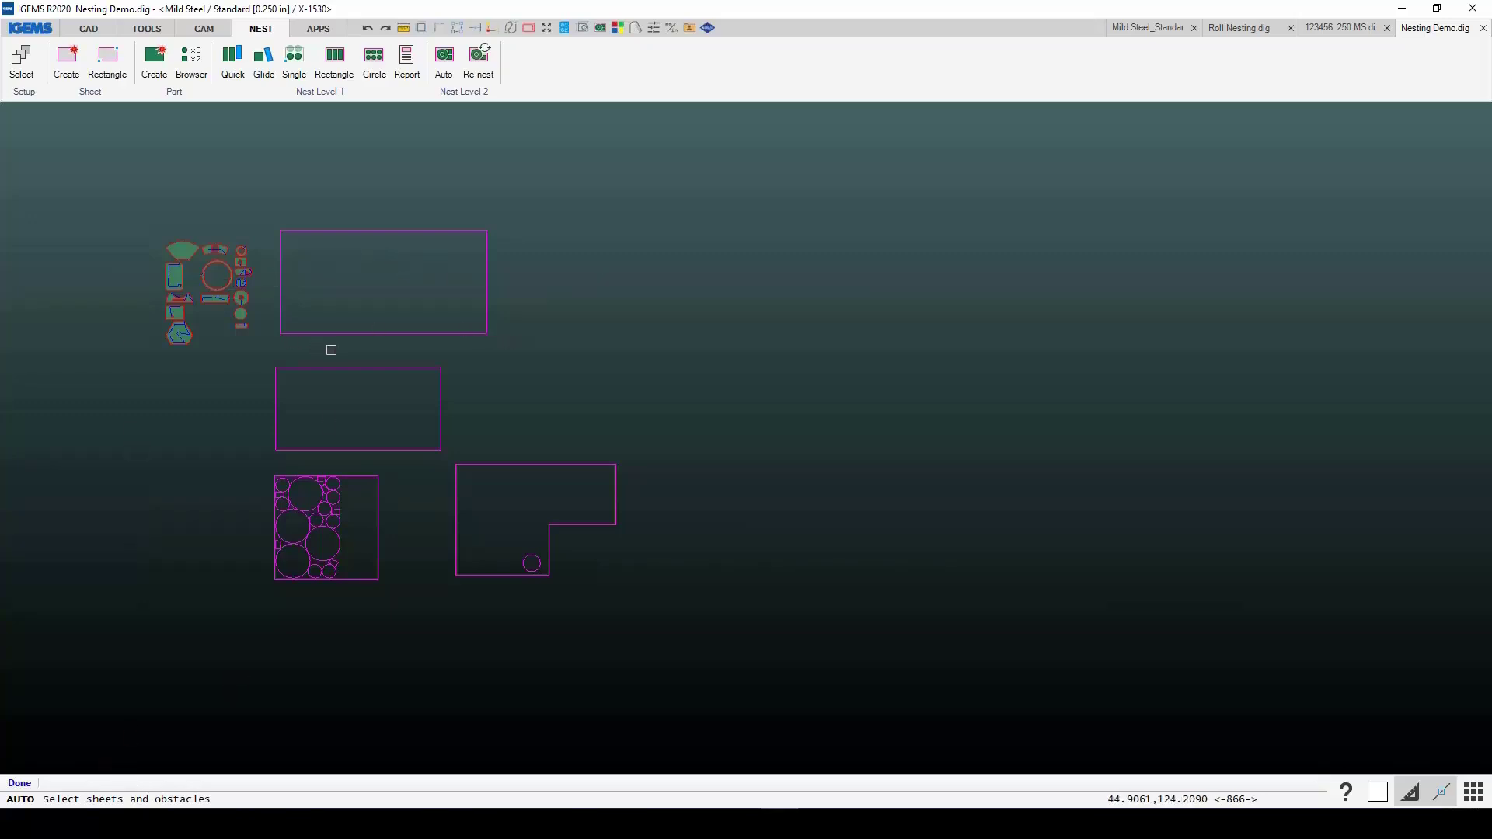
left_click_drag(679, 642, 370, 285)
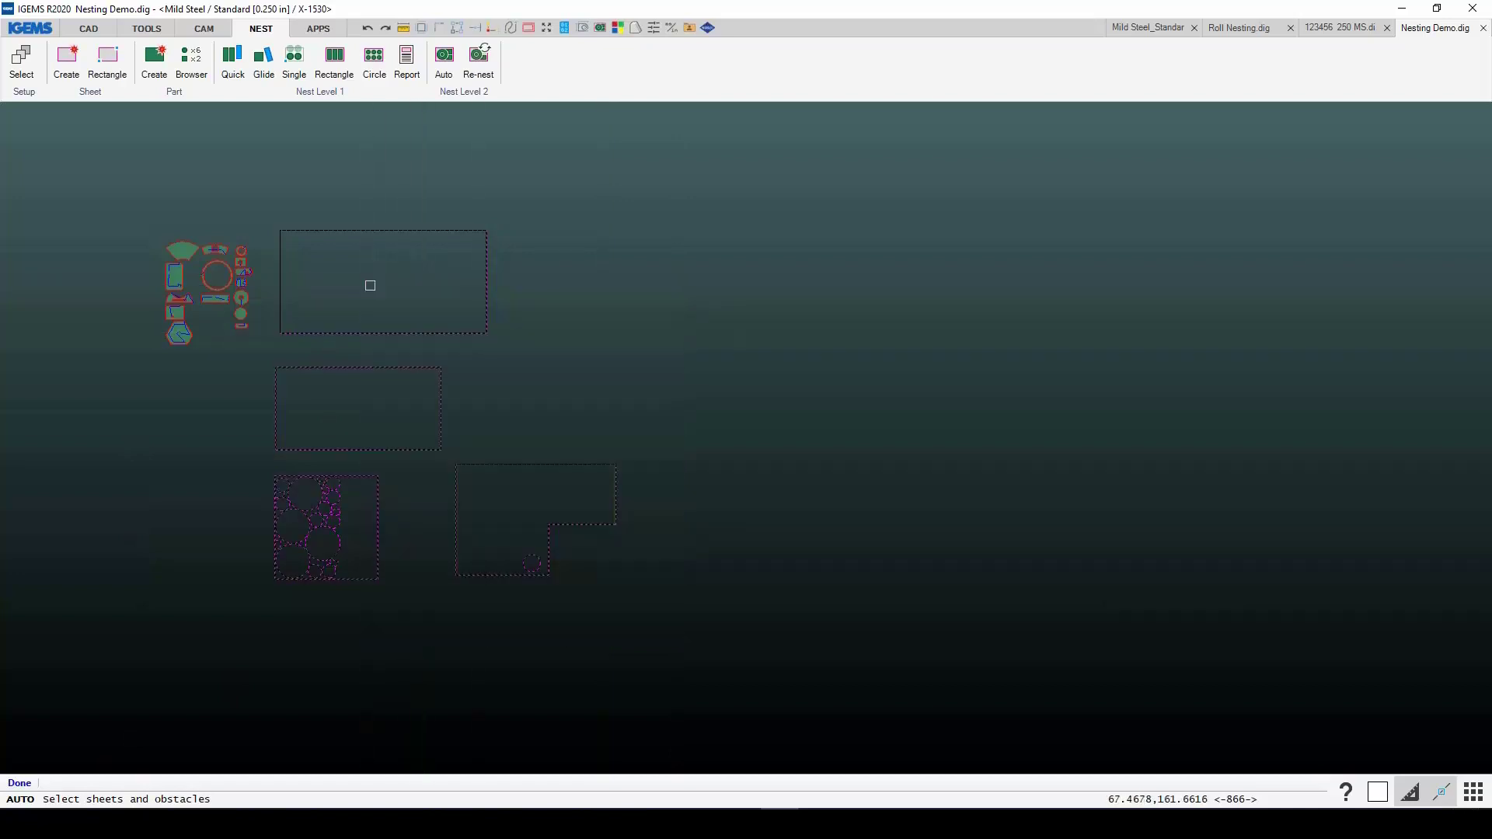
right_click(814, 318)
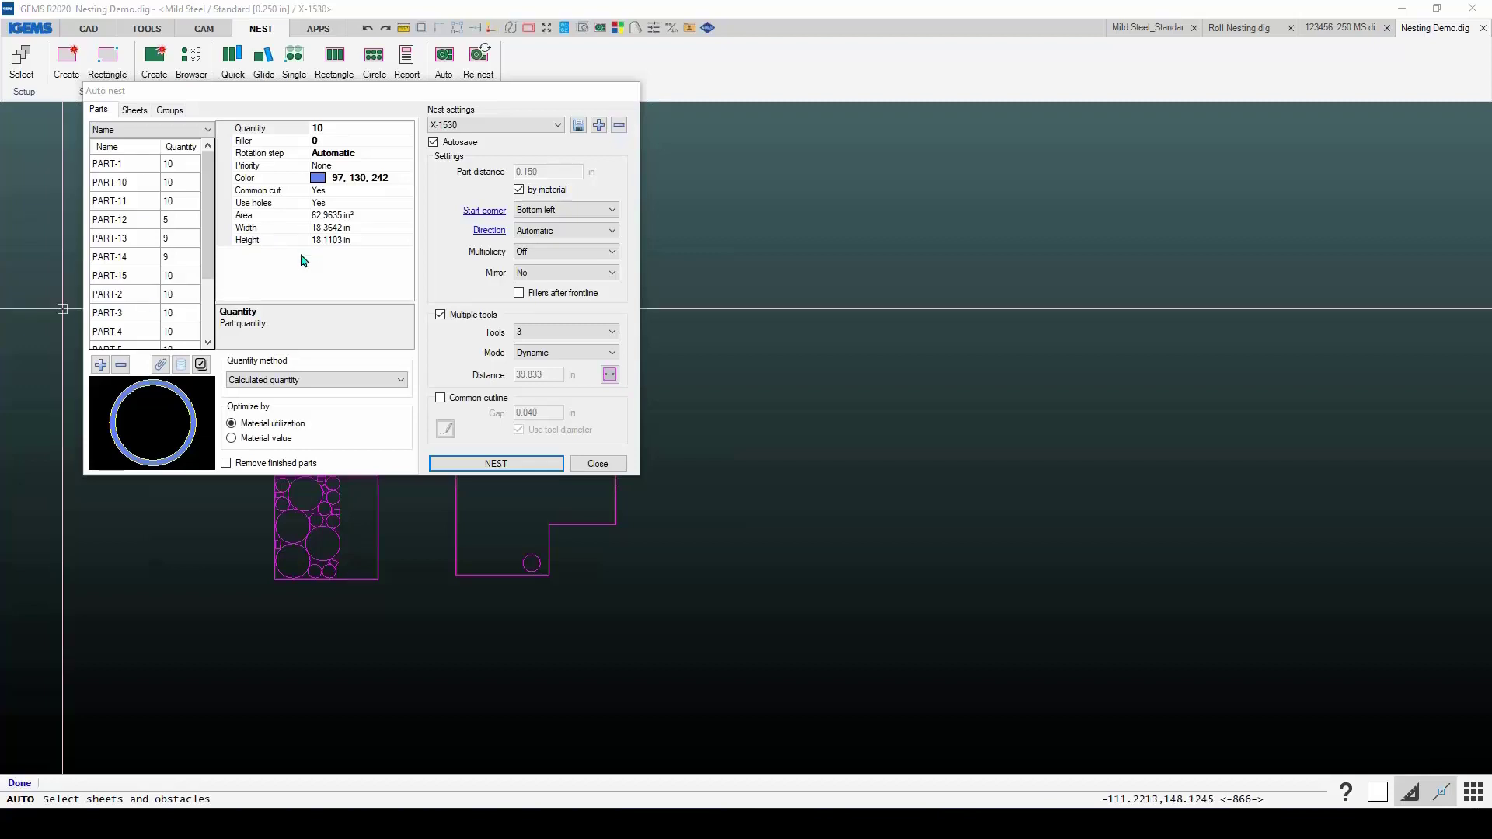
Step: Review the part, sheet and group settings of the automatic nest
left_click_drag(355, 93, 437, 106)
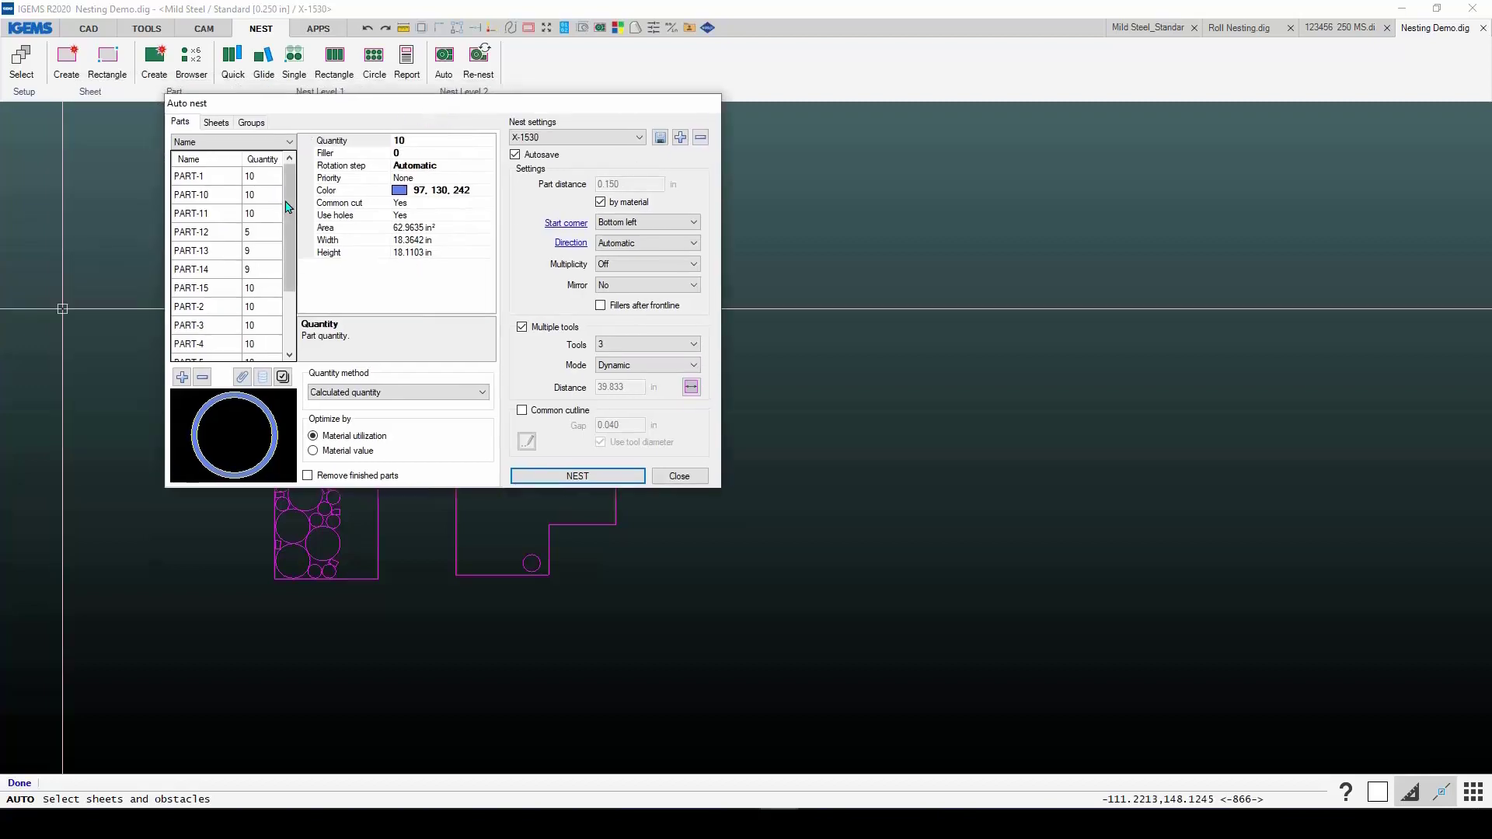
left_click(216, 123)
left_click(250, 123)
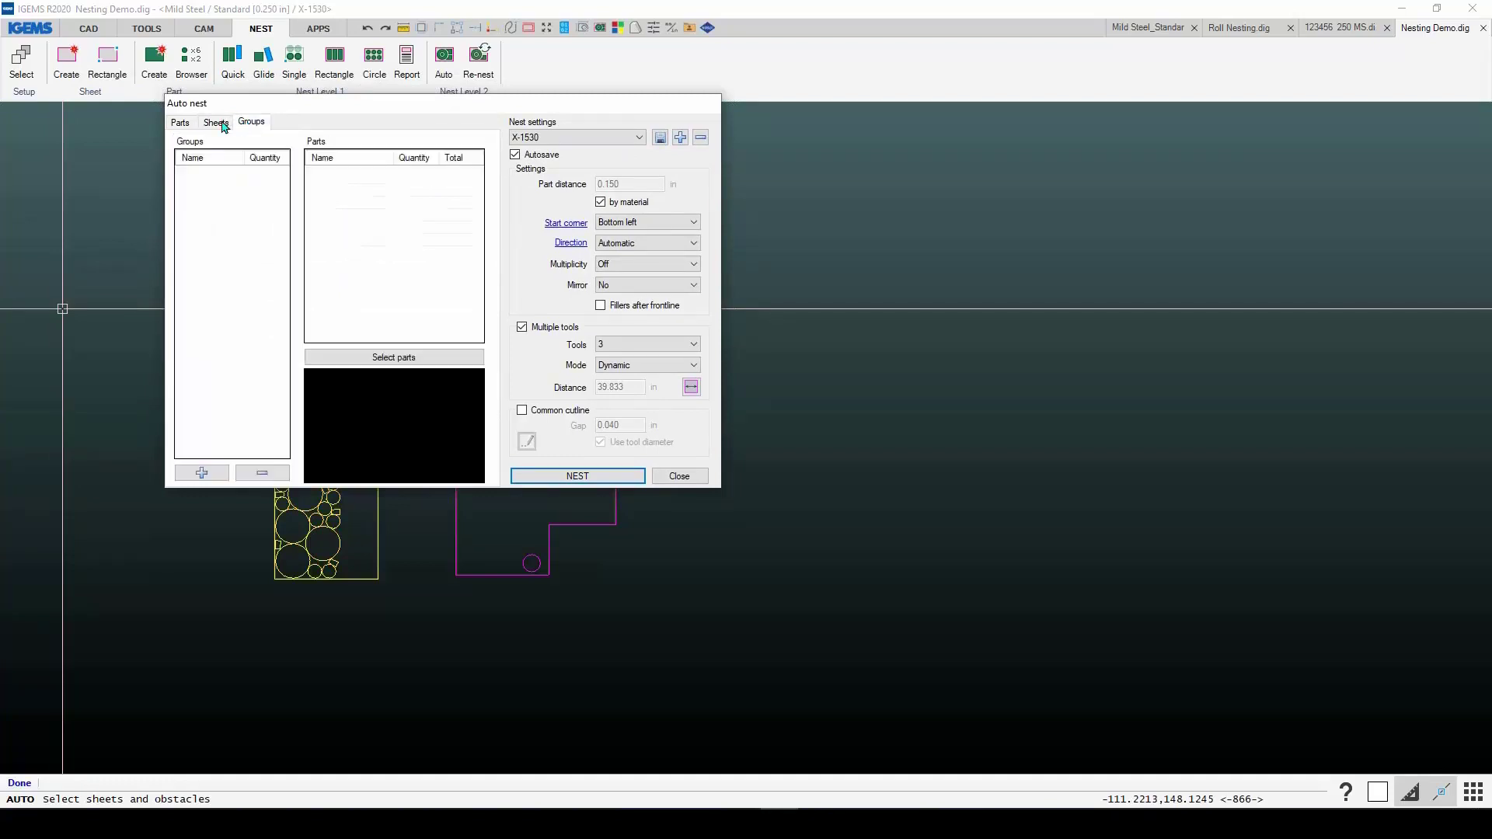
left_click(187, 123)
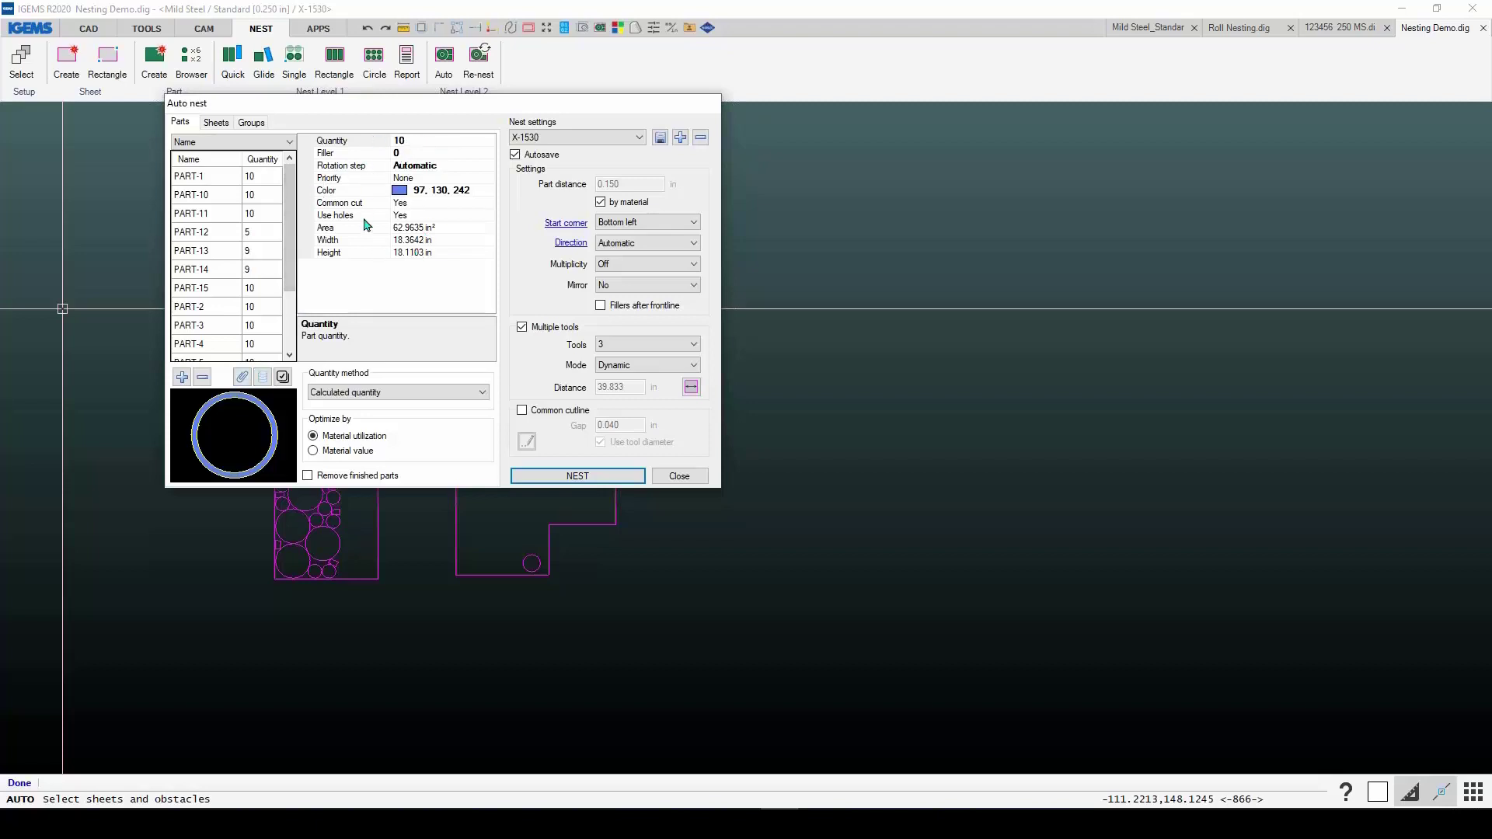
Step: Set the rotation step of PART-1 to 180
left_click_drag(289, 277, 303, 209)
left_click(204, 180)
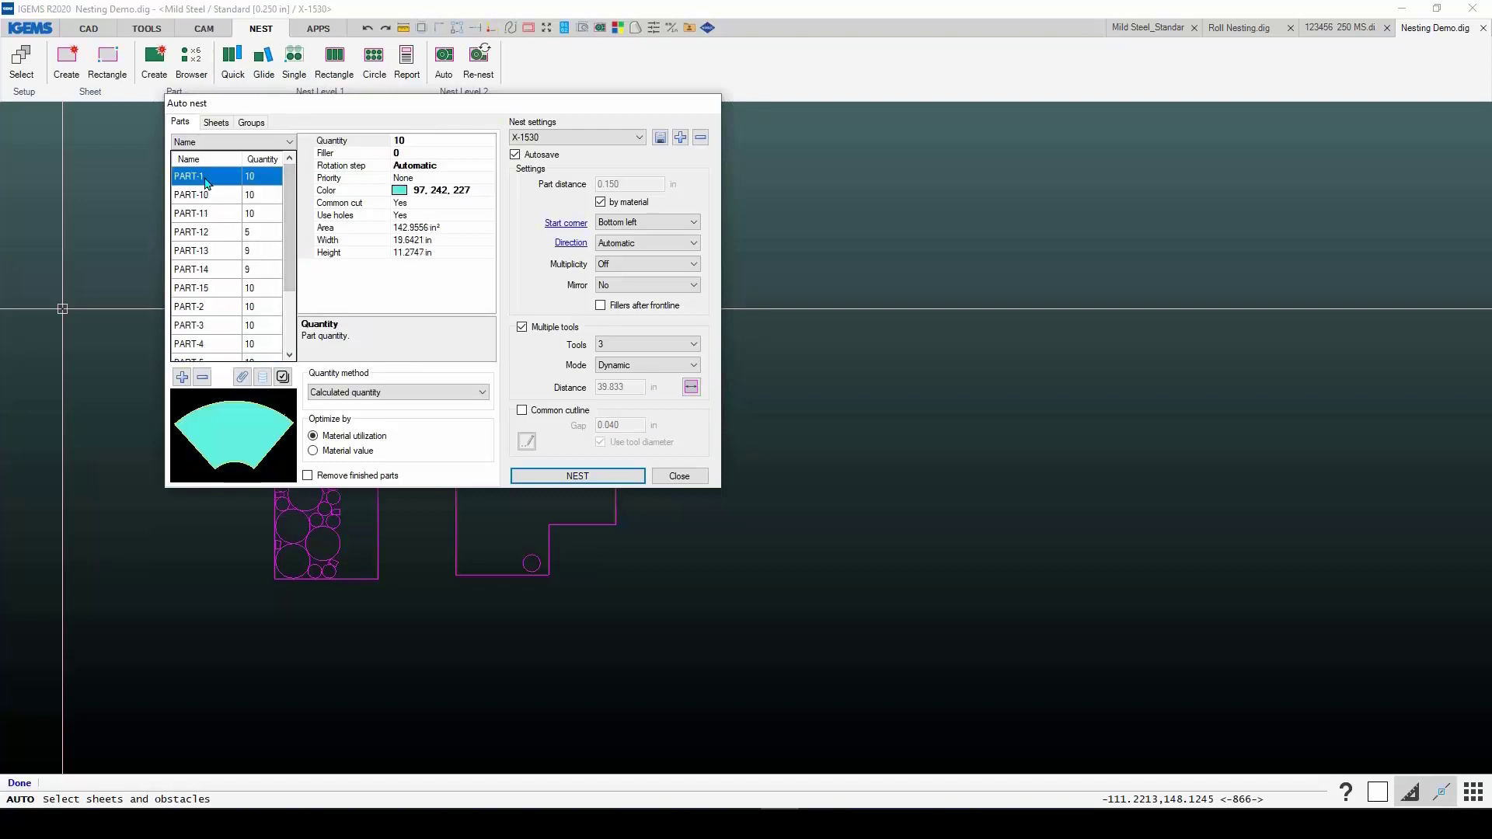
left_click(392, 152)
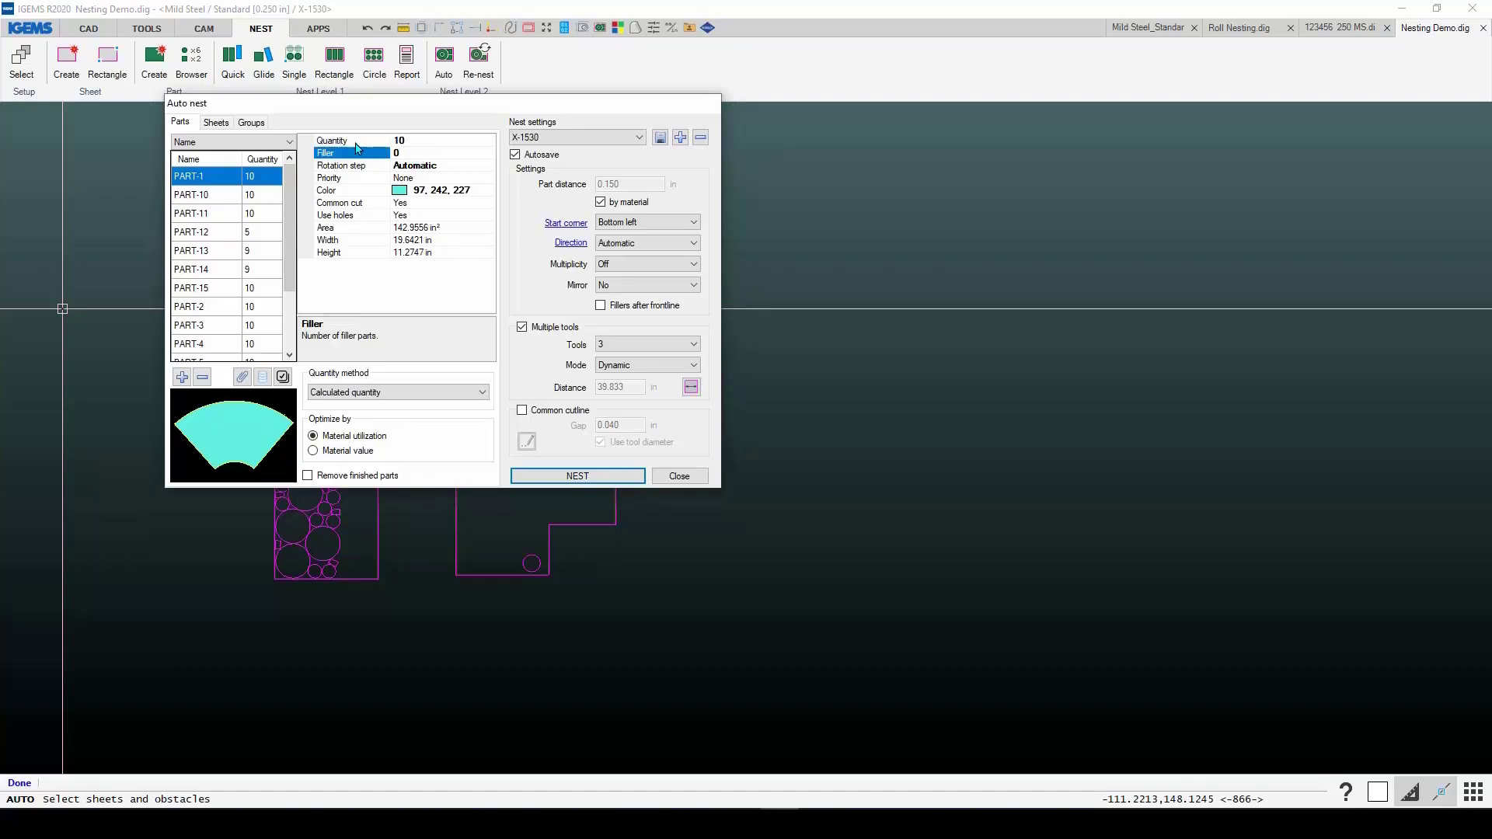
left_click(396, 152)
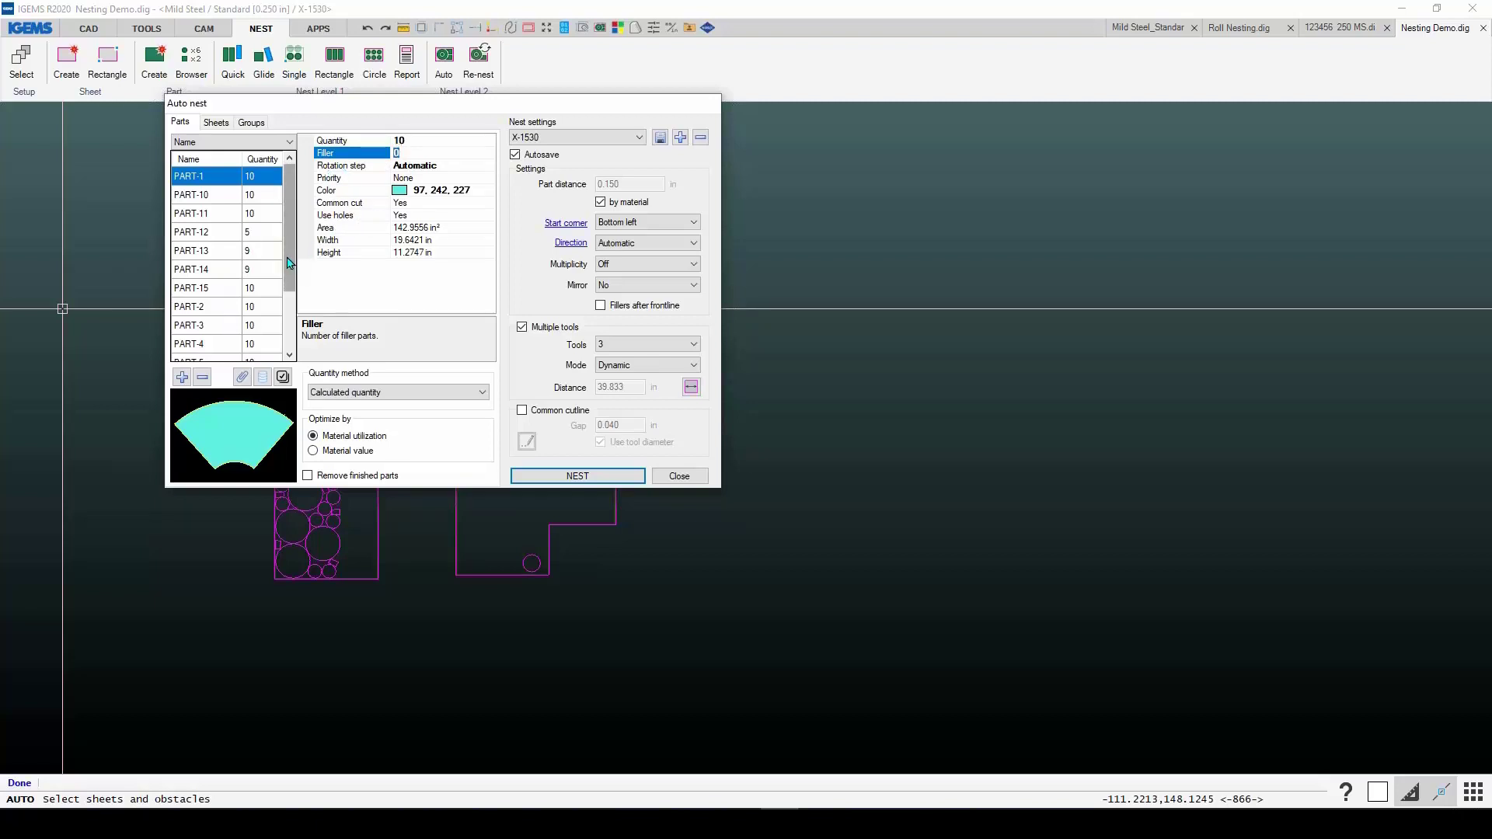
left_click(364, 165)
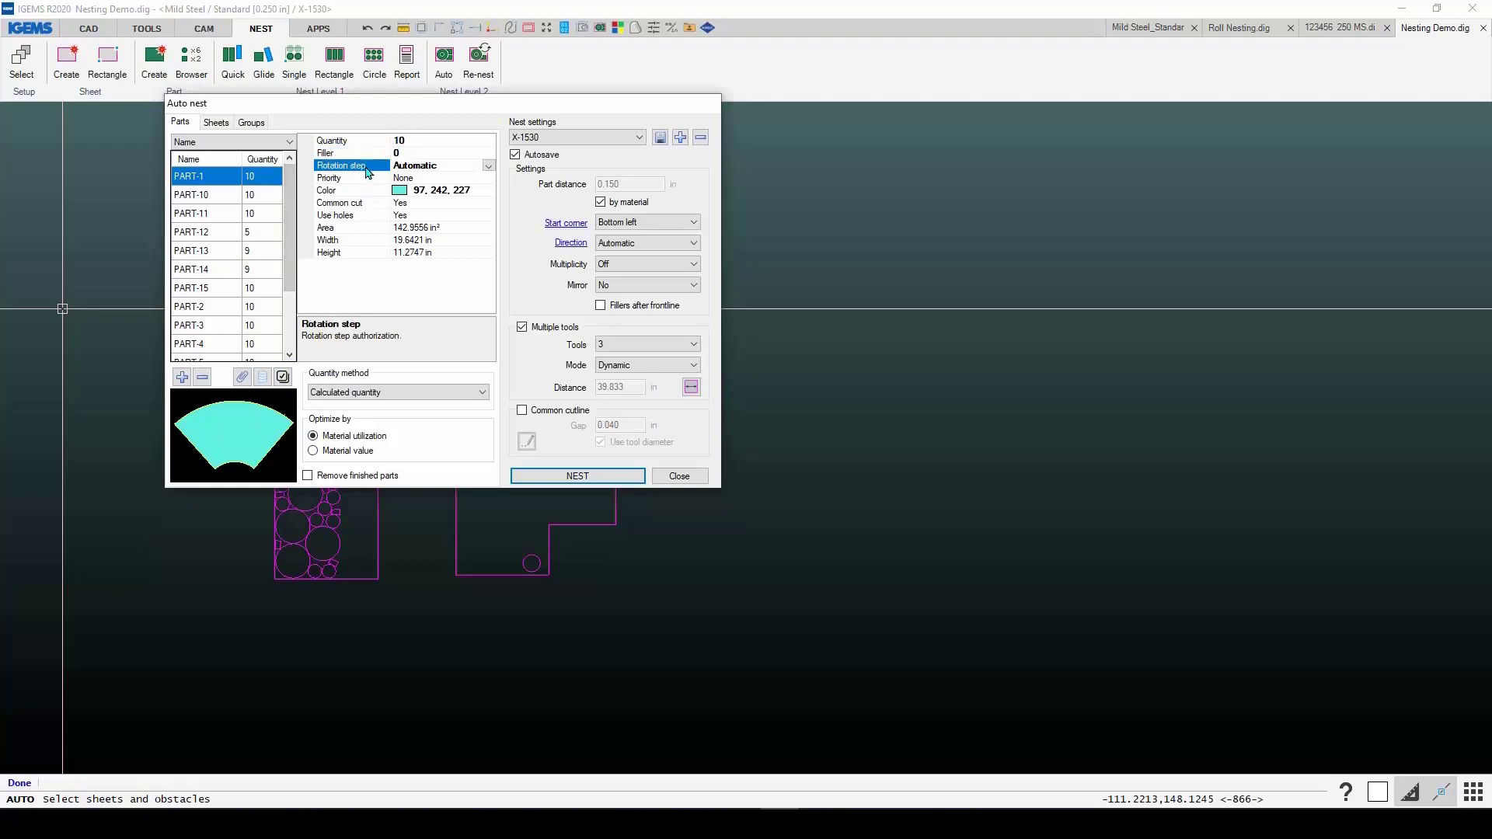
left_click(488, 167)
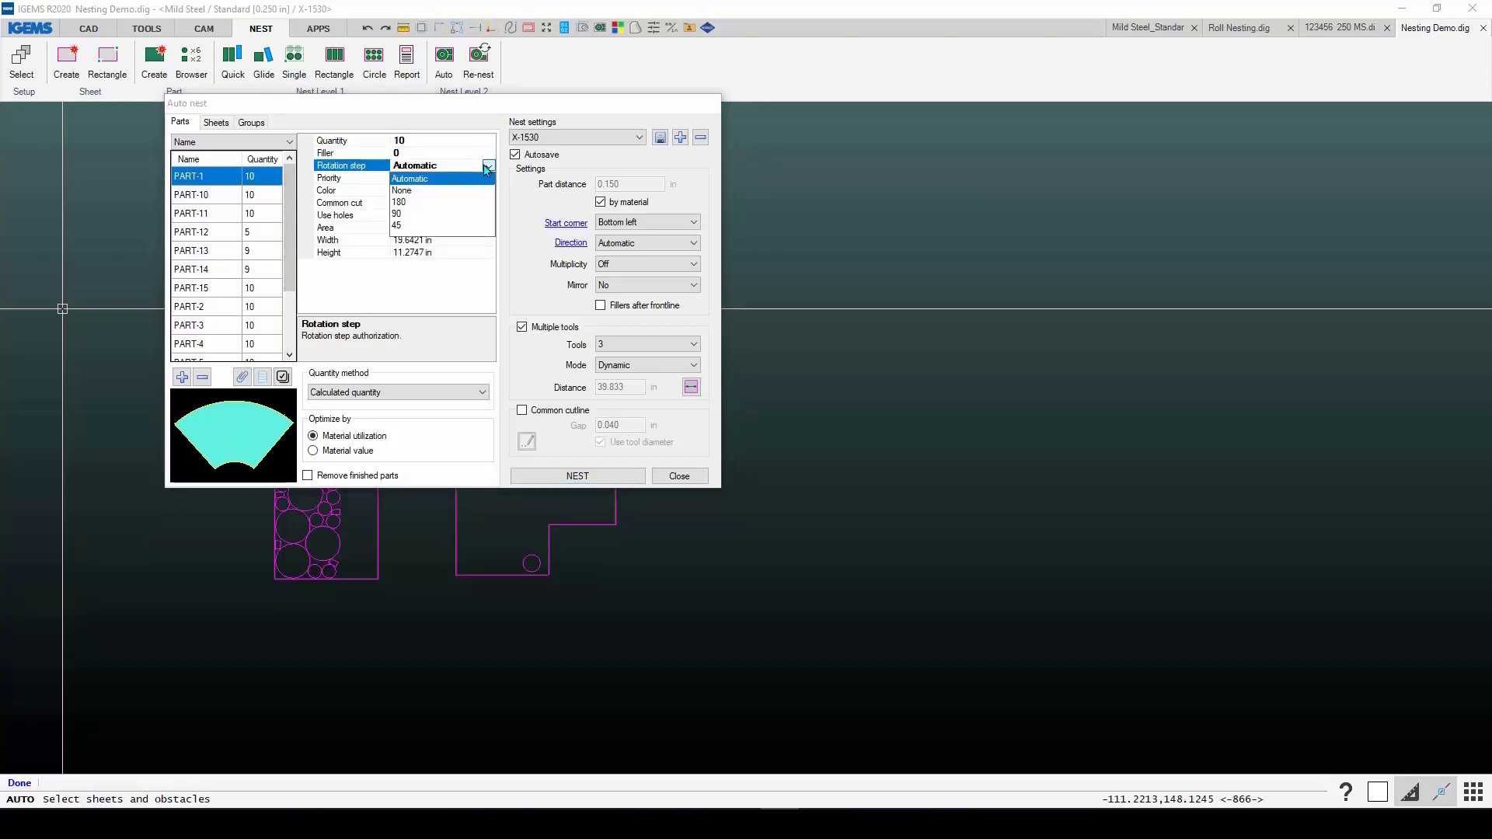
left_click(399, 202)
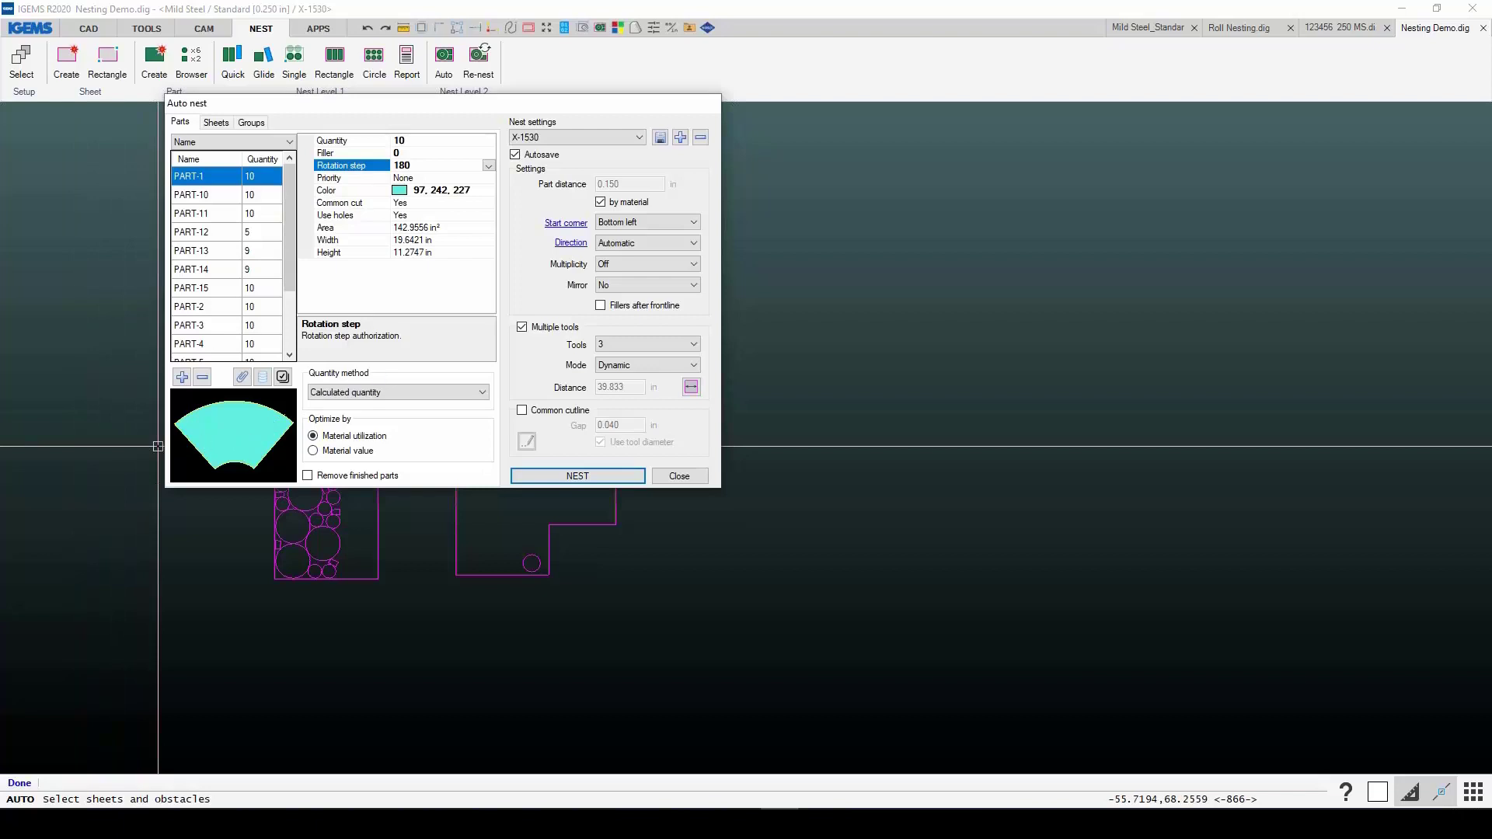
Step: Examine PART-1's priority choices, common cut, use holes and area properties, and compare them with PART-10, PART-11 and PART-12
left_click(358, 180)
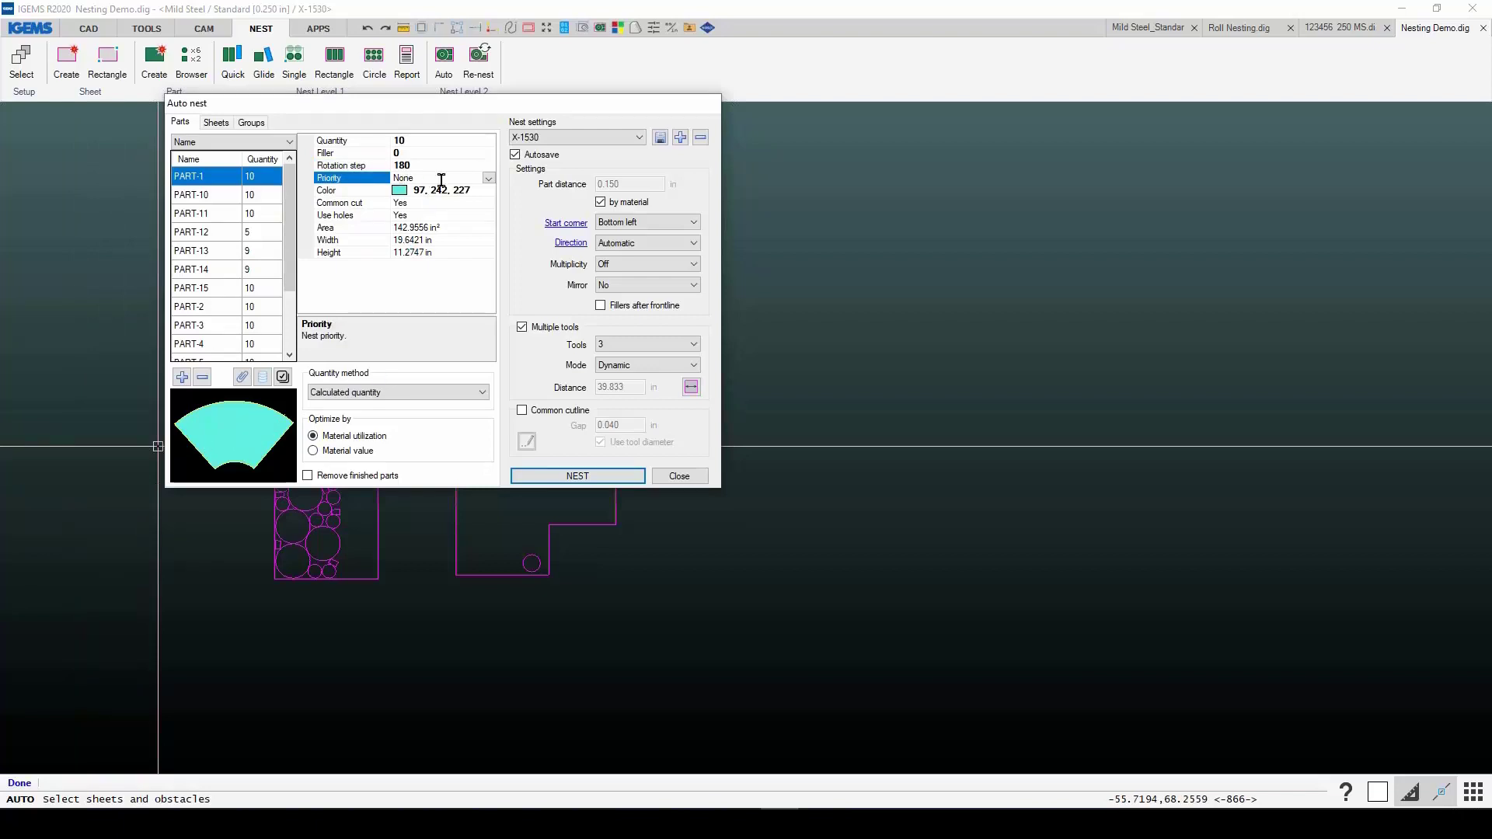
left_click(488, 179)
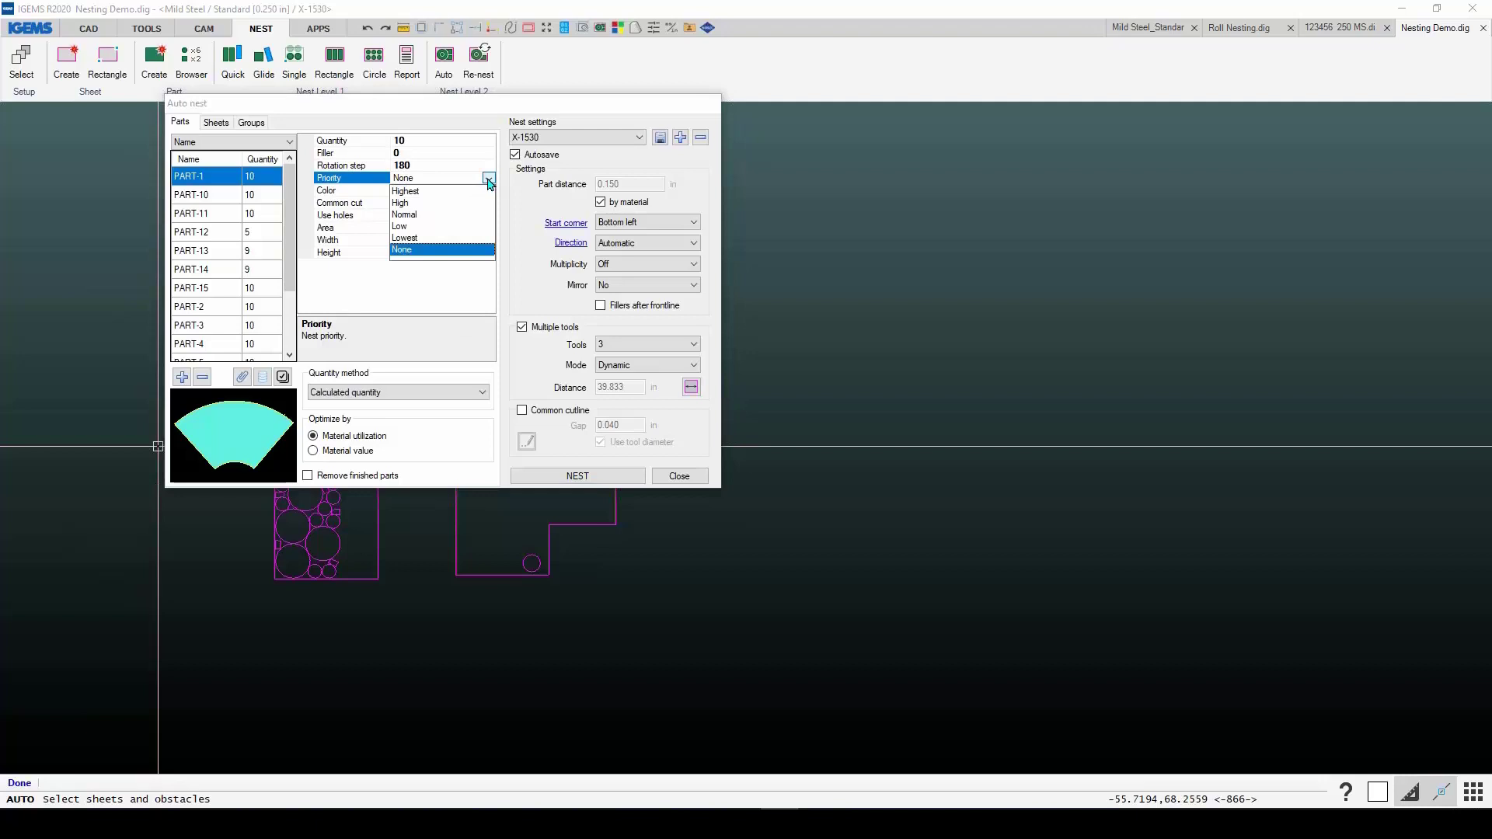
left_click(488, 180)
left_click(488, 179)
left_click(488, 181)
left_click(352, 204)
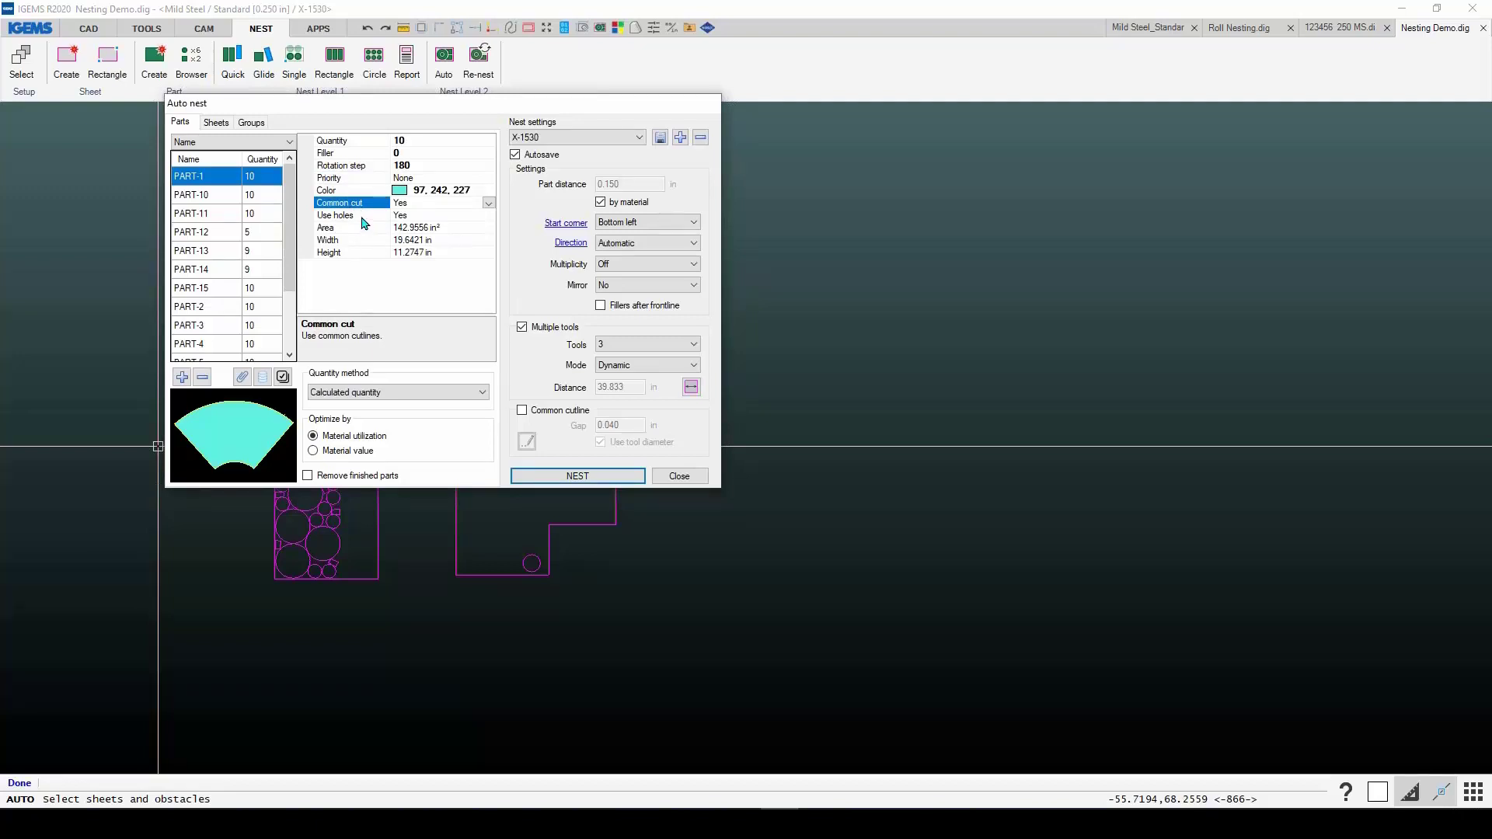
left_click(362, 217)
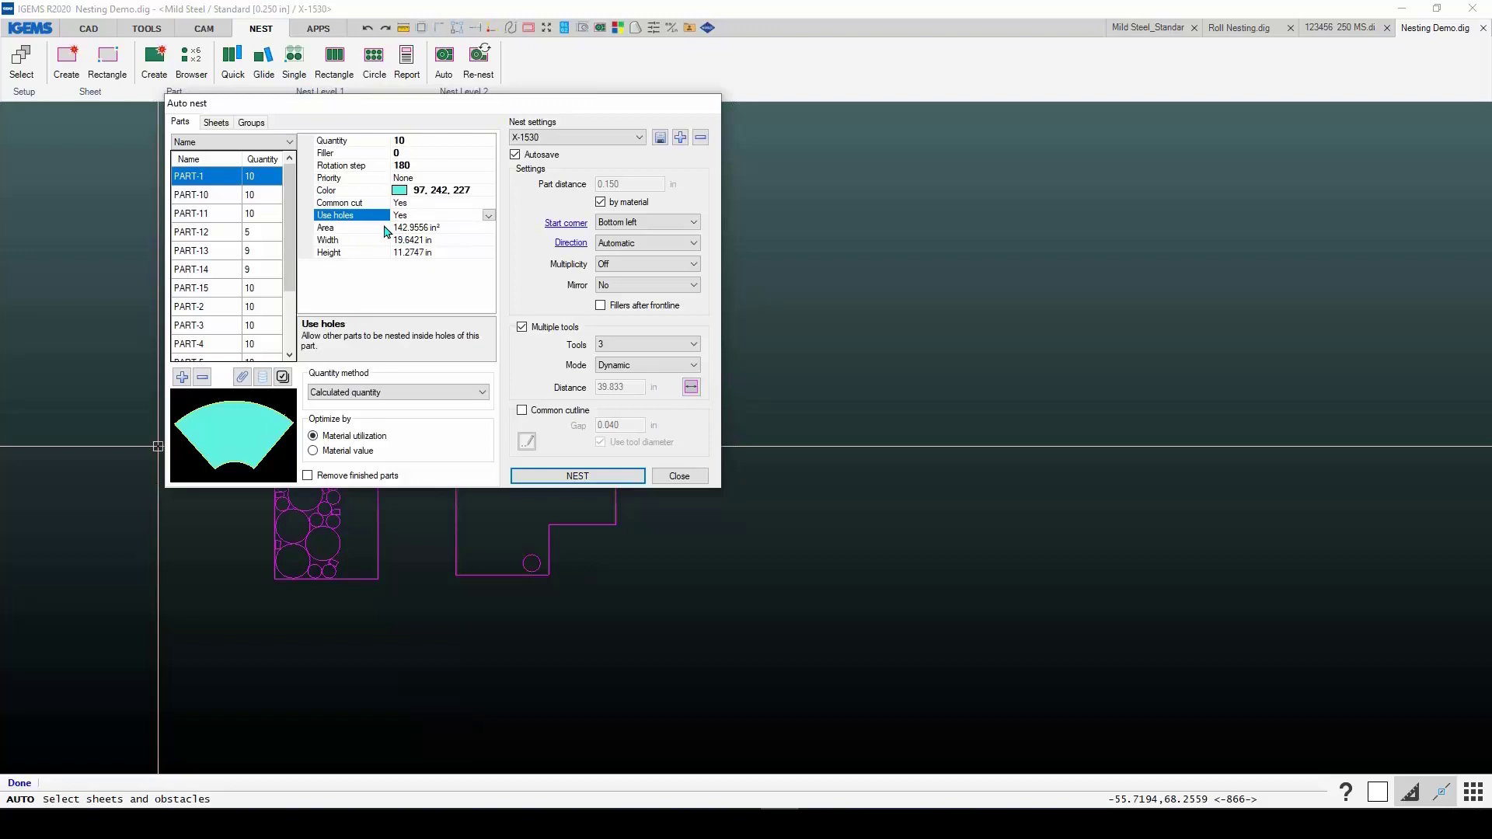
left_click(349, 228)
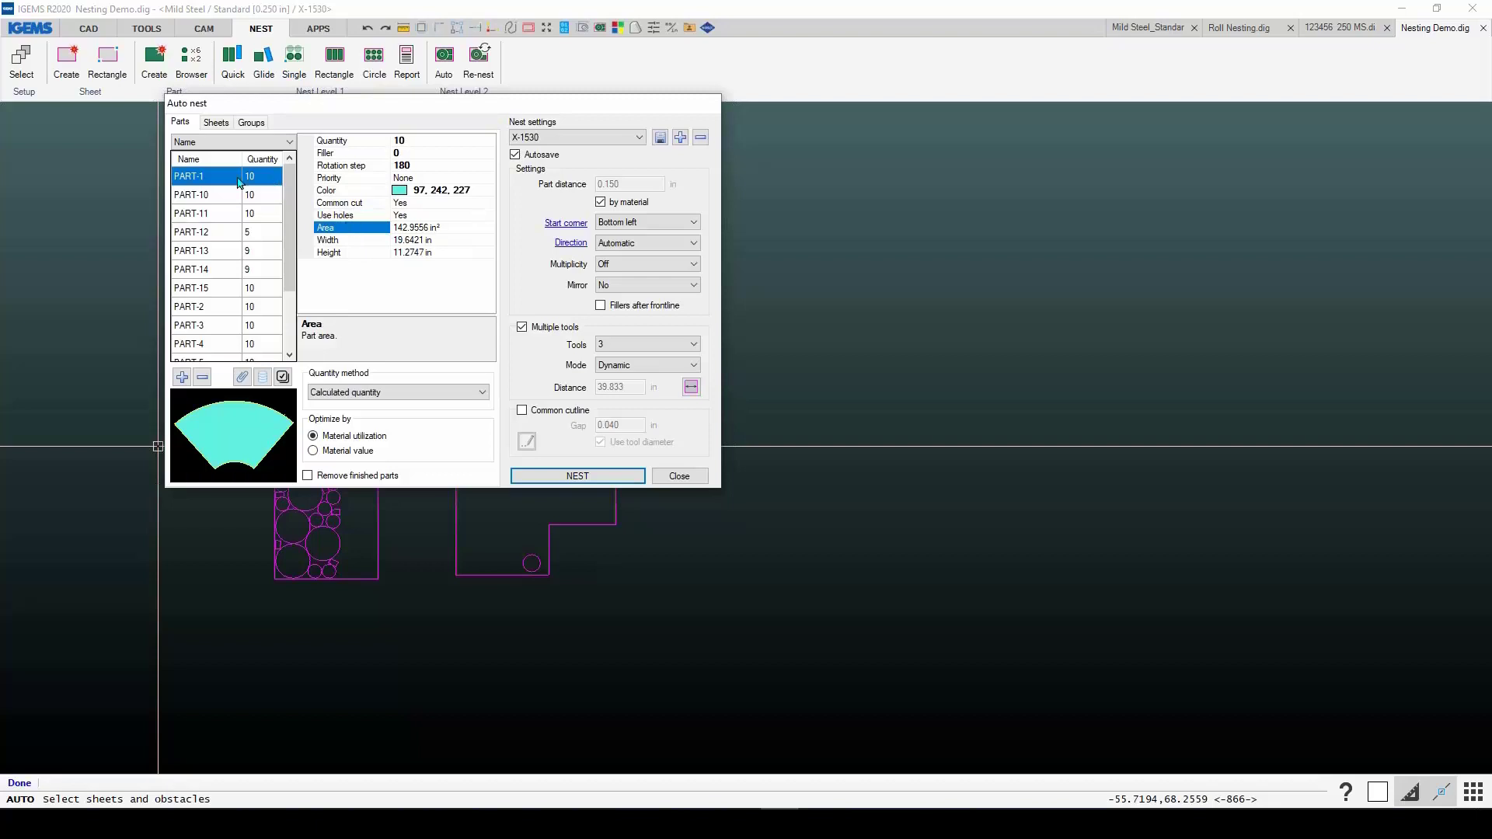
left_click(214, 194)
left_click(221, 215)
left_click(224, 233)
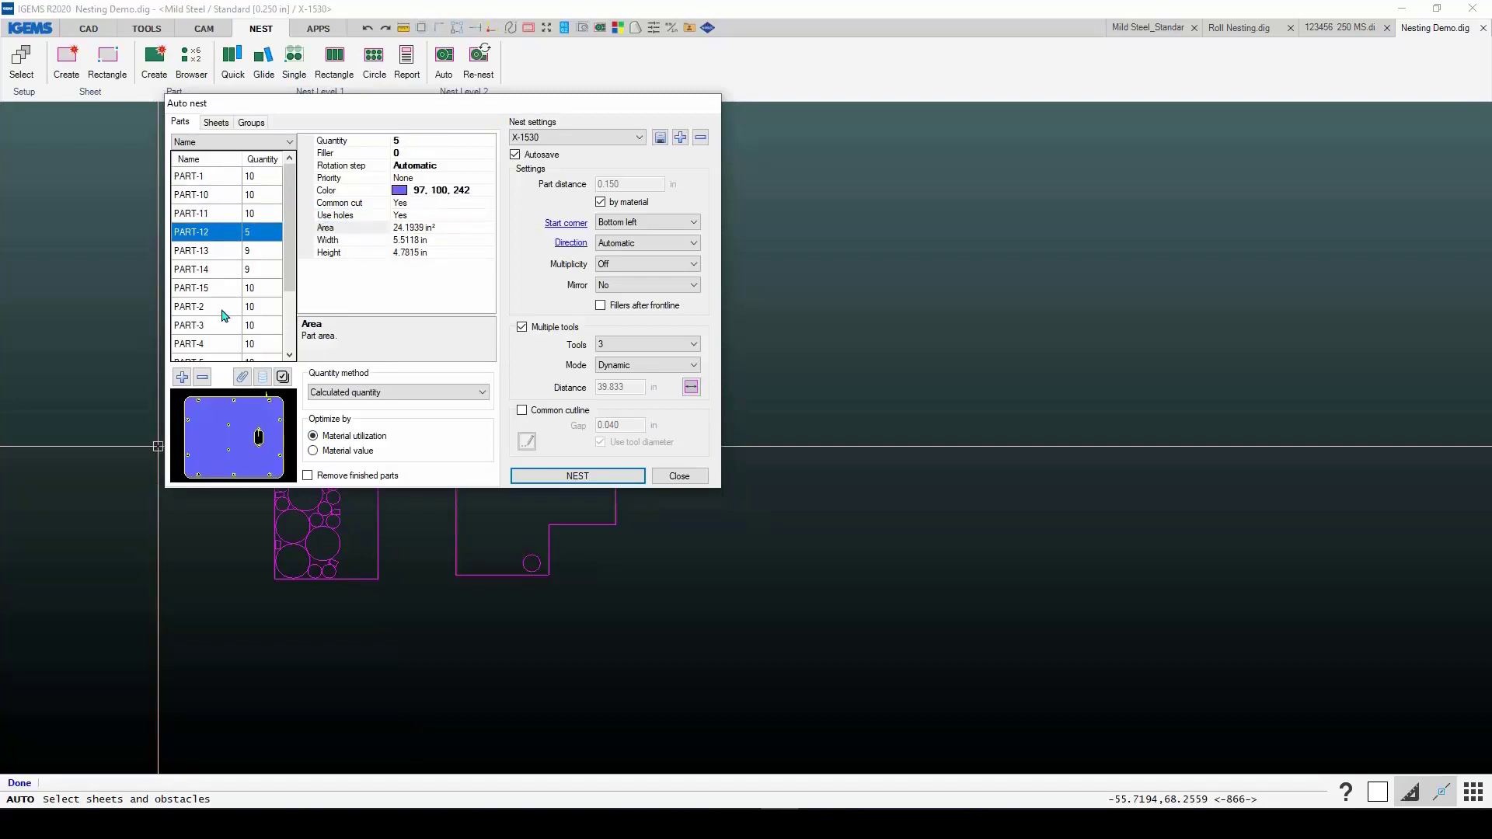
left_click(222, 177)
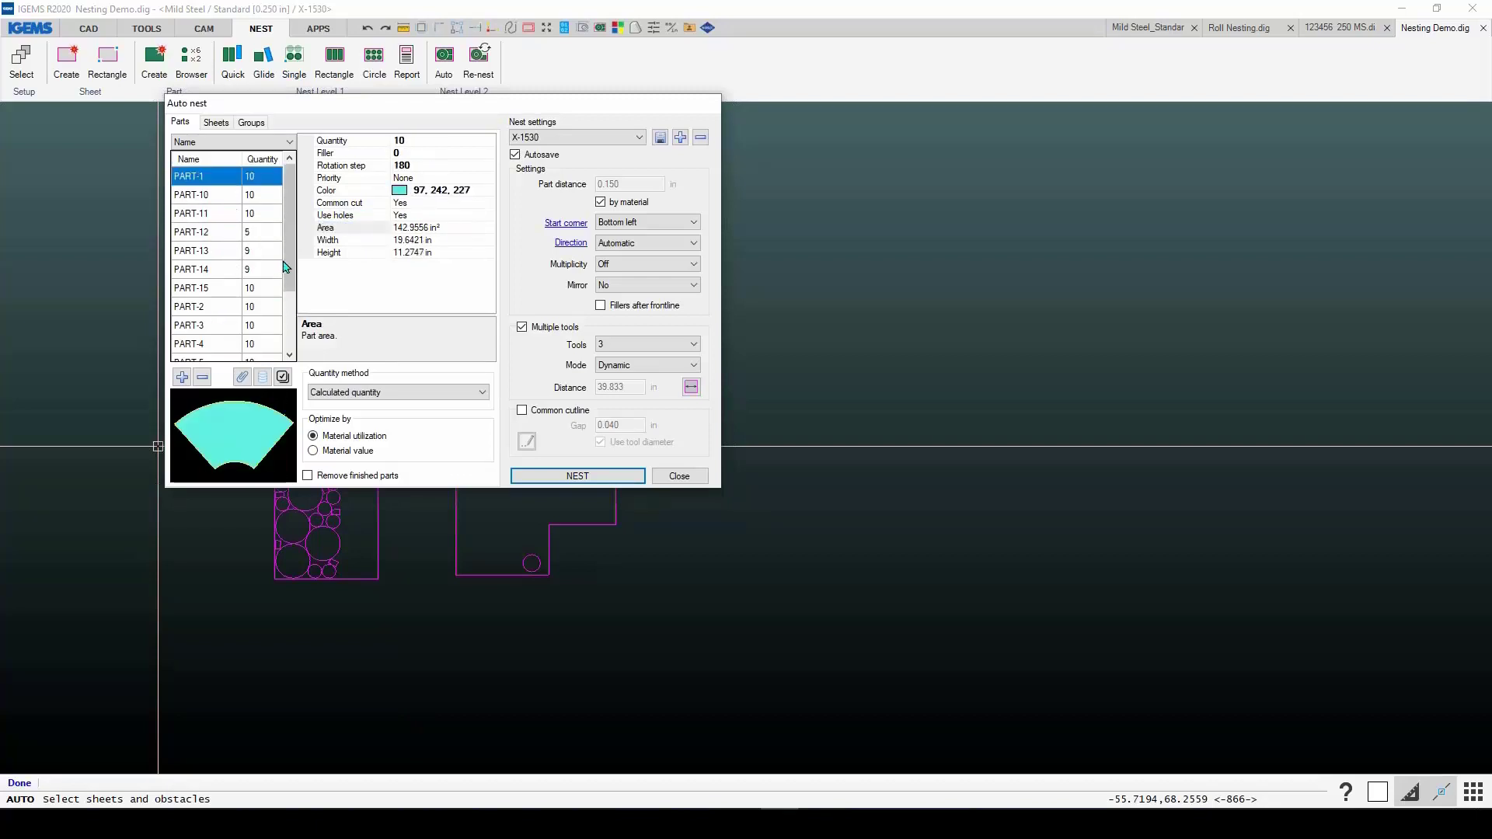
Step: Set the nesting priority of the unnamed scrap sheet to Highest
left_click(216, 123)
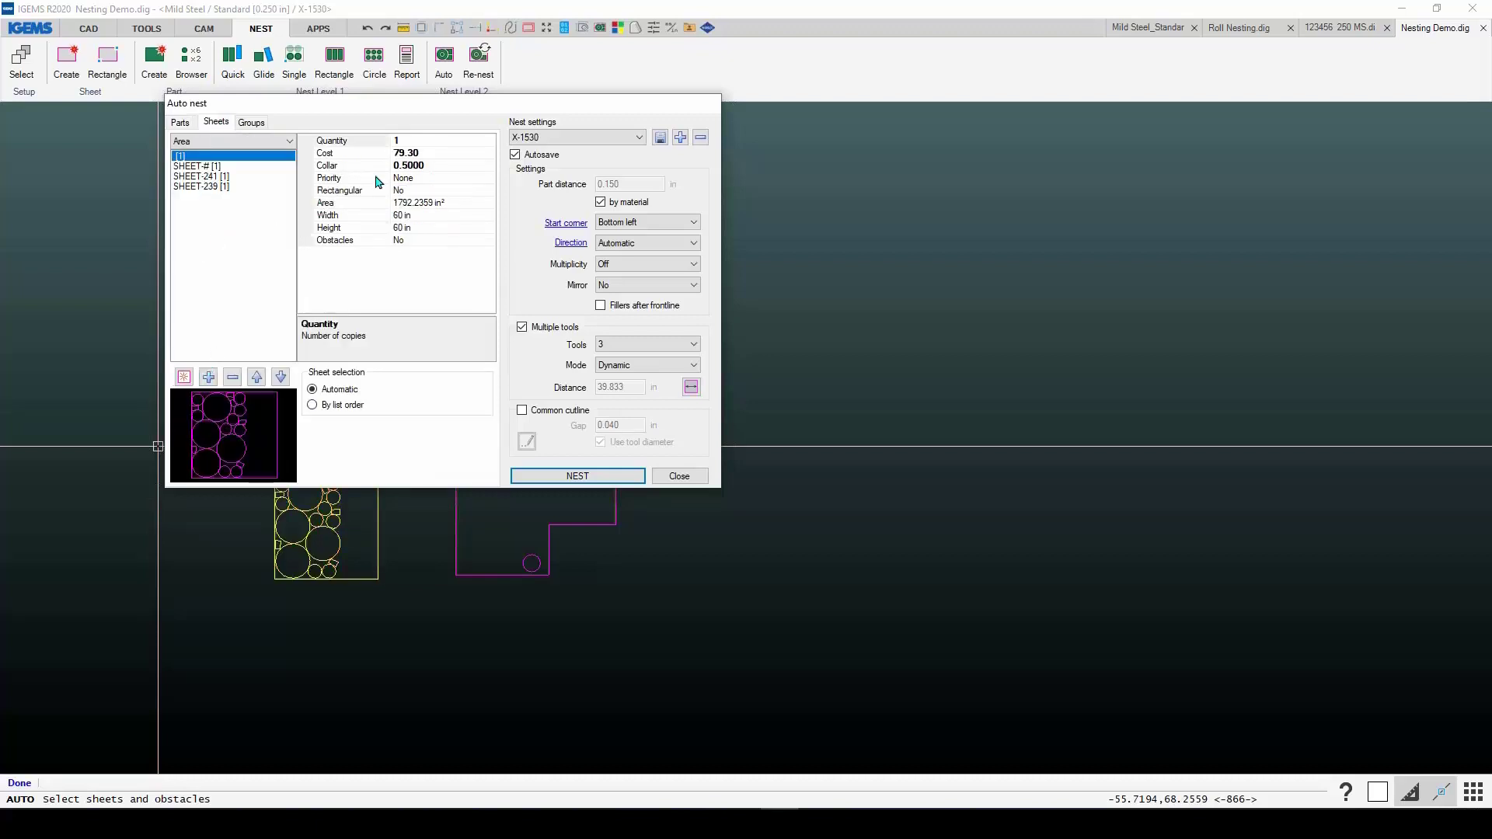
left_click(207, 166)
left_click(204, 158)
left_click(433, 166)
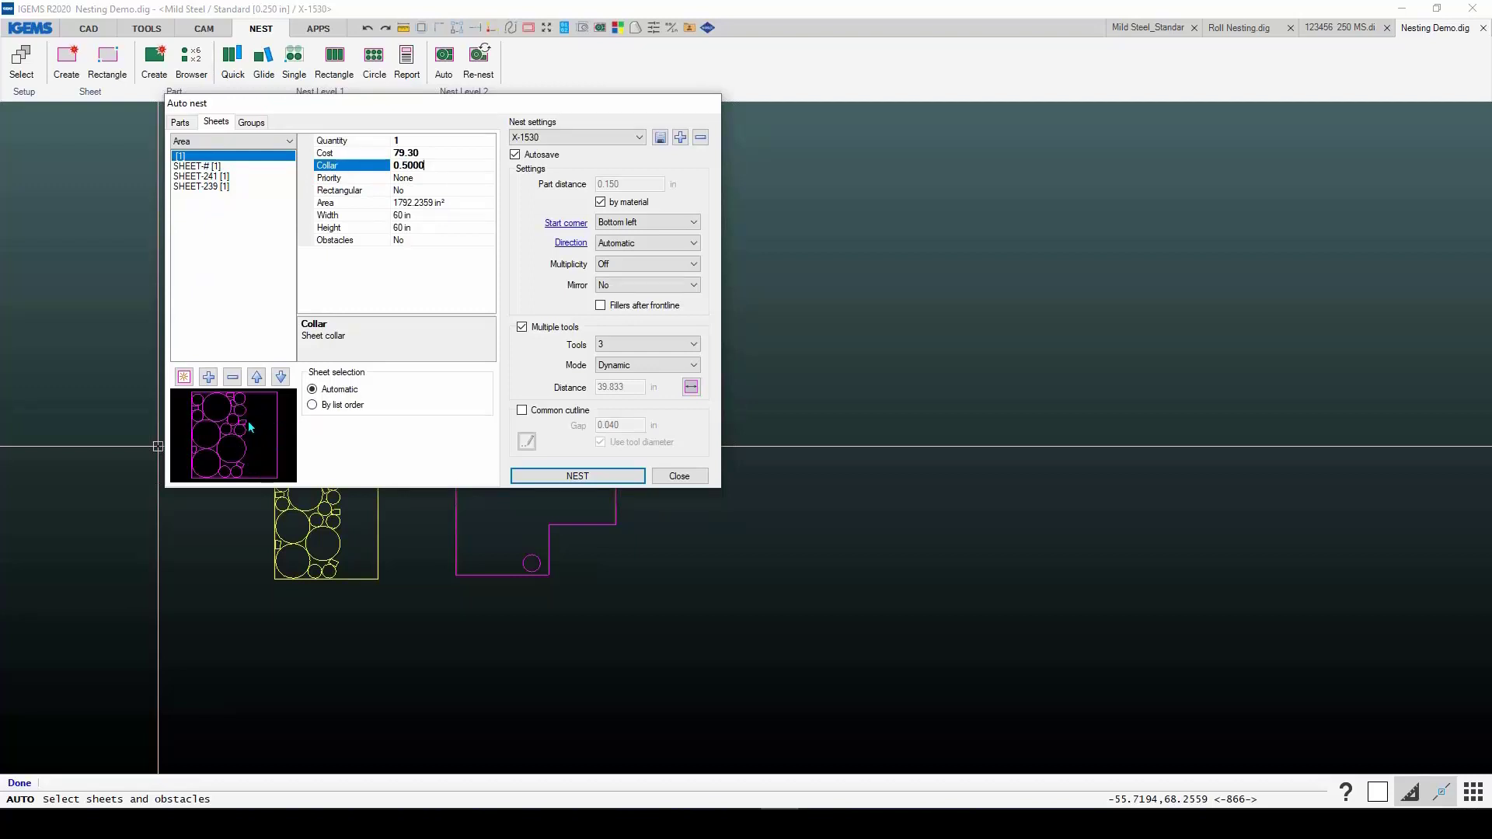
left_click(431, 179)
left_click(488, 180)
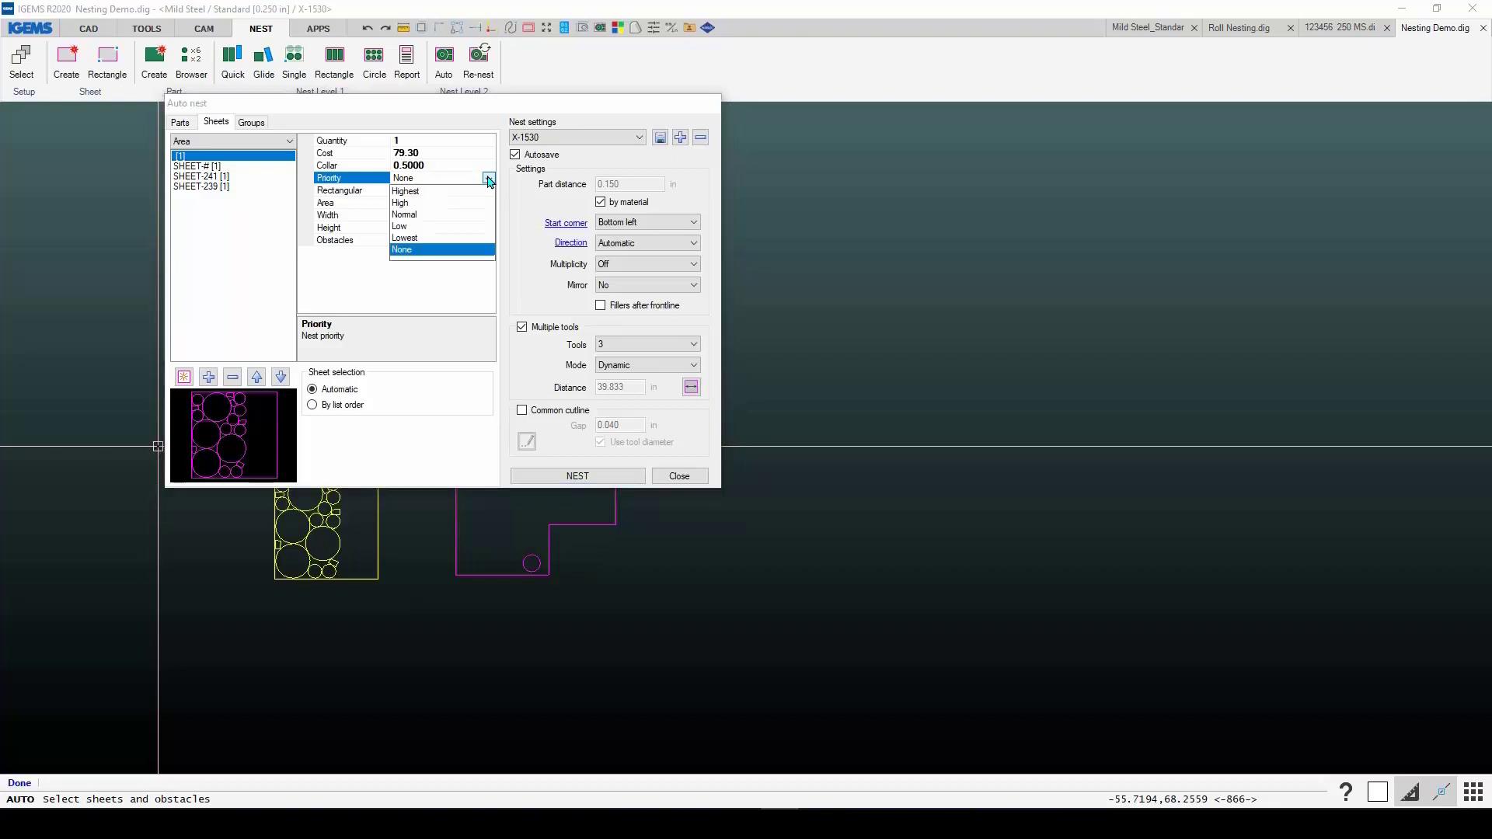
left_click(417, 191)
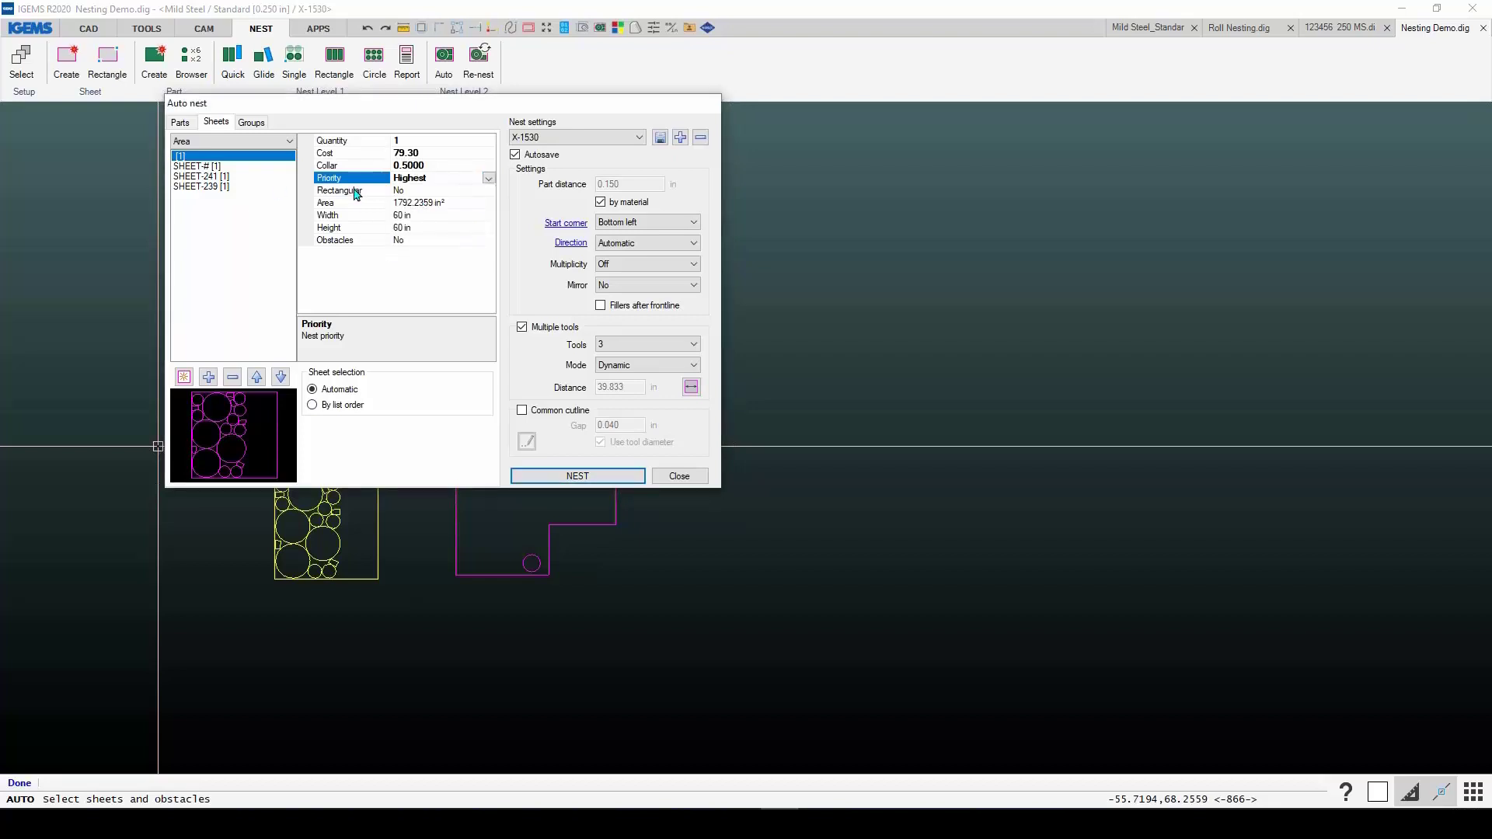
Step: Check the remaining sheets' properties and set the quantity of SHEET-239 to 10
left_click(194, 166)
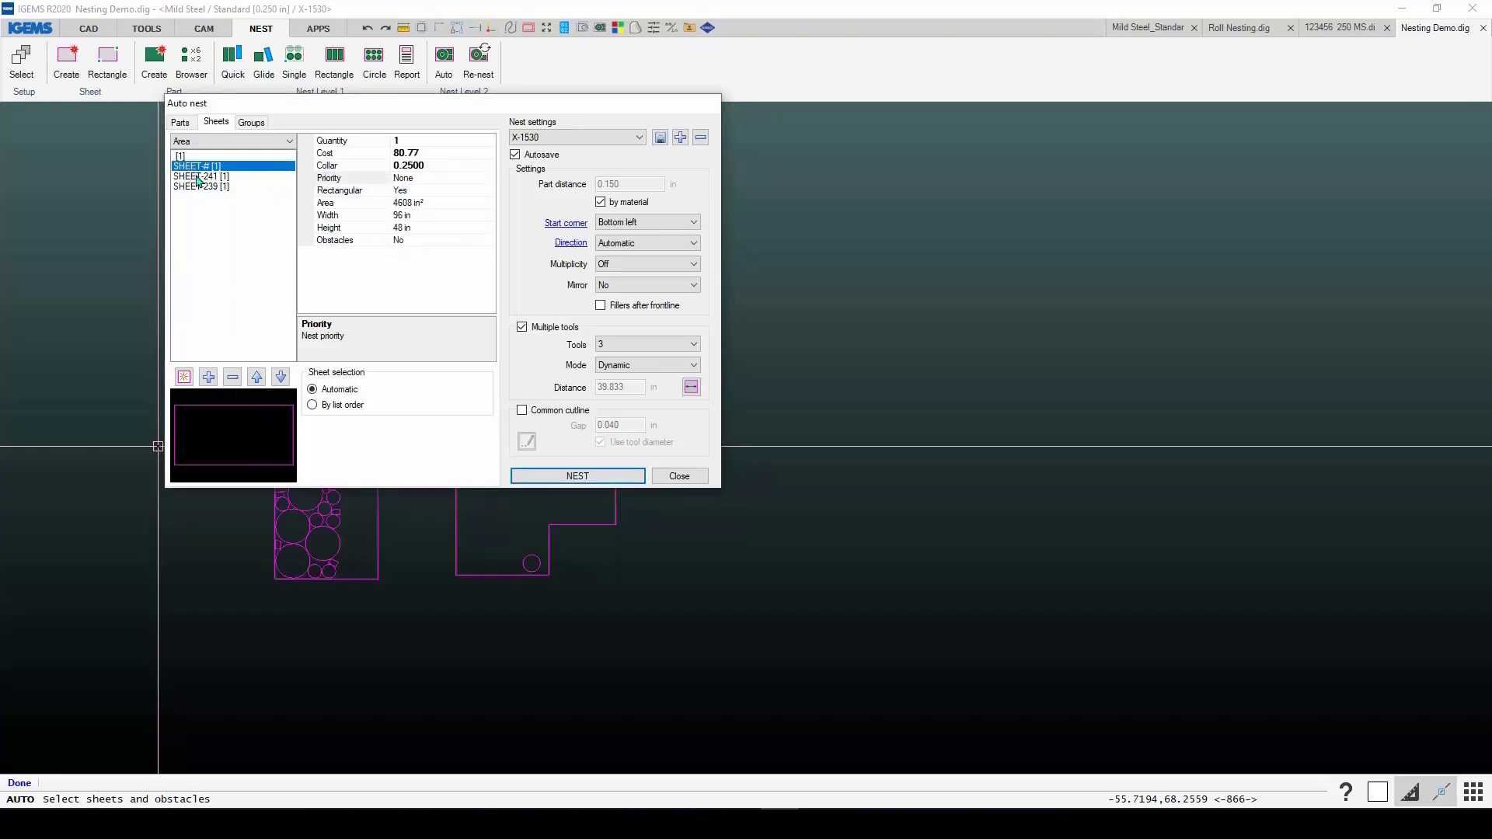
left_click(199, 177)
left_click(199, 186)
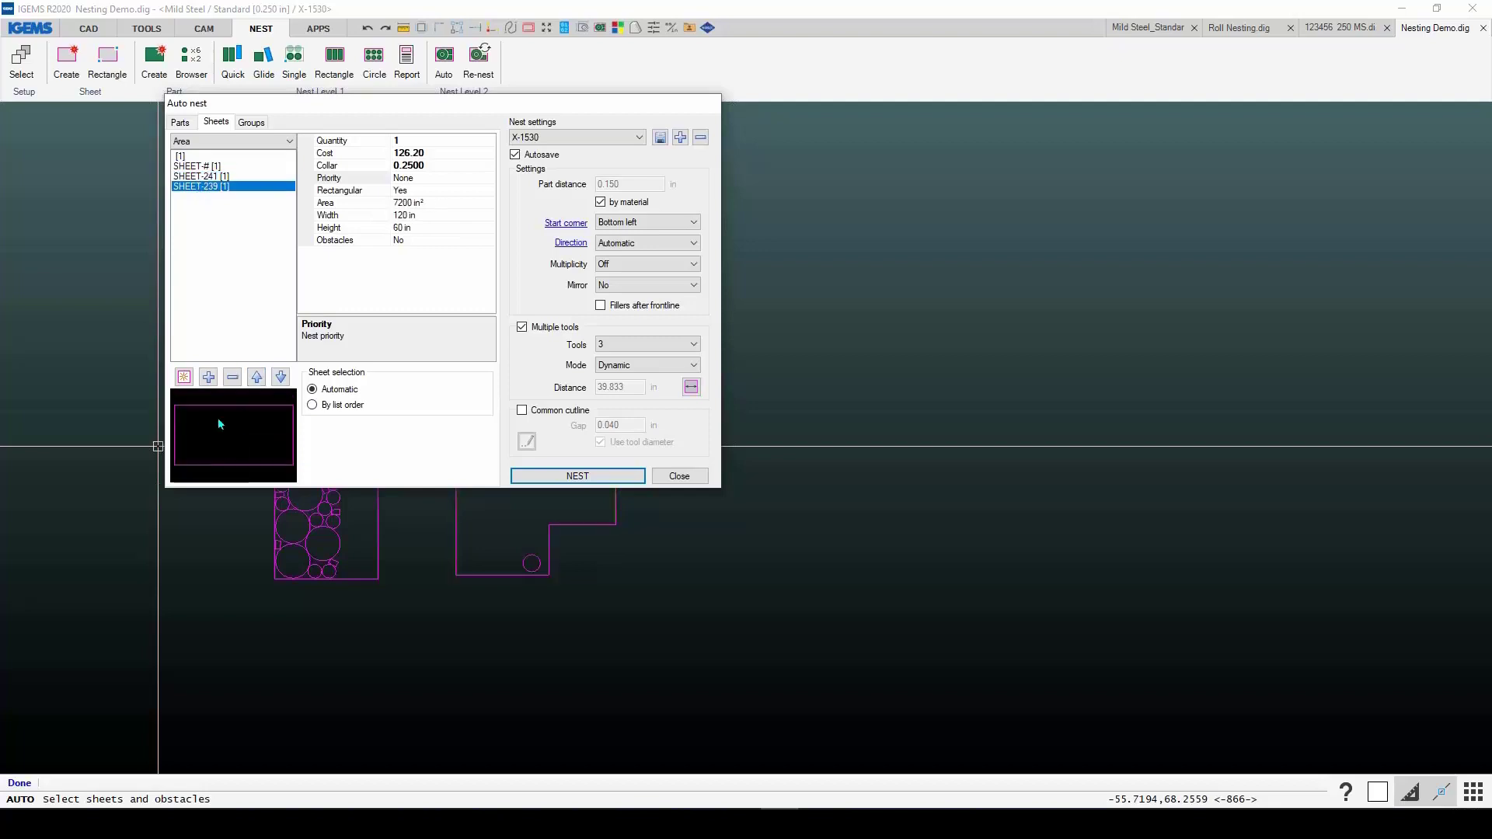
left_click(412, 140)
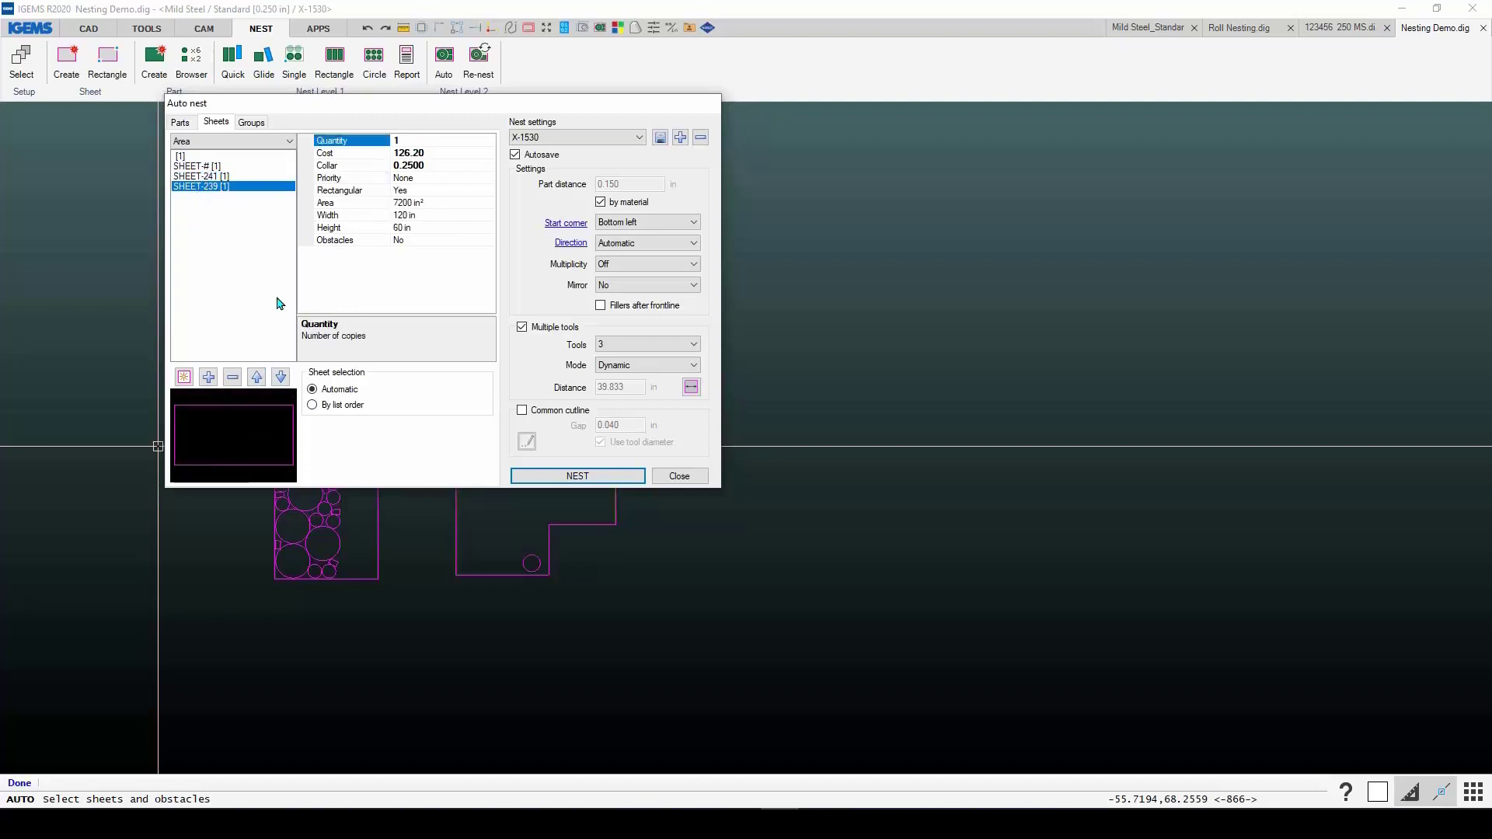
left_click(226, 177)
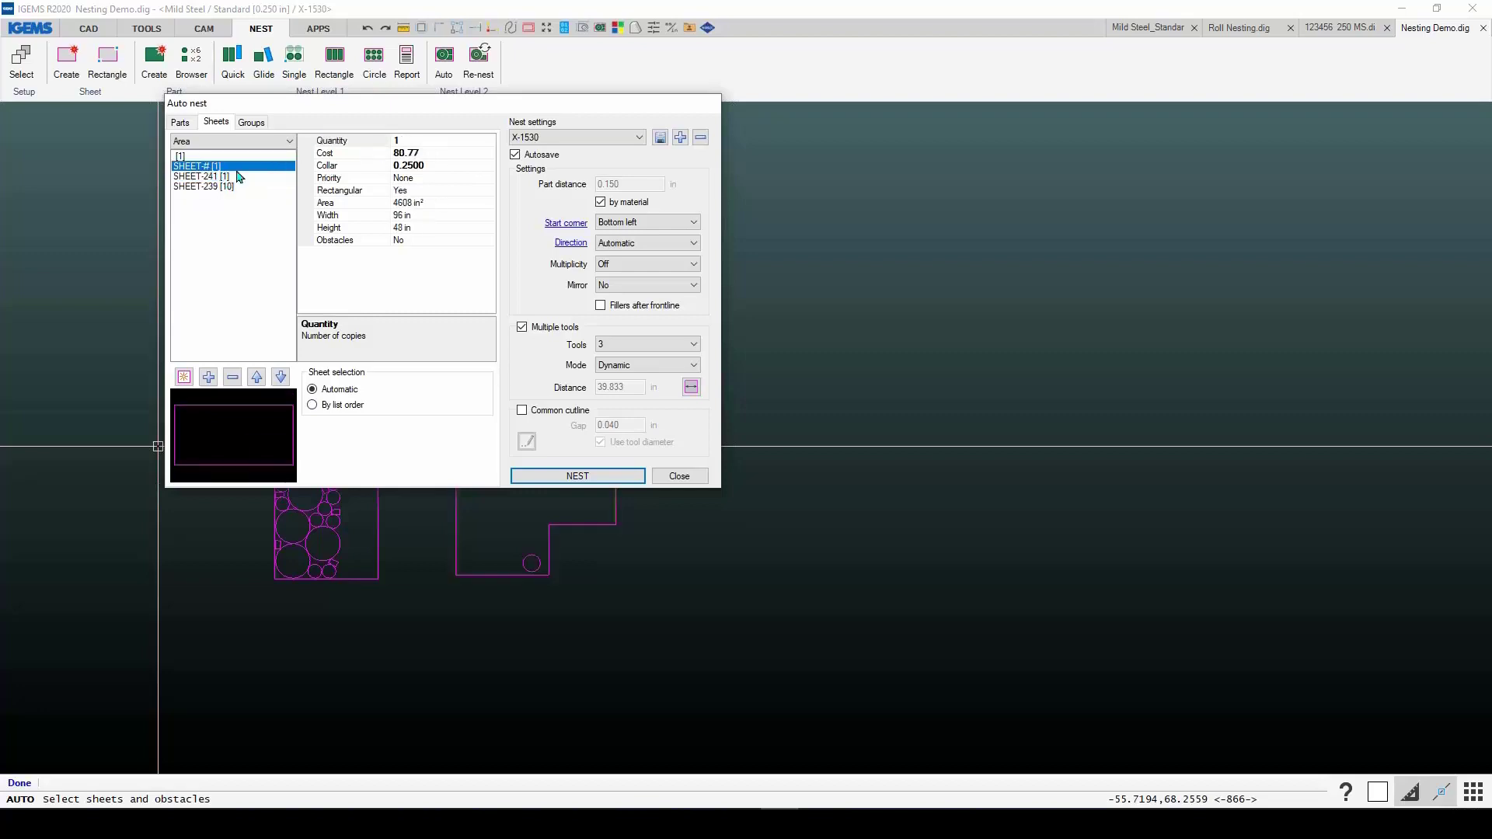
left_click(226, 166)
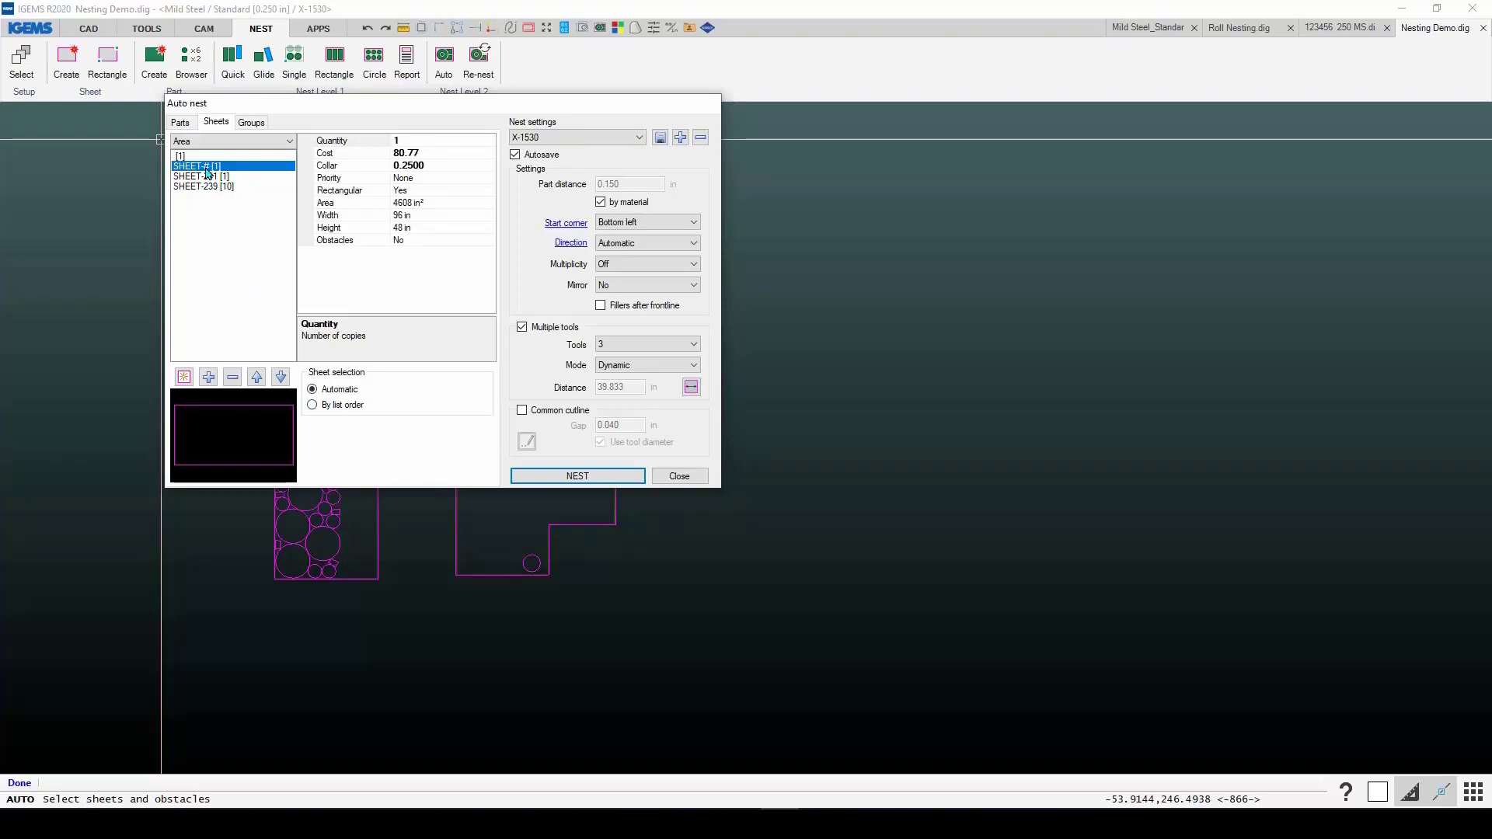
Step: Look over the group settings and the available nest settings profiles, keeping X-1530 selected
left_click(244, 126)
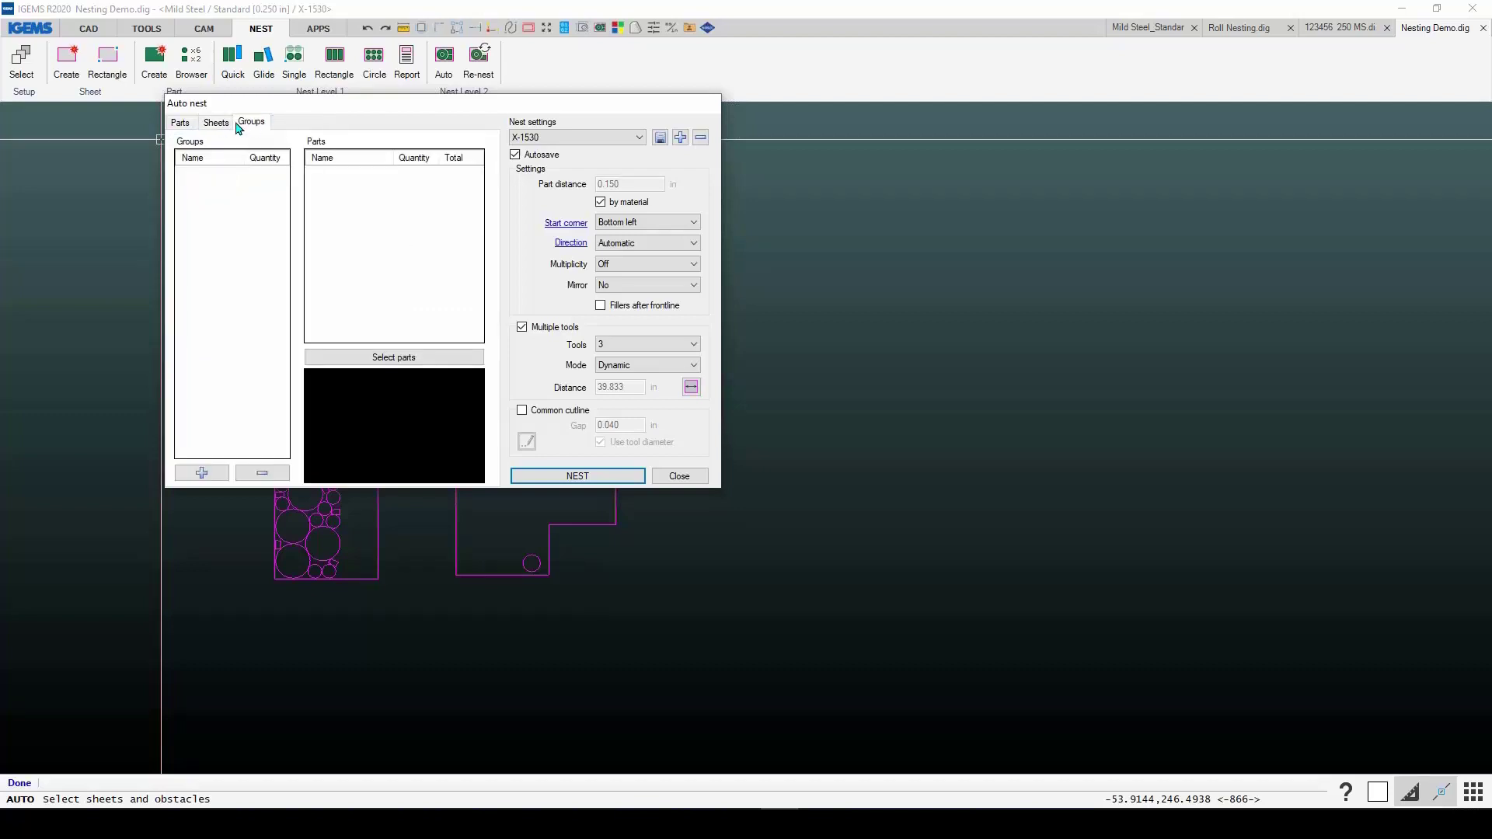
left_click(216, 123)
left_click(181, 124)
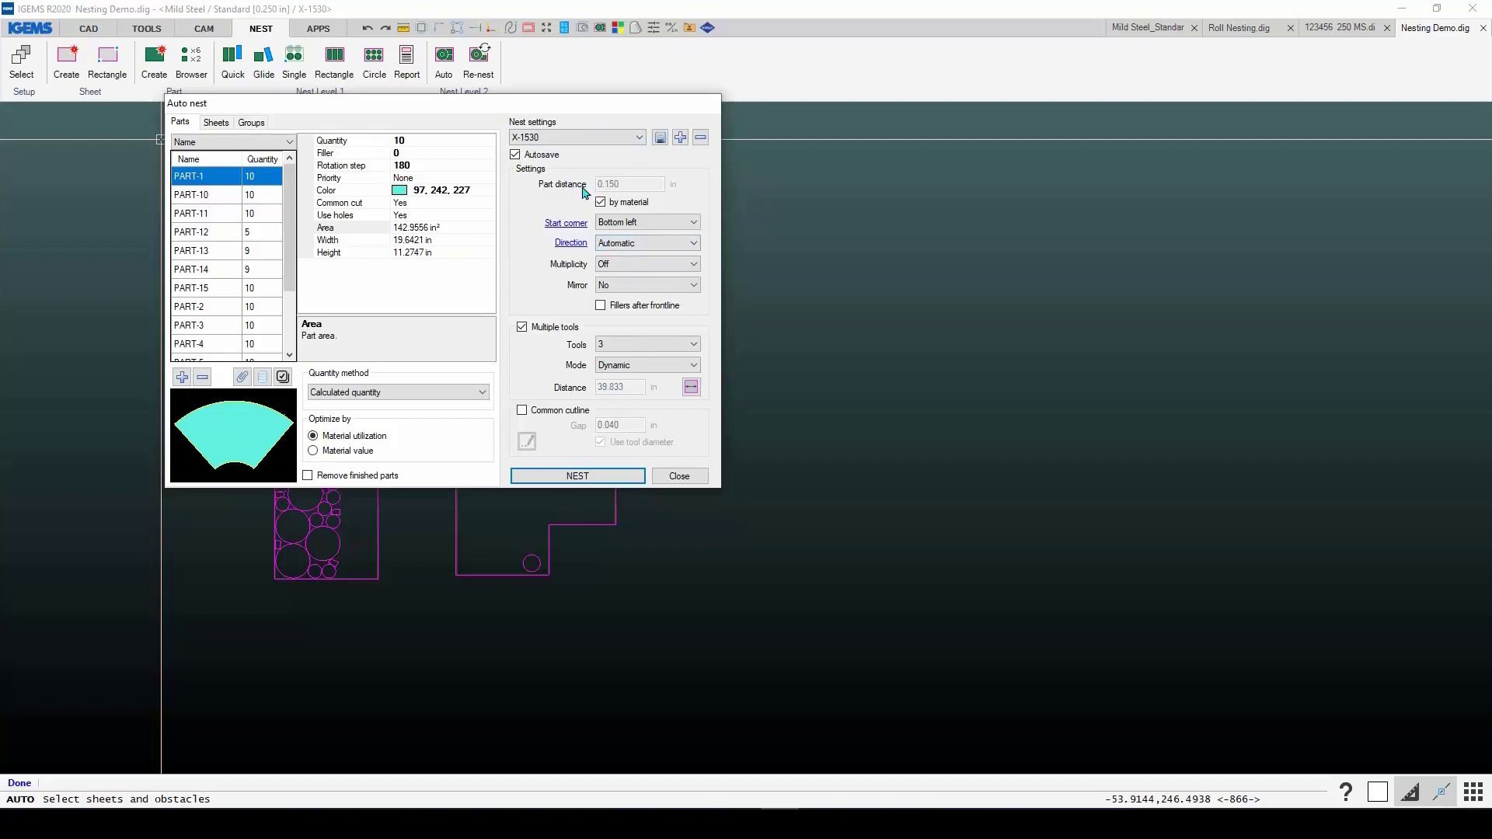
left_click(559, 140)
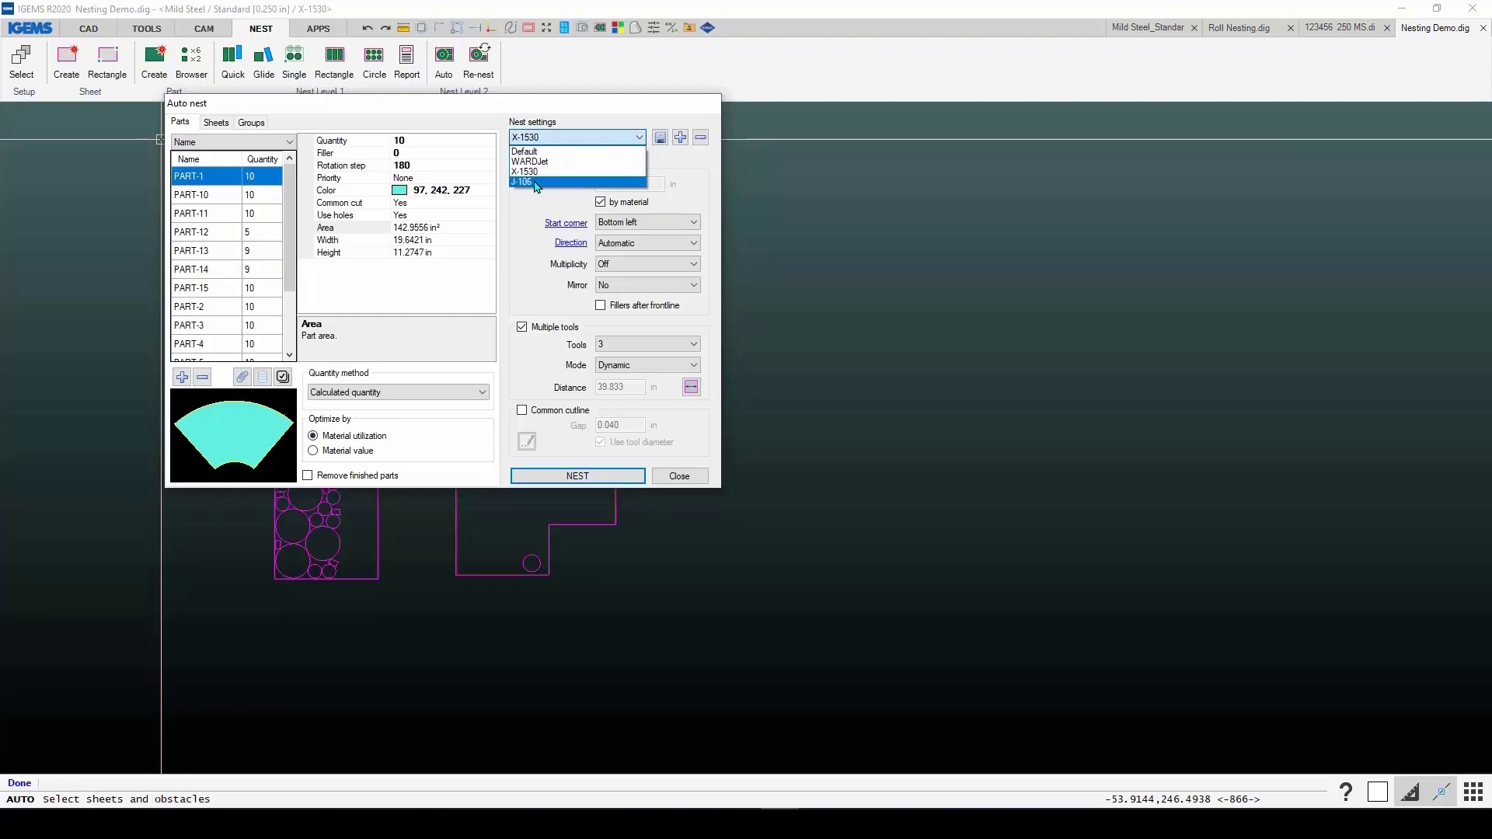
left_click(539, 172)
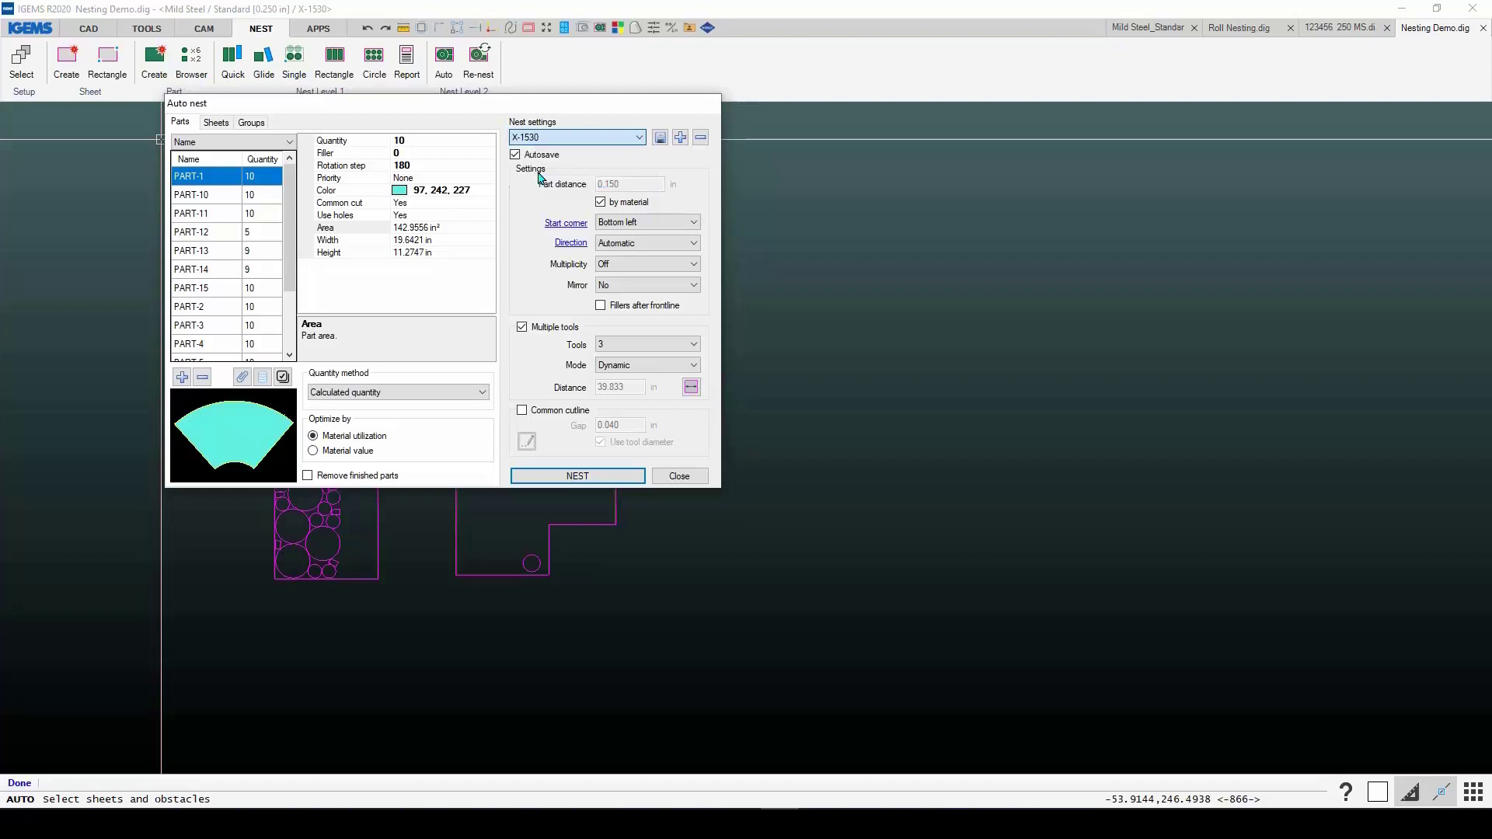
left_click(599, 140)
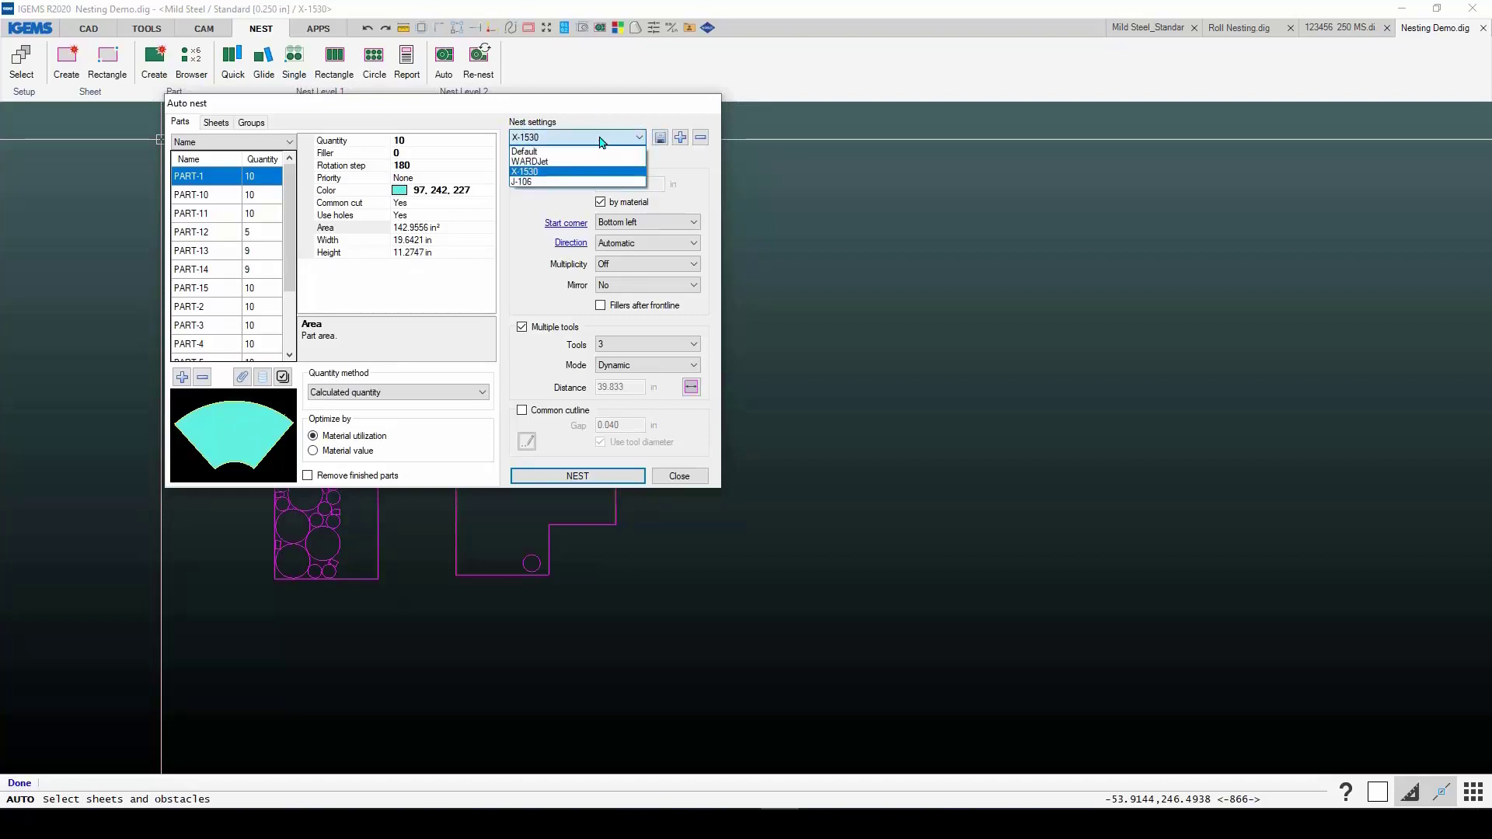
left_click(599, 140)
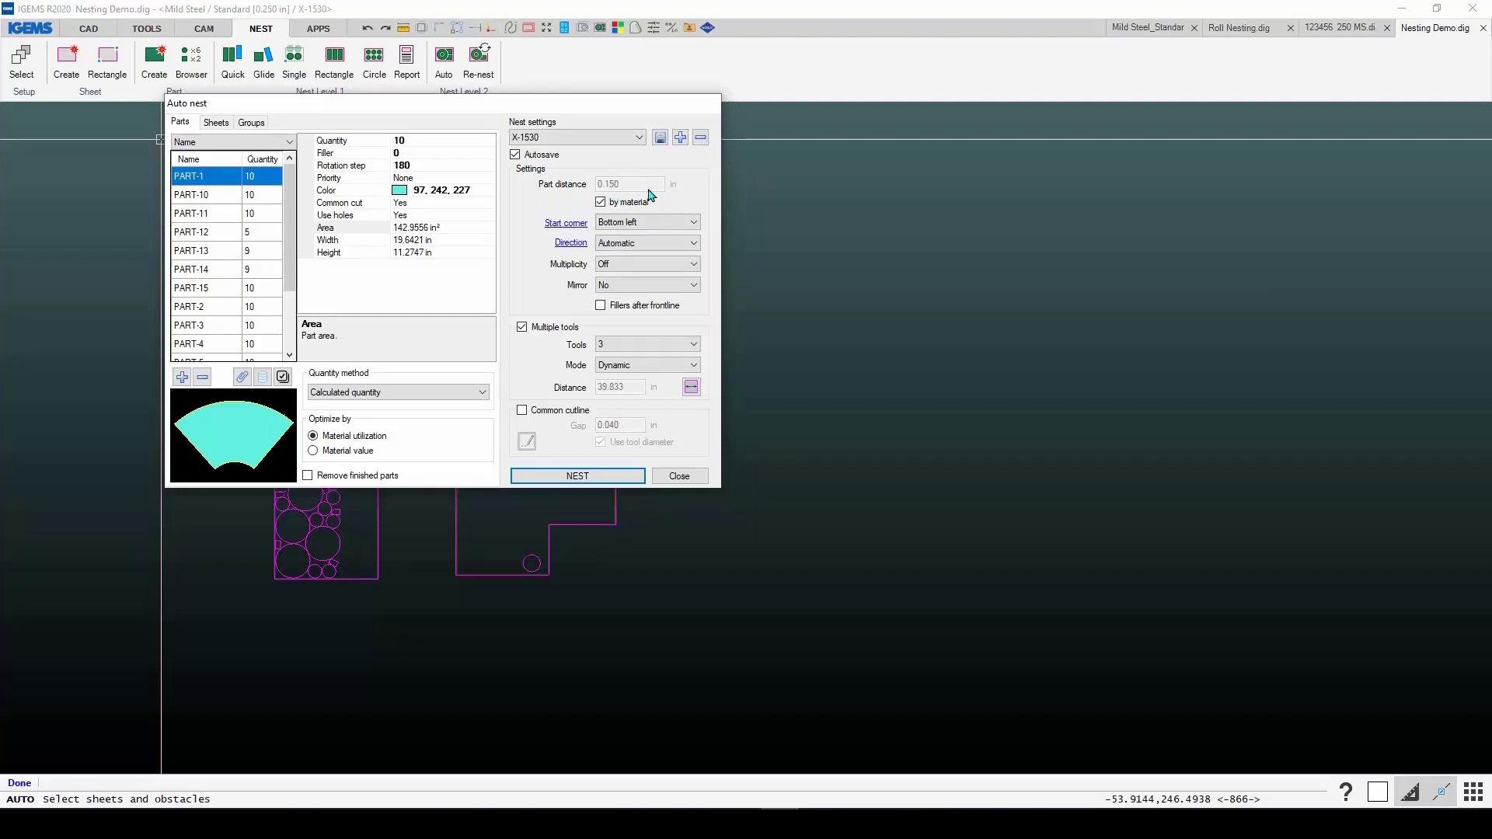
Step: Review the part distance by material, start corner, direction, multiplicity, mirror and multiple tools options of the X-1530 nest settings
left_click(601, 202)
left_click(601, 202)
left_click(665, 222)
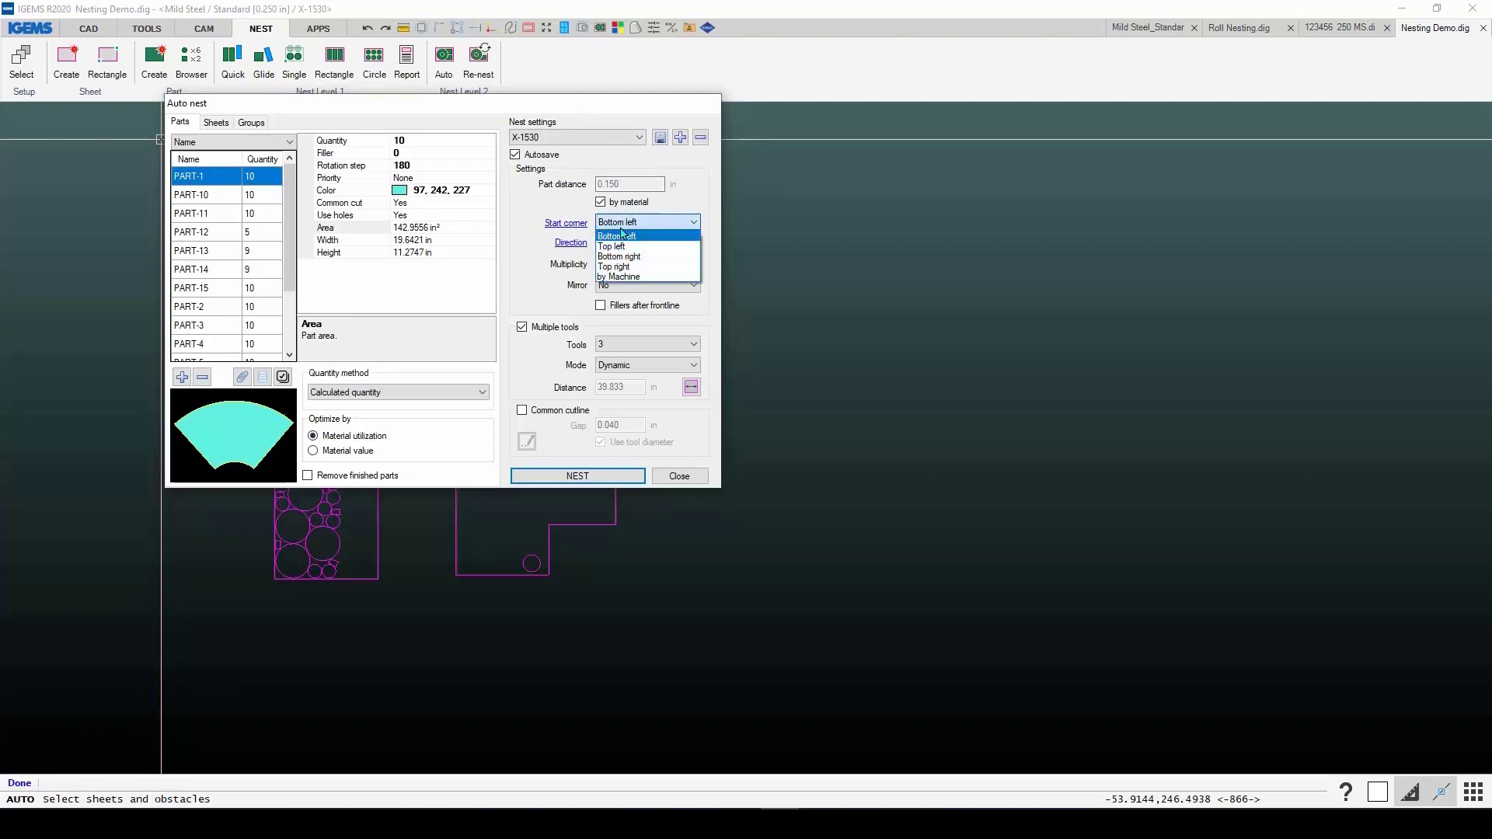
left_click(634, 236)
left_click(630, 241)
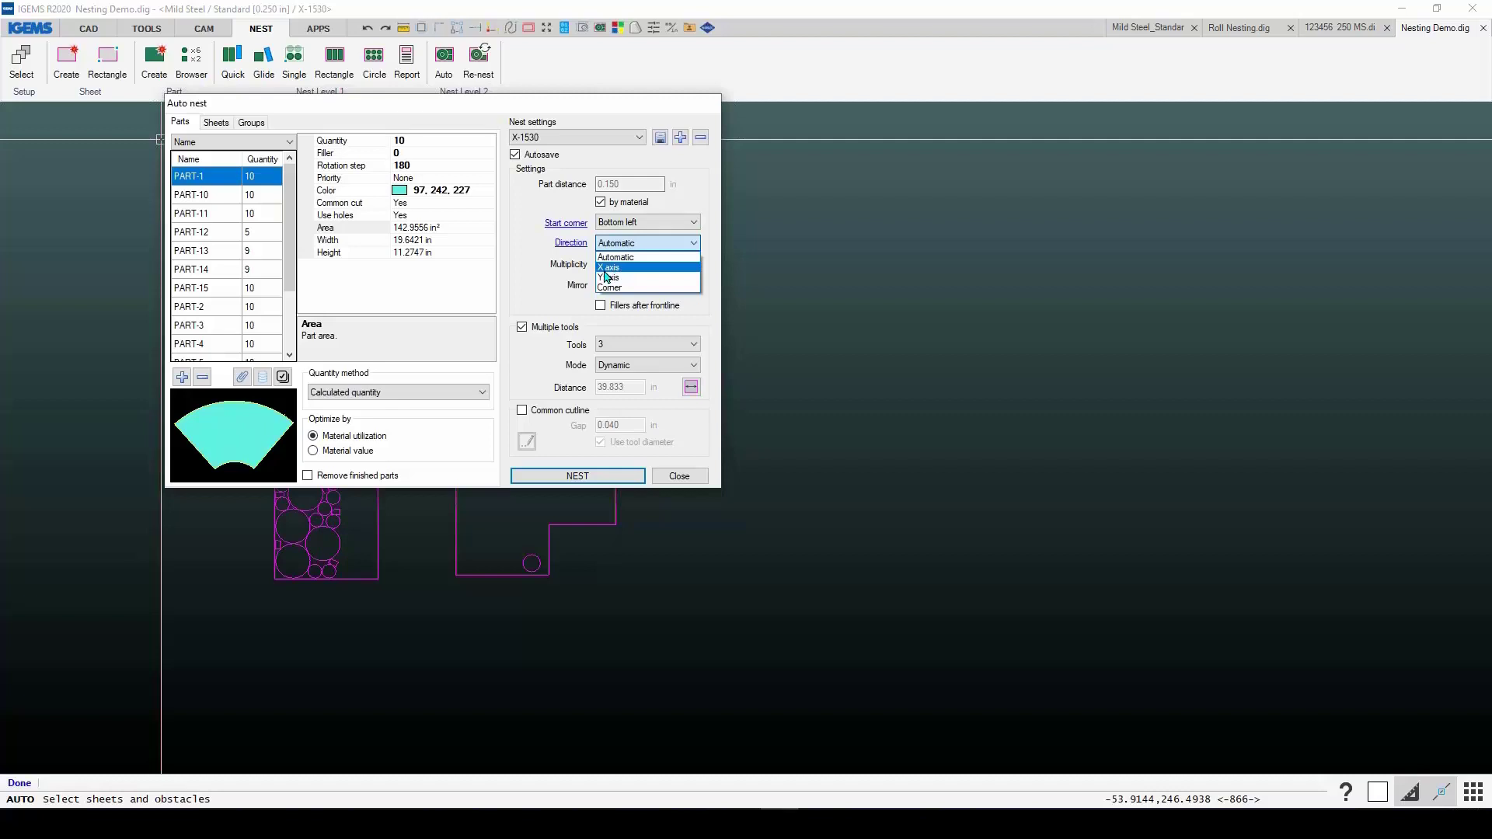
left_click(626, 257)
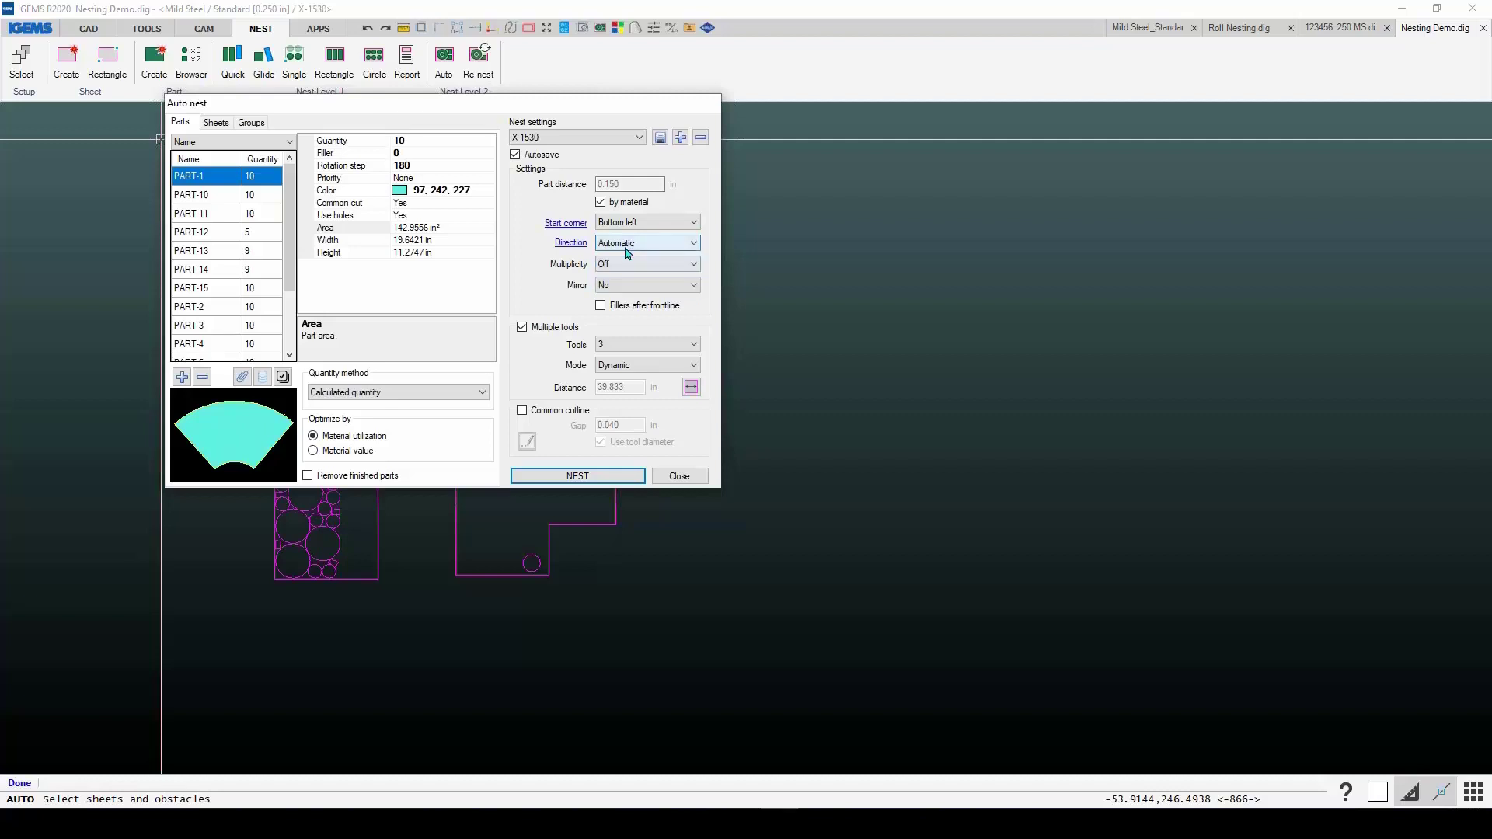
left_click(621, 268)
left_click(620, 272)
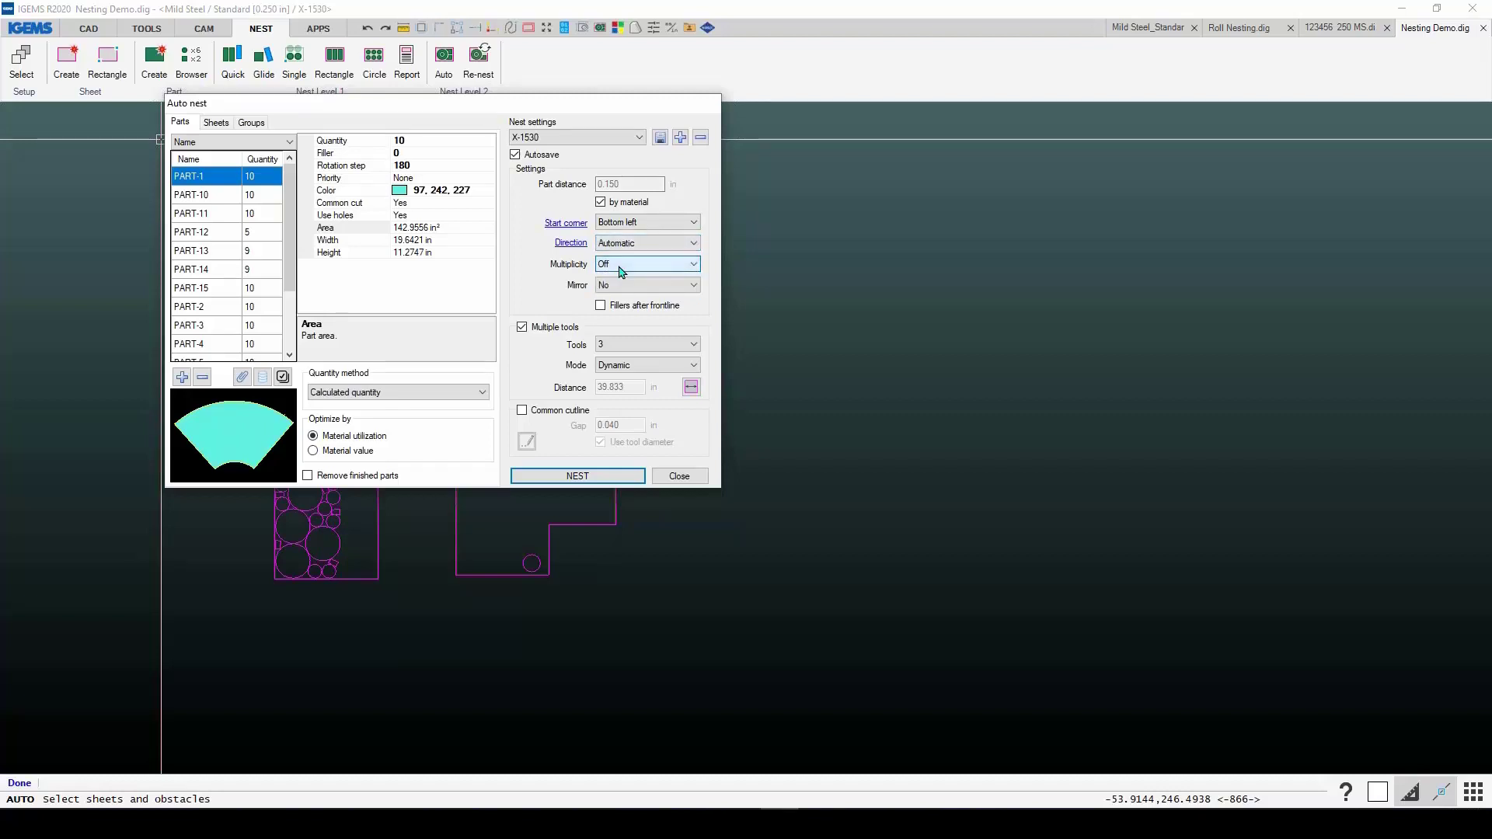
left_click(620, 287)
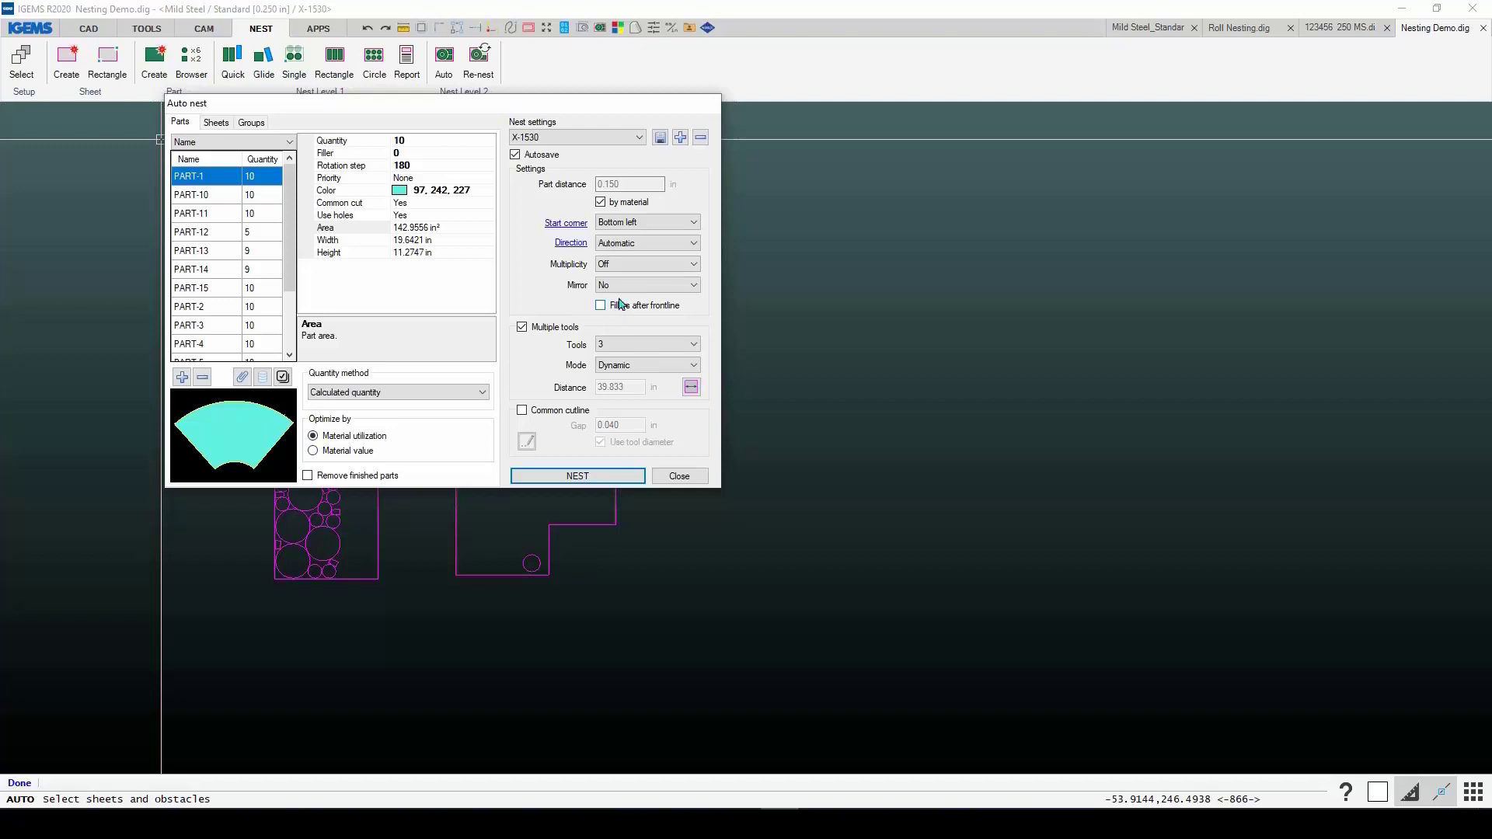
left_click(548, 332)
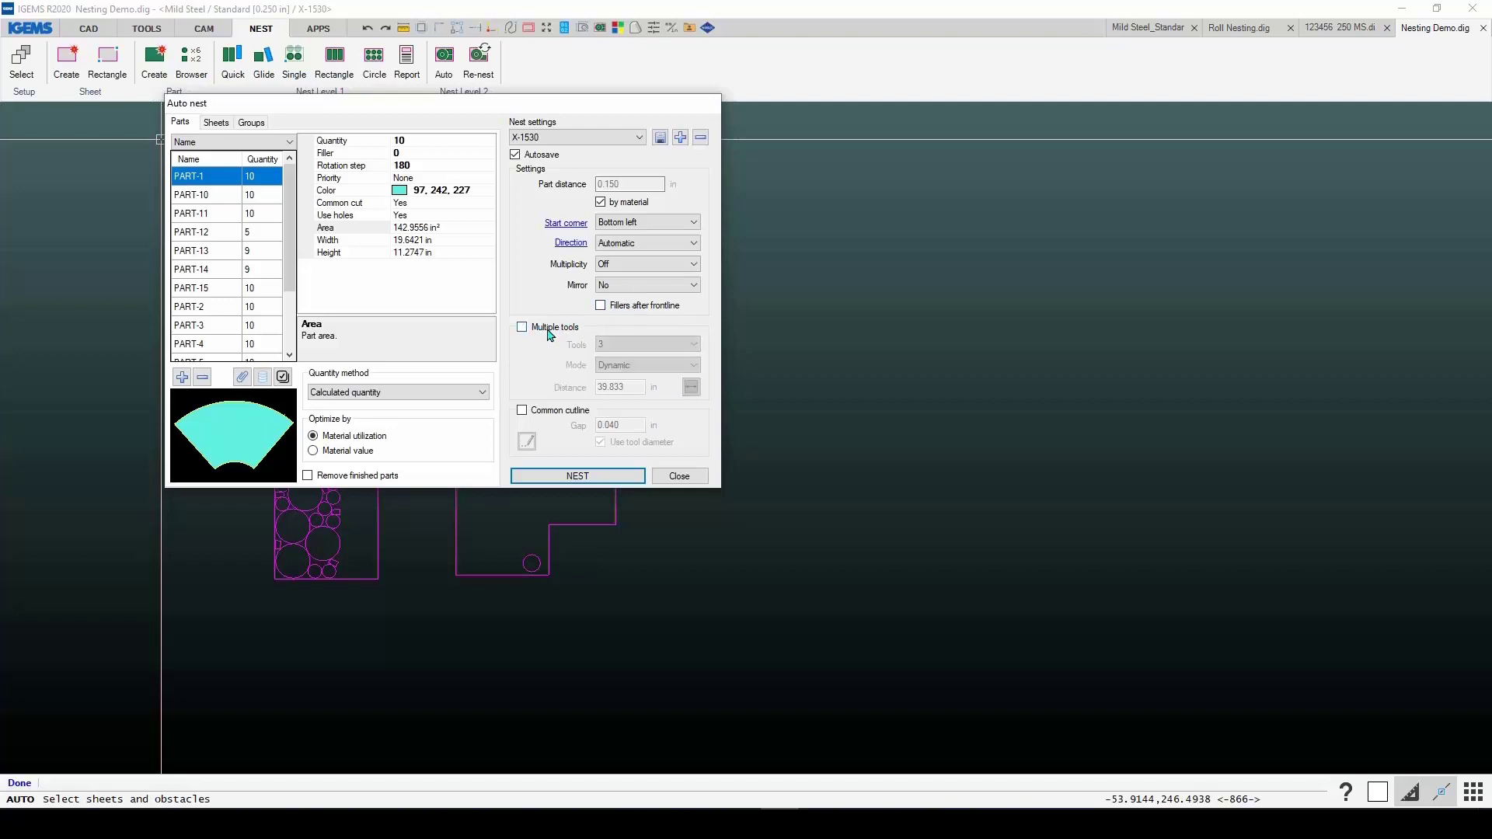
left_click(548, 334)
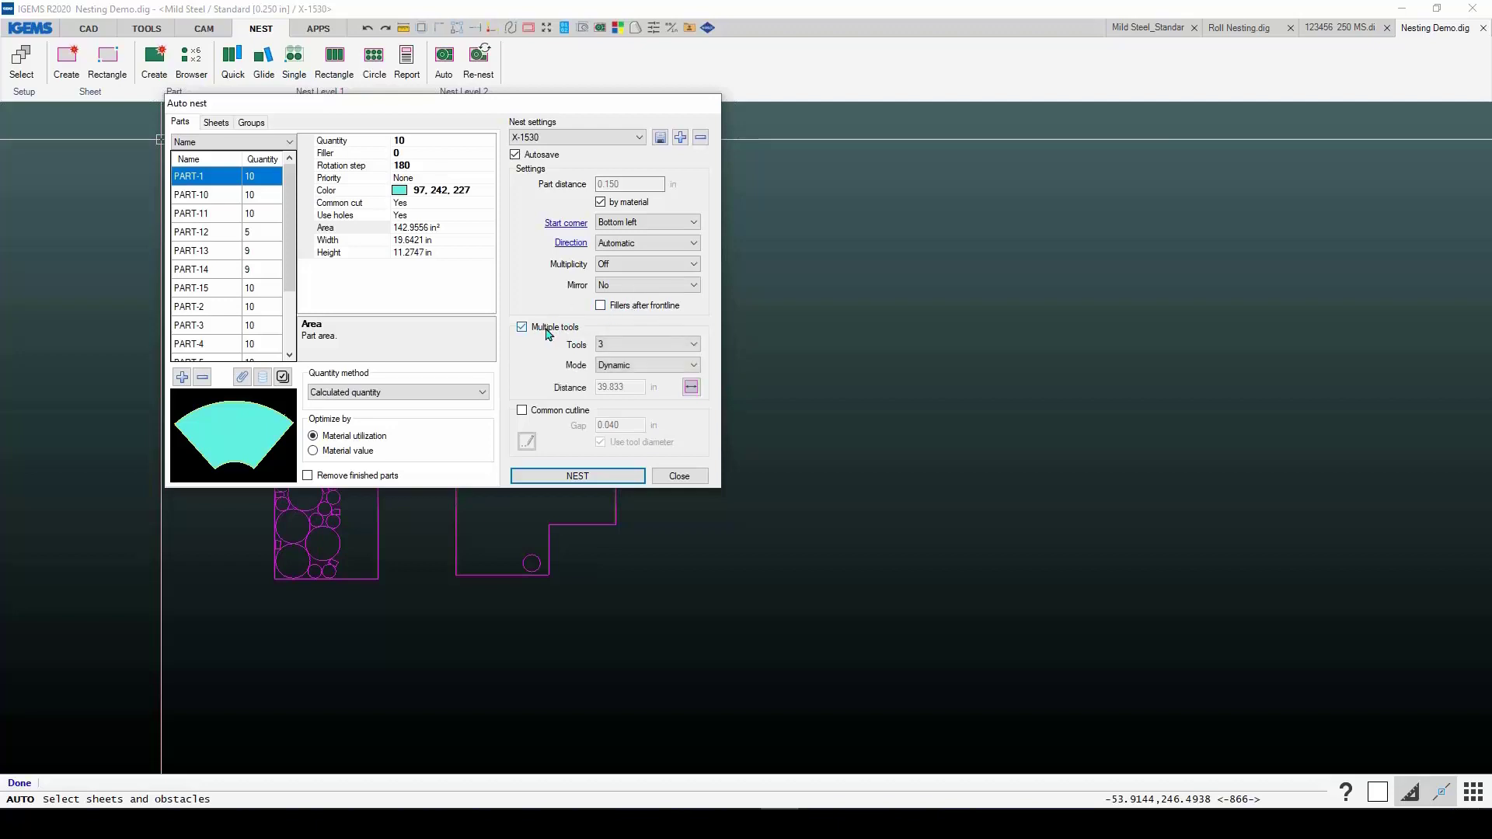
Step: Check the number-of-tools options, keeping 3, and turn off Multiple tools in the X-1530 nest settings
left_click(692, 348)
left_click(609, 350)
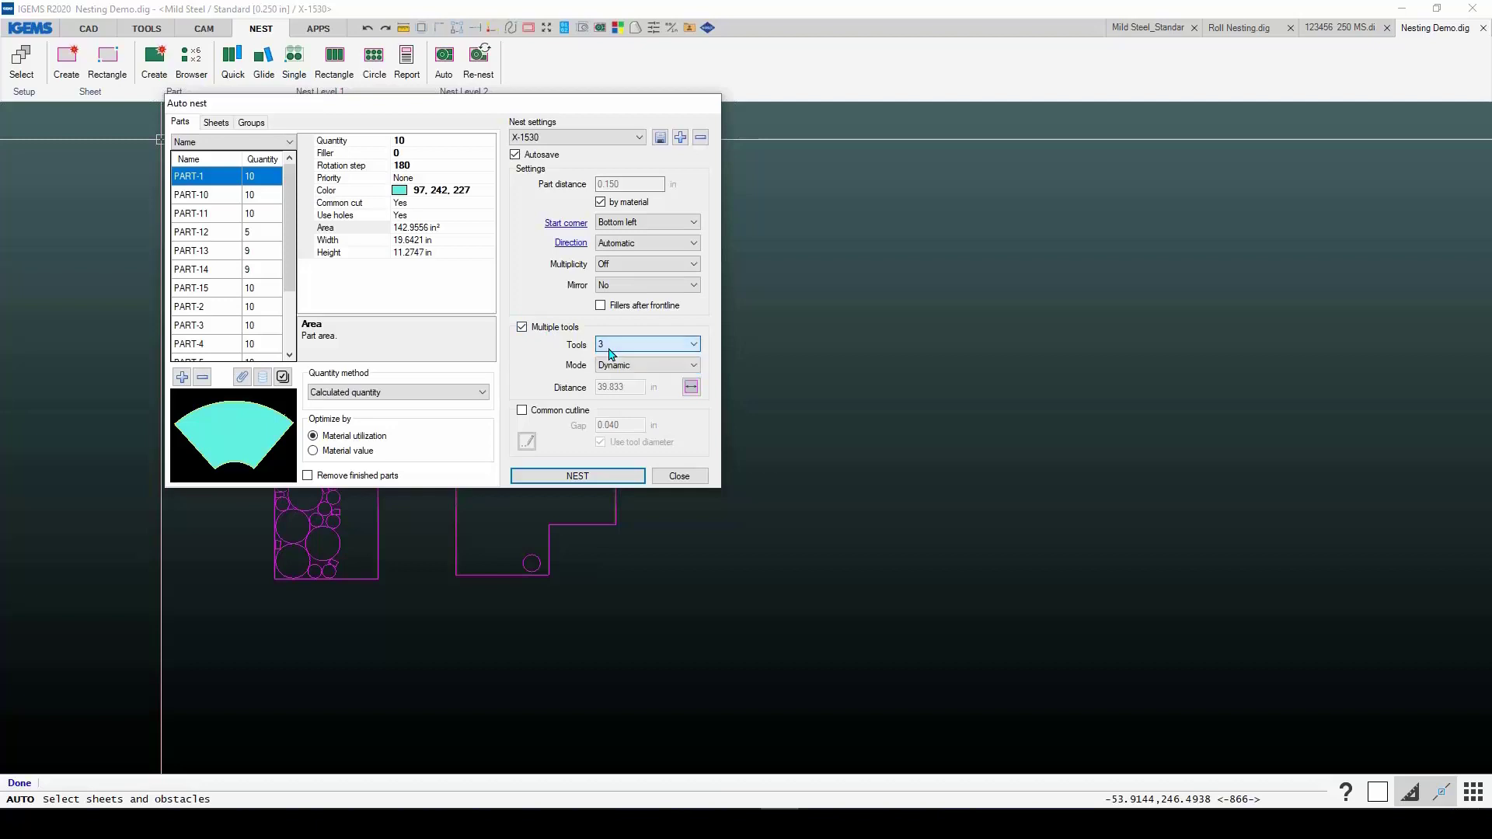
left_click(568, 333)
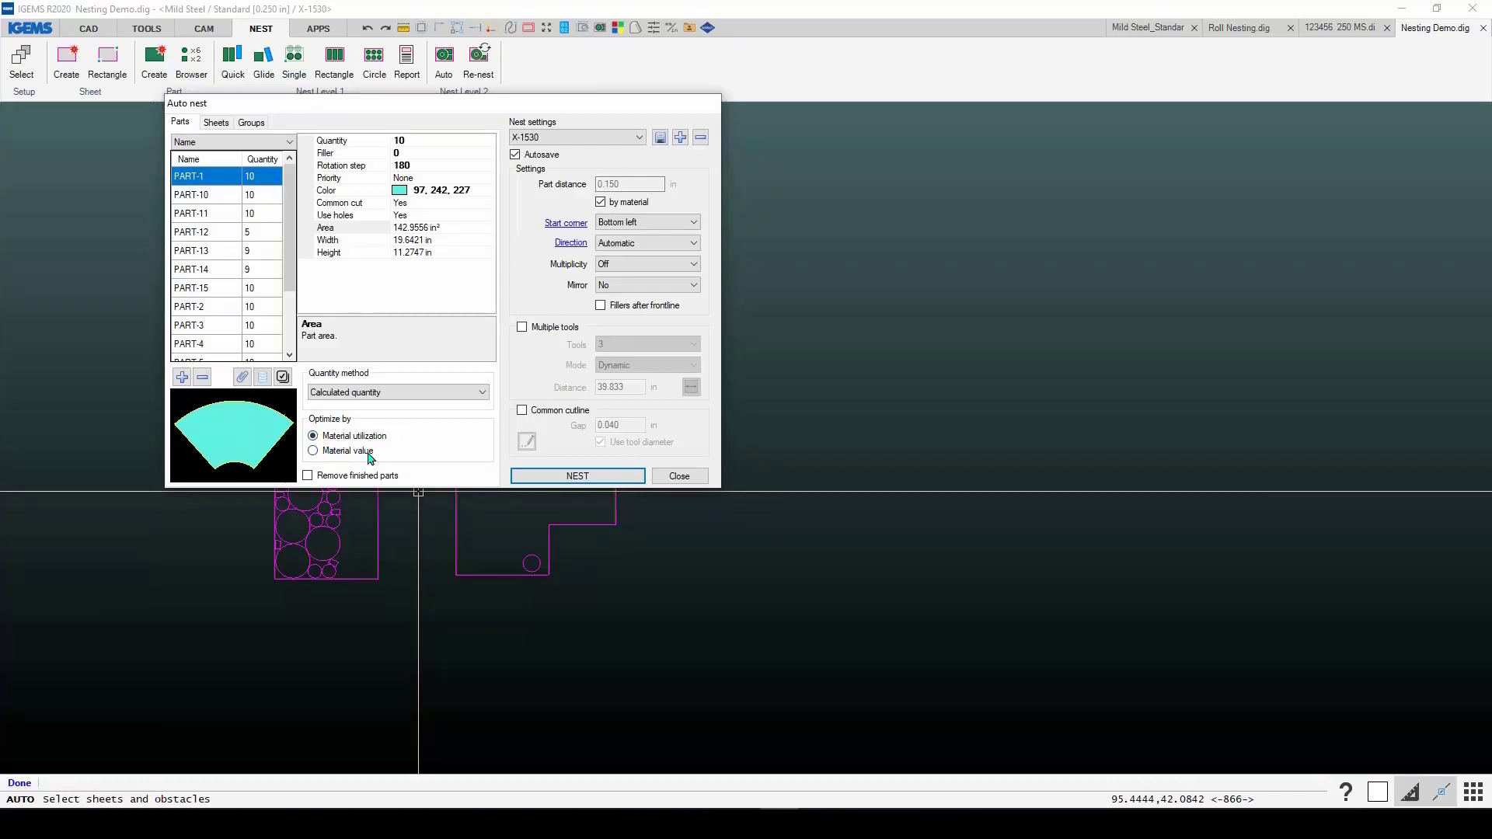
Step: Review the sheets and groups once more, along with the quantity, optimization and remove finished parts options
left_click(216, 123)
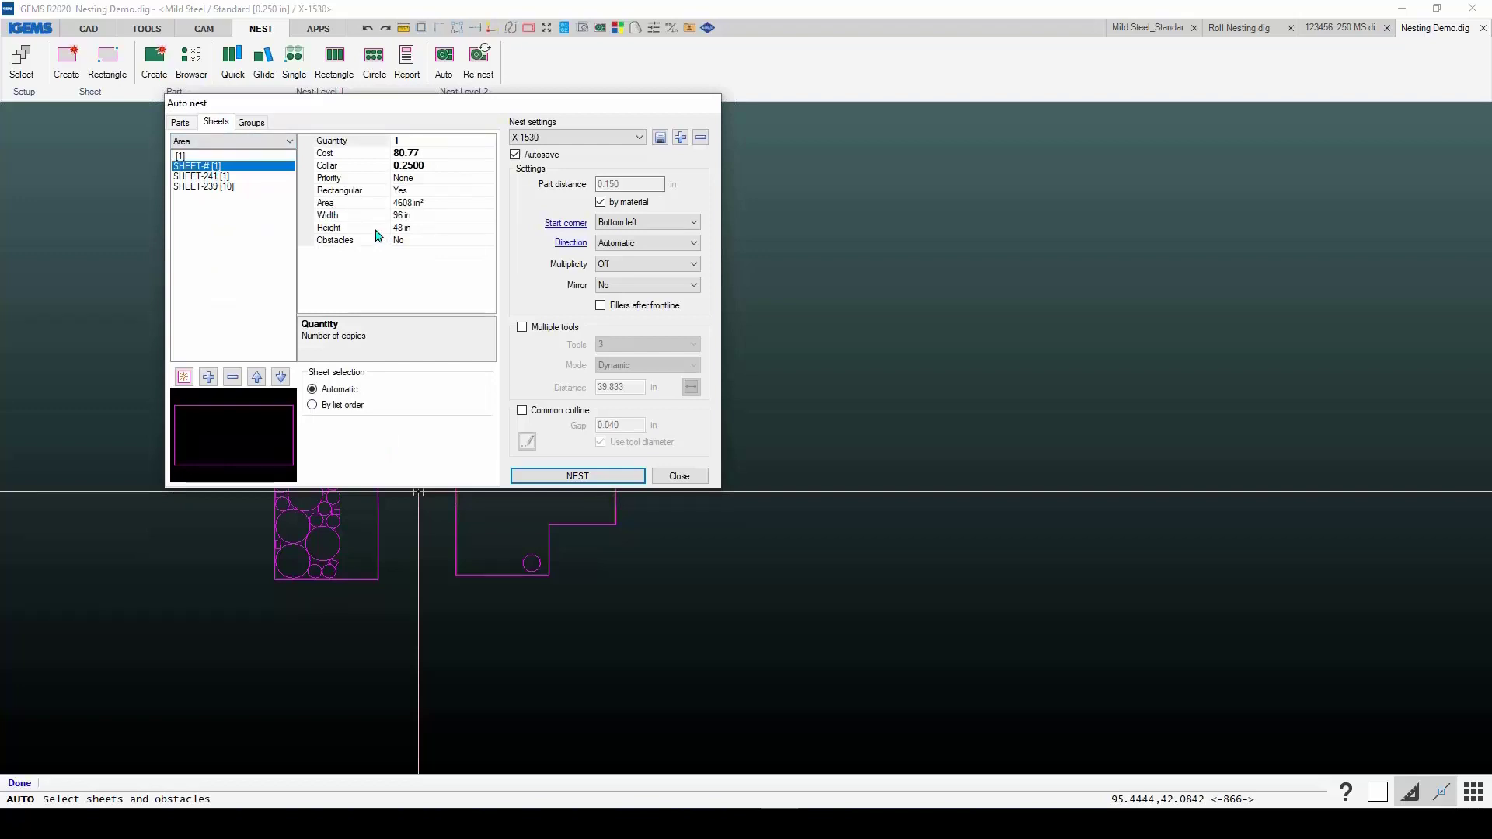
left_click(243, 123)
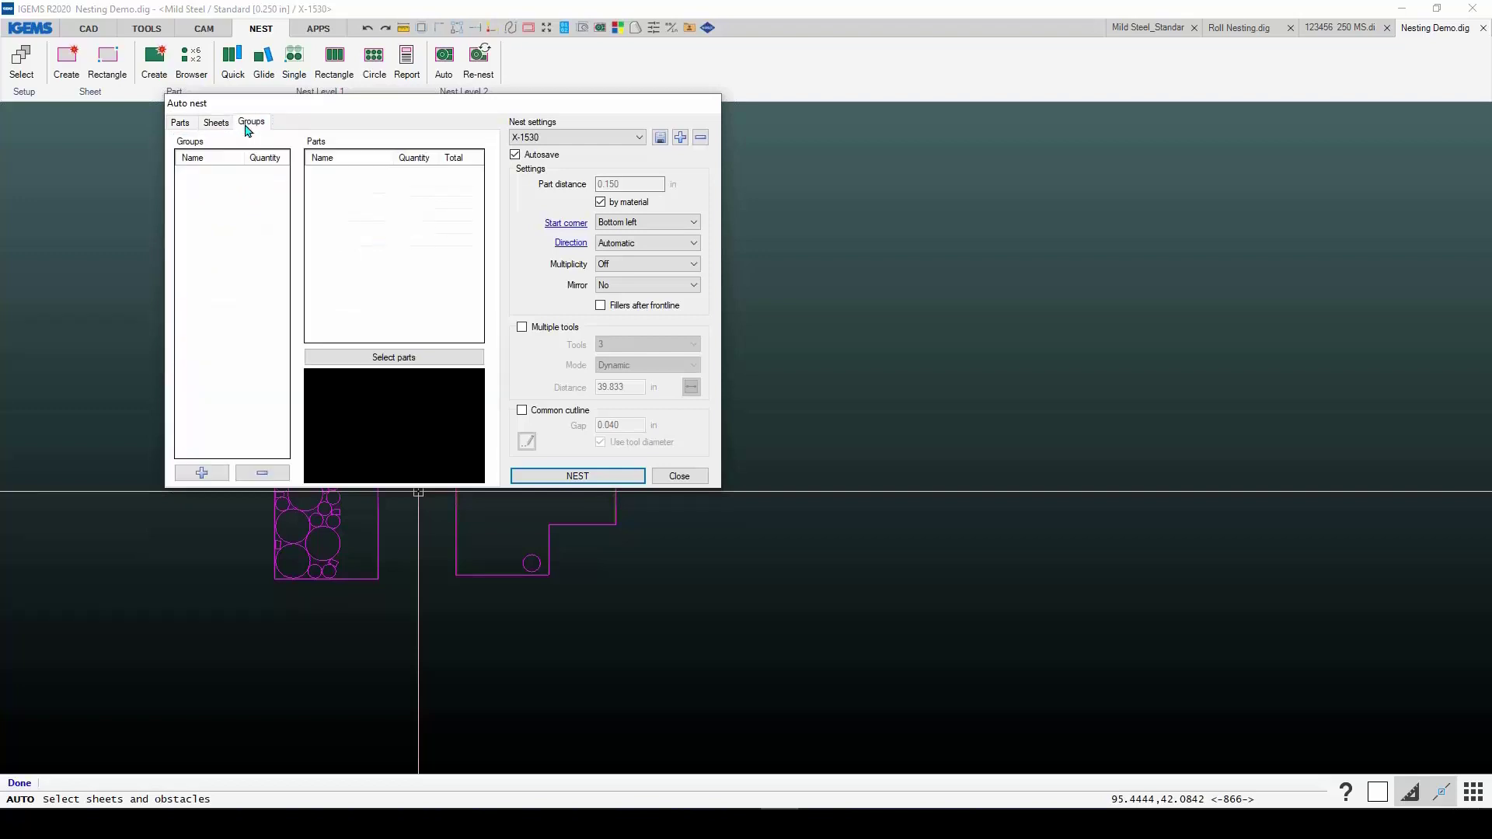
left_click(184, 124)
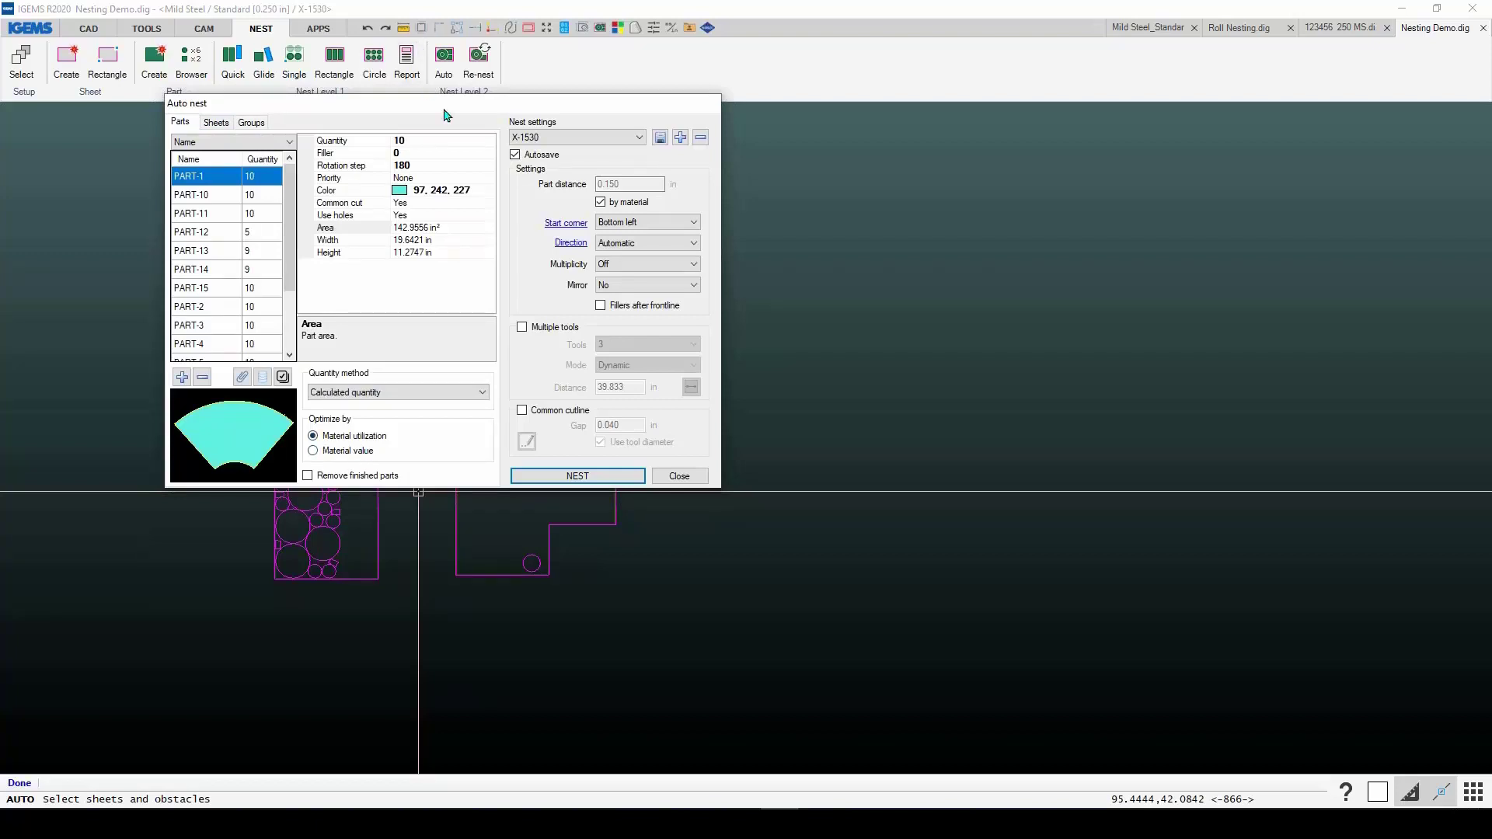
left_click_drag(442, 108, 754, 124)
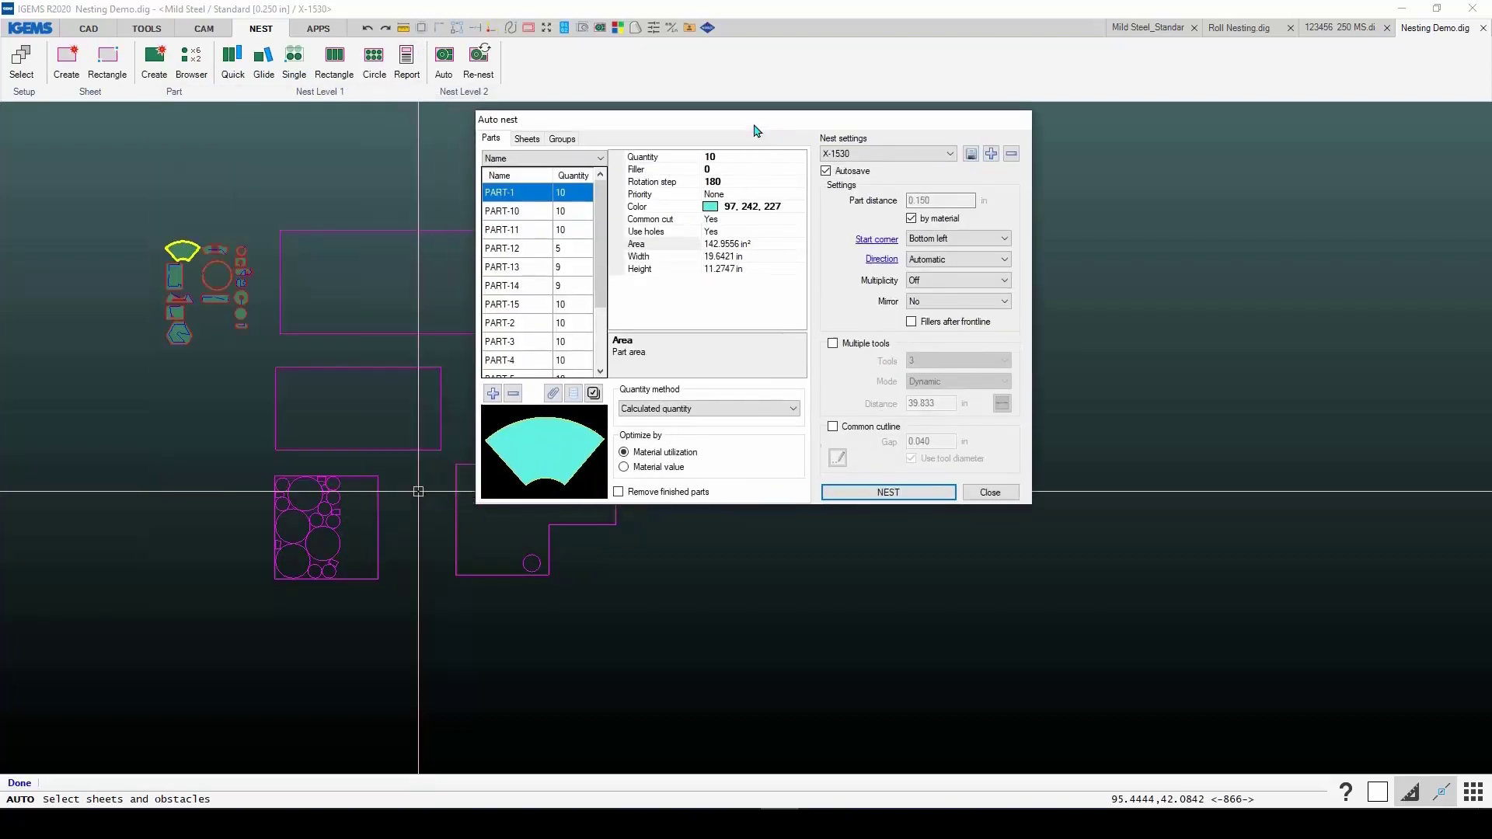
left_click(618, 492)
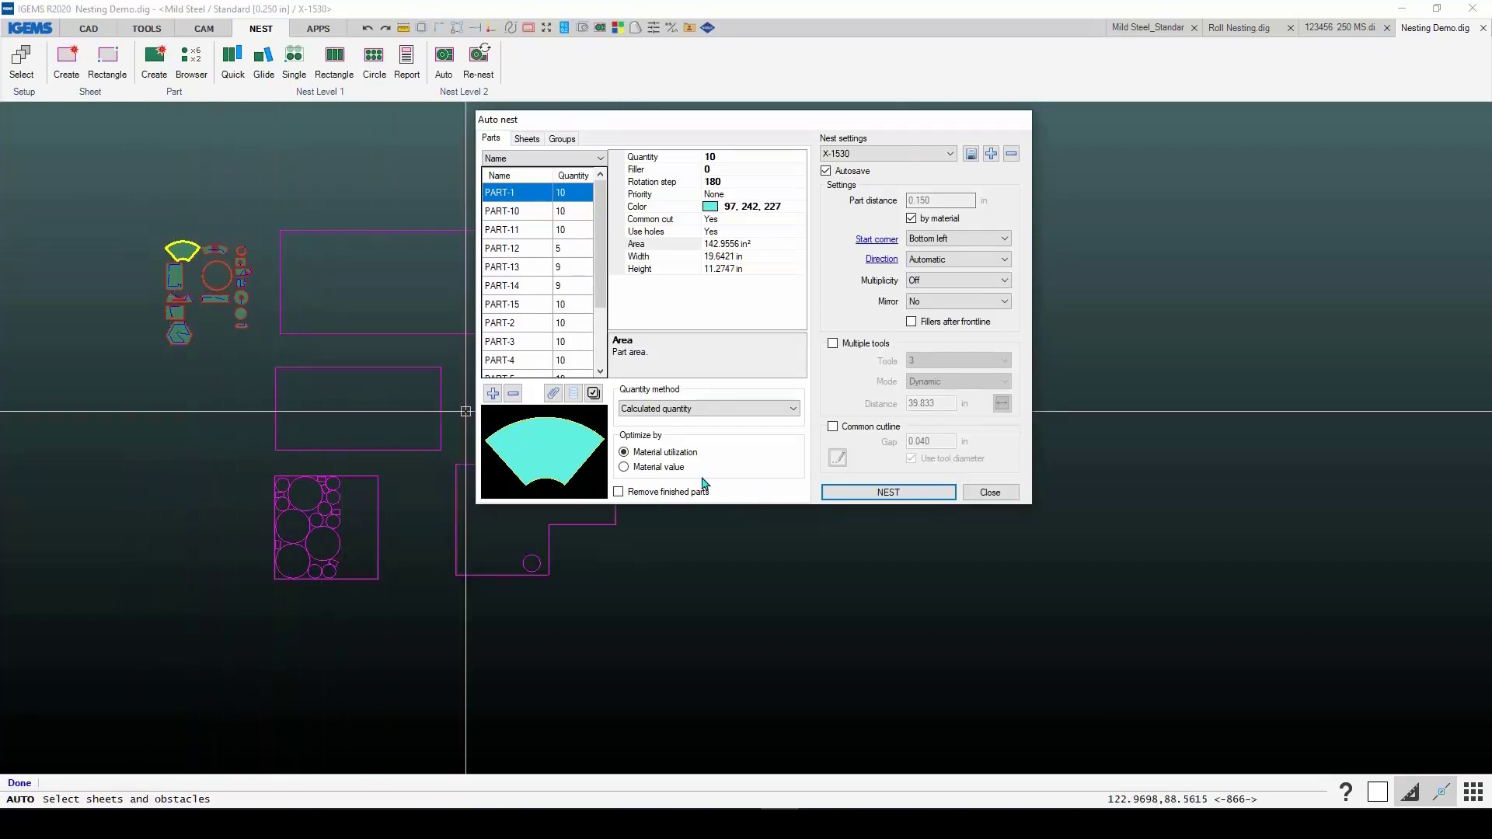
Step: Run the automatic nest of the parts on all the selected sheets with the X-1530 settings
left_click_drag(673, 120, 585, 96)
left_click(810, 465)
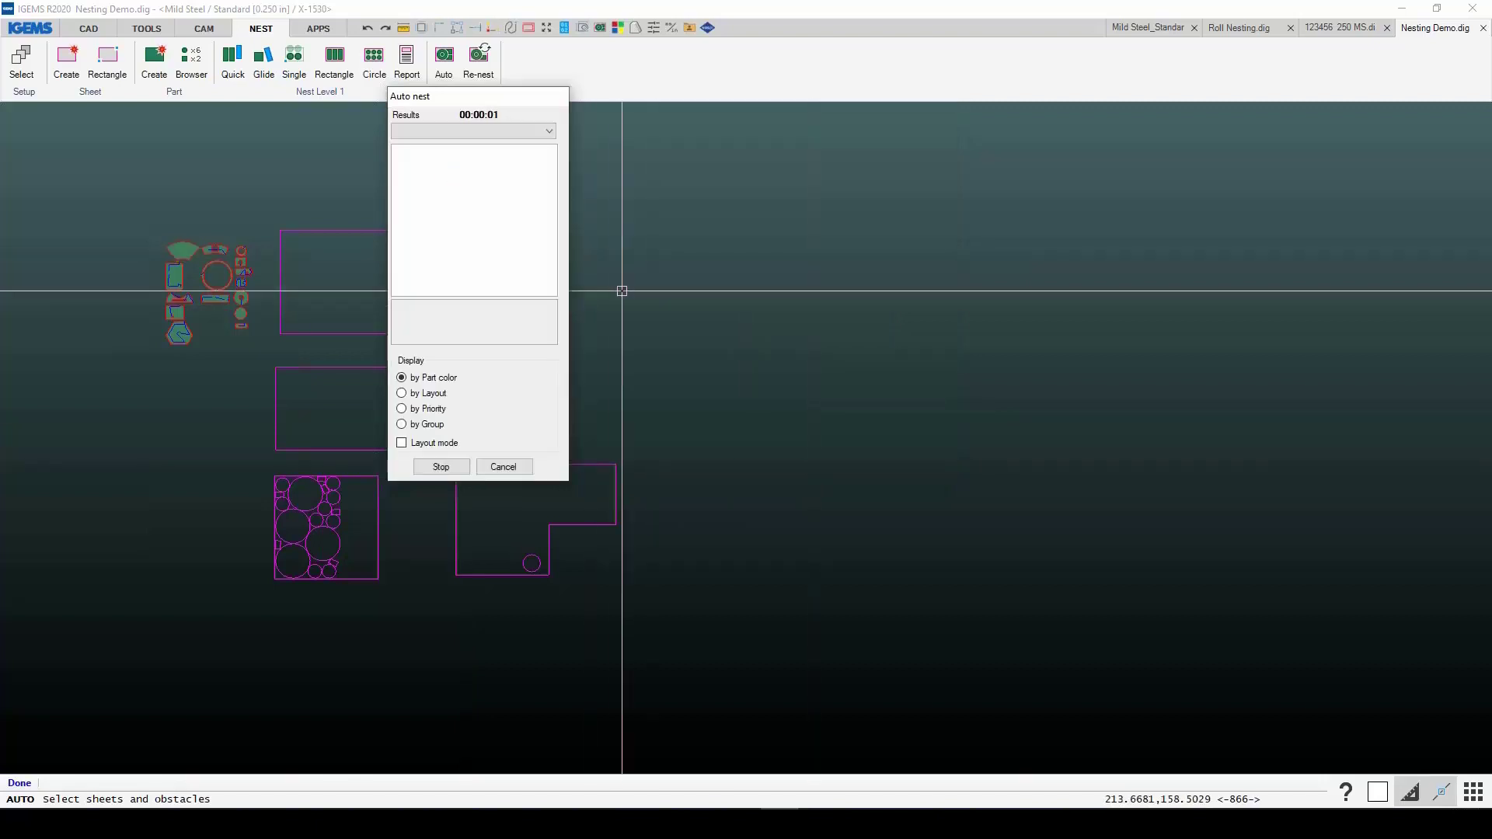
left_click_drag(464, 102, 1020, 227)
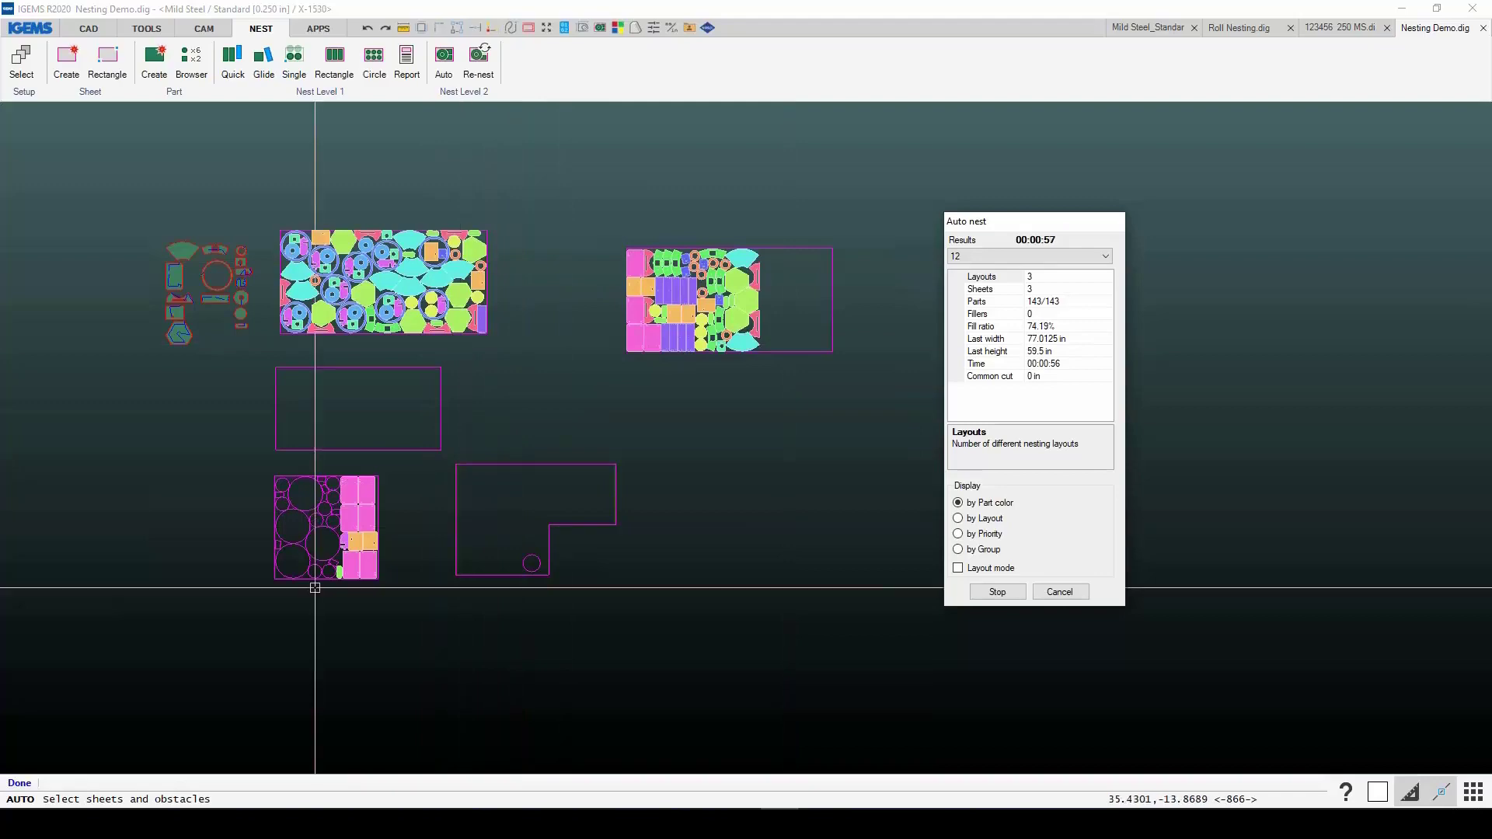
Step: Examine the nested layouts on the scrap and full sheets, the unused L-shaped sheet and the result statistics
scroll(344, 554, "up", 5)
scroll(386, 505, "up", 3)
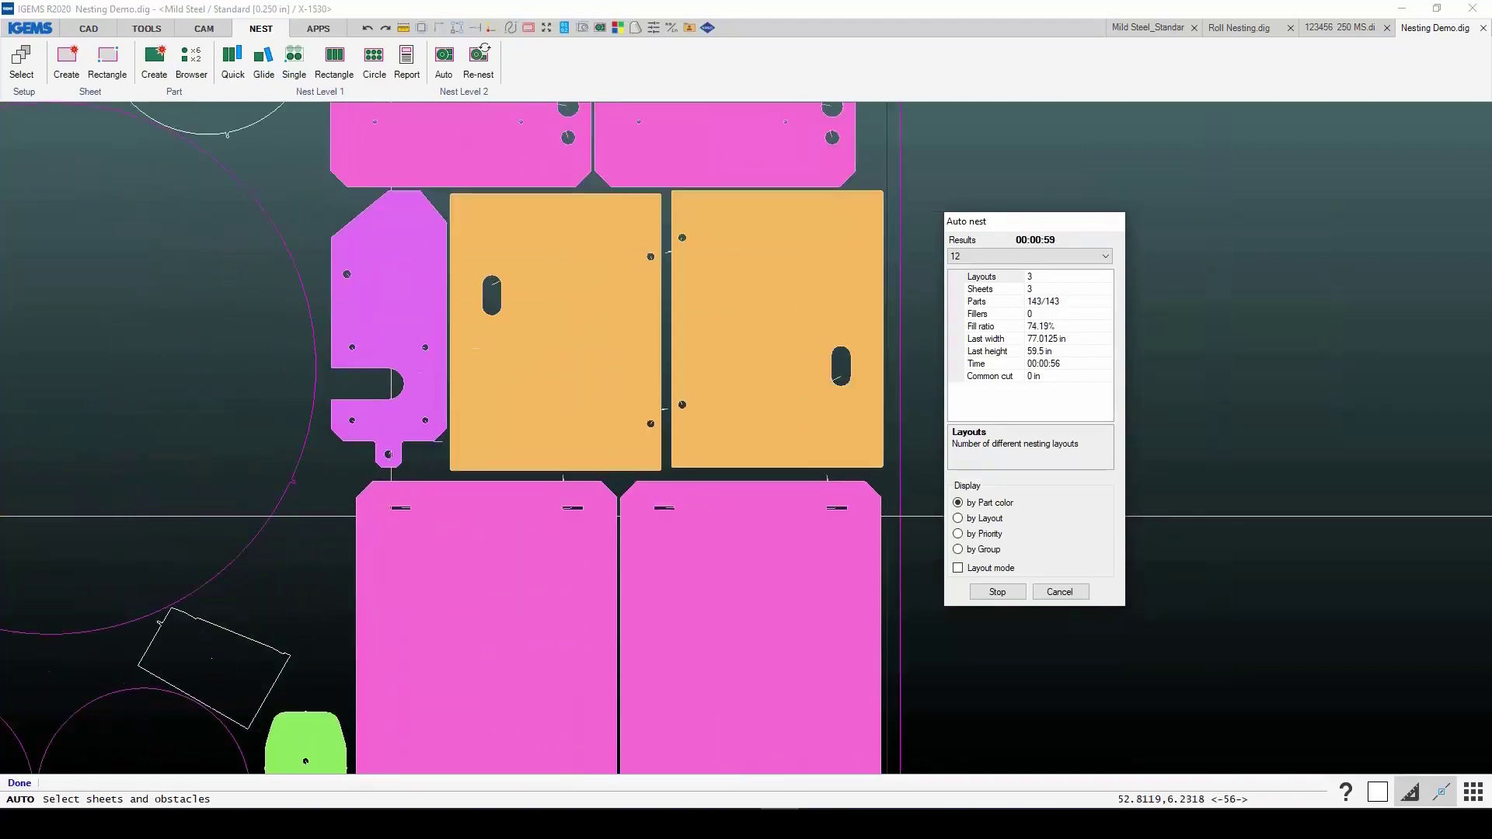
scroll(390, 645, "down", 6)
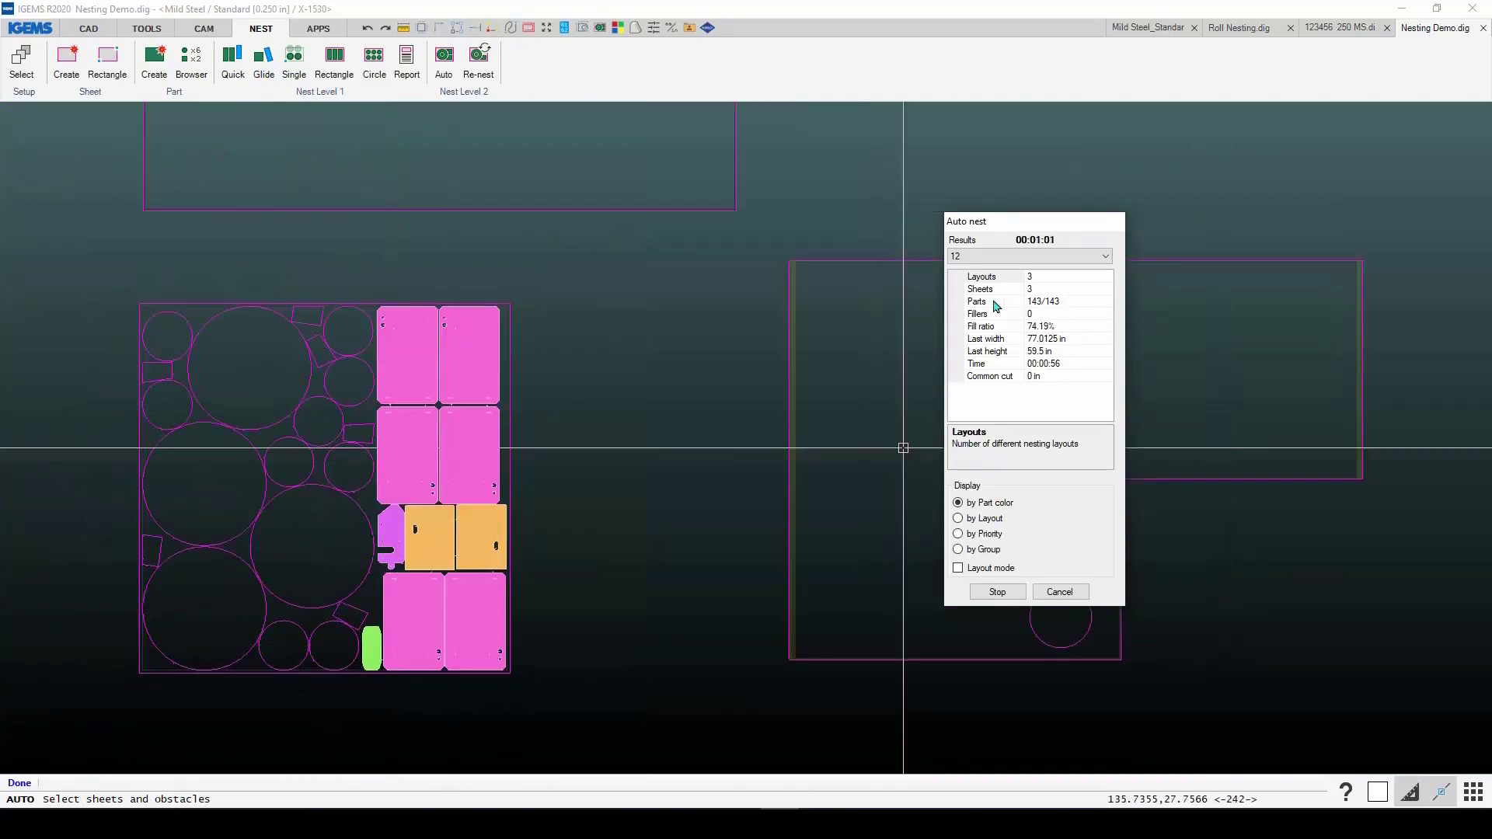
left_click_drag(1009, 225, 459, 209)
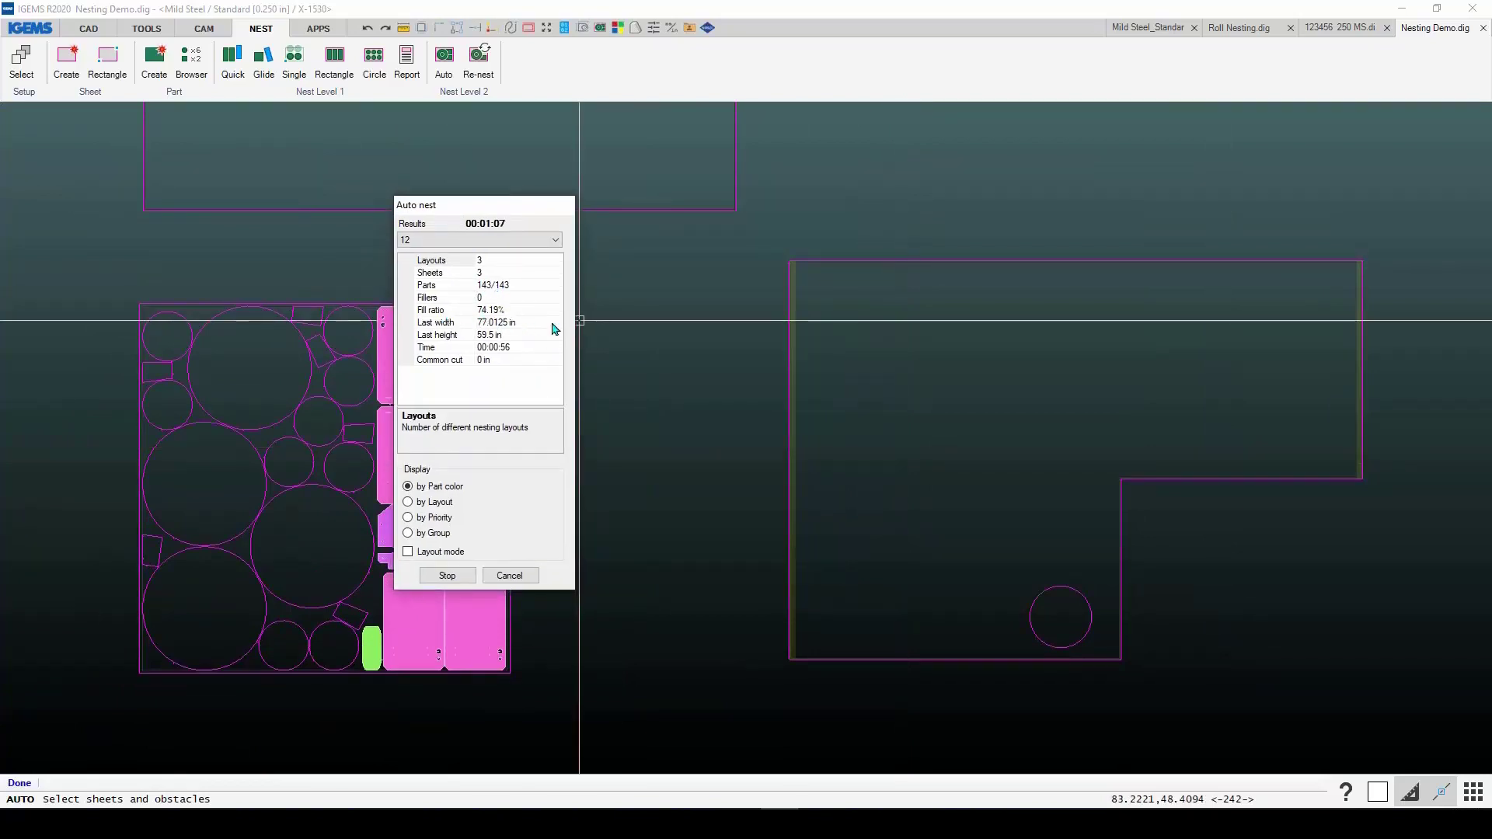
scroll(616, 354, "down", 3)
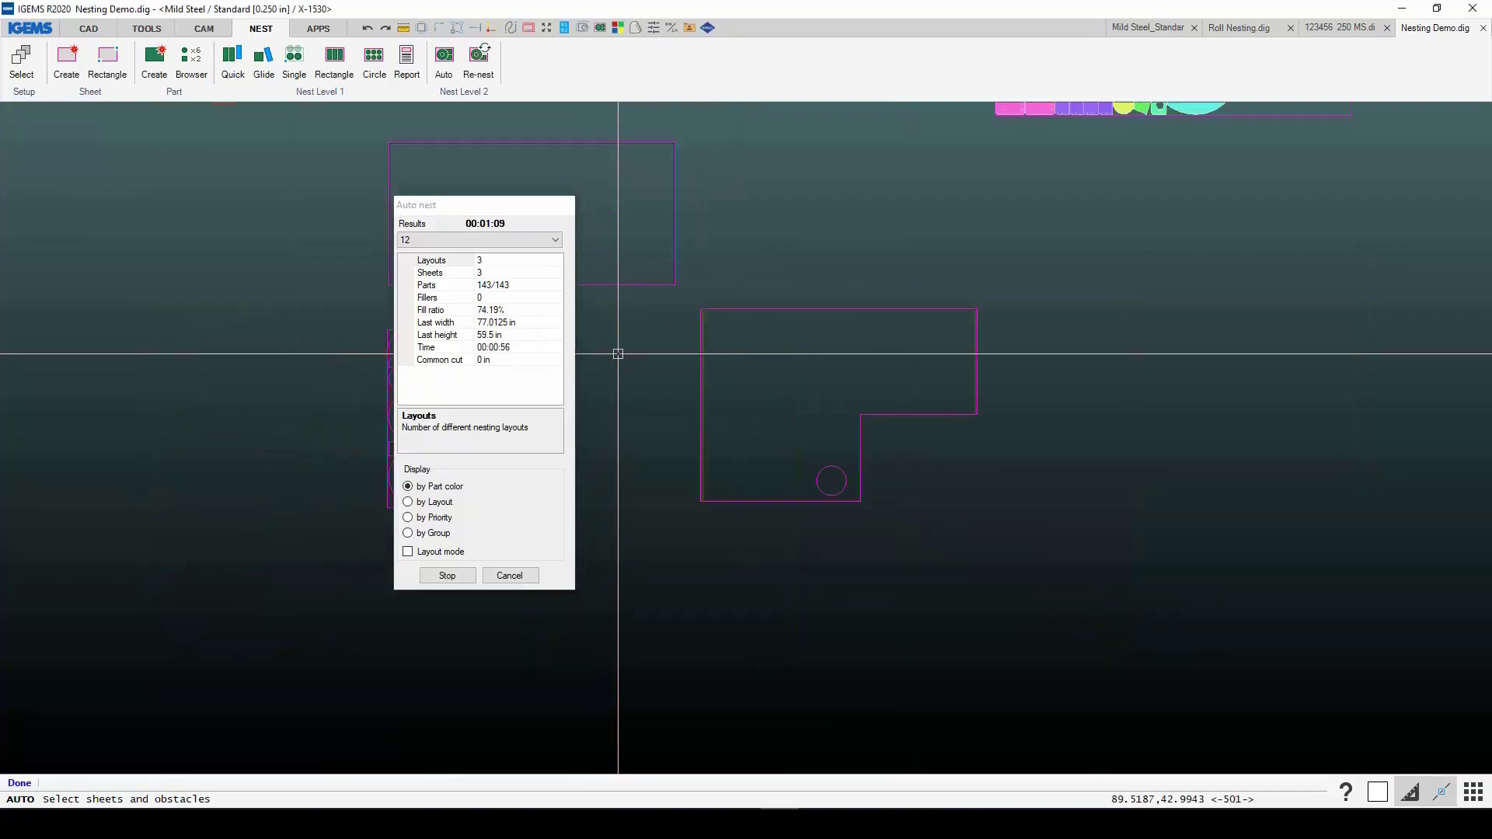
scroll(626, 356, "down", 3)
middle_click_drag(632, 362, 789, 476)
left_click_drag(450, 206, 251, 238)
middle_click_drag(803, 333, 781, 333)
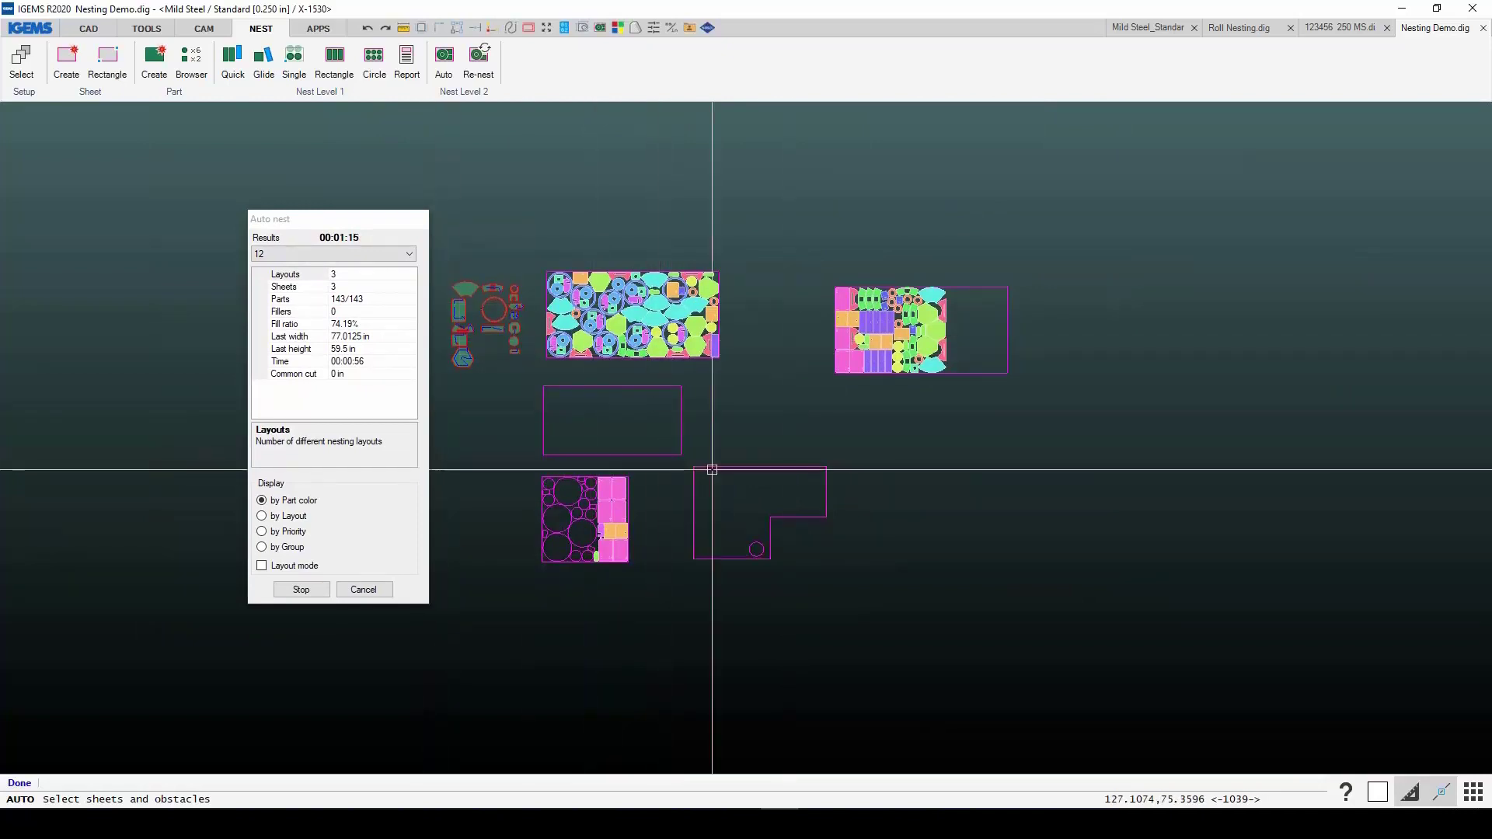
Step: Stop the nesting calculation and accept result 12, placing the parts on the sheets
left_click(302, 590)
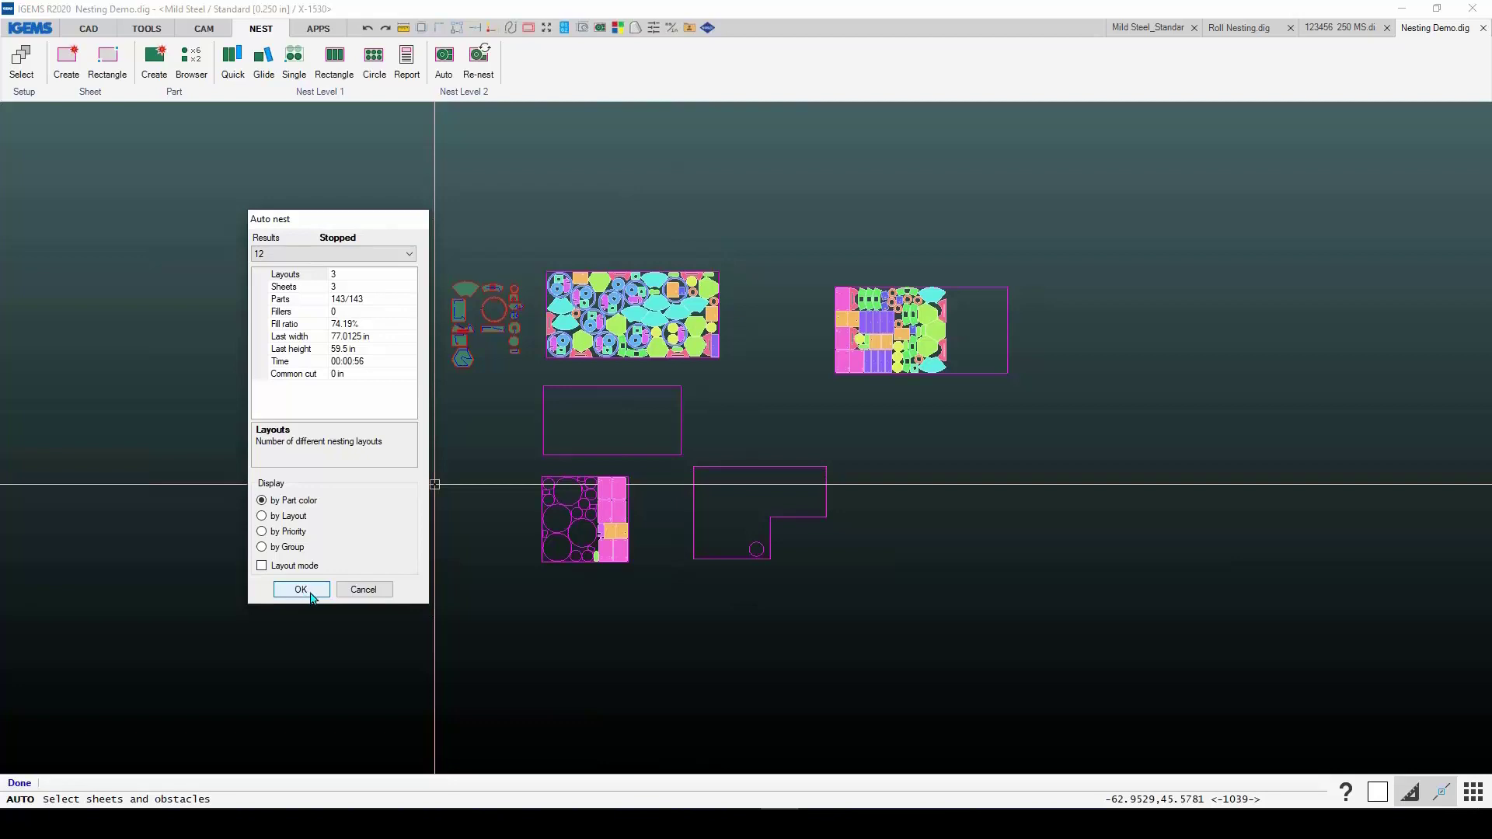
left_click(302, 590)
middle_click_drag(419, 489, 257, 556)
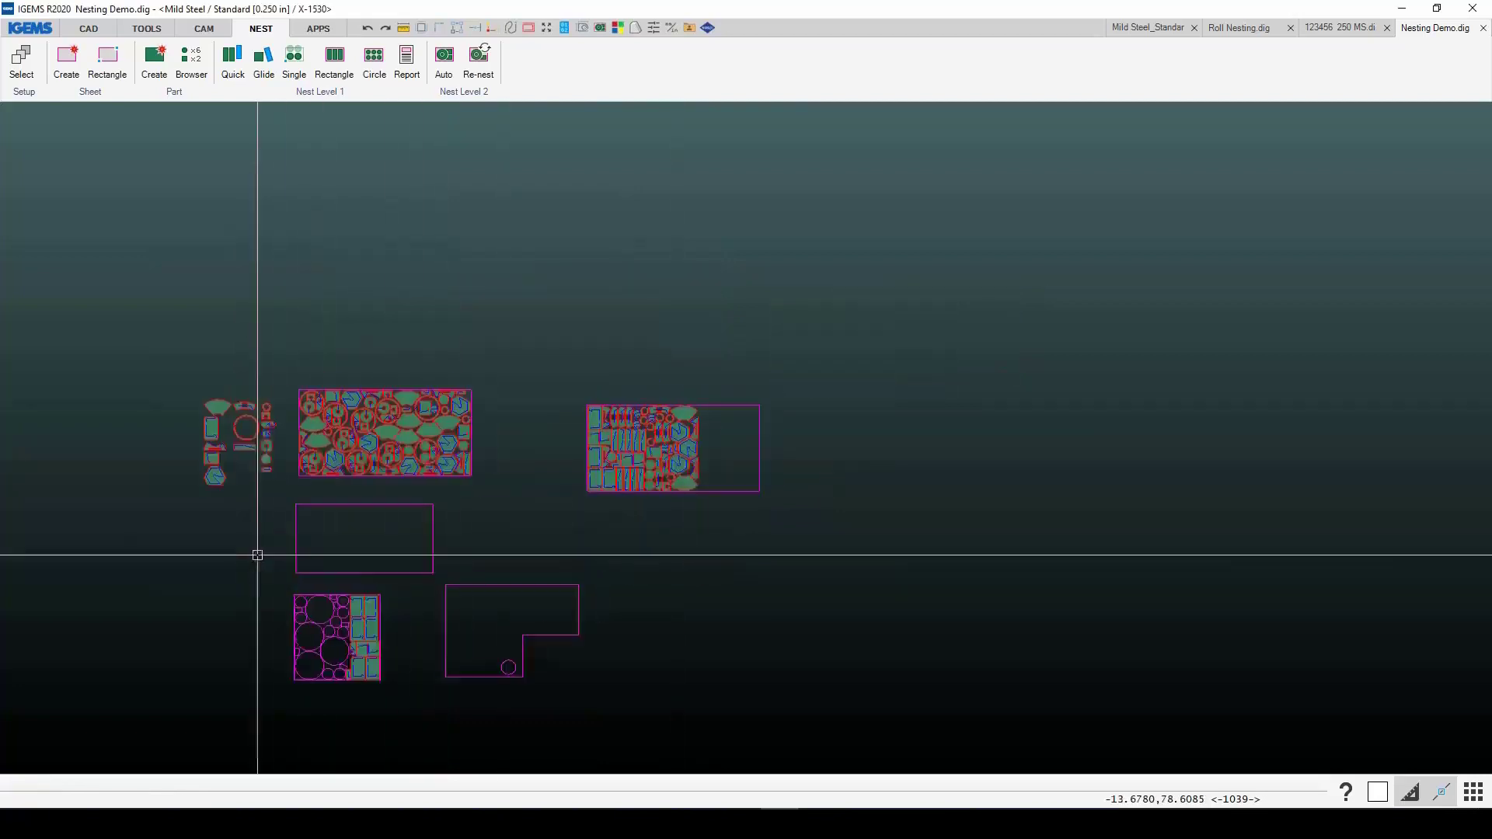
scroll(359, 528, "up", 2)
middle_click_drag(356, 523, 310, 533)
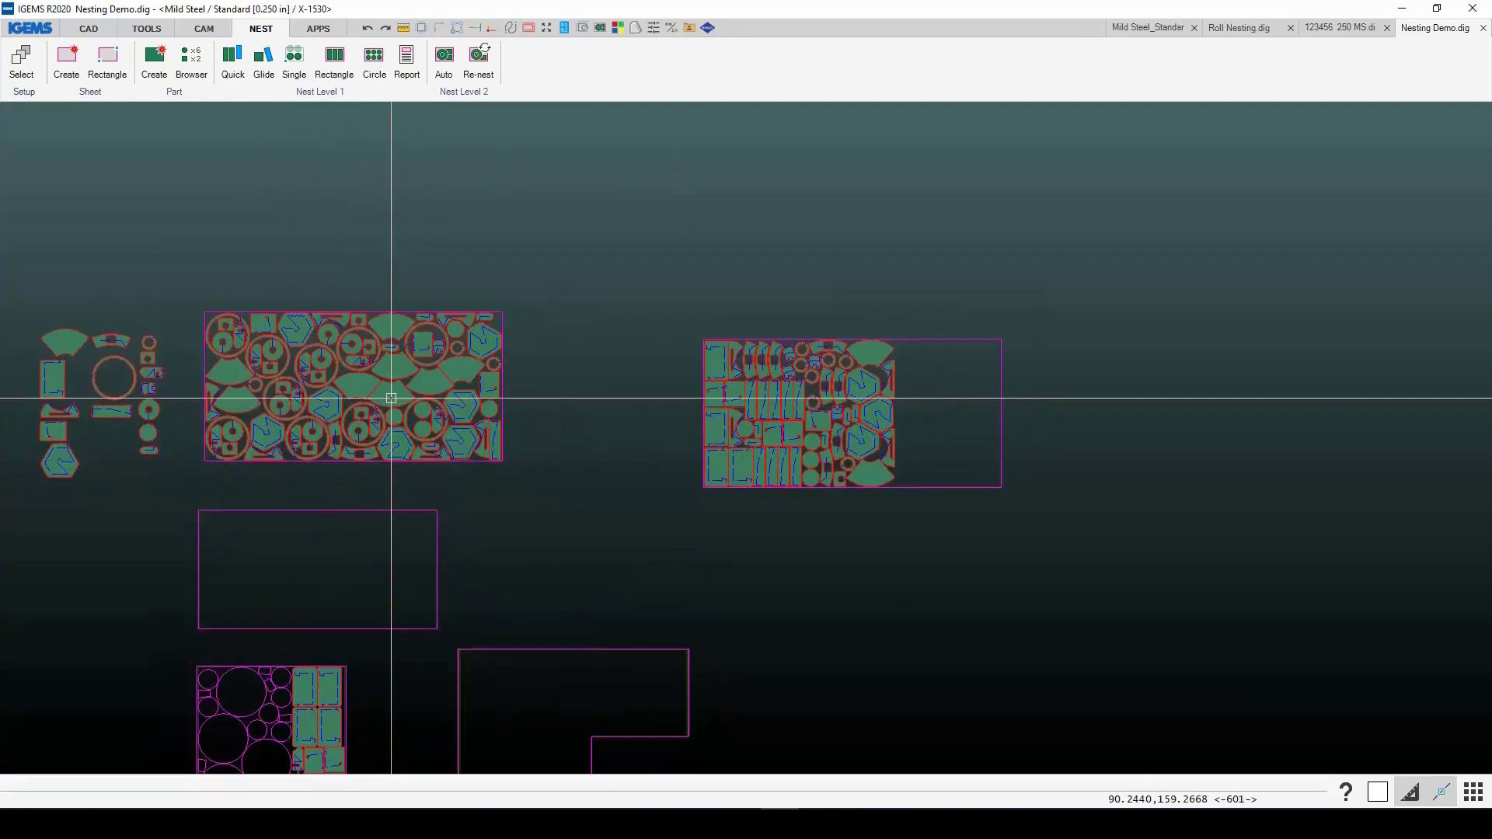
Step: Create a cut order for all parts nested on the large rectangular sheet beside the original parts
left_click(206, 29)
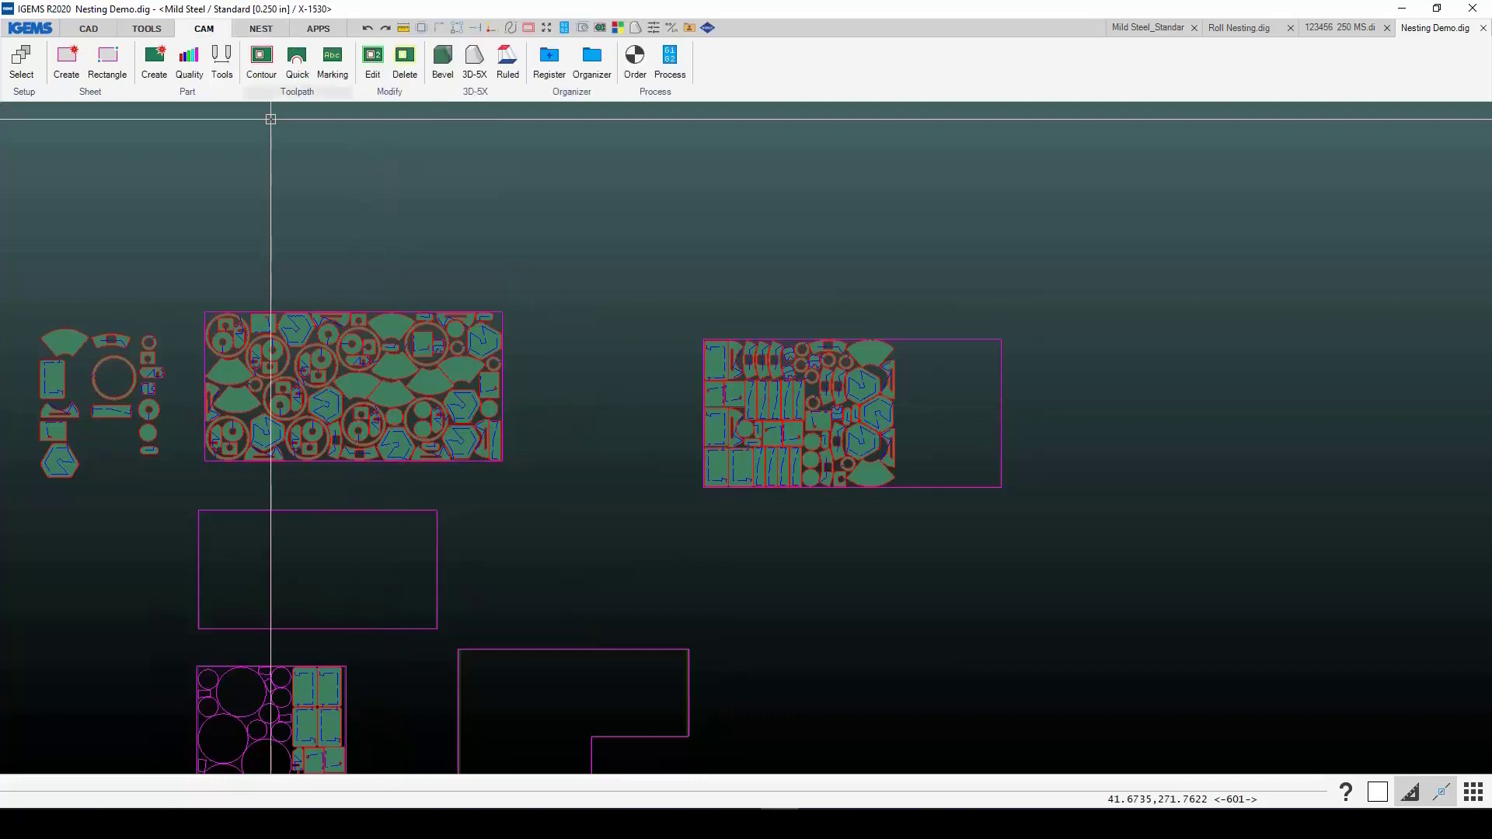
left_click(634, 58)
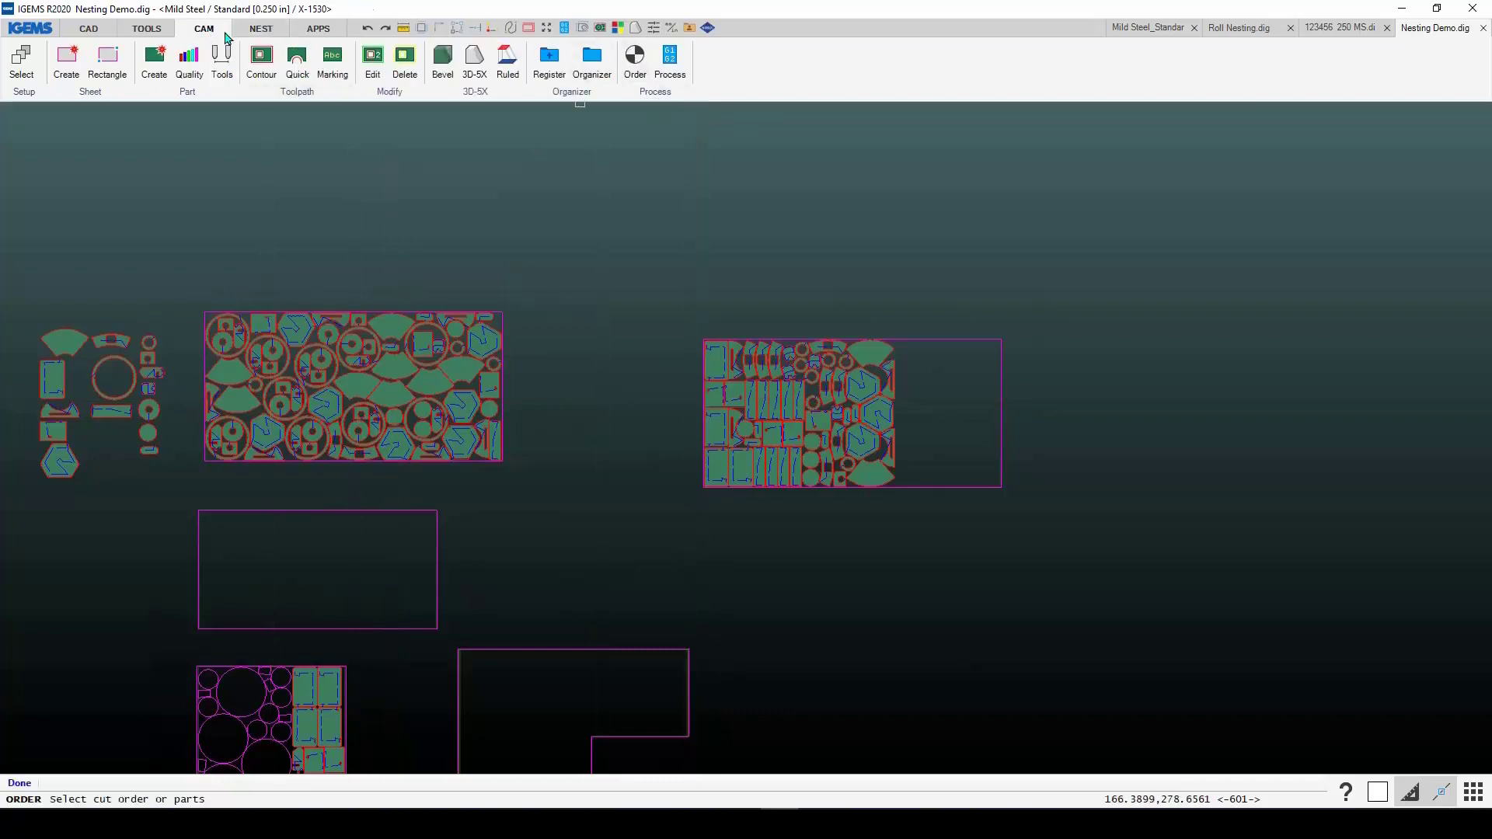
left_click_drag(184, 289, 538, 477)
right_click(541, 483)
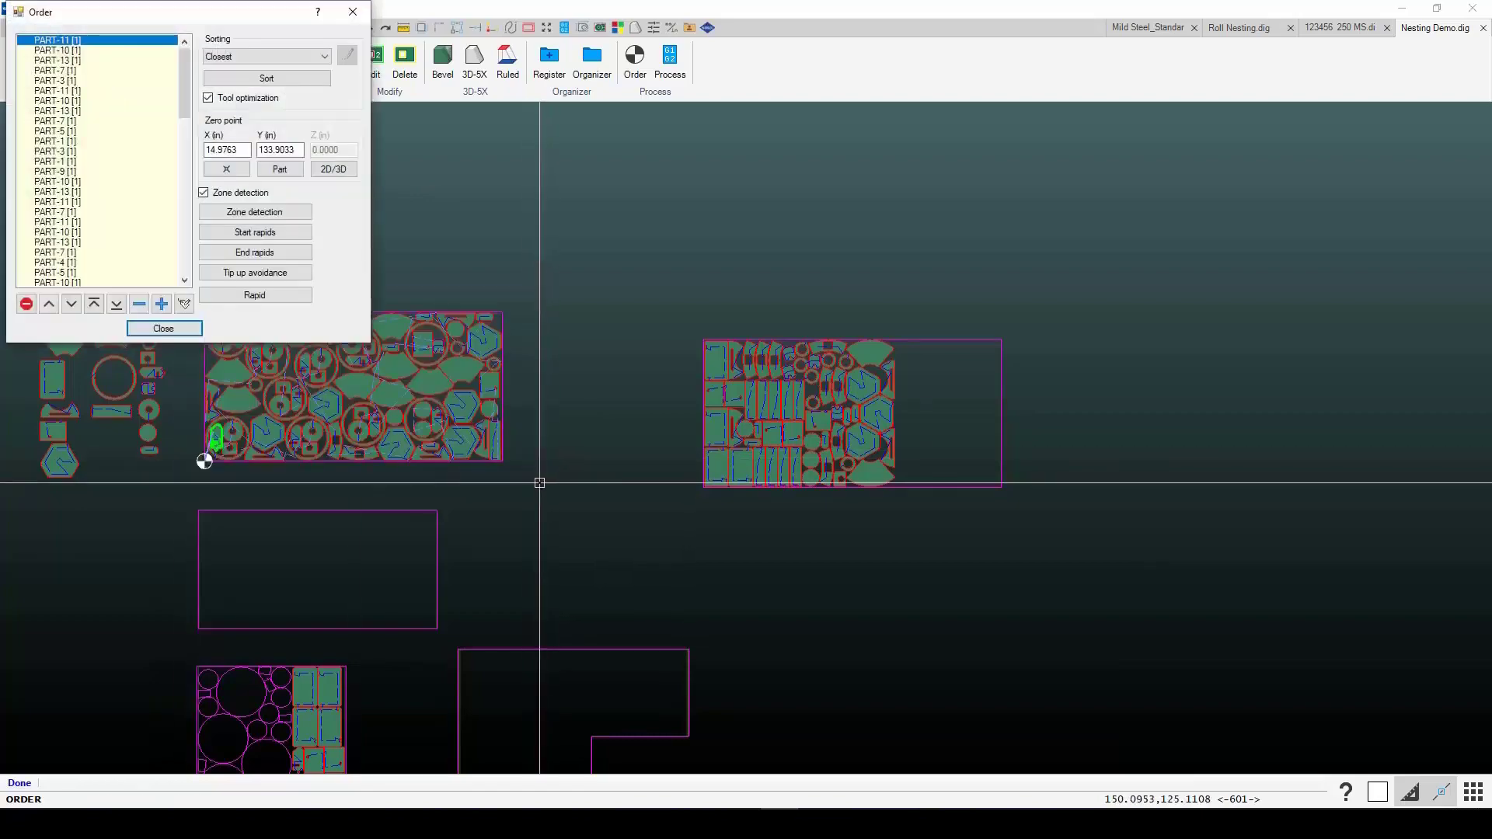
Step: Step through the cutting sequence of the nested parts and check the sorting methods, keeping Closest, and close the cut order
middle_click_drag(393, 425, 651, 480)
left_click(74, 51)
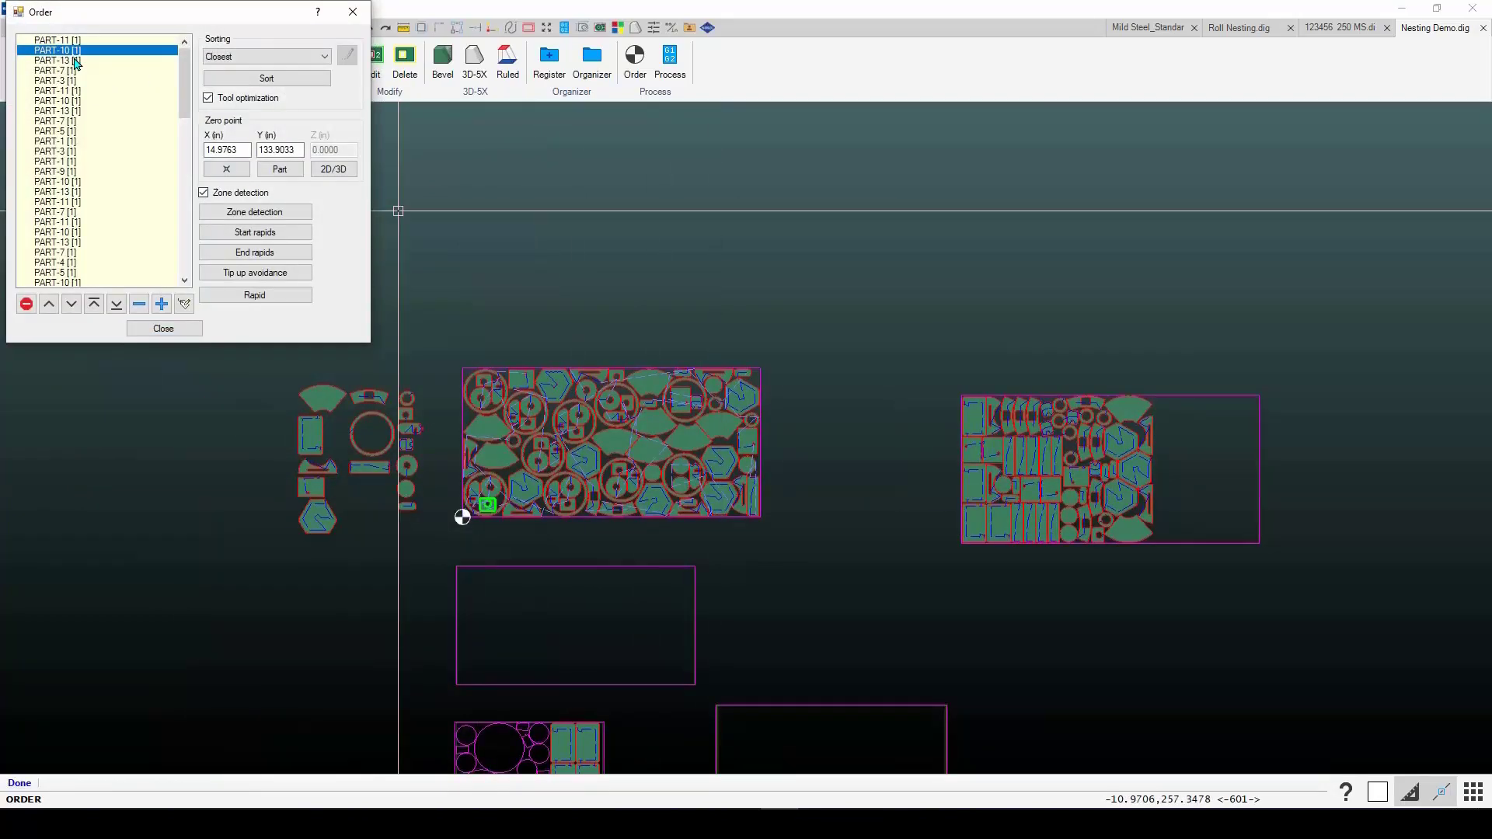
key("Down")
key("Down")
key("Down")
key("Down")
key("Down")
key("Down")
key("Down")
key("Down")
key("Down")
key("Down")
key("Down")
key("Down")
key("Down")
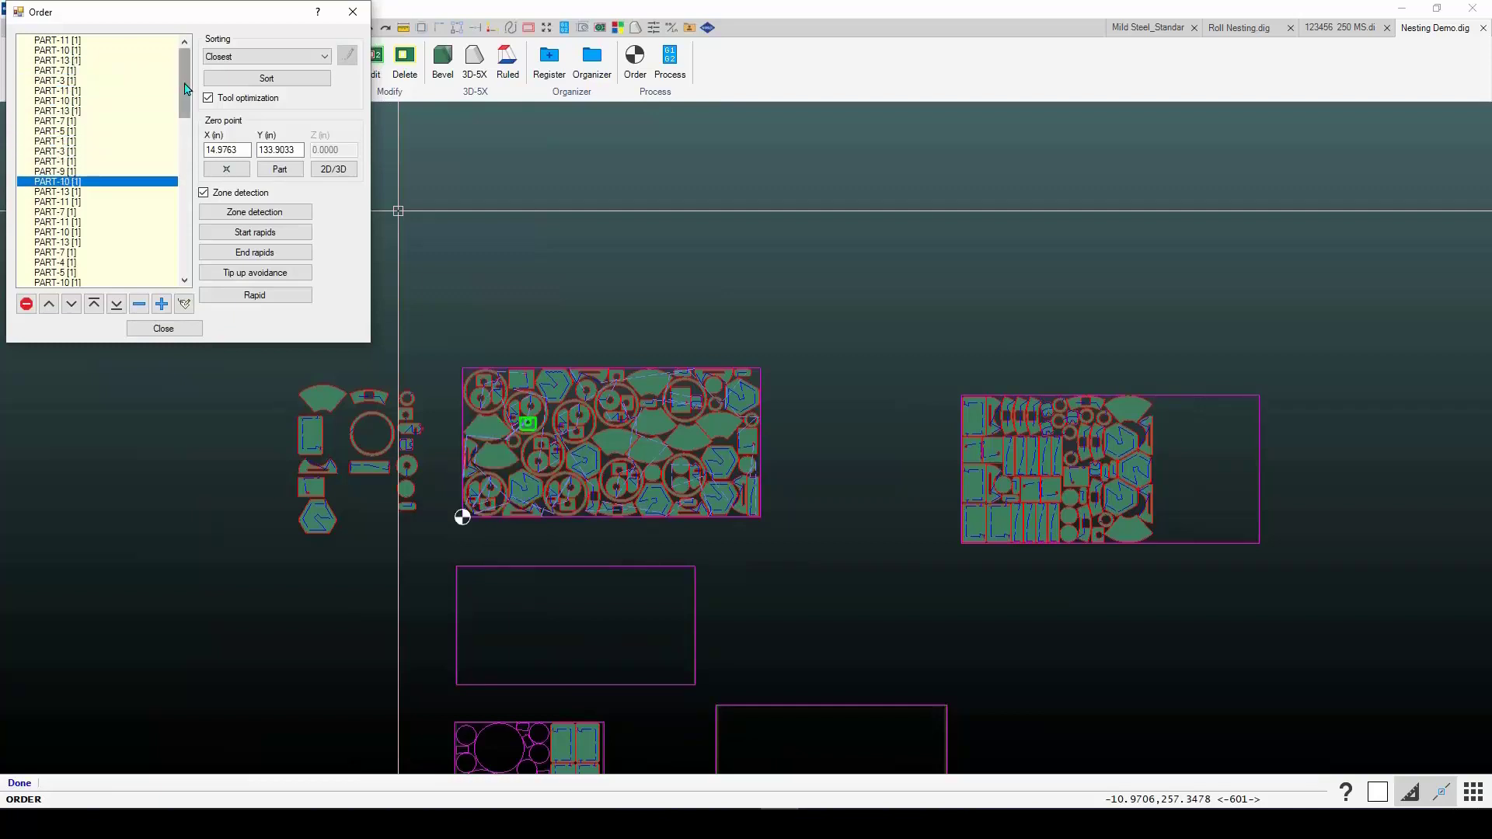
left_click(243, 59)
left_click(243, 61)
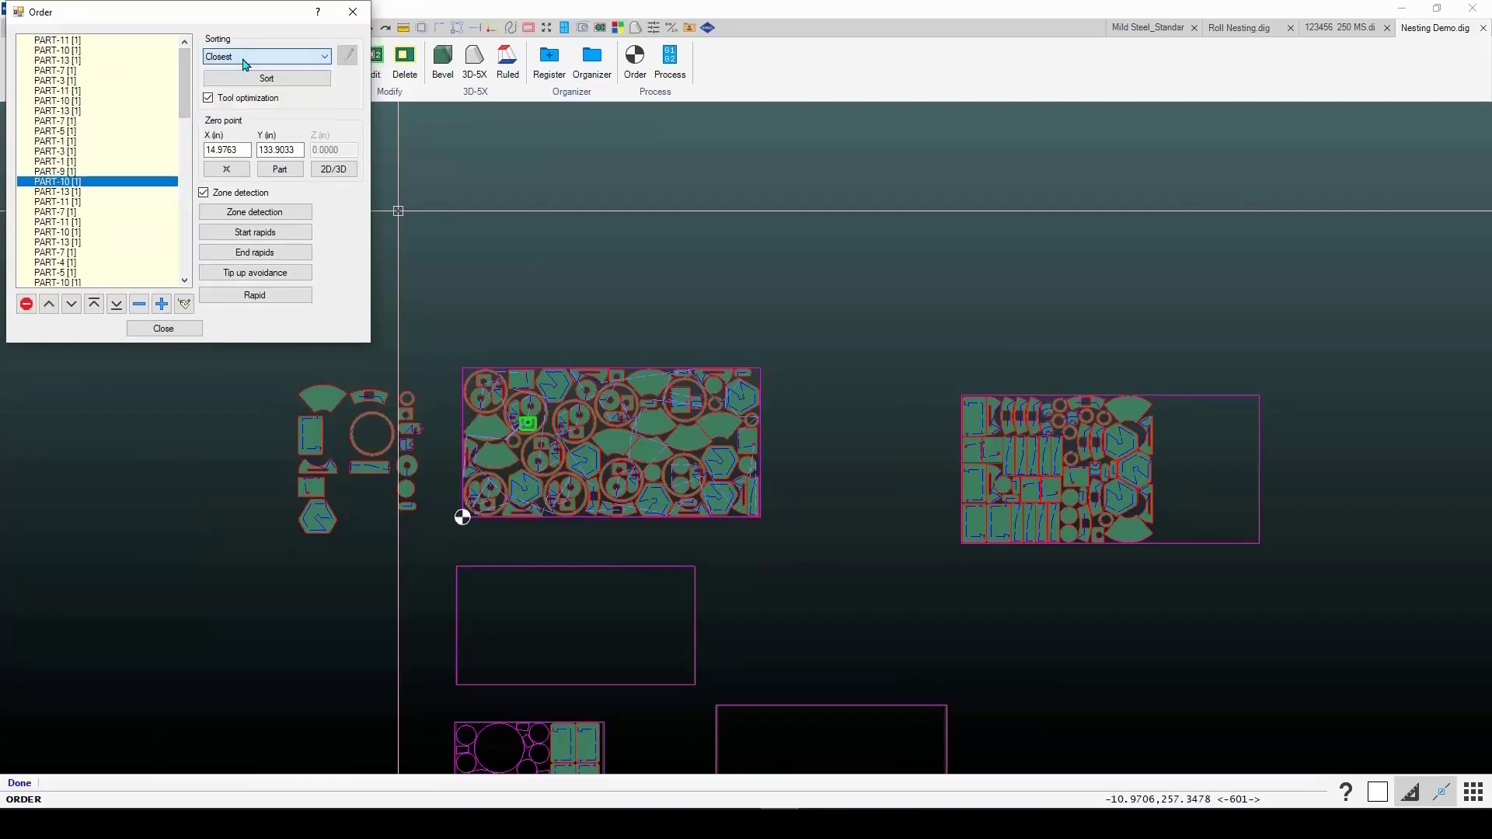
left_click(146, 332)
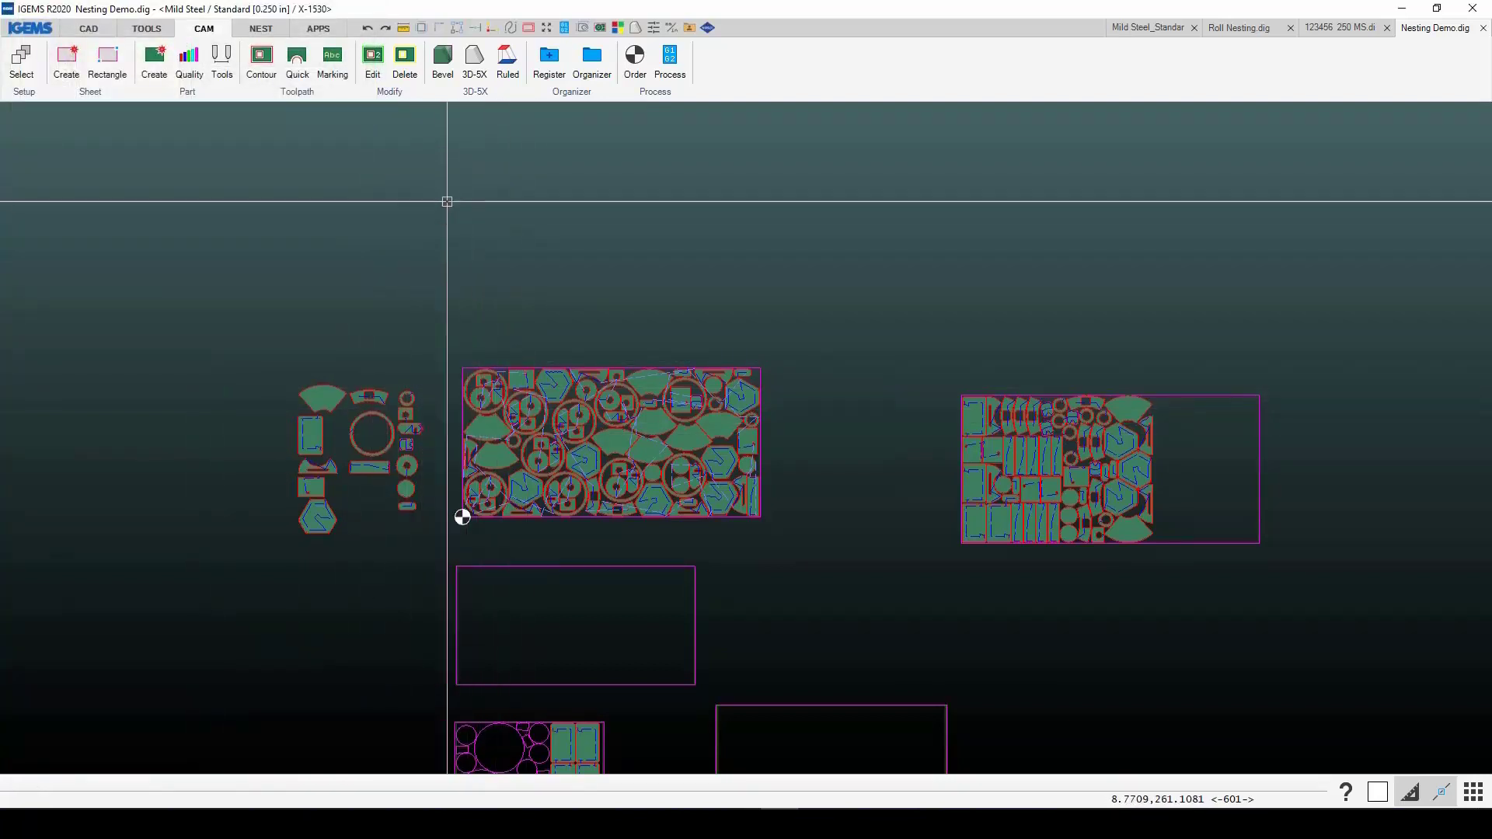
Step: Undo the cut order and the nested layouts on the sheets
scroll(566, 265, "down", 2)
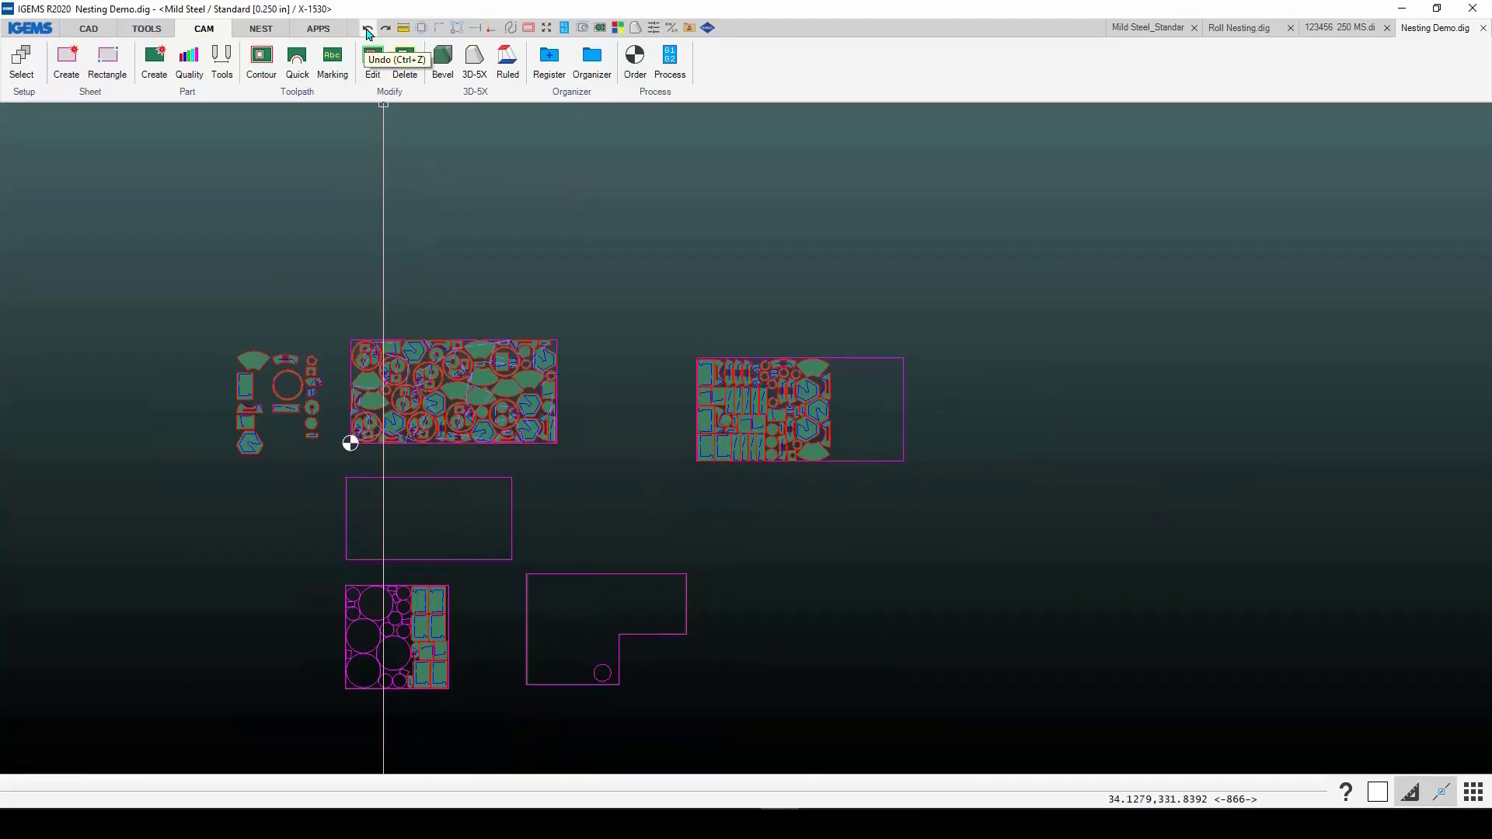
left_click(368, 31)
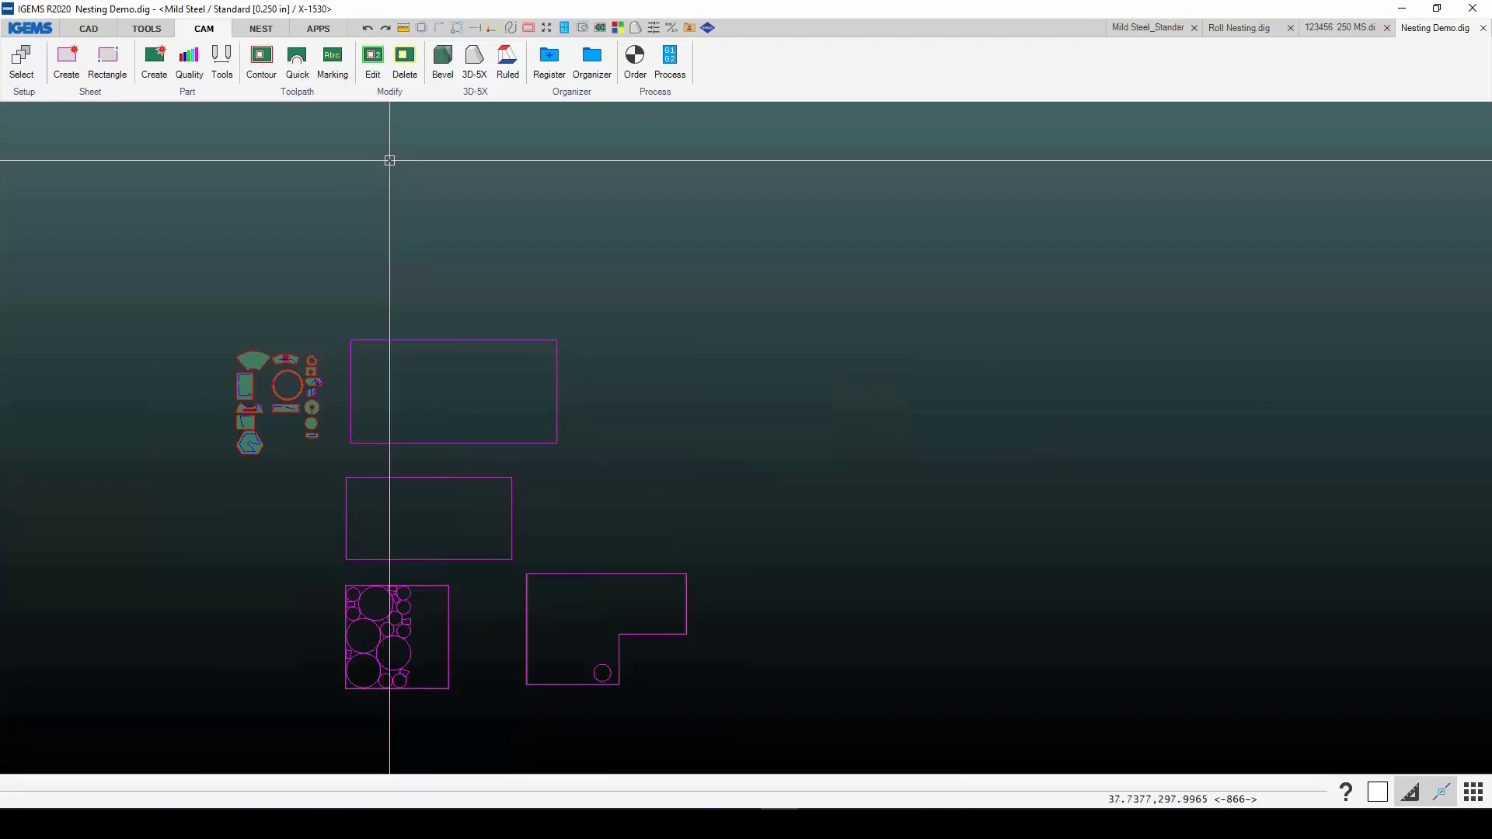
Step: Start a new automatic nest with all the original parts and only the 120 x 60 in sheet SHEET-239
left_click(260, 29)
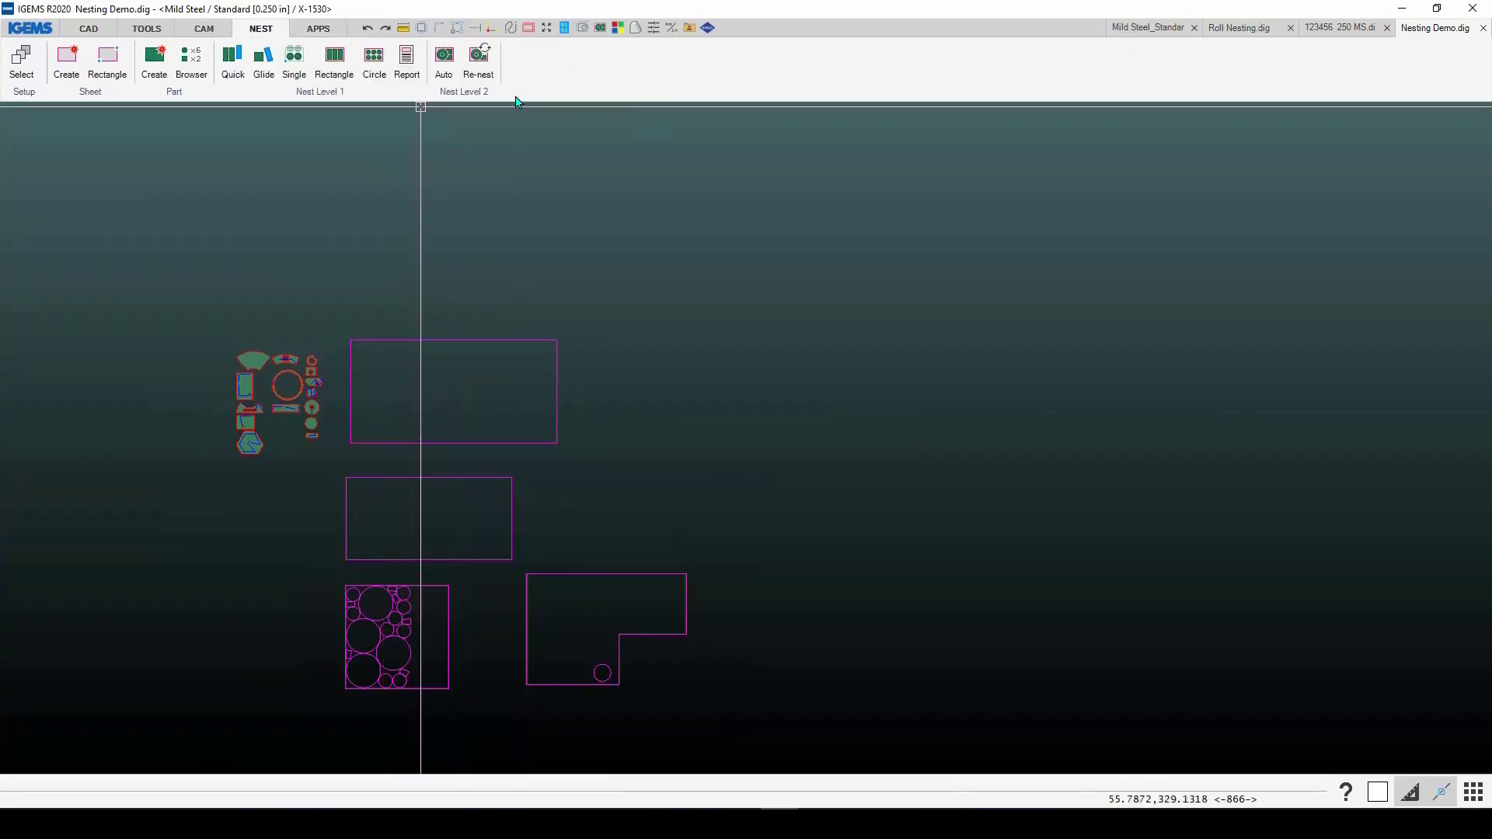
left_click(443, 60)
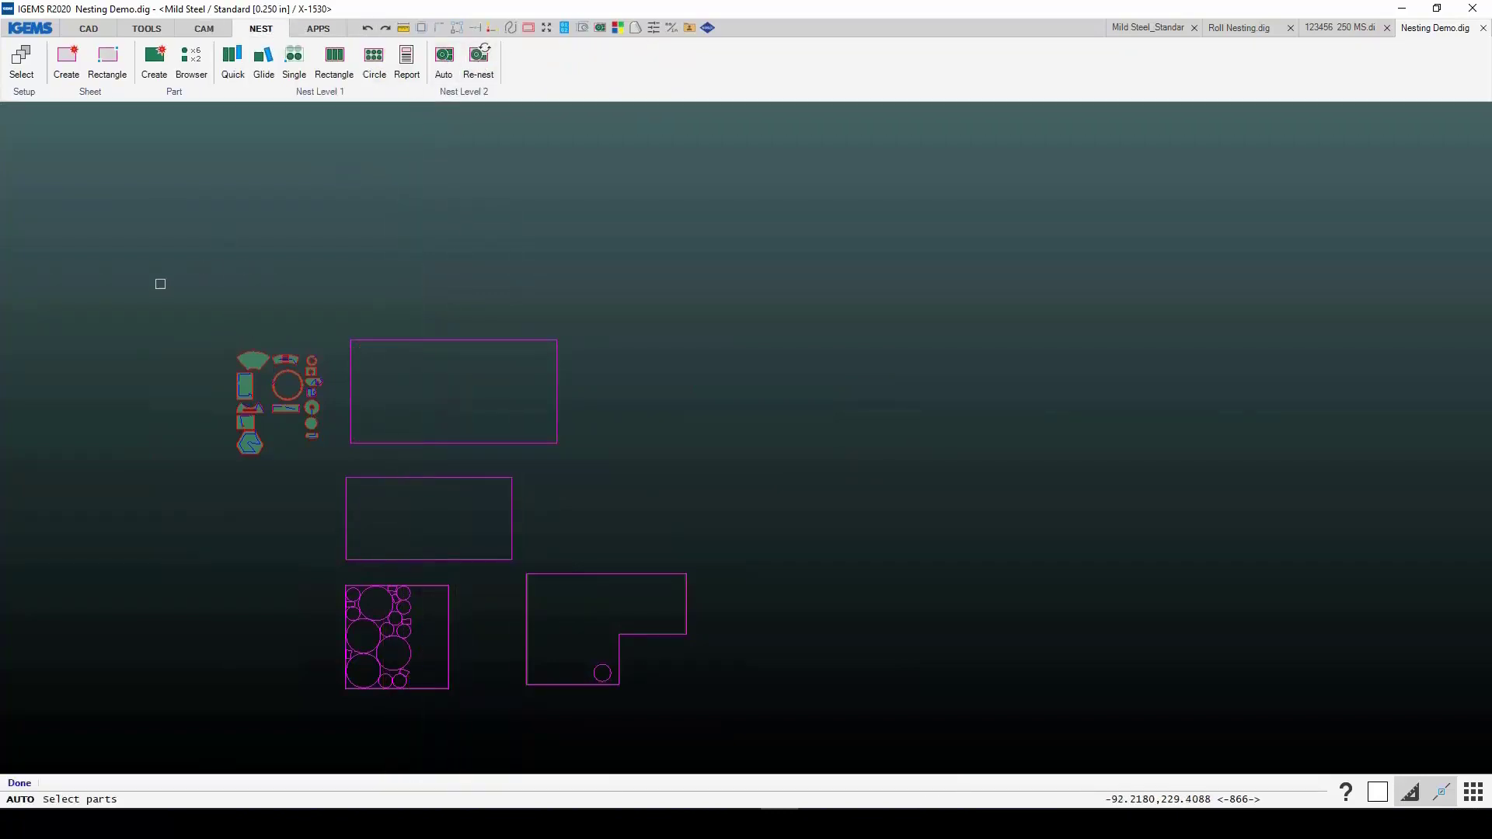
left_click_drag(150, 300, 359, 505)
right_click(337, 489)
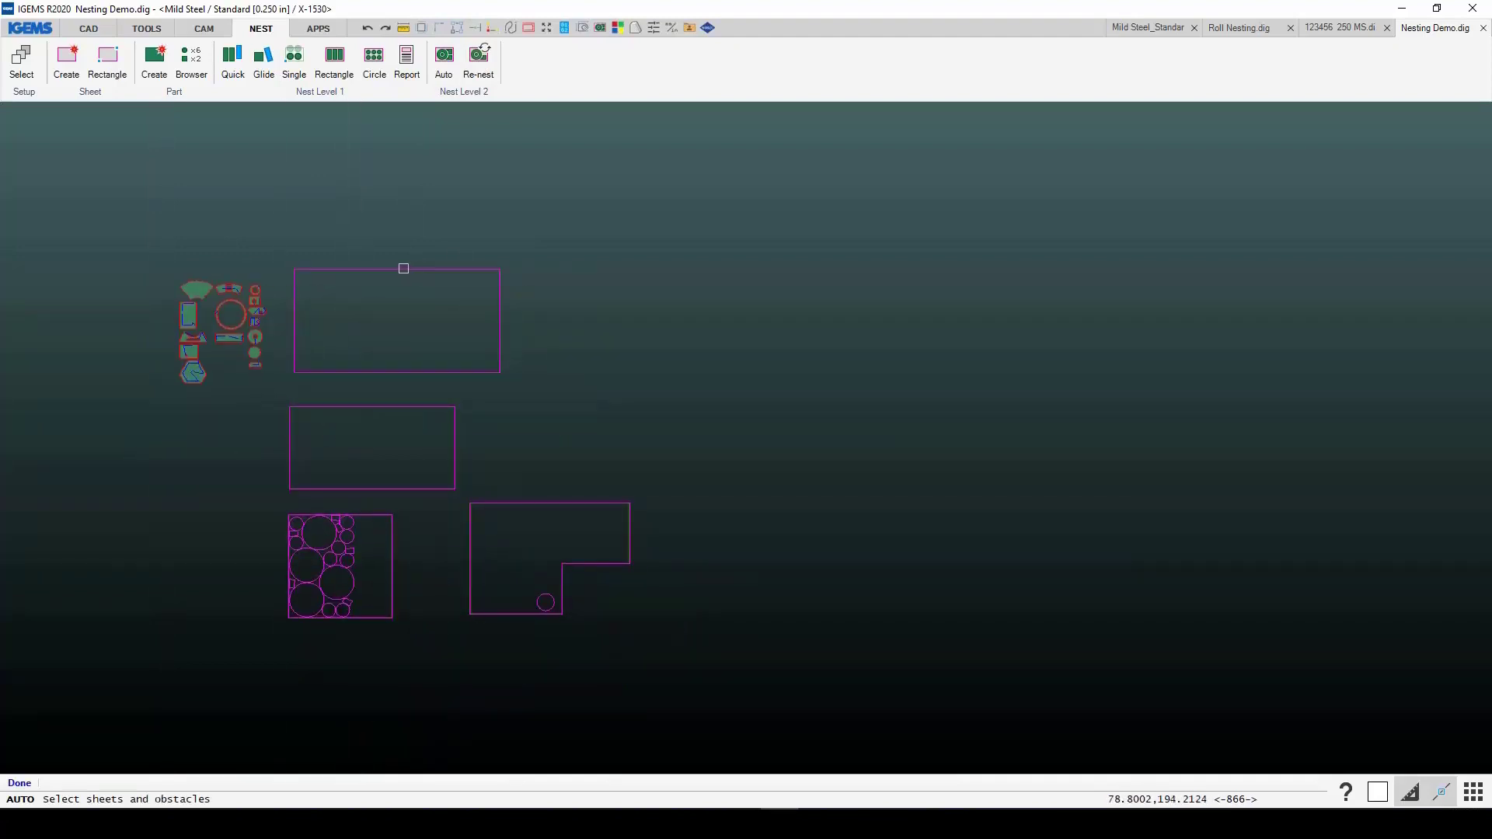
left_click(403, 269)
right_click(521, 291)
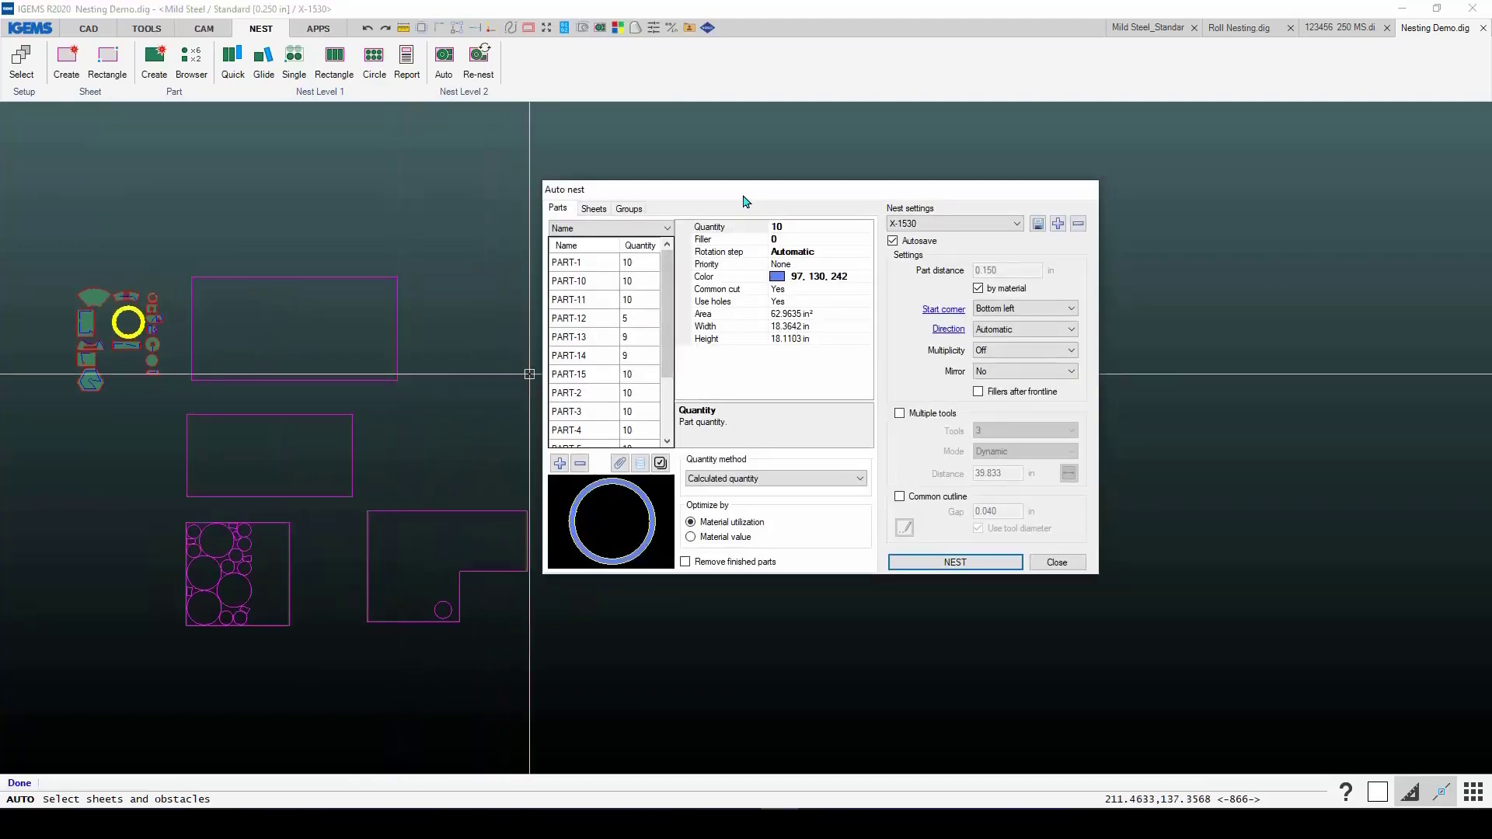
Step: Set the quantity of SHEET-239 to 10 and run the automatic nest with the X-1530 settings
left_click_drag(743, 196, 705, 180)
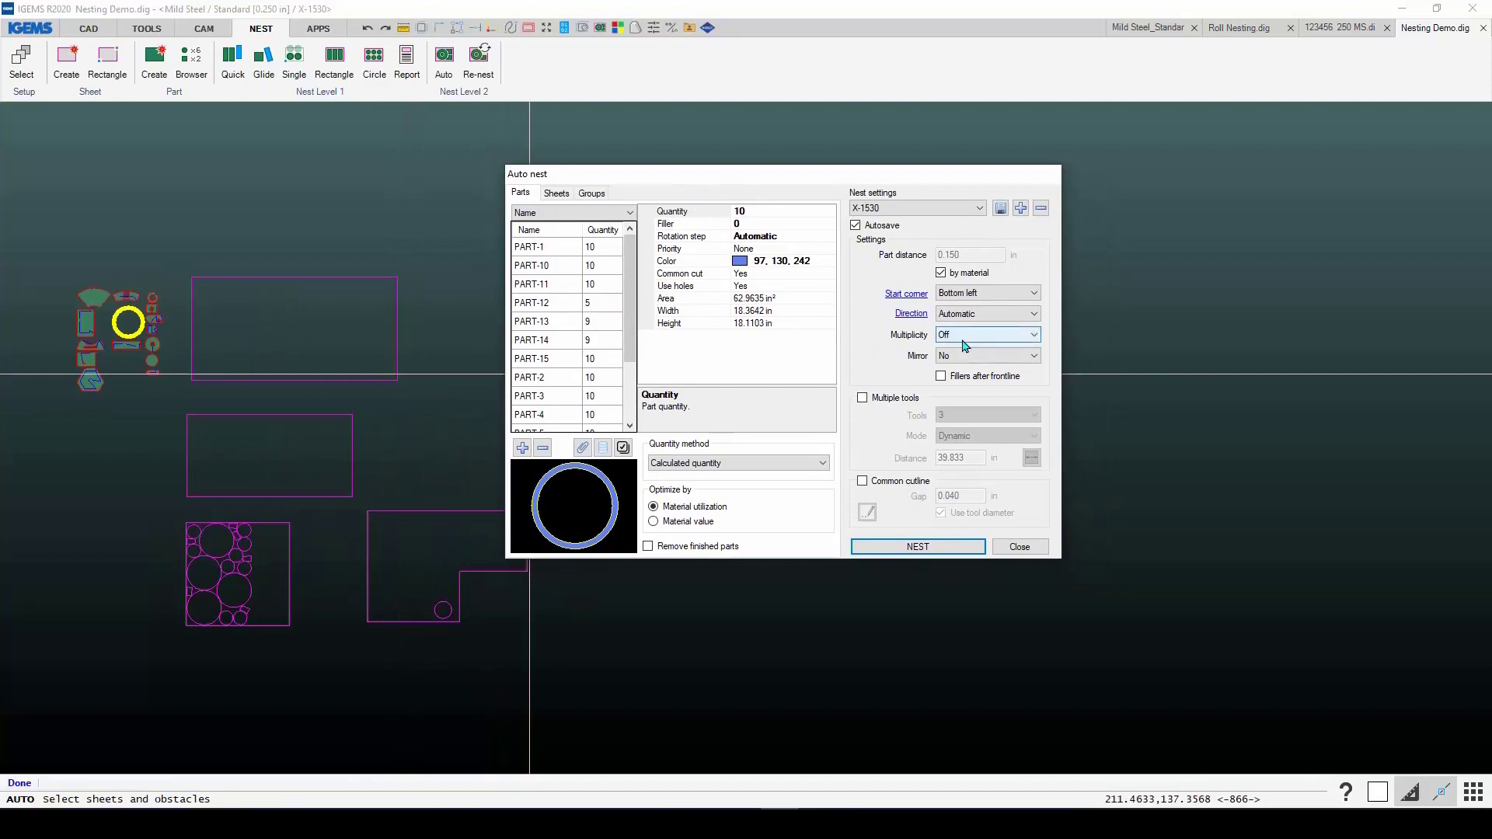
left_click(555, 194)
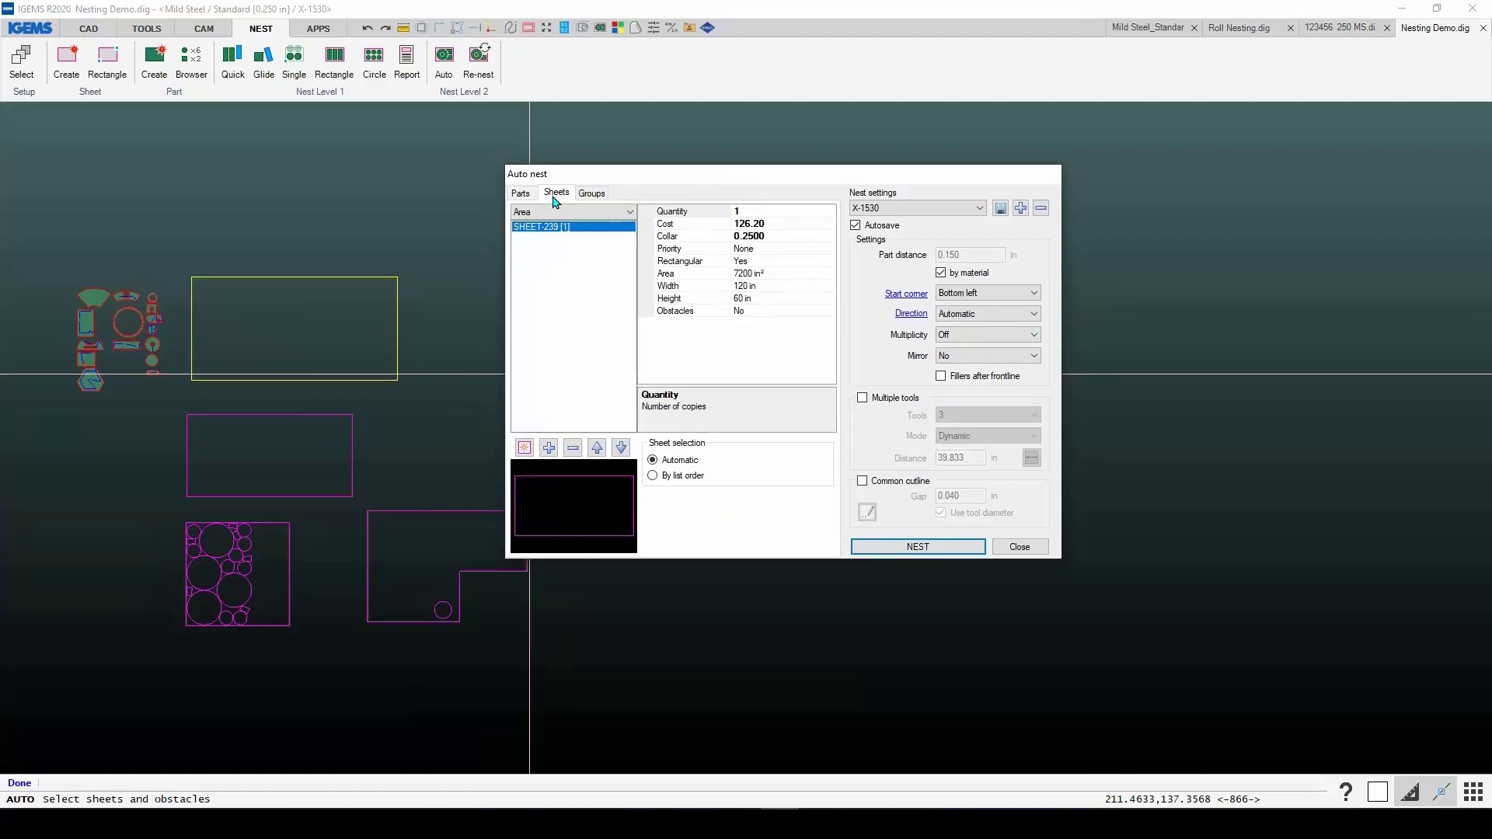
left_click(744, 215)
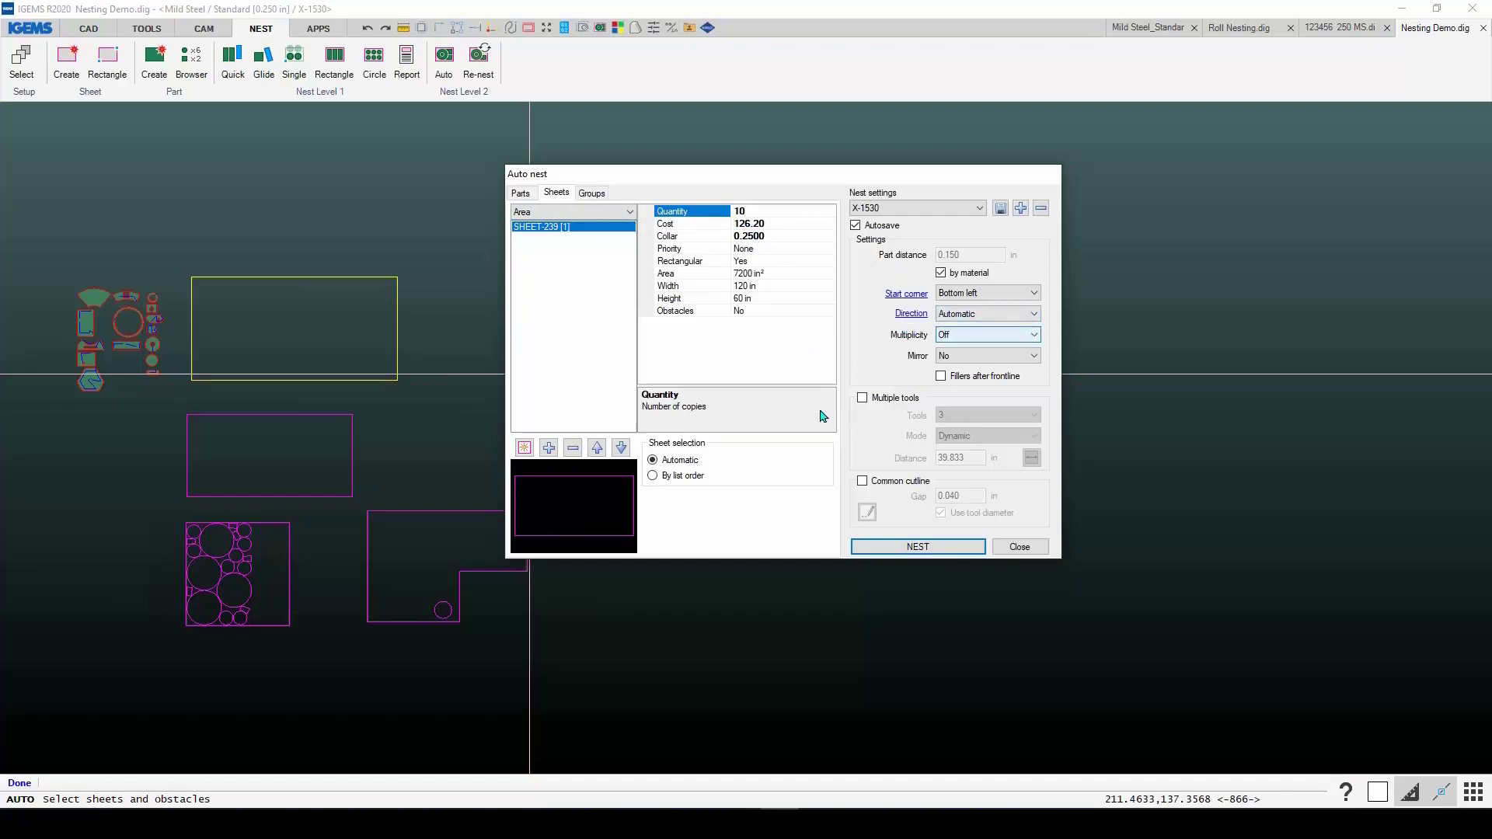
left_click(917, 546)
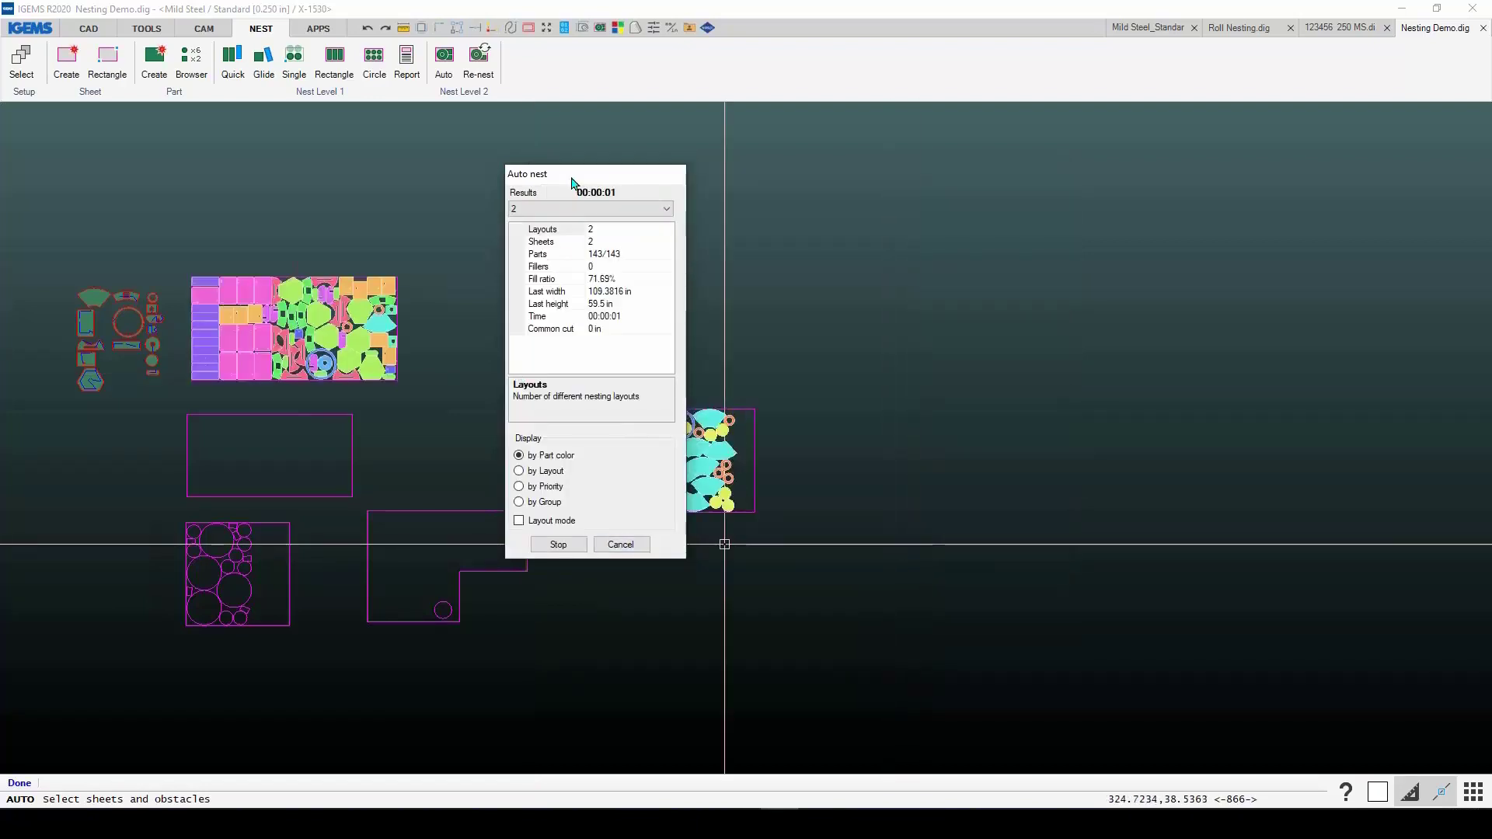
left_click_drag(572, 182, 853, 227)
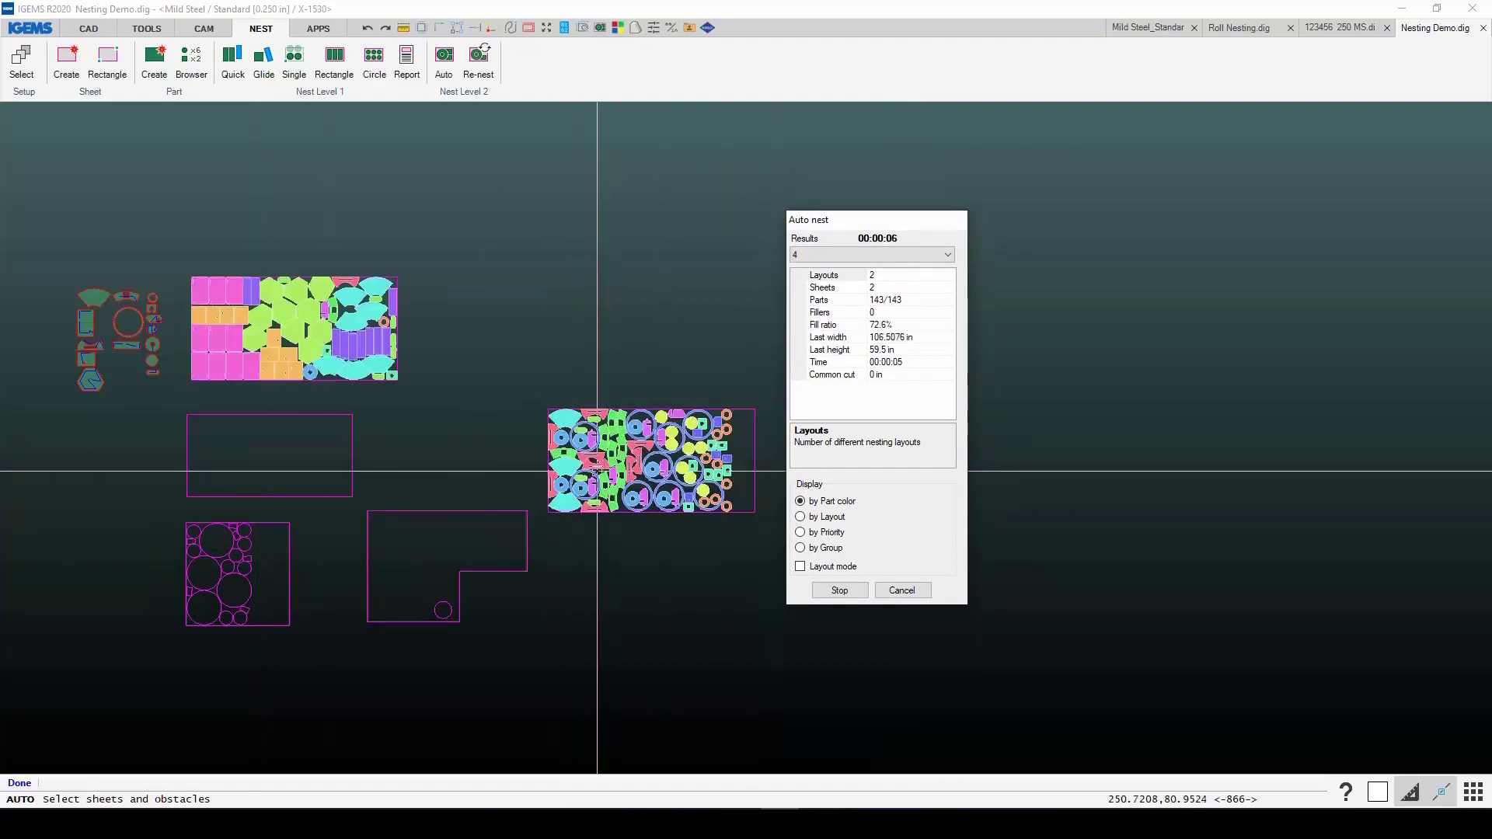
Step: View the running nest of the 120 x 60 in sheets in layout mode and cancel the nest
left_click(800, 566)
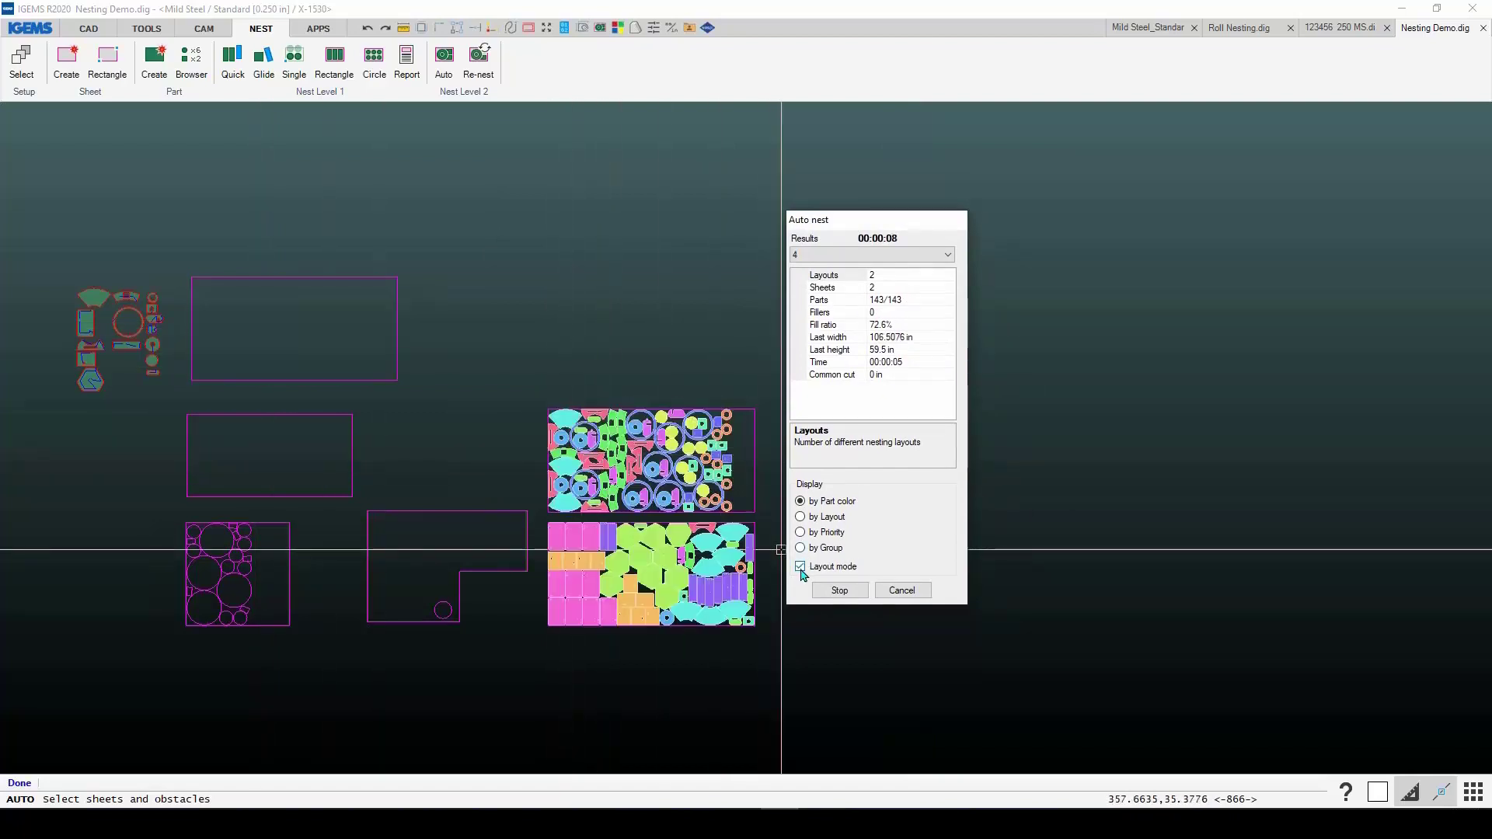
left_click(901, 591)
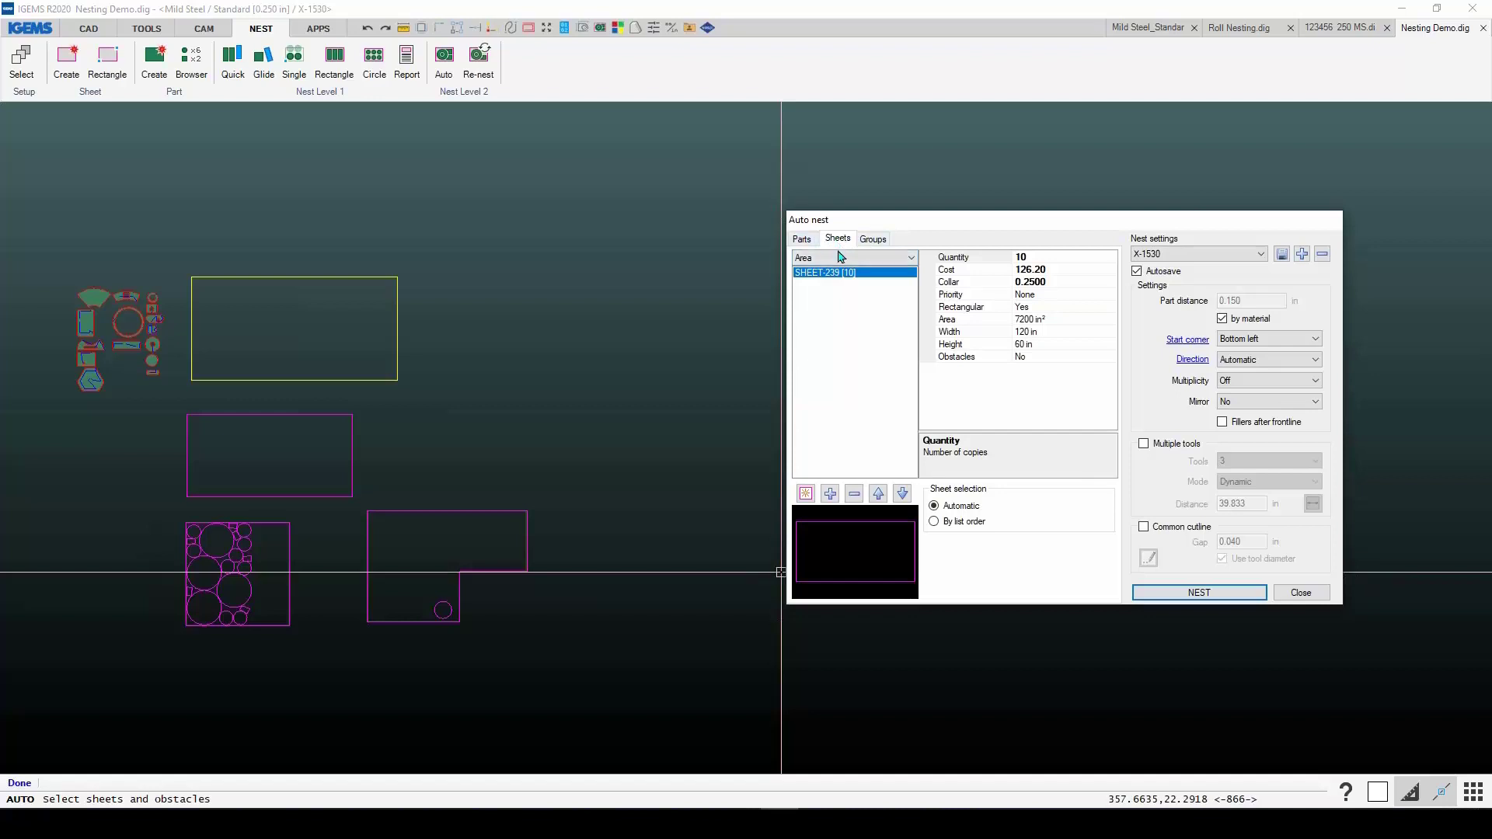
Step: Replace SHEET-239 in the sheet list with an unnamed 60" x 60" standard sheet
left_click(854, 494)
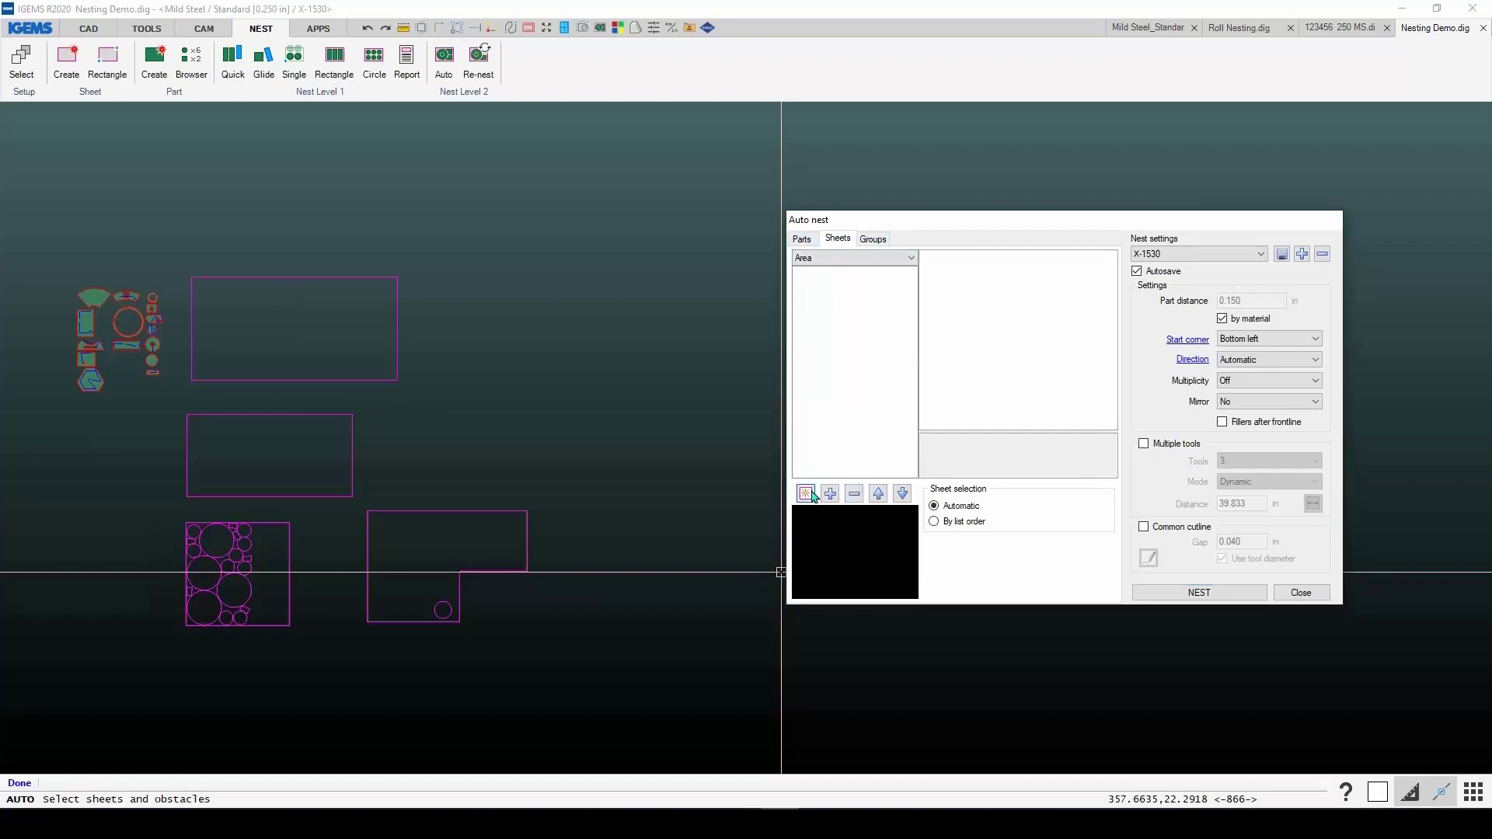
left_click(805, 493)
left_click(758, 402)
left_click(752, 420)
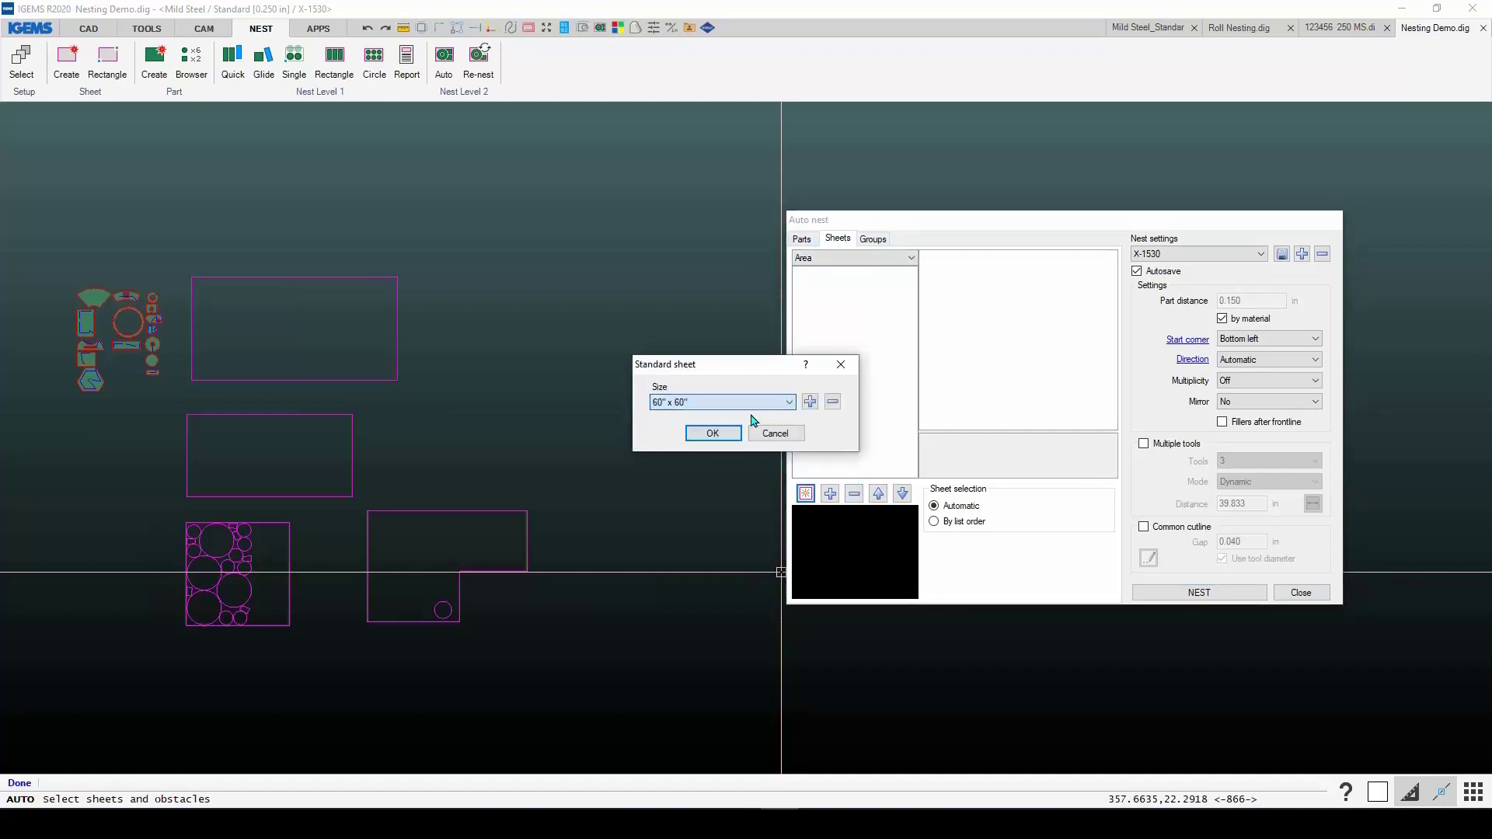
left_click(713, 433)
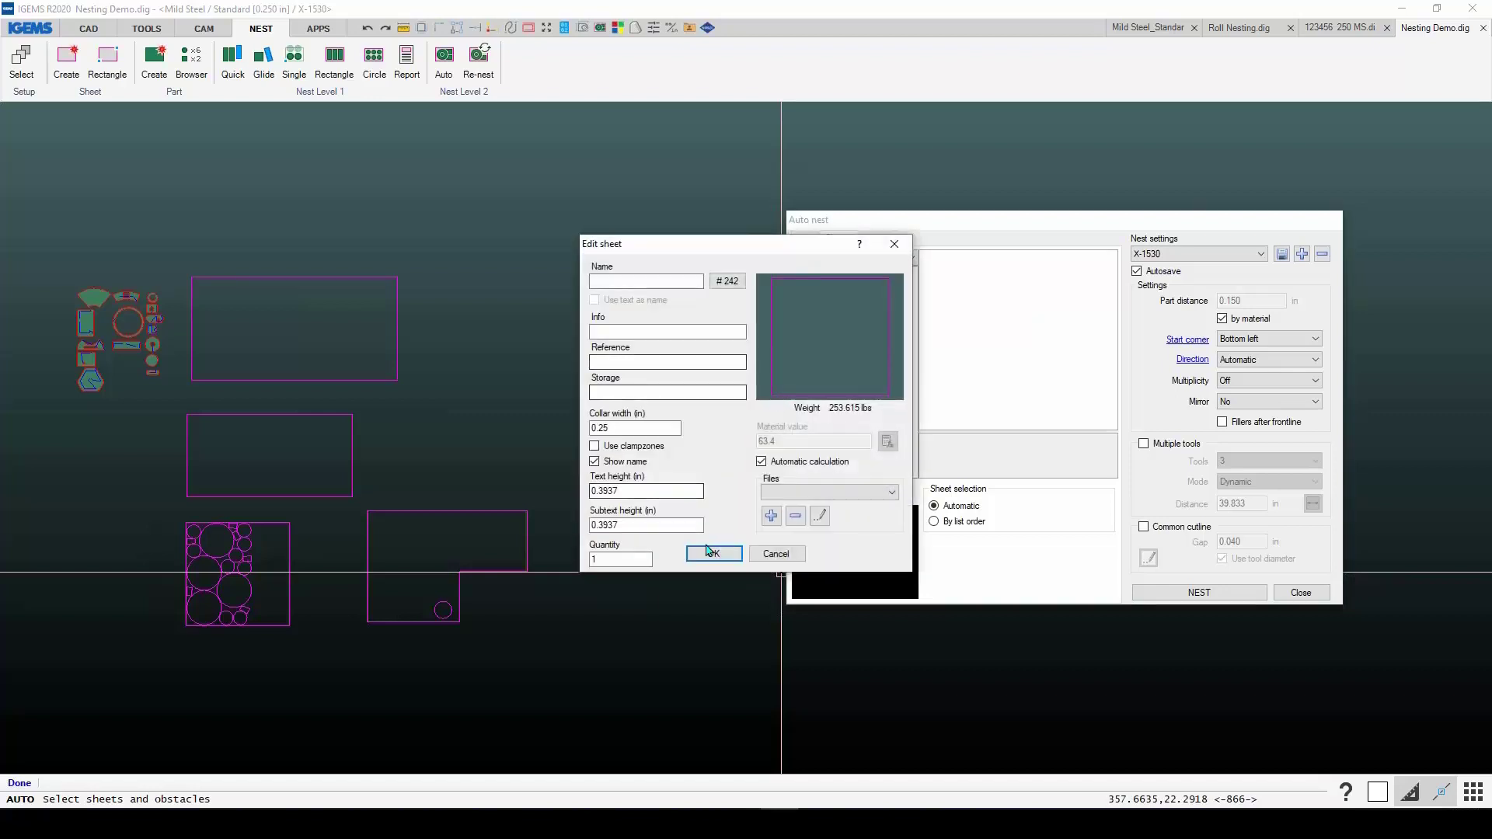
left_click(712, 552)
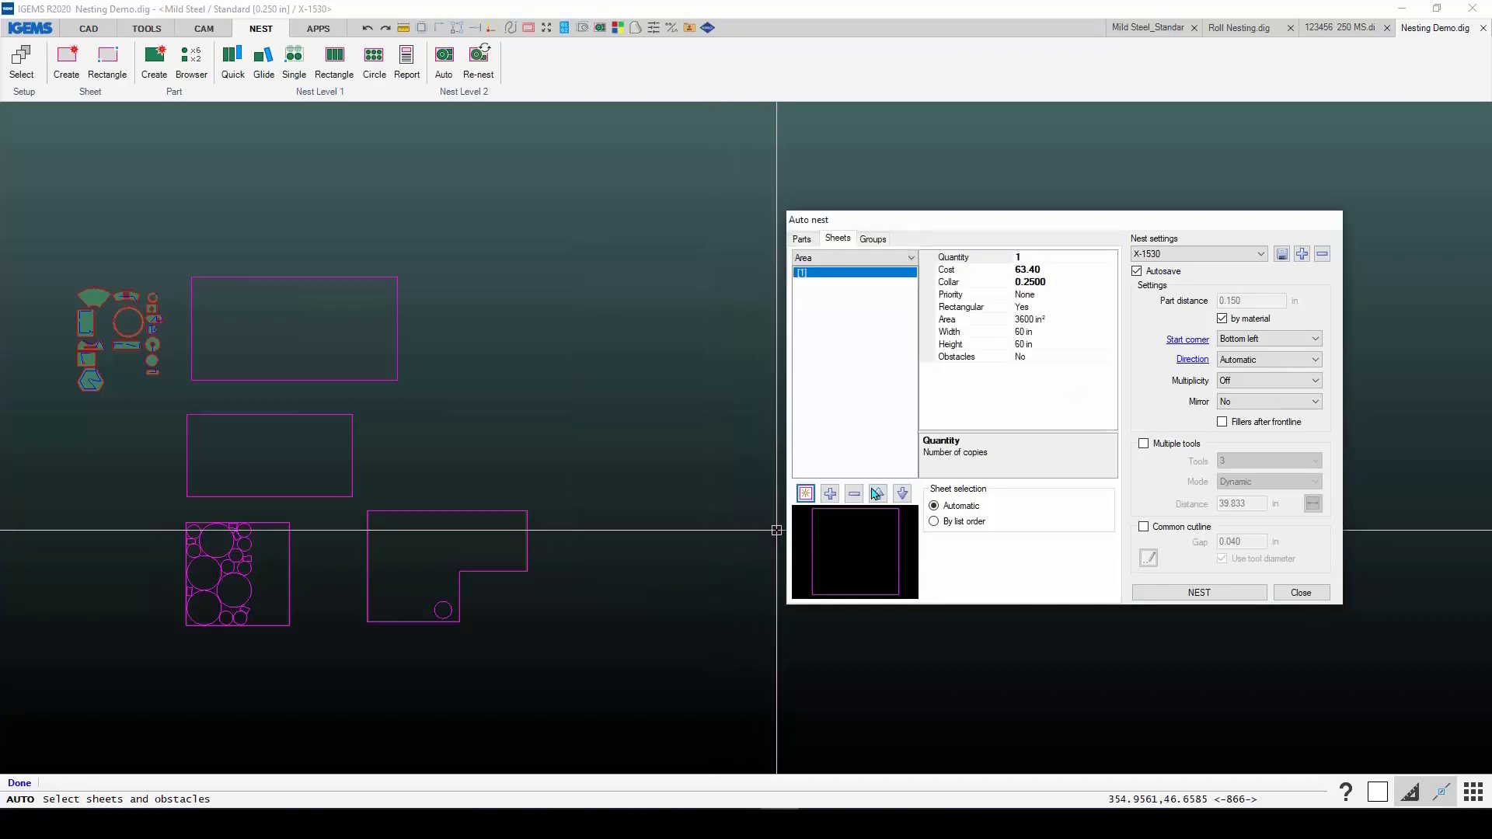
Step: Set the quantity of the 60" x 60" sheet to 10, run the automatic nest and cancel it after viewing the layouts
left_click(1181, 591)
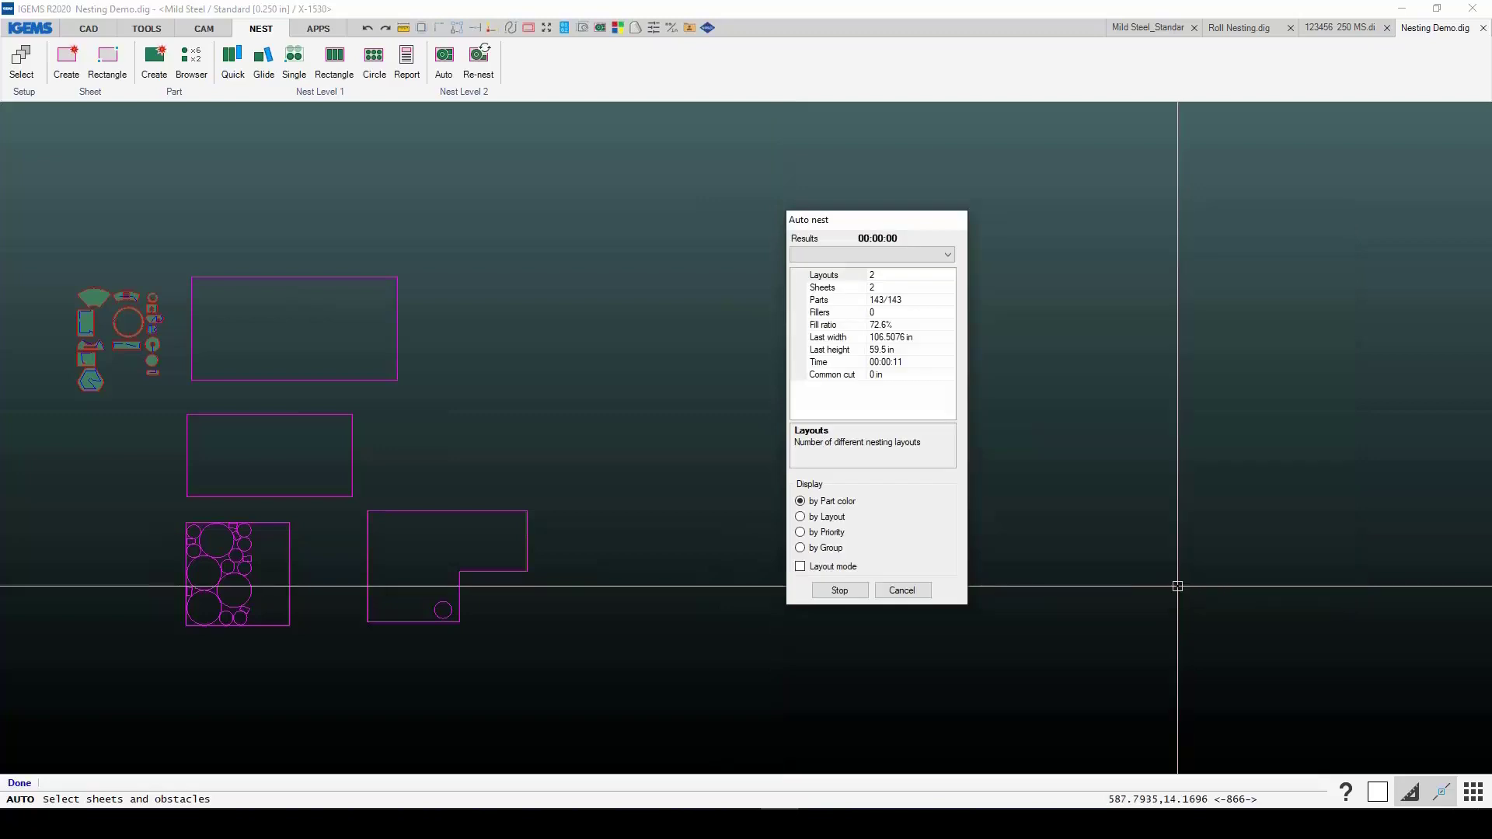
left_click(901, 590)
left_click(1034, 257)
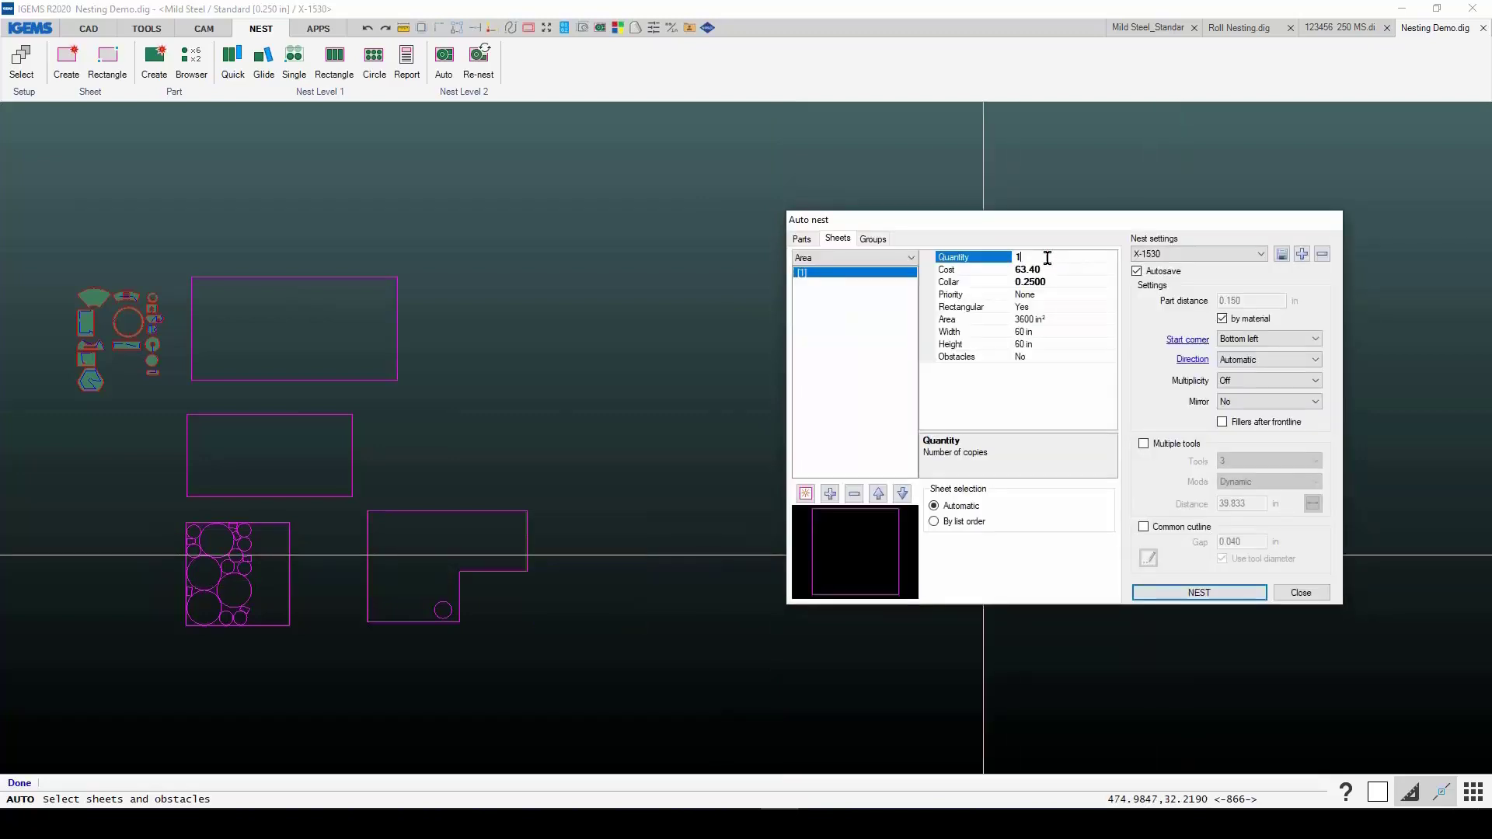
left_click(1196, 592)
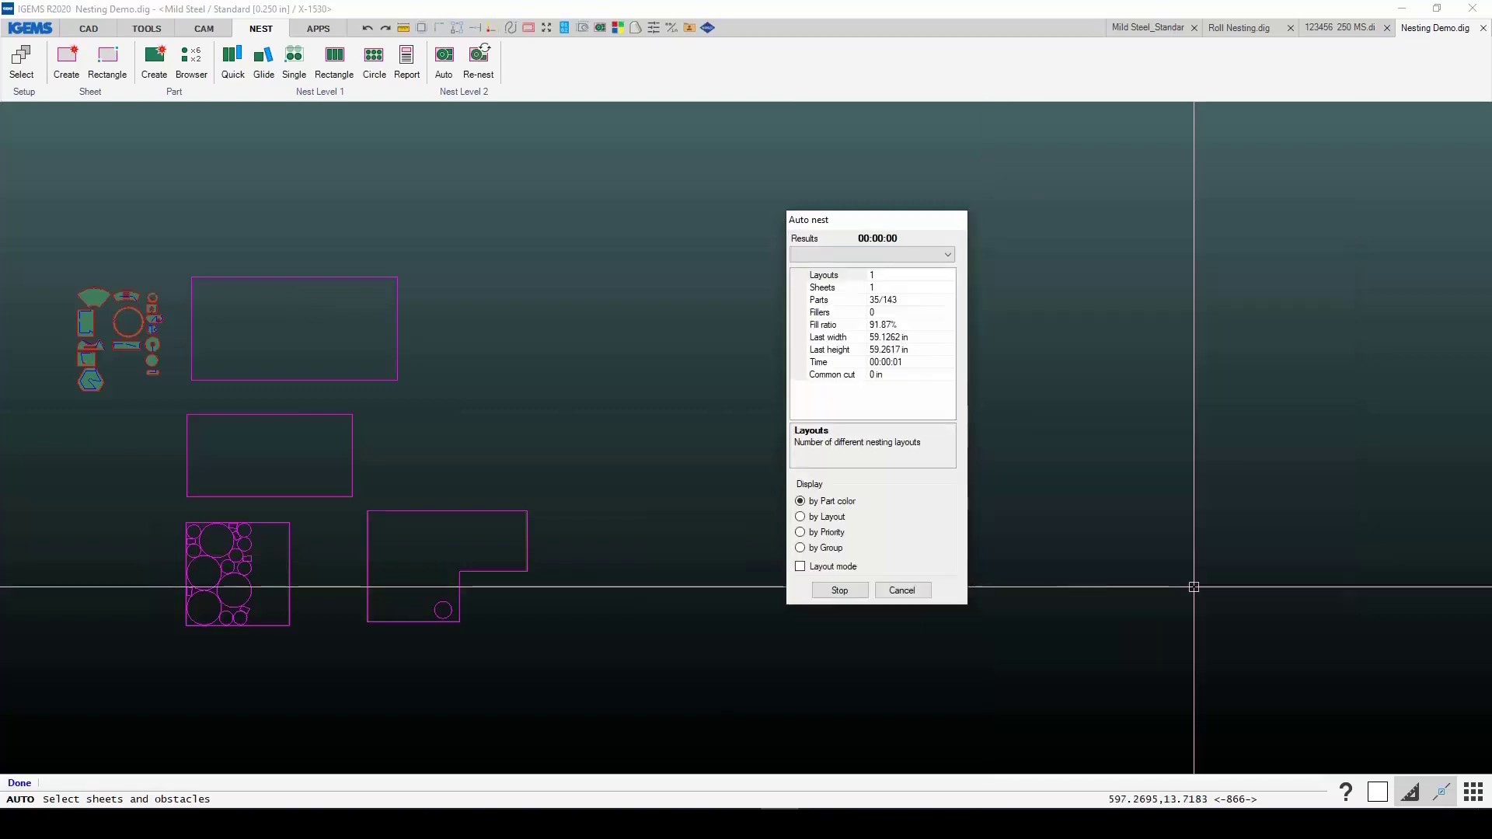
left_click_drag(880, 231, 348, 233)
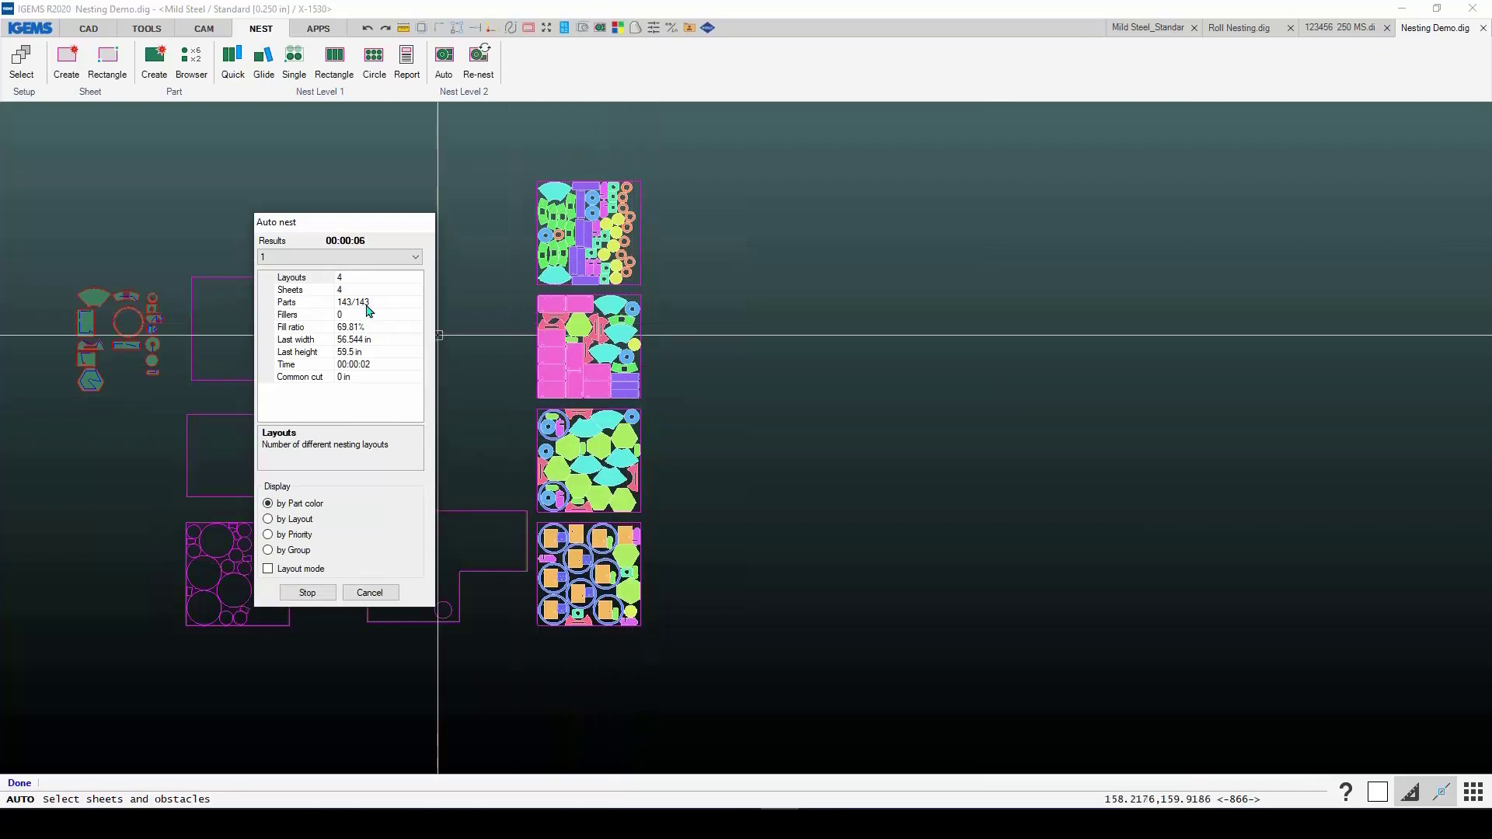
left_click(369, 592)
Step: Turn Multiplicity on, run the automatic nest on the 60" x 60" sheets and cancel it after viewing the repeated layouts
left_click(711, 383)
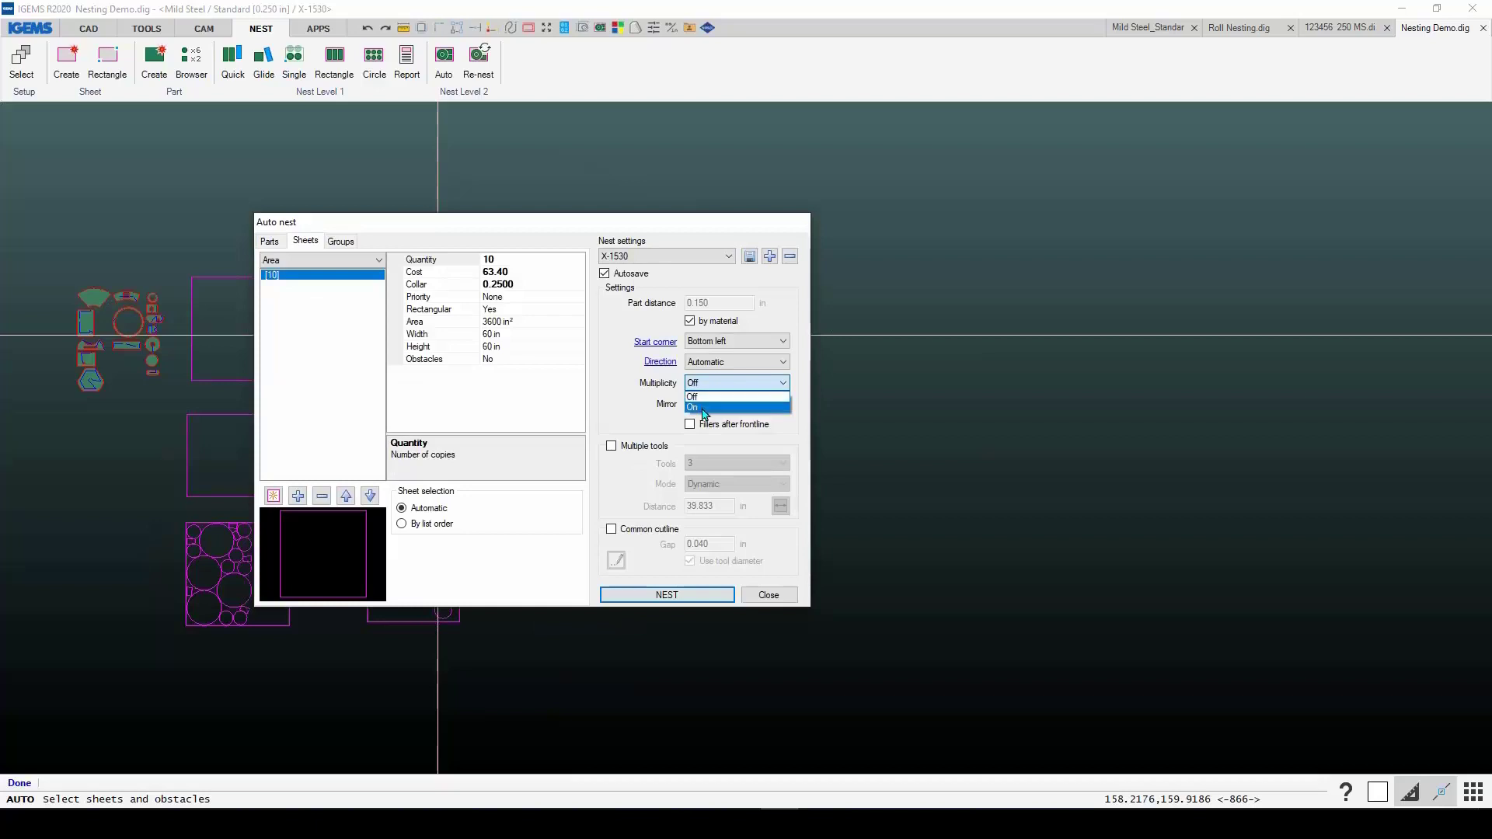
left_click(704, 407)
left_click(658, 594)
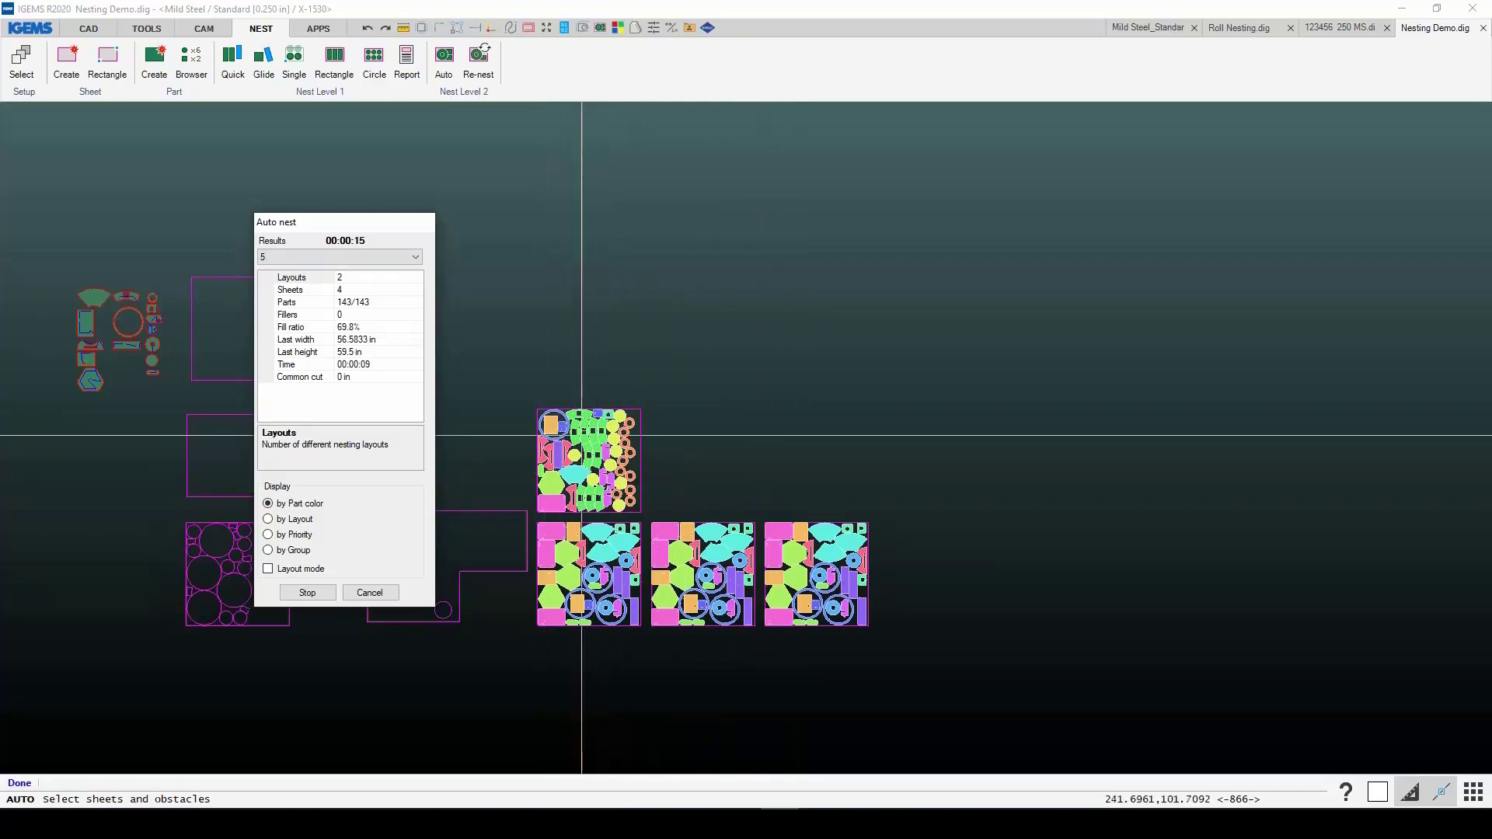
left_click(377, 594)
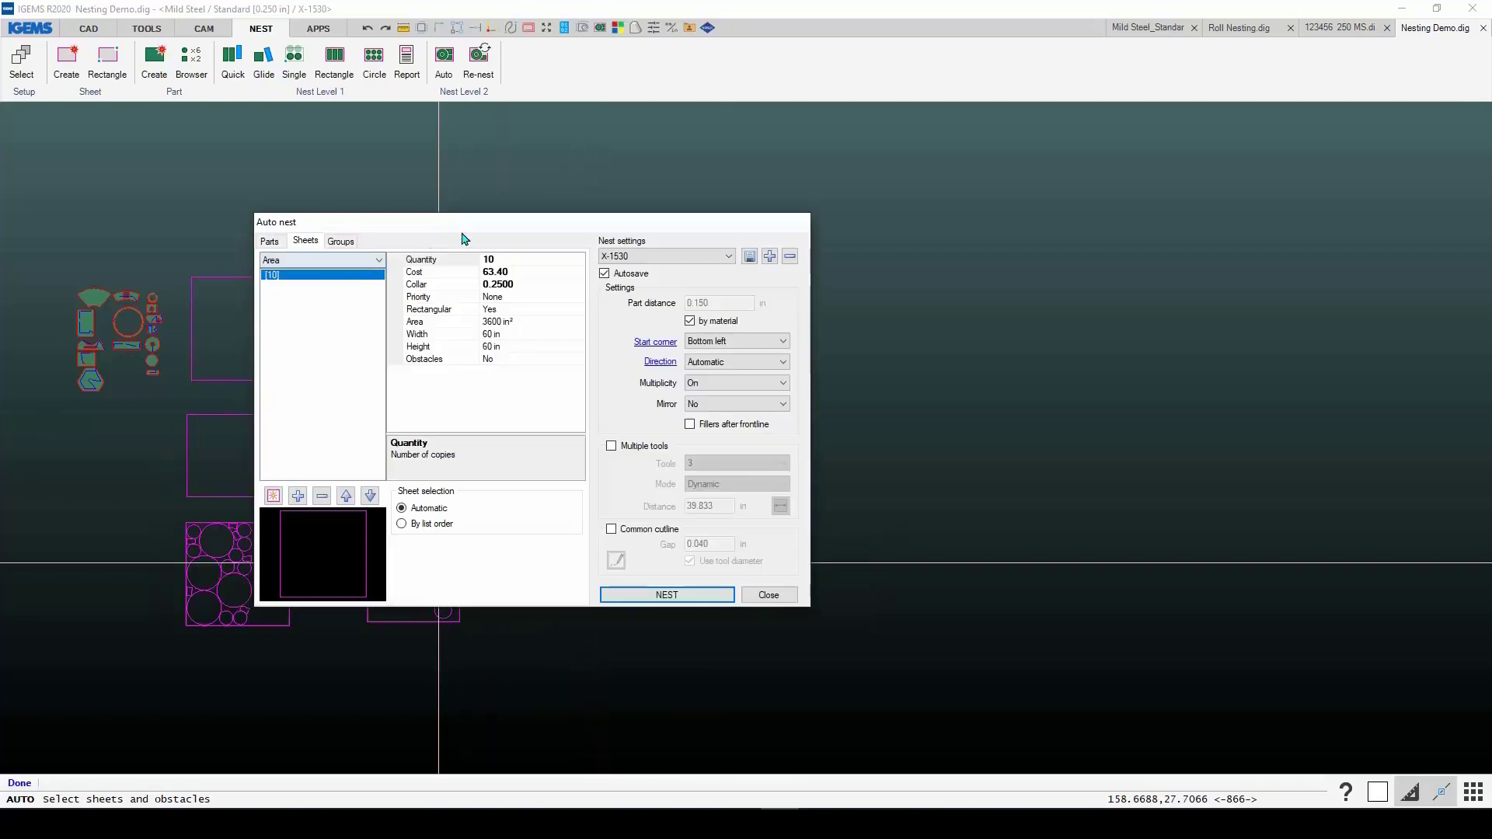
Step: Replace the 60" x 60" sheet with a 120" x 60" standard sheet in a quantity of 10
left_click_drag(705, 239, 851, 267)
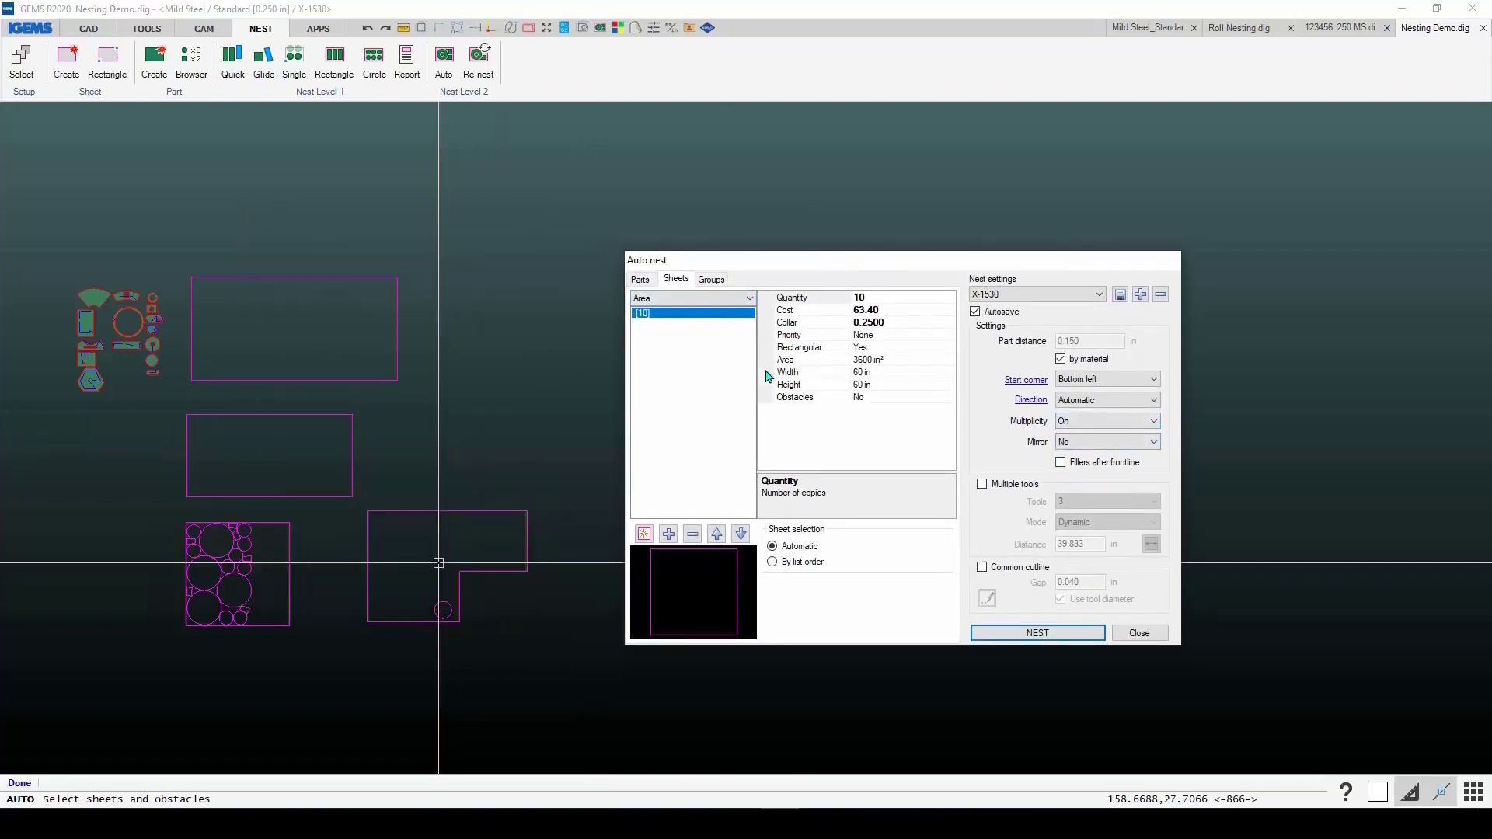
left_click(692, 535)
left_click(643, 534)
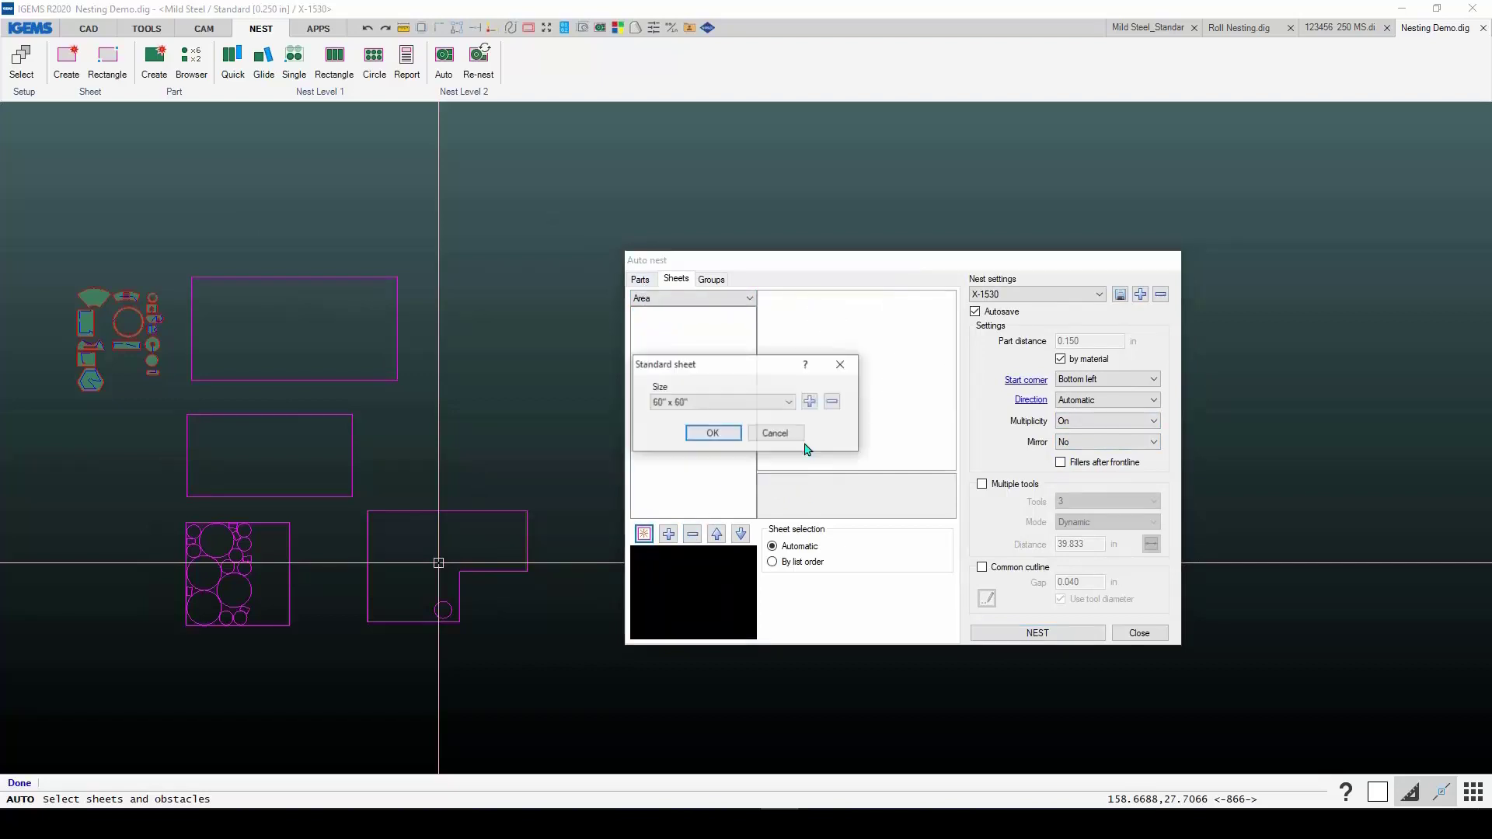
left_click(769, 404)
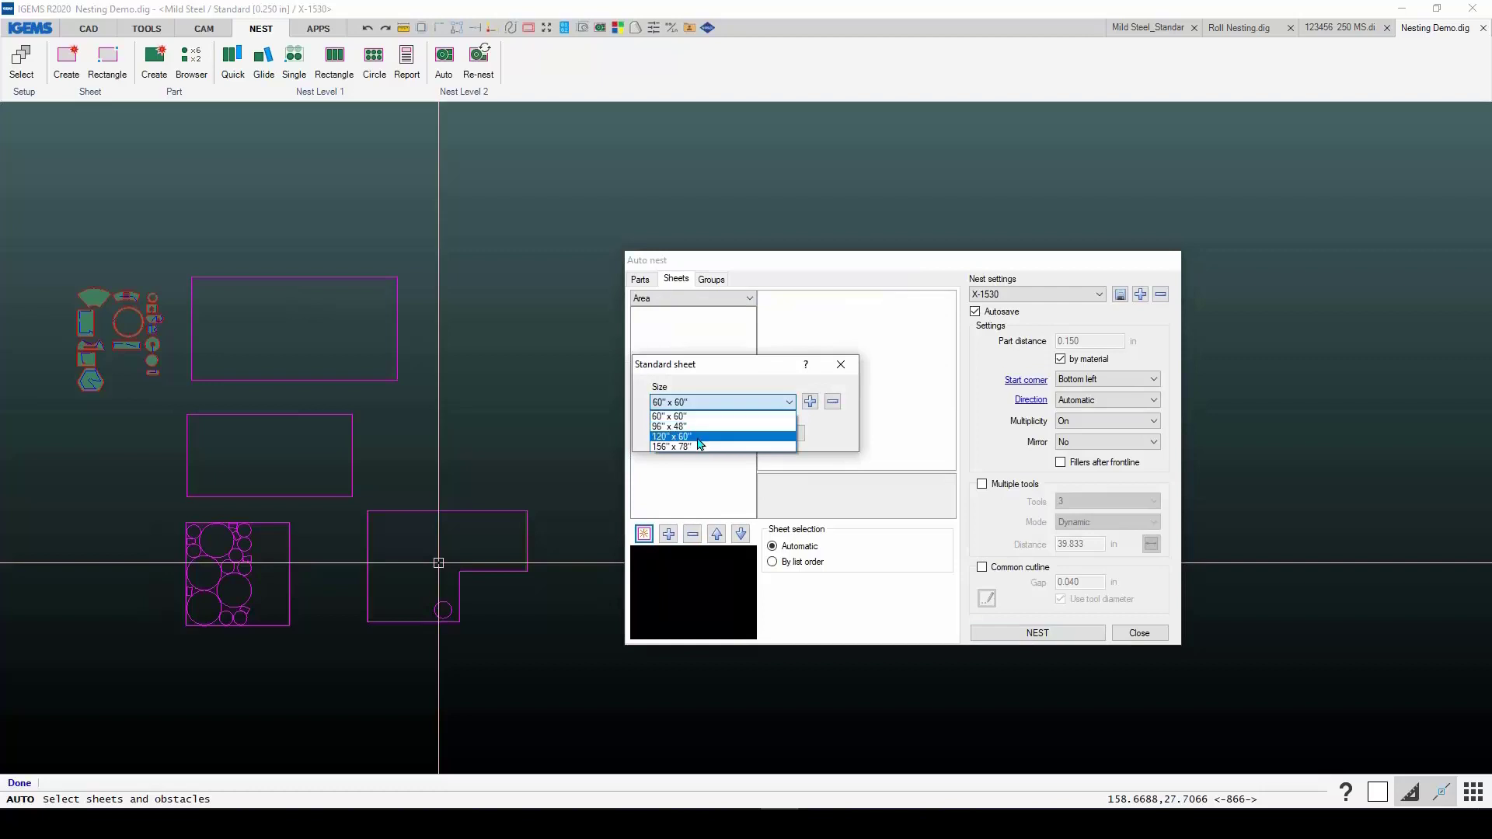
left_click(684, 430)
left_click(713, 433)
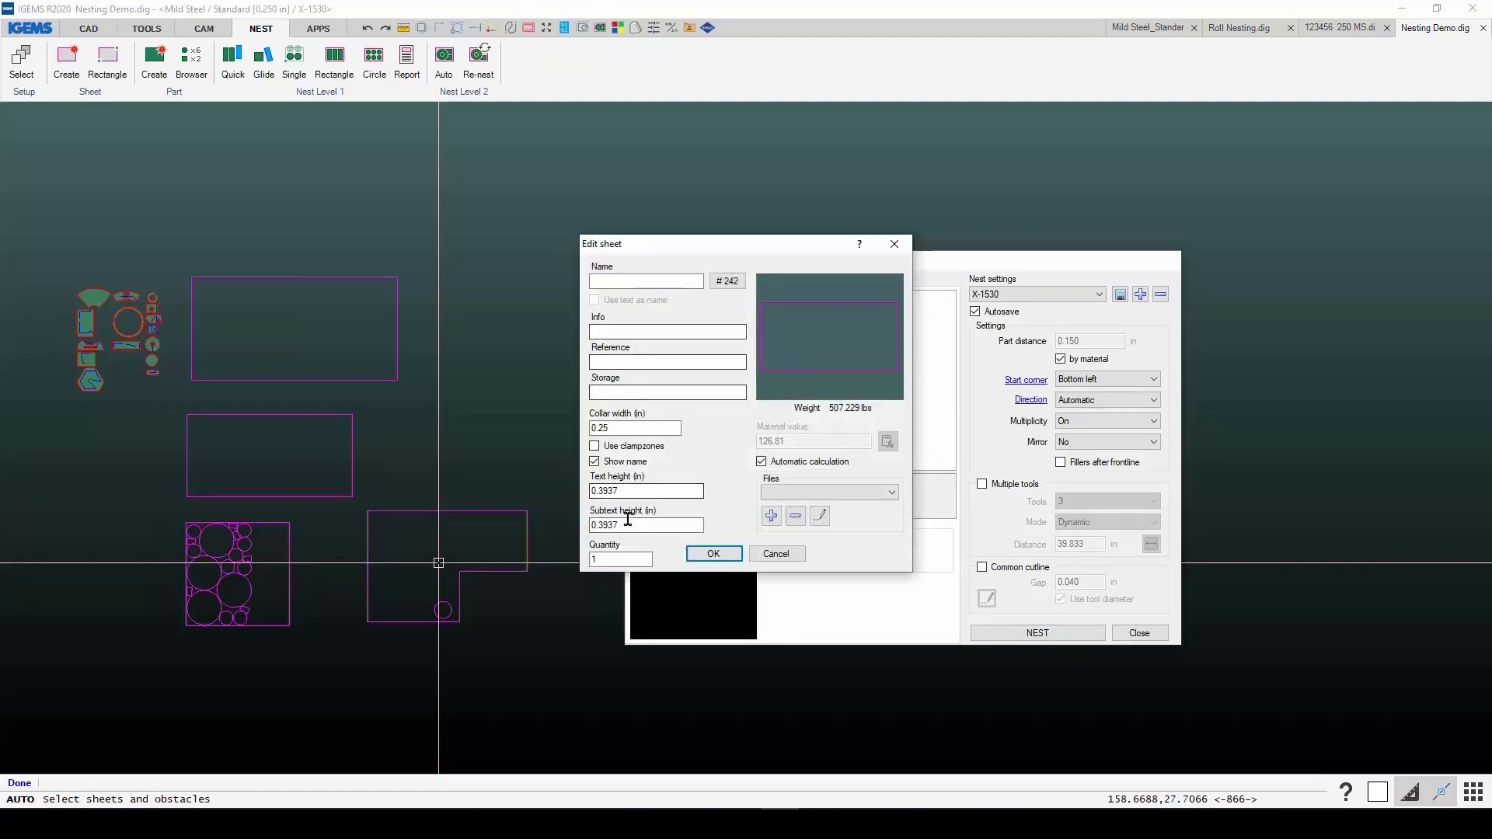
left_click(625, 557)
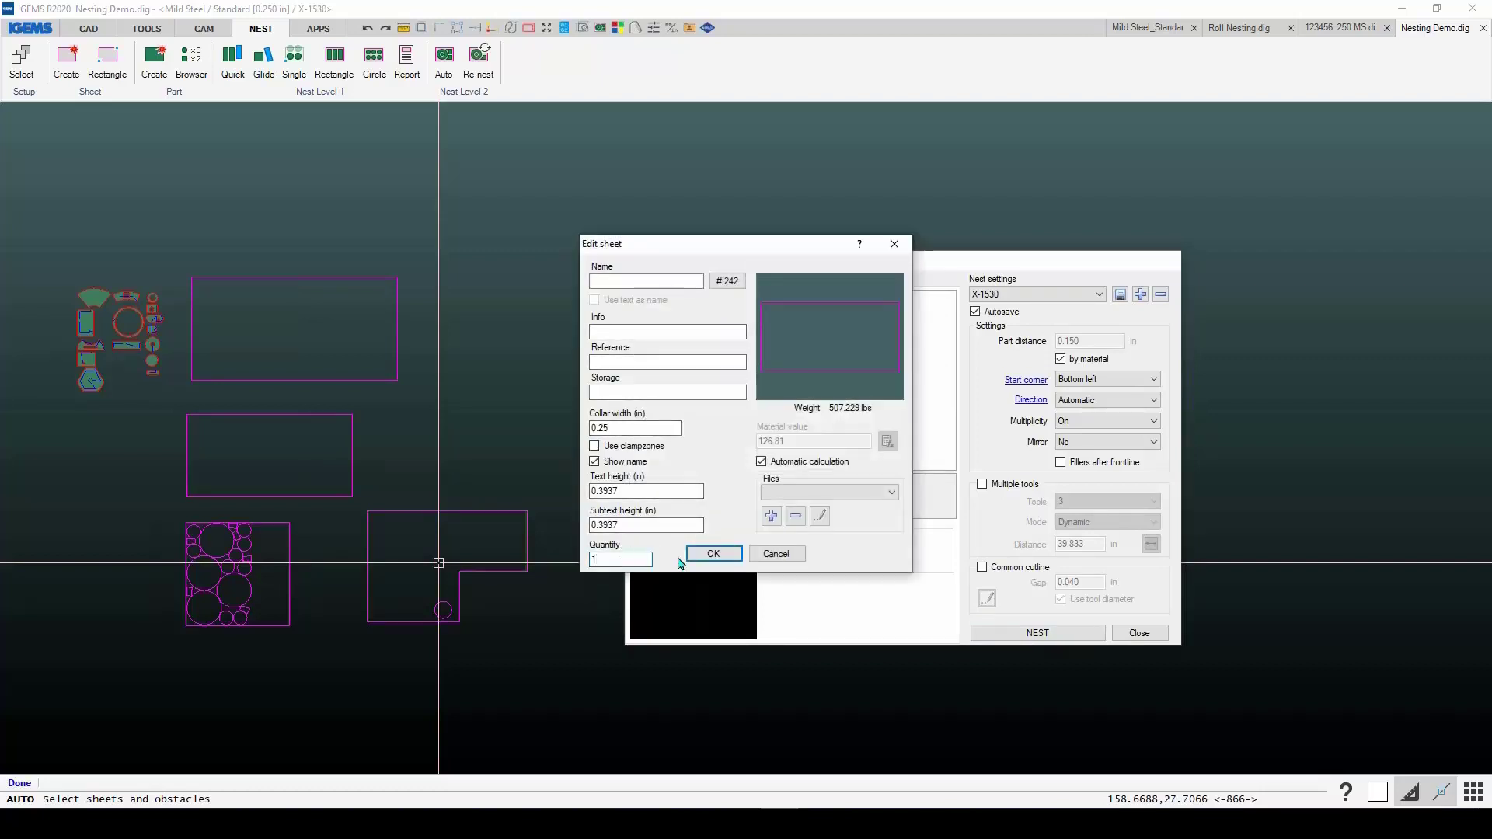
type("0")
left_click(703, 555)
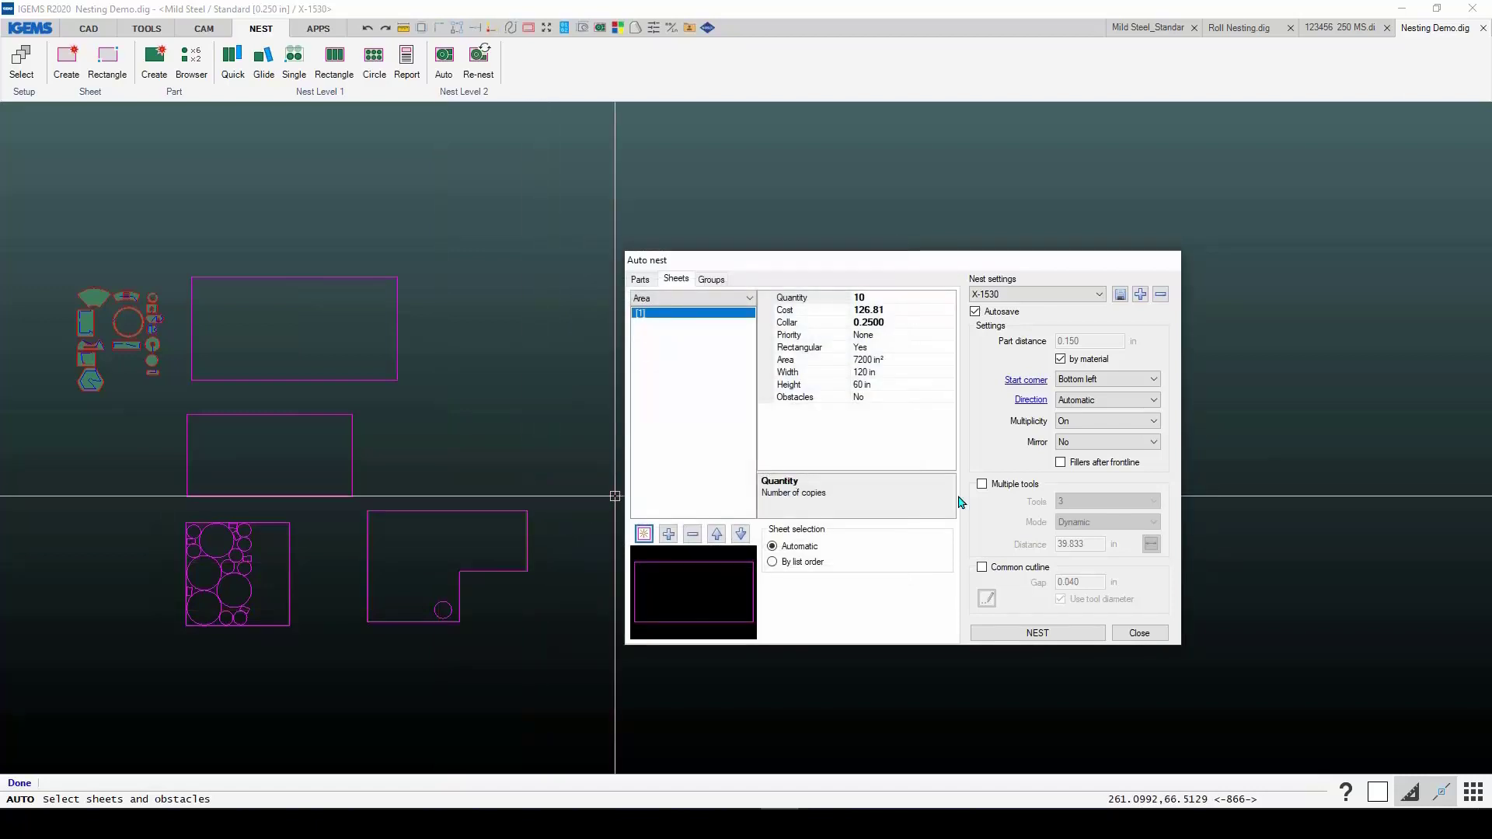
Step: Set the number of filler parts for PART-9 to 100, keeping its part quantity of 10
left_click(641, 278)
scroll(743, 488, "down", 2)
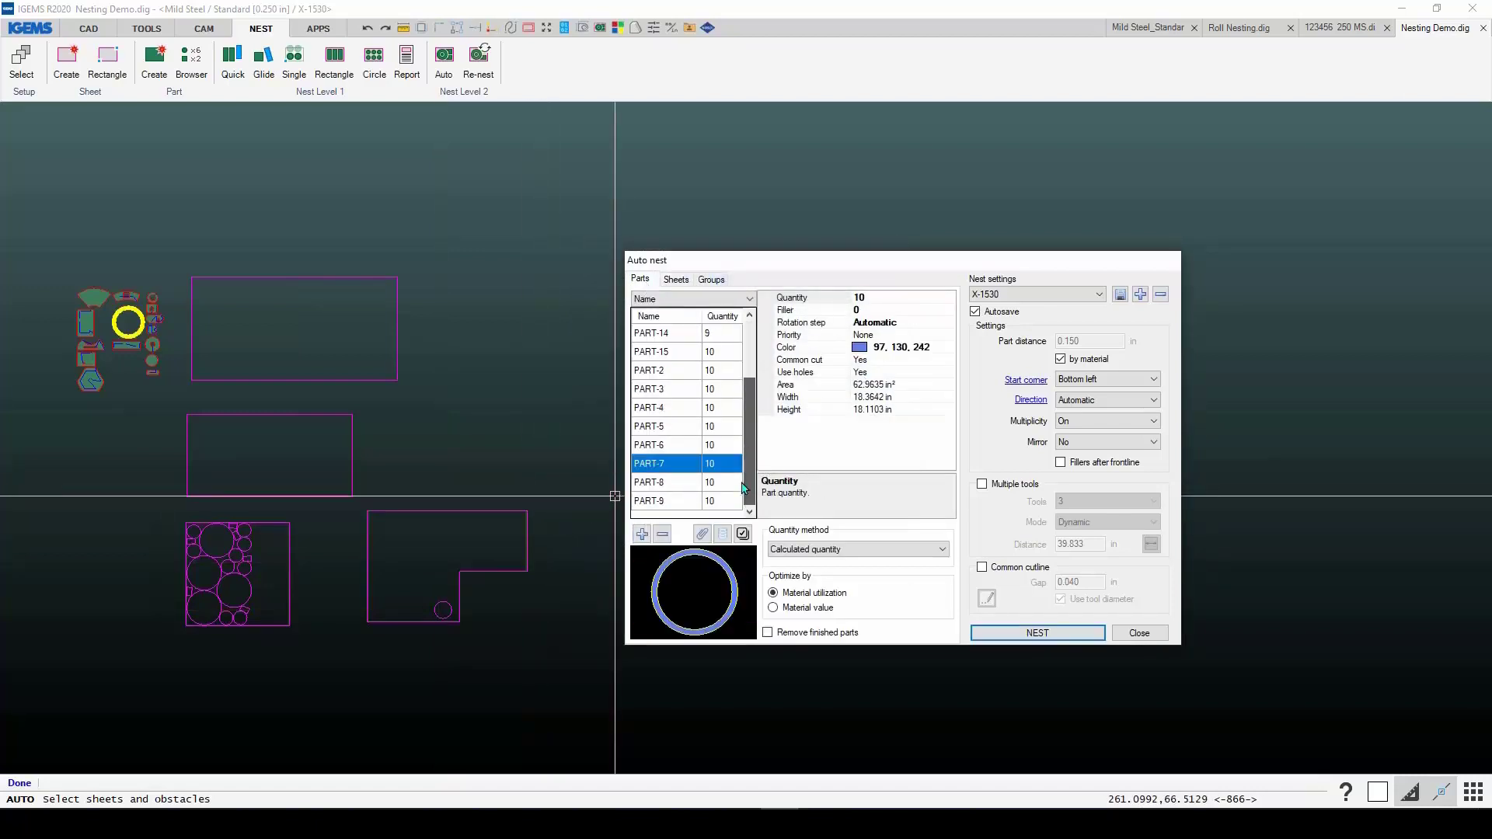
left_click(676, 505)
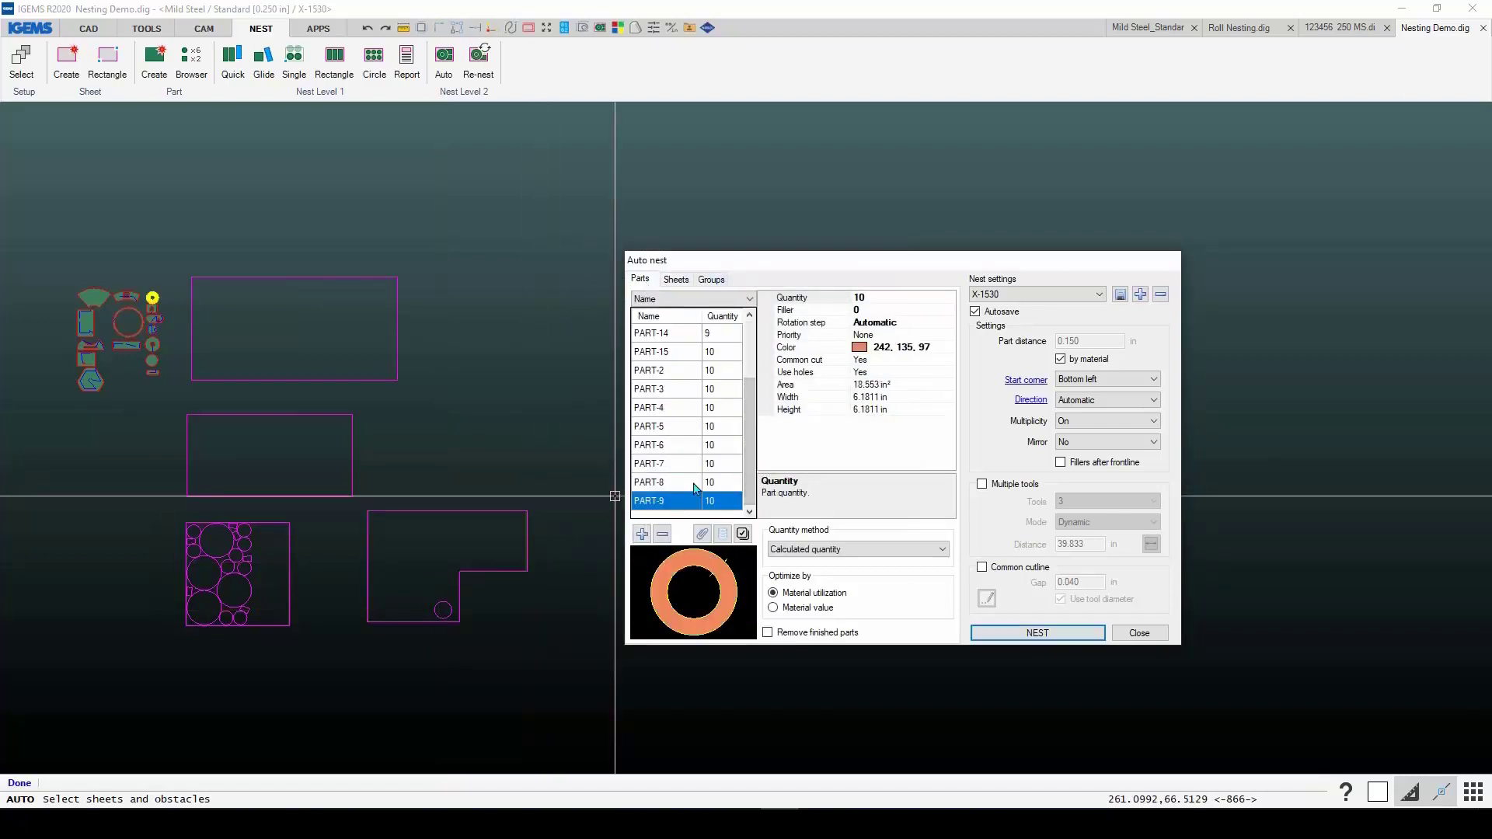
left_click(863, 298)
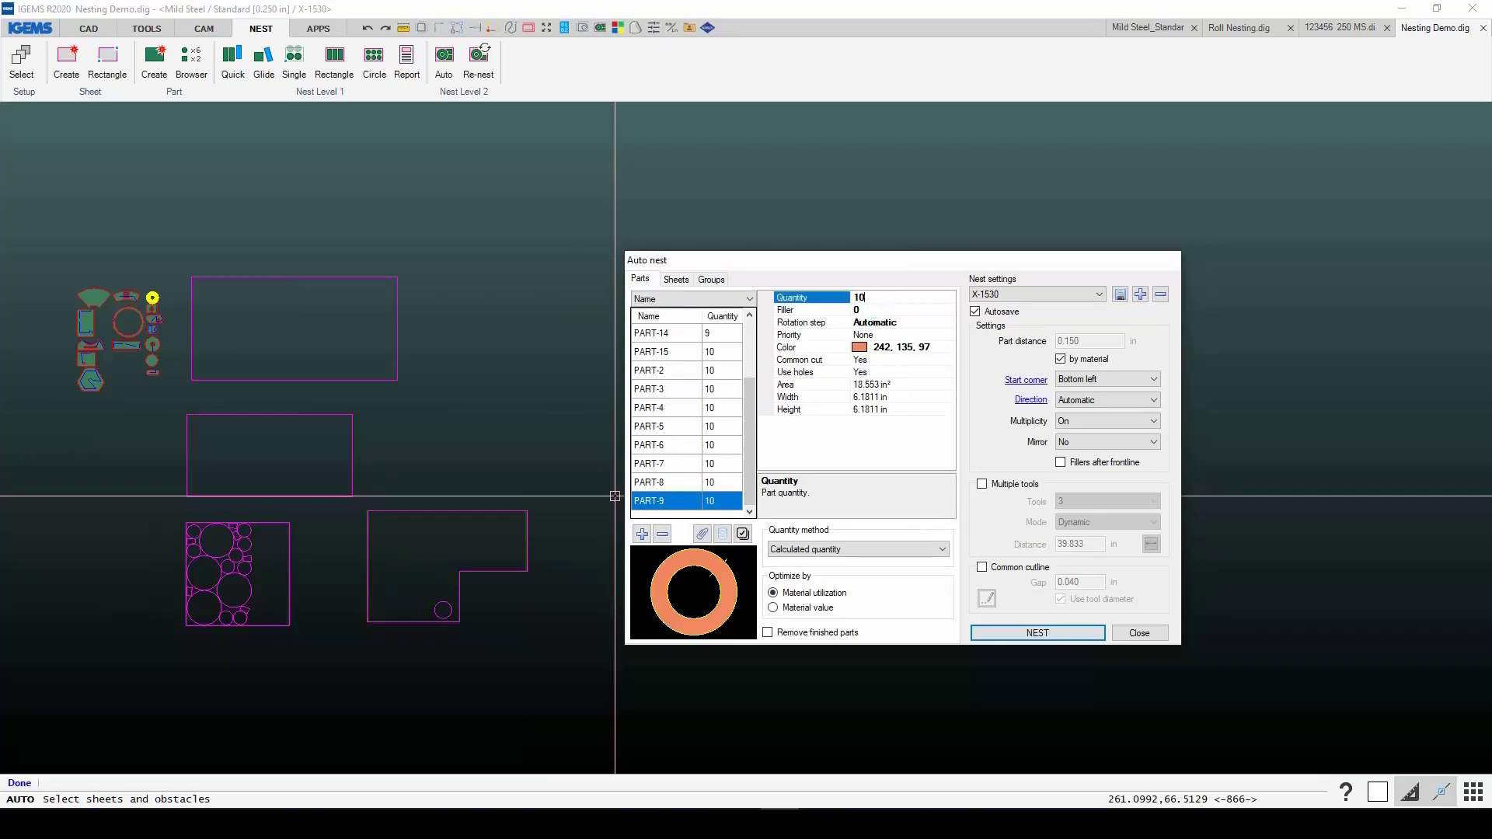
left_click(875, 310)
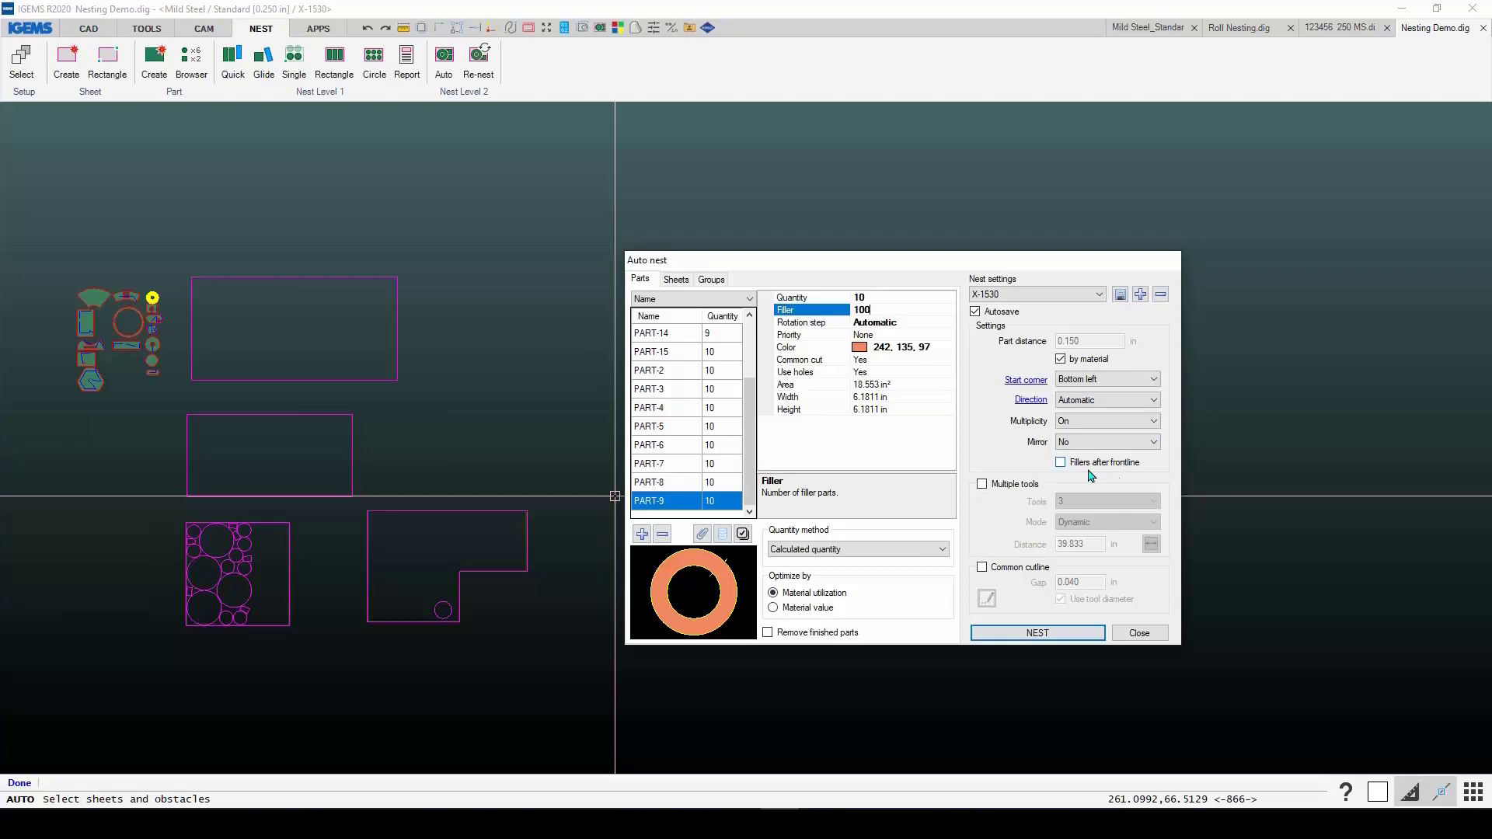
Step: Run the automatic nest with PART-9 as filler, examine where the filler rings land on both sheets, and cancel it
left_click(1043, 633)
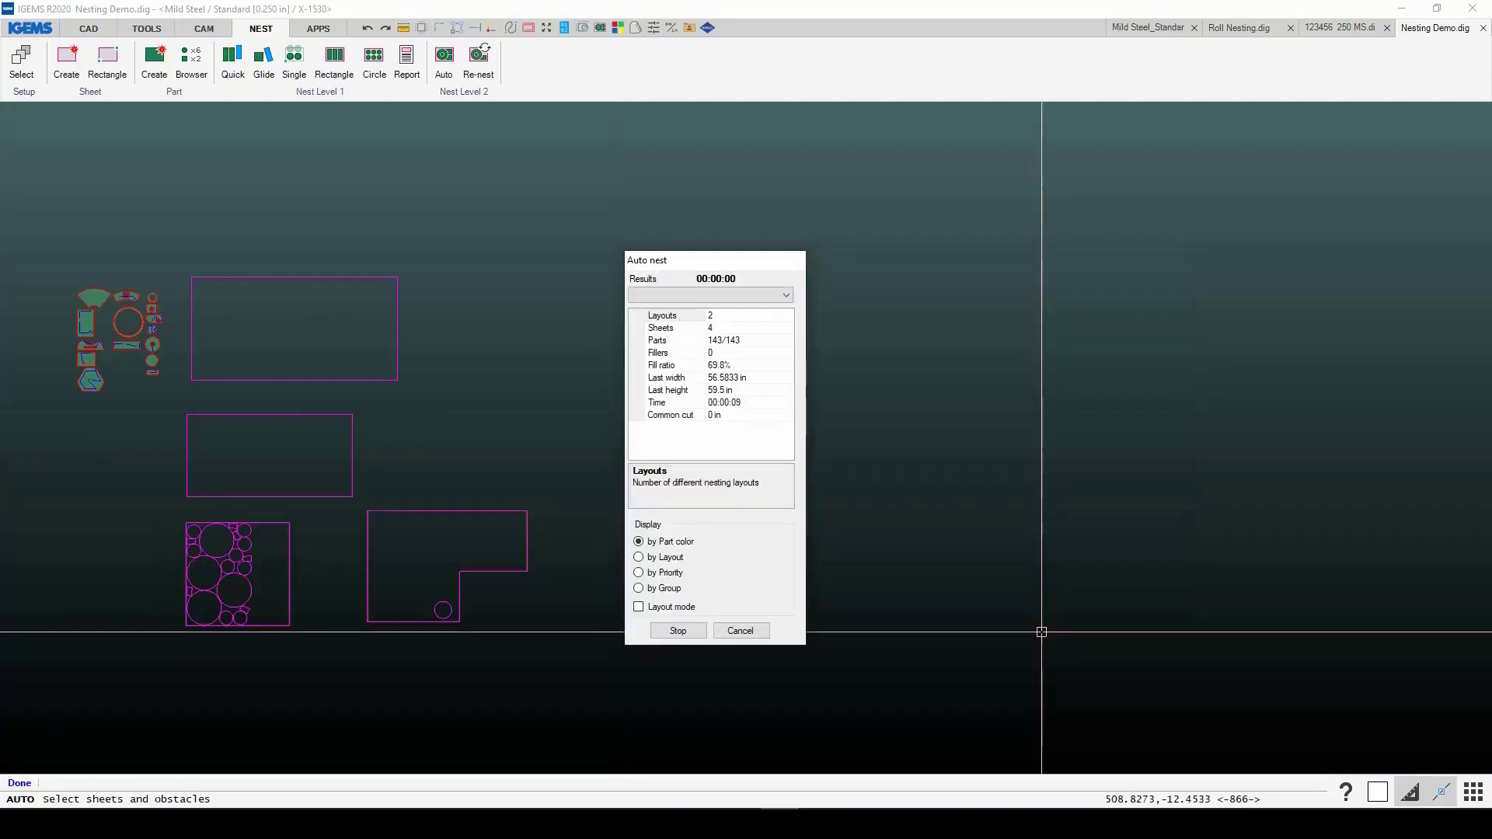
left_click_drag(701, 264, 958, 280)
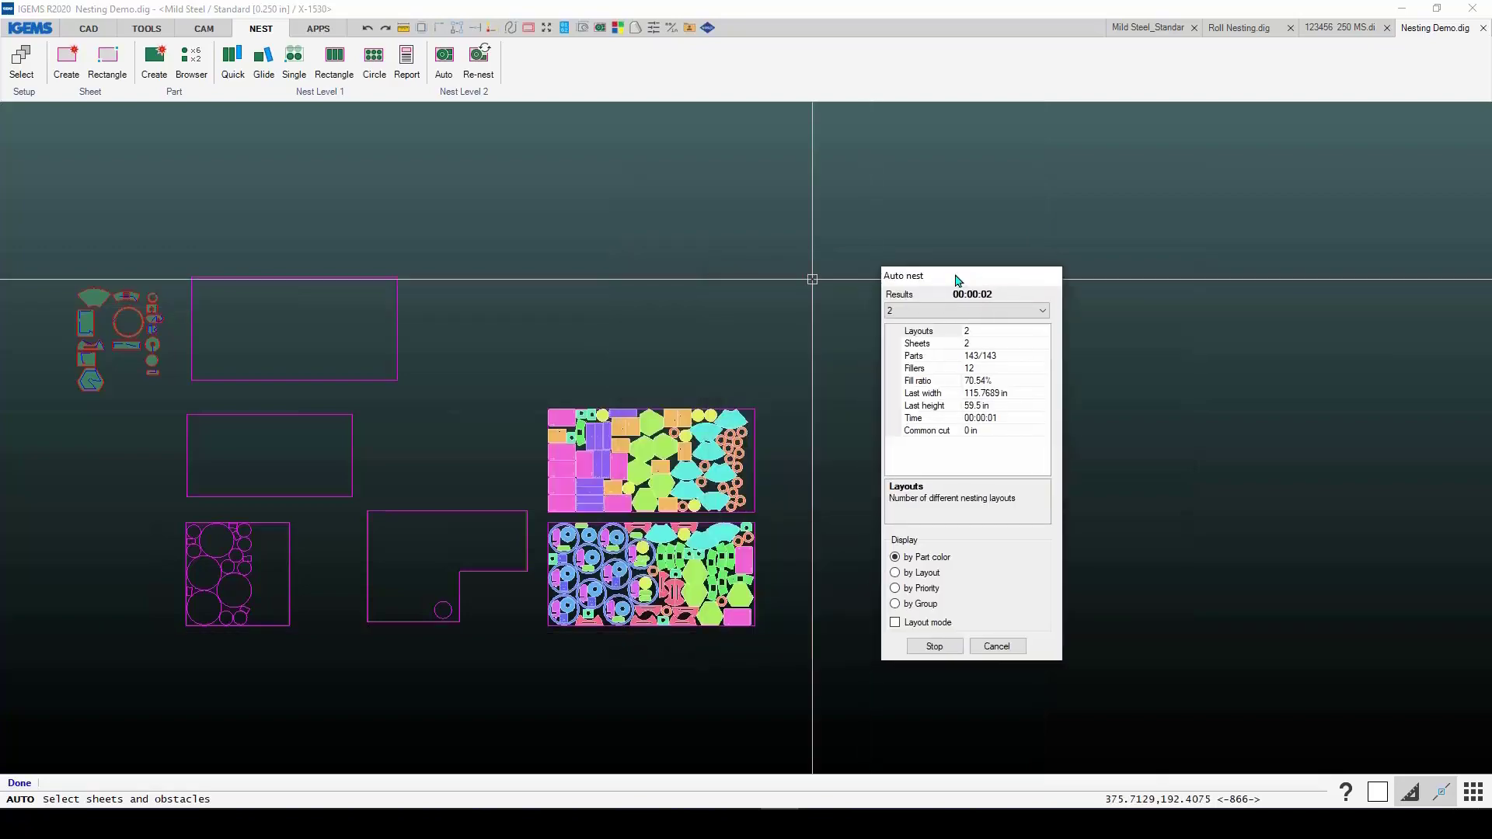
middle_click_drag(752, 522, 604, 489)
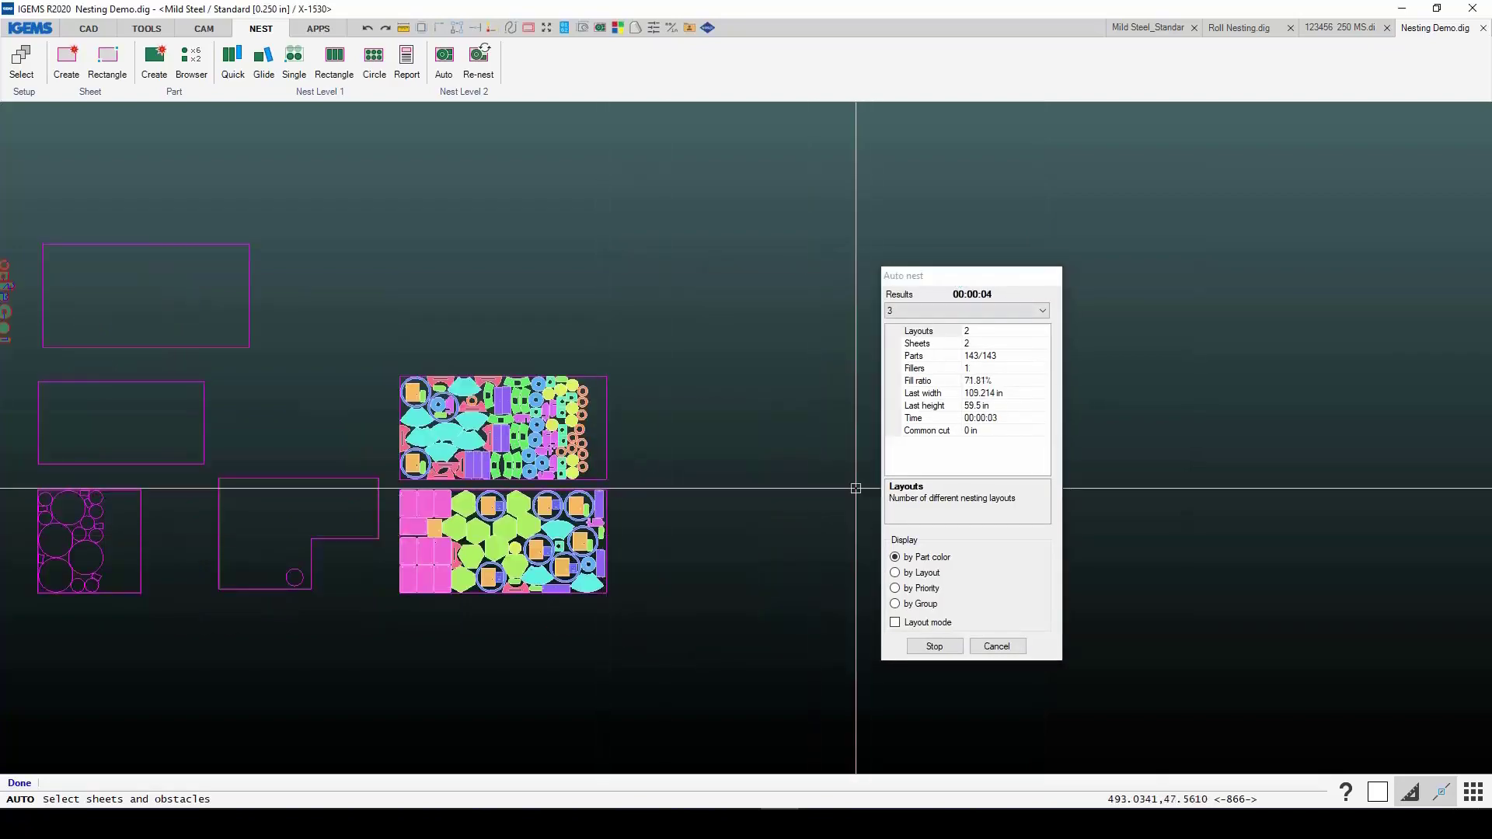
scroll(636, 471, "up", 1)
scroll(636, 472, "up", 3)
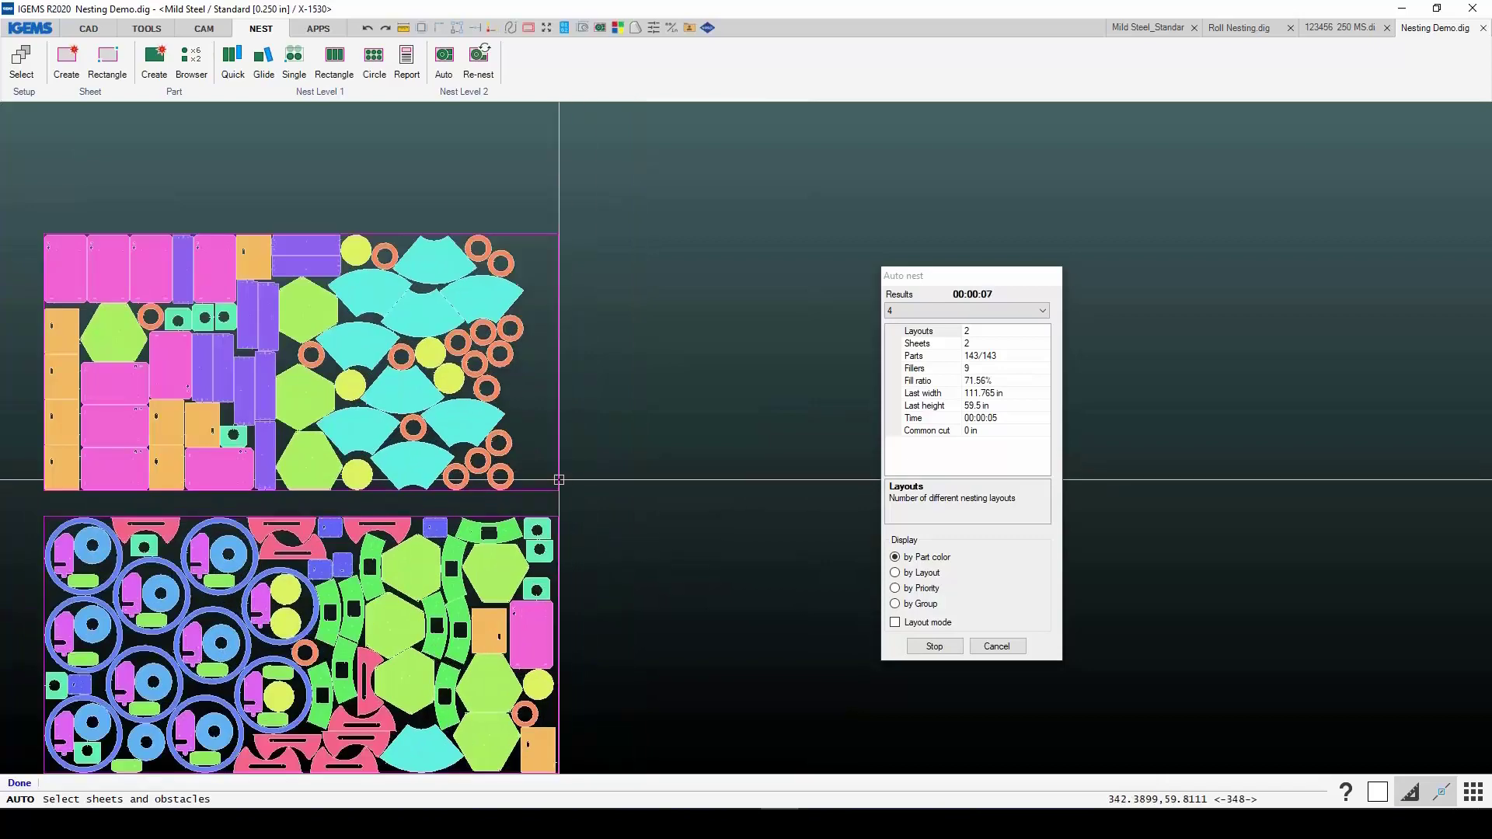
scroll(484, 397, "down", 3)
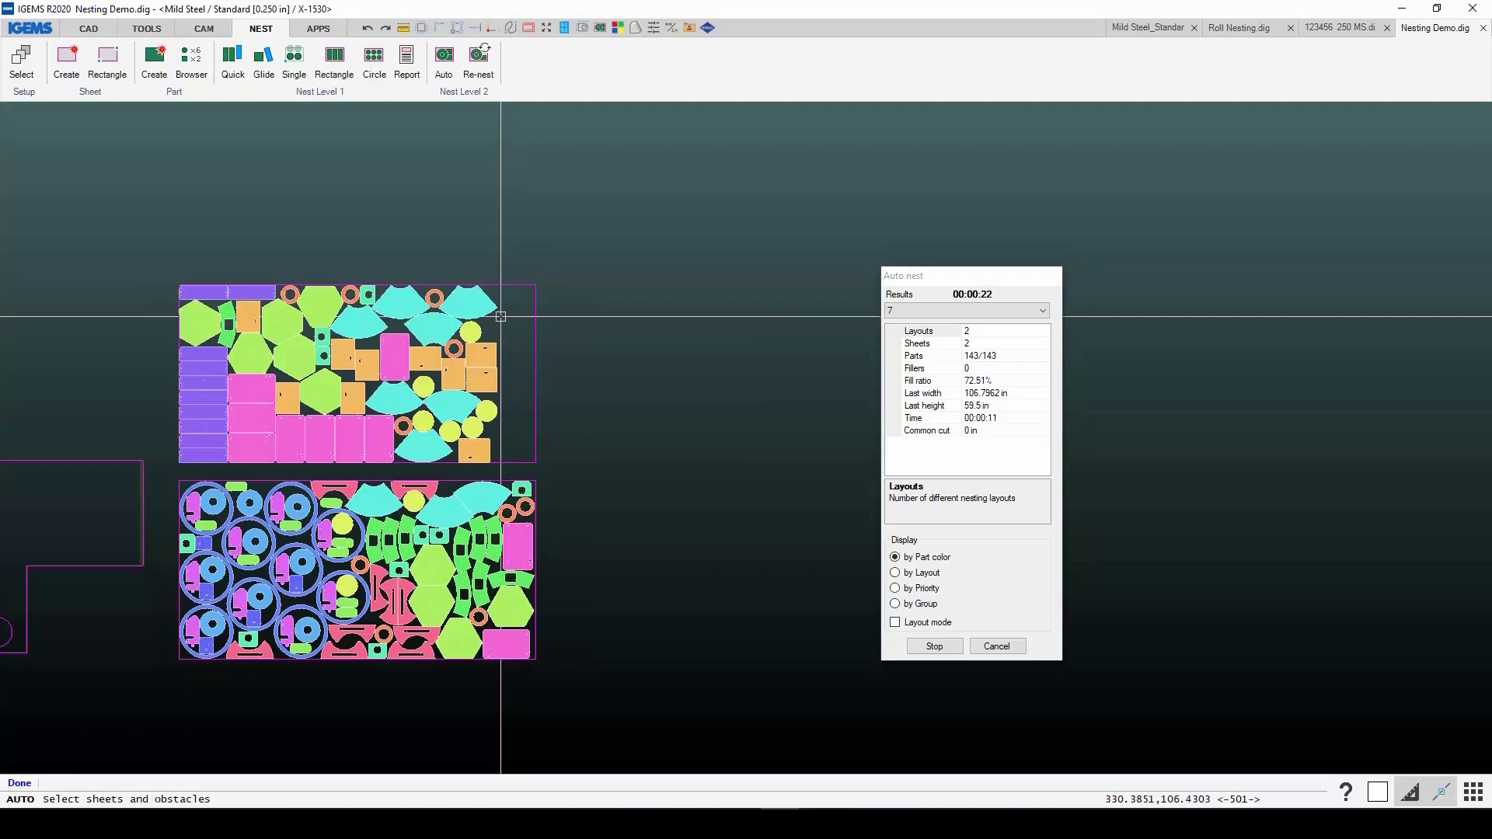
left_click(996, 647)
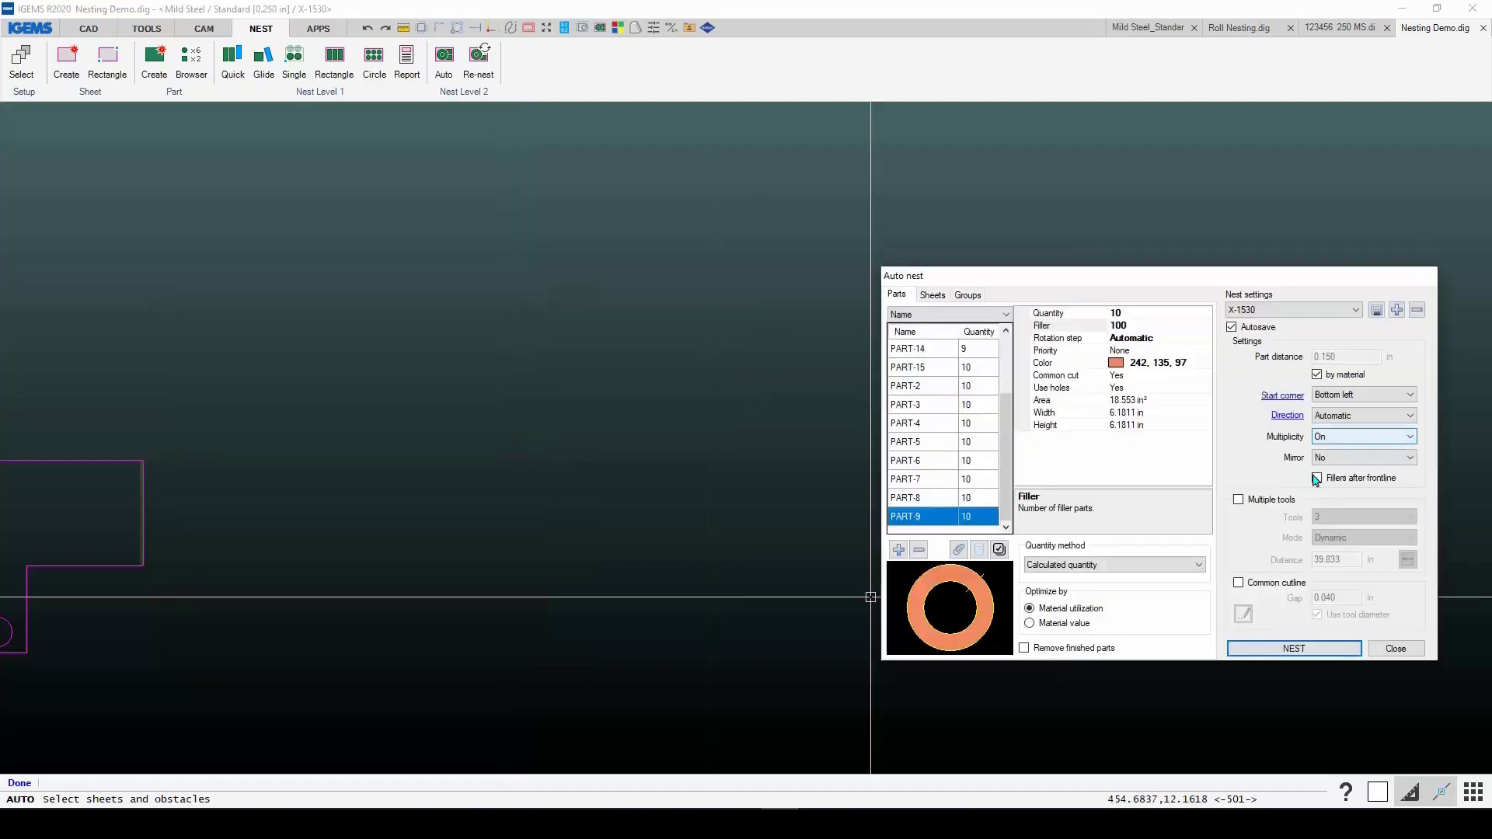
Step: Enable Fillers after frontline and run the automatic nest on the 120" x 60" sheets
left_click(1291, 647)
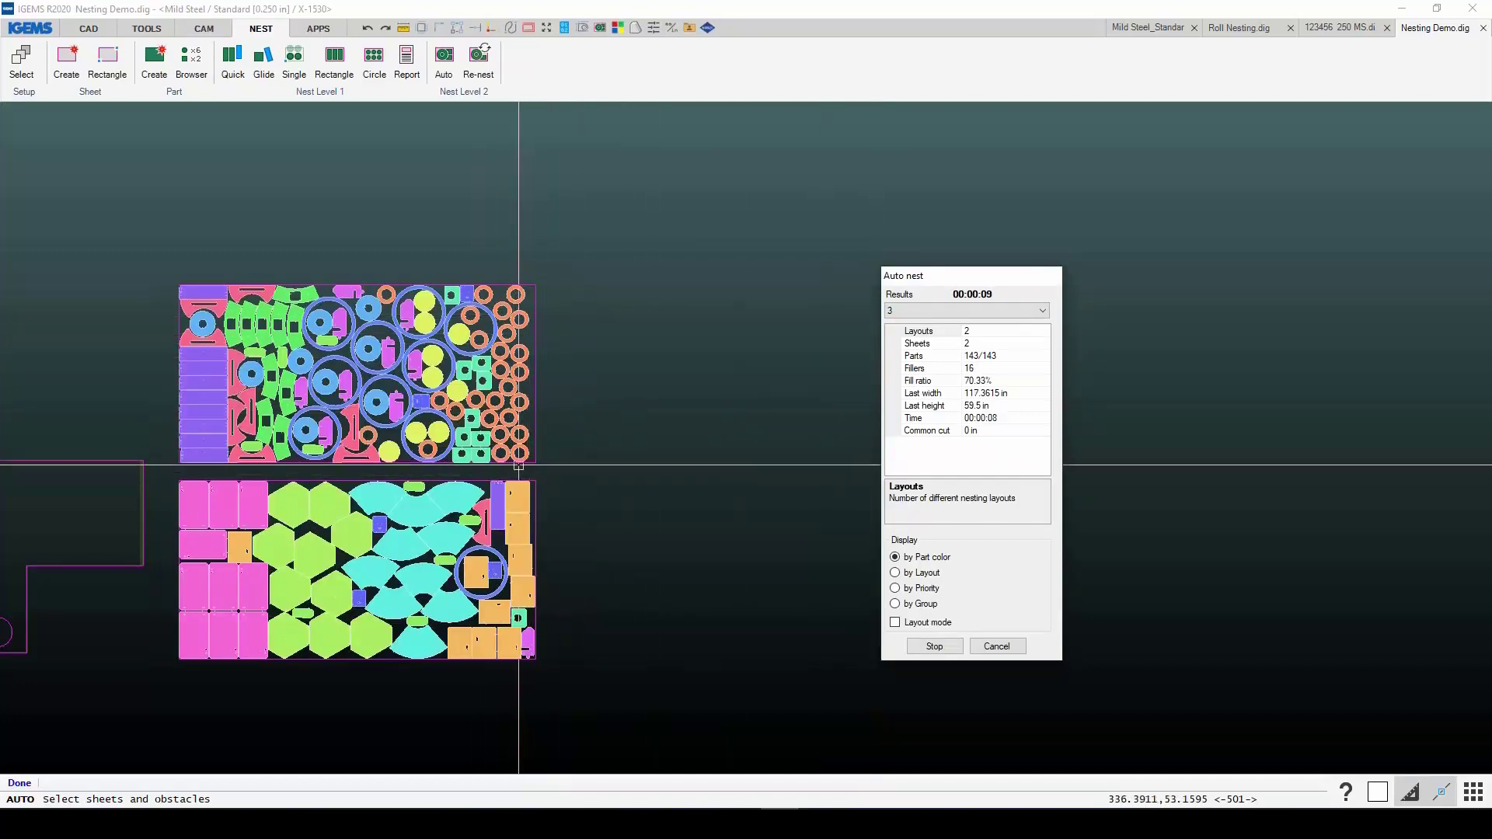
left_click_drag(944, 285, 828, 256)
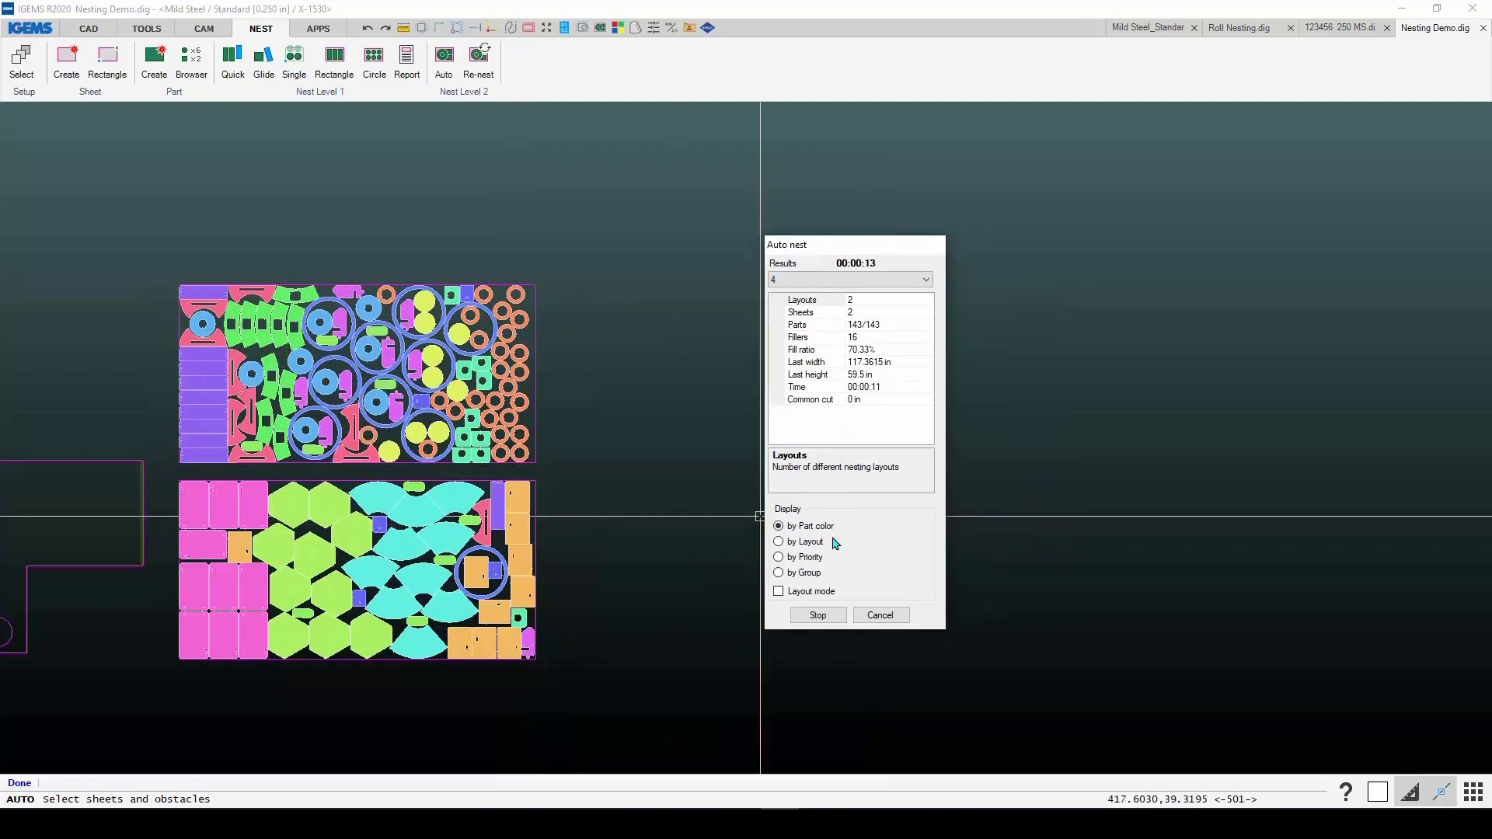
Step: Compare the nest display by layout, priority and group, return to part color, and cancel the nest
left_click(789, 542)
left_click(789, 558)
left_click(798, 573)
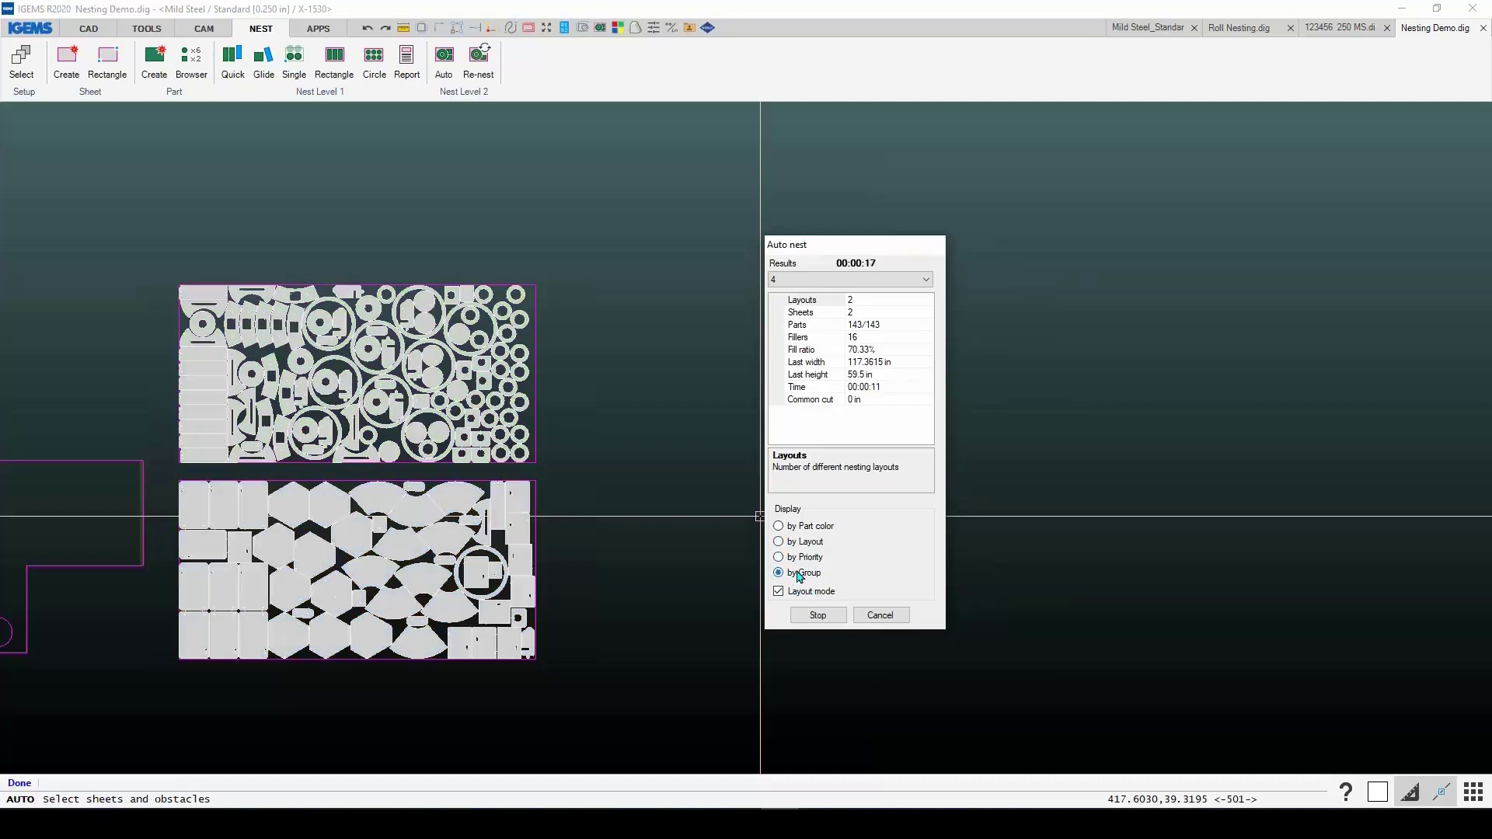
left_click(779, 526)
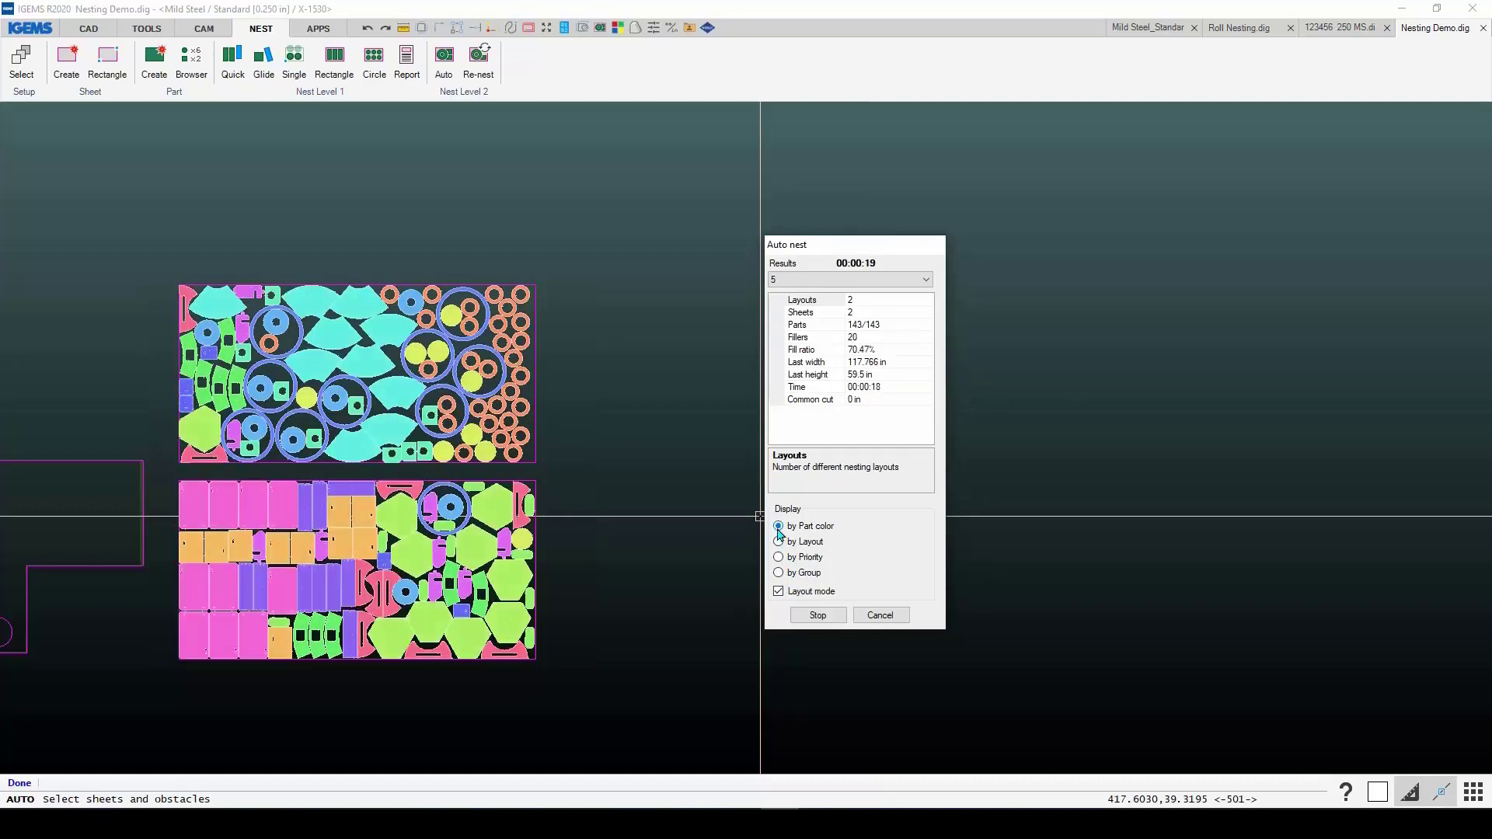
left_click(877, 616)
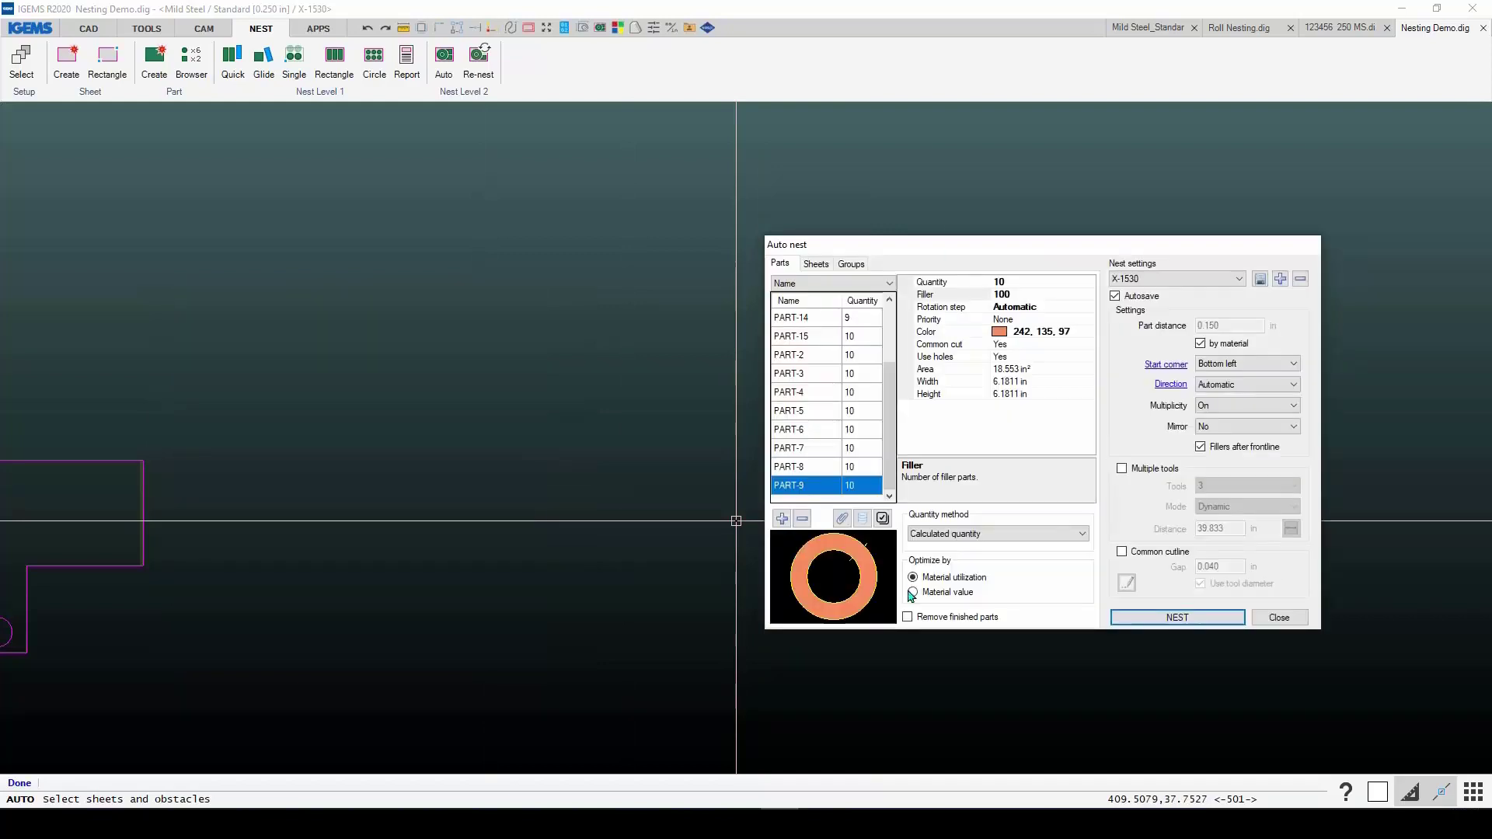
scroll(435, 523, "down", 5)
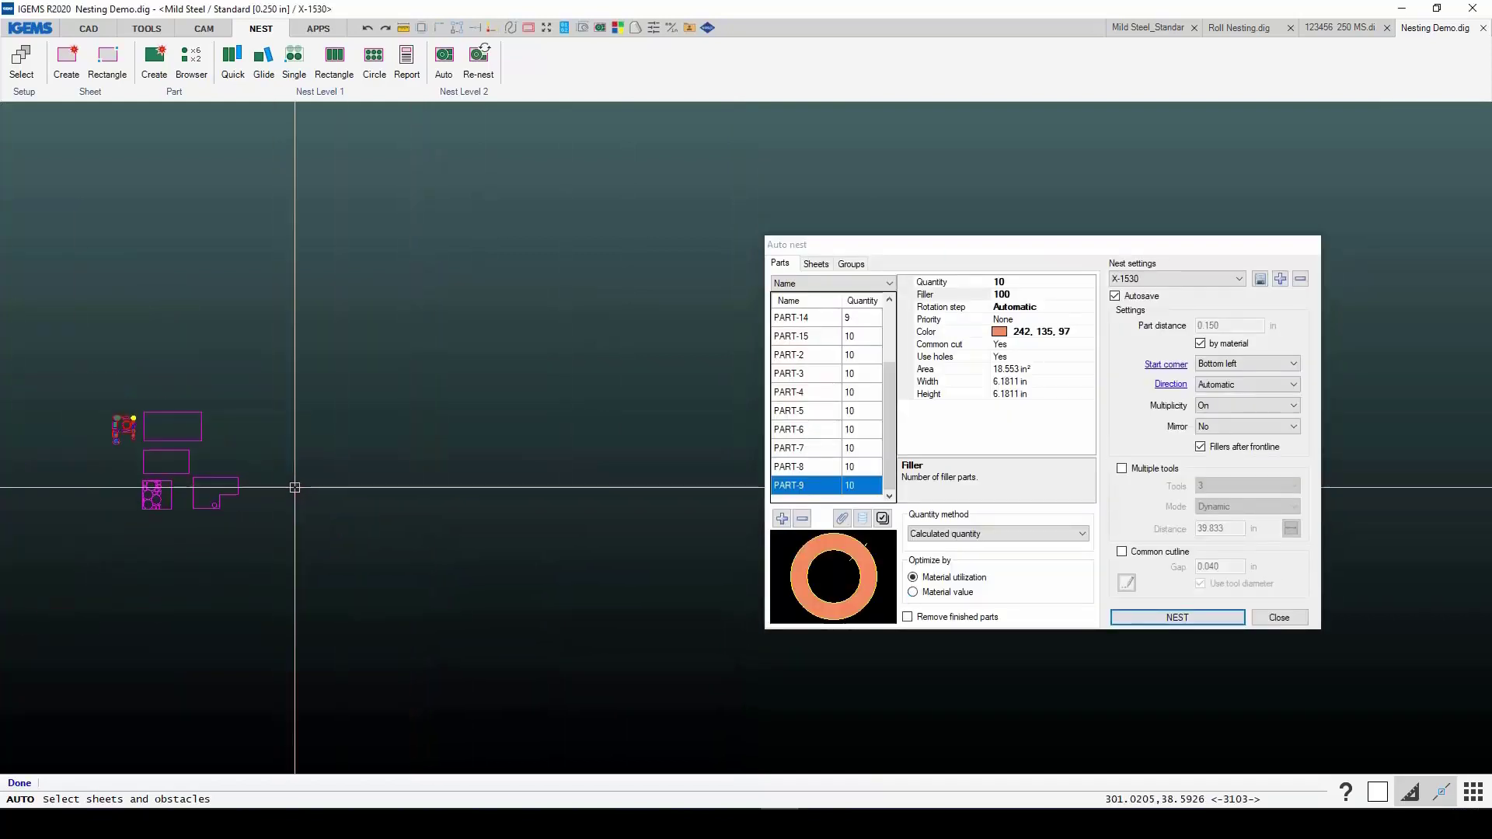
Step: Enable multiple tools with 3 tools for the automatic nest and turn off Fillers after frontline
left_click(1122, 468)
mouse_move(404, 433)
middle_mouse_down()
mouse_move(527, 509)
mouse_move(763, 422)
middle_mouse_up()
scroll(454, 498, "up", 5)
middle_click_drag(561, 436, 683, 480)
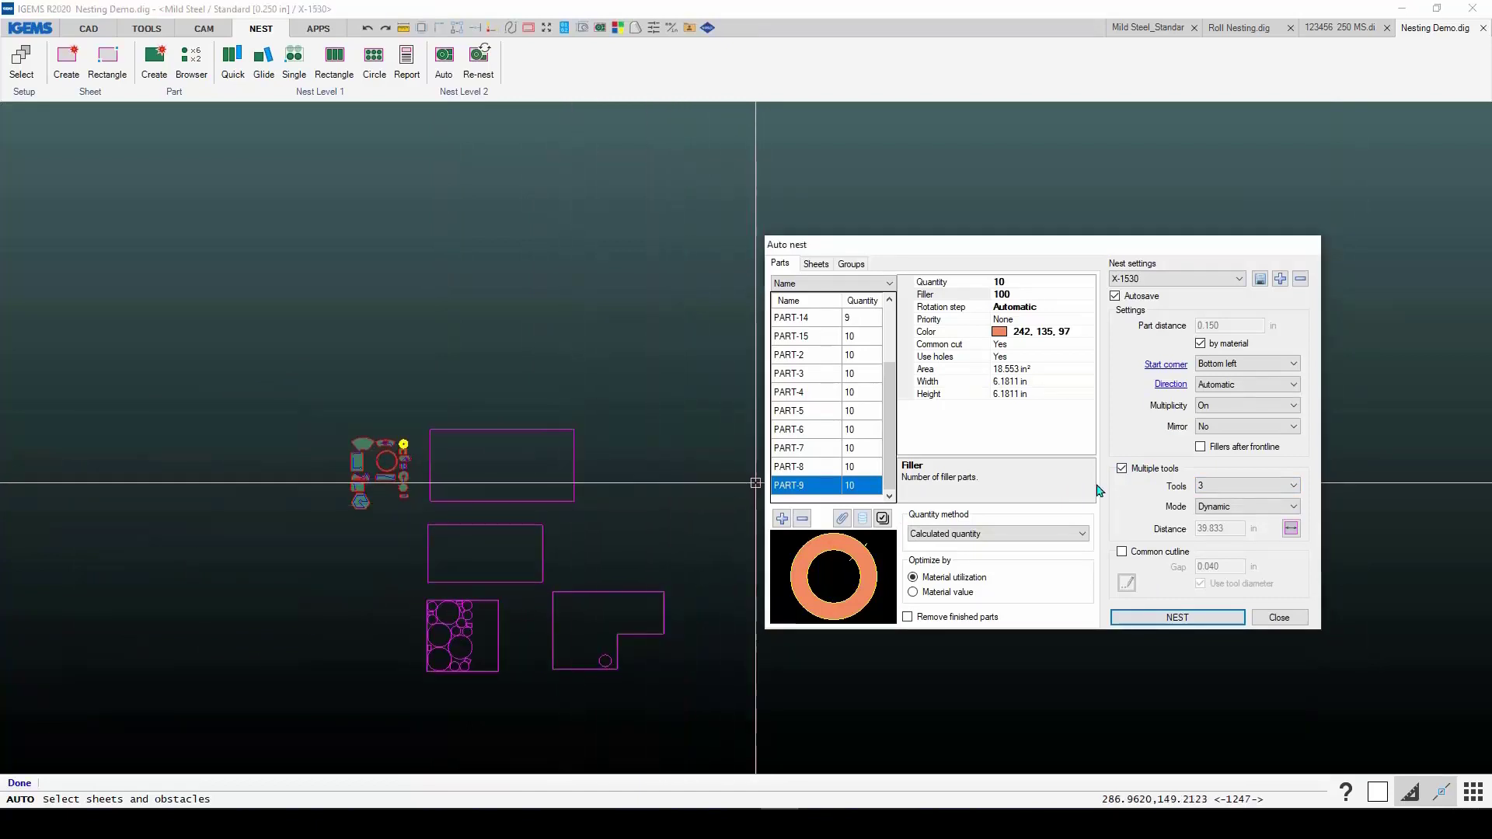
left_click(1215, 485)
left_click(1216, 485)
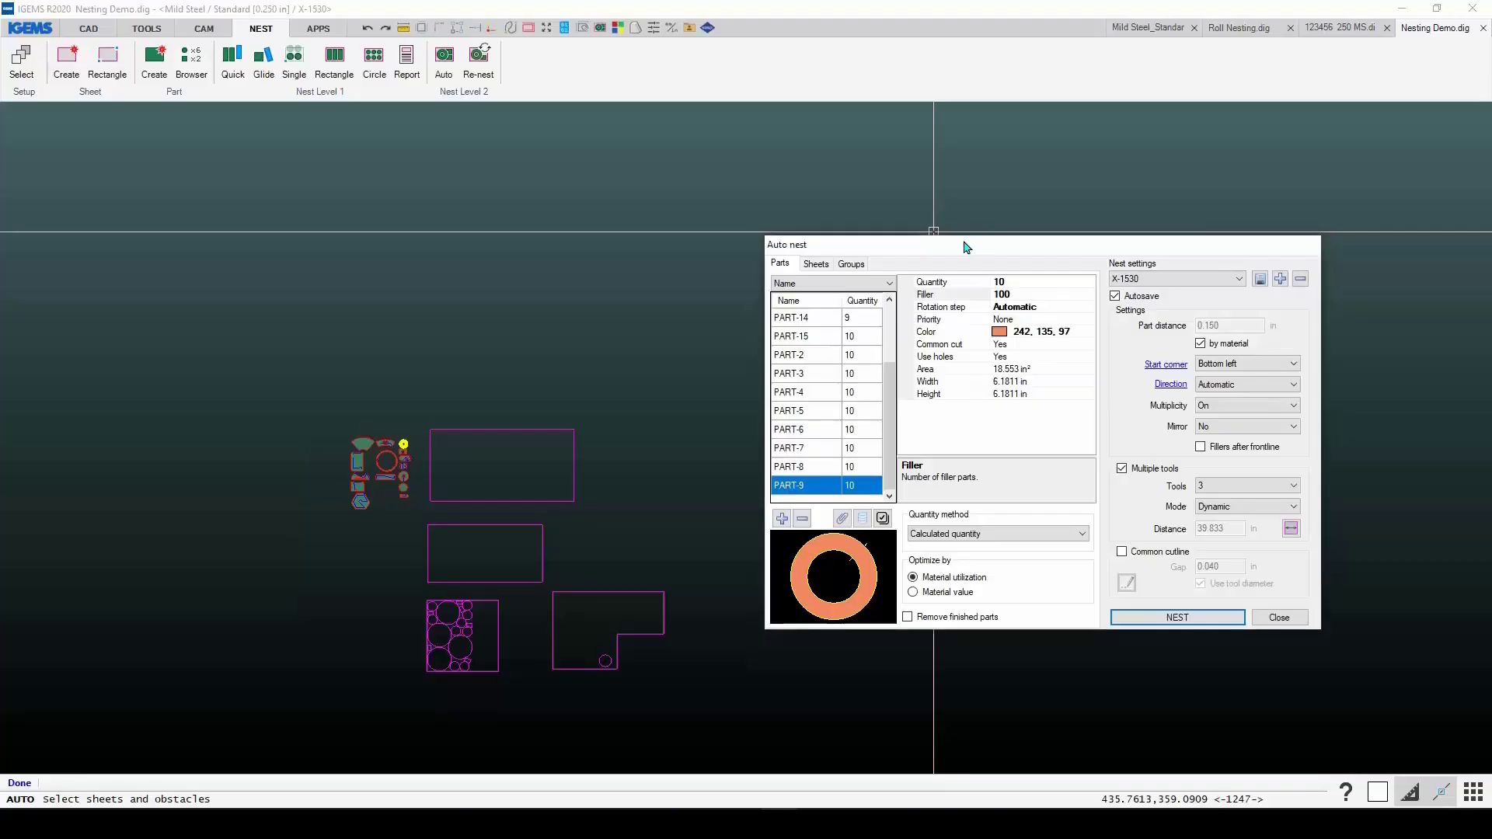
Step: Set the multiple tools mode to Constant and open the tool distance for editing
left_click_drag(966, 244, 919, 210)
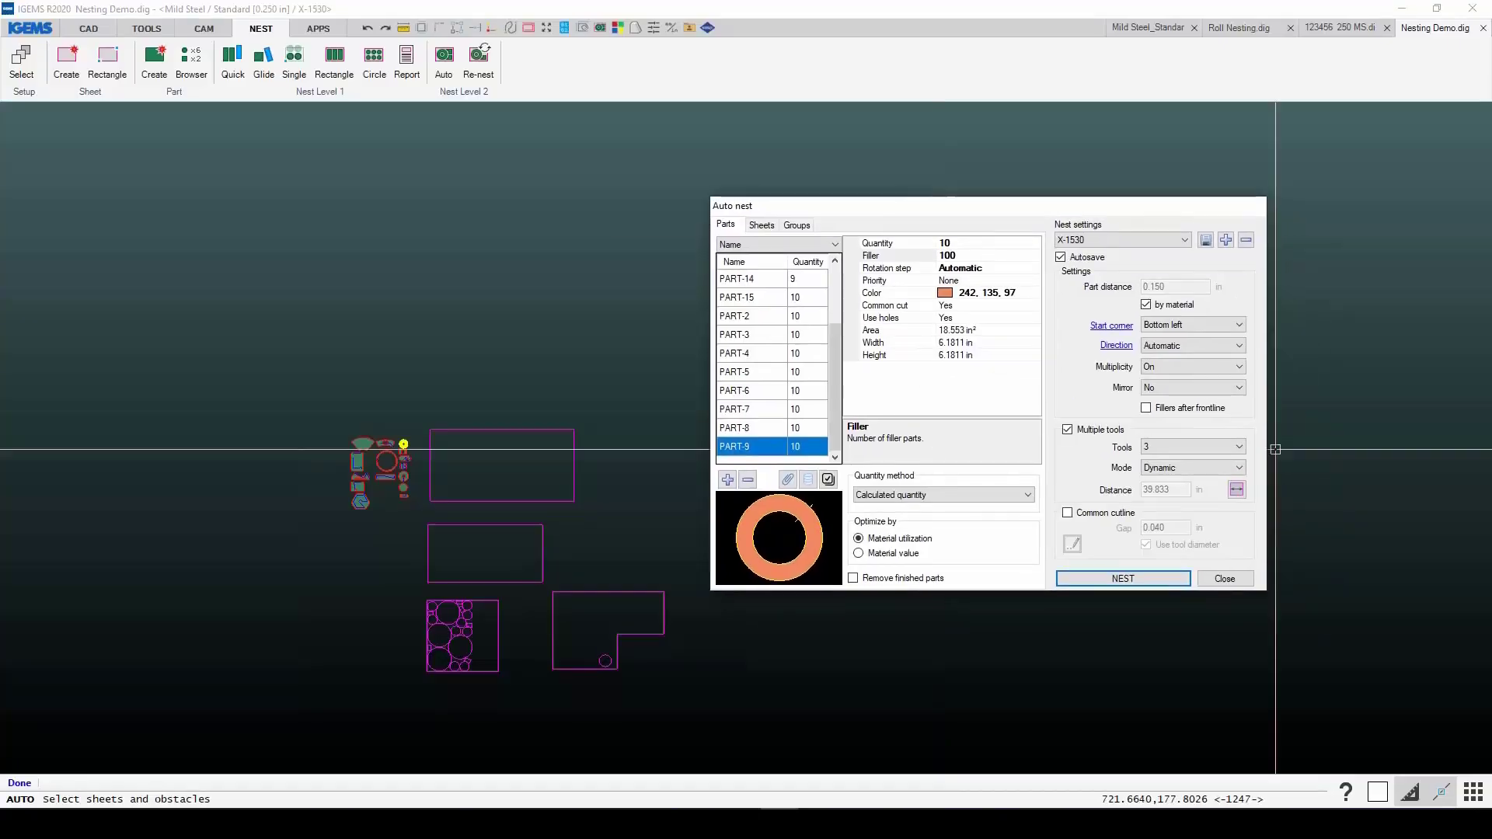
left_click(1161, 470)
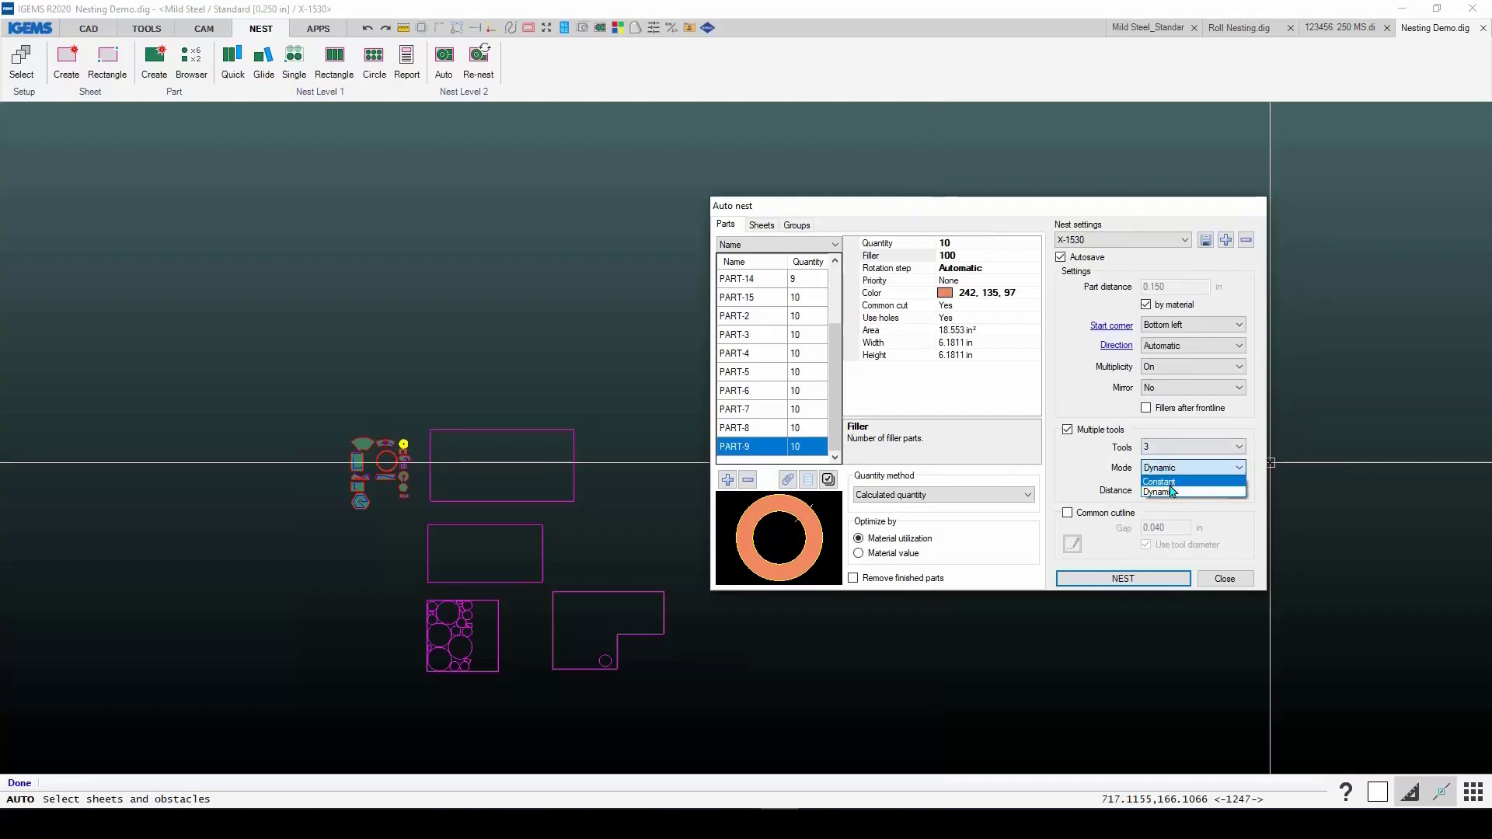
left_click(1168, 481)
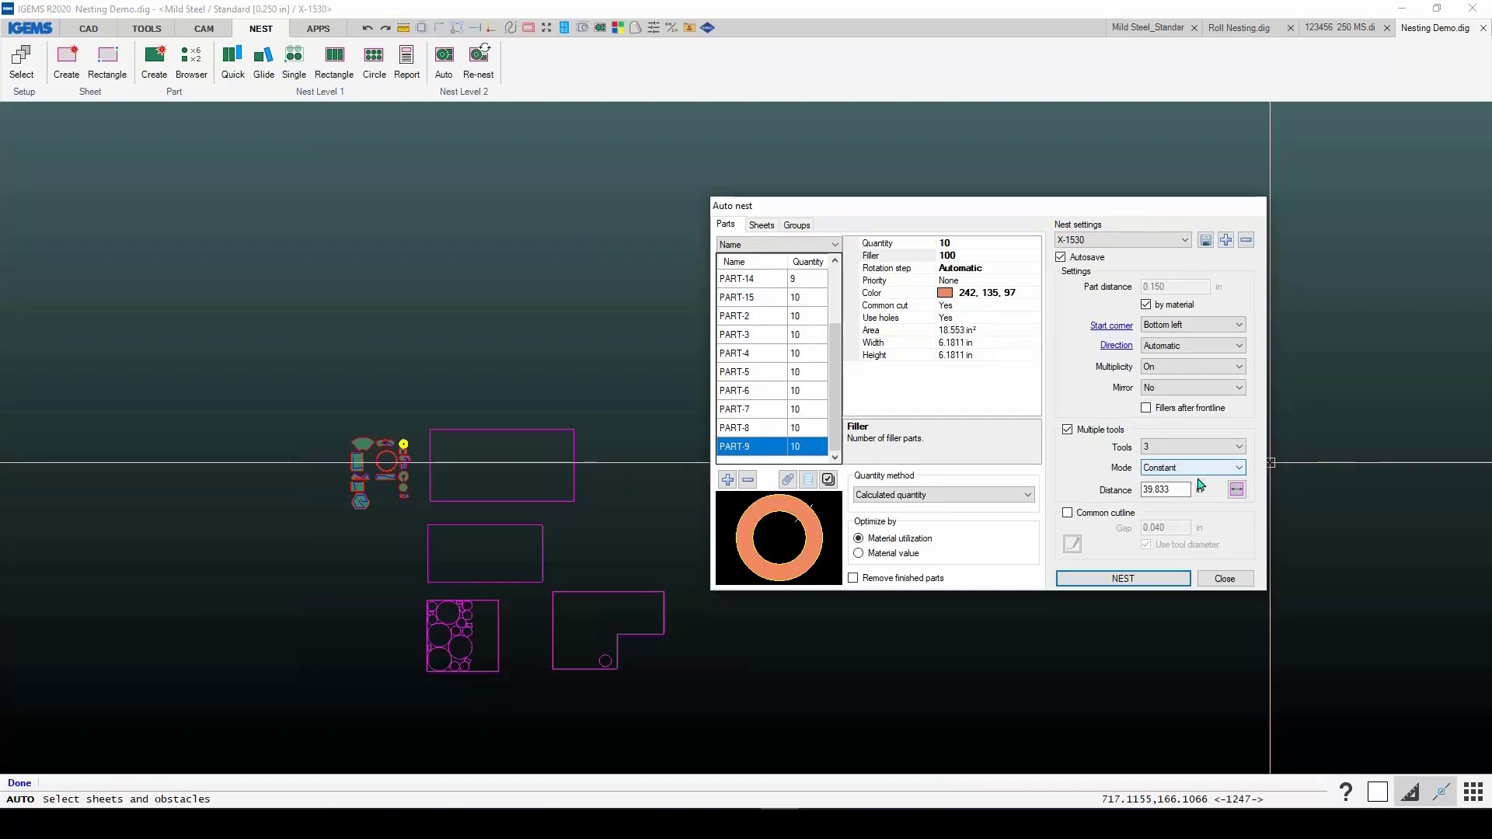
left_click(1236, 490)
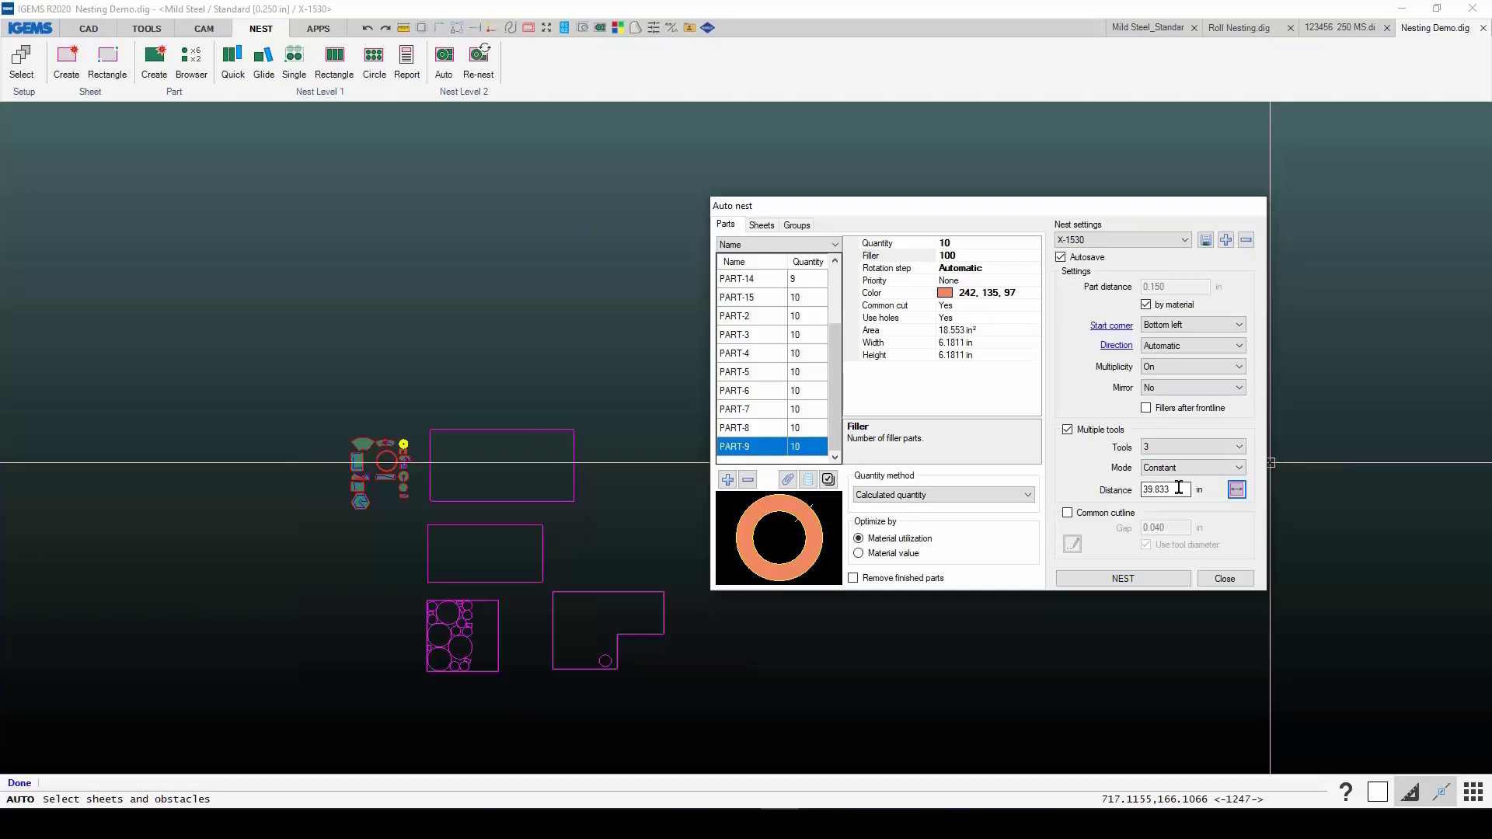
left_click(1177, 488)
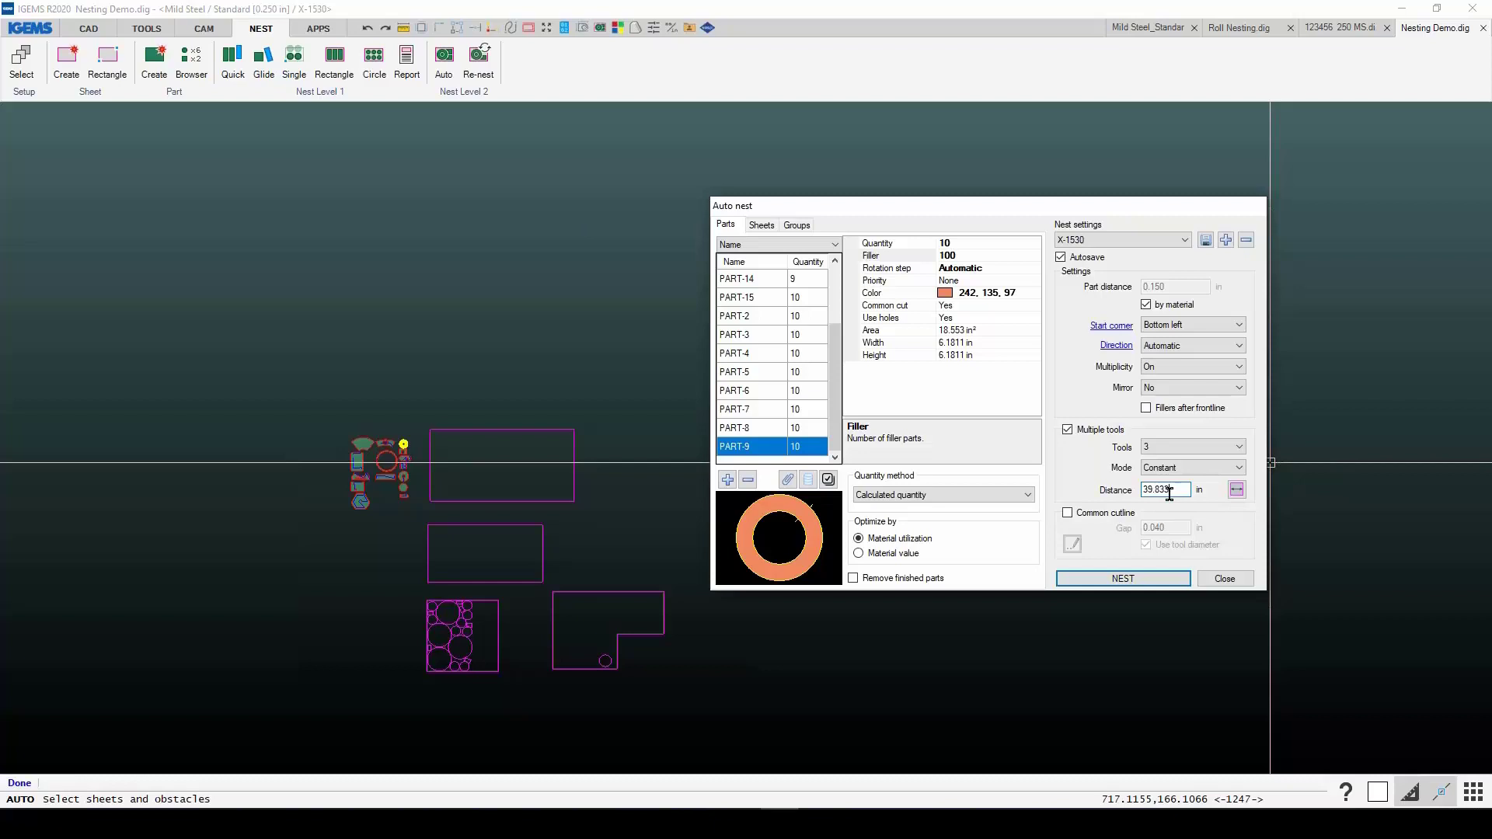
Step: Run the automatic nest with 3 tools at constant distance, examine the repeated part layouts on the sheets, and stop the nesting
left_click(1123, 578)
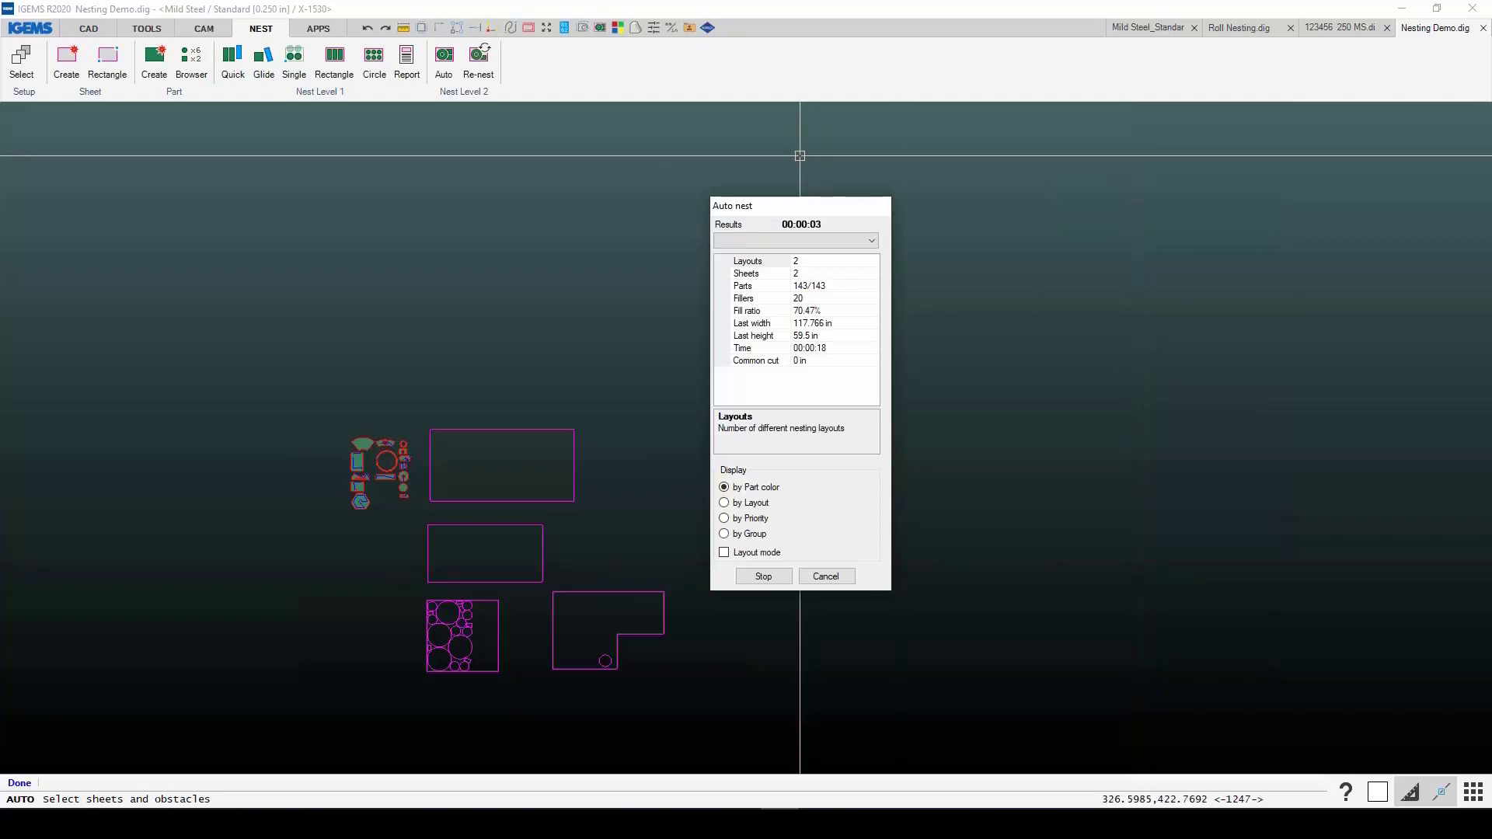
left_click_drag(799, 207, 346, 207)
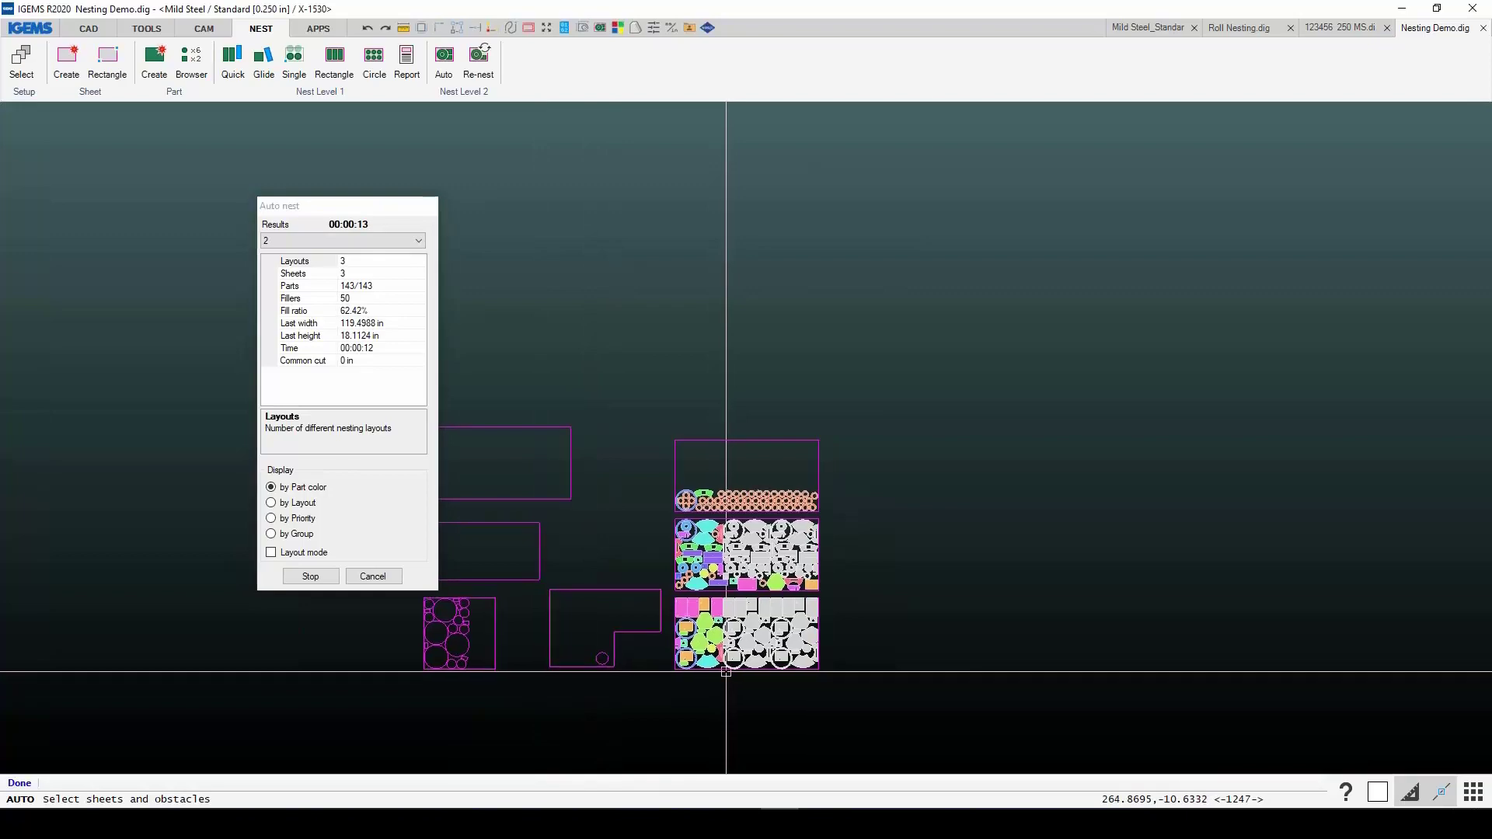
scroll(729, 674, "up", 5)
mouse_move(792, 495)
middle_mouse_down()
mouse_move(875, 505)
mouse_move(791, 520)
middle_mouse_up()
scroll(874, 507, "up", 2)
scroll(874, 508, "down", 4)
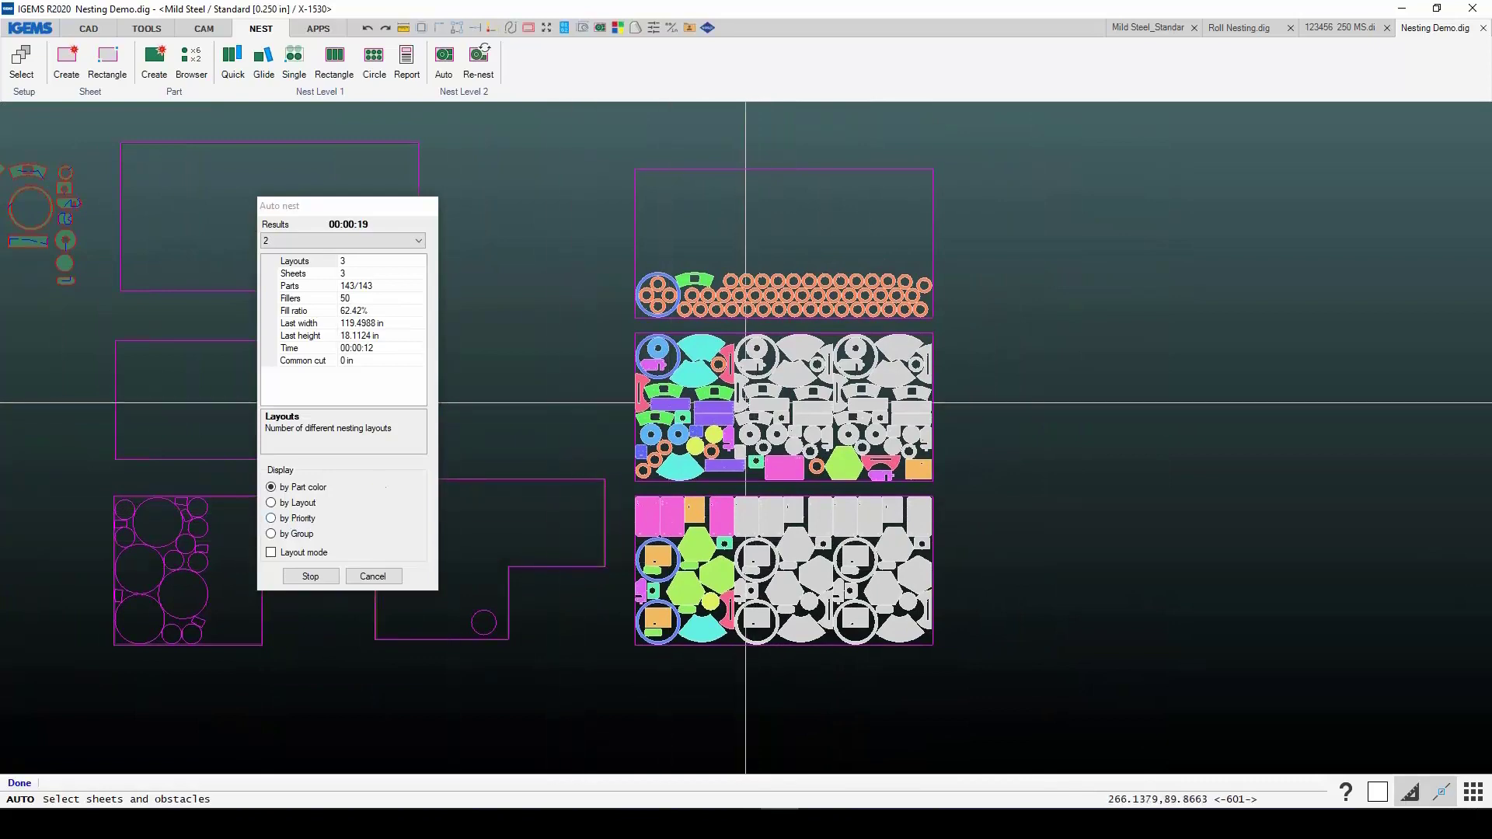
scroll(711, 619, "up", 5)
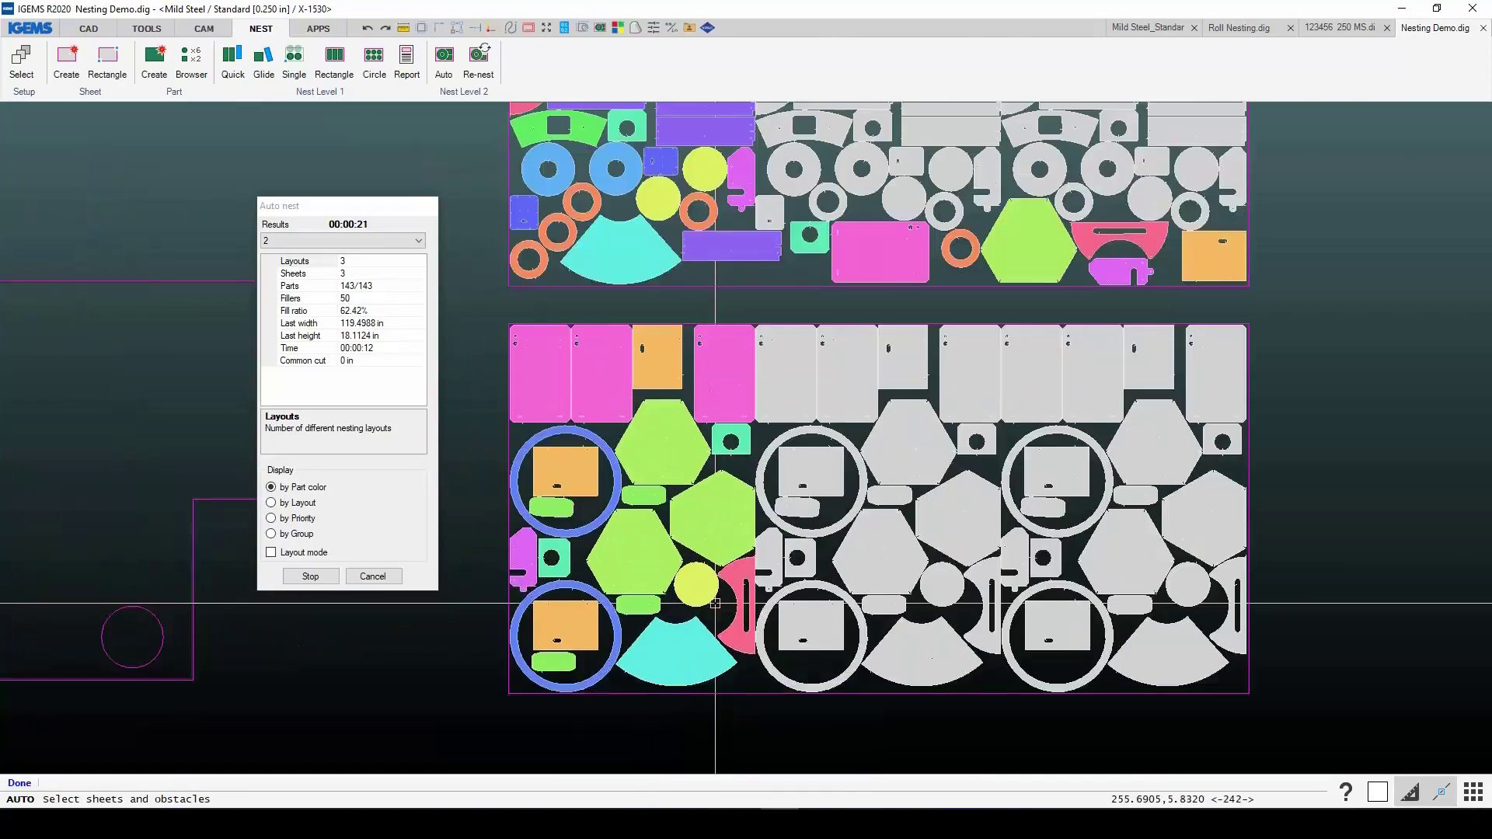
middle_click_drag(713, 602, 746, 605)
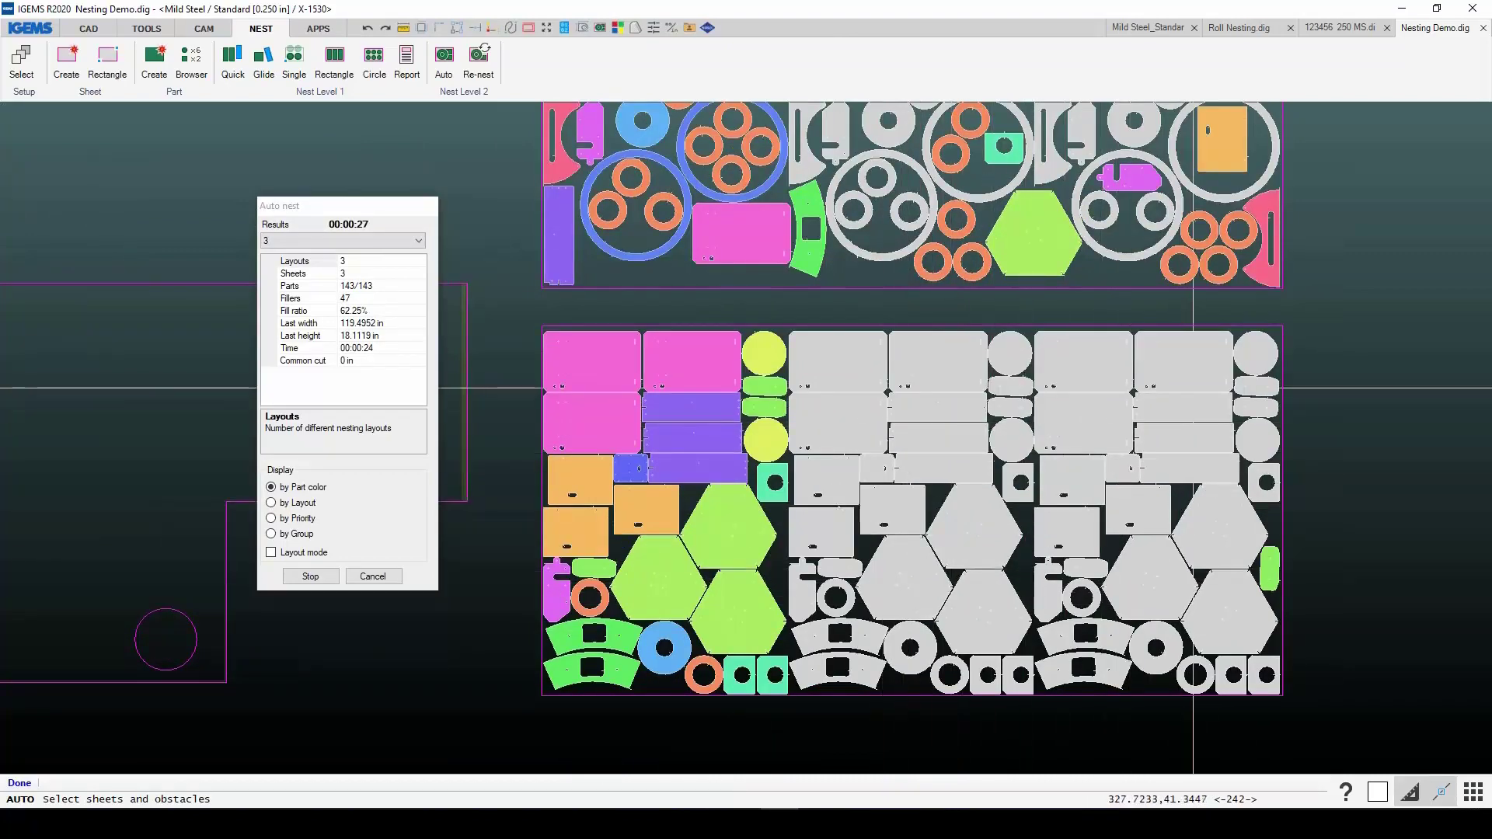
scroll(1255, 595, "down", 3)
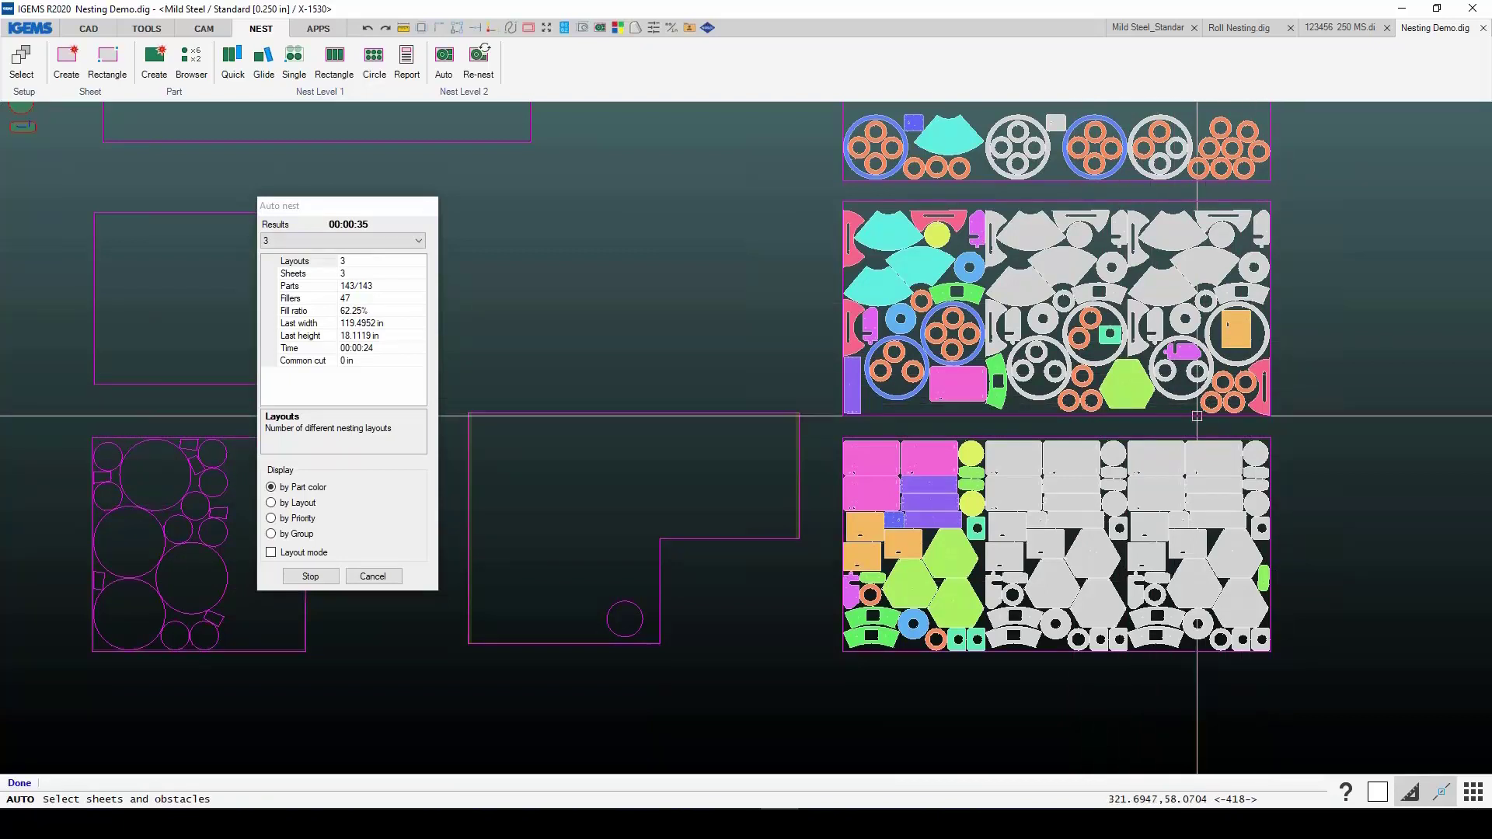
middle_click_drag(1086, 450, 816, 461)
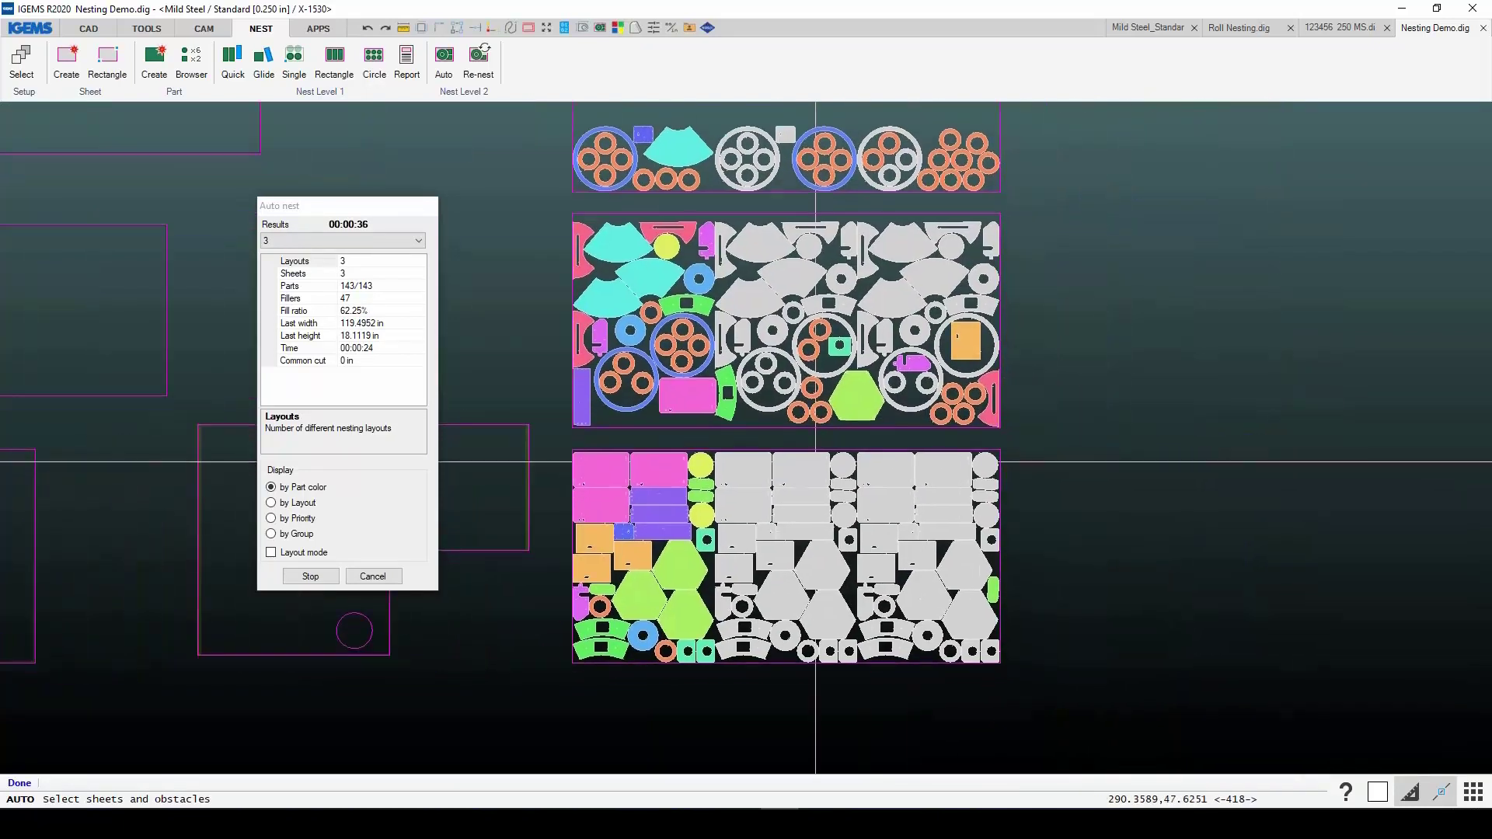
left_click(311, 576)
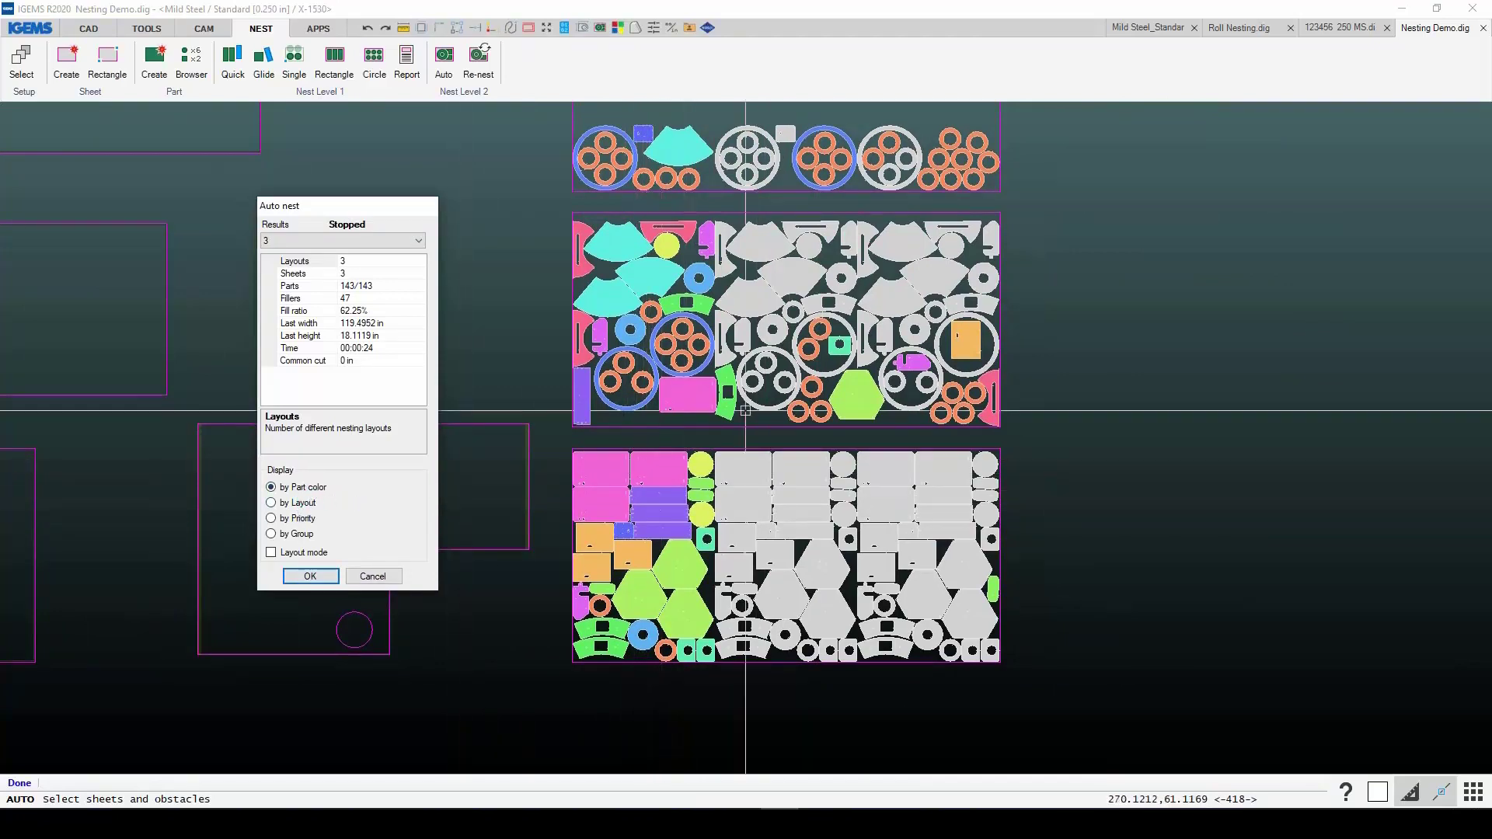
Step: Compare the stopped nest's display by layout, priority and group, return to part color, and accept the nest
left_click(272, 503)
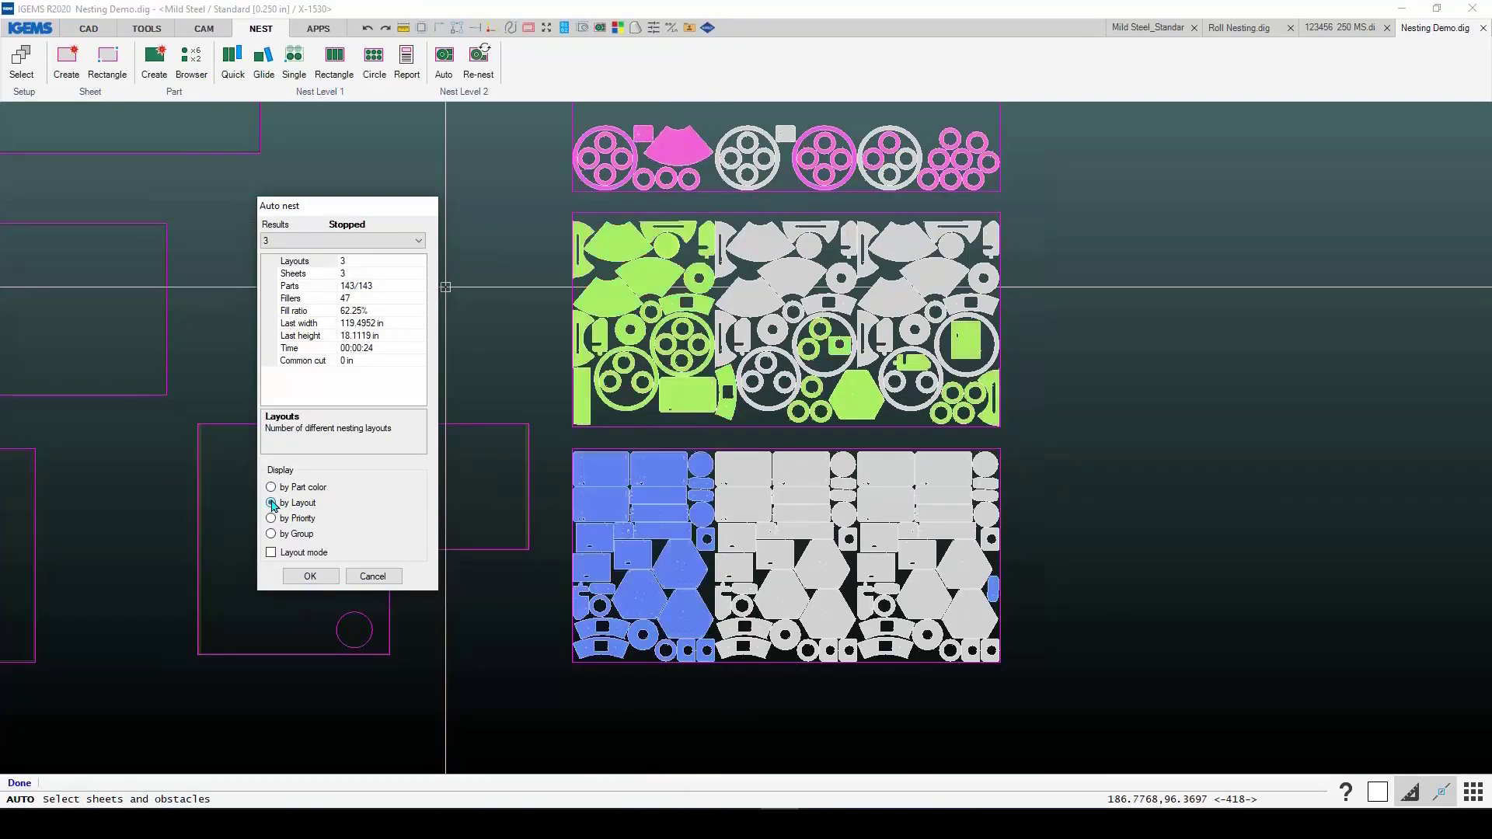
scroll(718, 361, "down", 2)
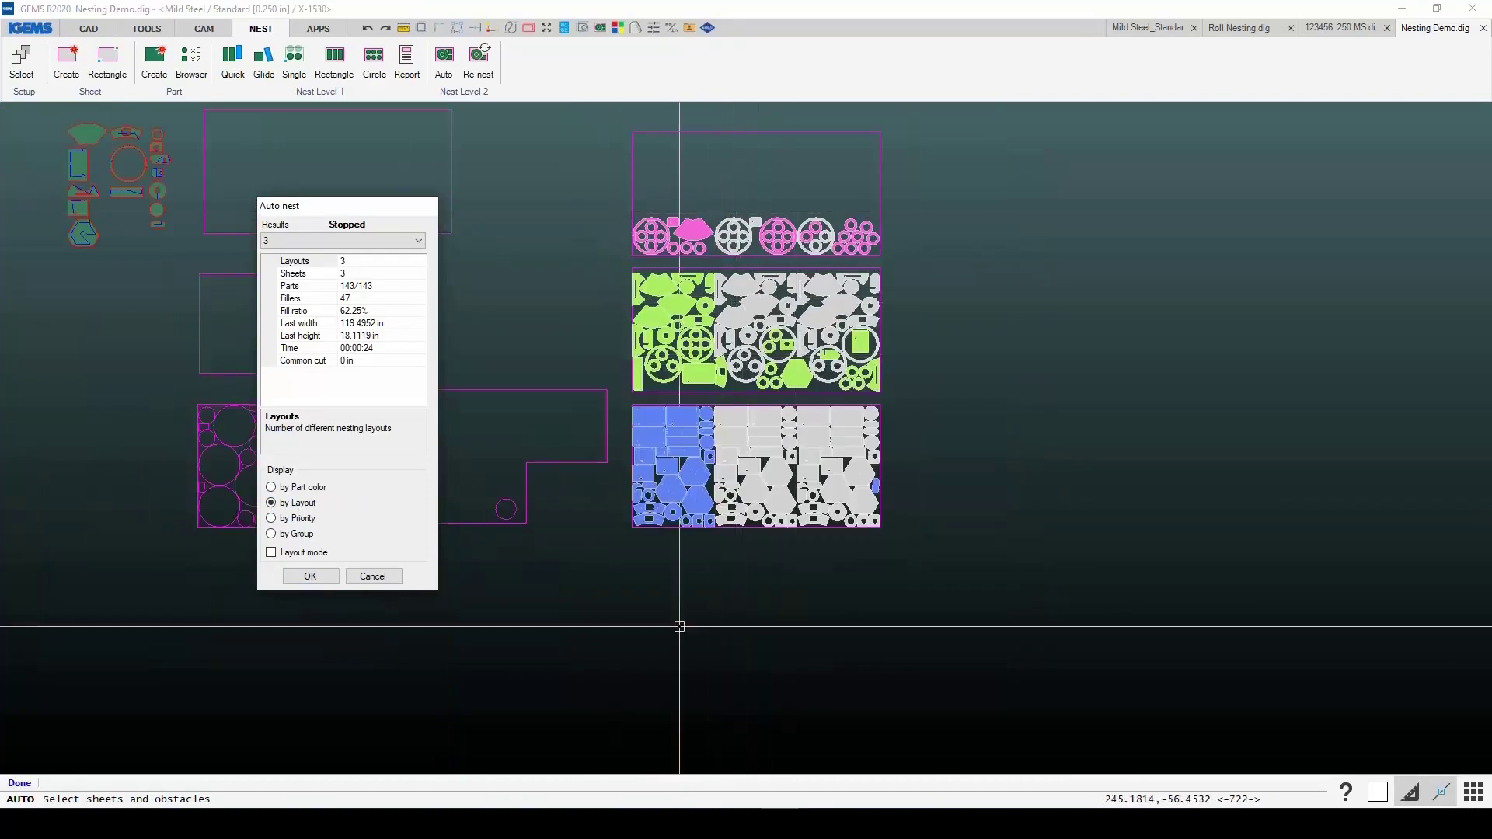
left_click(298, 519)
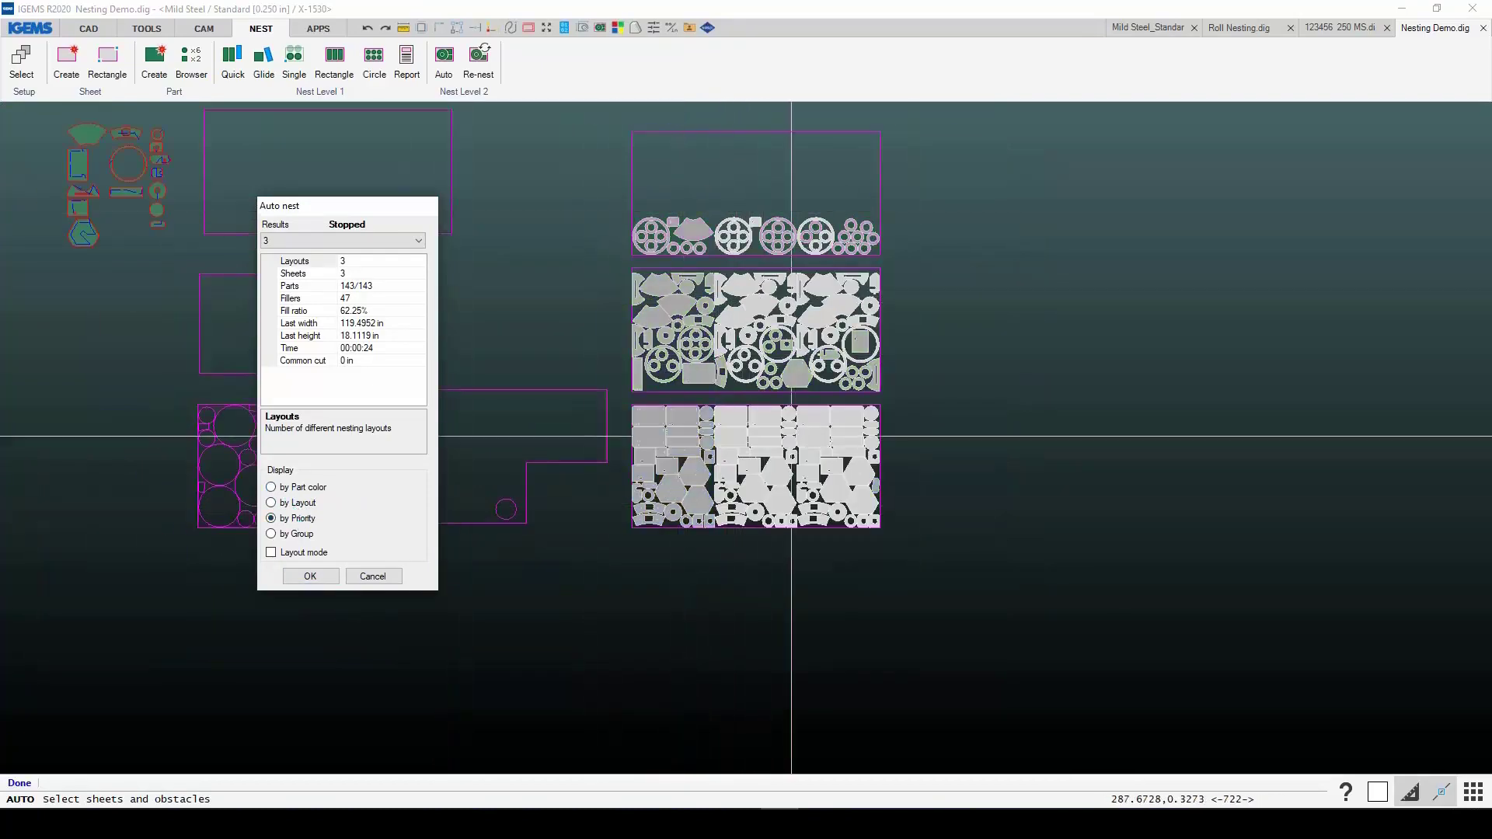
left_click(299, 535)
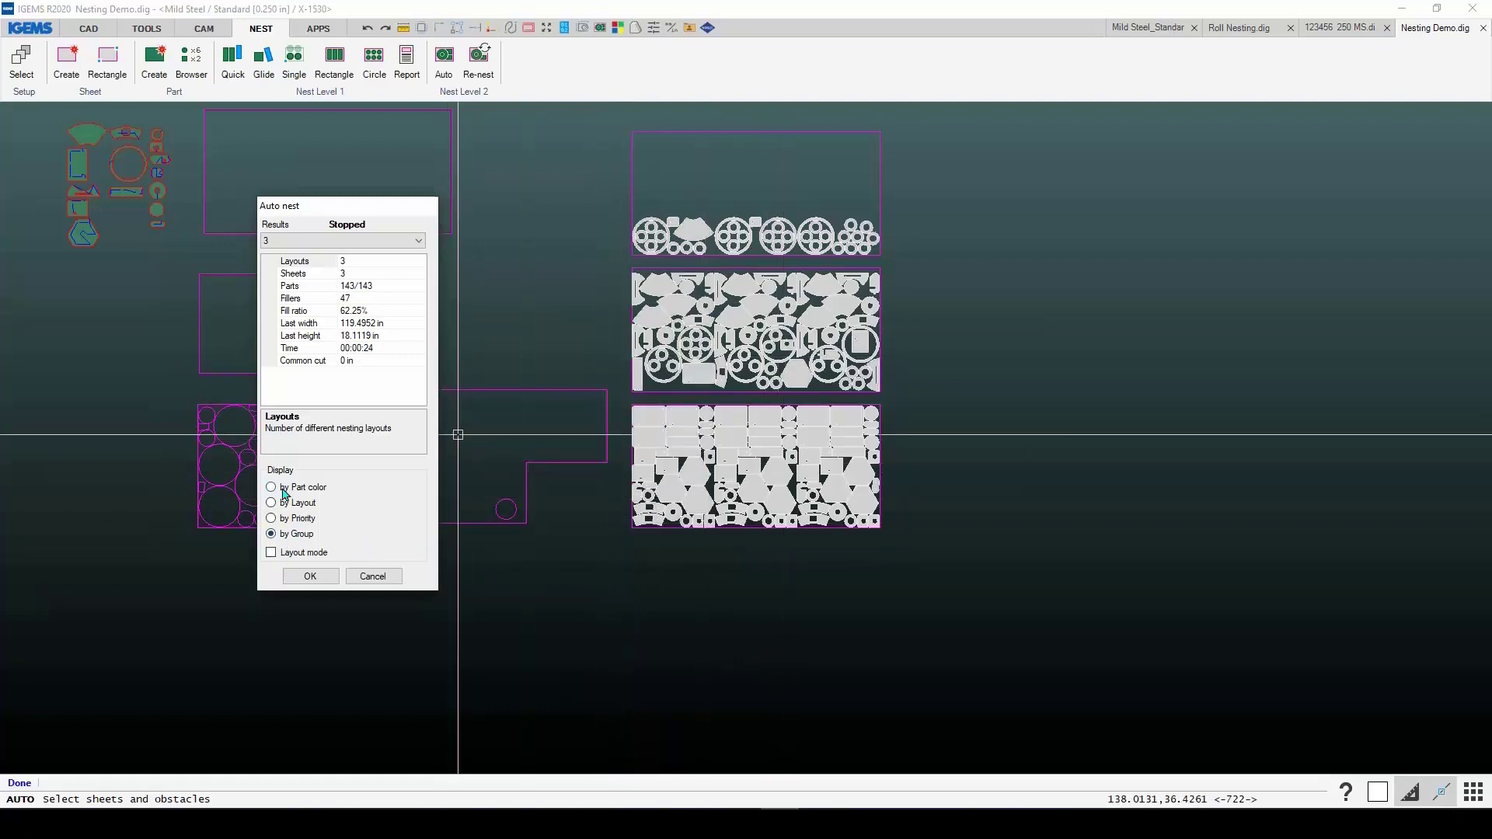
left_click(300, 487)
scroll(536, 532, "up", 2)
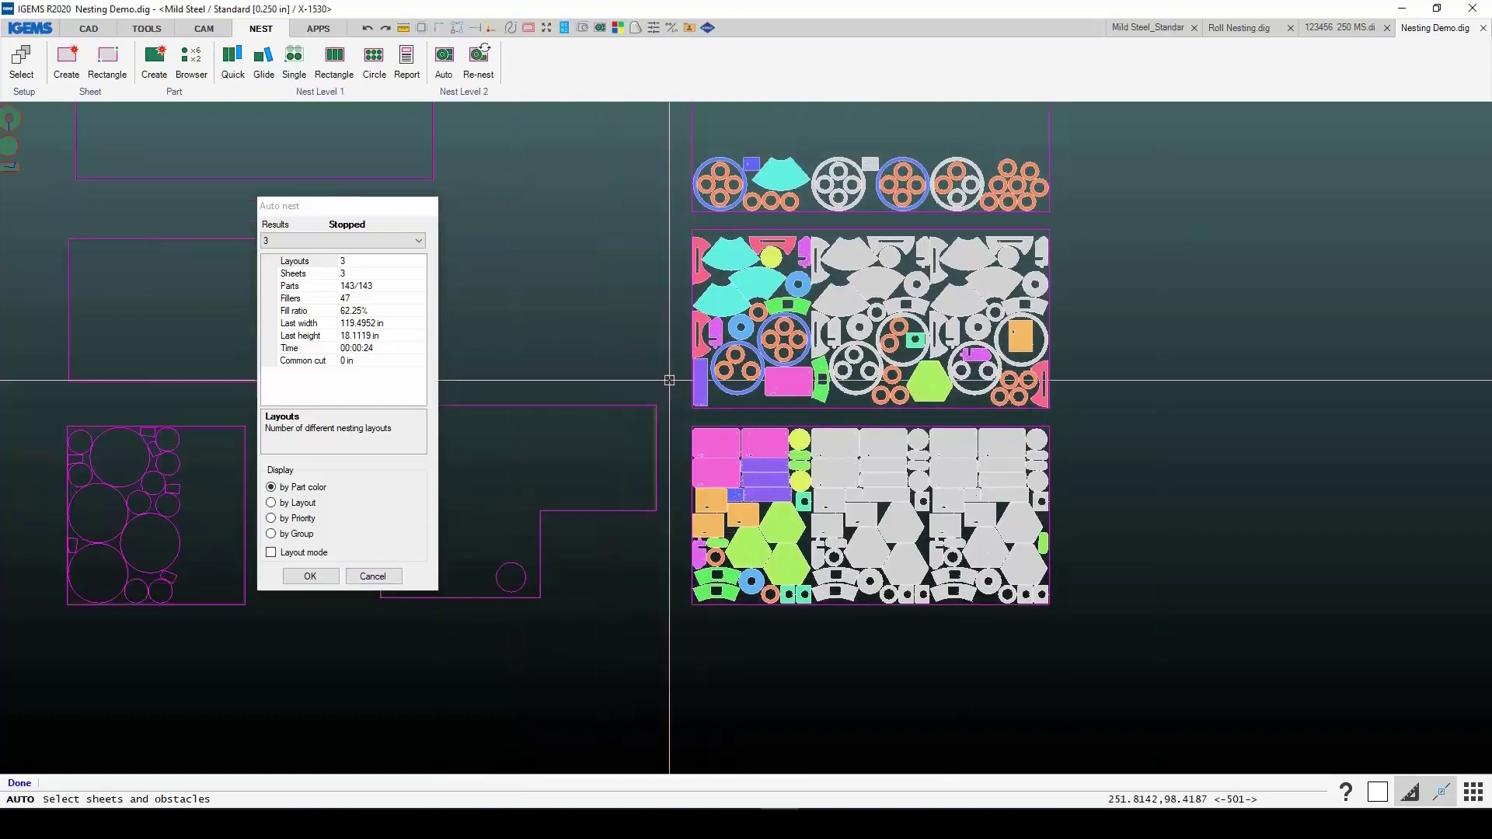
left_click(310, 575)
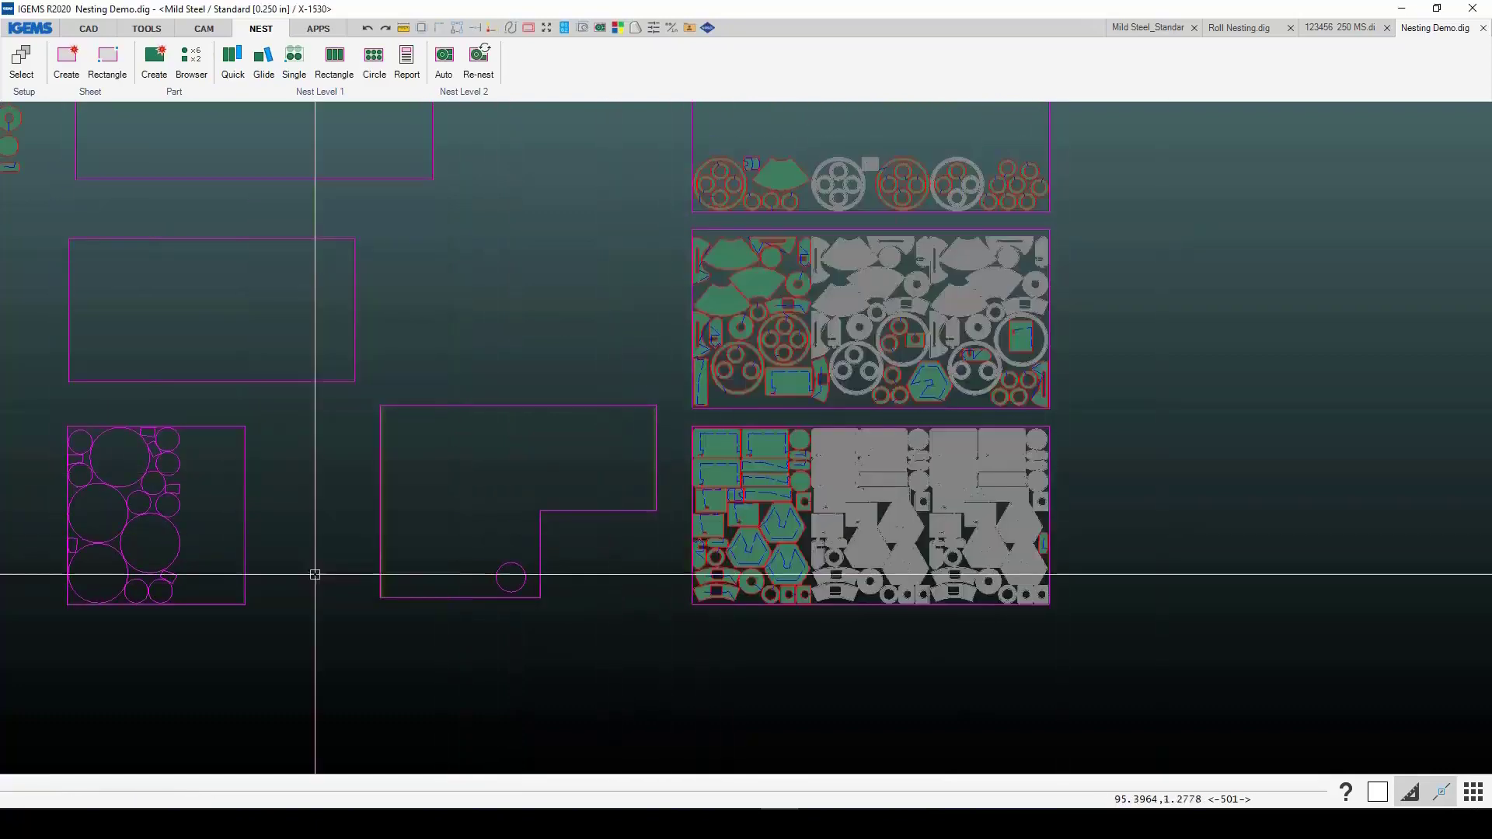
Step: Create a cut order for the middle nested sheet with the zero point at its lower-left corner
middle_click_drag(543, 493, 383, 543)
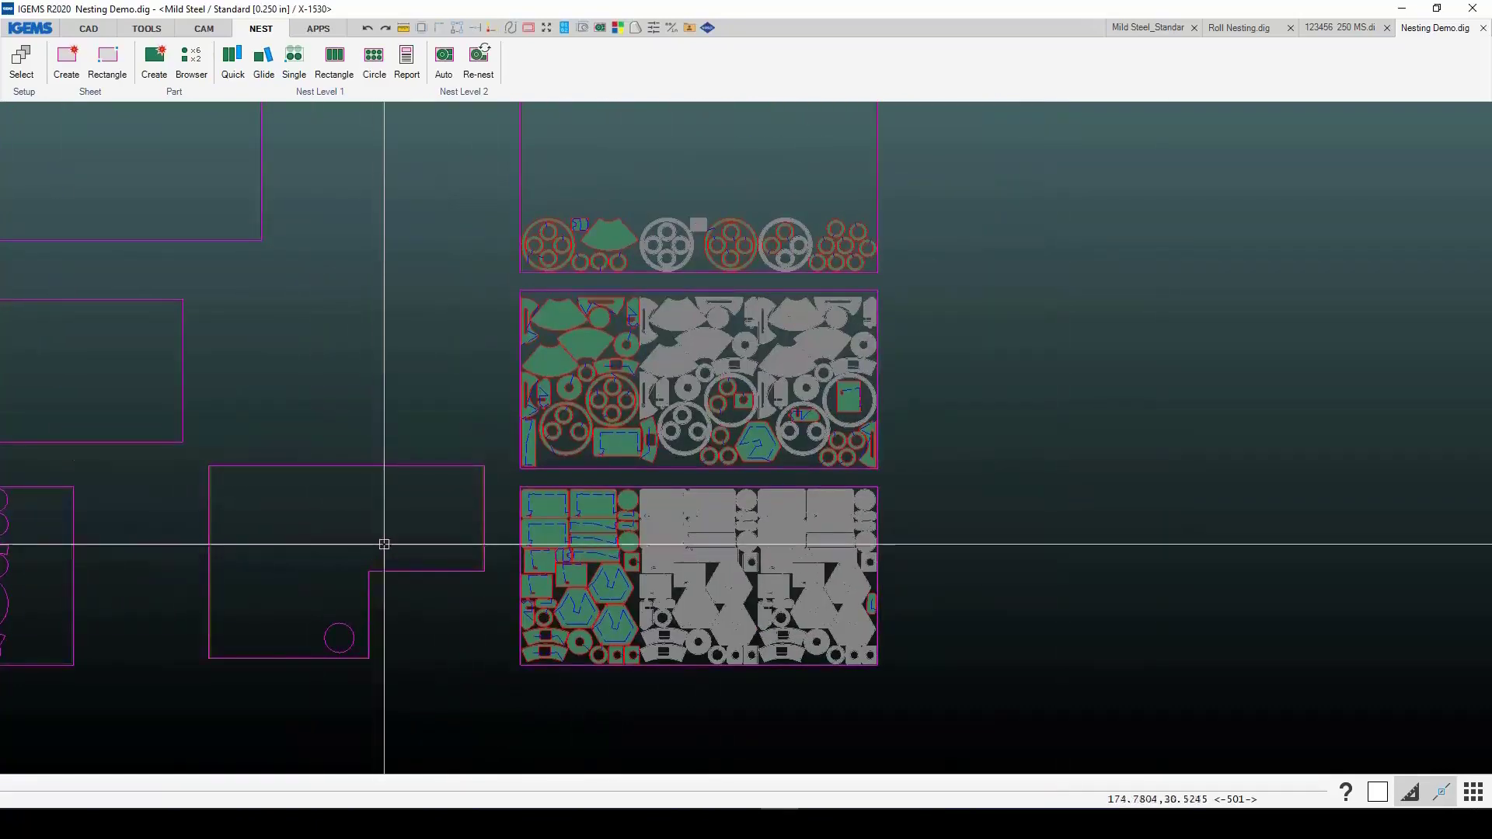
left_click(203, 28)
left_click(634, 58)
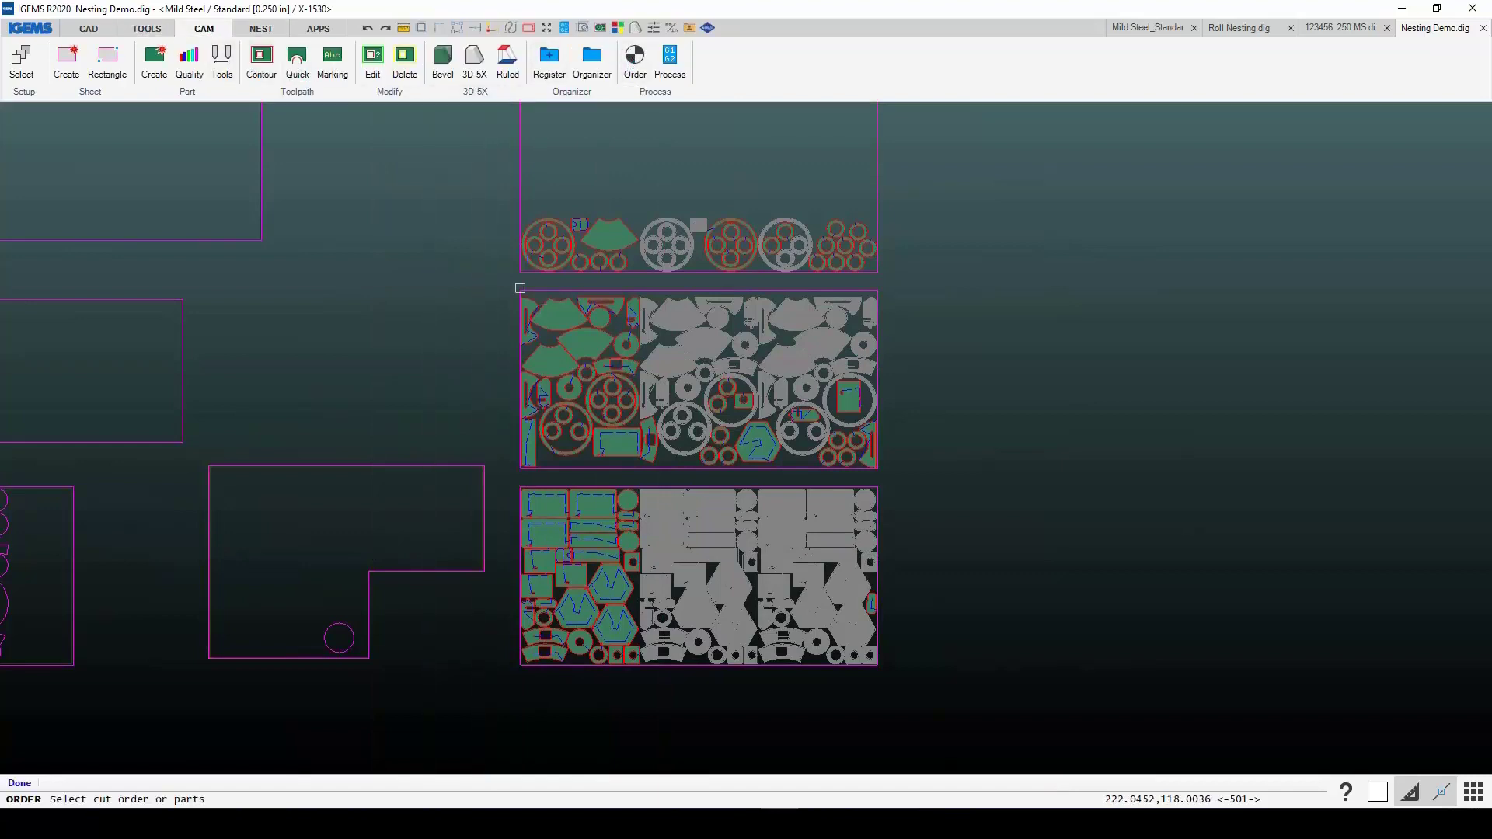
left_click_drag(505, 280, 898, 476)
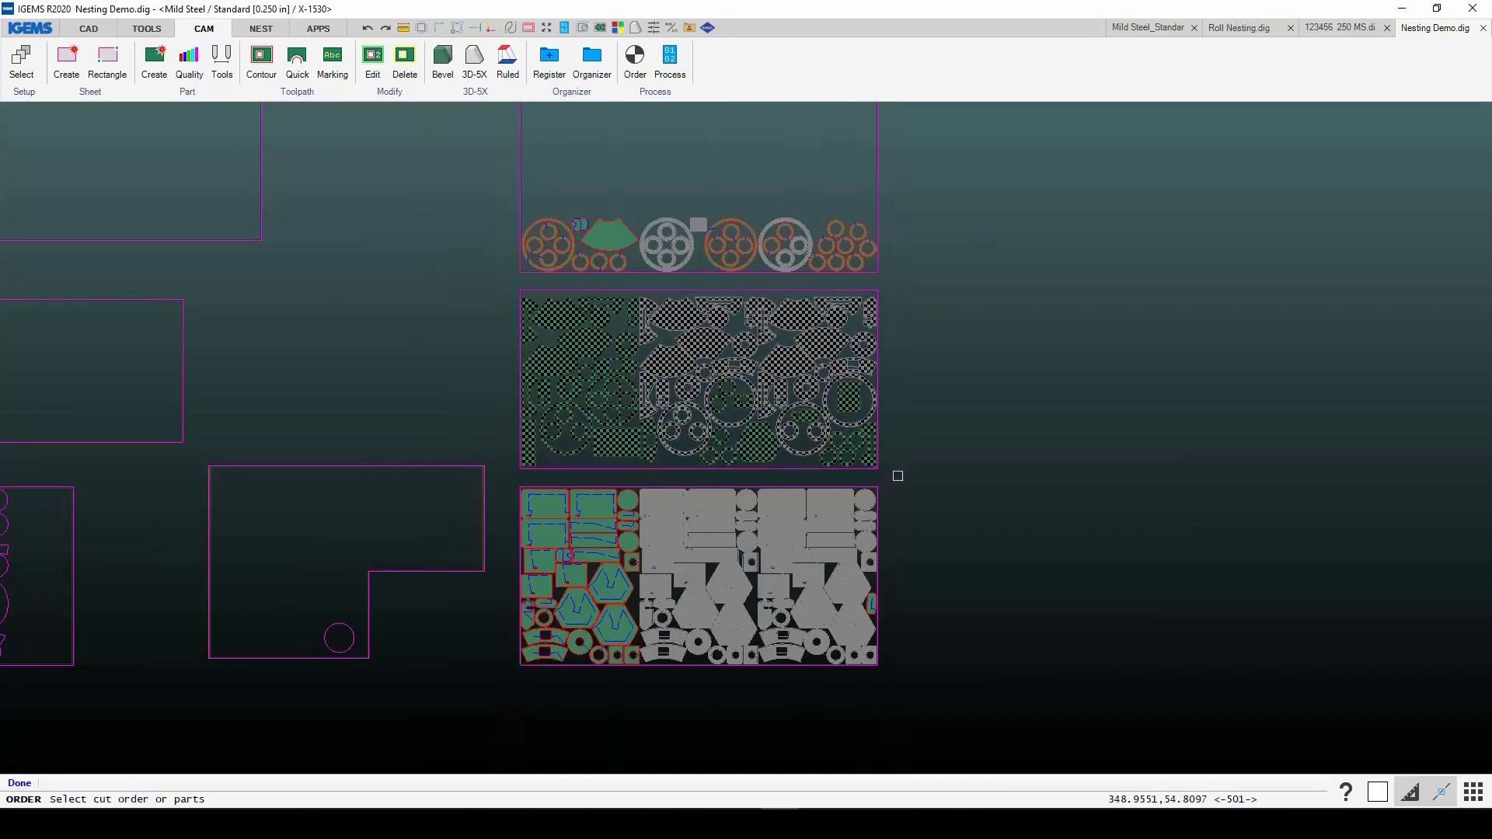
left_click(519, 468)
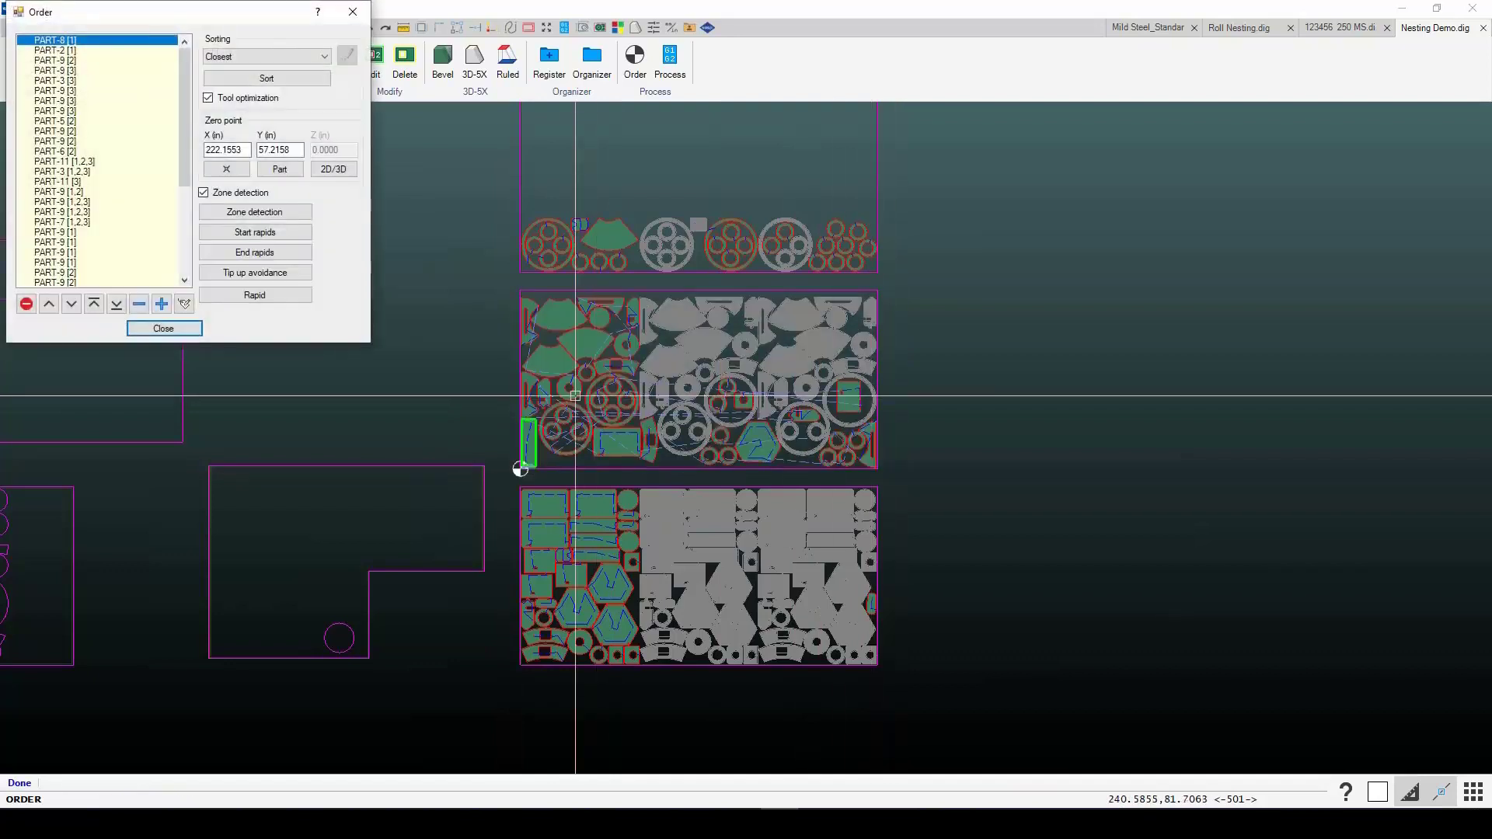
Step: Step through the cut order from PART-8 [1] to PART-3 [1,2,3], checking which tools cut each part on the sheet
left_click(70, 51)
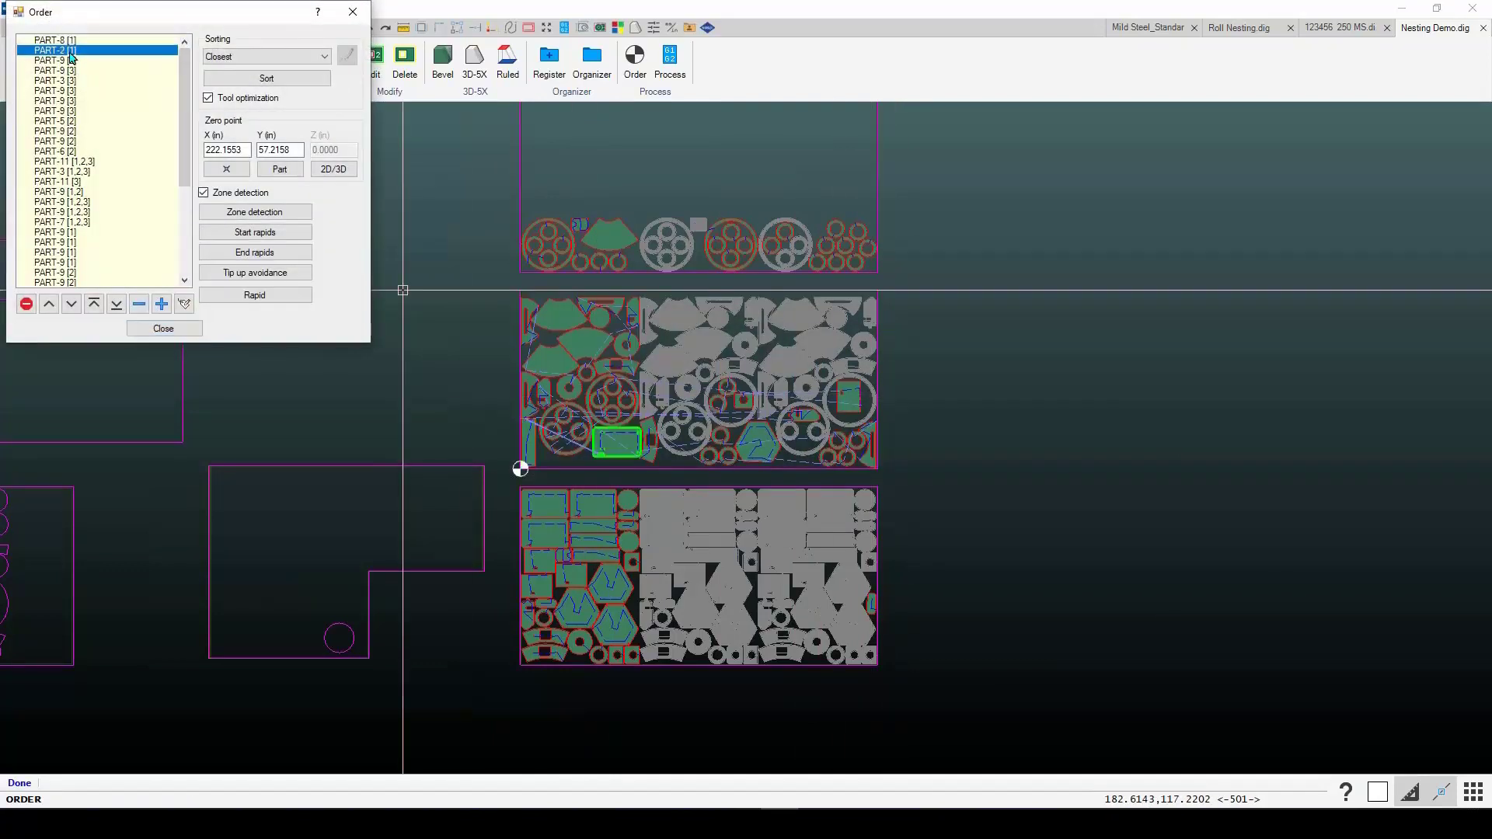
left_click(70, 42)
left_click(70, 51)
left_click(62, 61)
middle_click_drag(640, 413, 510, 346)
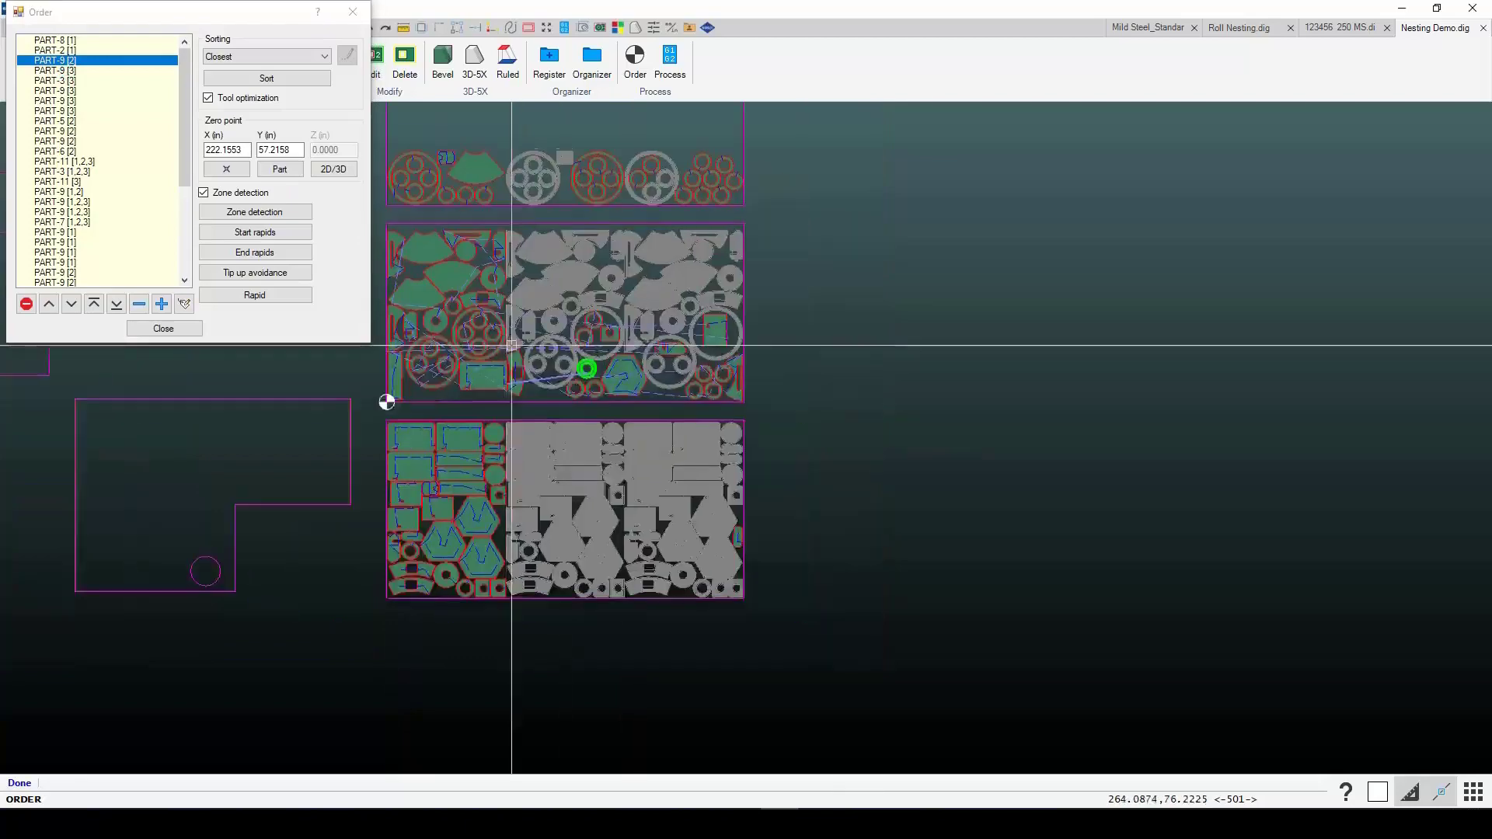
scroll(513, 342, "up", 4)
left_click(56, 71)
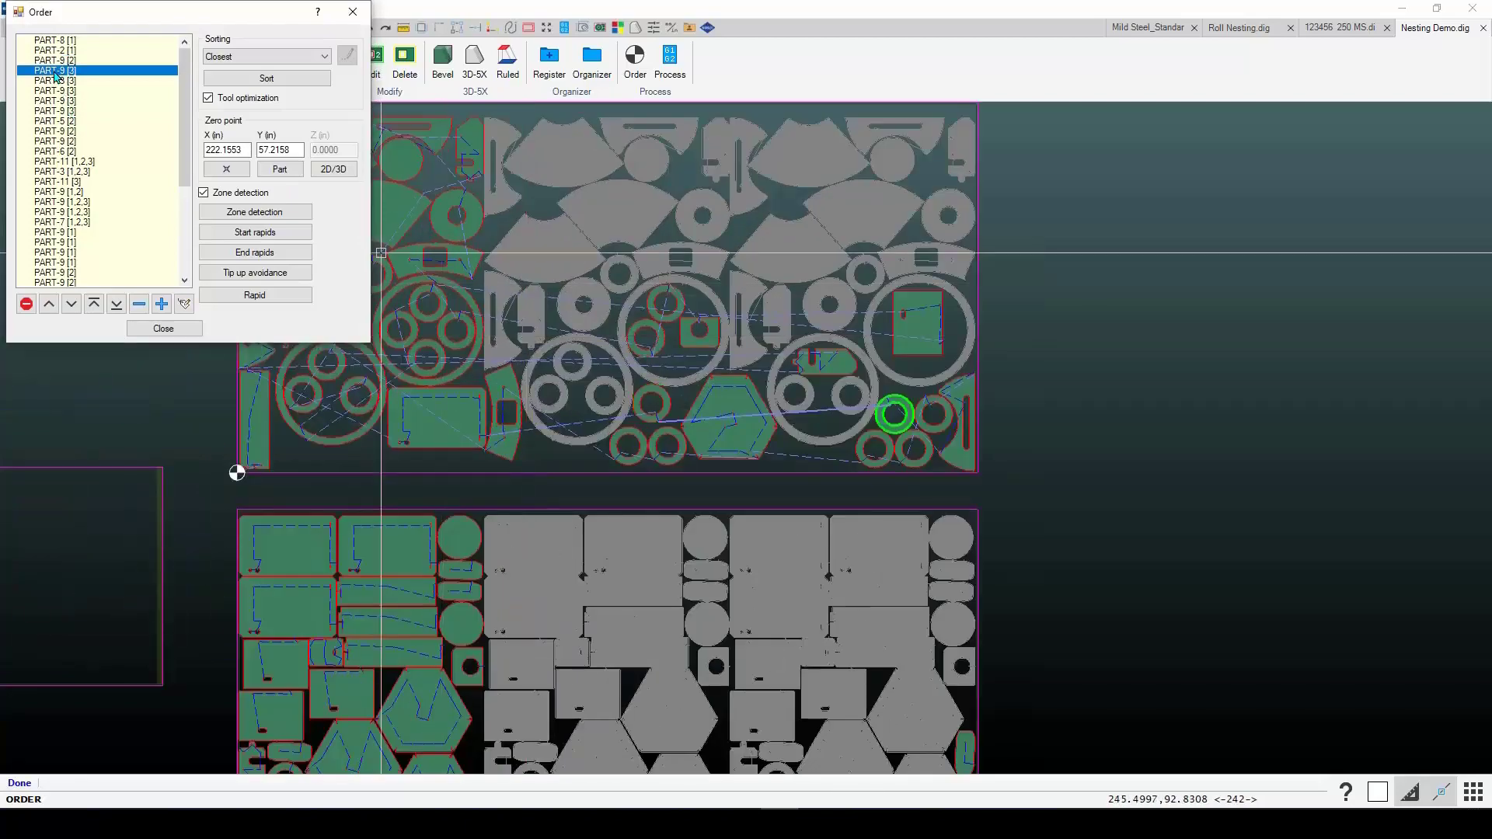
key("Down")
key("Down")
key("Down")
key("Down")
key("Down")
key("Down")
key("Down")
key("Down")
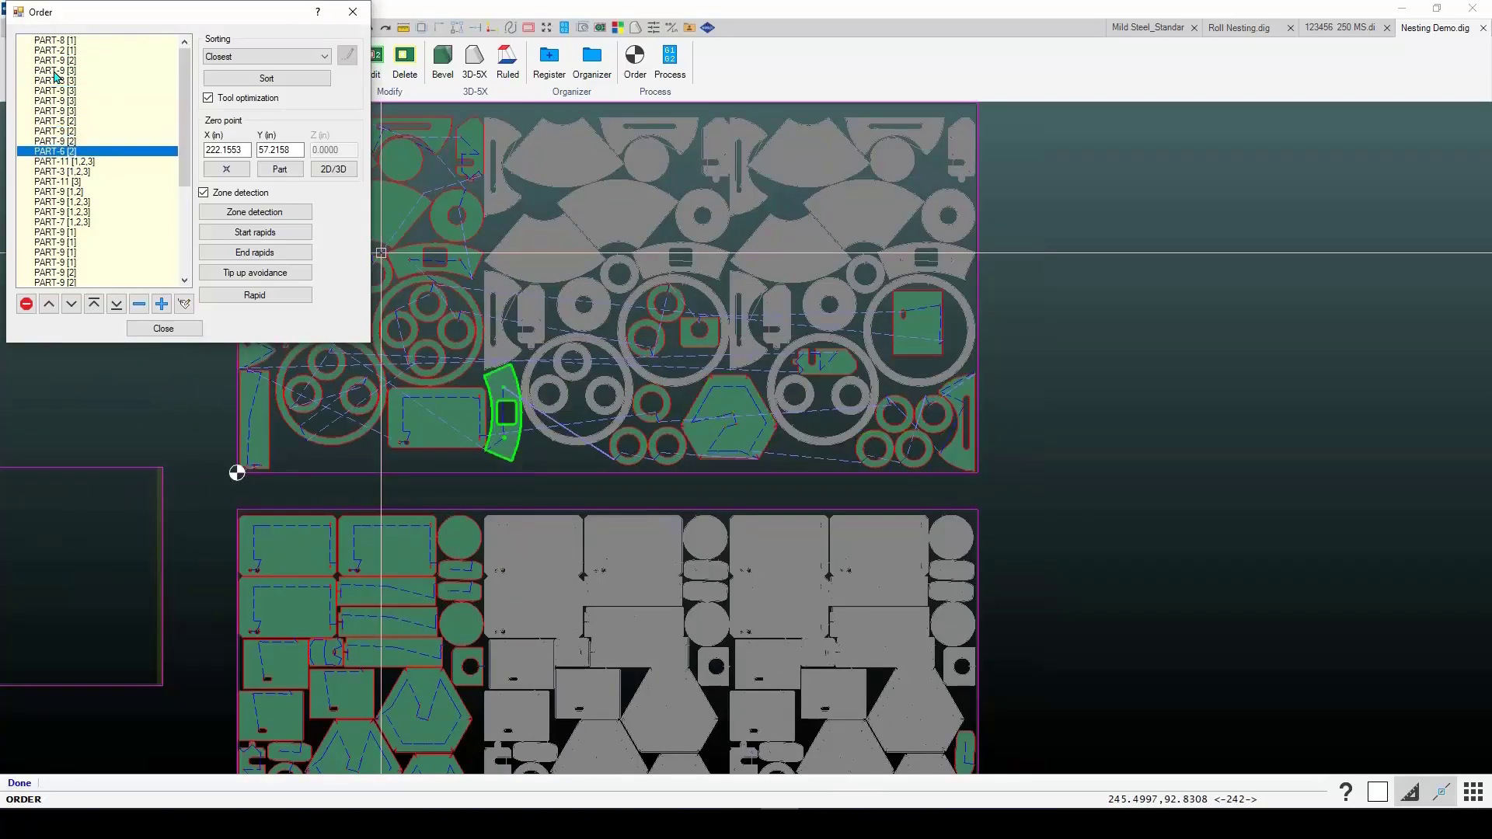
key("Down")
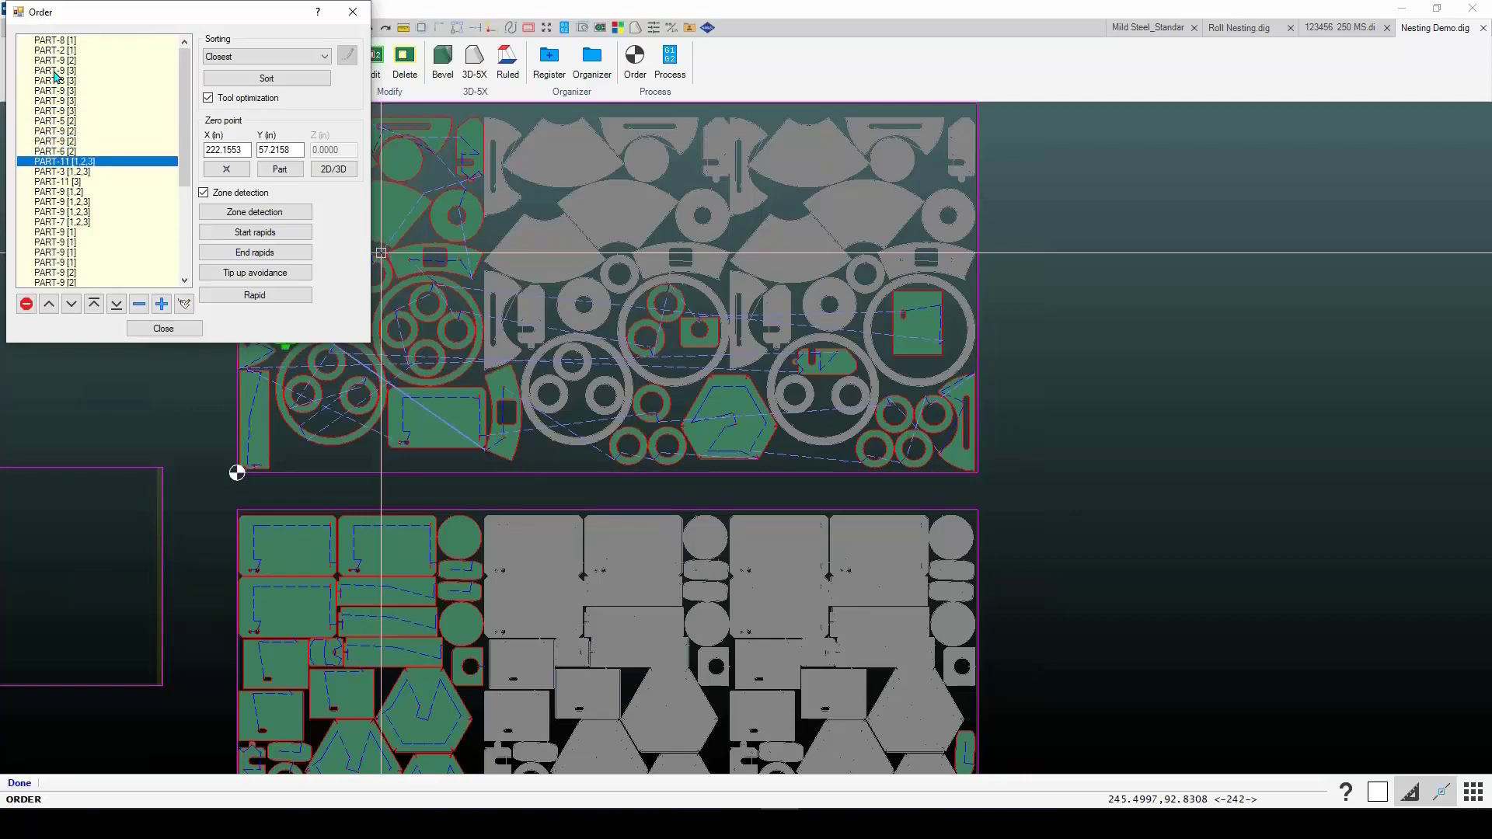
key("Down")
middle_click_drag(612, 281, 1025, 372)
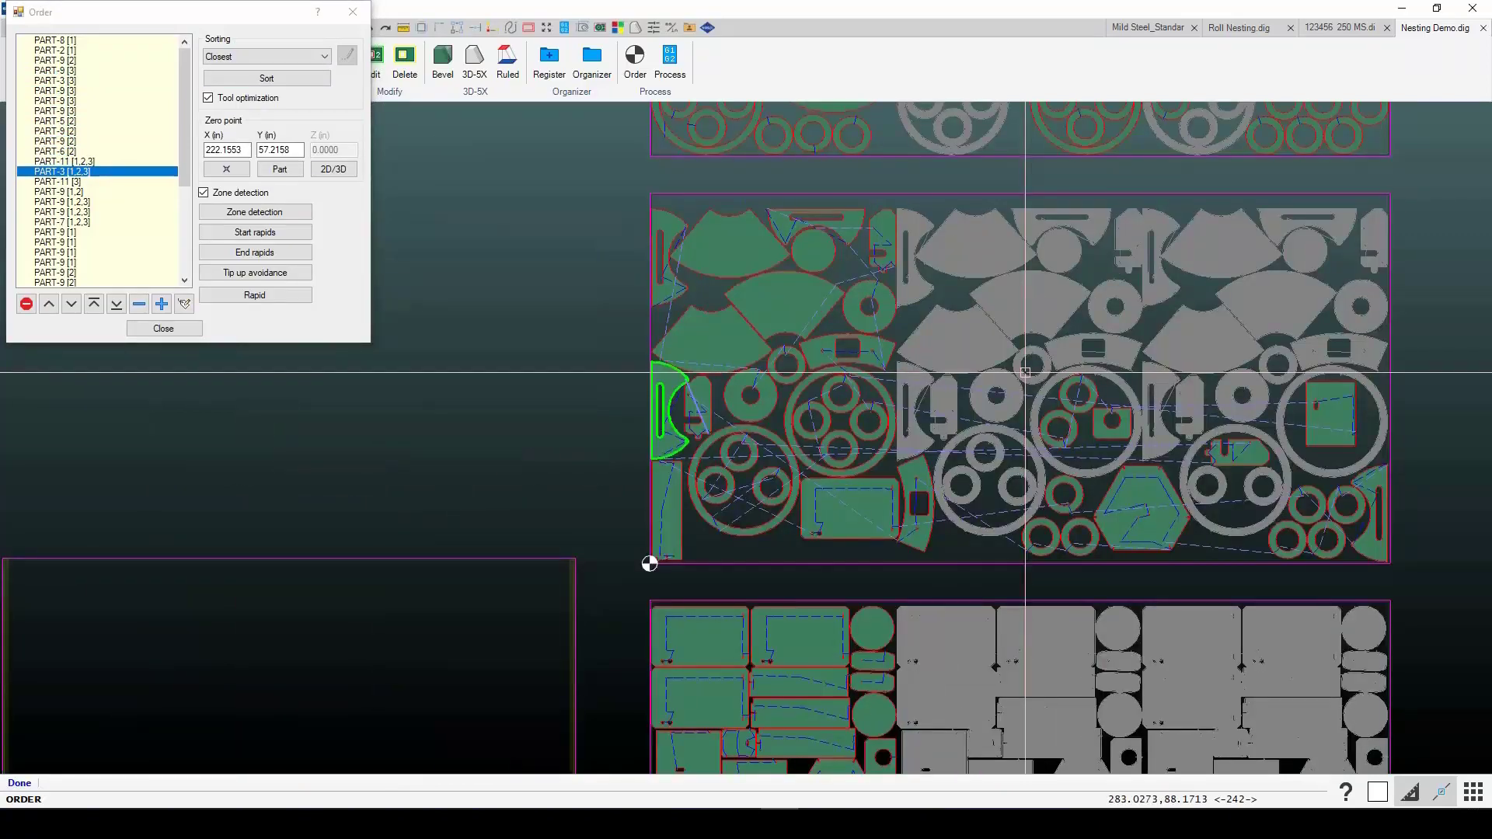
Step: Examine the cut order from PART-11 [3] through PART-14 [1,2,3], and return to the first part in the list
left_click(48, 183)
key("Down")
key("Down")
key("Down")
key("Down")
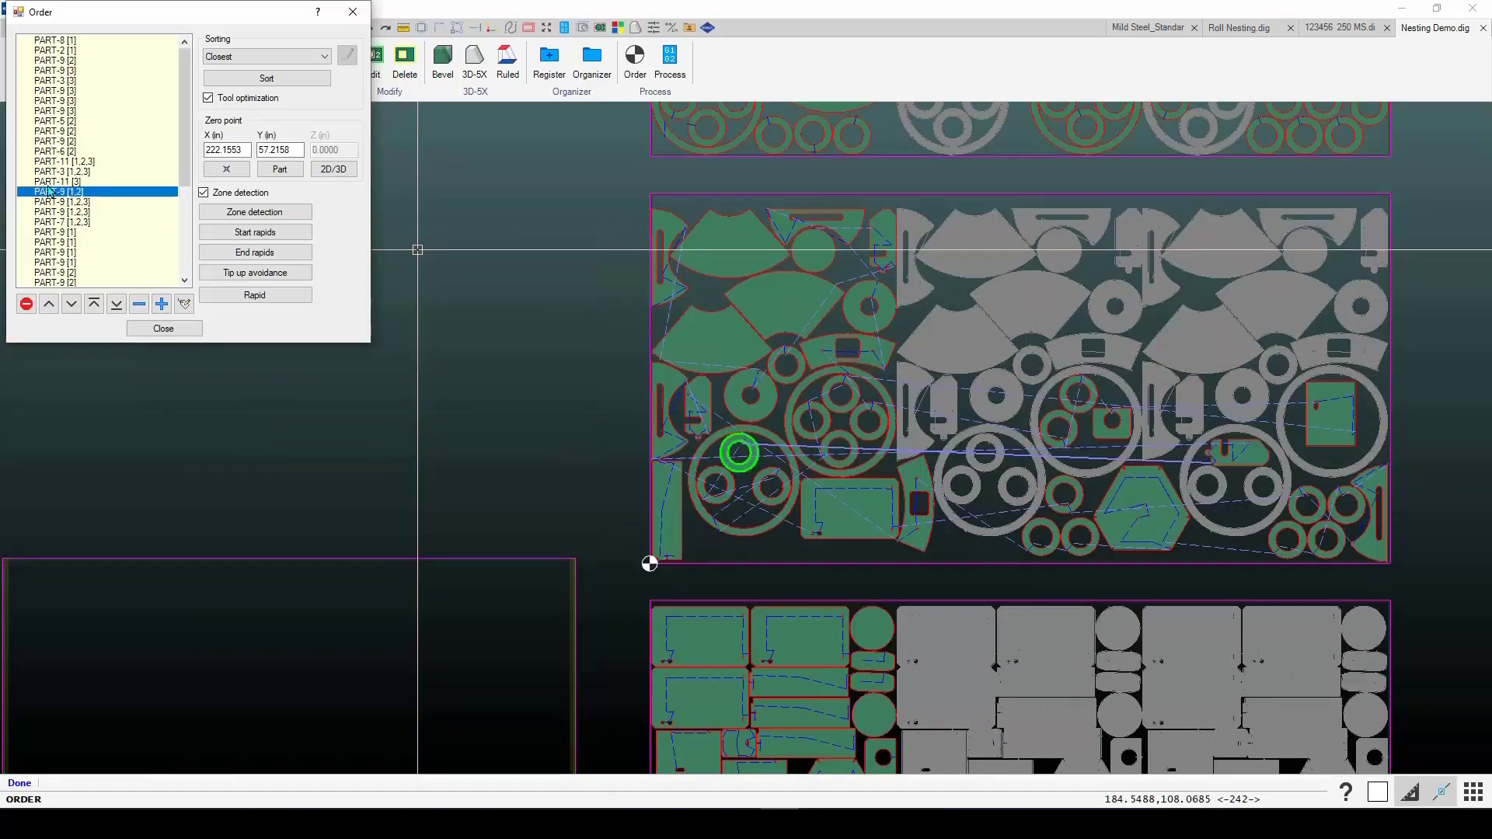
key("Down")
key("Down")
key("Down")
key("Down")
key("Down")
key("Down")
key("Down")
key("Down")
key("Down")
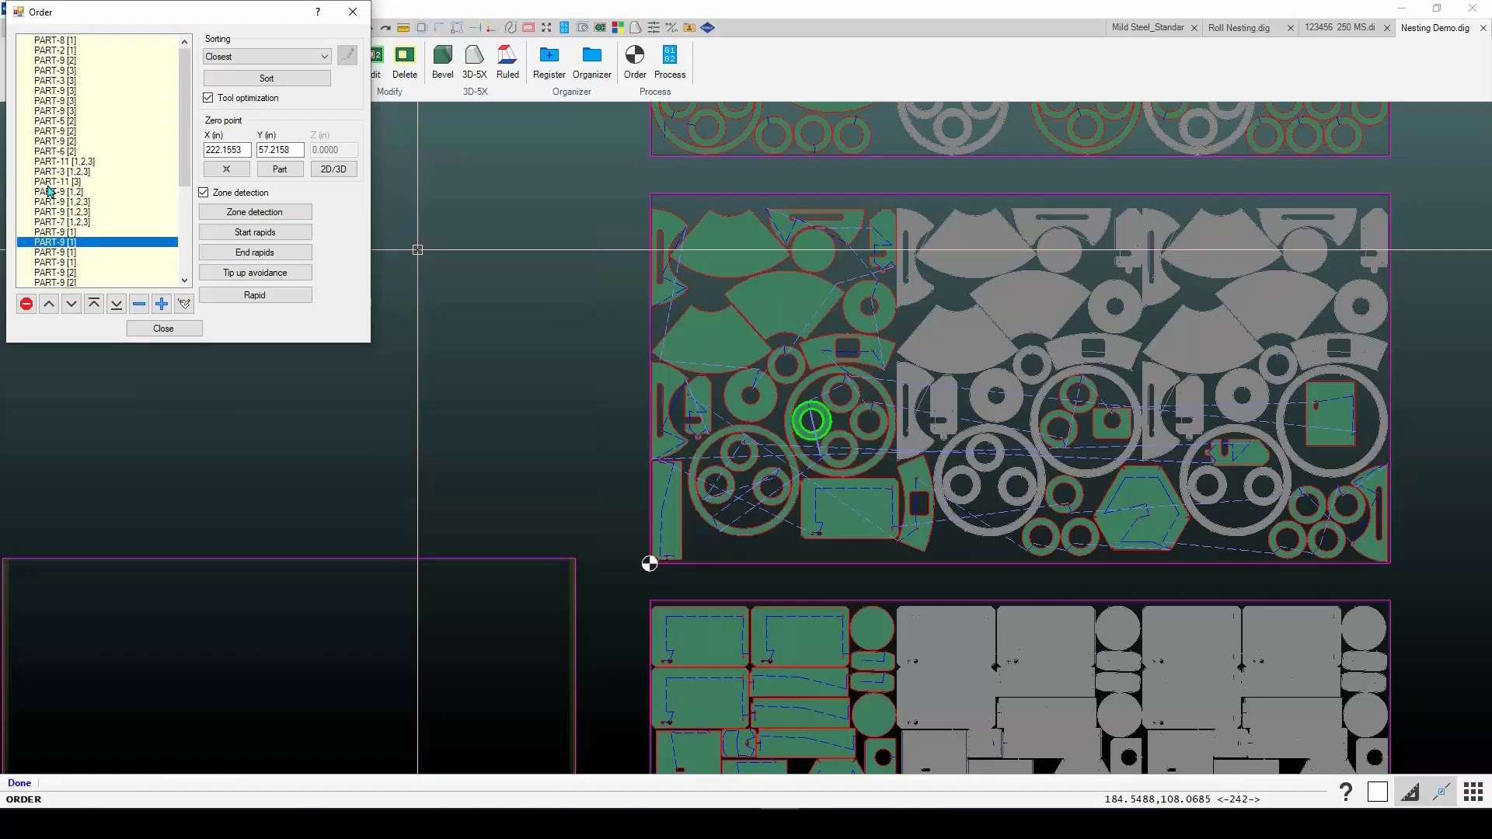
key("Down")
key("Down")
key("Down")
key("Down")
key("Down")
key("Down")
key("Down")
key("Down")
key("Down")
key("Down")
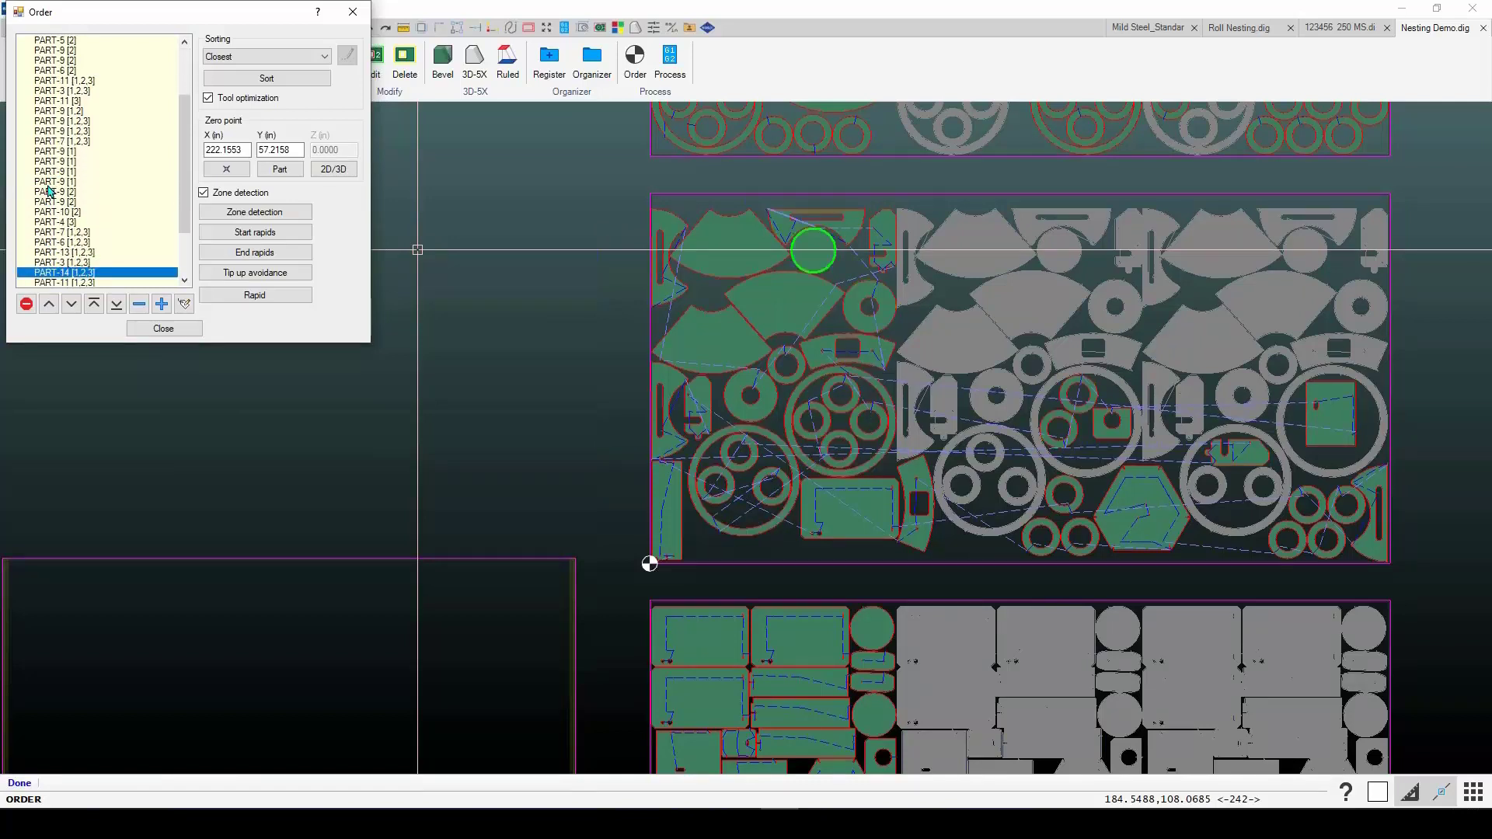
key("Up")
key("Up")
key("Up")
key("Up")
key("Up")
key("Up")
key("Up")
key("Up")
key("Up")
key("Up")
key("Up")
key("Up")
key("Up")
key("Up")
key("Up")
key("Up")
key("Up")
key("Up")
key("Up")
key("Up")
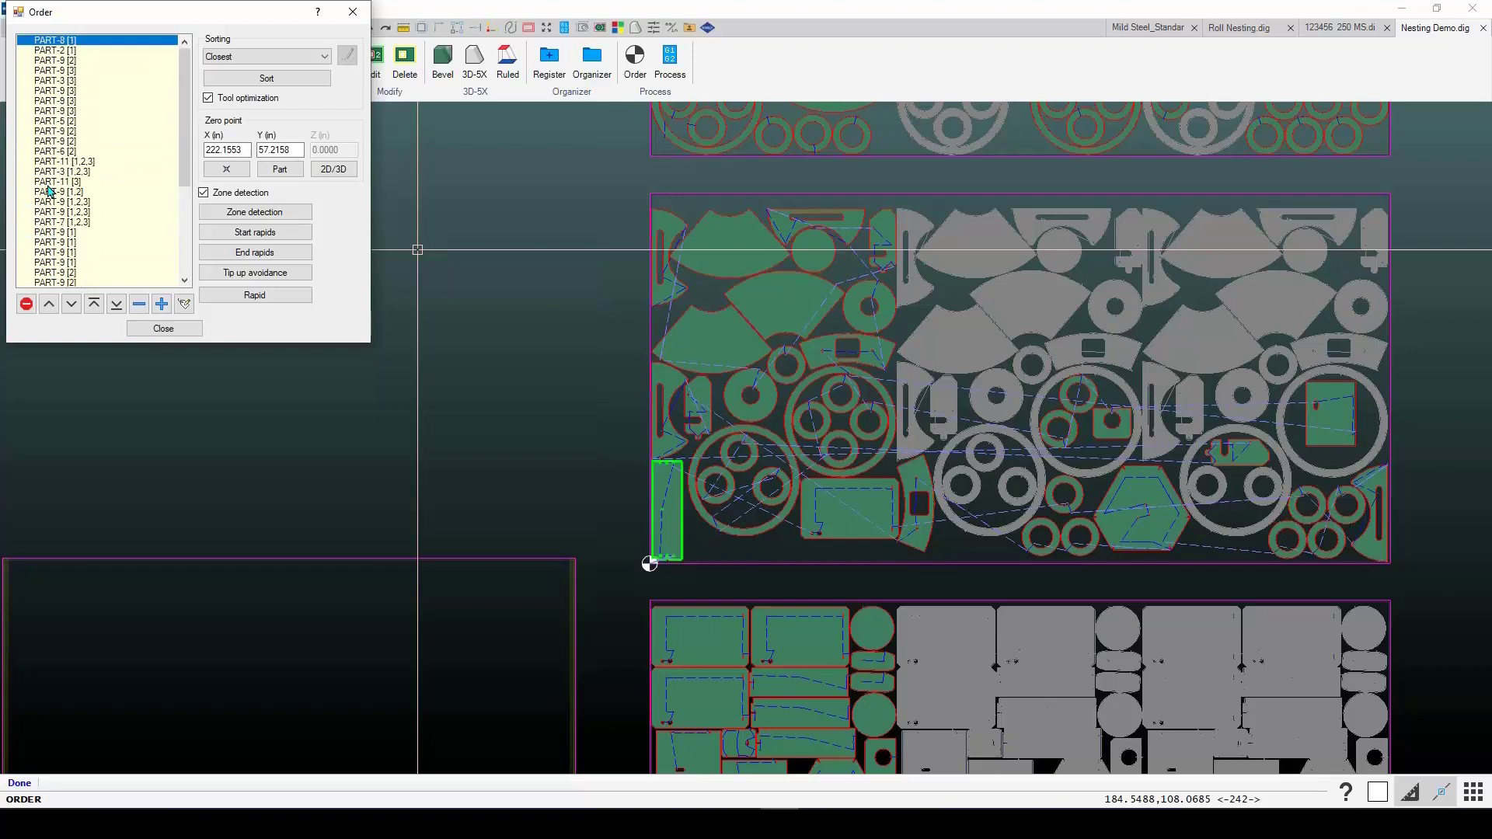
Step: Re-sort the middle sheet's cut order by Closest with tool optimization, review how parts are grouped by tool, and close the order
left_click(247, 81)
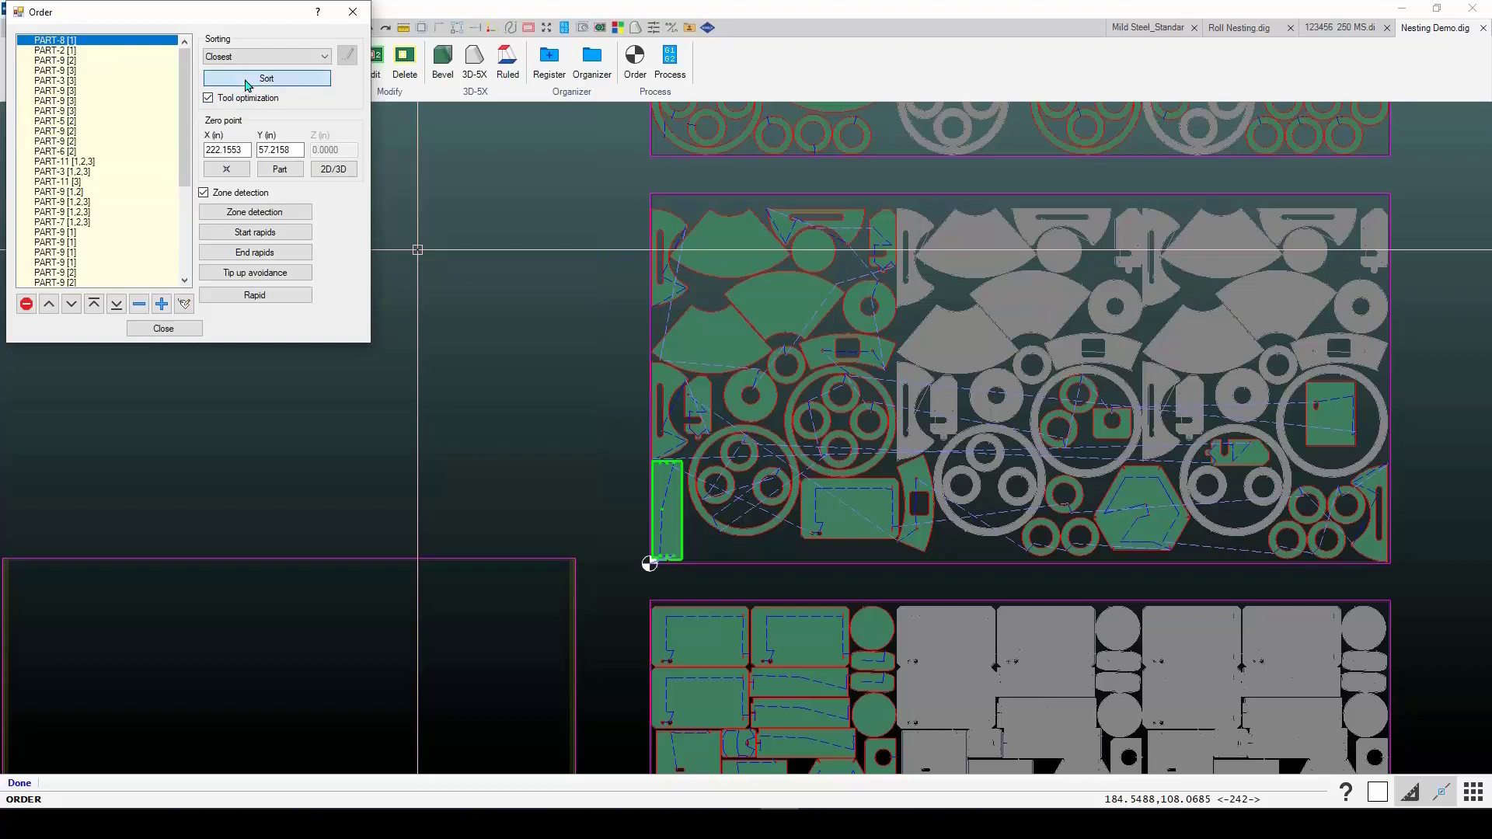
left_click(72, 51)
left_click(70, 111)
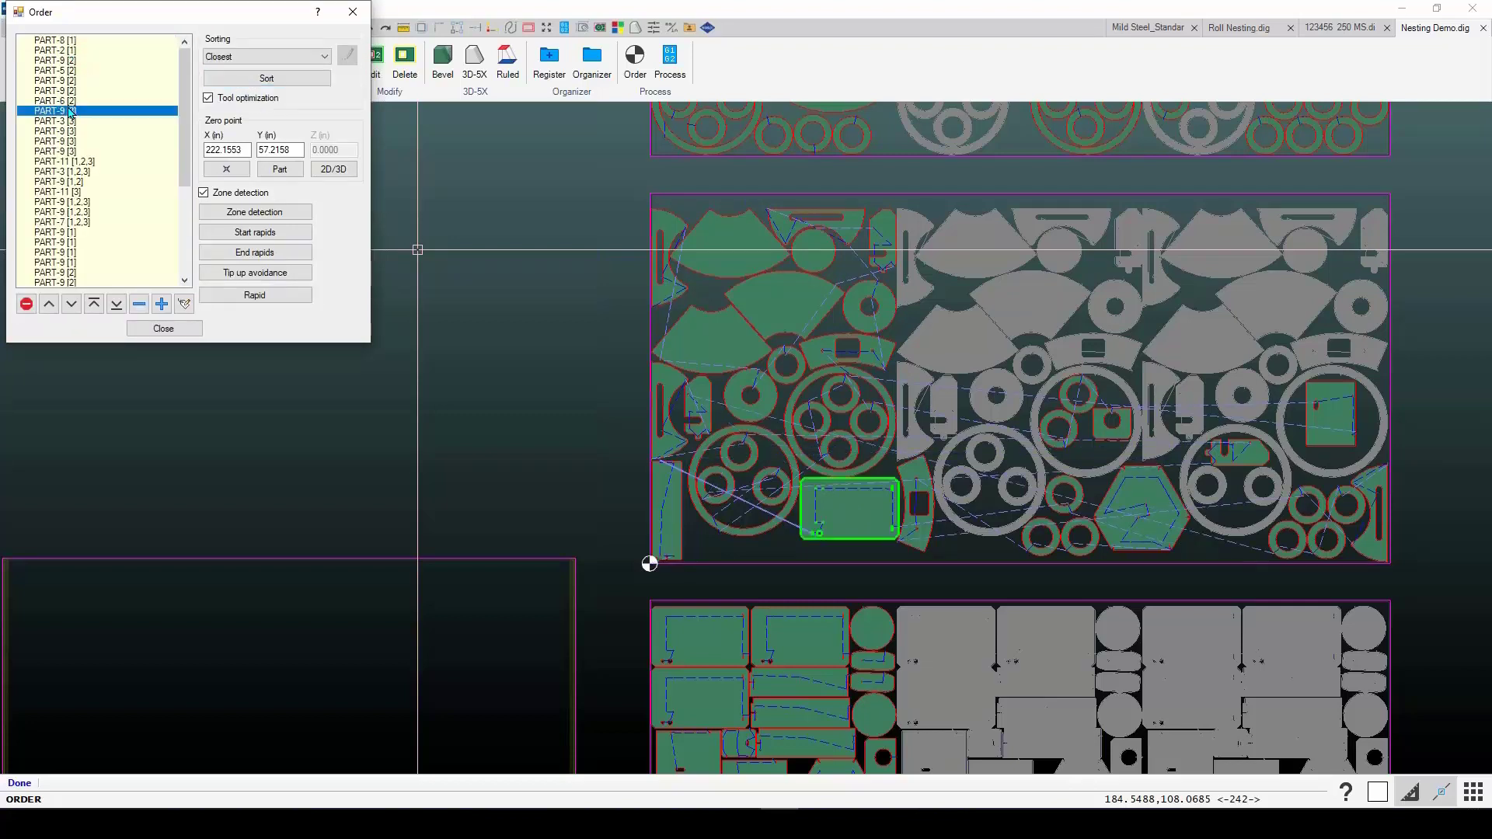
left_click(57, 151)
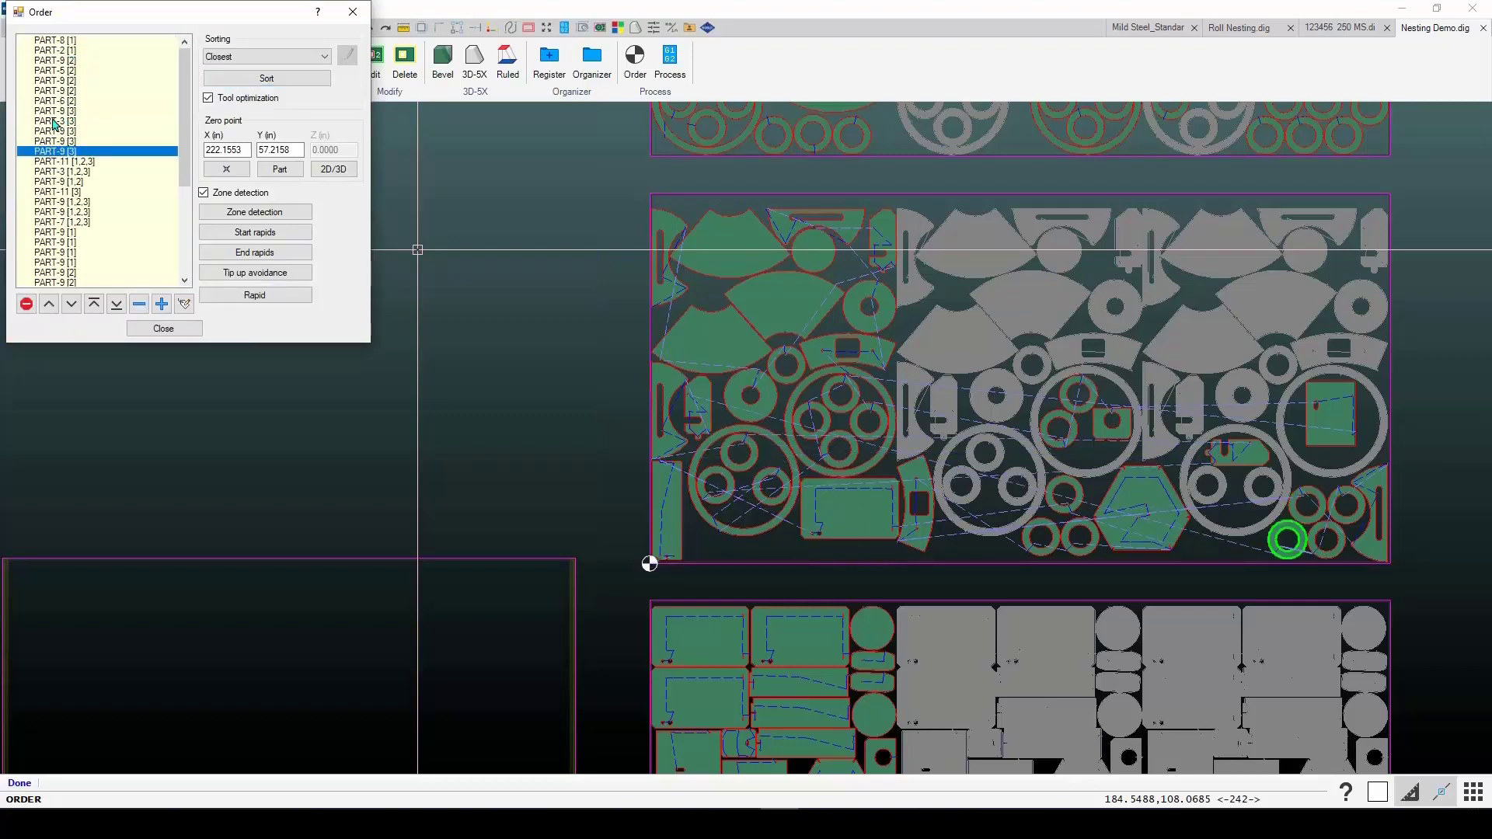
left_click(54, 41)
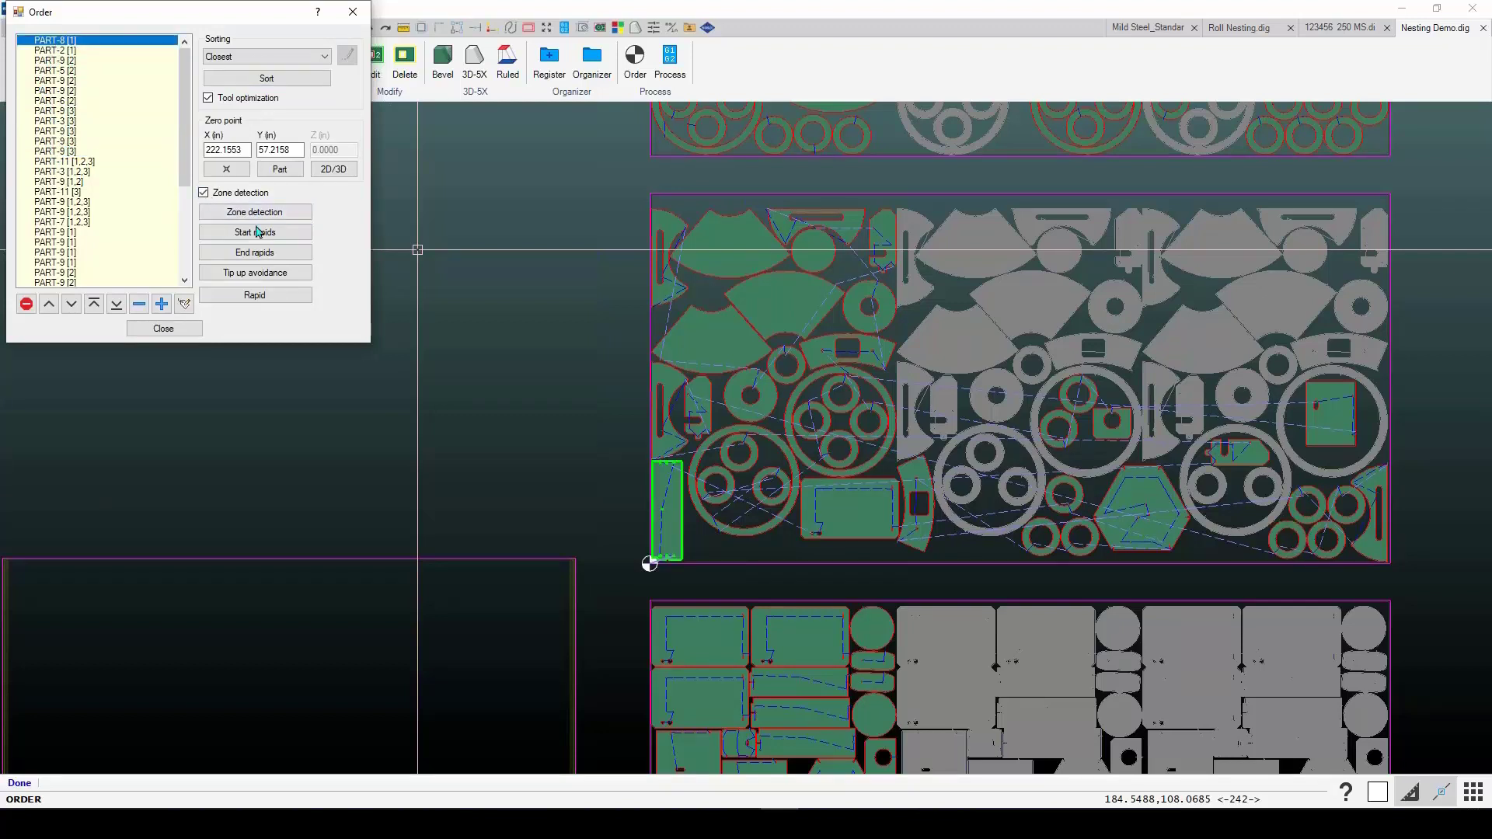
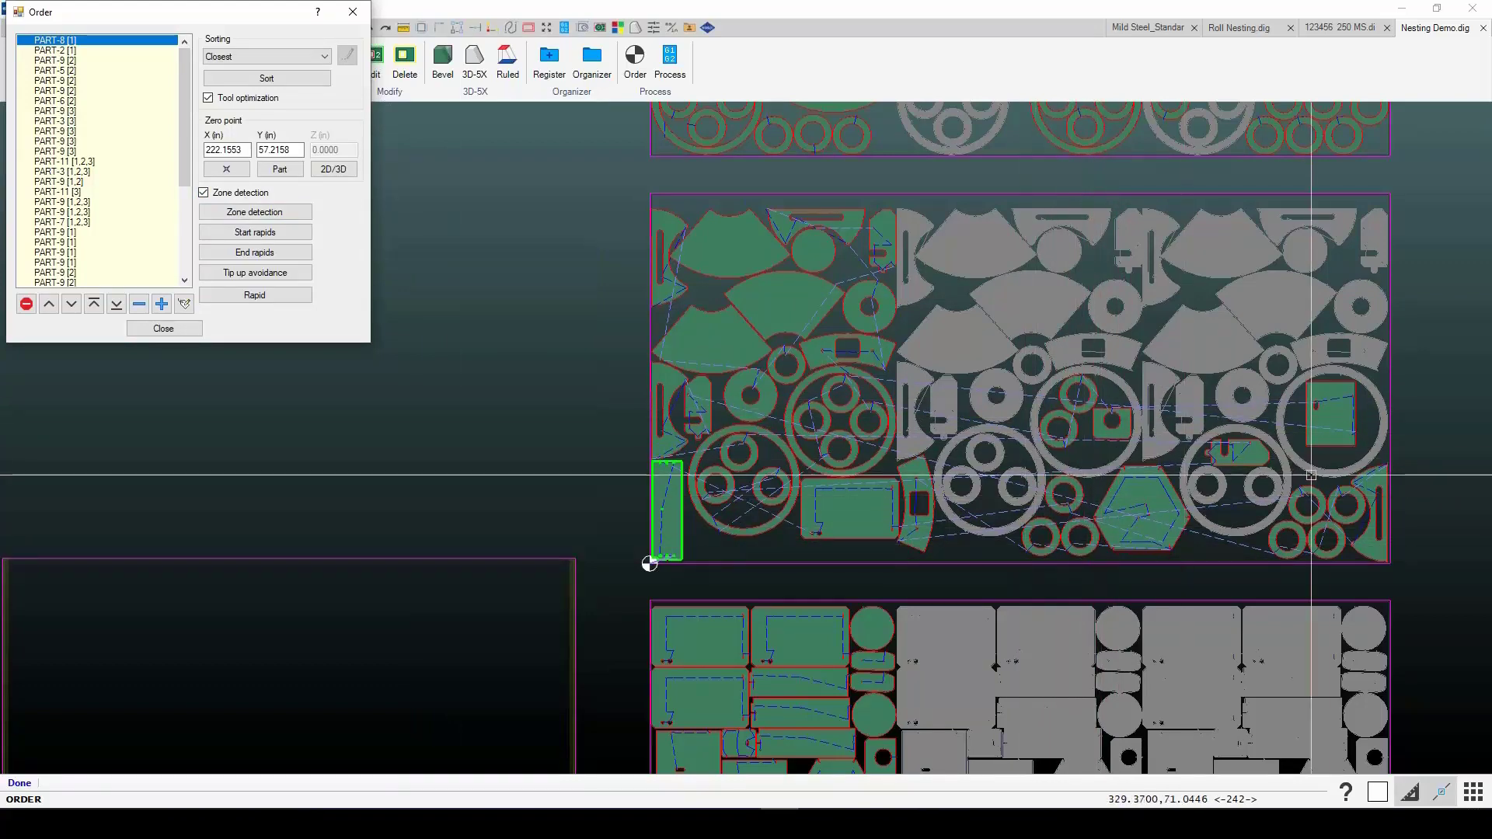
scroll(1252, 425, "down", 4)
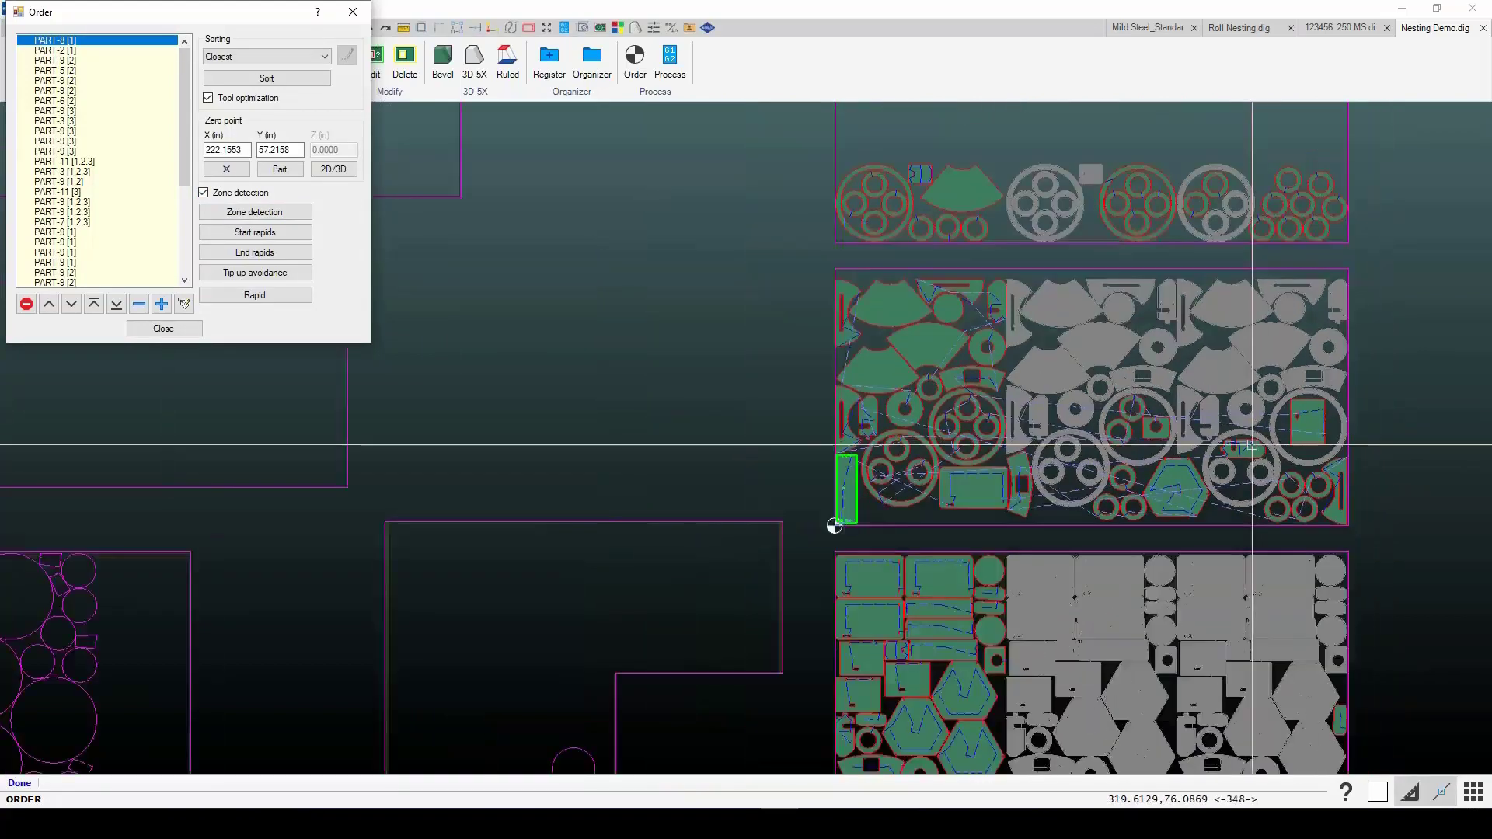
middle_click_drag(1251, 445, 1017, 405)
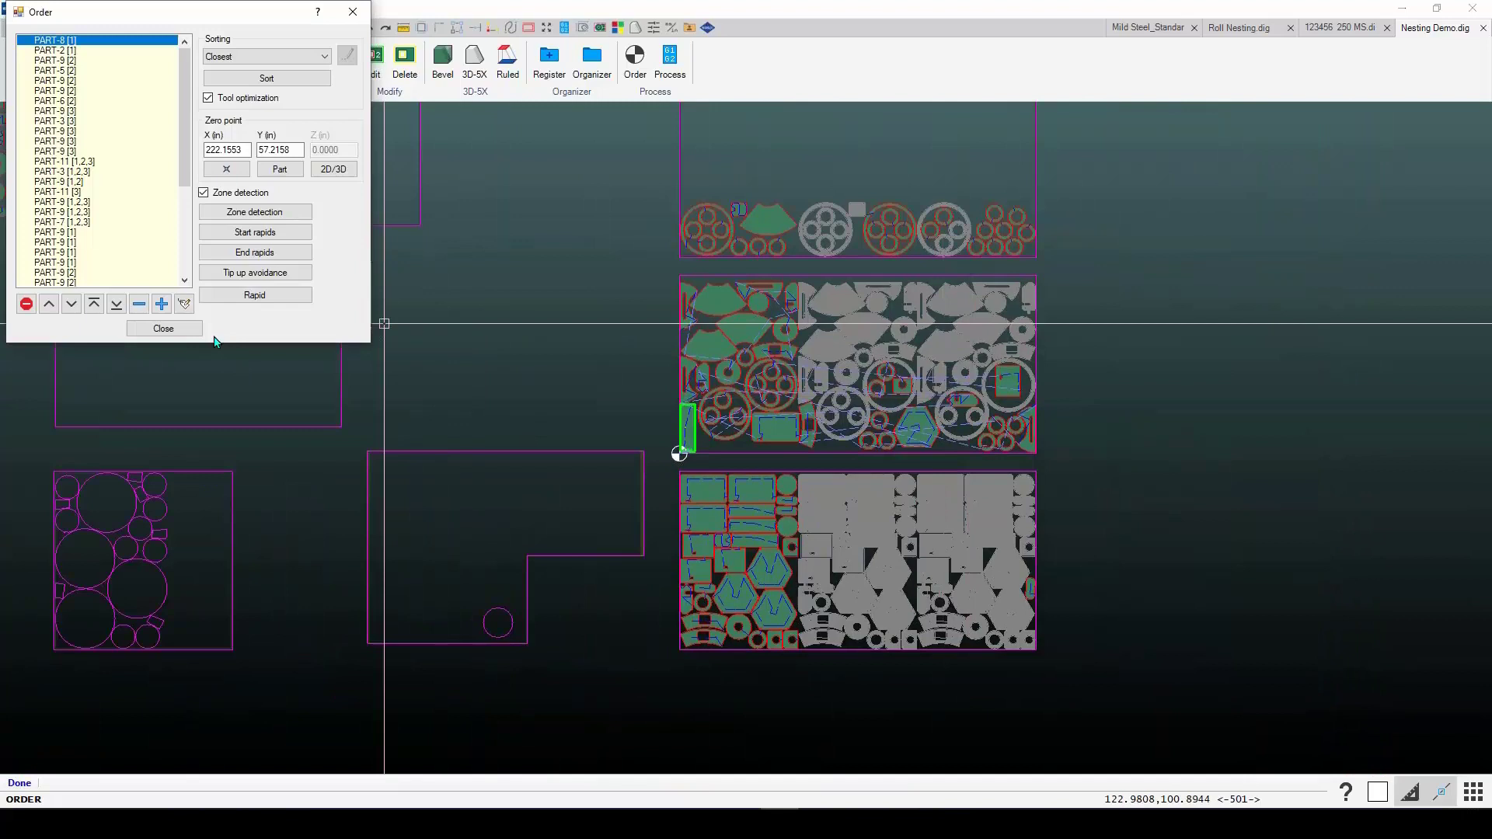
left_click(163, 327)
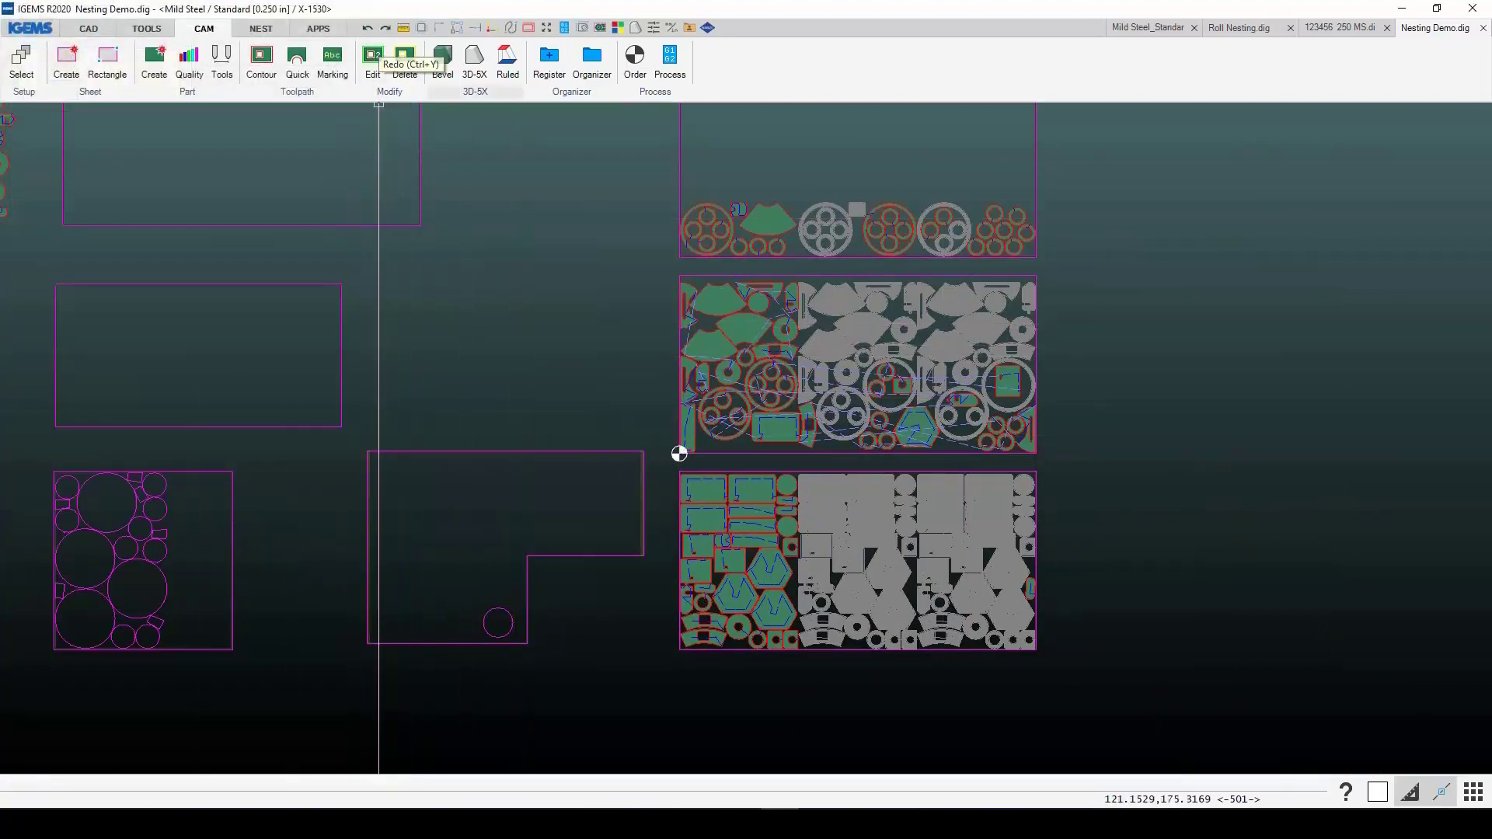
Step: Undo the cut order and the automatic nest, removing the three nested sheets
left_click(368, 29)
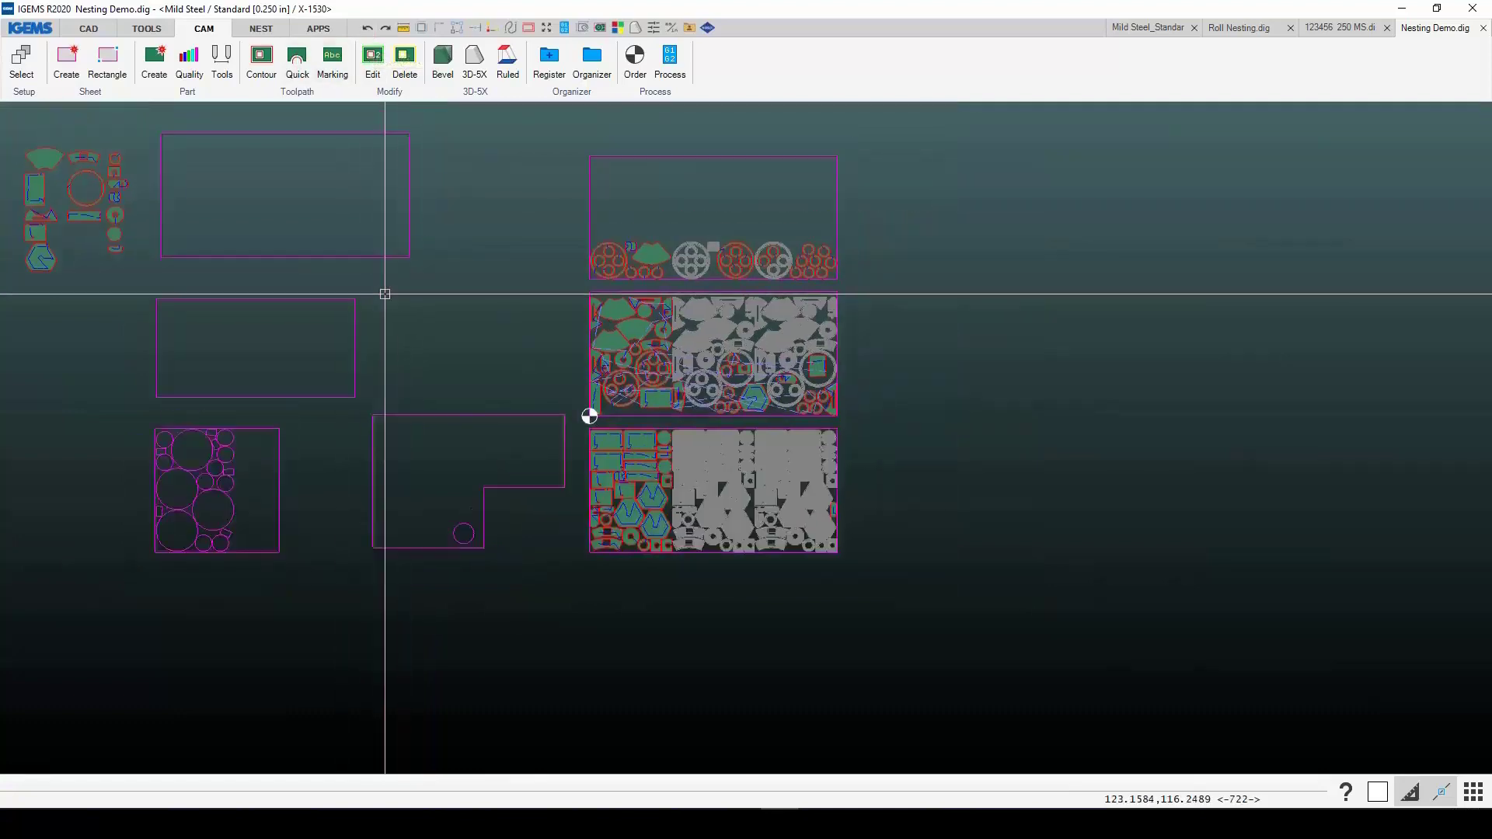
left_click(259, 30)
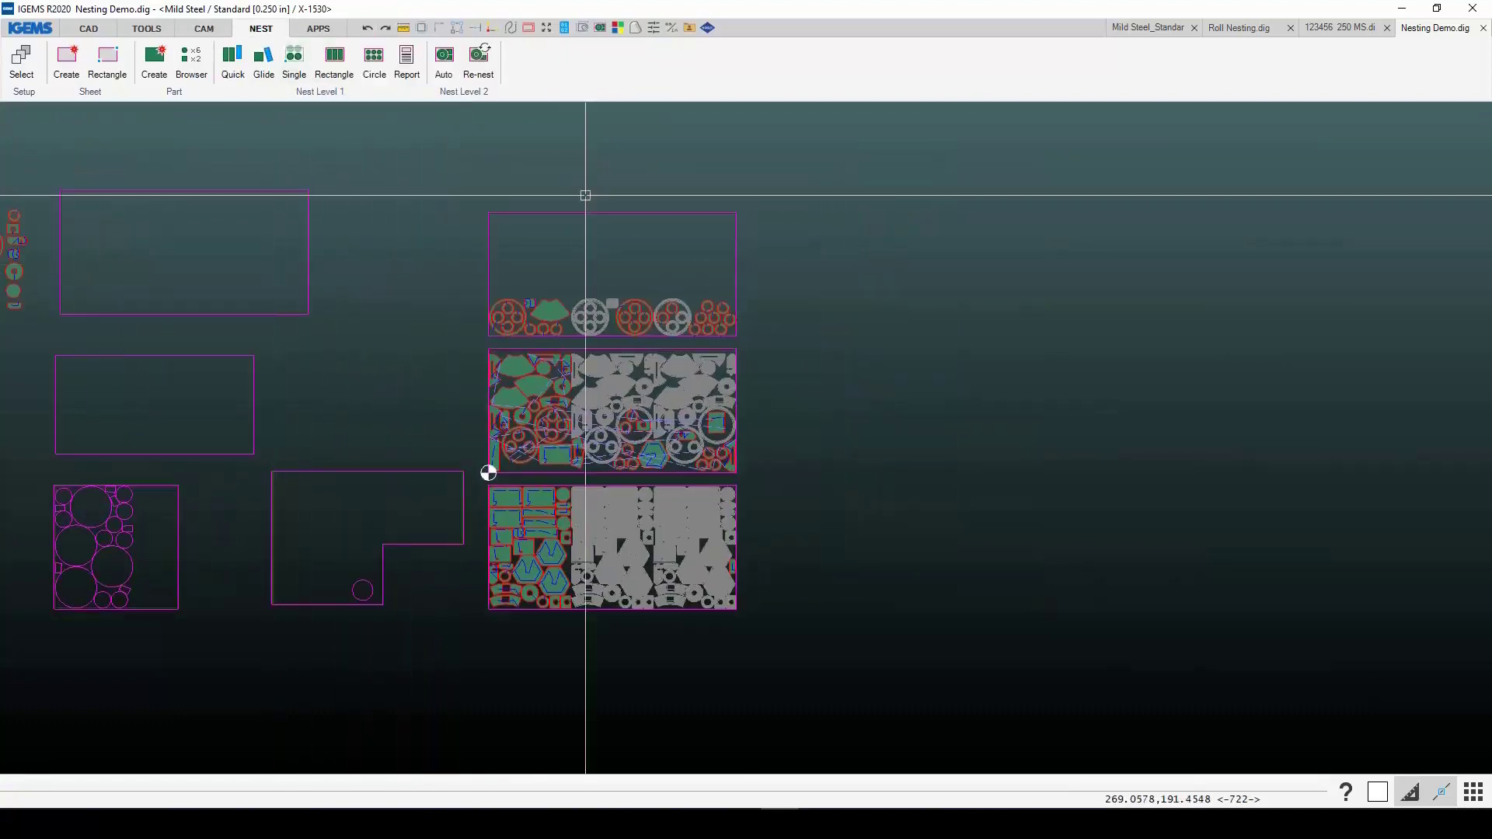
left_click(365, 29)
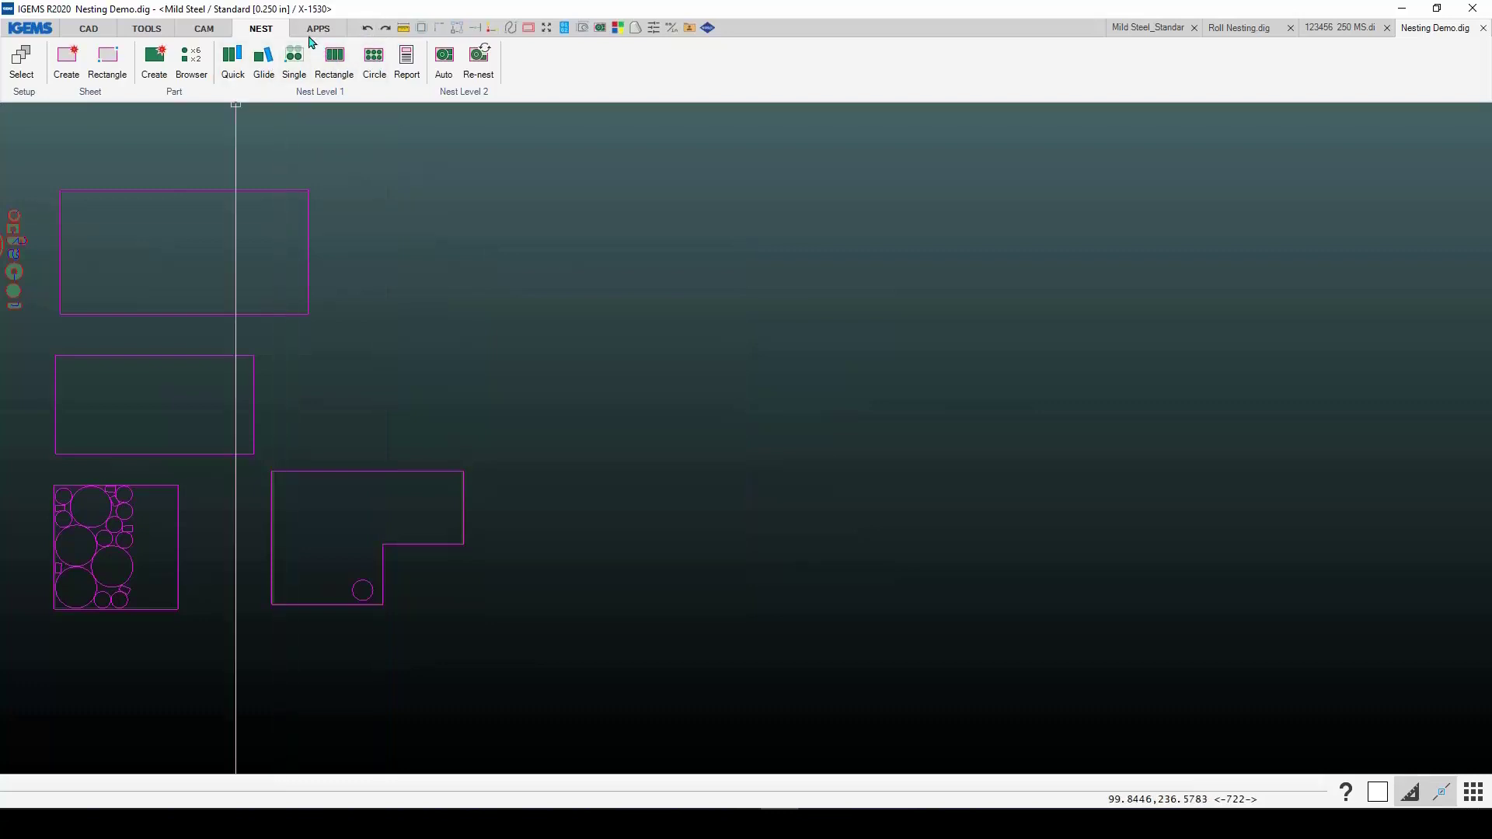
Step: Start an automatic nest of all the demo parts on the uppermost rectangular sheet, keeping the settings window clear of the parts
left_click(442, 62)
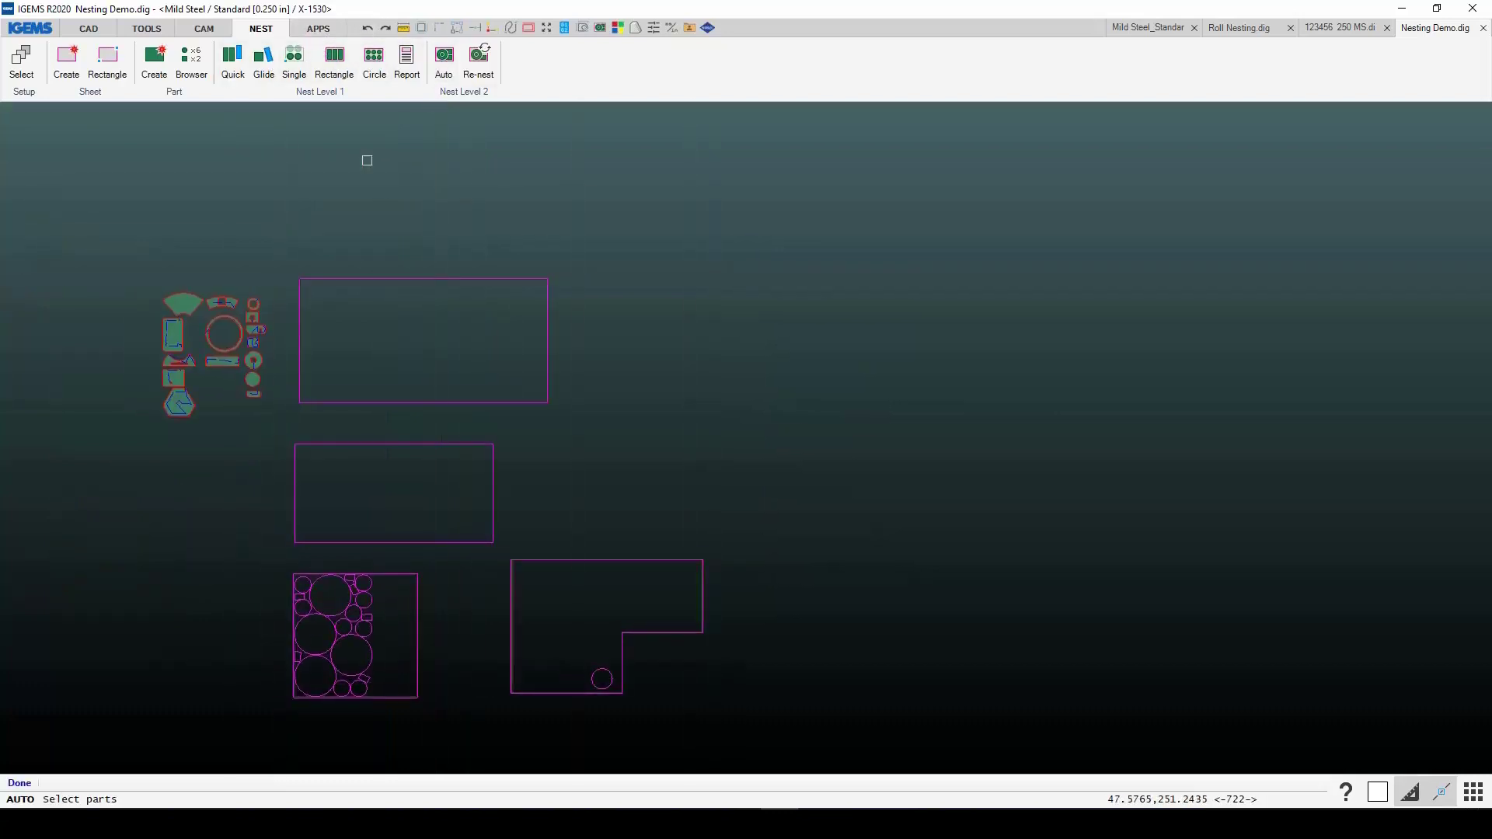
left_click_drag(101, 259, 297, 427)
right_click(296, 428)
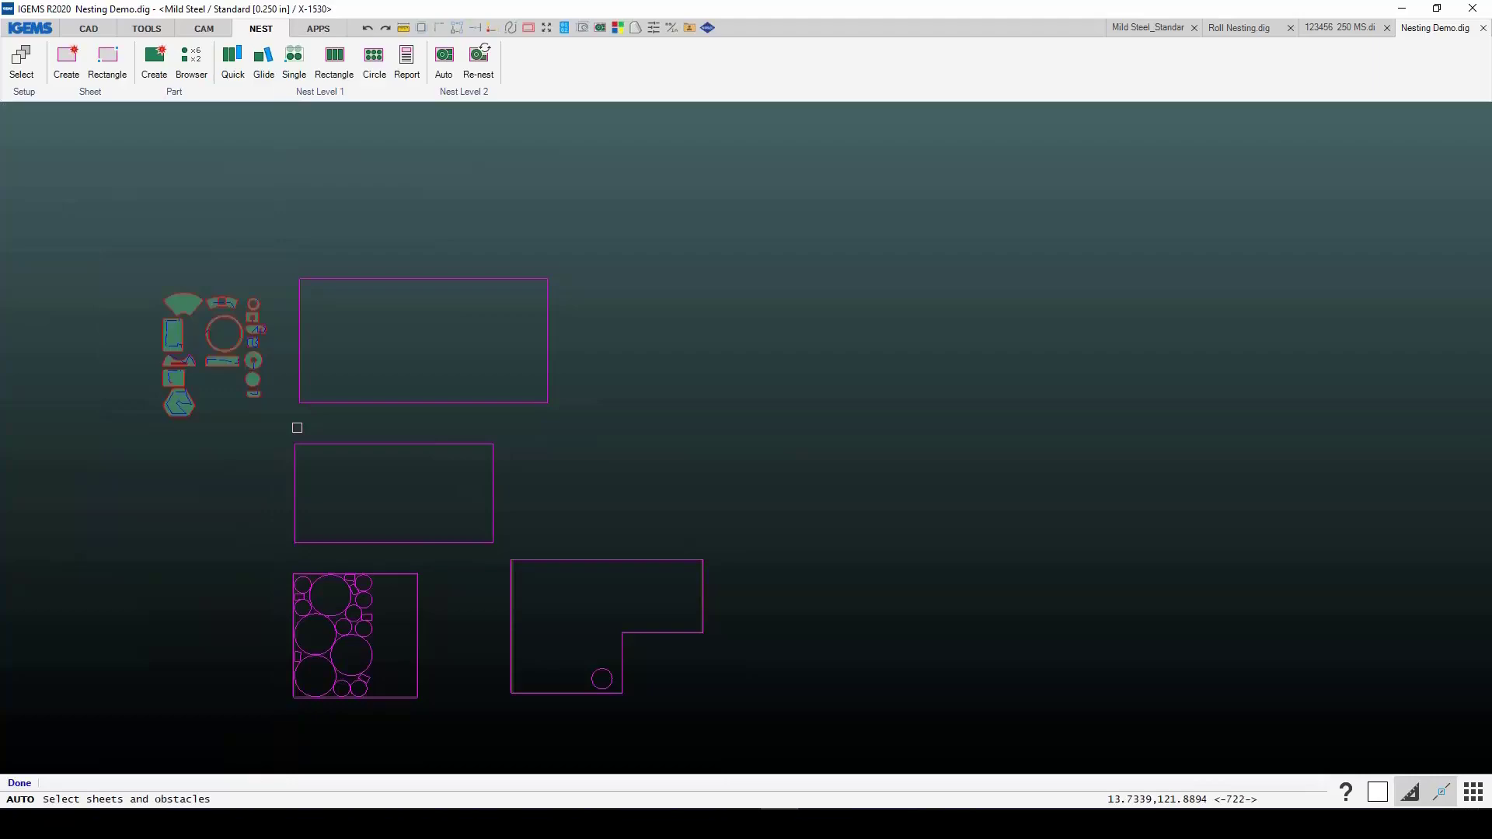
right_click(329, 255)
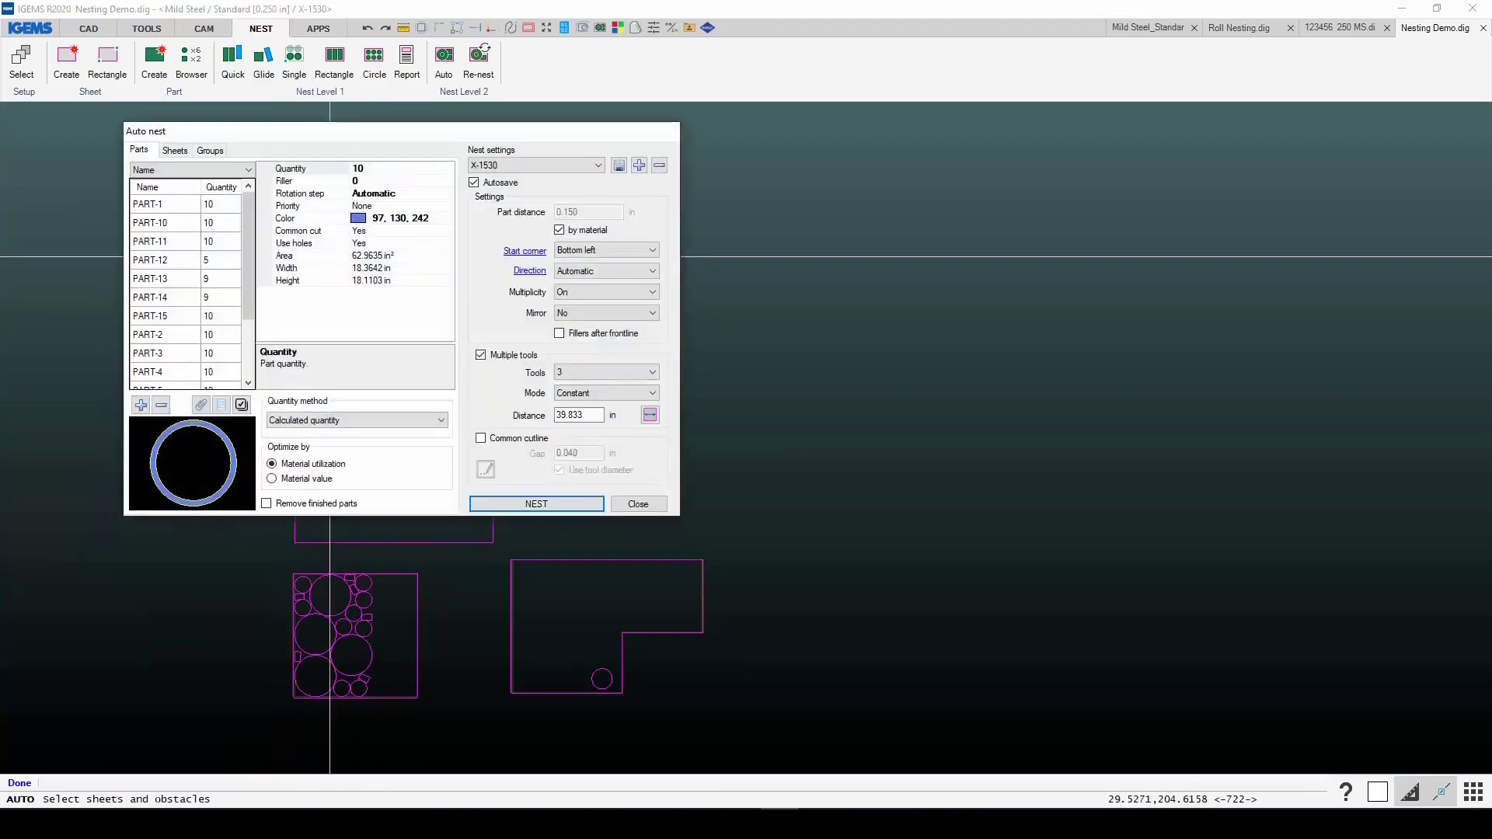
left_click_drag(409, 135, 1000, 210)
scroll(381, 372, "up", 1)
scroll(377, 346, "up", 2)
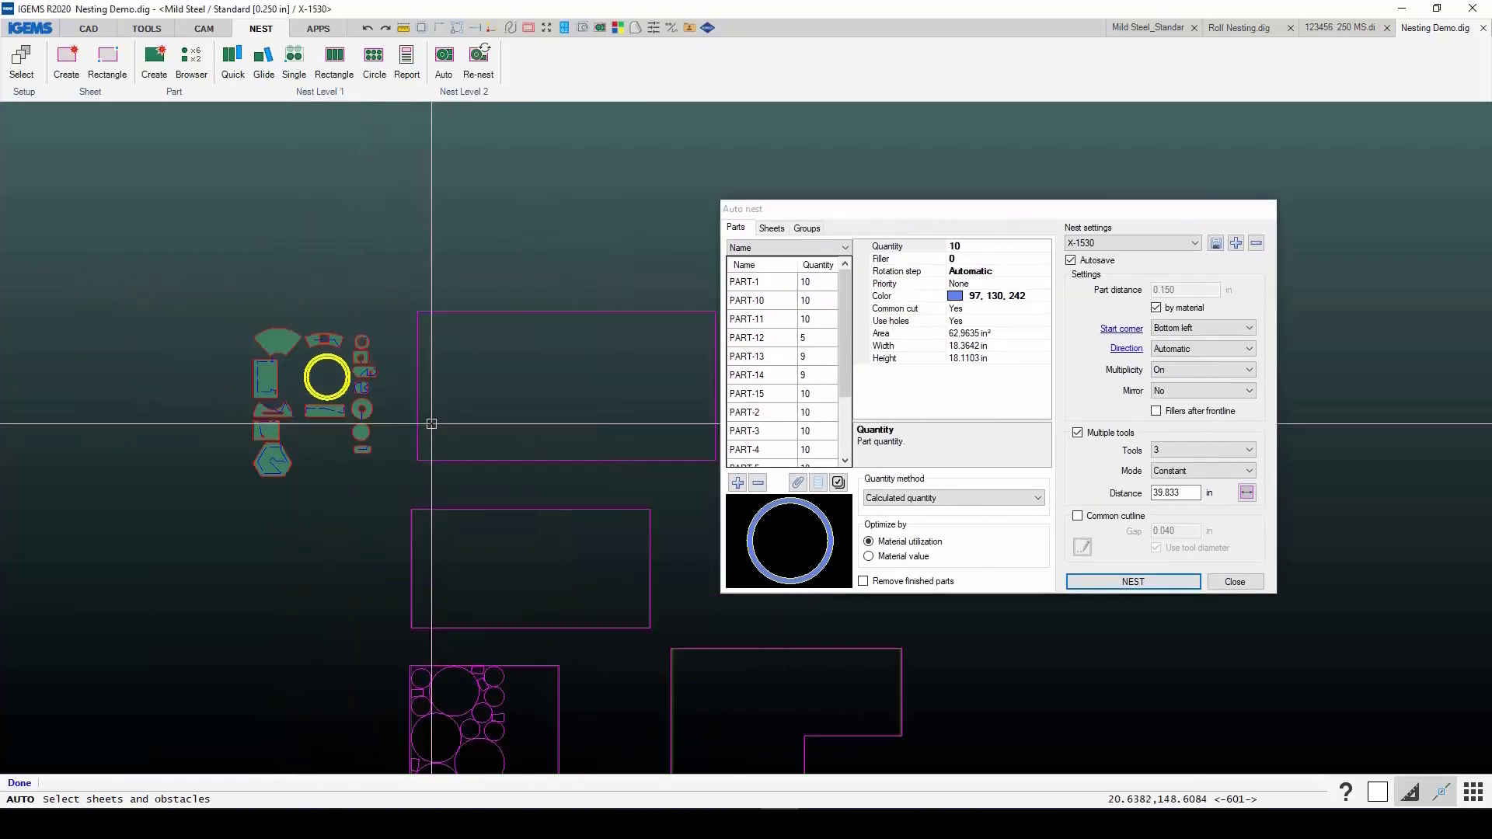
middle_click_drag(377, 346, 450, 357)
scroll(433, 466, "up", 1)
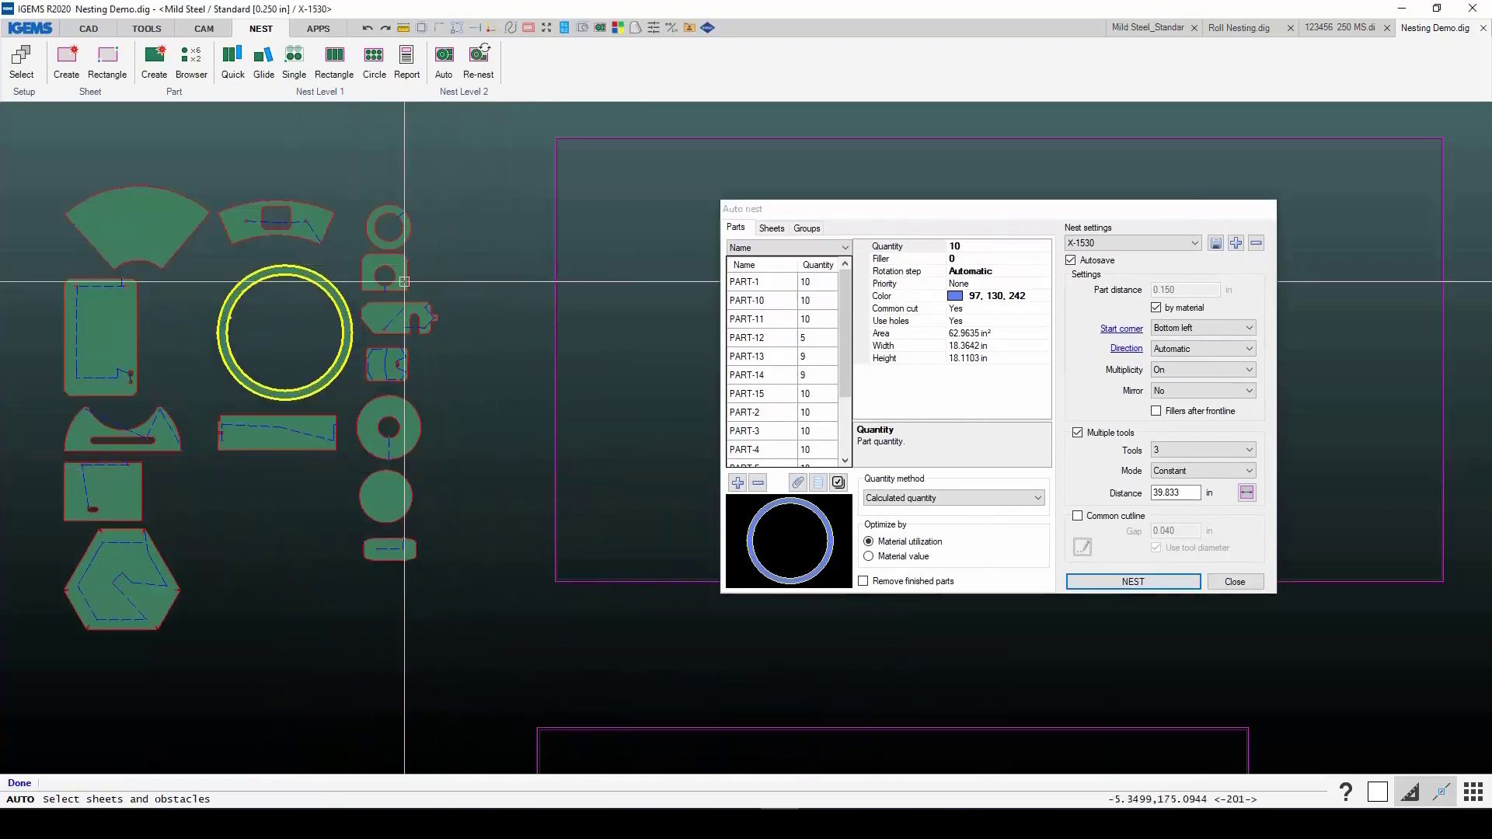
scroll(418, 449, "up", 1)
middle_click_drag(419, 449, 422, 469)
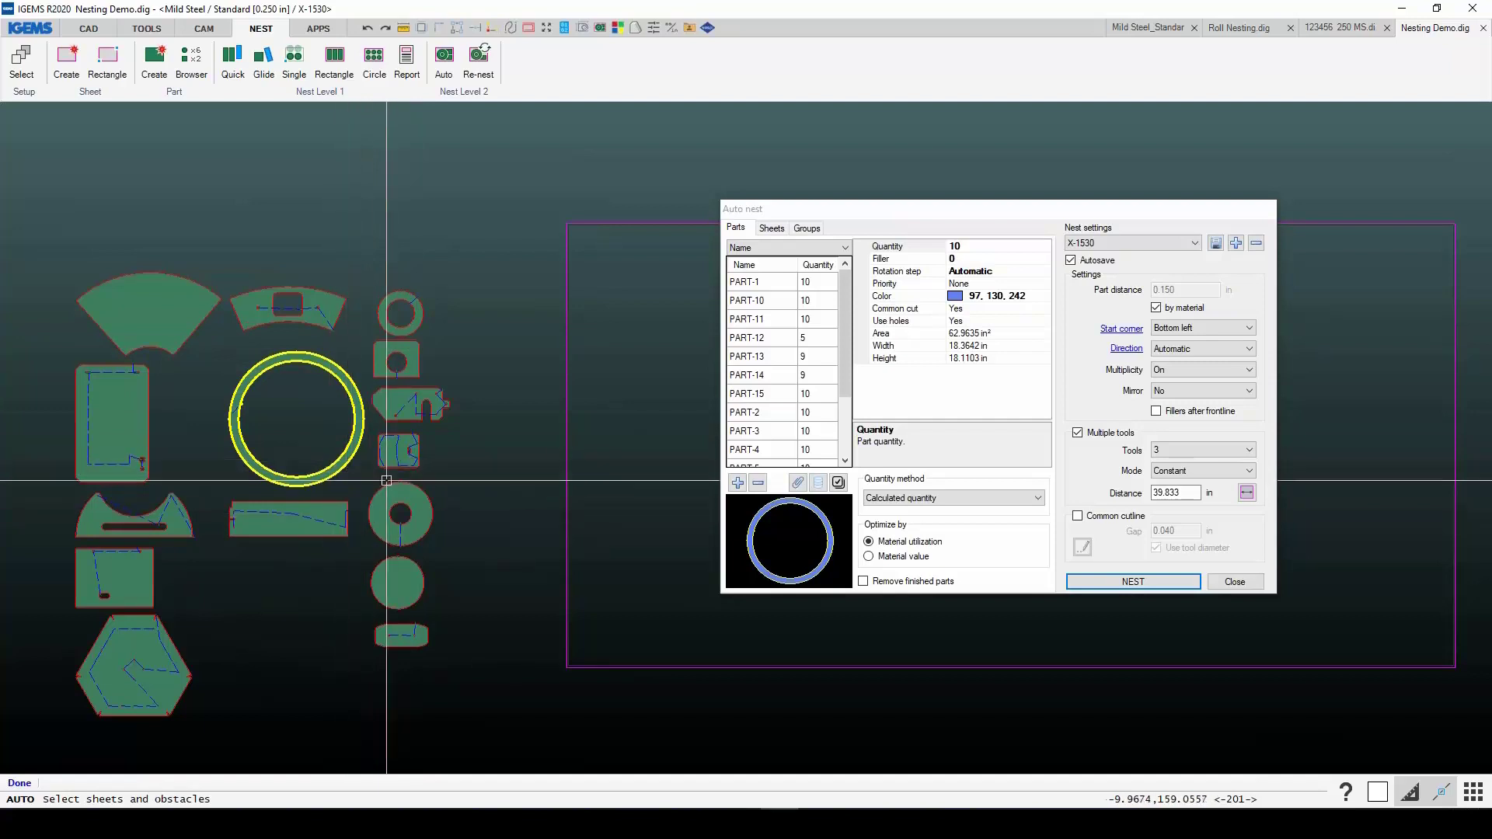
Step: Create a nesting group containing PART-7, PART-8 and PART-9
left_click(807, 229)
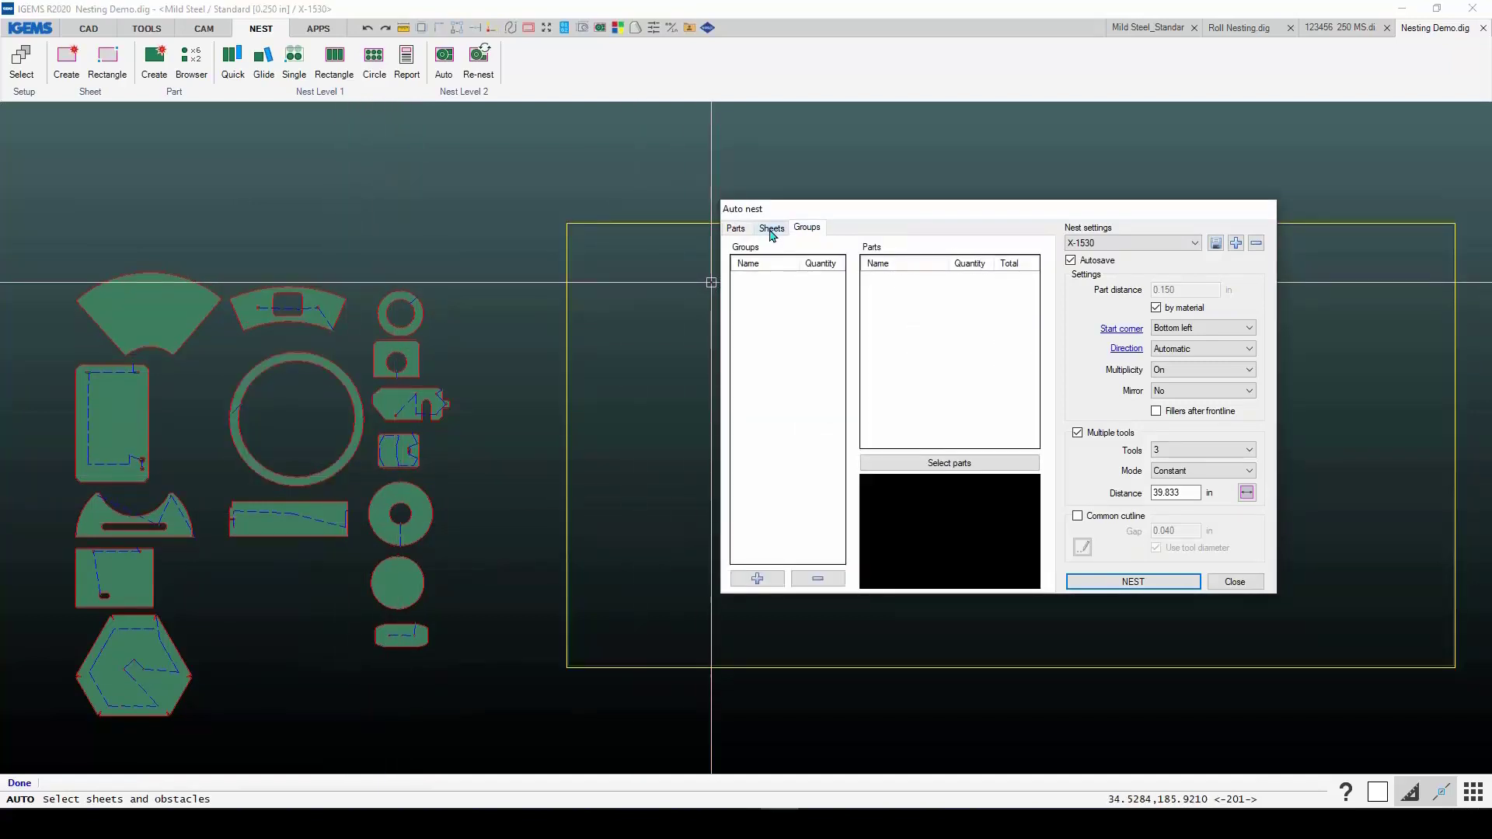
left_click(772, 231)
left_click(806, 228)
left_click(756, 578)
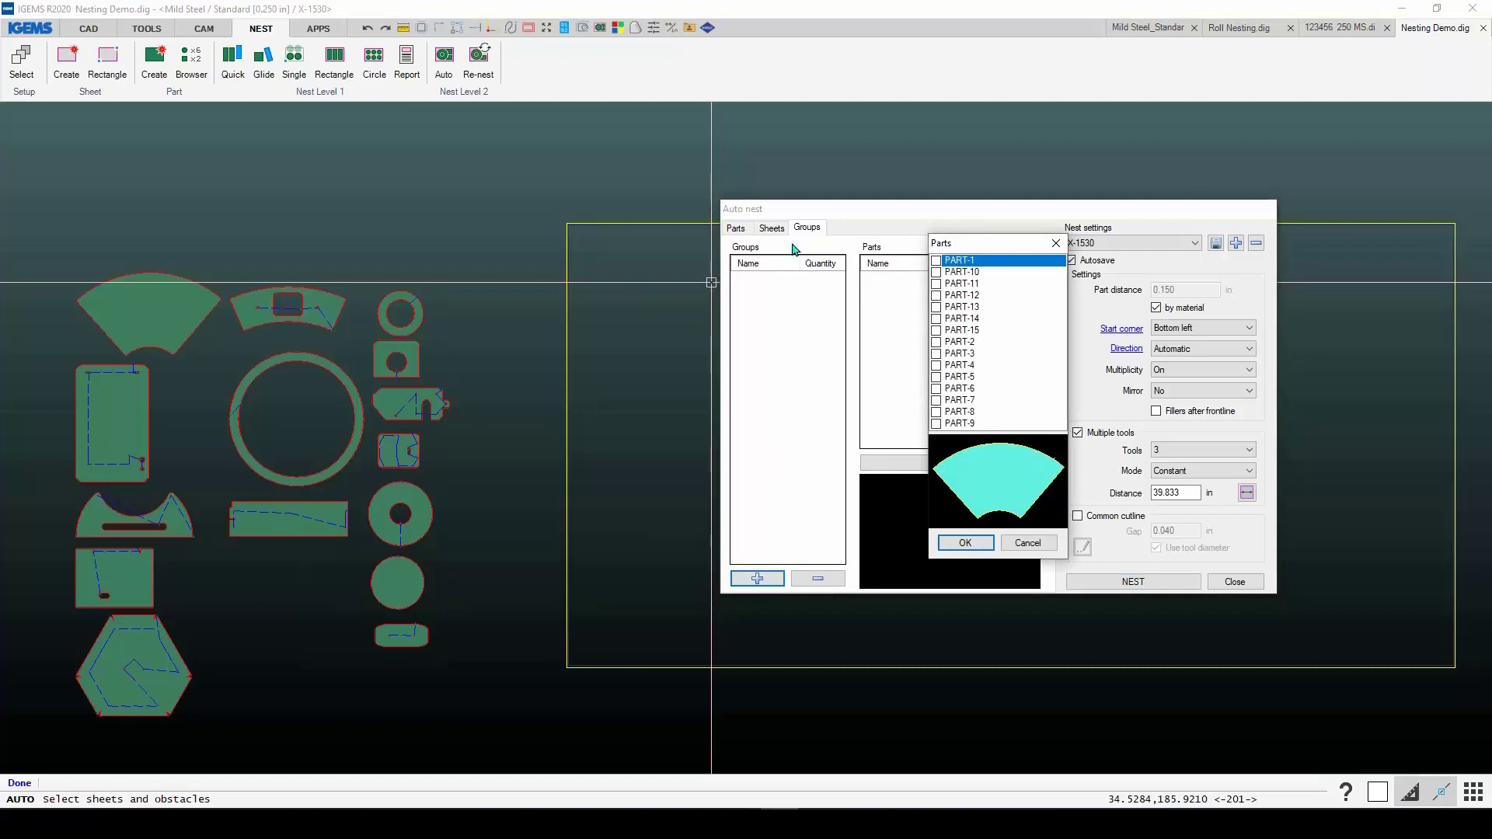
left_click(936, 424)
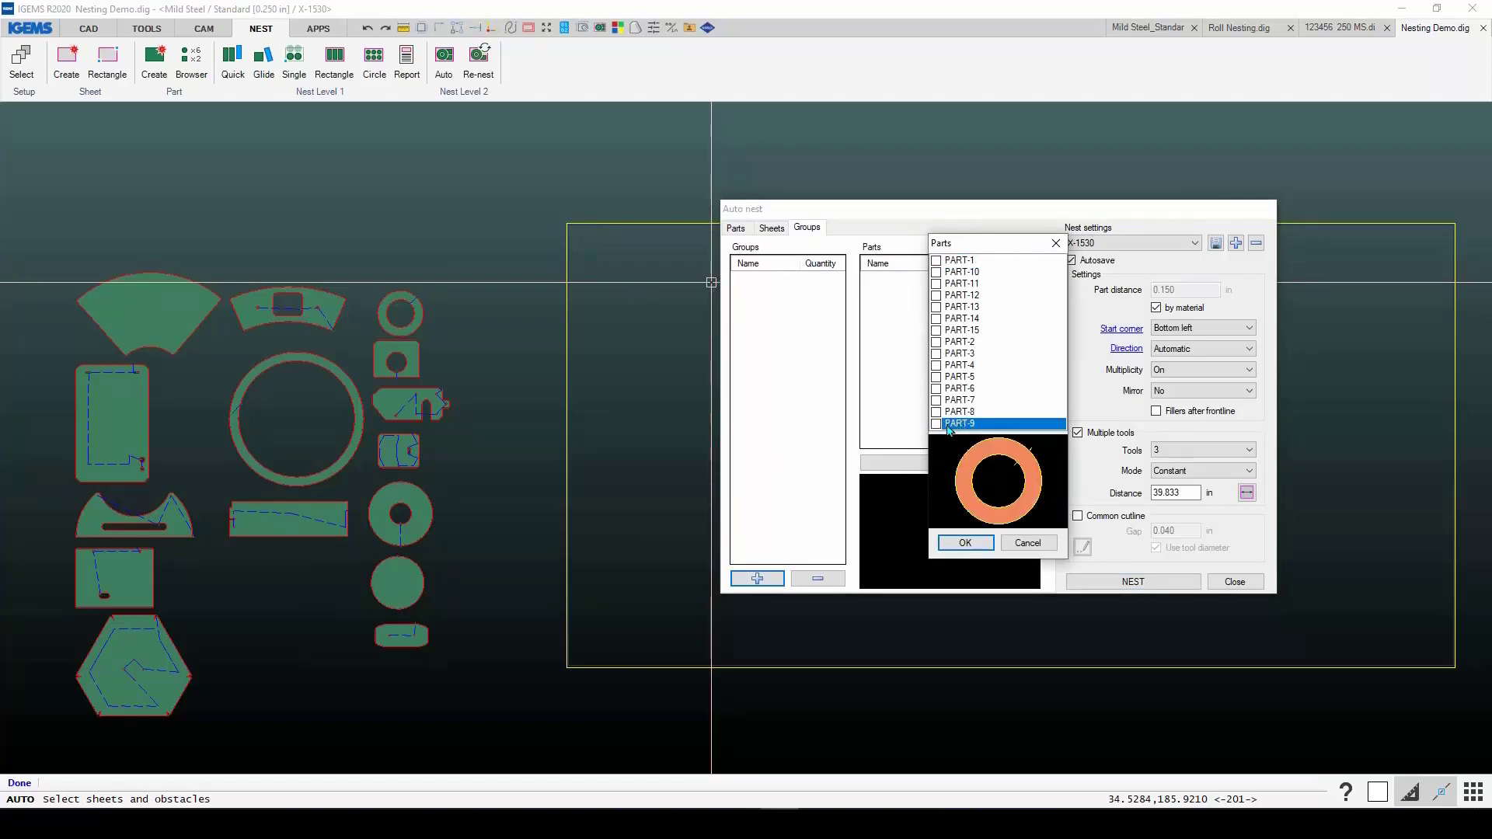
left_click(936, 425)
double_click(935, 412)
left_click(935, 402)
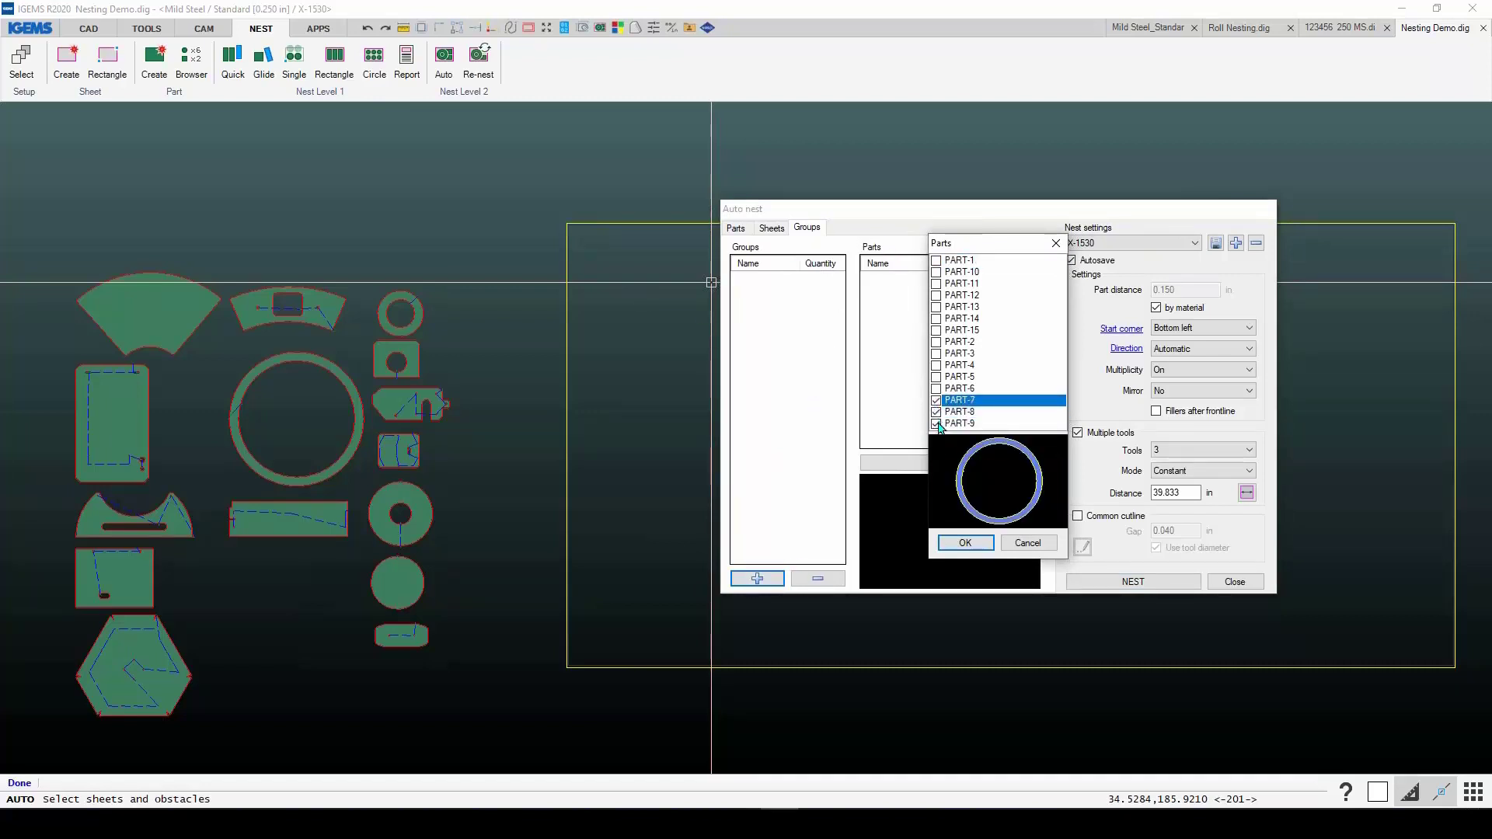
left_click(935, 401)
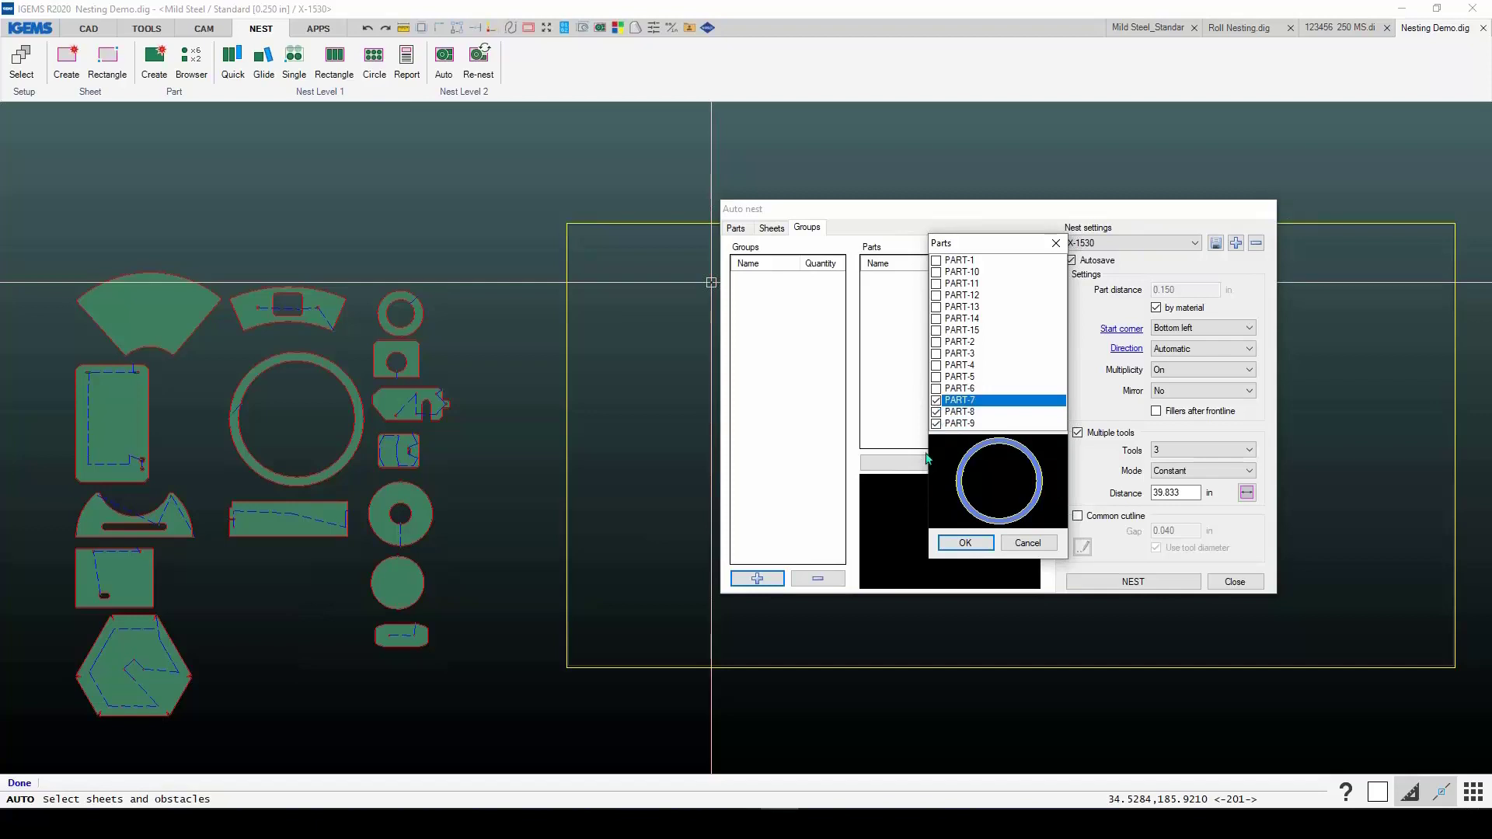
left_click(961, 541)
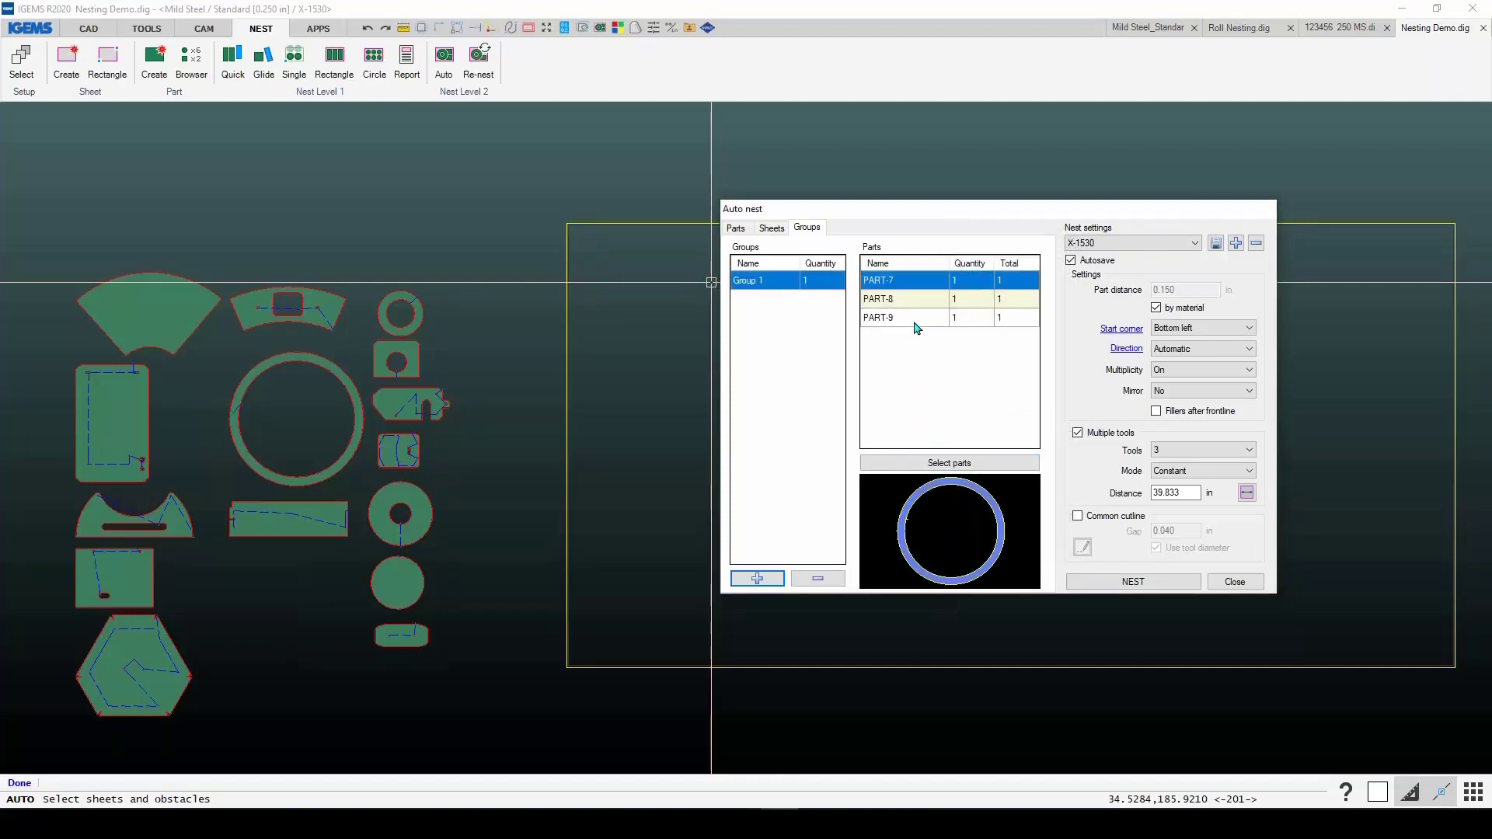
Step: Preview PART-8, PART-9 and PART-7 in the new group's part list
left_click(915, 306)
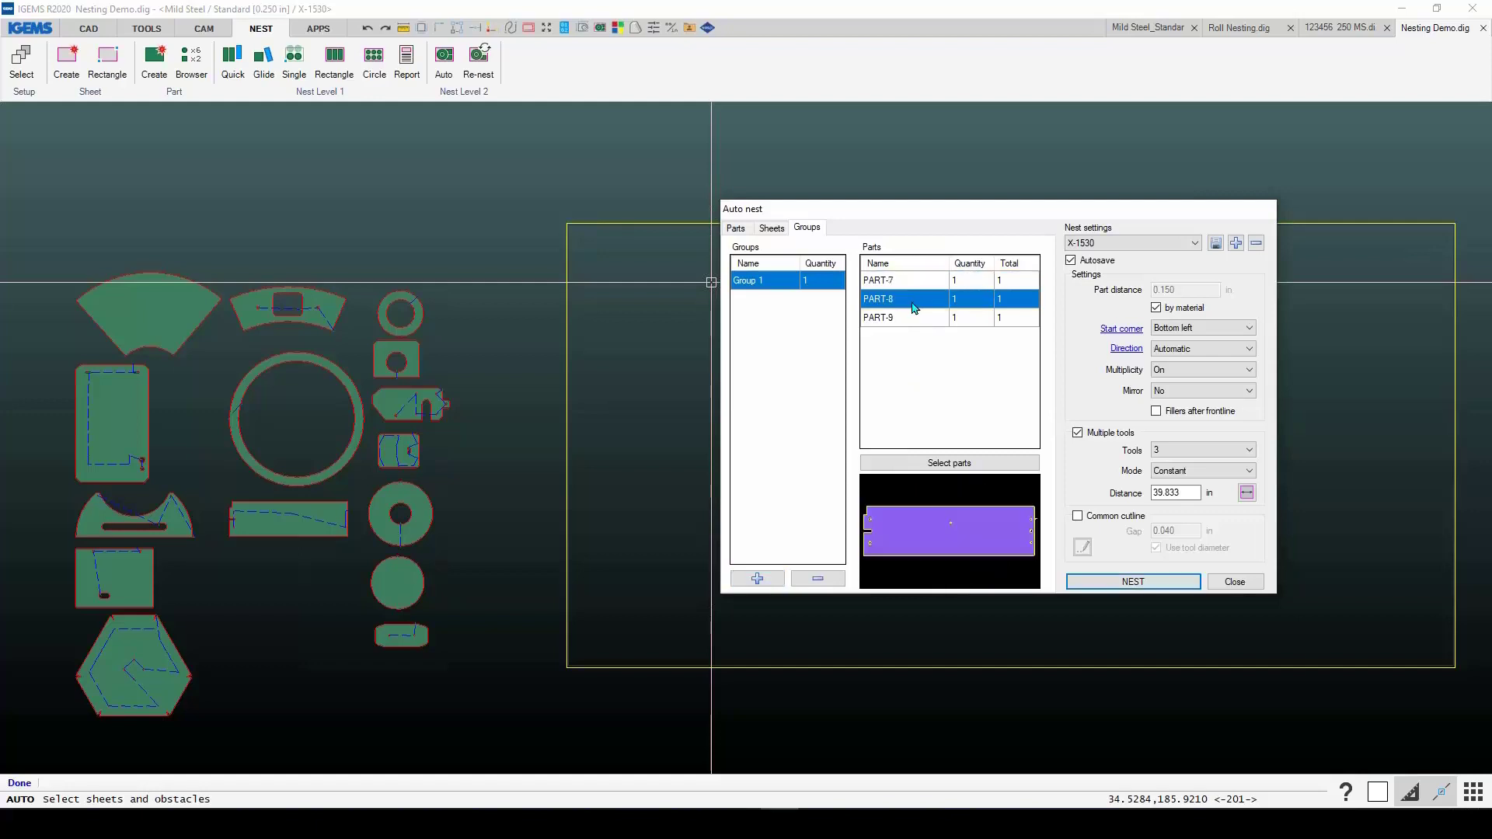
left_click(916, 318)
left_click(918, 303)
left_click(919, 285)
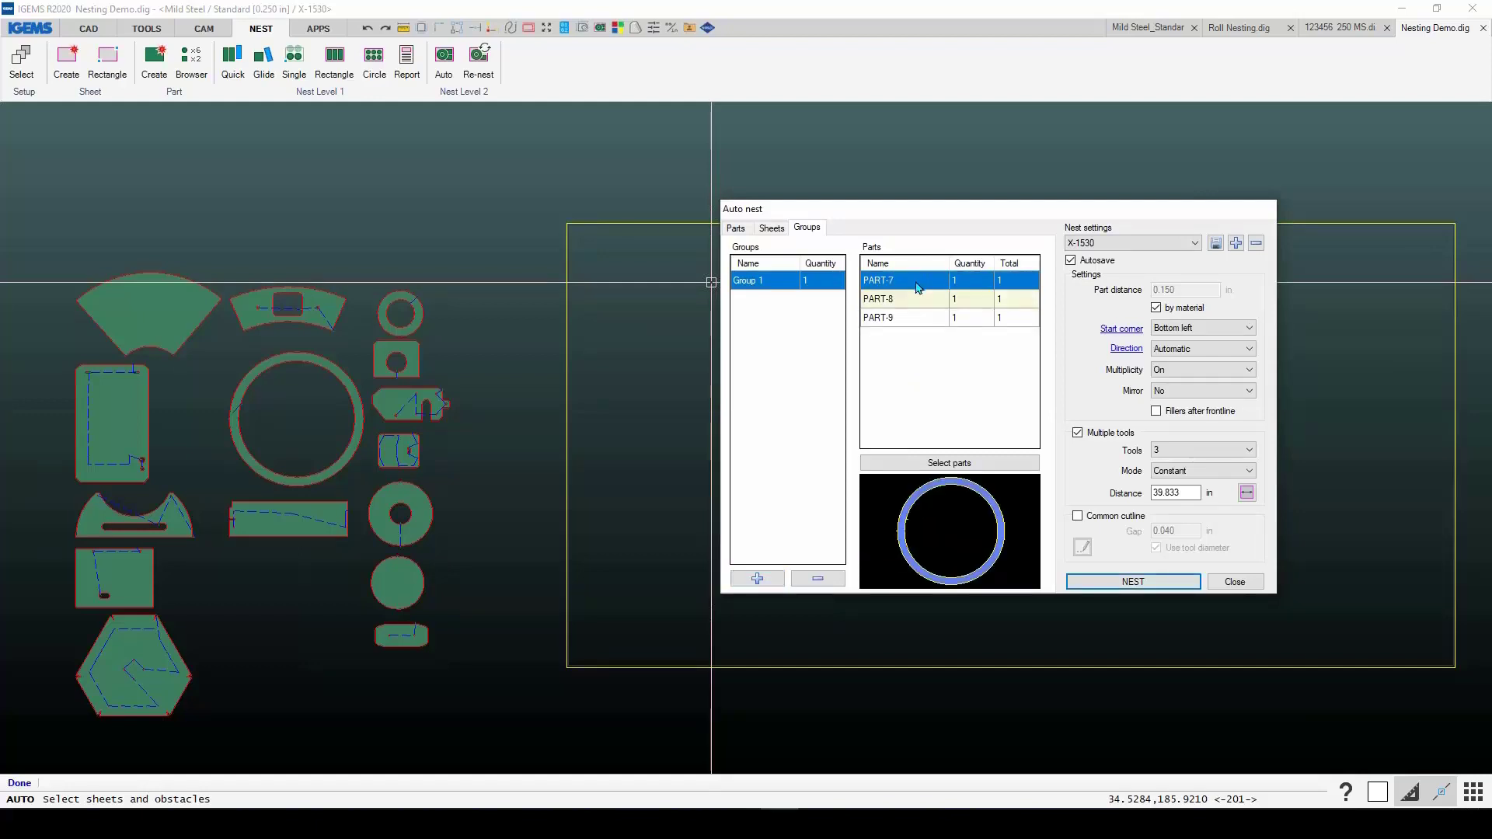
Step: In Group 1, set the quantities of PART-7 and PART-9 to 2 and the group quantity to 10
left_click(963, 284)
type("2")
left_click(965, 318)
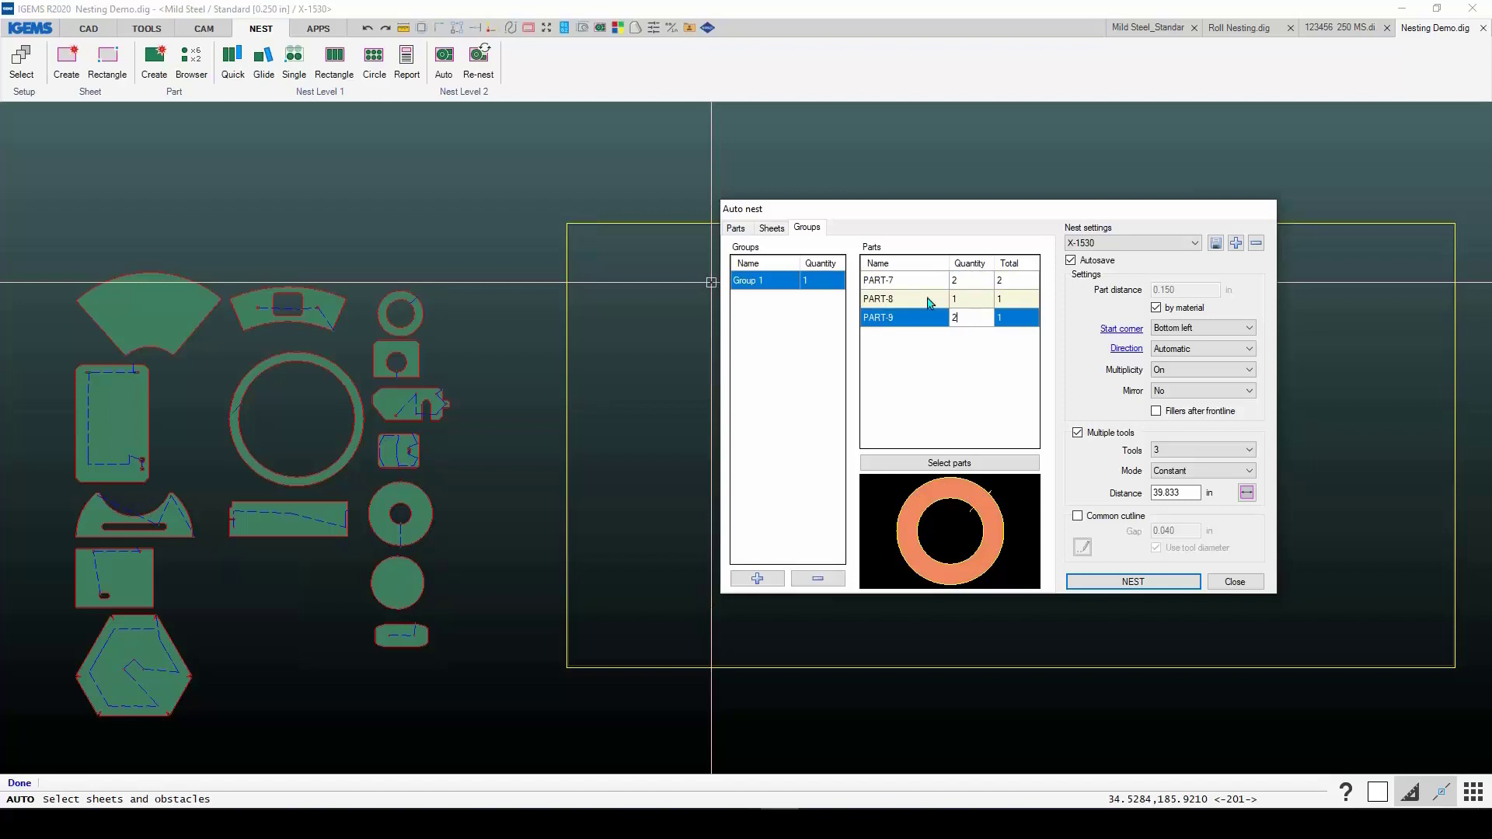
type("2")
left_click(803, 344)
left_click(906, 303)
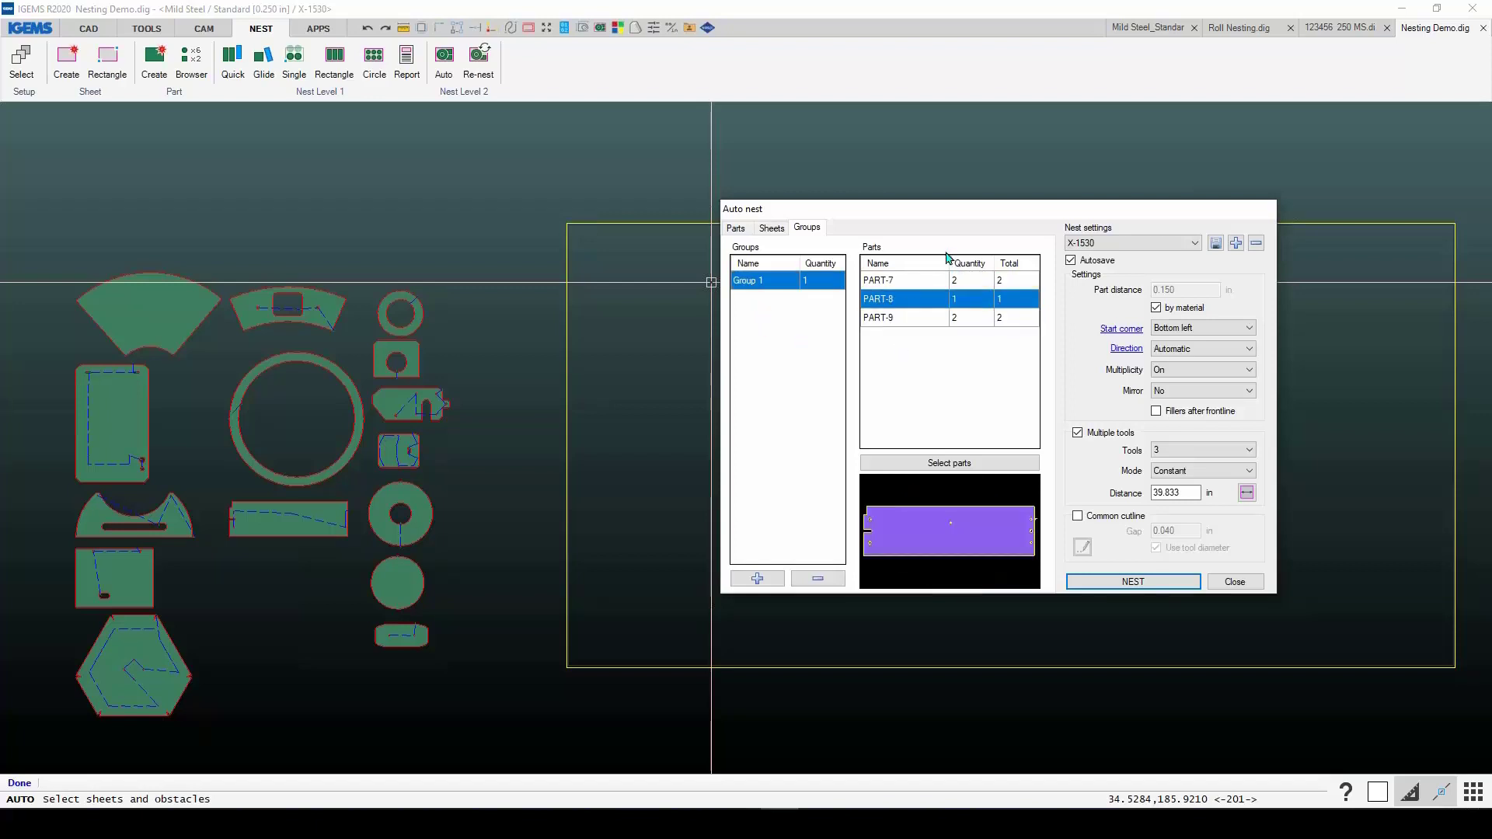
left_click(825, 283)
Step: Add a second group containing PART-10, PART-11 and PART-12
left_click(756, 579)
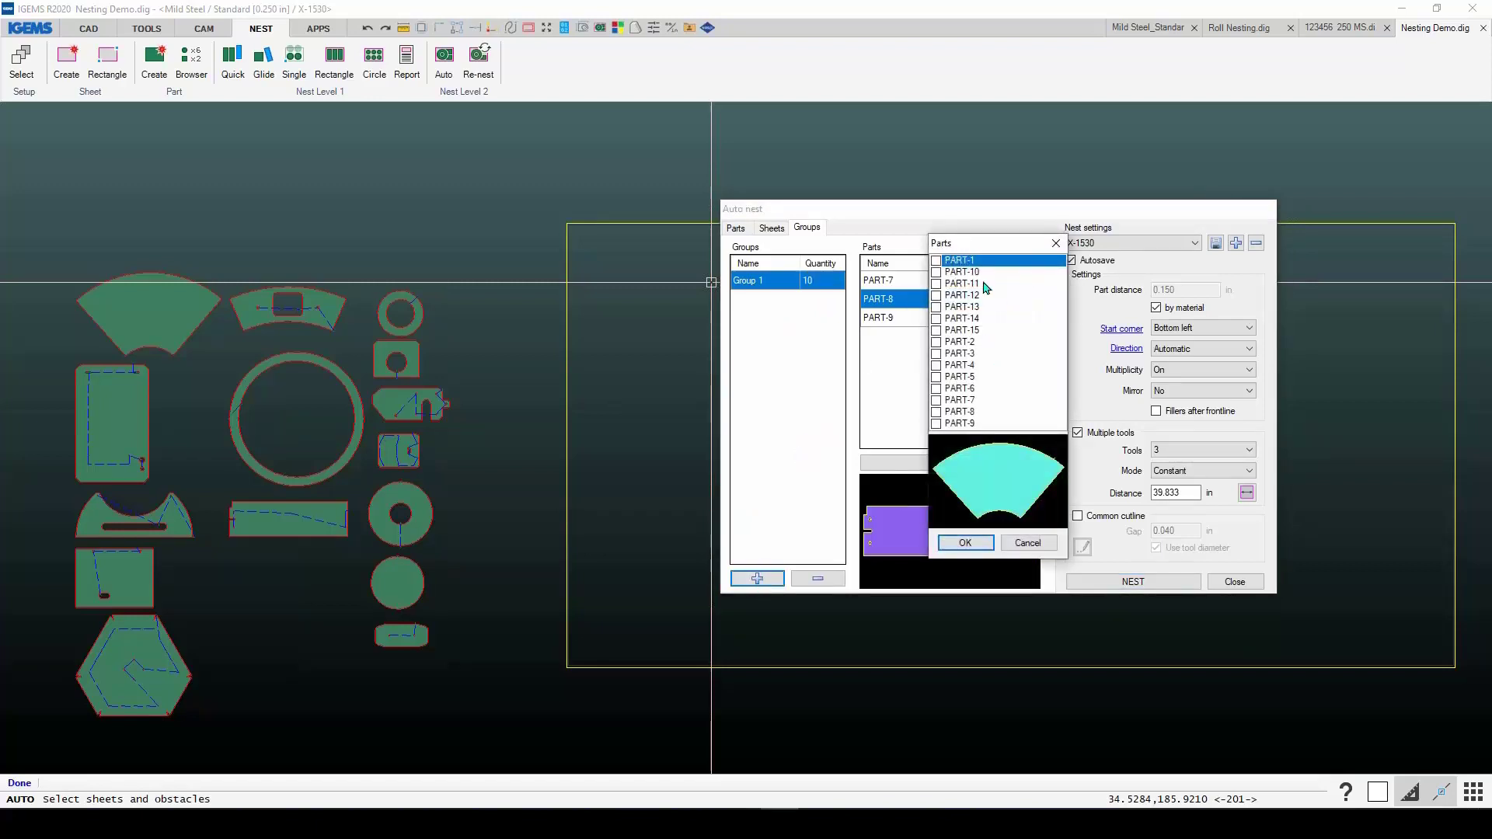
left_click(936, 272)
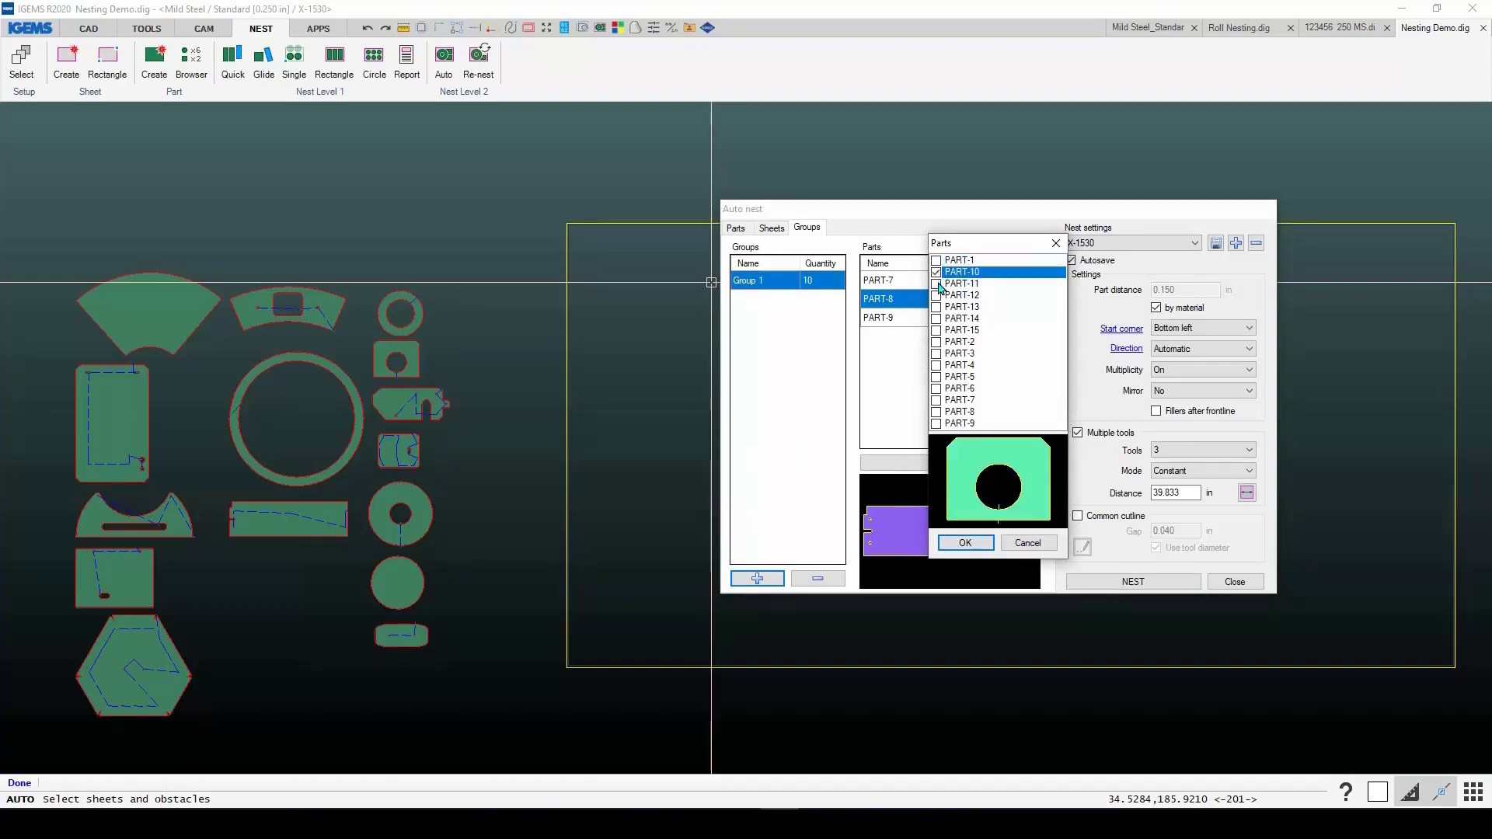
left_click(936, 284)
left_click(937, 296)
left_click(965, 542)
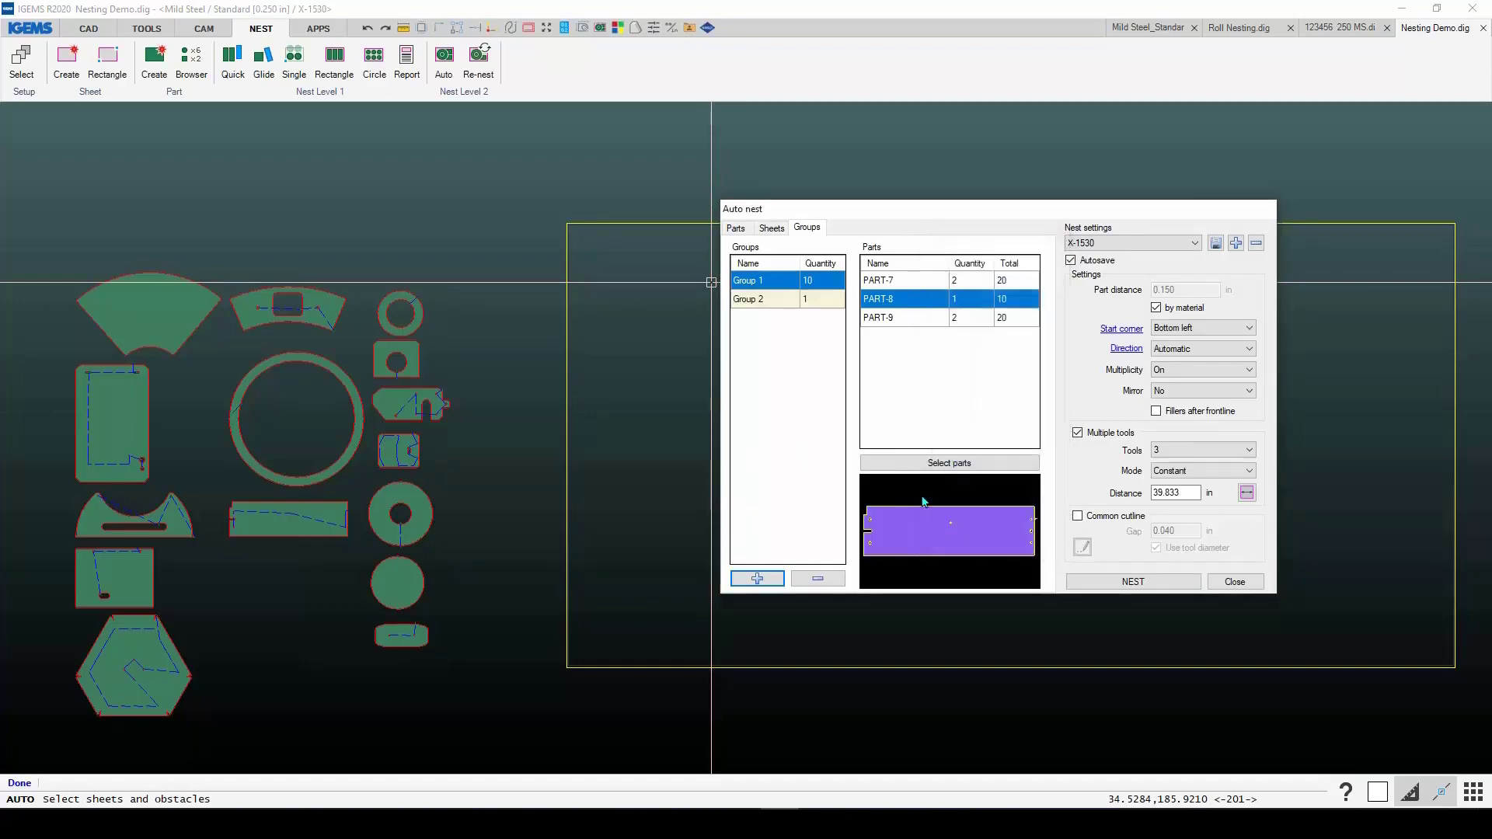
Step: In Group 2, set the quantities of PART-11 and PART-12 to 2 and the group quantity to 5
left_click(771, 299)
left_click(969, 279)
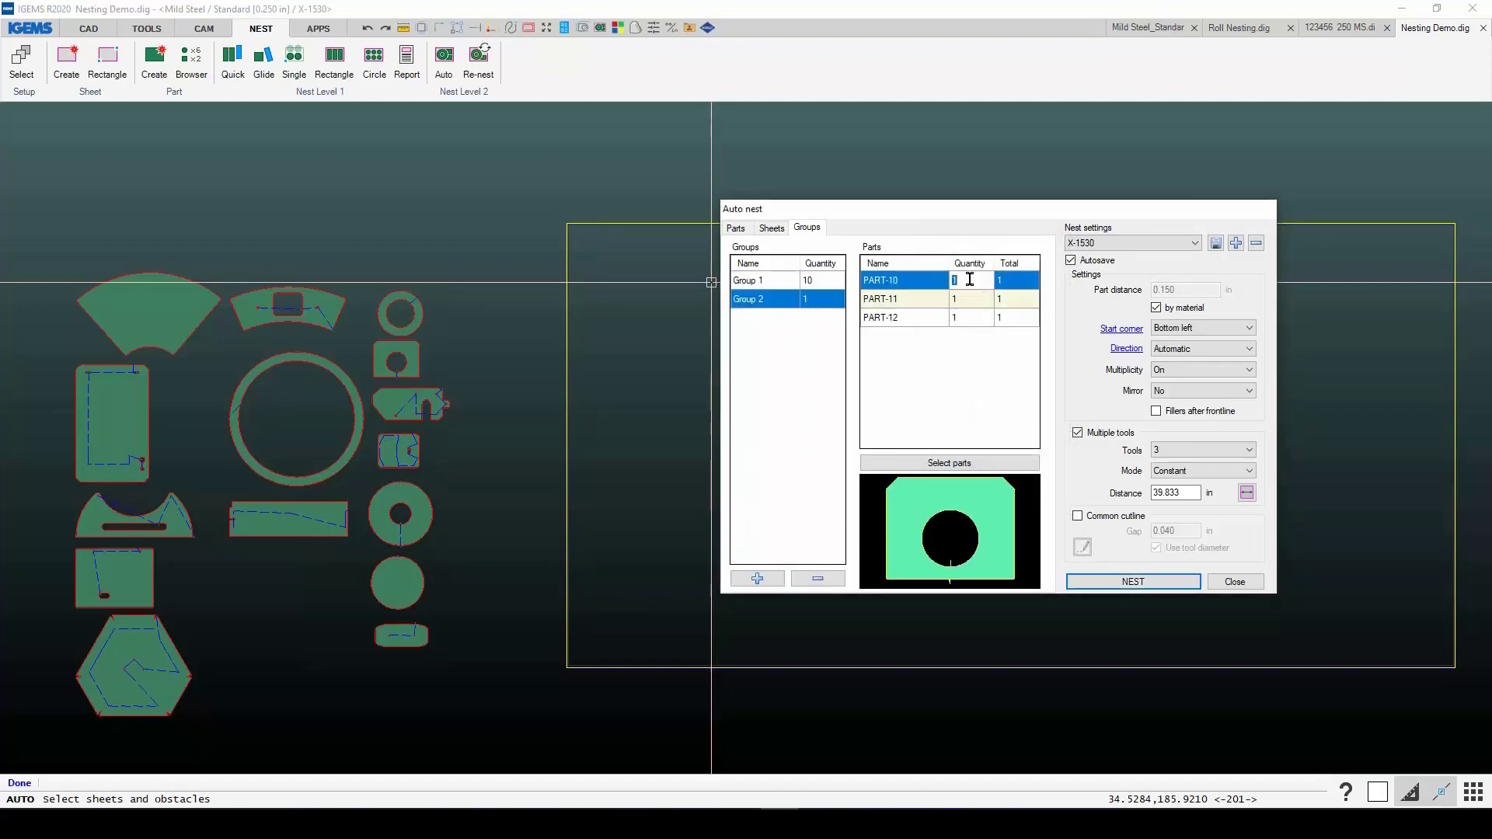
left_click(969, 298)
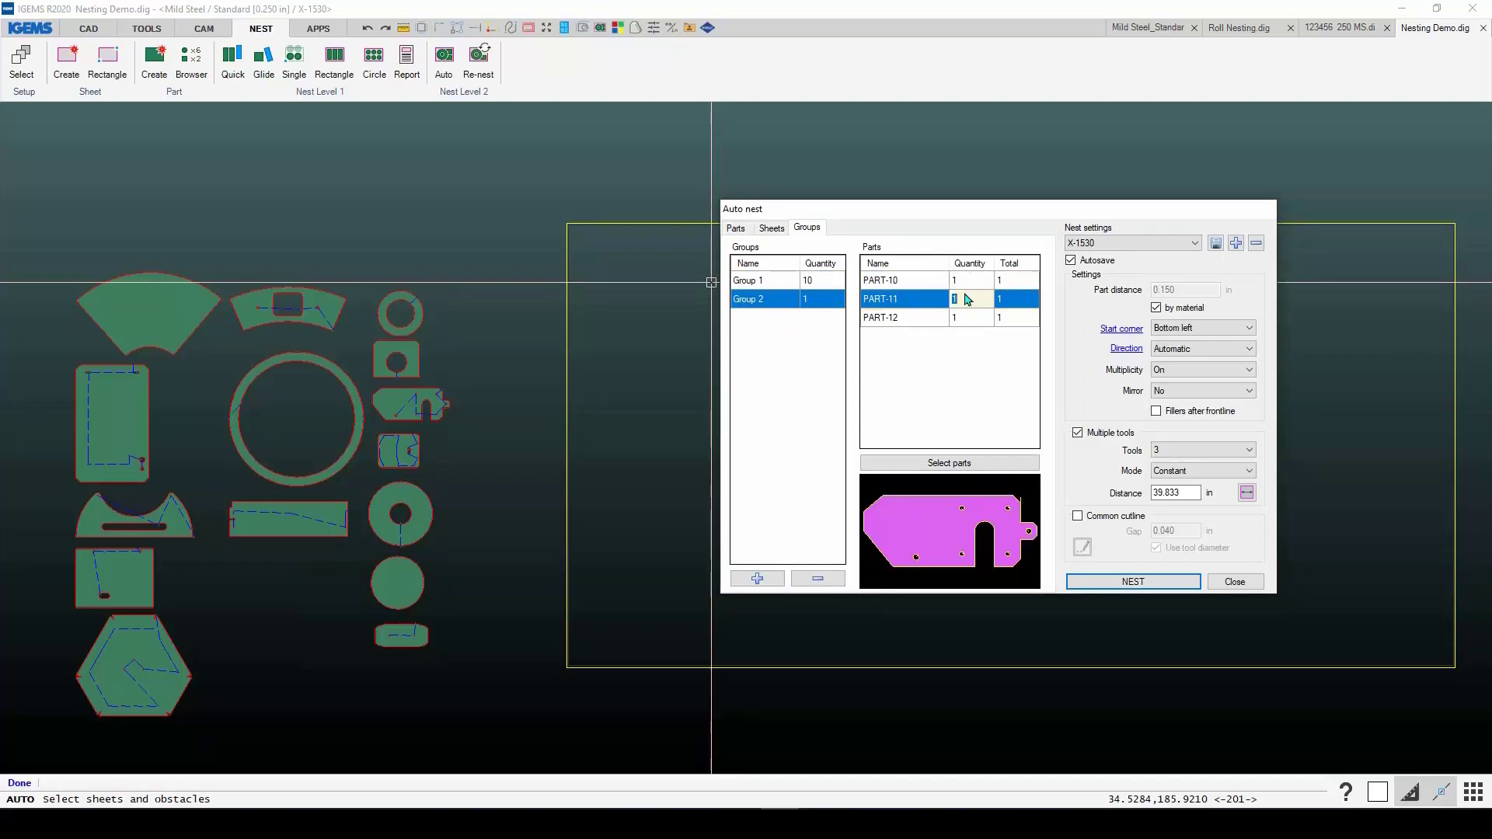
left_click(970, 317)
type("2")
left_click(840, 302)
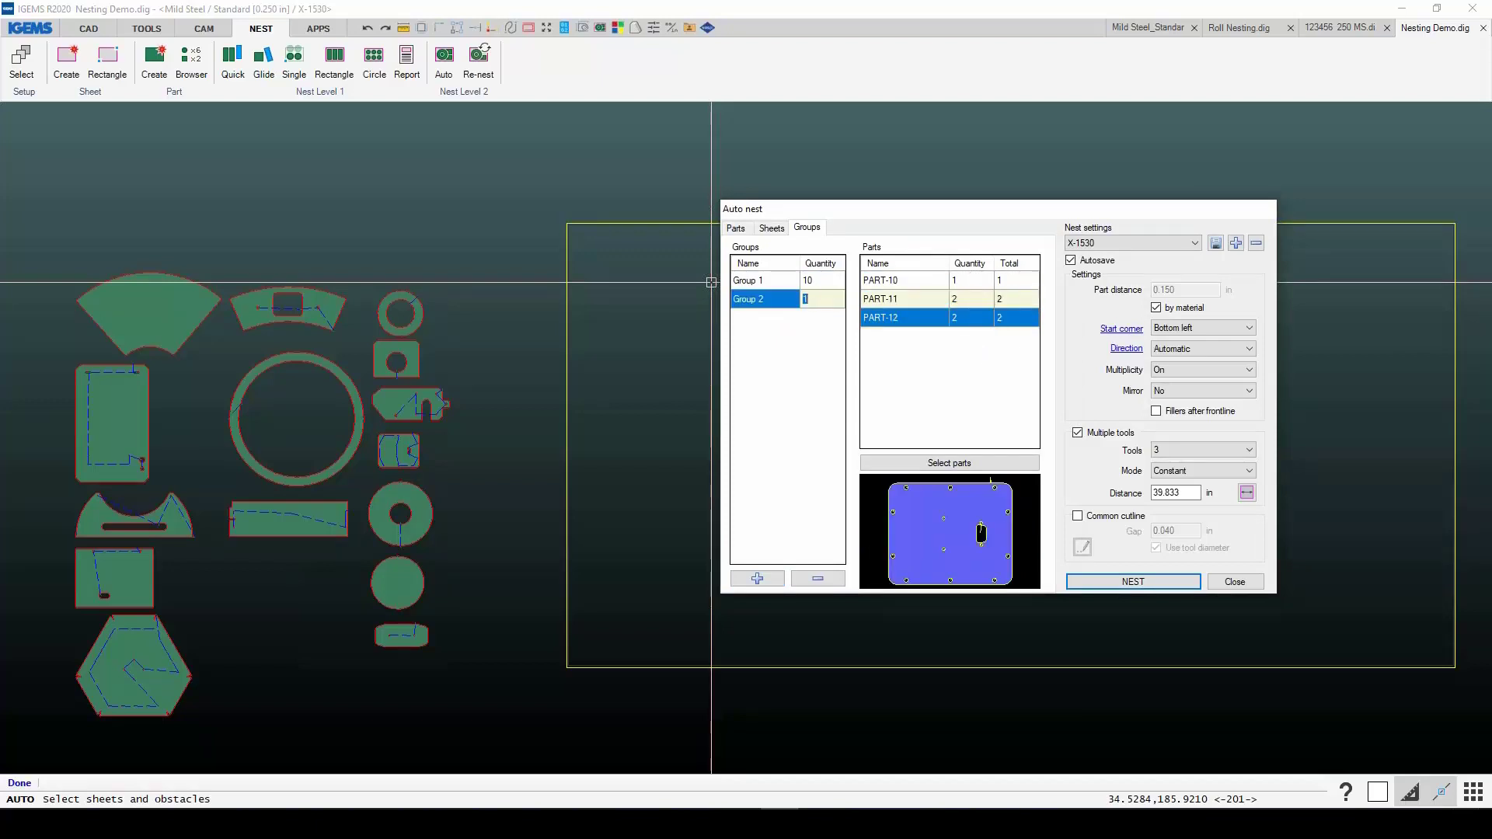
type("5")
key("Return")
left_click_drag(899, 217, 594, 246)
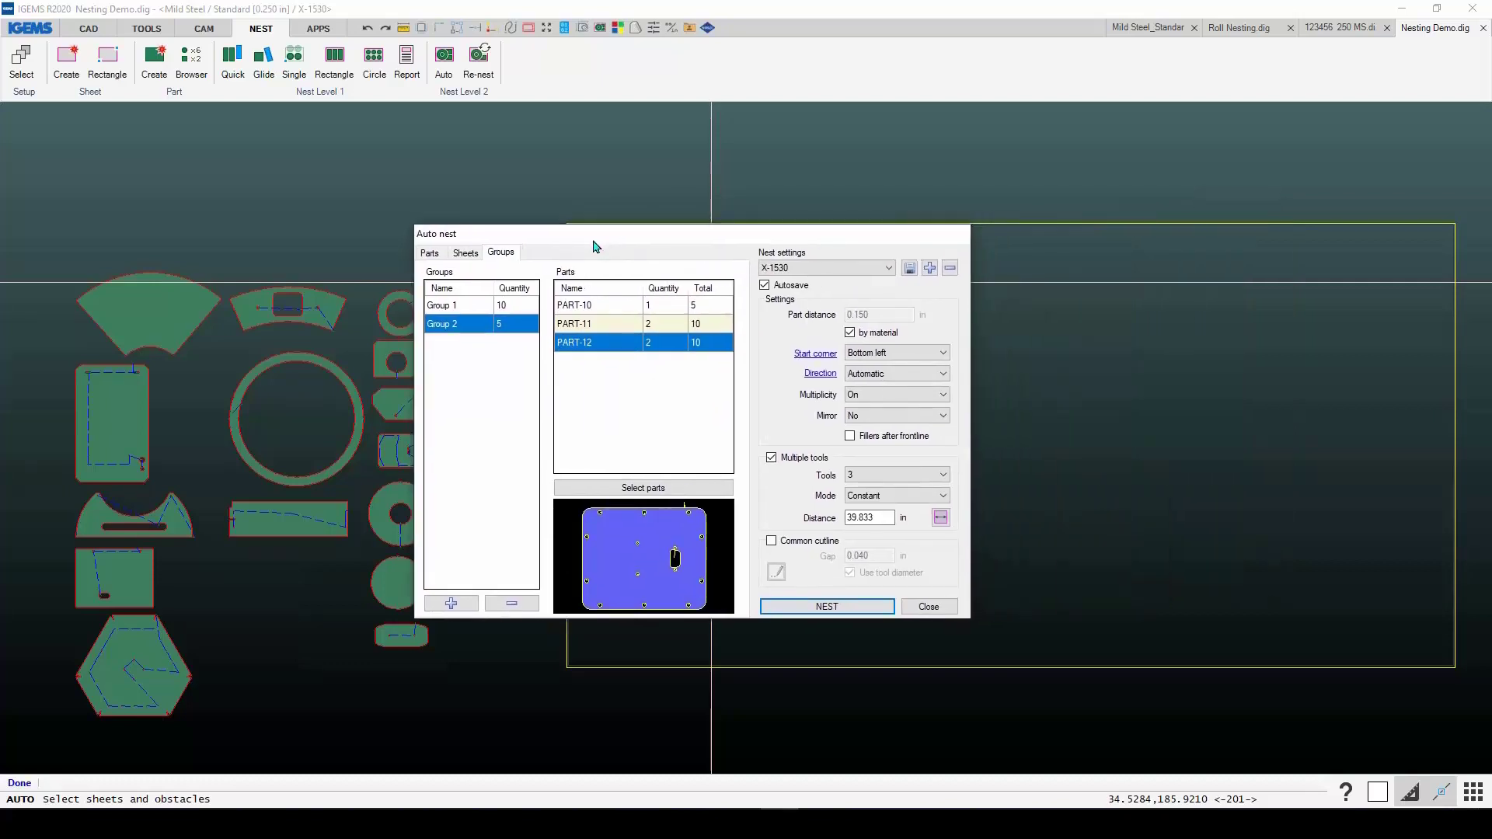
Step: Remove PART-1 from the list of parts to nest and try to remove PART-10
left_click(430, 254)
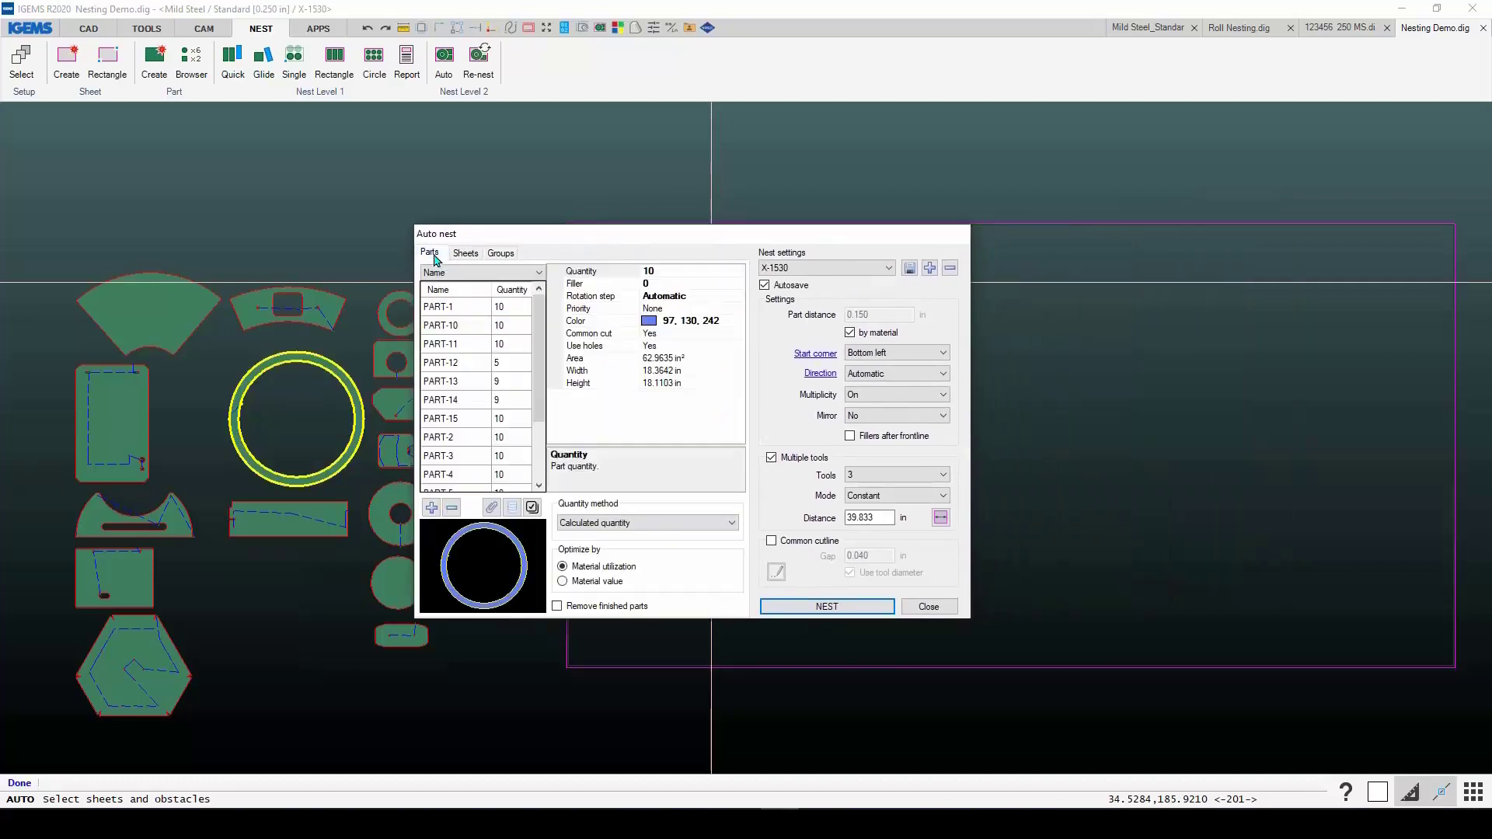
left_click(478, 312)
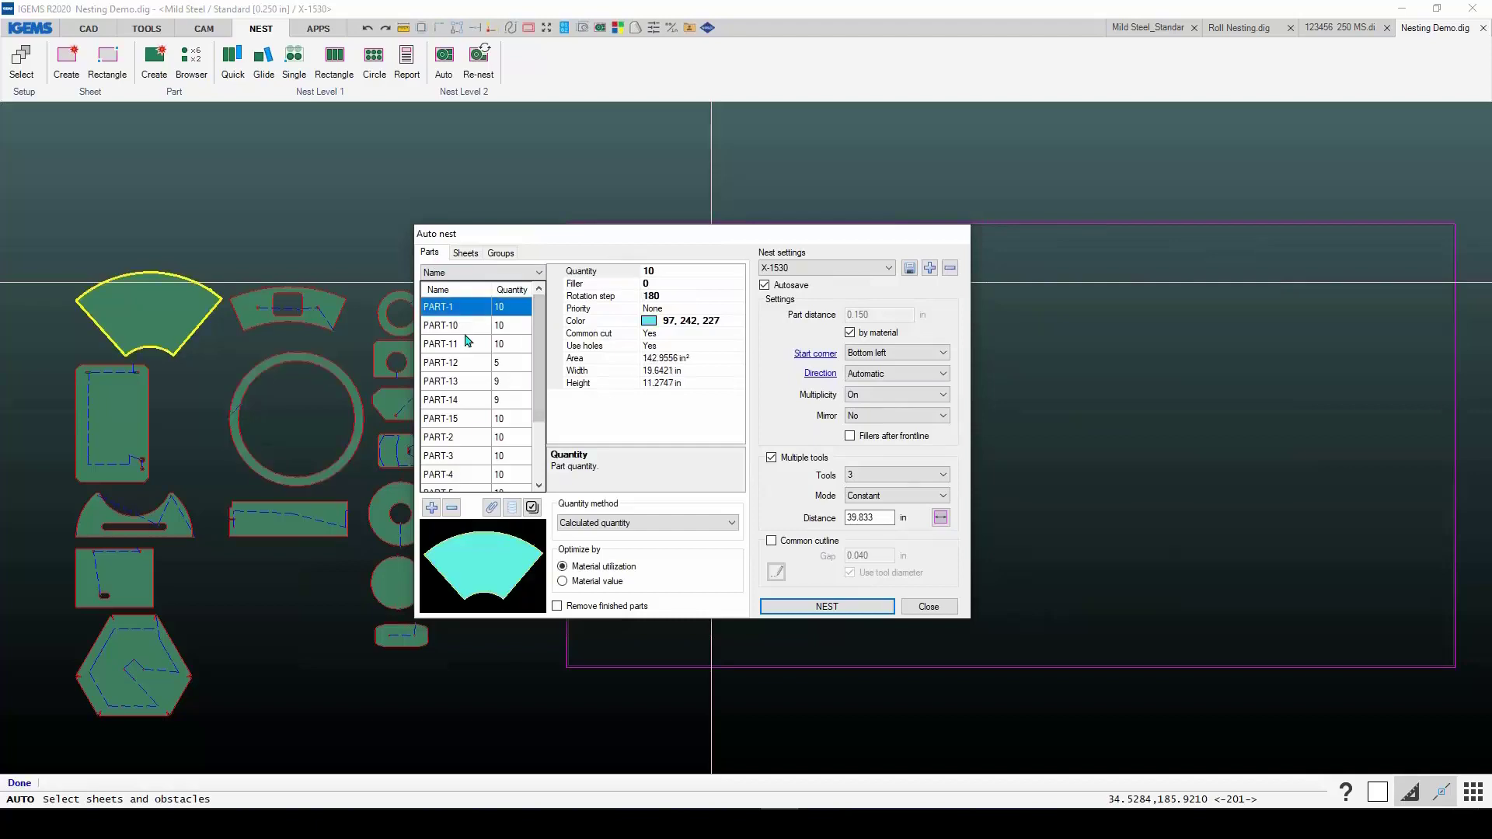
left_click(450, 509)
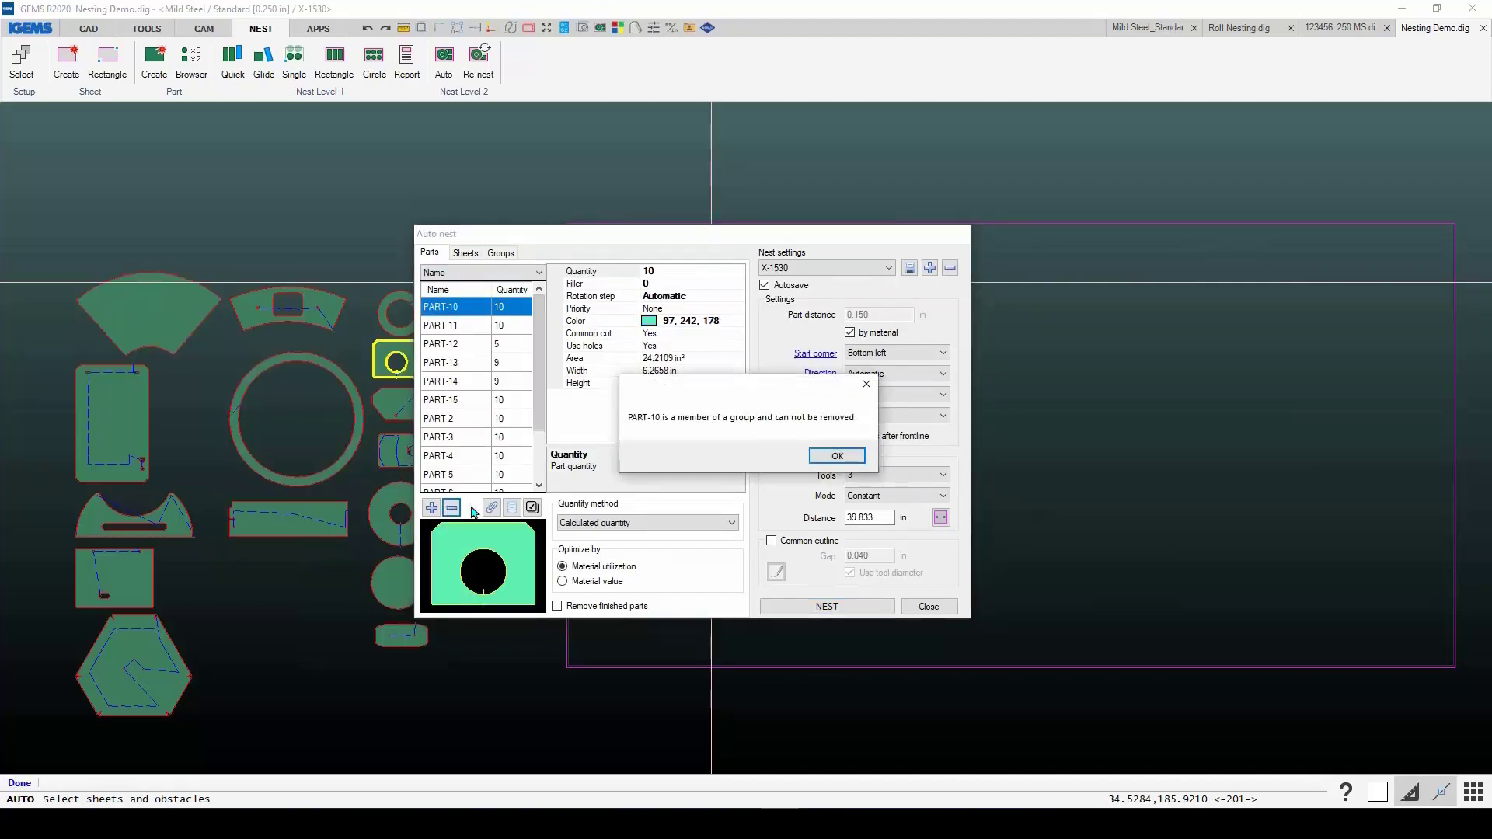
left_click(835, 454)
left_click(456, 330)
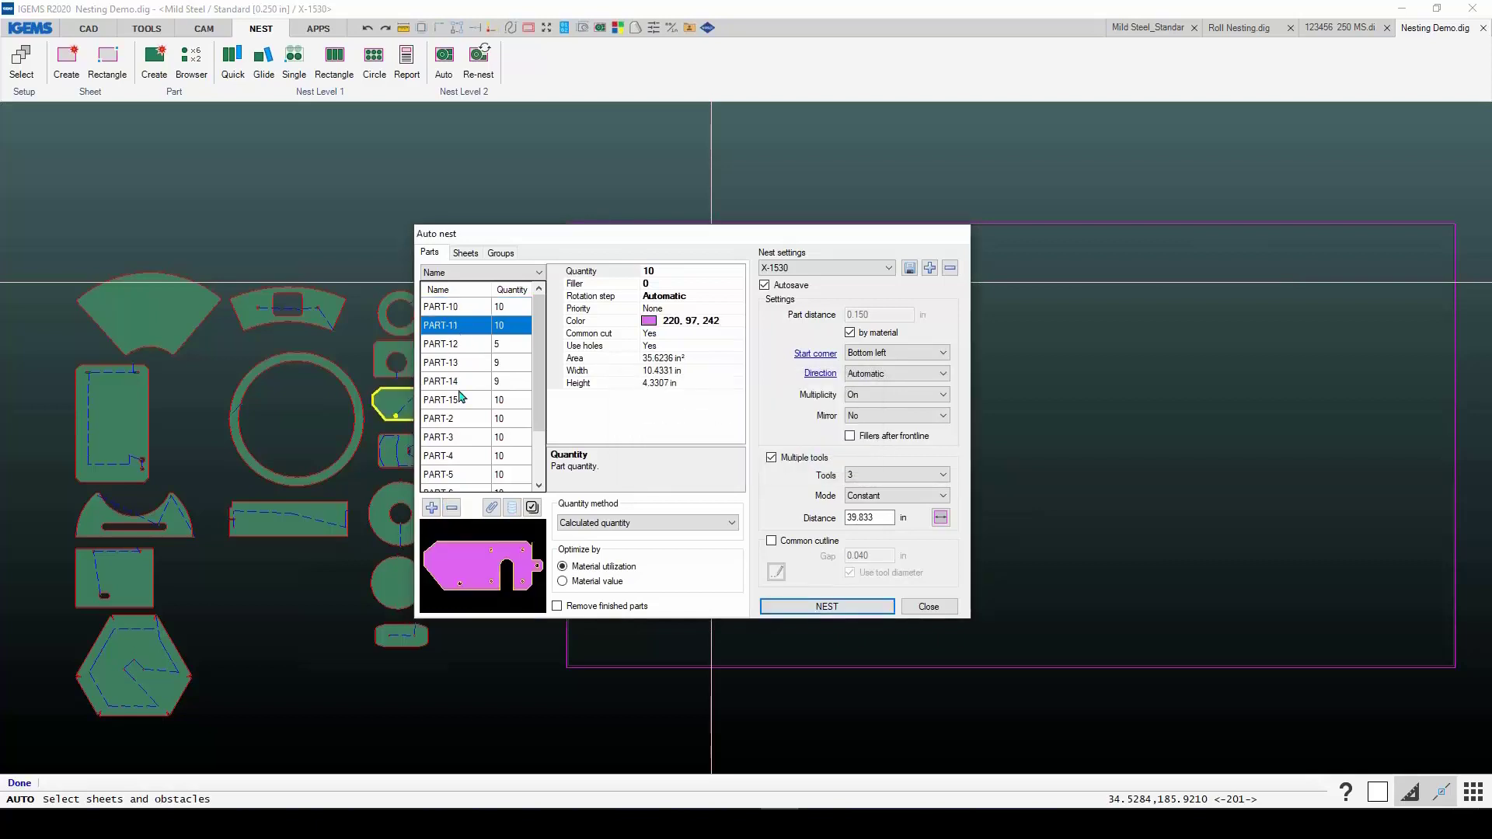
left_click(462, 347)
left_click(500, 254)
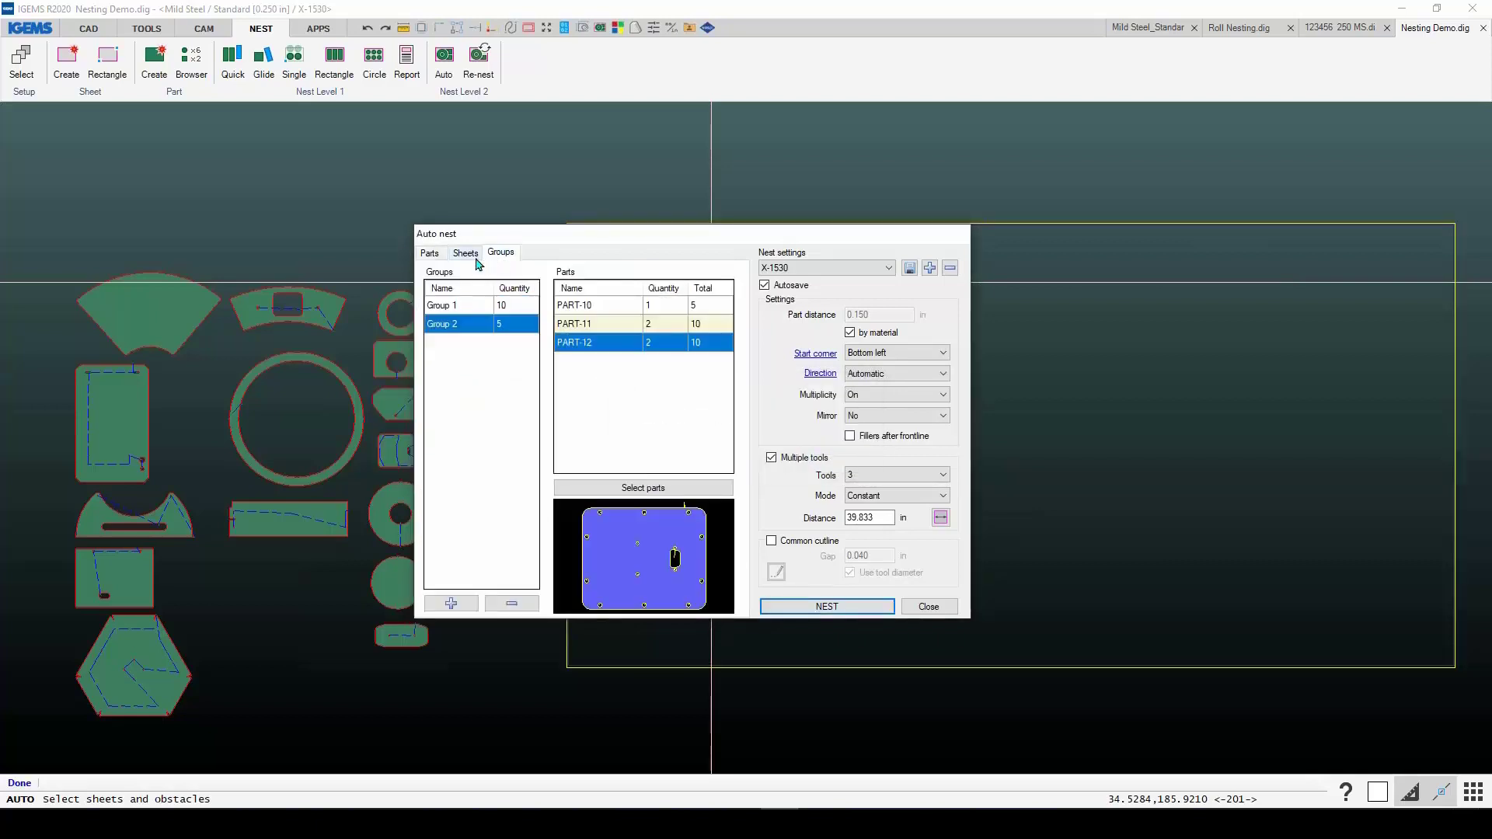
left_click(430, 254)
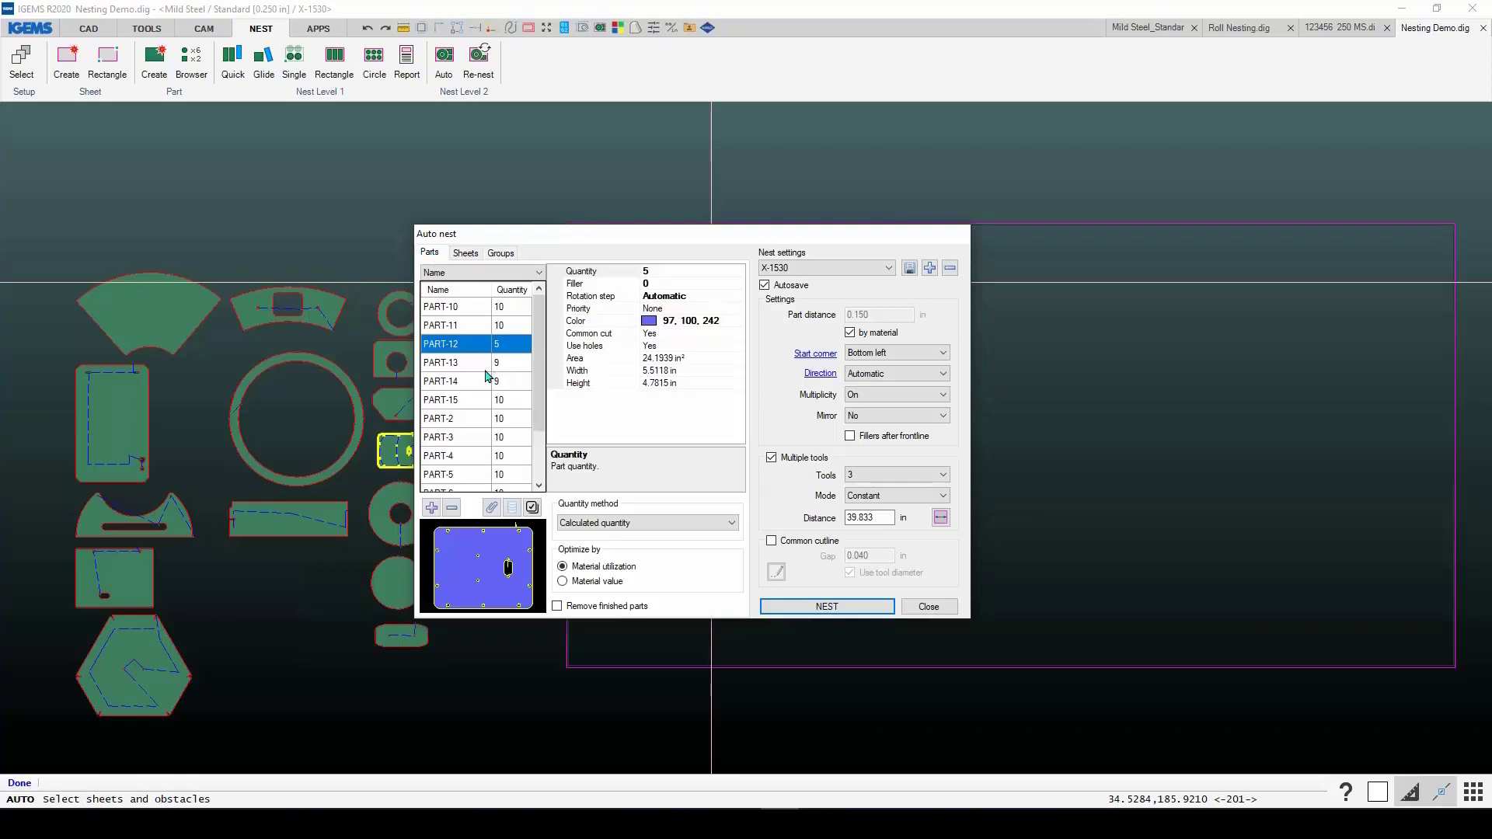
Step: Remove the other ungrouped parts, PART-13 to PART-15 and PART-2 to PART-6, from the list of parts to nest
left_click(460, 365)
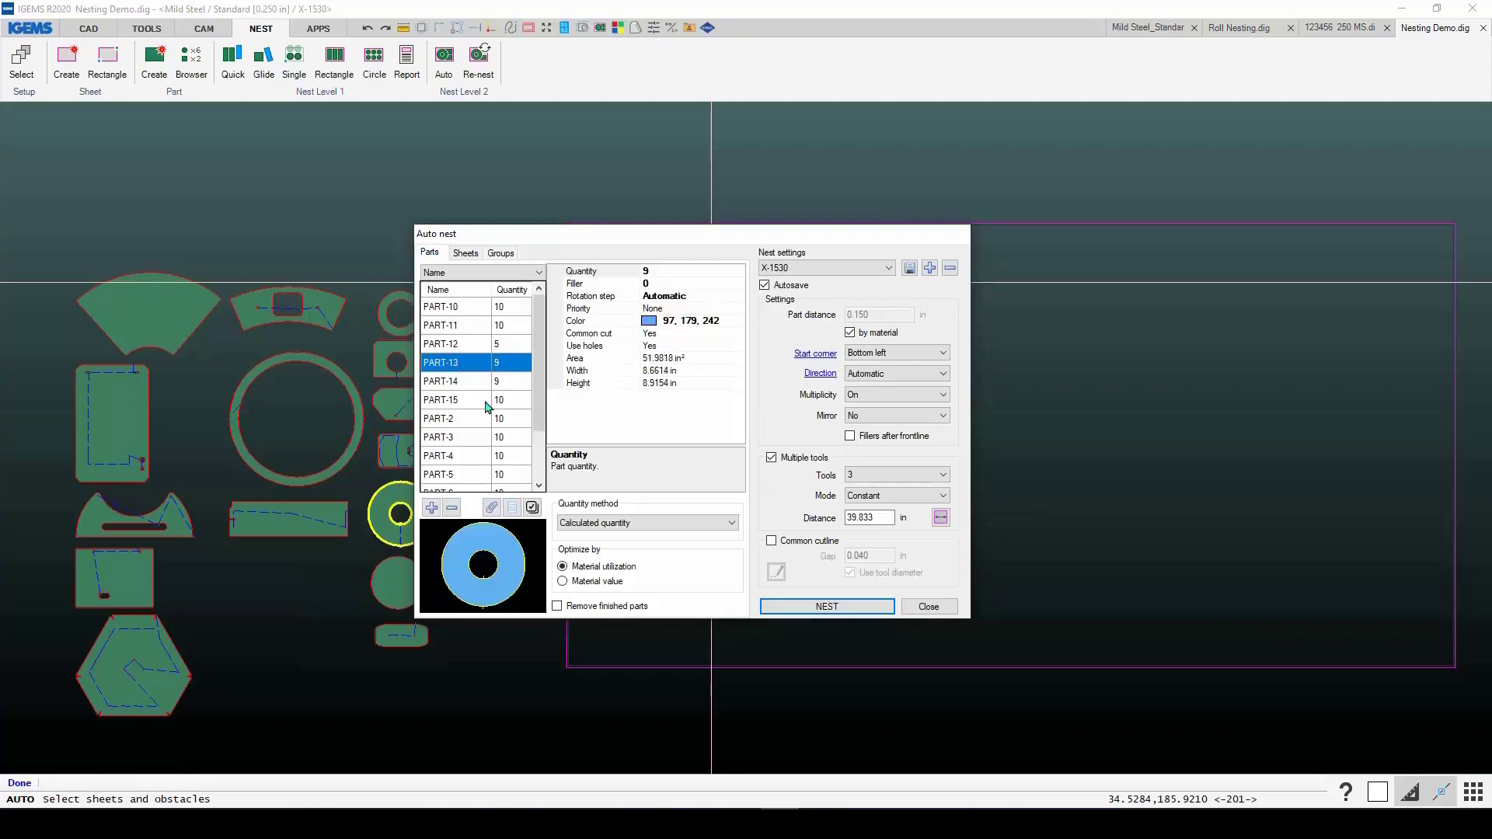
left_click(452, 508)
left_click(452, 507)
left_click(452, 507)
left_click(451, 507)
left_click(452, 507)
left_click(451, 508)
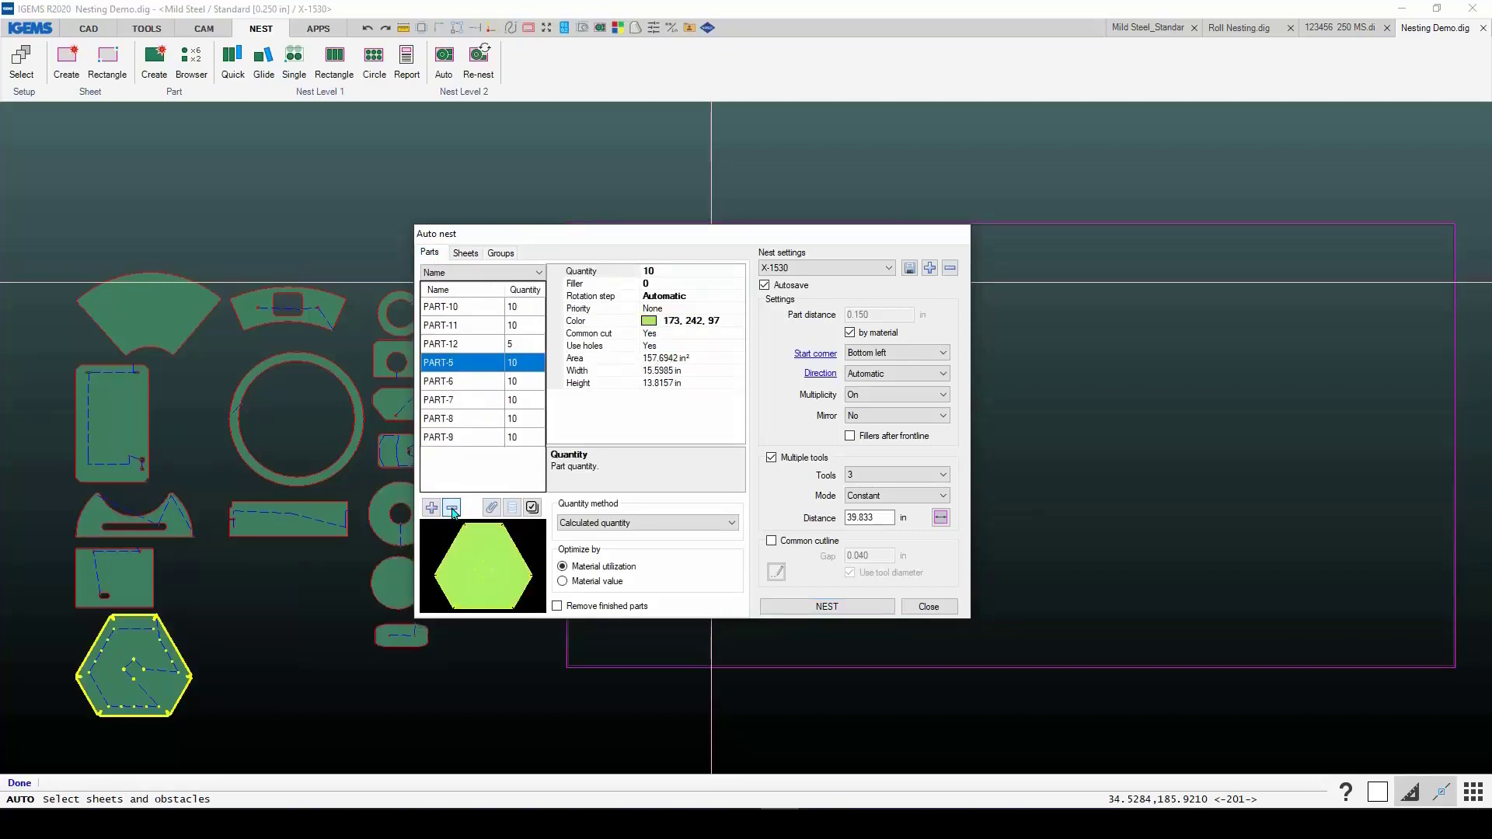
left_click(452, 507)
left_click(452, 509)
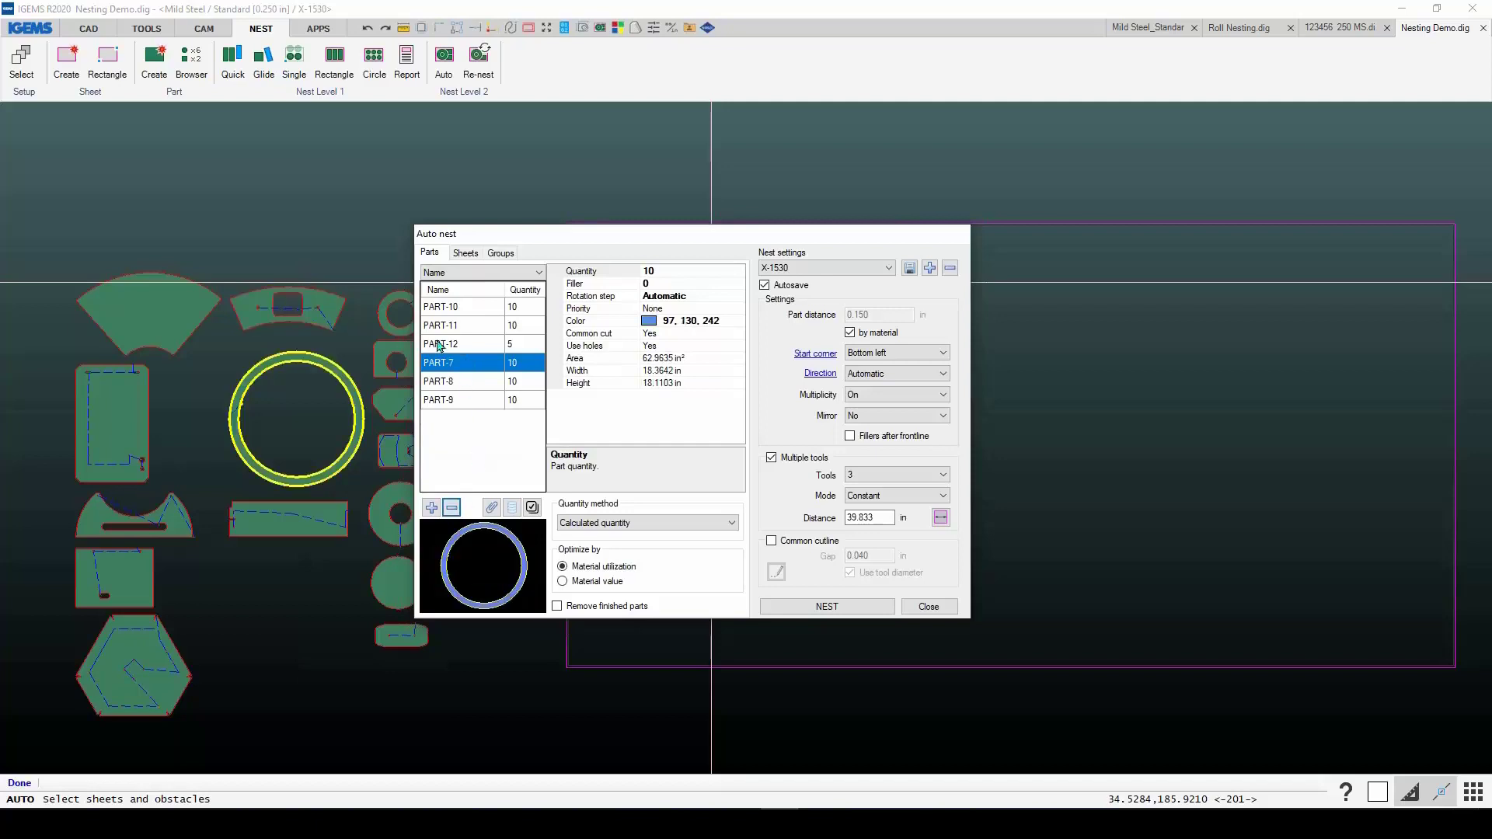
Step: Set the individual quantities of PART-7 through PART-12 to 0 in the parts list
left_click(450, 310)
left_click(458, 343)
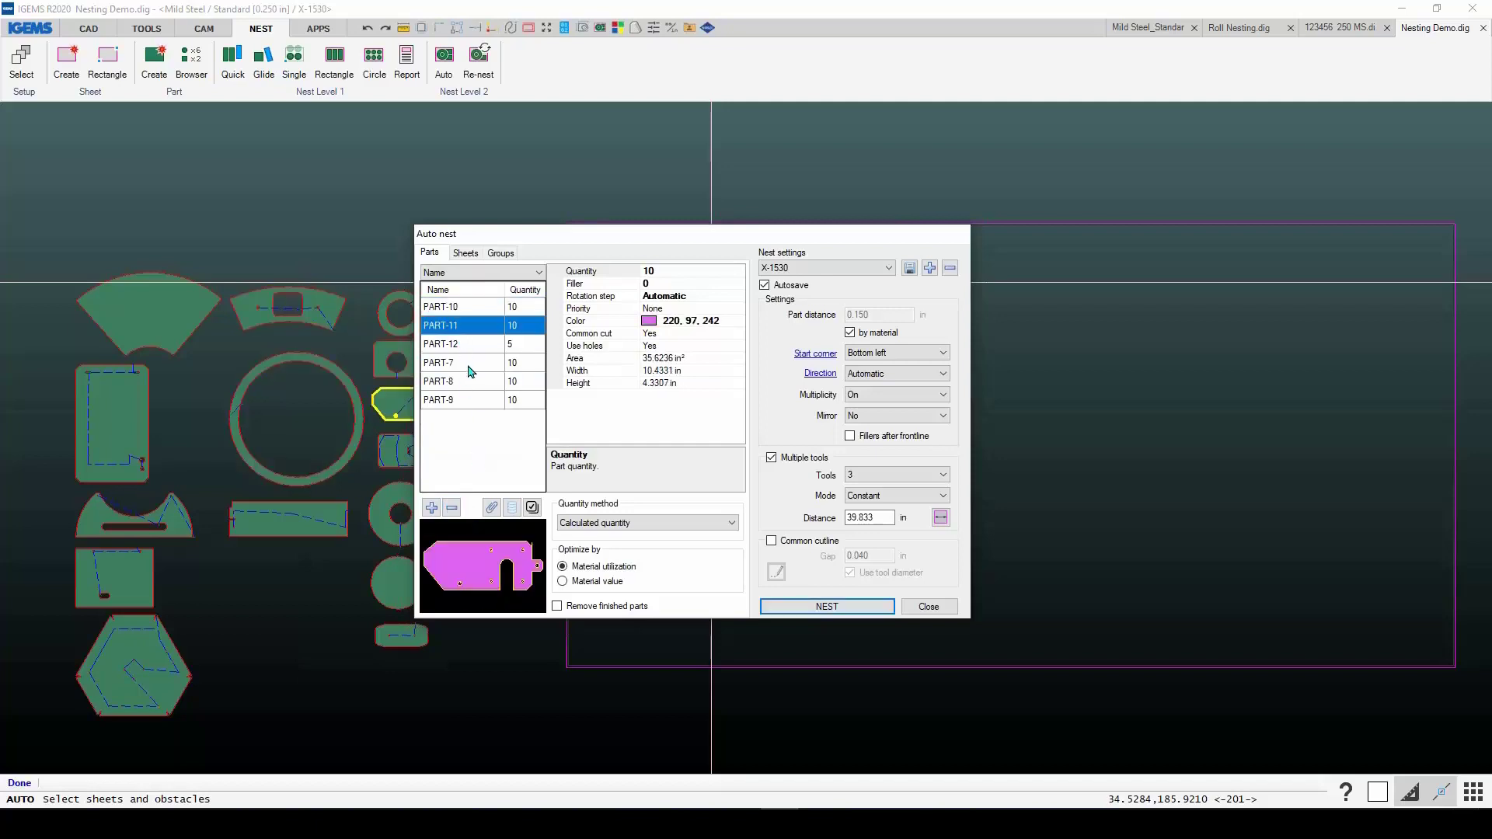
left_click(472, 366)
left_click(472, 308)
left_click(518, 308)
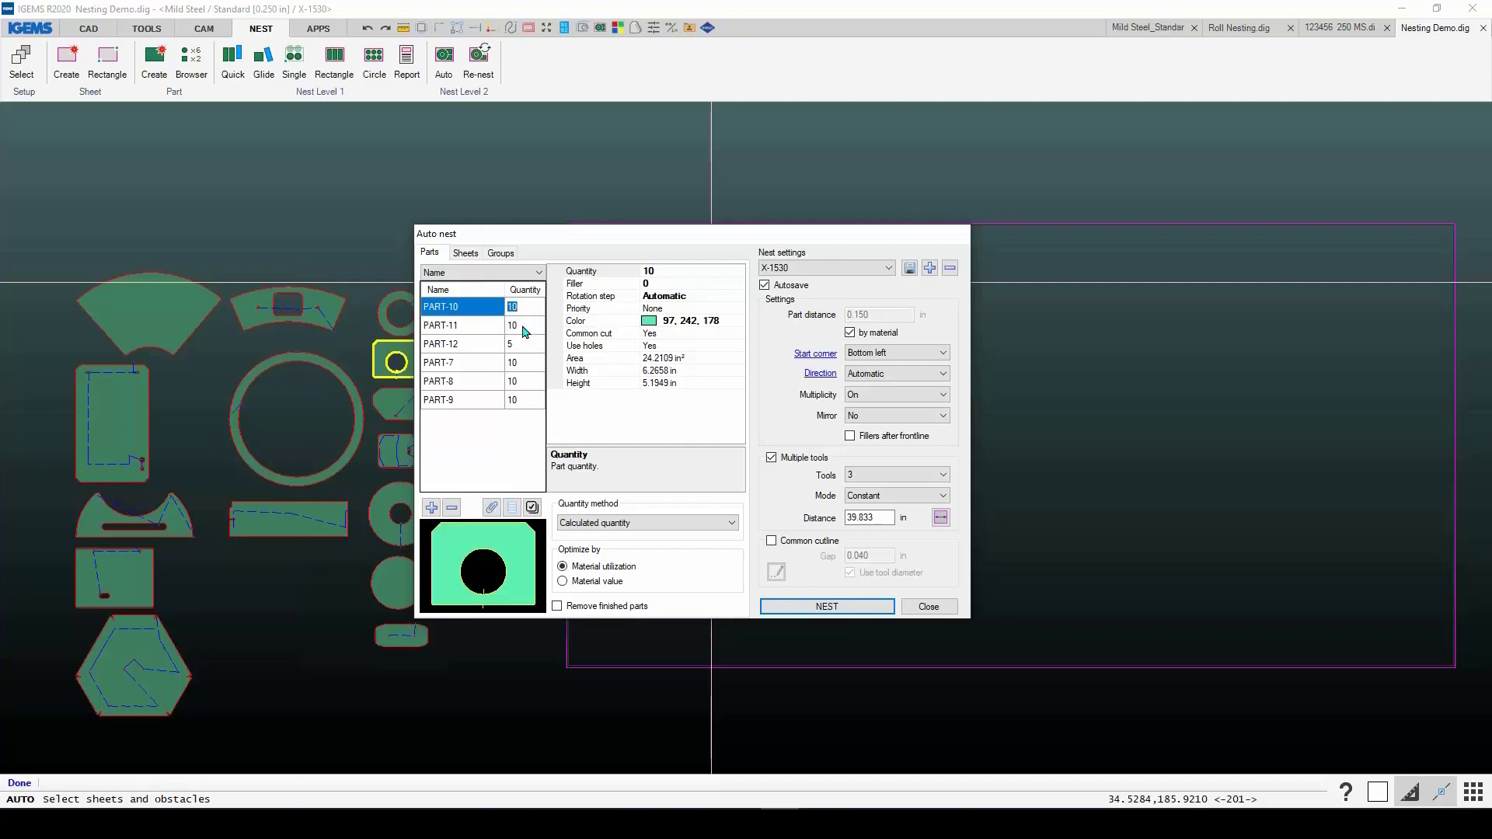
type("0")
key("Return")
type("0")
key("Return")
type("0")
key("Return")
type("0")
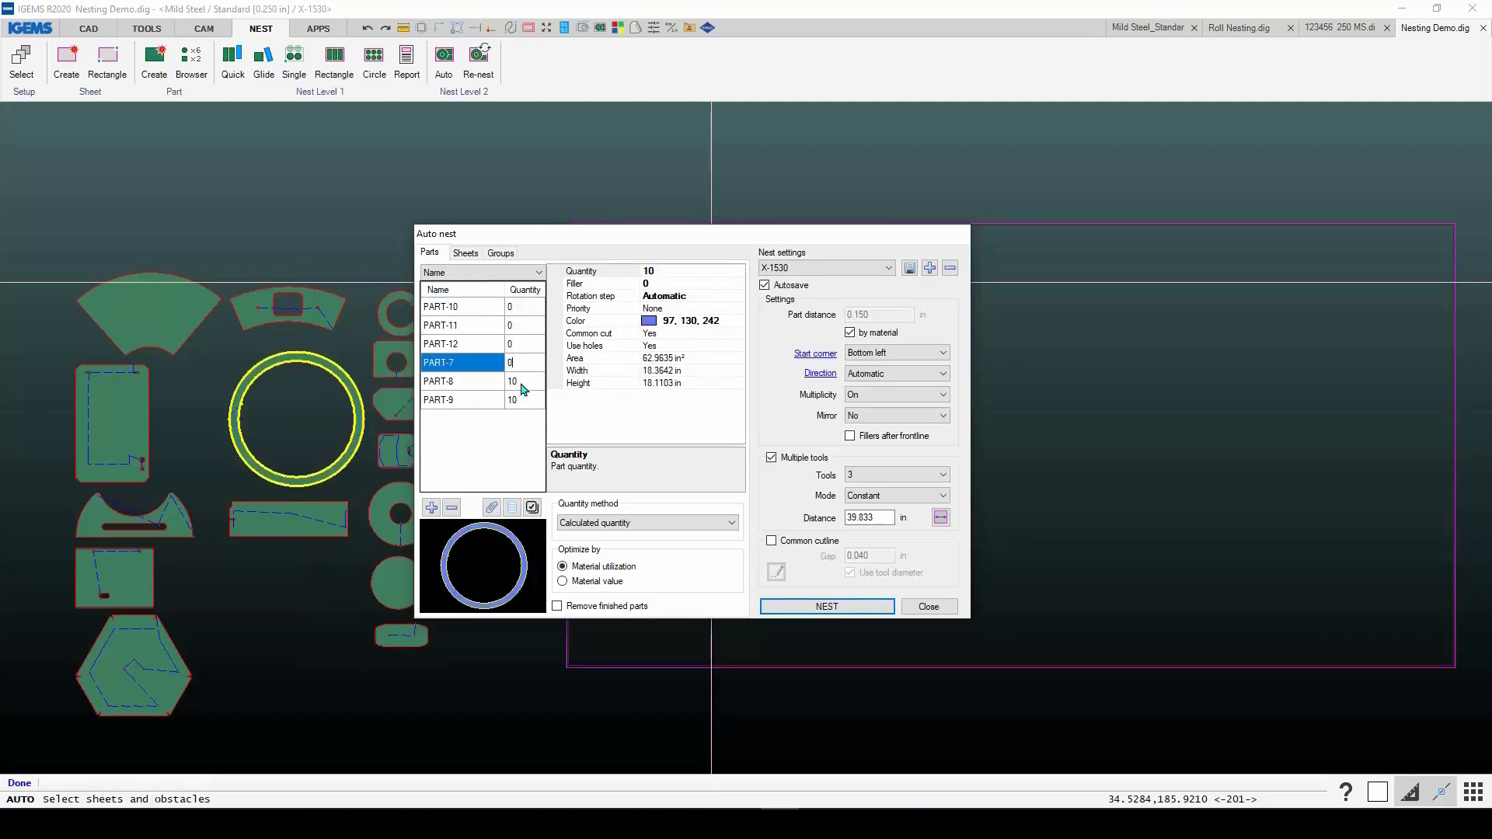
key("Return")
key("BackSpace")
type("0")
key("Return")
type("0")
left_click(521, 382)
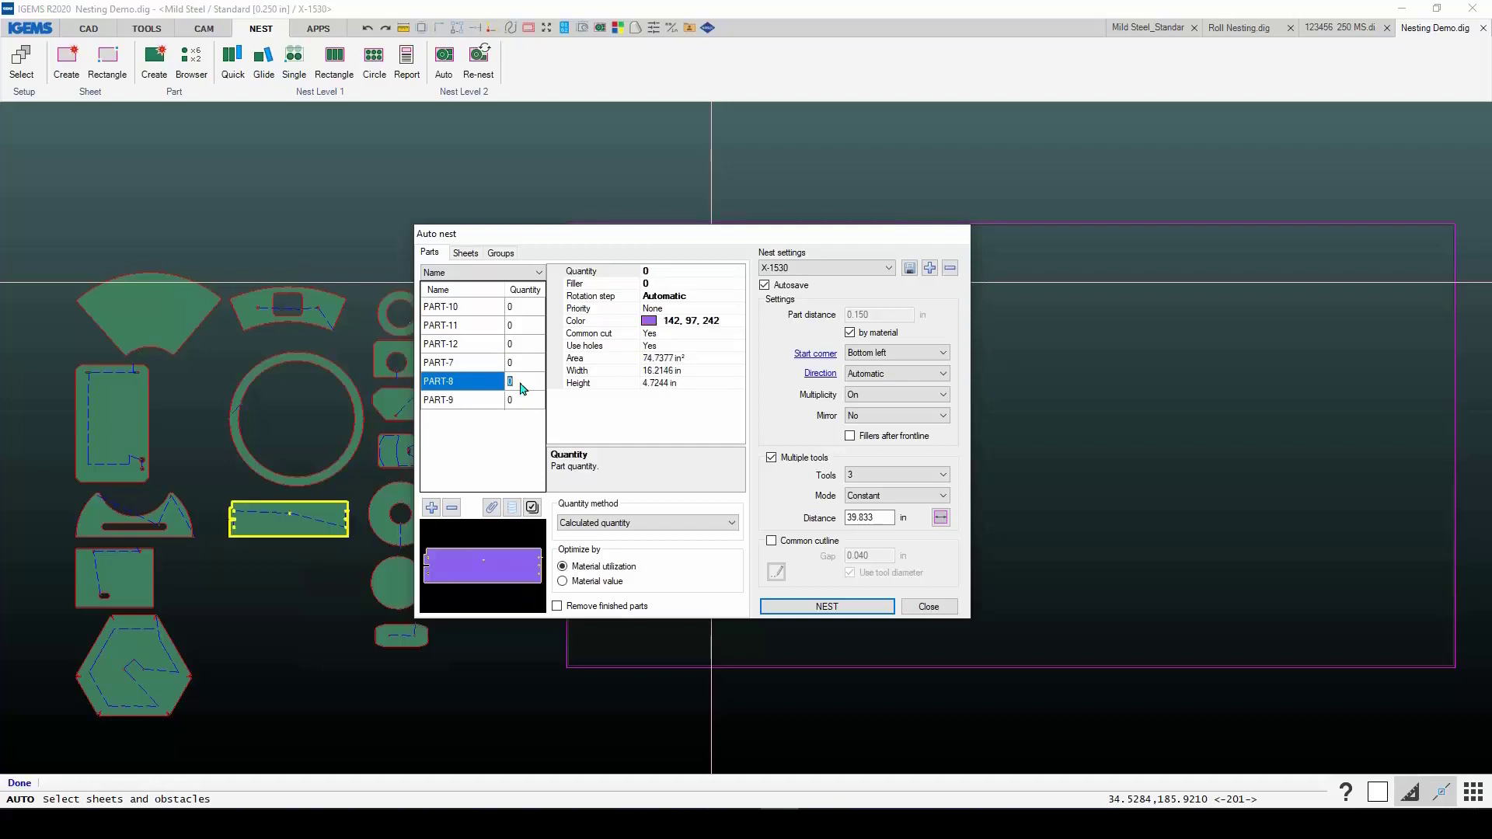
left_click(501, 254)
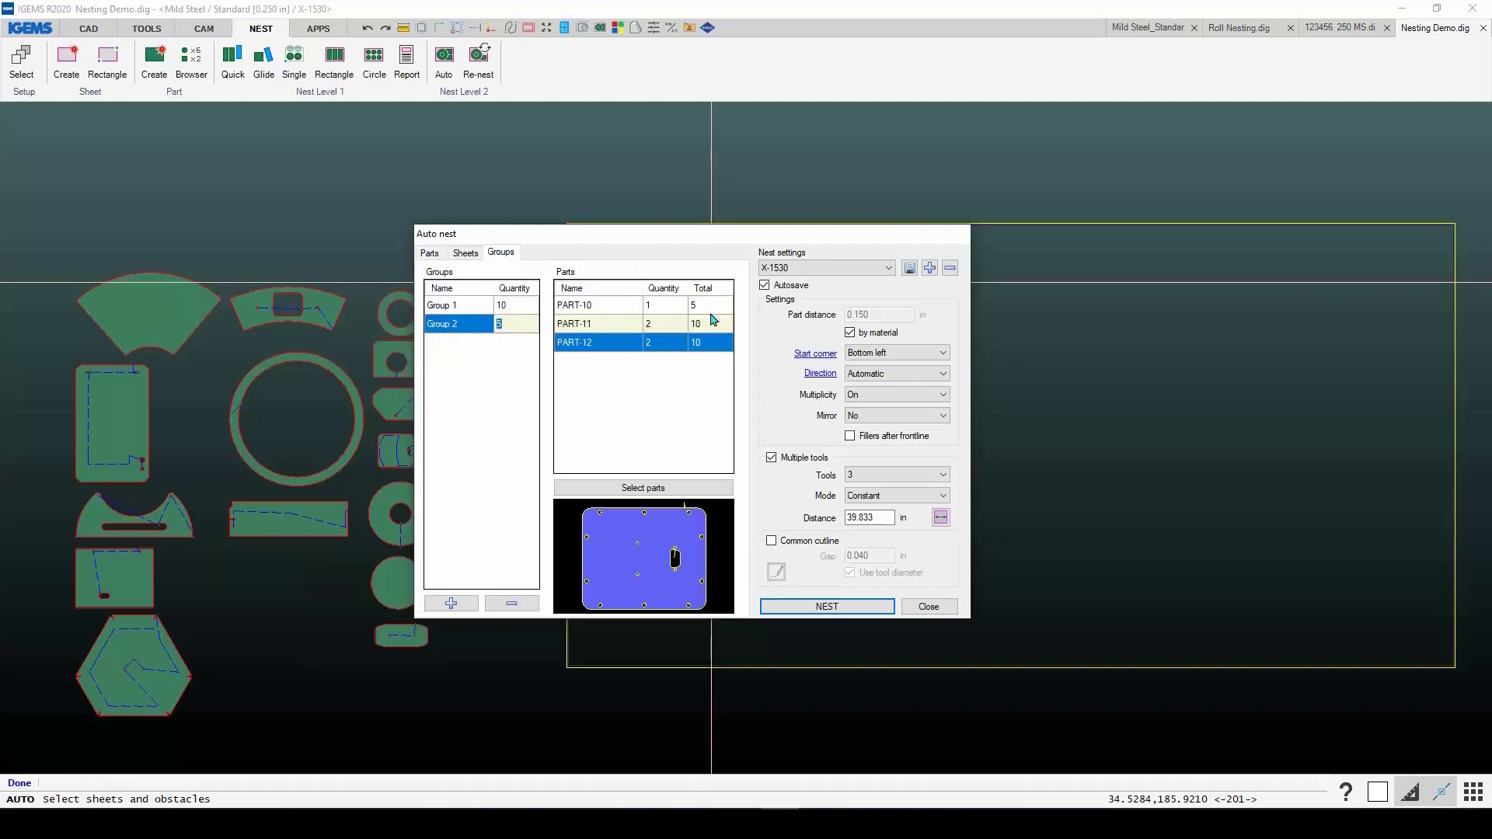
left_click(430, 253)
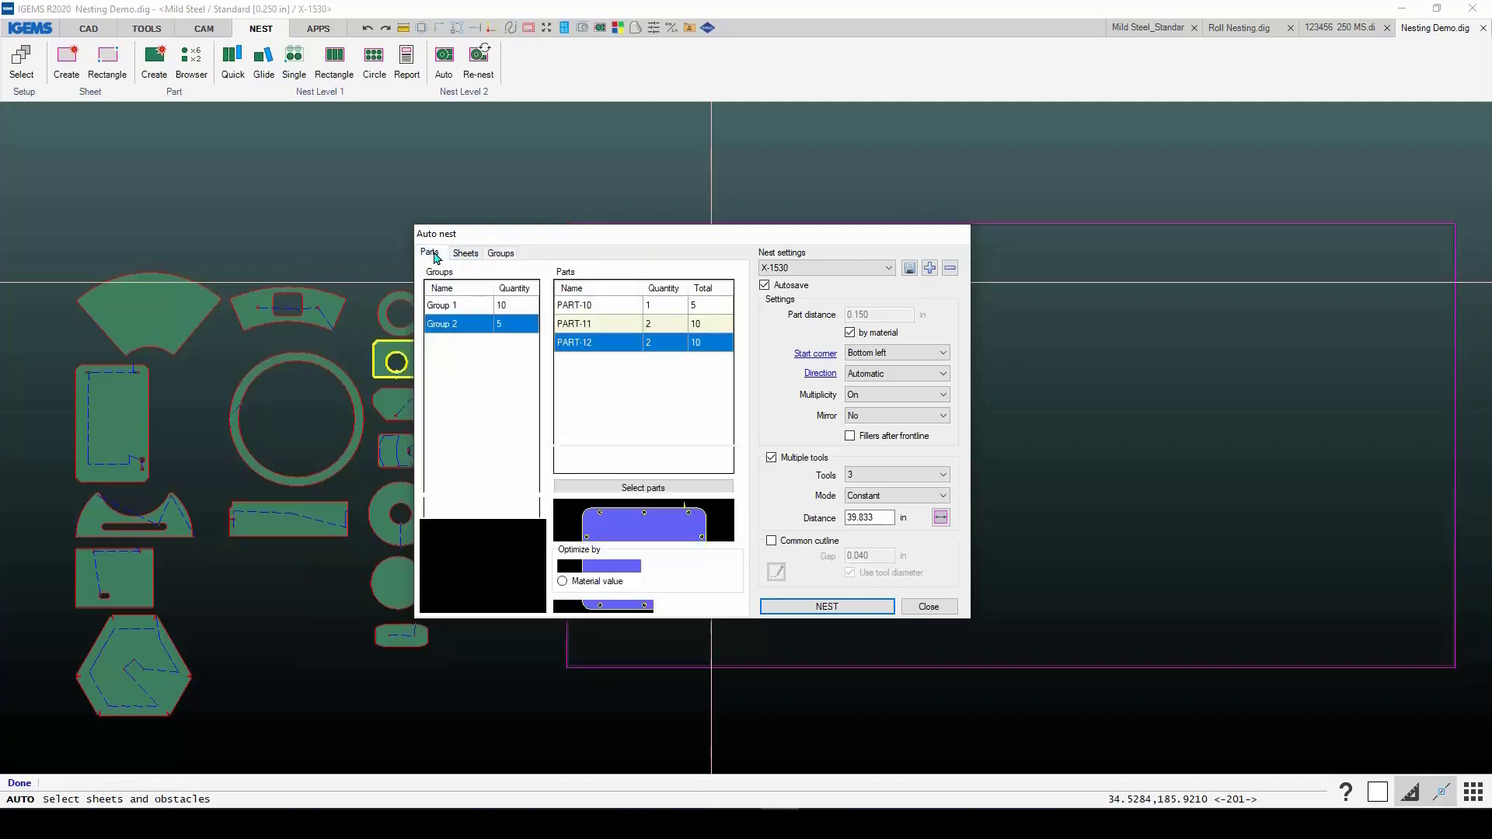
Step: Replace the listed sheet with a standard 60" x 60" sheet with a quantity of 10
left_click(467, 256)
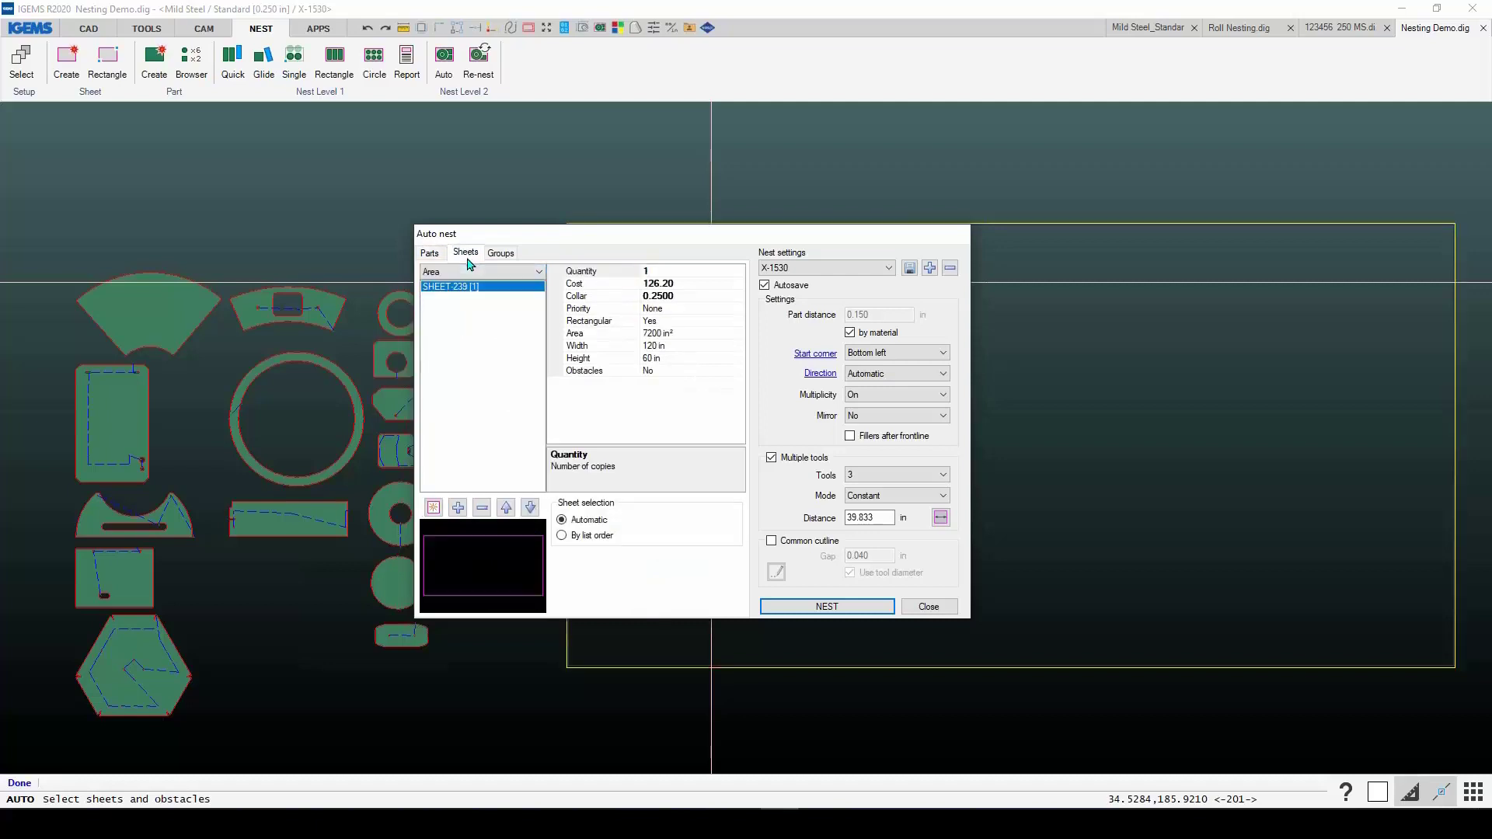
left_click(433, 508)
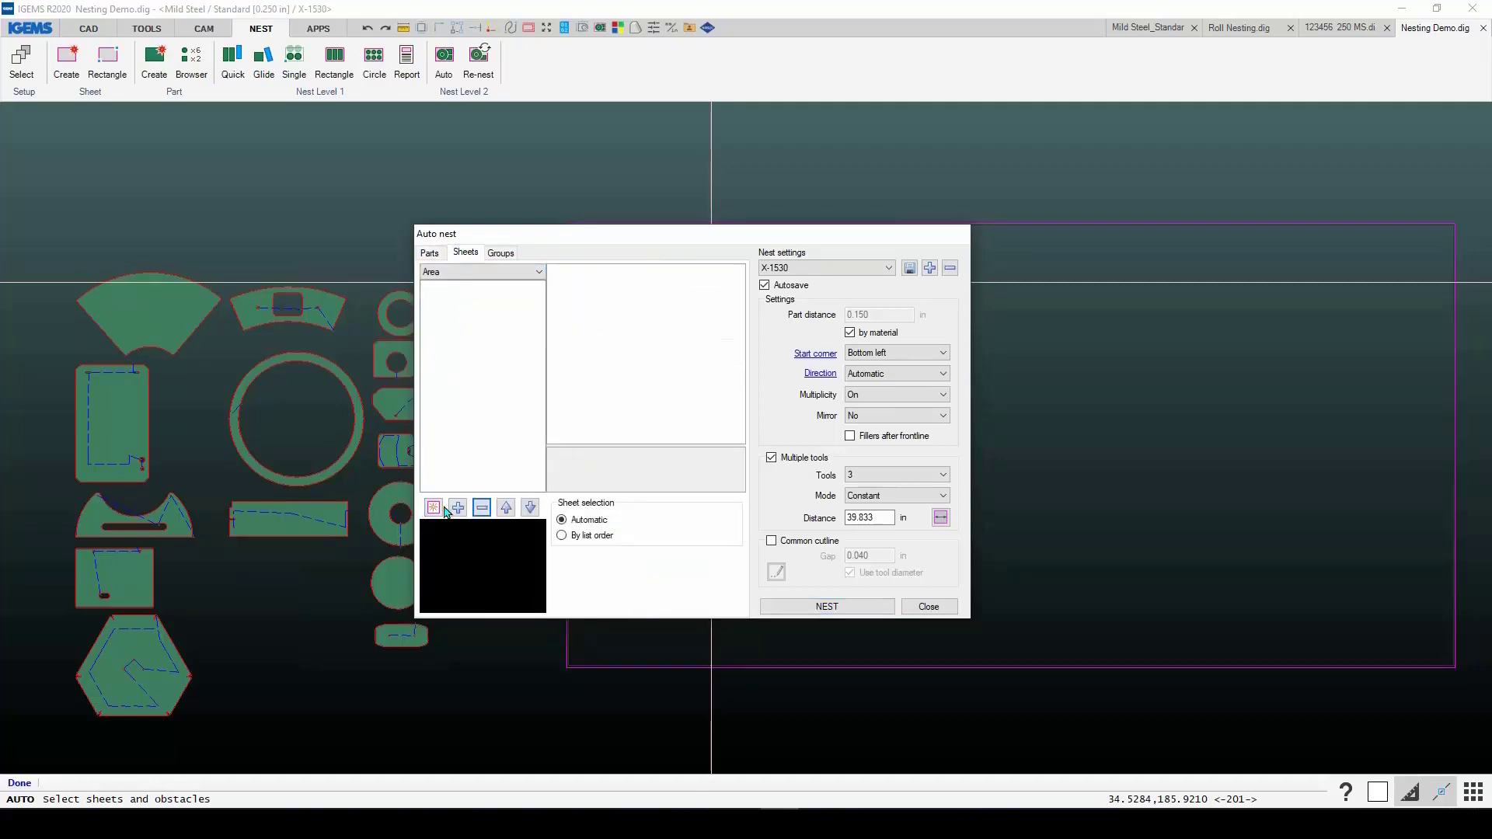
left_click(715, 403)
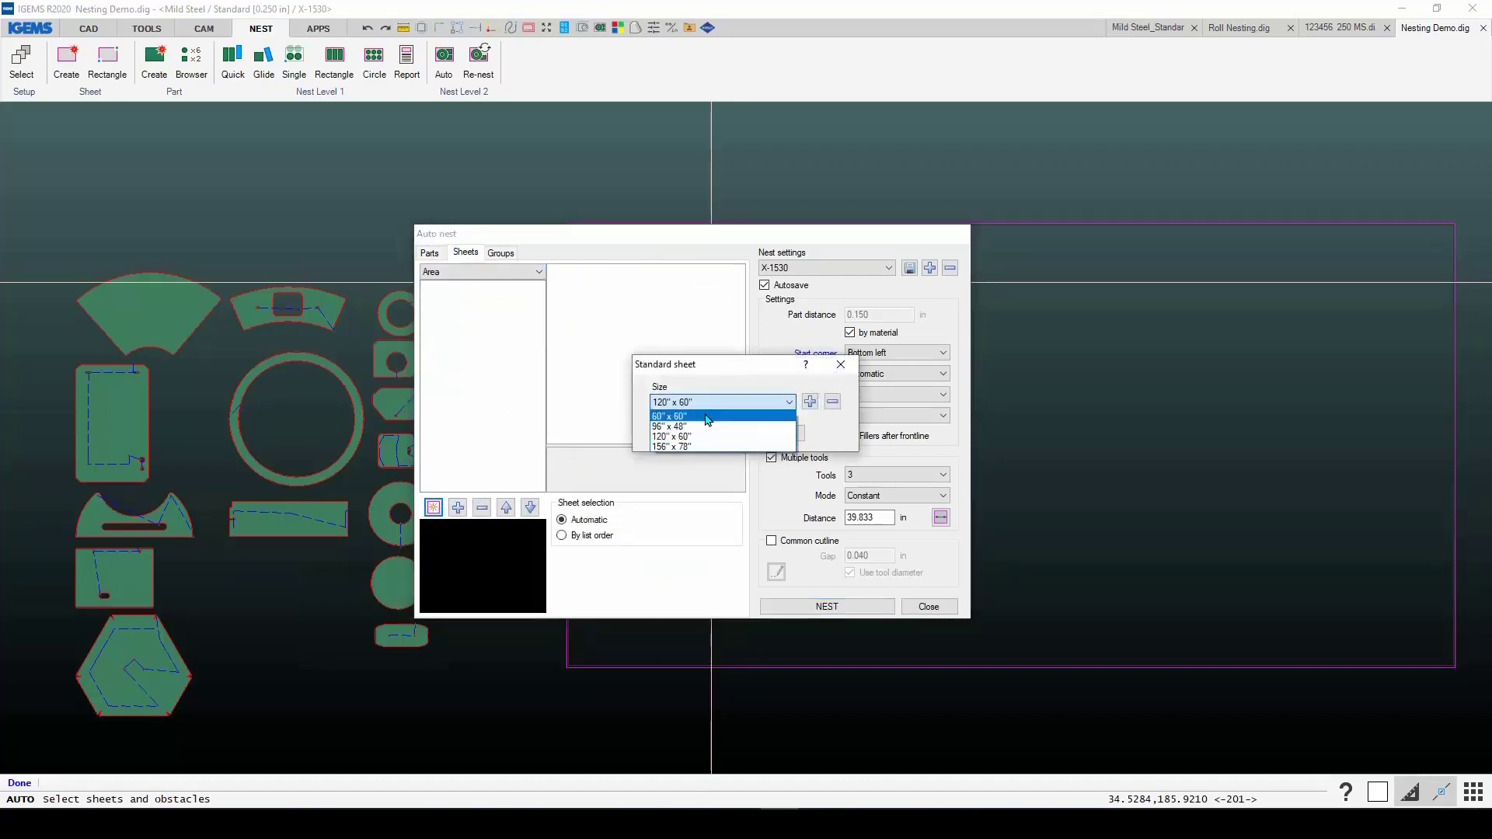
left_click(710, 414)
left_click(709, 429)
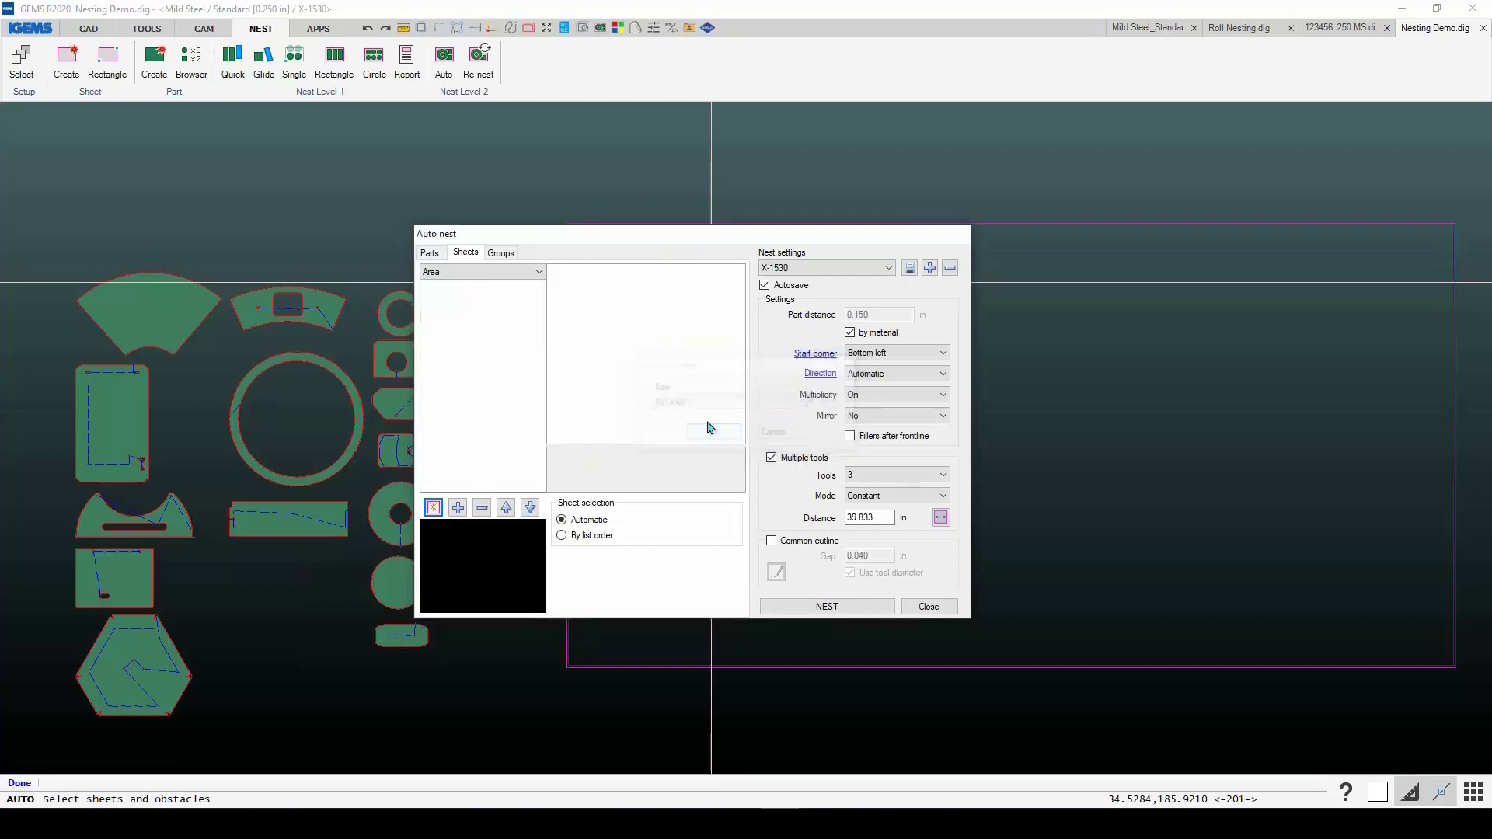
left_click(605, 558)
type("0")
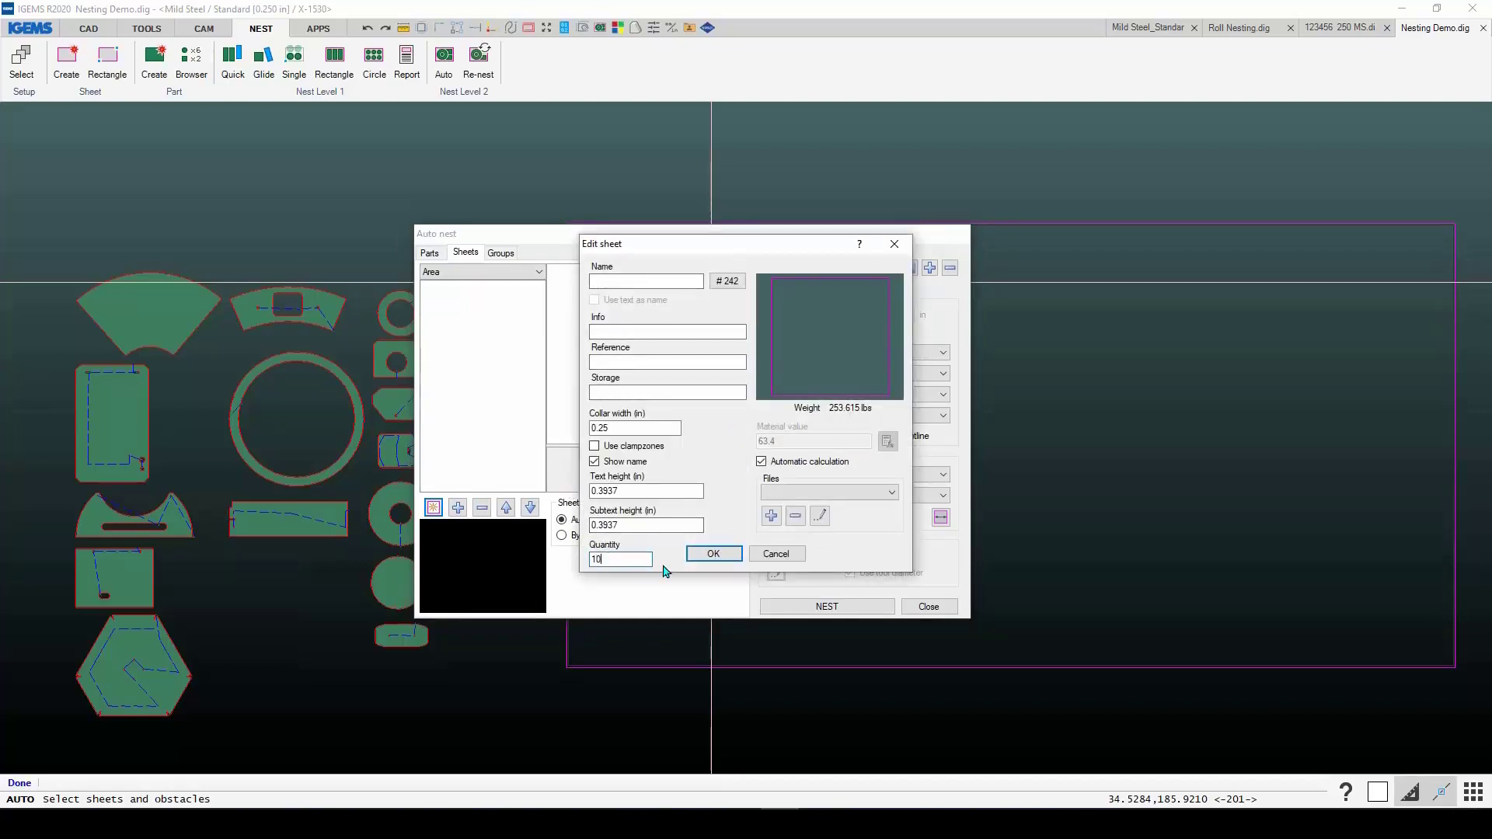
left_click(702, 551)
Step: Run the automatic nest with multiple tools enabled, view the resulting layouts, and cancel the nest
left_click(808, 605)
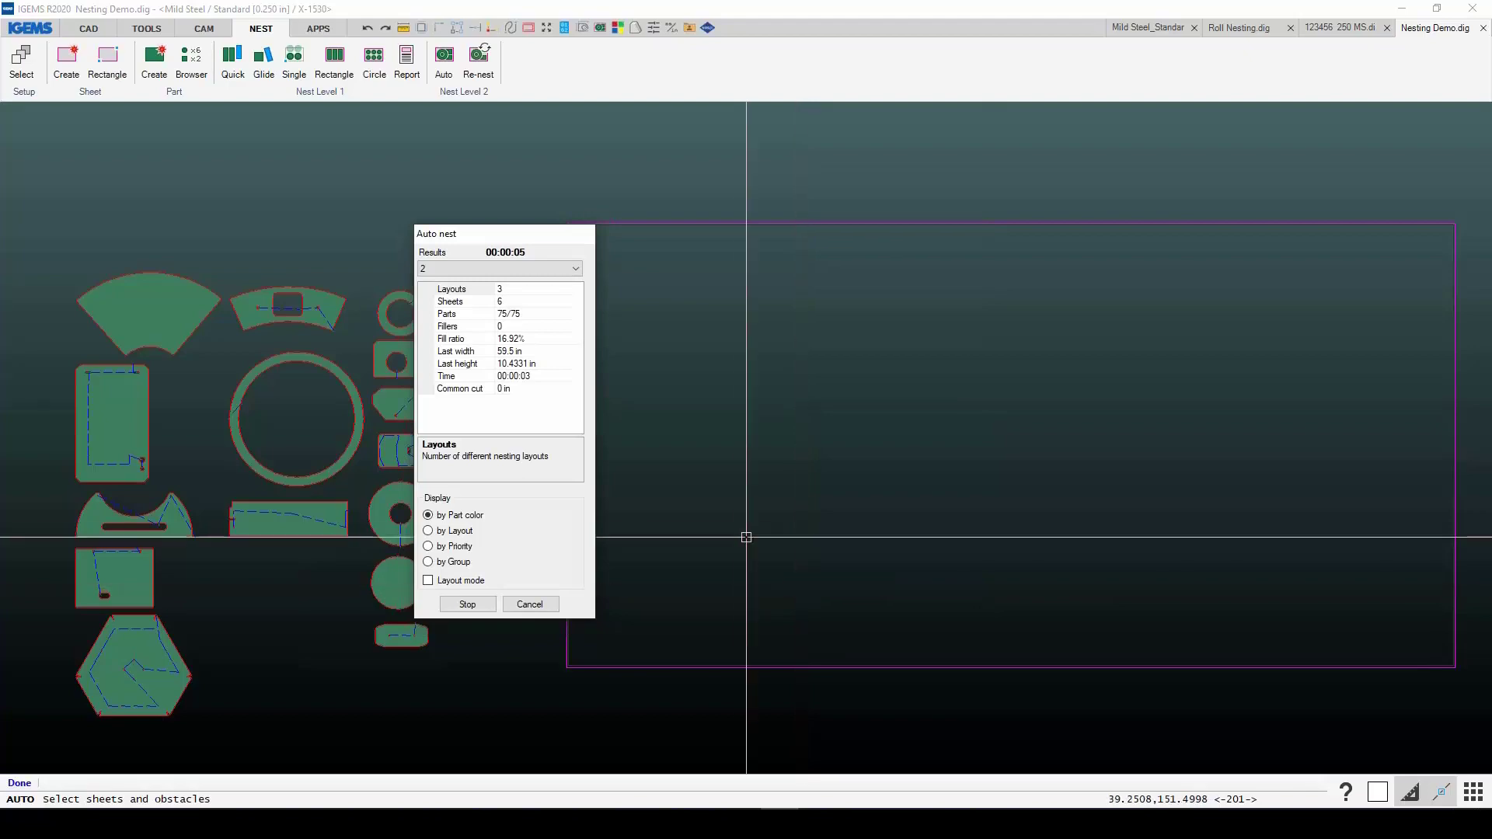
scroll(769, 505, "down", 5)
scroll(852, 515, "down", 3)
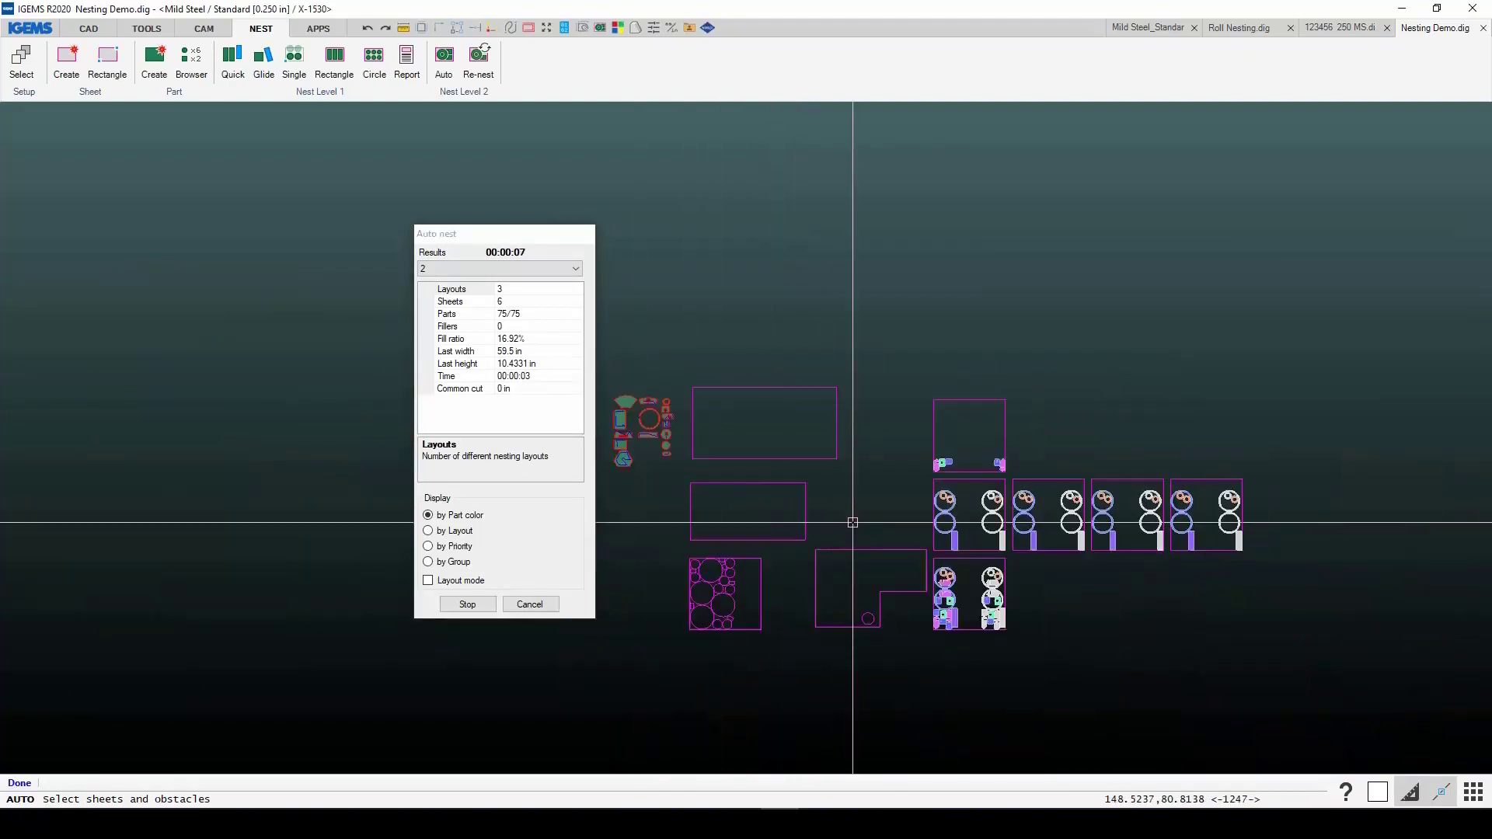
left_click(531, 605)
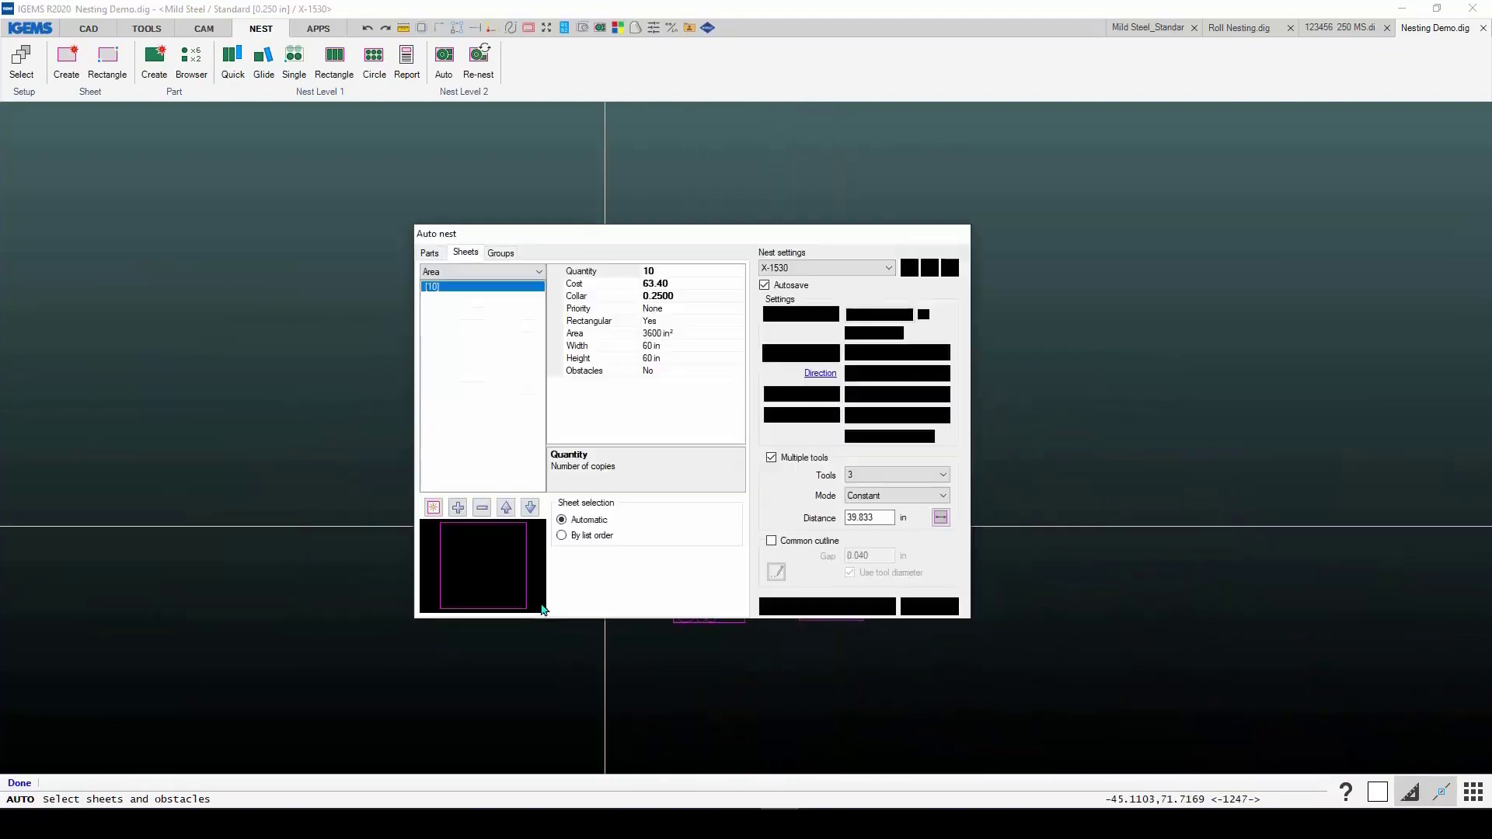
Step: Disable multiple tools, run the automatic nest again, and inspect the nested sheets
left_click(818, 461)
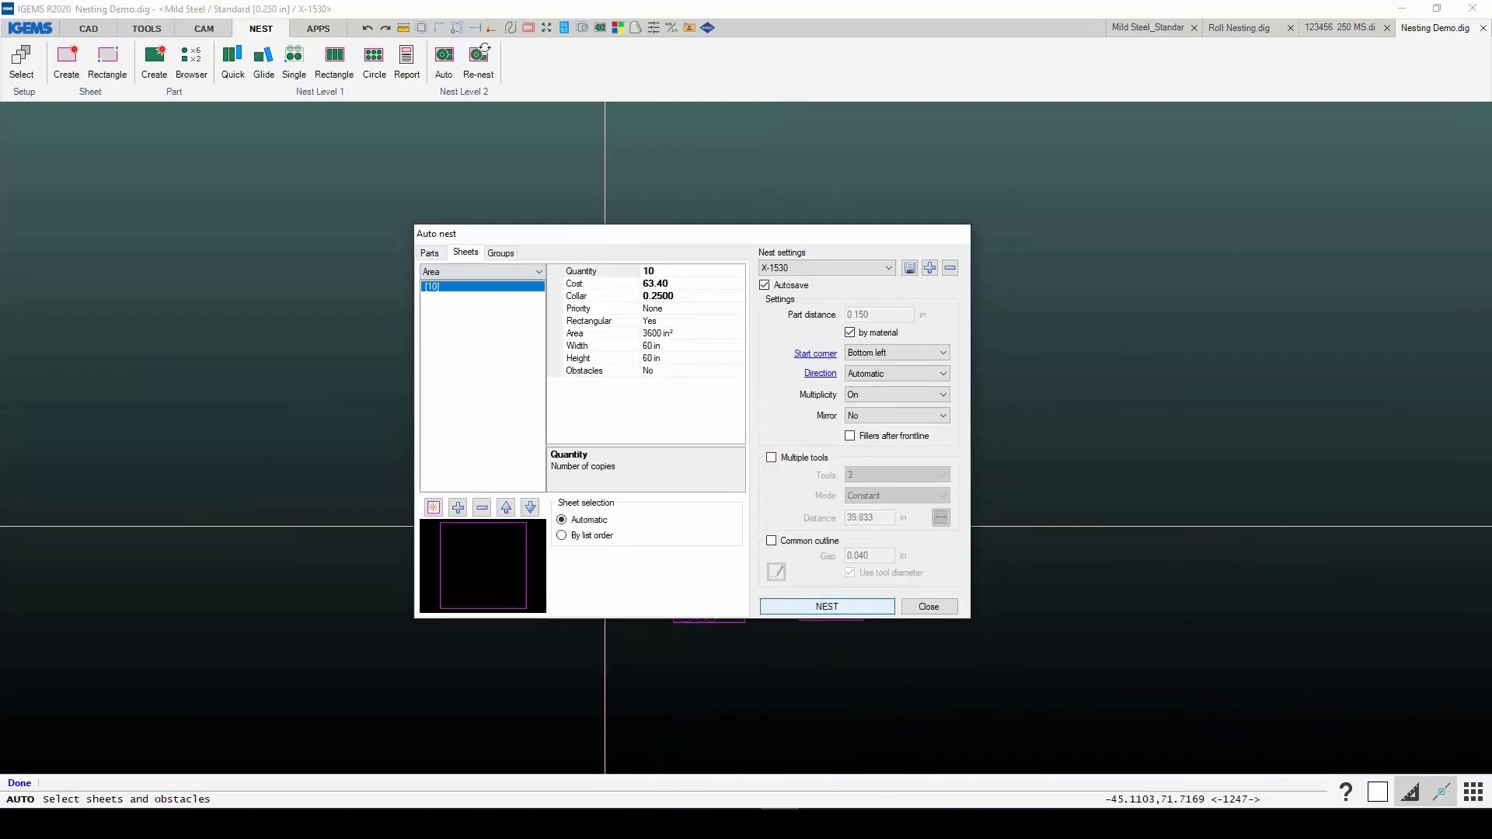
left_click(816, 607)
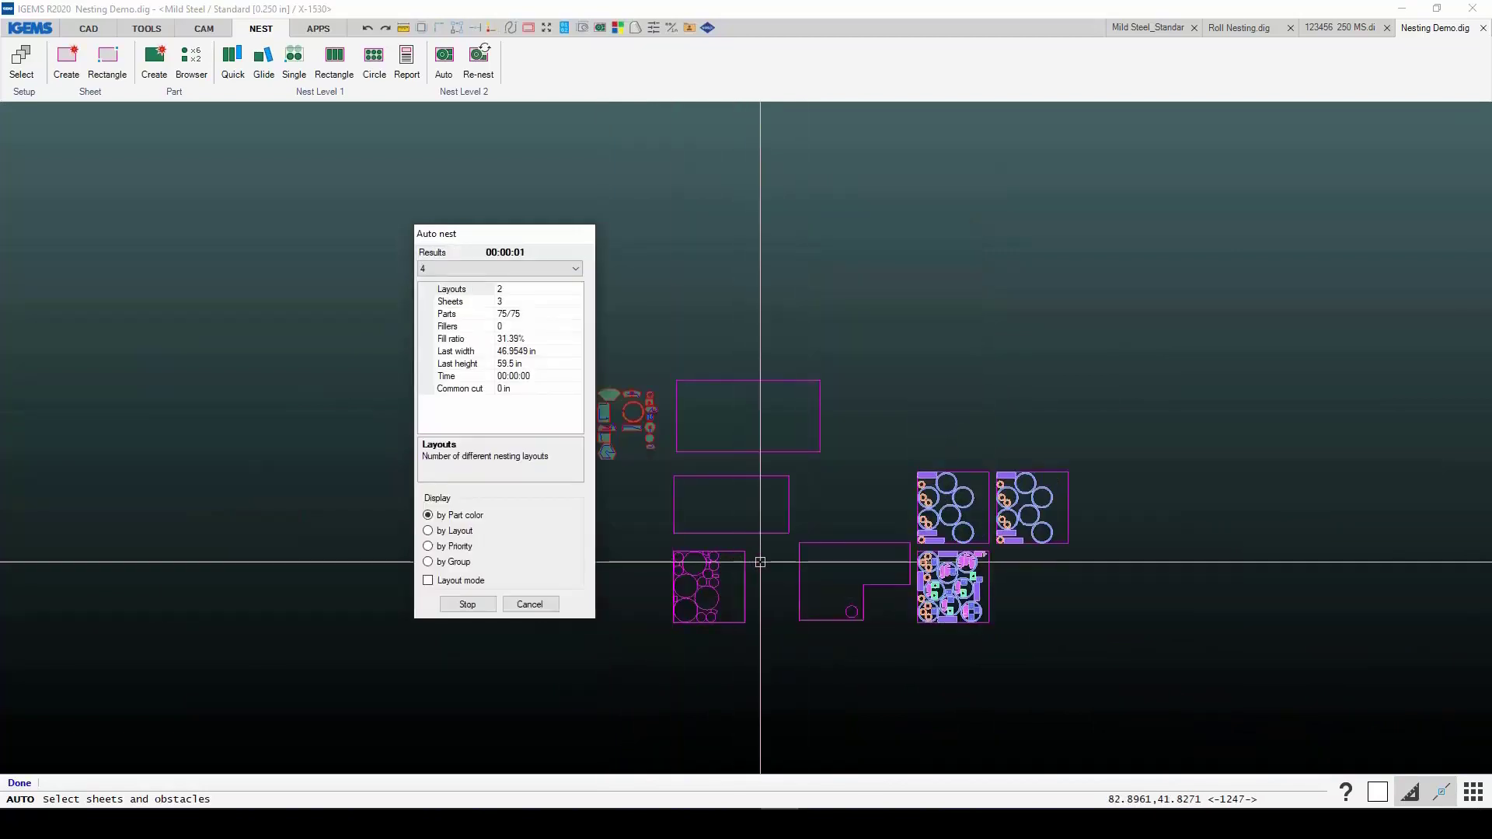
scroll(822, 552, "up", 4)
scroll(835, 523, "down", 3)
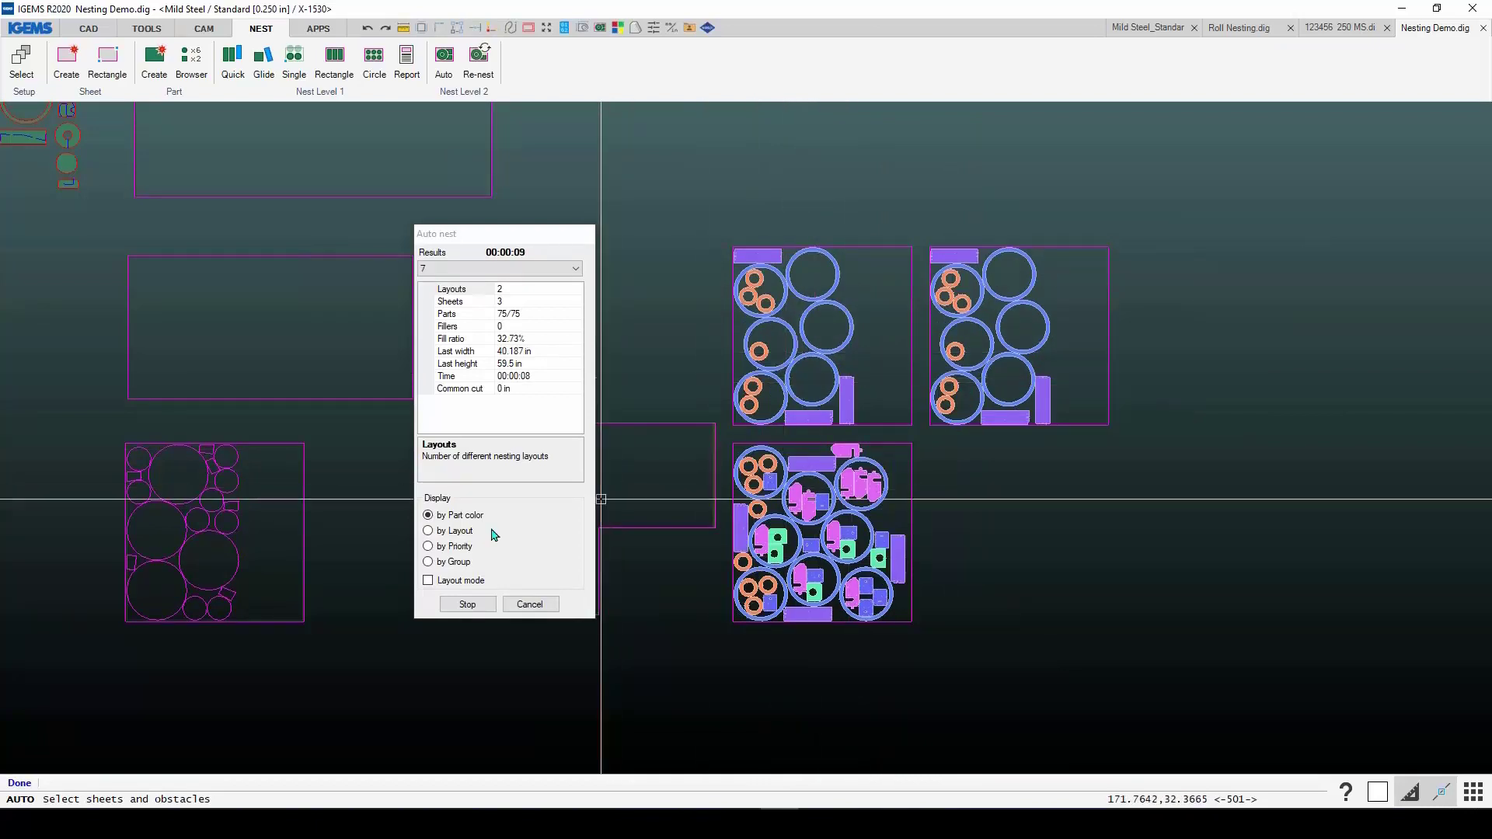
Step: Colour the nested parts by group in the result display and cancel the nest
left_click(429, 561)
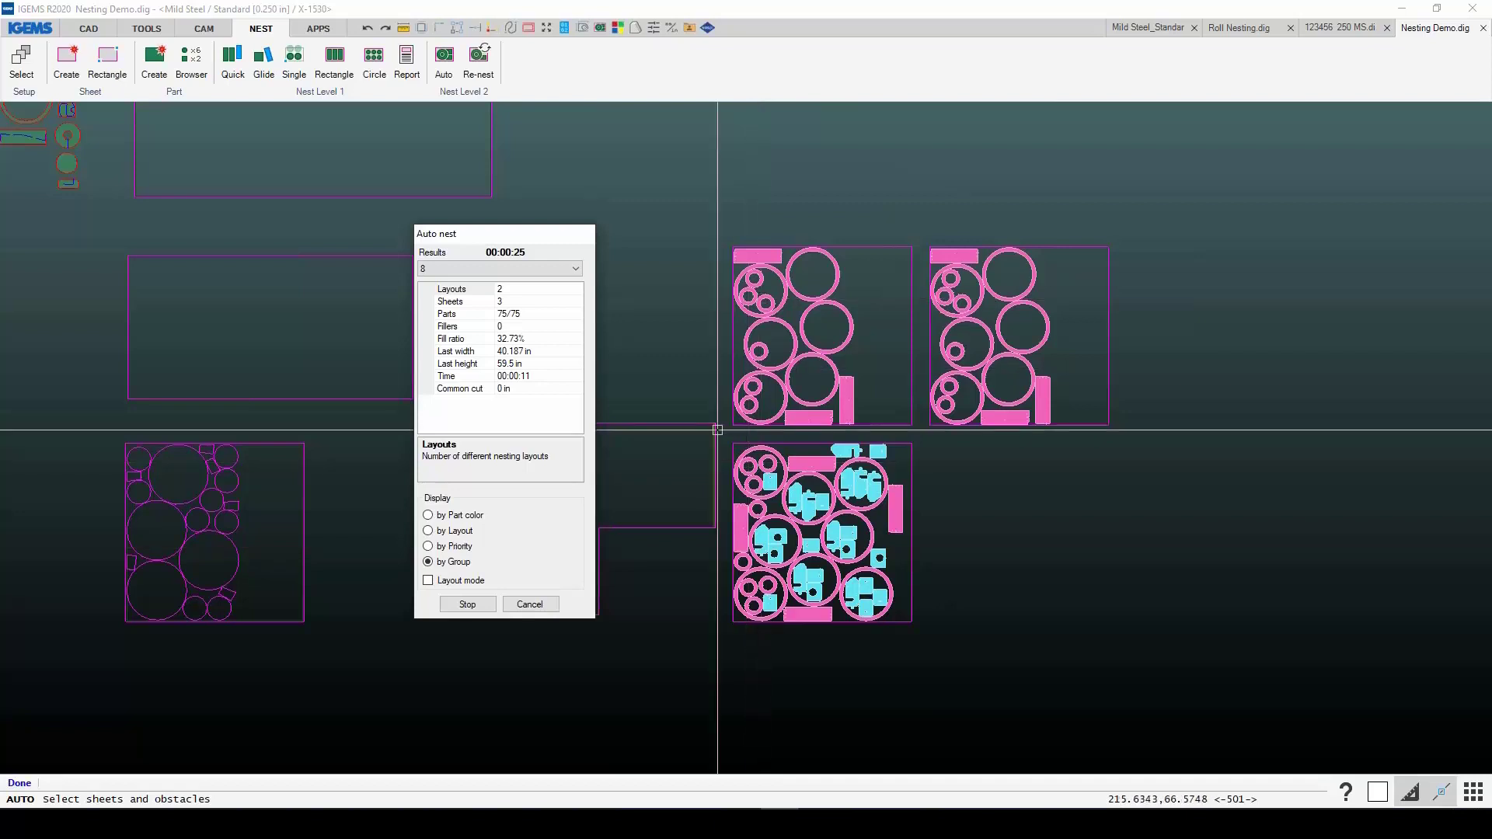
left_click(530, 604)
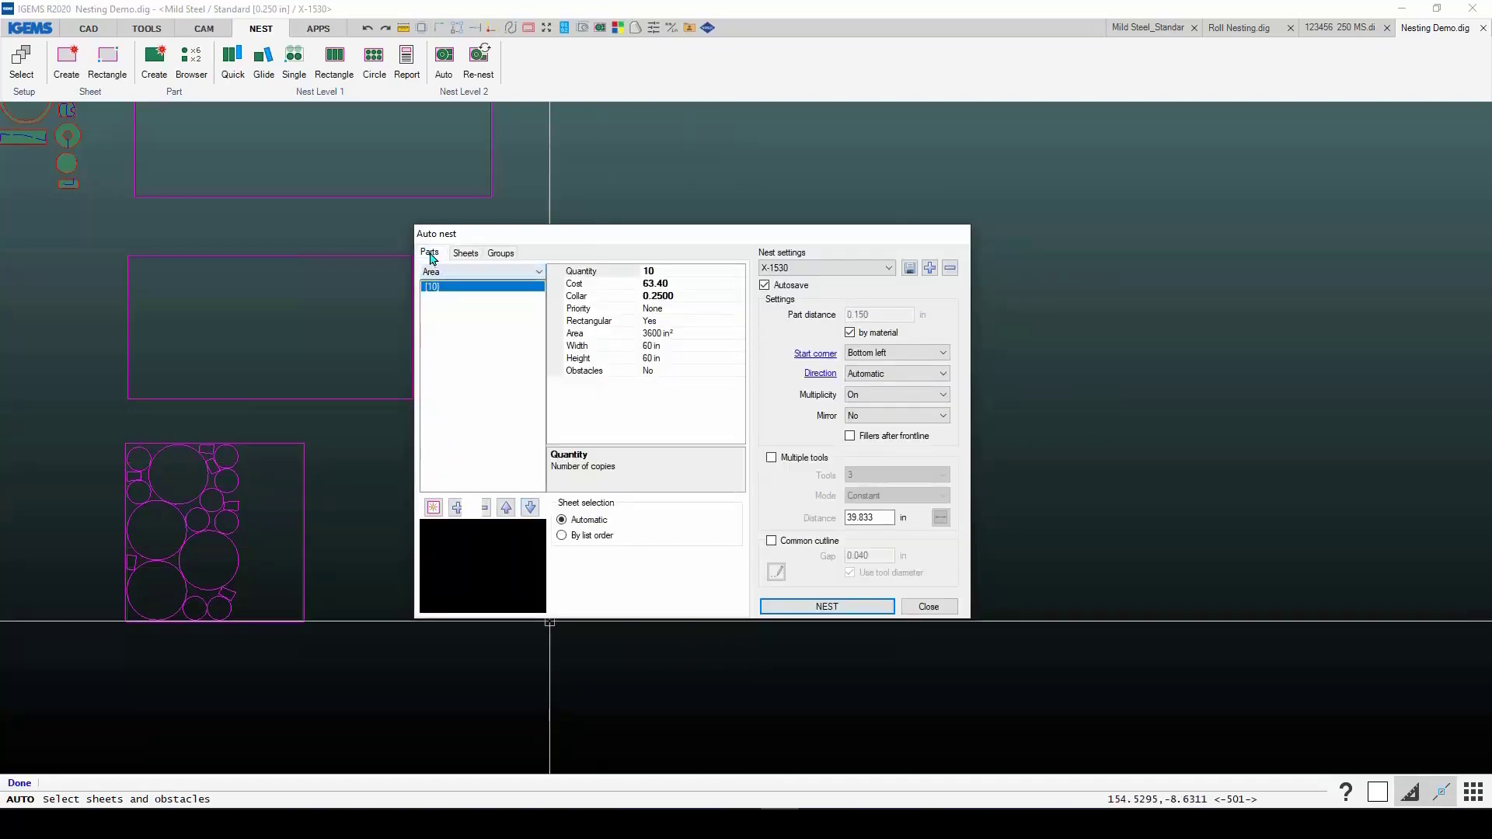
Step: Set the individual quantities of PART-10 and PART-11 to 2 in the parts list
left_click(431, 255)
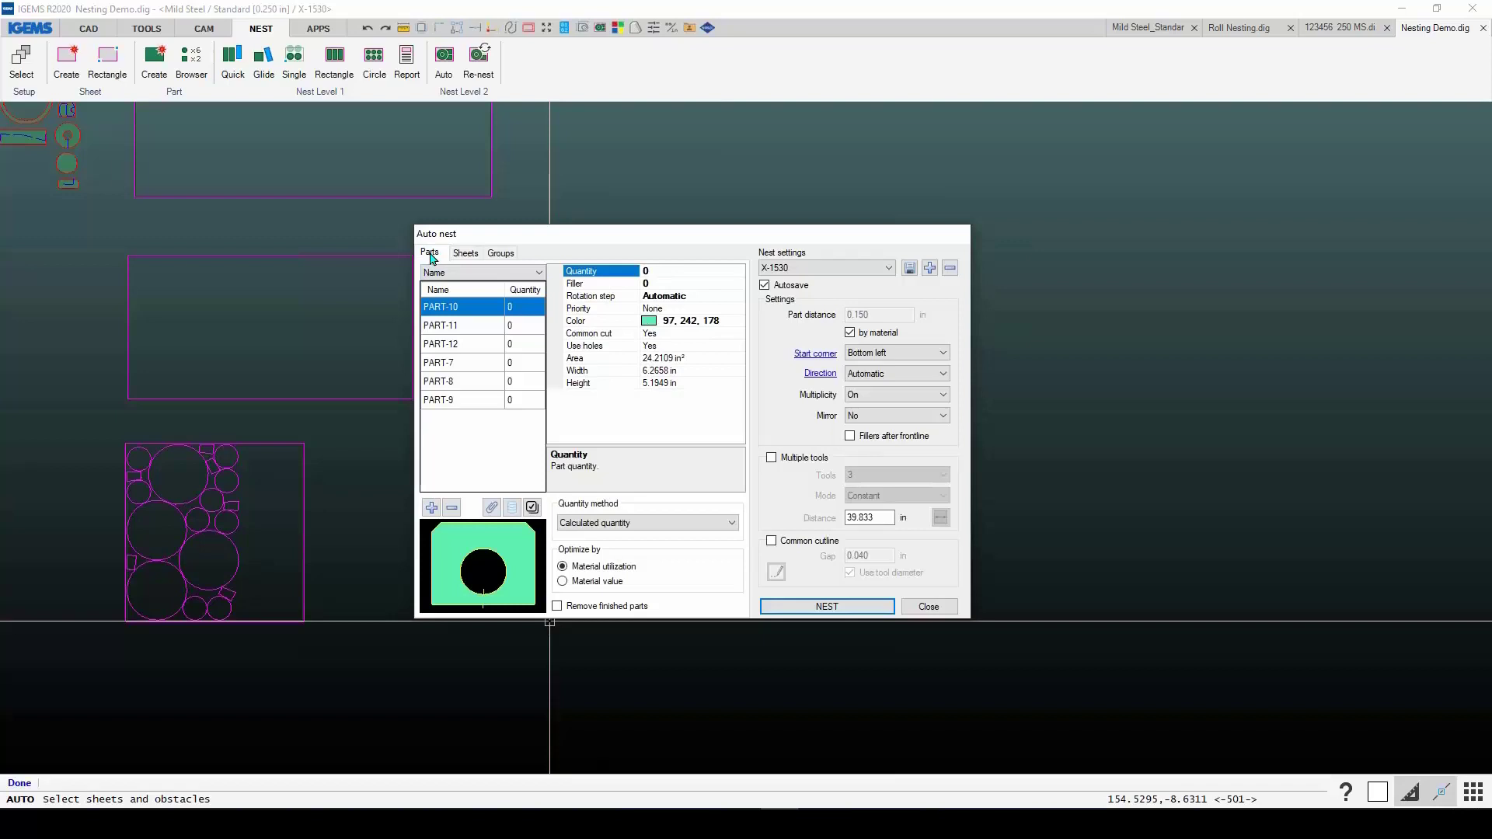
left_click(457, 328)
left_click(461, 309)
left_click(526, 311)
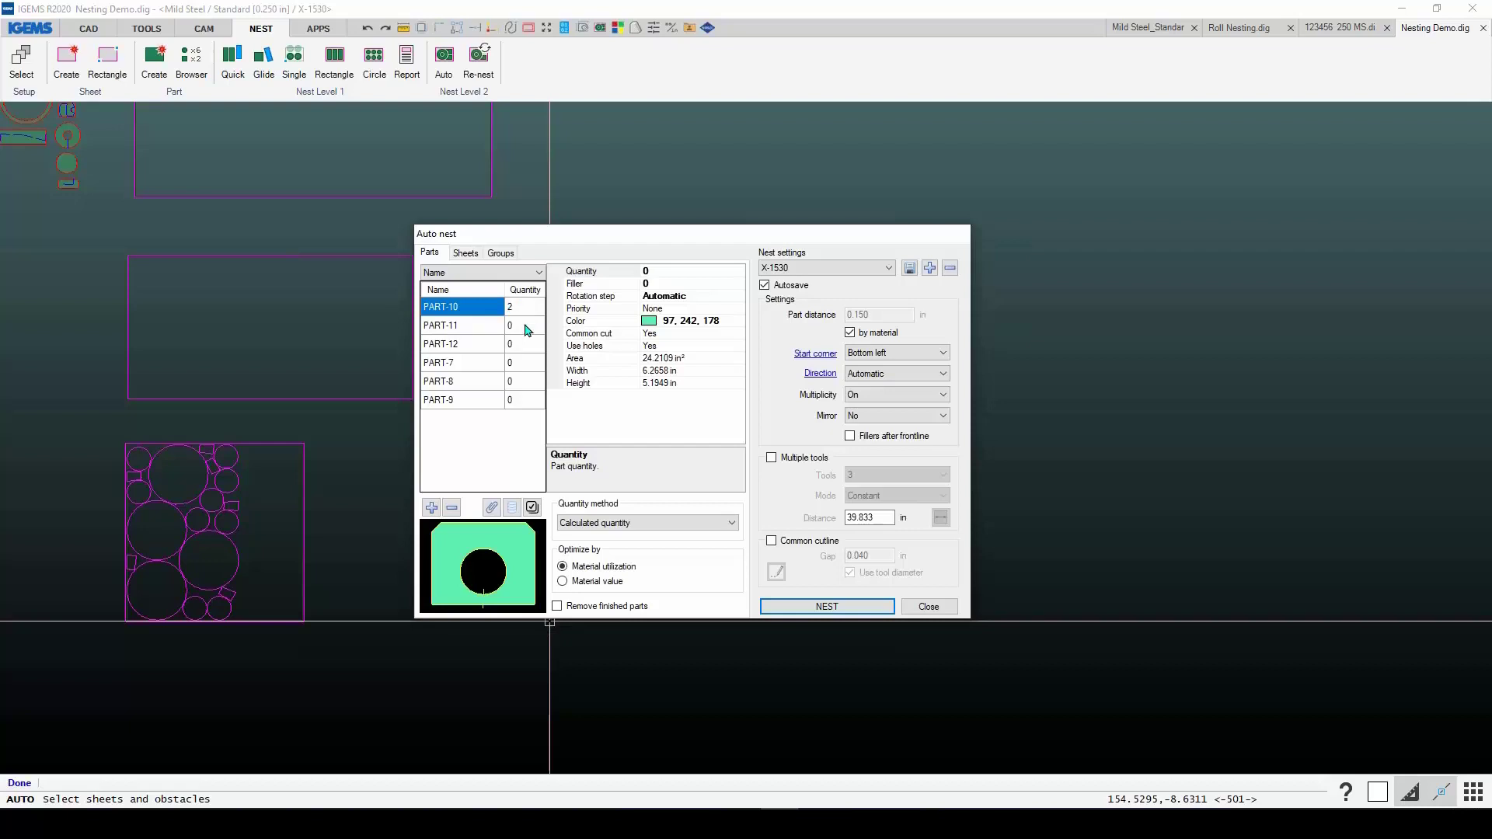
left_click(526, 327)
type("2")
Step: Set the individual quantity of PART-12, PART-7, PART-8 and PART-9 to 2 all at once
left_click(474, 346)
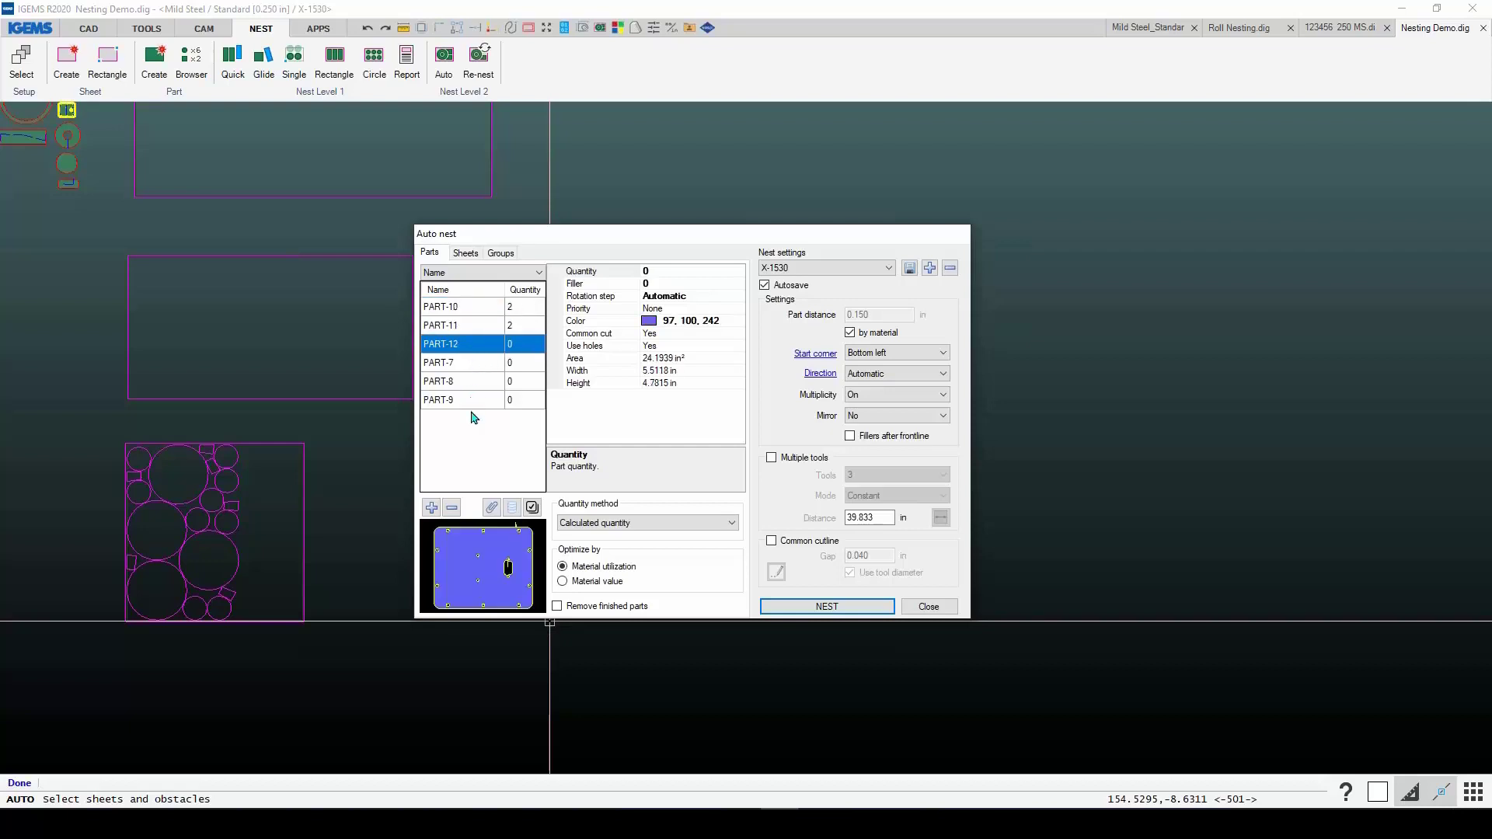
left_click(475, 405, "shift")
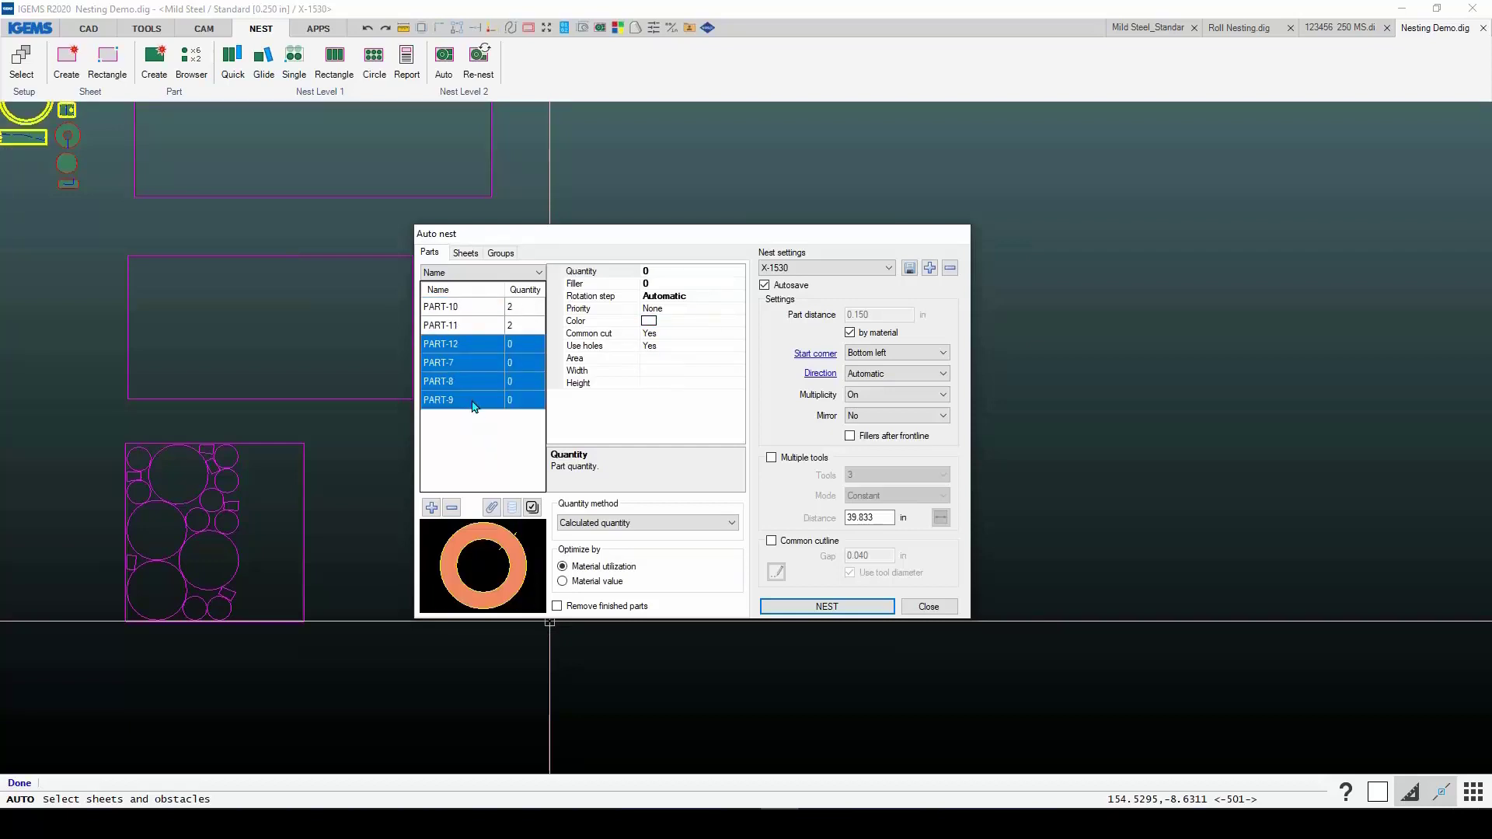
left_click(651, 270)
type("02")
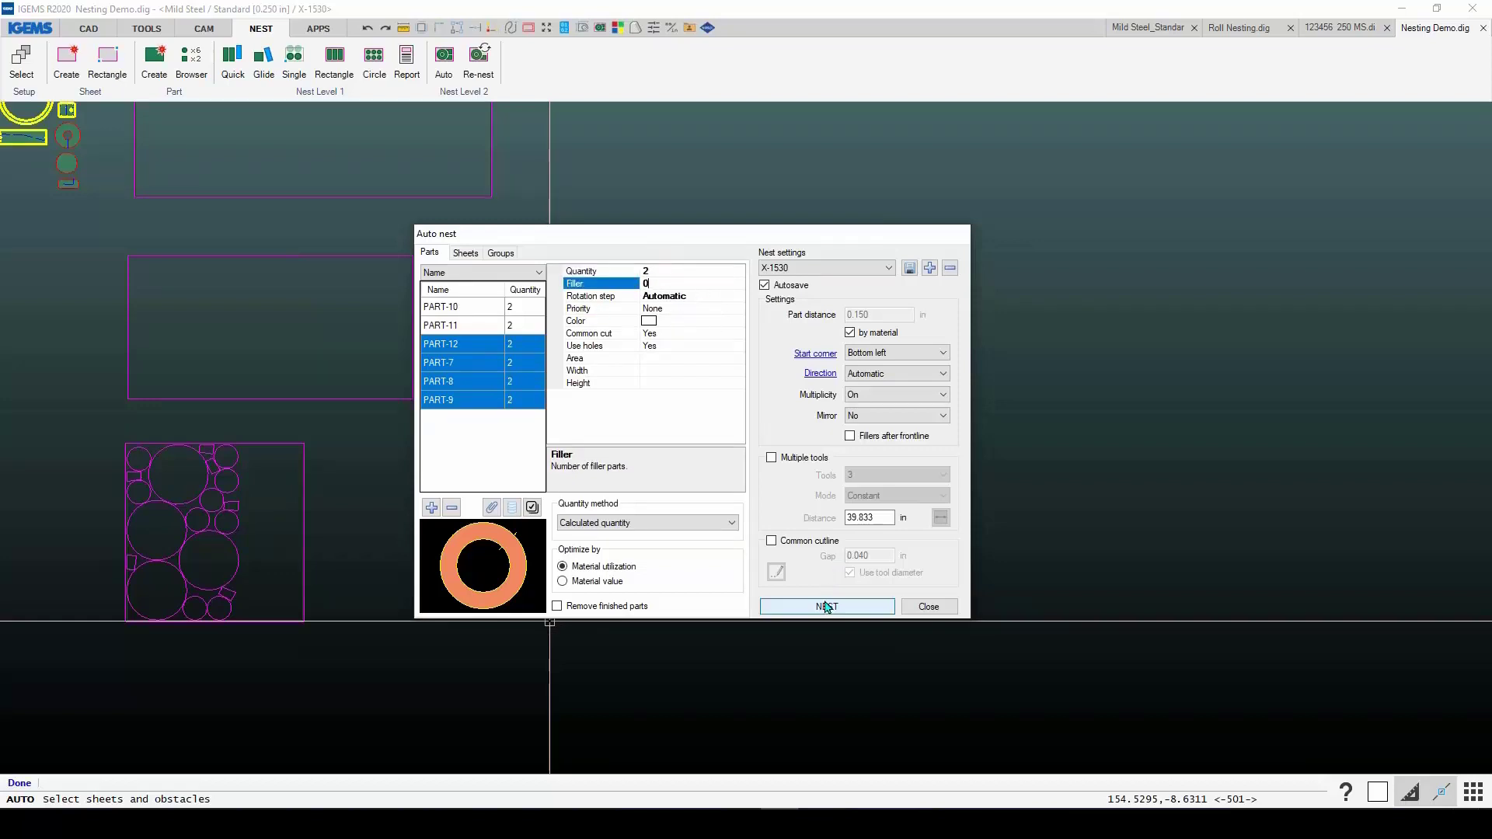
Step: Run the automatic nest, inspect the group and individual parts on the sheets, and stop it to keep the result
left_click(827, 606)
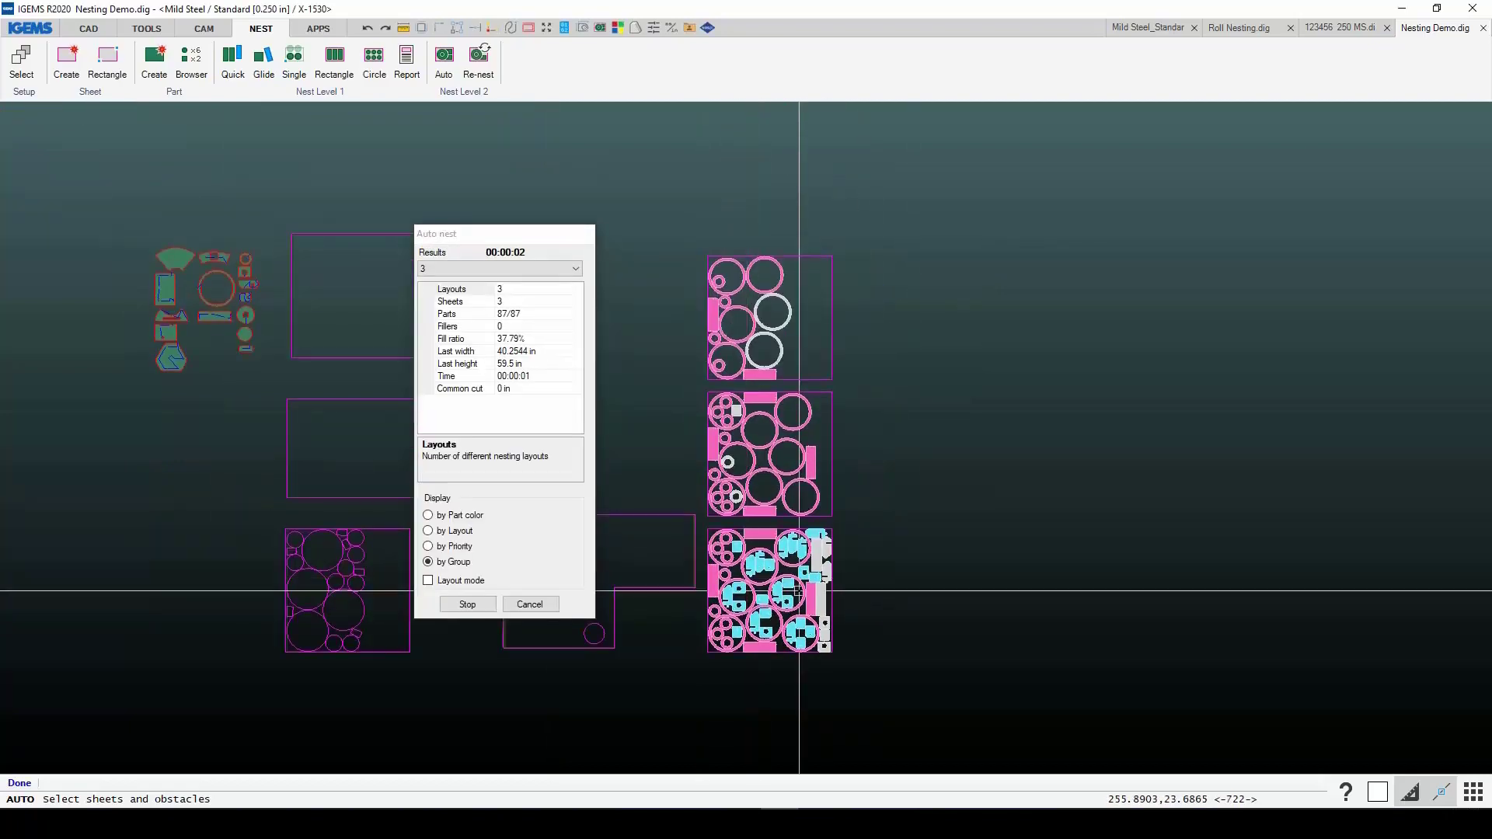
scroll(773, 614, "up", 2)
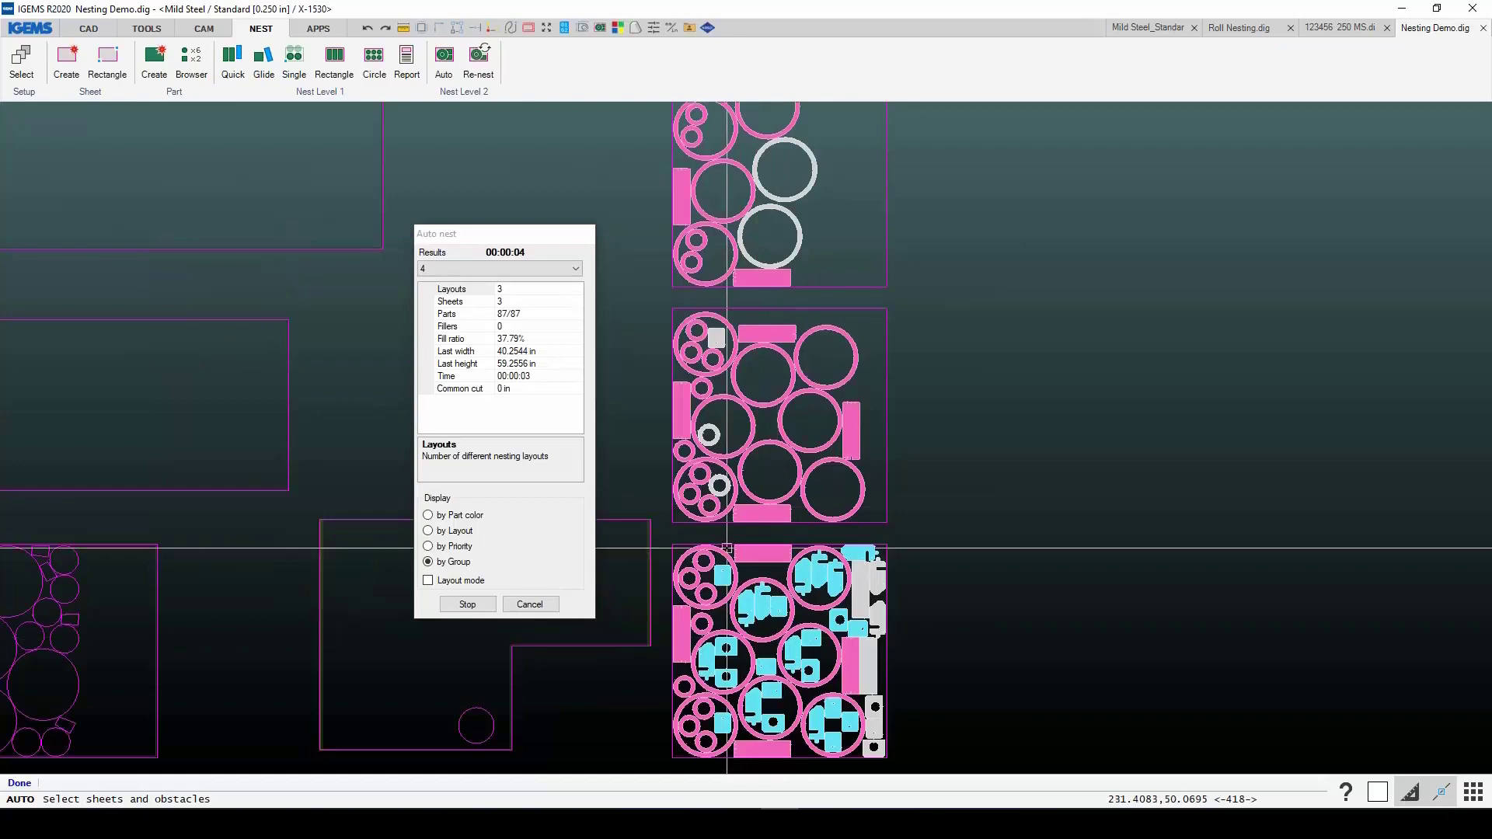
scroll(759, 709, "up", 2)
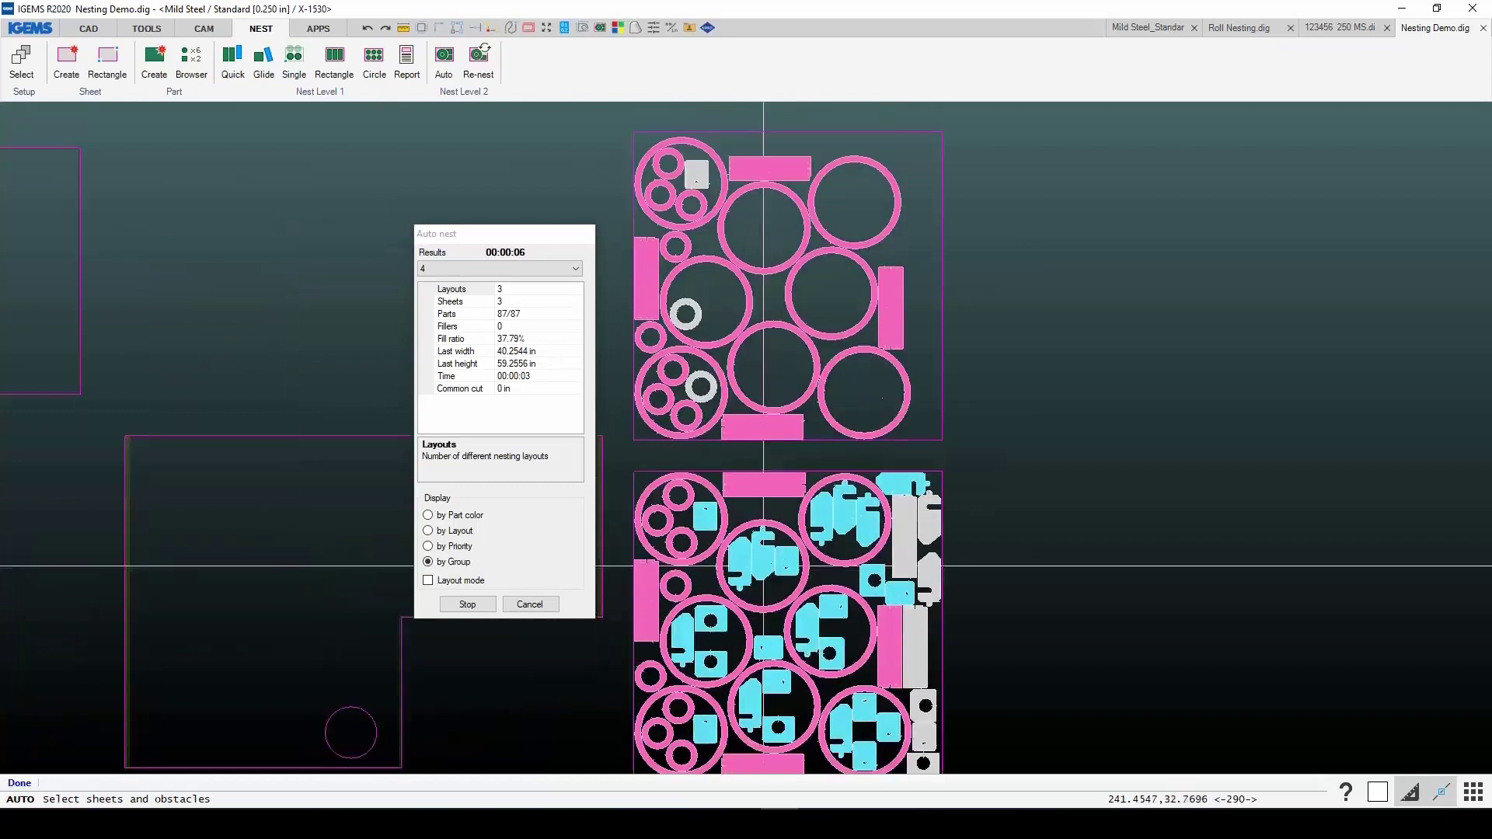
scroll(921, 567, "up", 2)
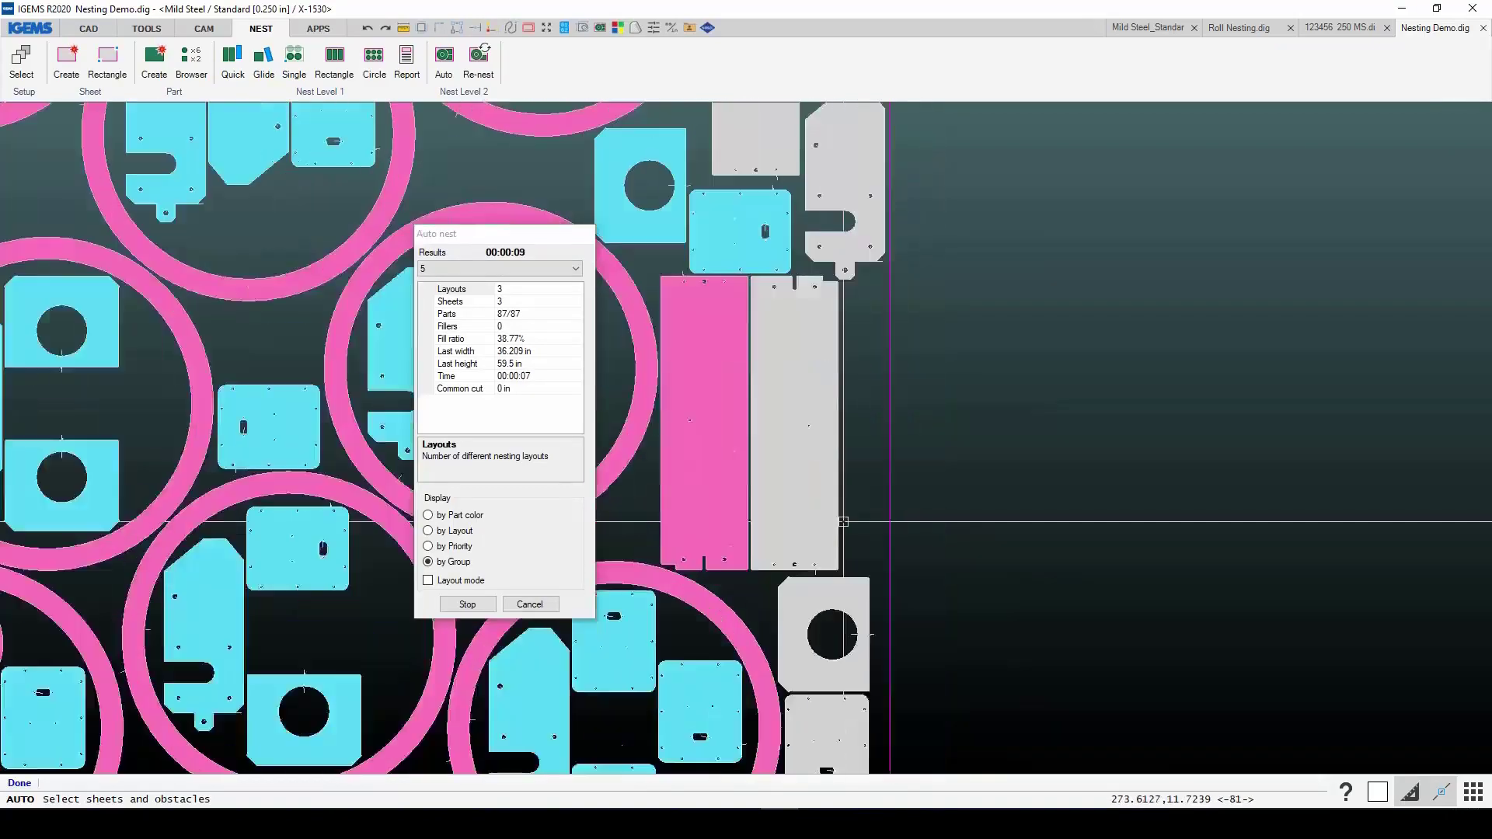
scroll(870, 544, "down", 4)
scroll(844, 524, "down", 2)
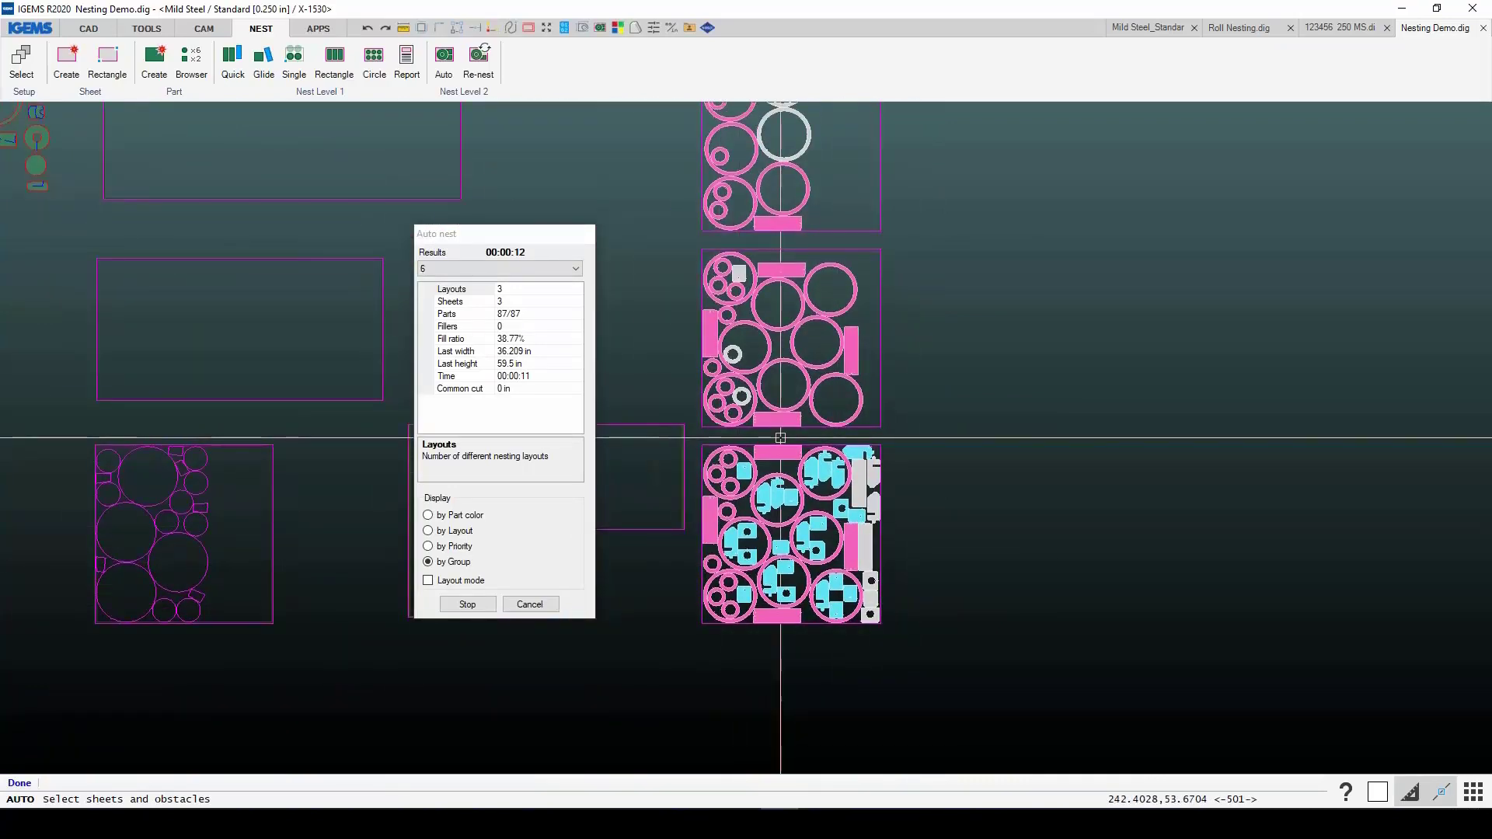
middle_click_drag(876, 435, 882, 613)
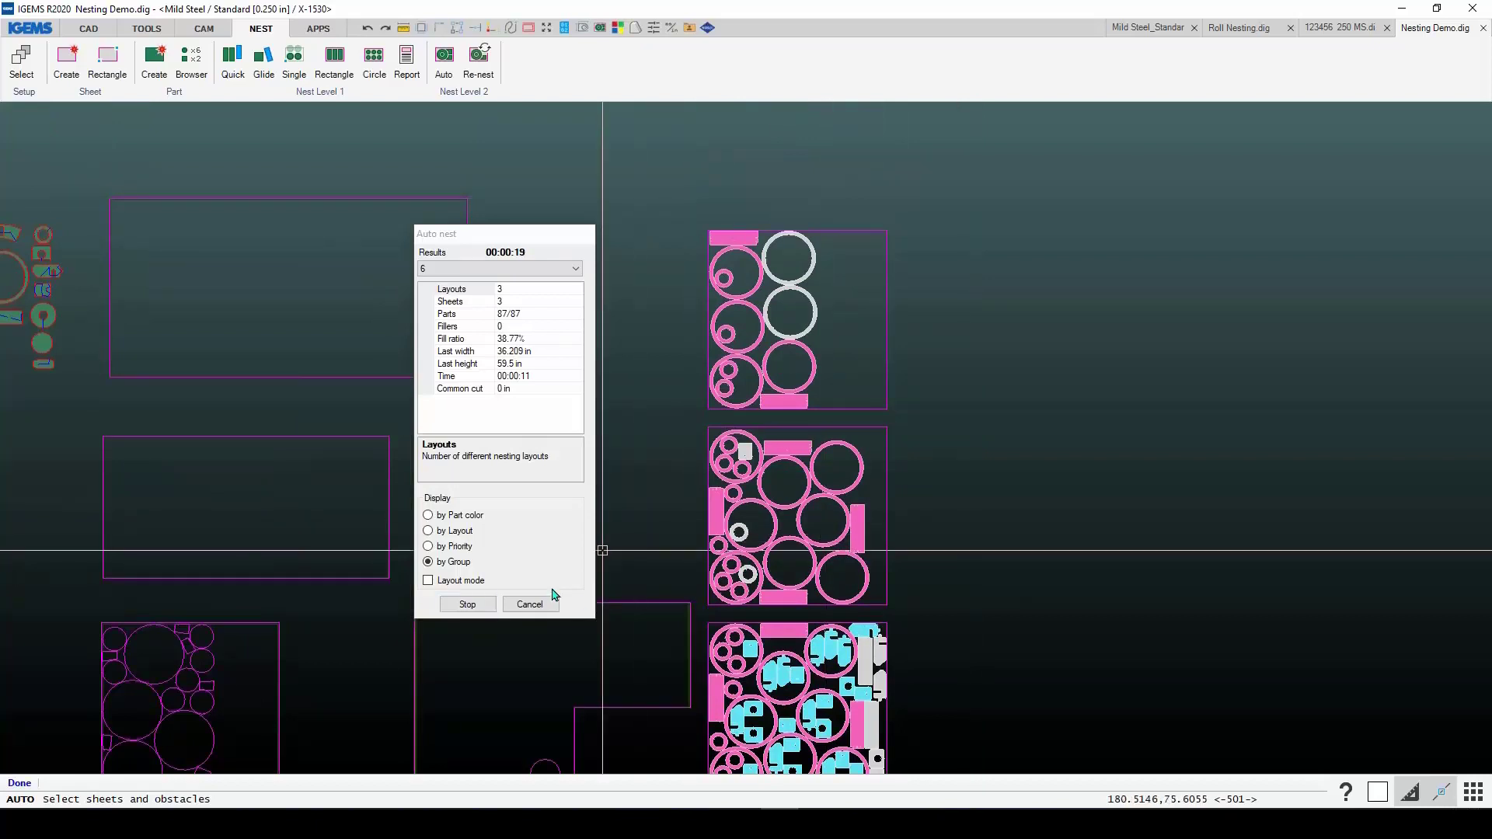
scroll(871, 512, "down", 1)
middle_click_drag(871, 512, 846, 455)
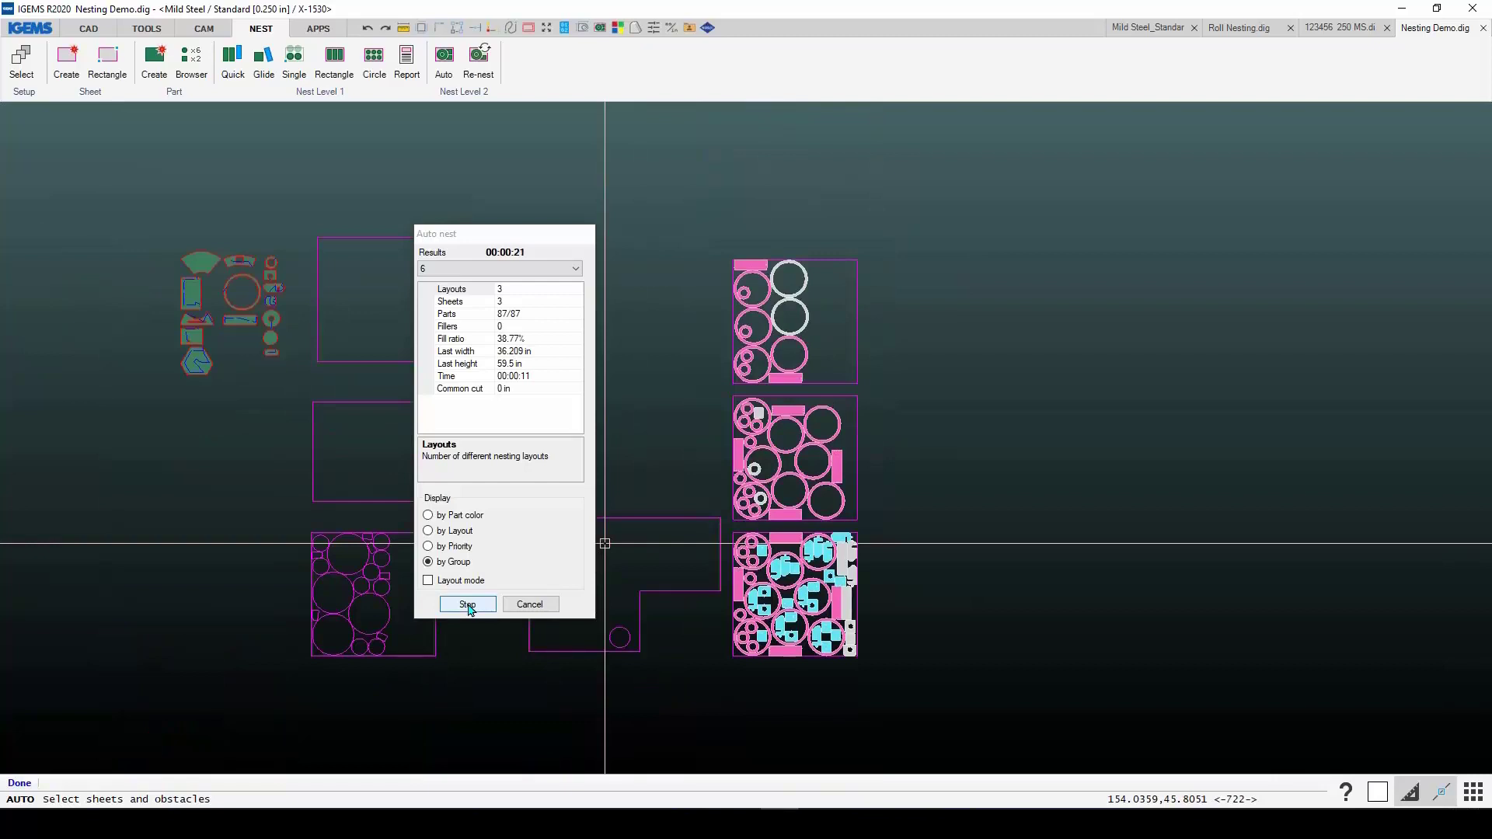
left_click(467, 605)
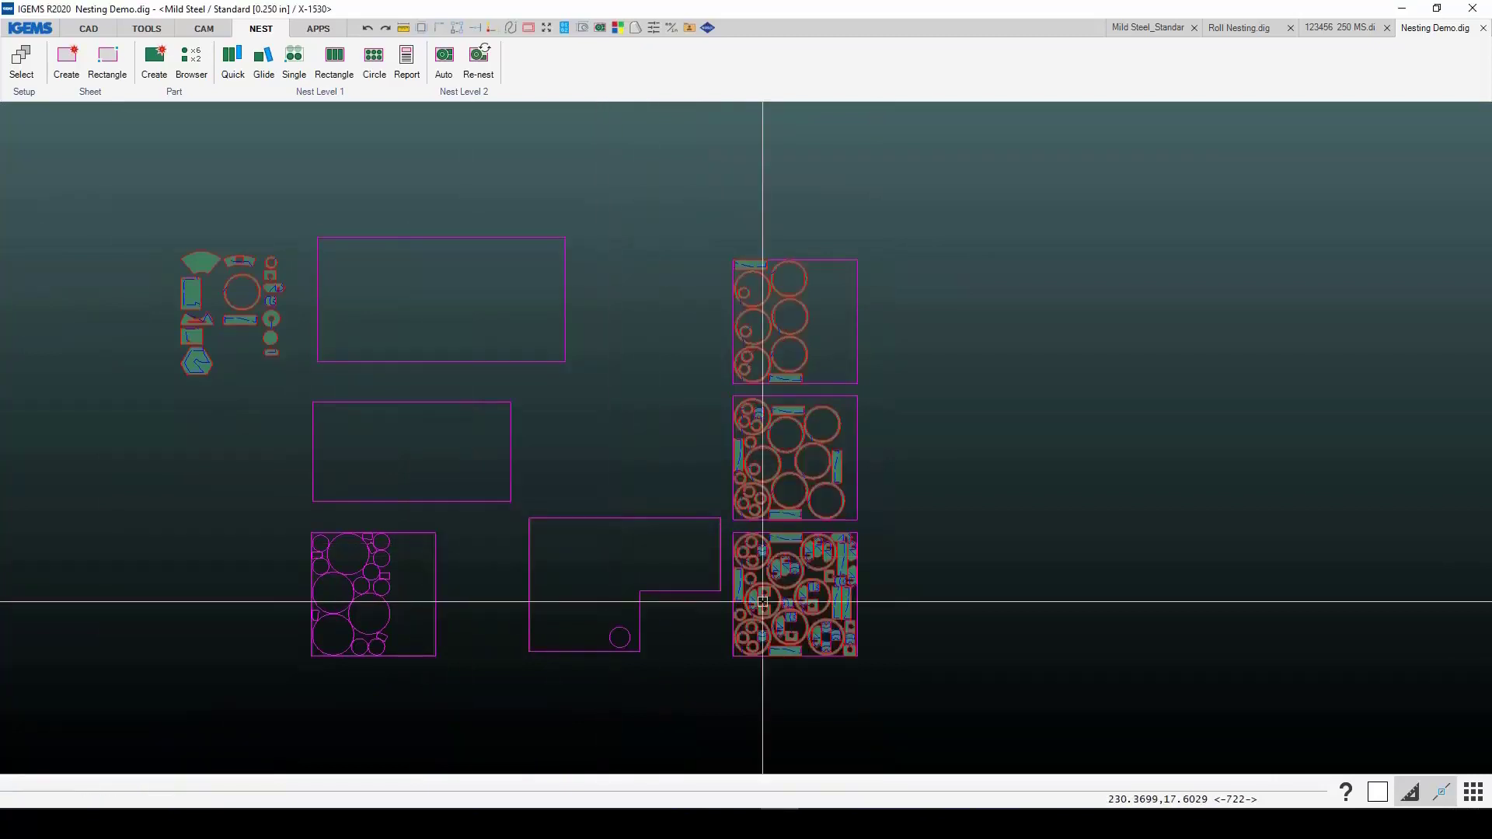
Step: Open the part browser and review the parts still needing nesting, highlighting PART-2, PART-4, PART-6 and PART-10 in the drawing
middle_click_drag(739, 596, 709, 593)
middle_click_drag(619, 466, 443, 446)
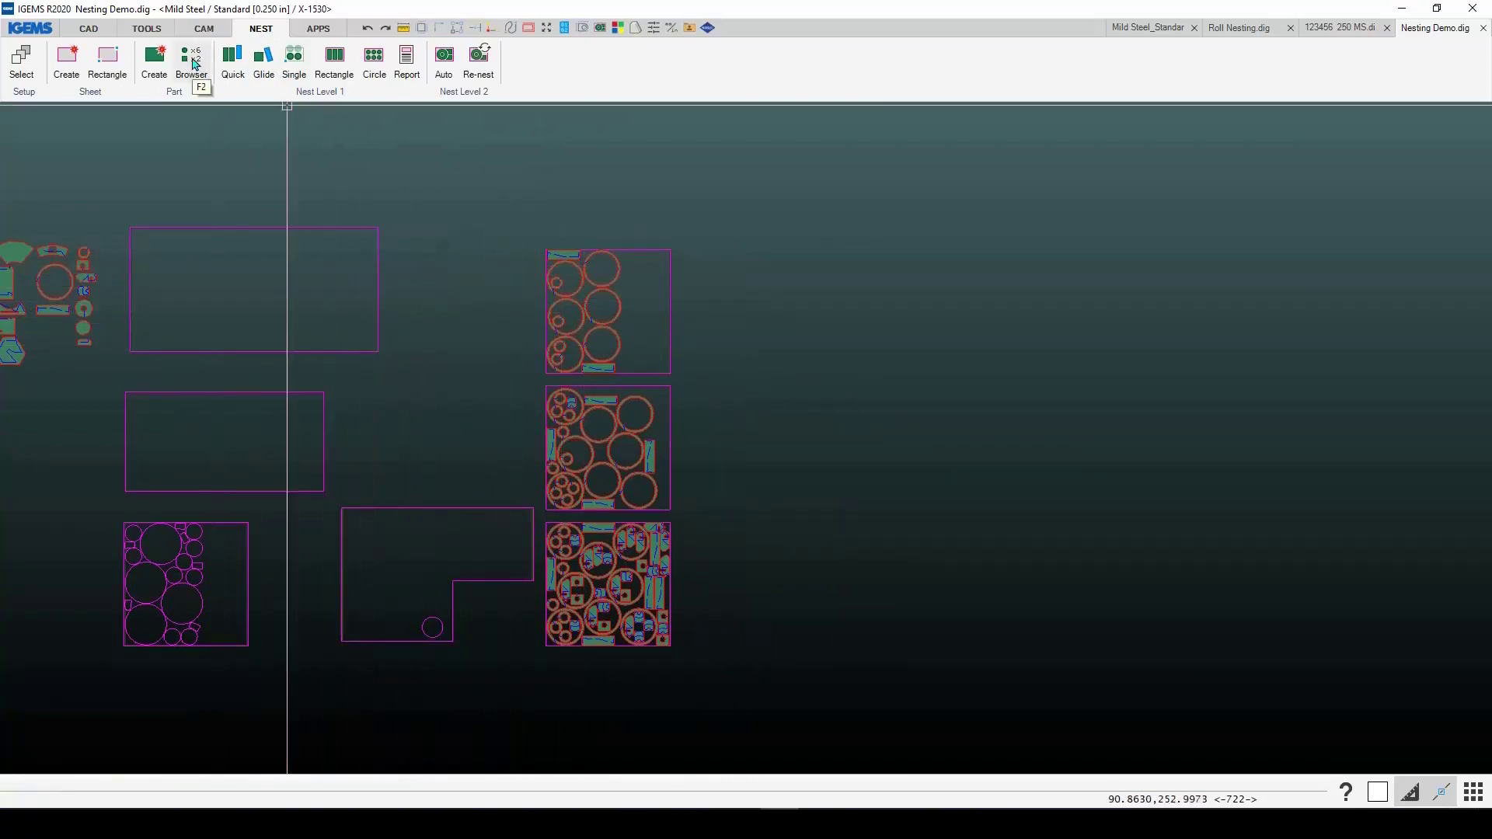
left_click(192, 62)
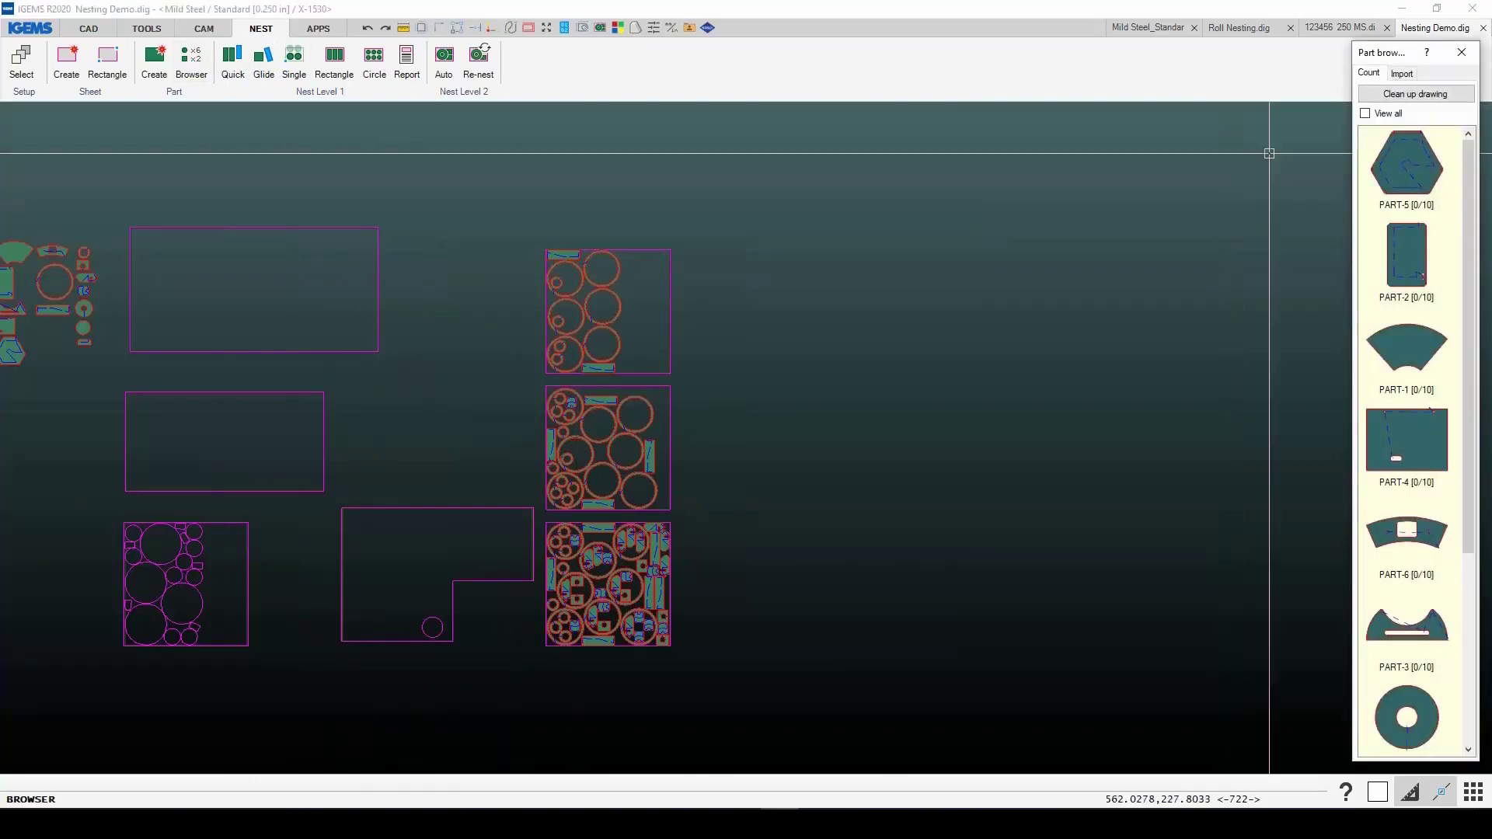
scroll(1458, 210, "down", 5)
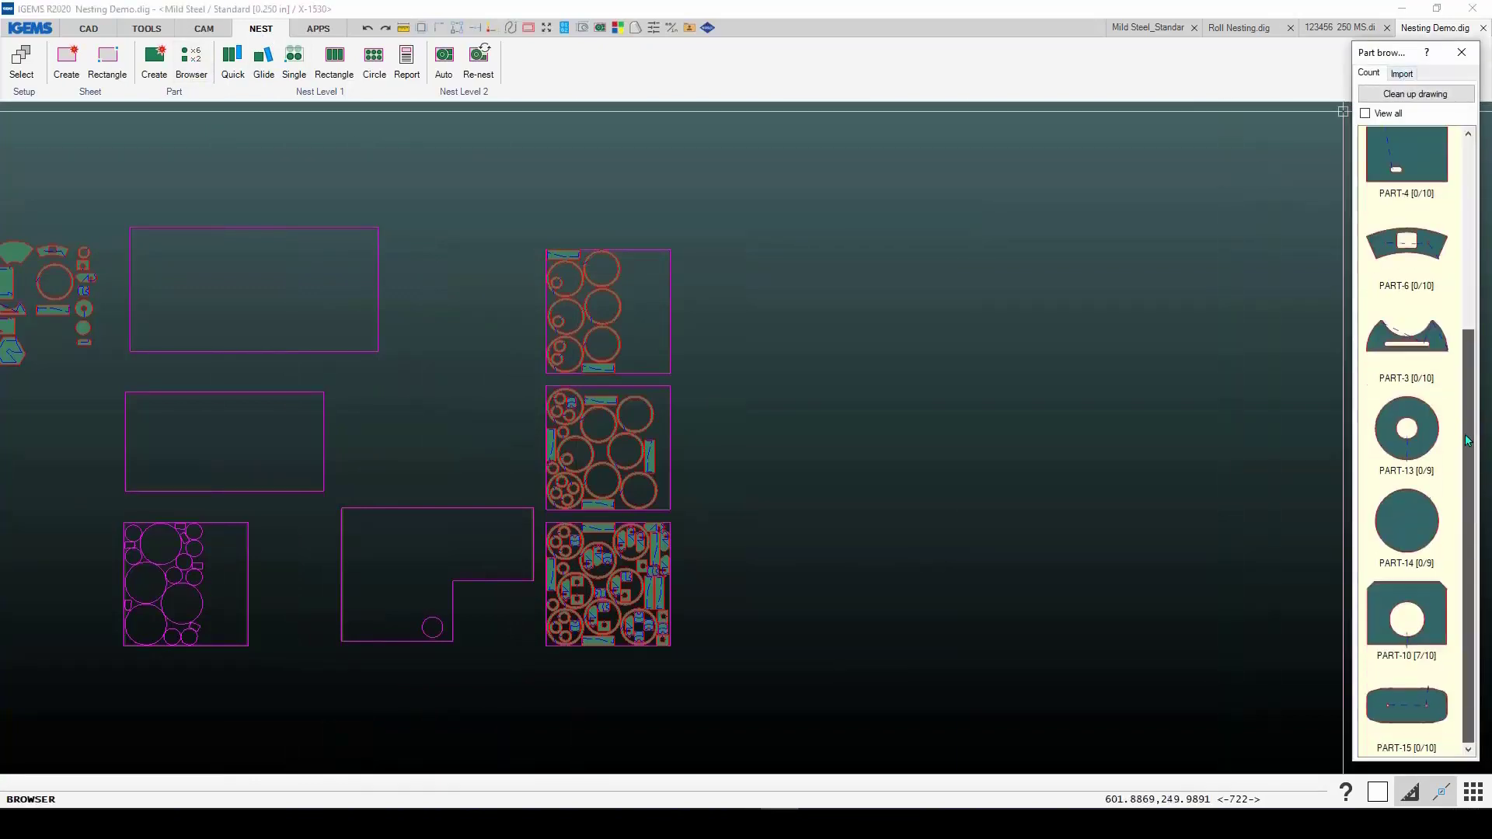
scroll(1458, 214, "up", 5)
scroll(777, 360, "down", 1)
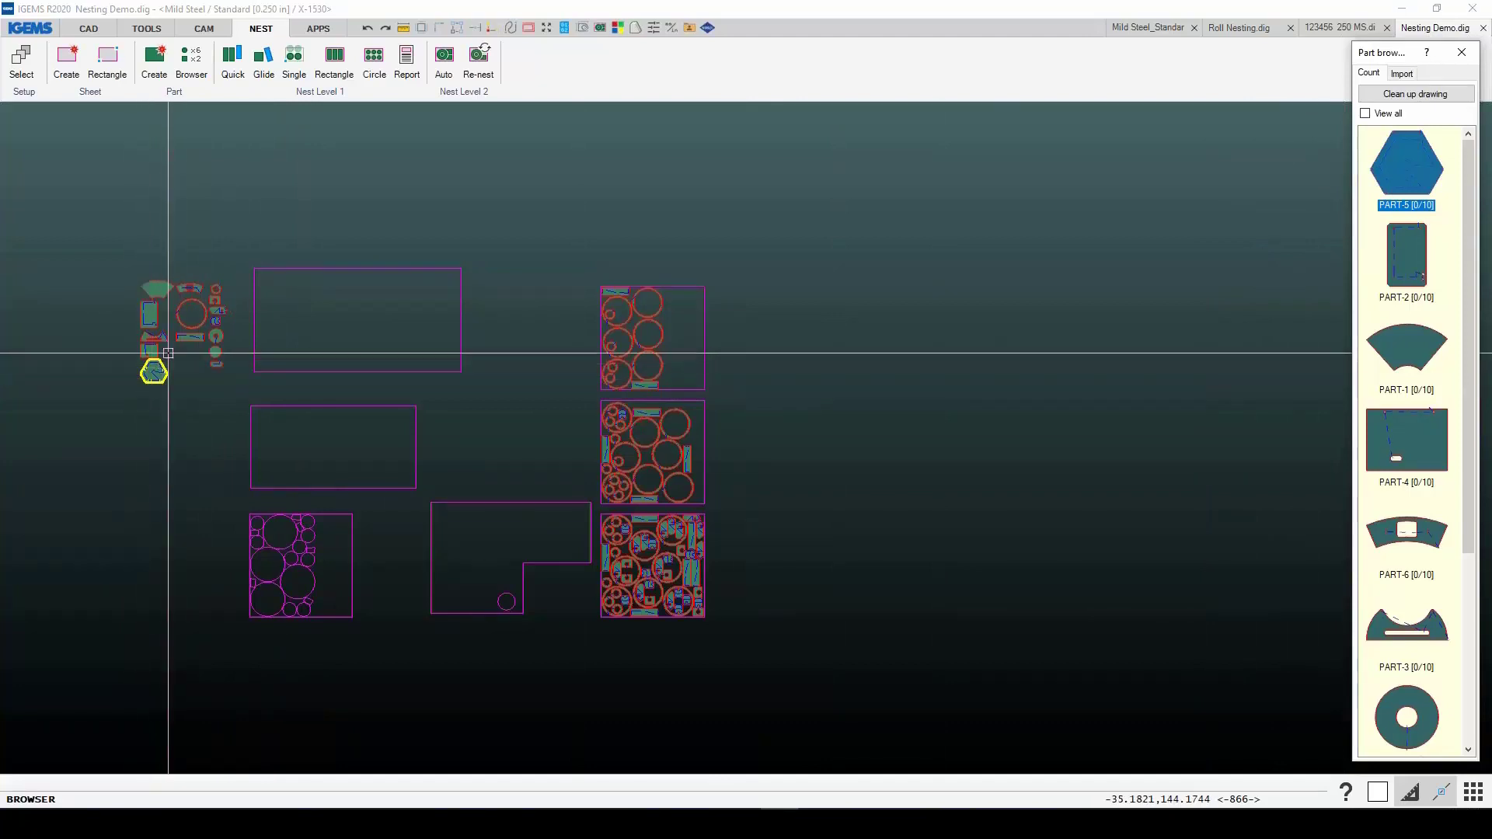
left_click(1405, 262)
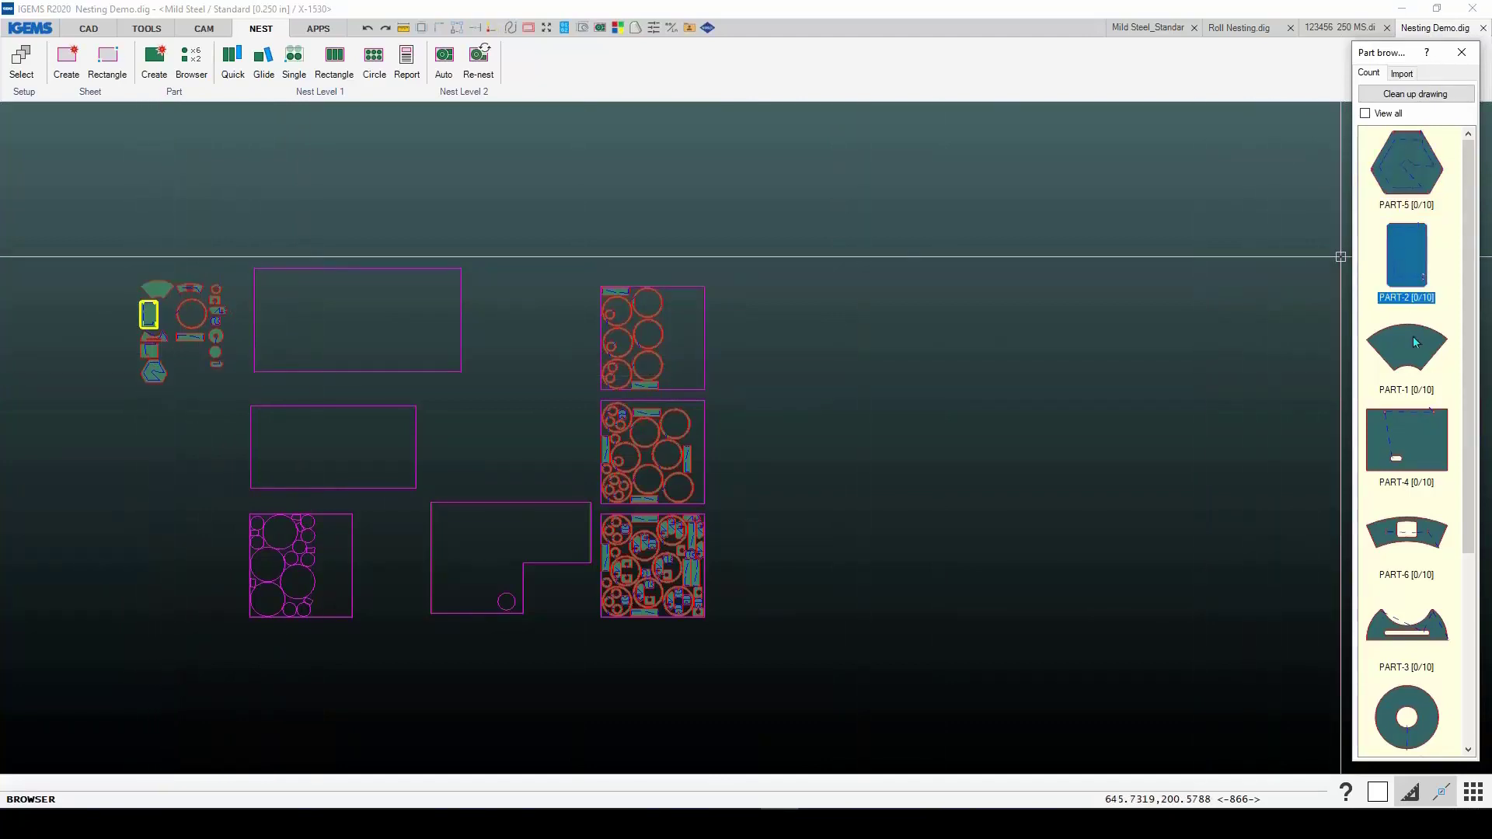
left_click(1418, 427)
left_click(1416, 531)
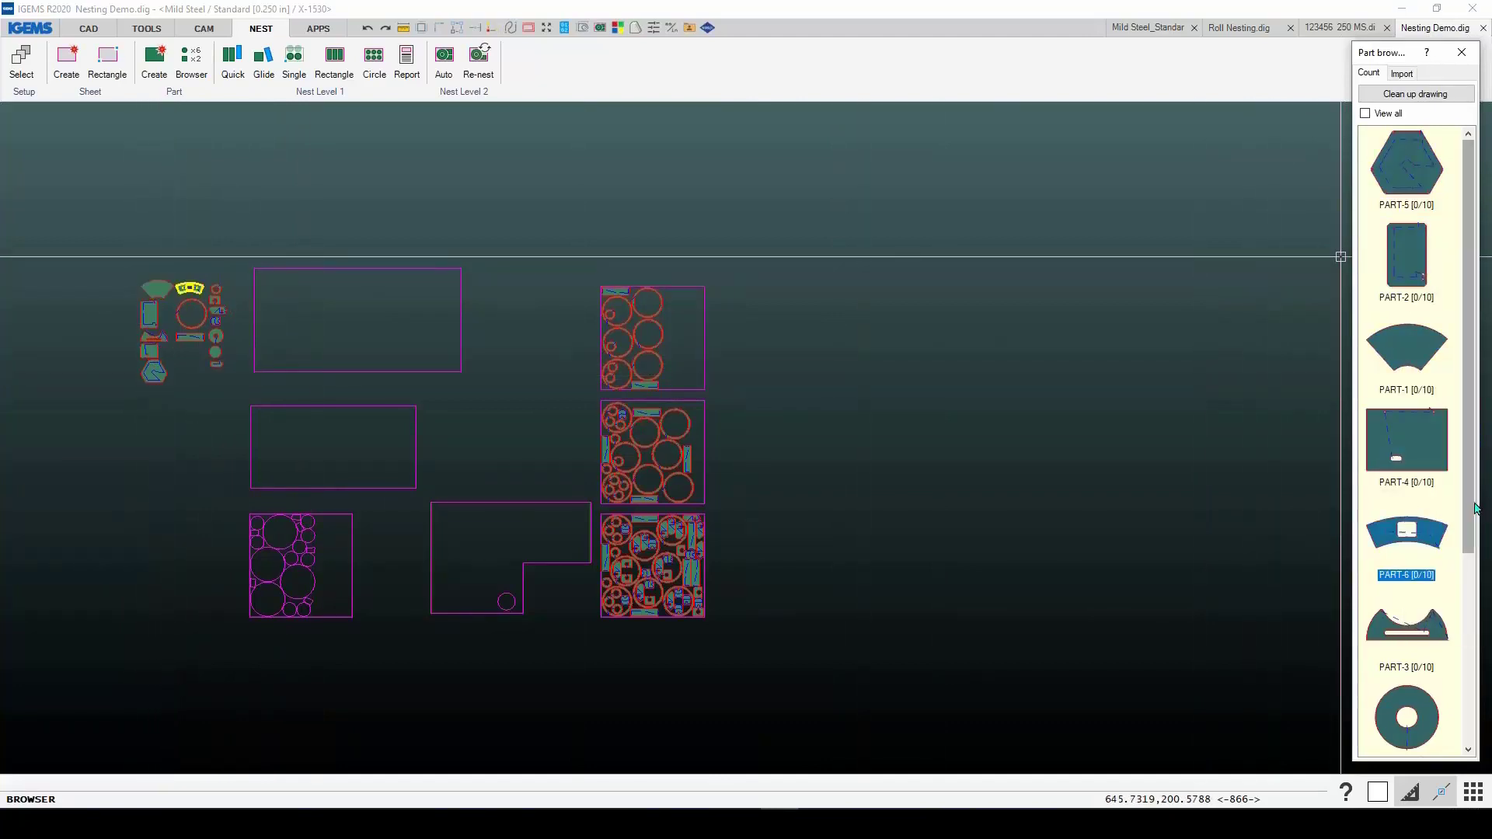
left_click_drag(1470, 513, 1476, 710)
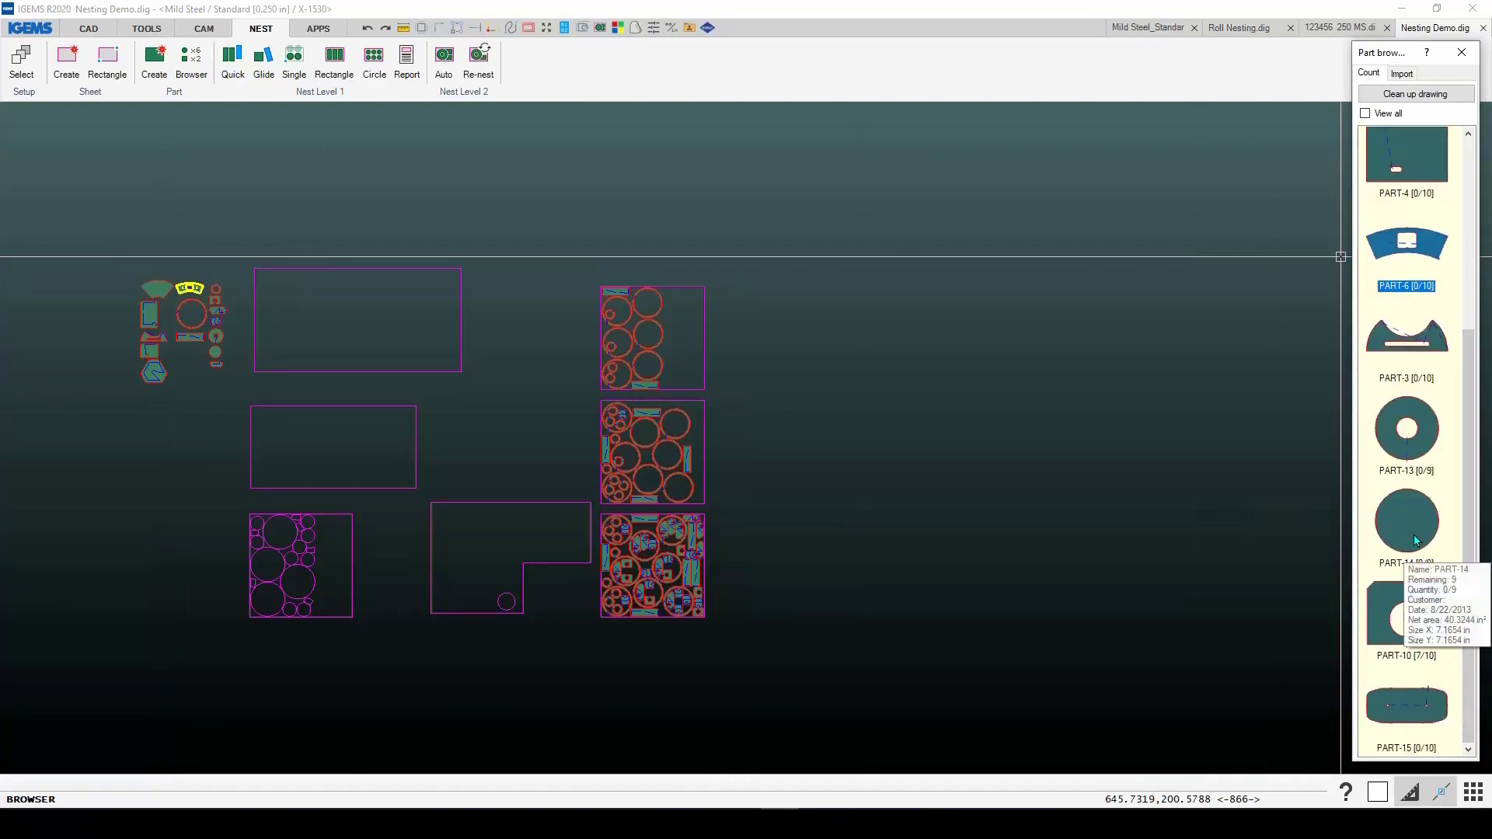
left_click(1394, 644)
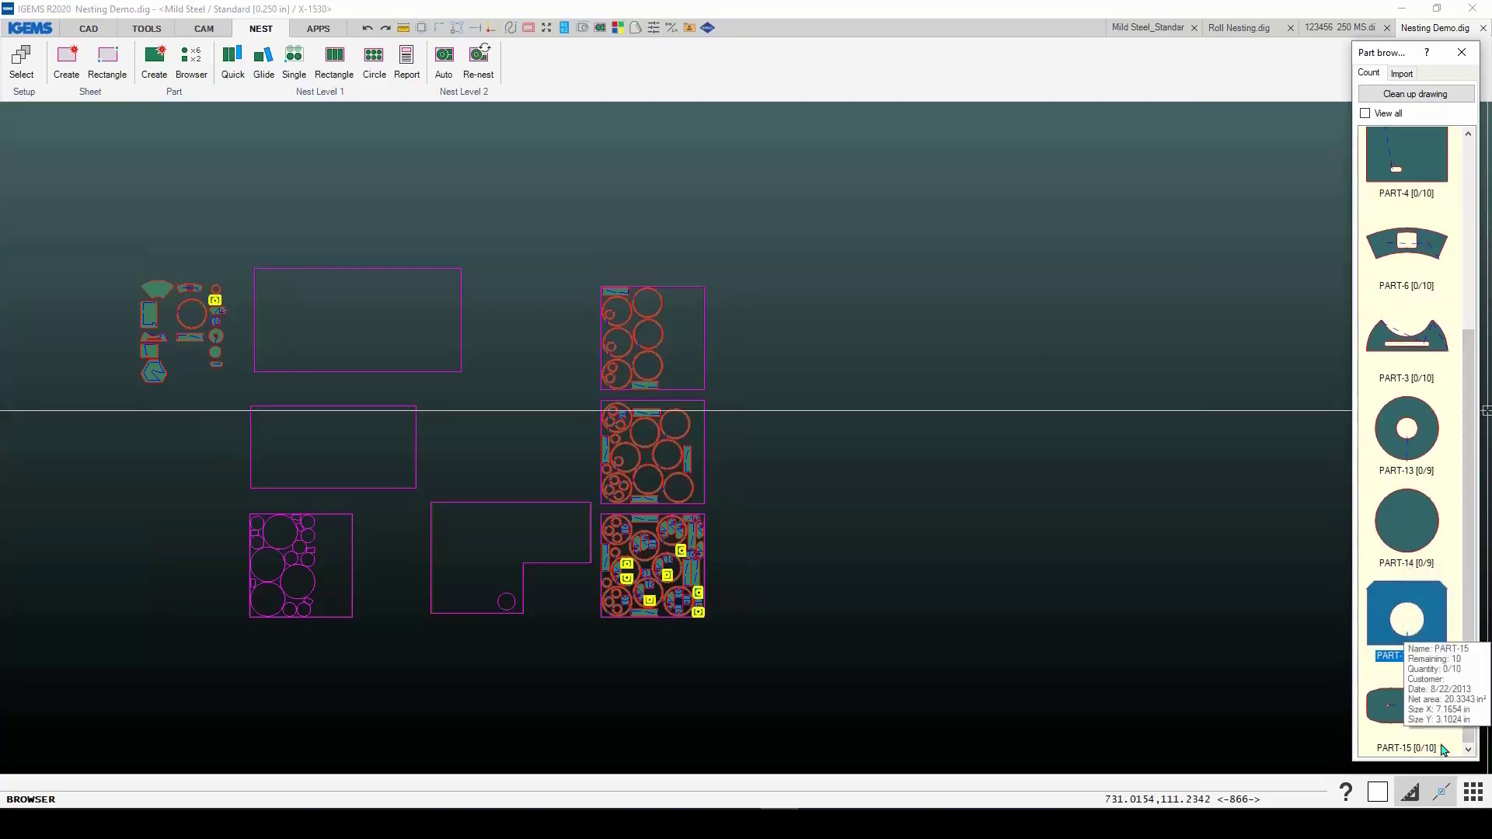
Step: View all parts in the browser, highlight PART-8, PART-11, PART-10 and PART-14 in the drawing, and return to the unfinished parts only
left_click(1365, 114)
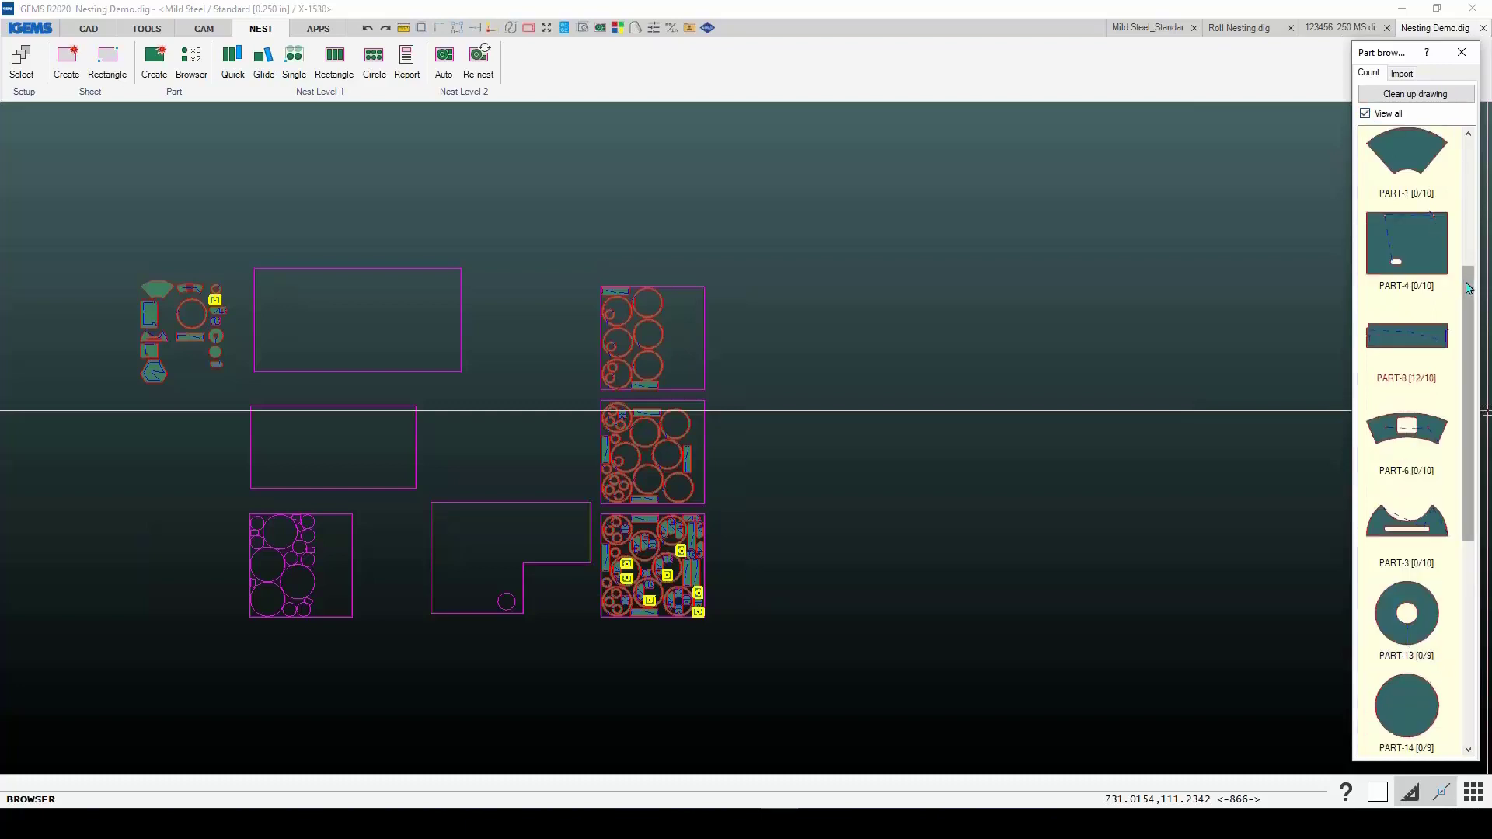
mouse_move(1466, 283)
left_mouse_down()
mouse_move(1468, 154)
mouse_move(1485, 301)
left_mouse_up()
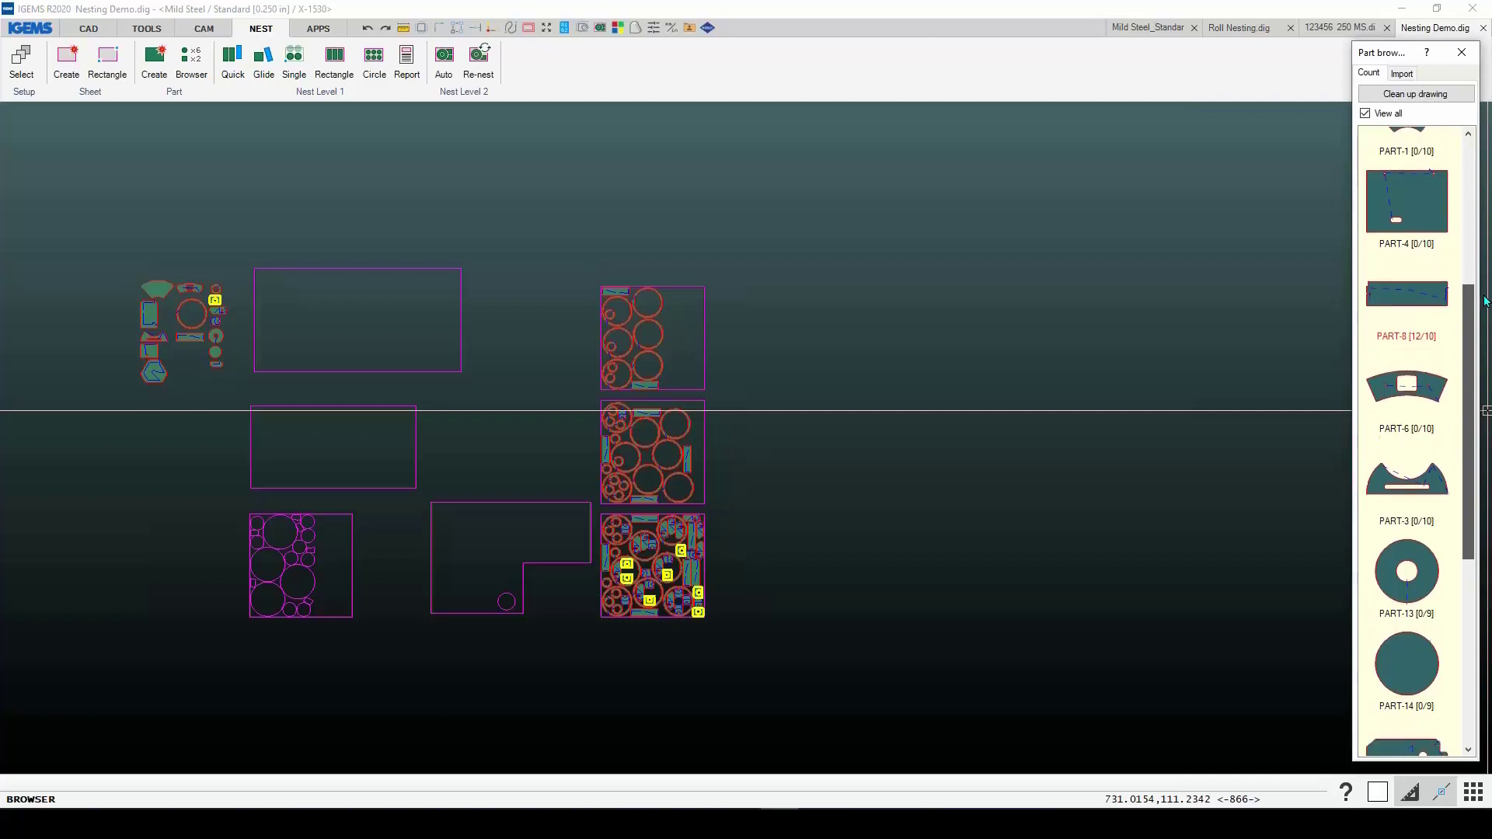
left_click(1403, 303)
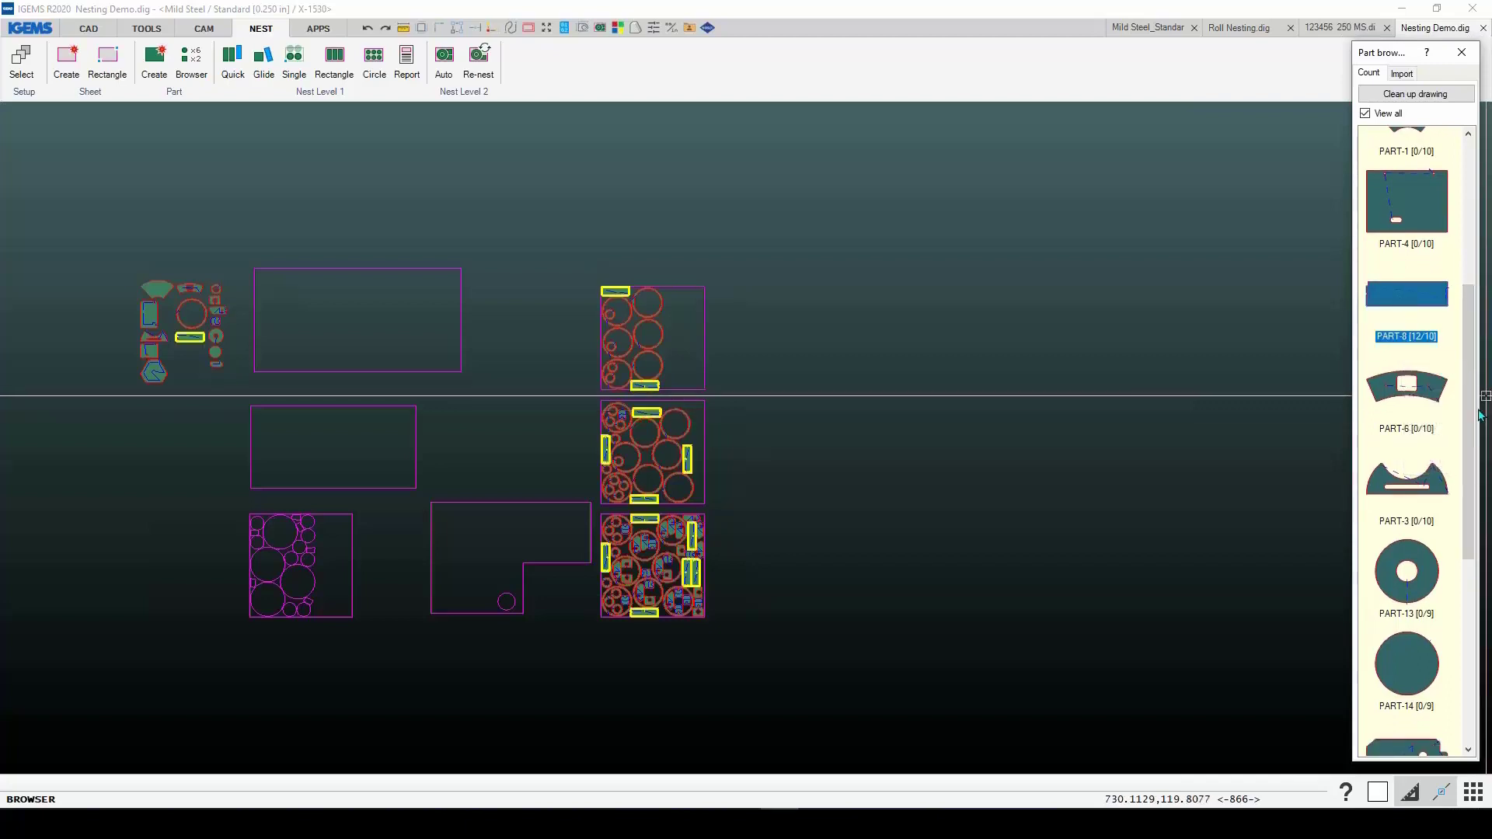
left_click_drag(1476, 418, 1479, 542)
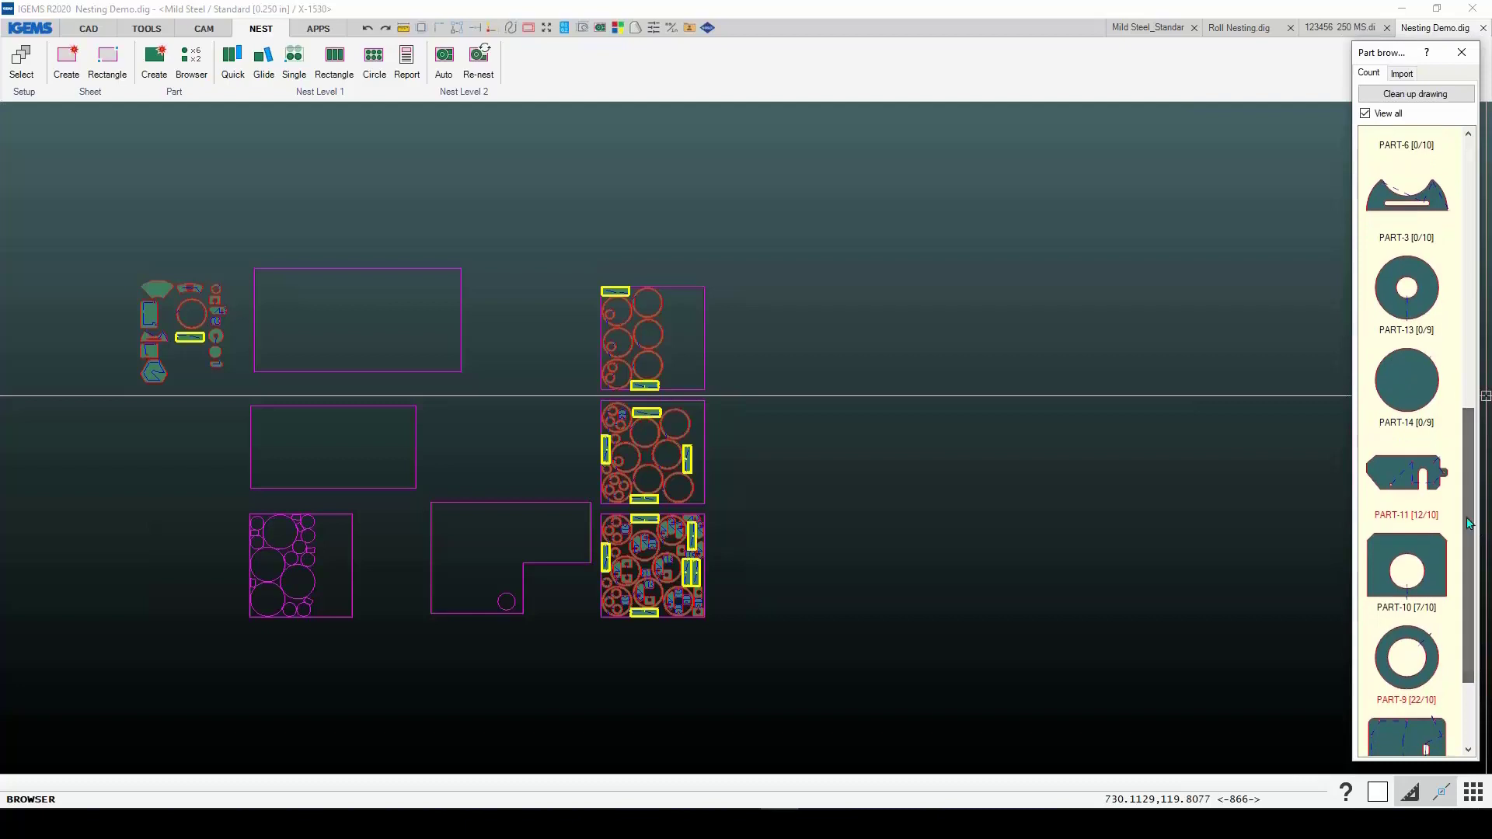
left_click(1434, 522)
mouse_move(1430, 525)
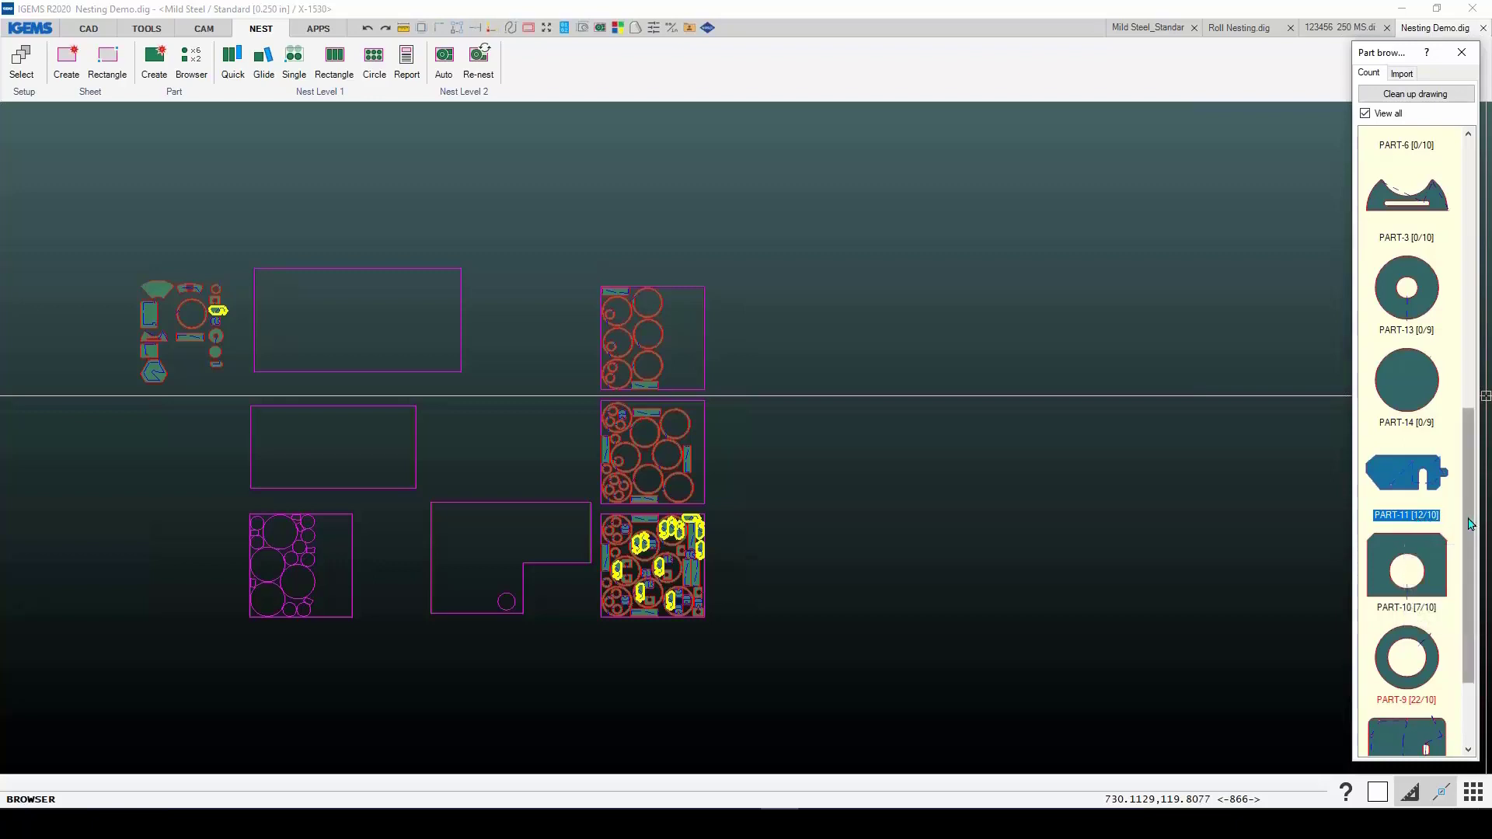
left_click_drag(1470, 524, 1470, 552)
left_click(1415, 610)
left_click(1406, 319)
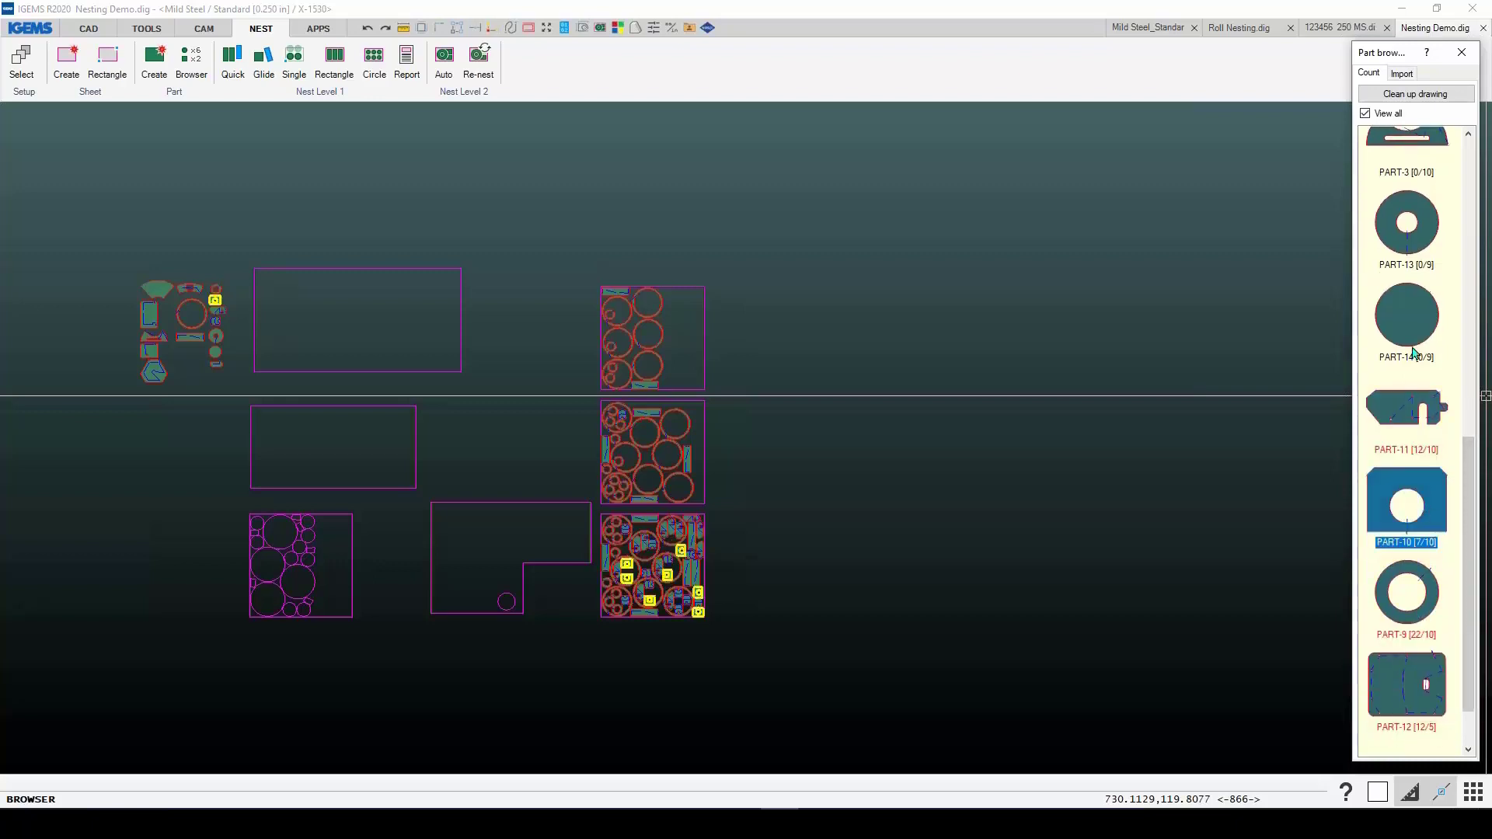
left_click(1367, 114)
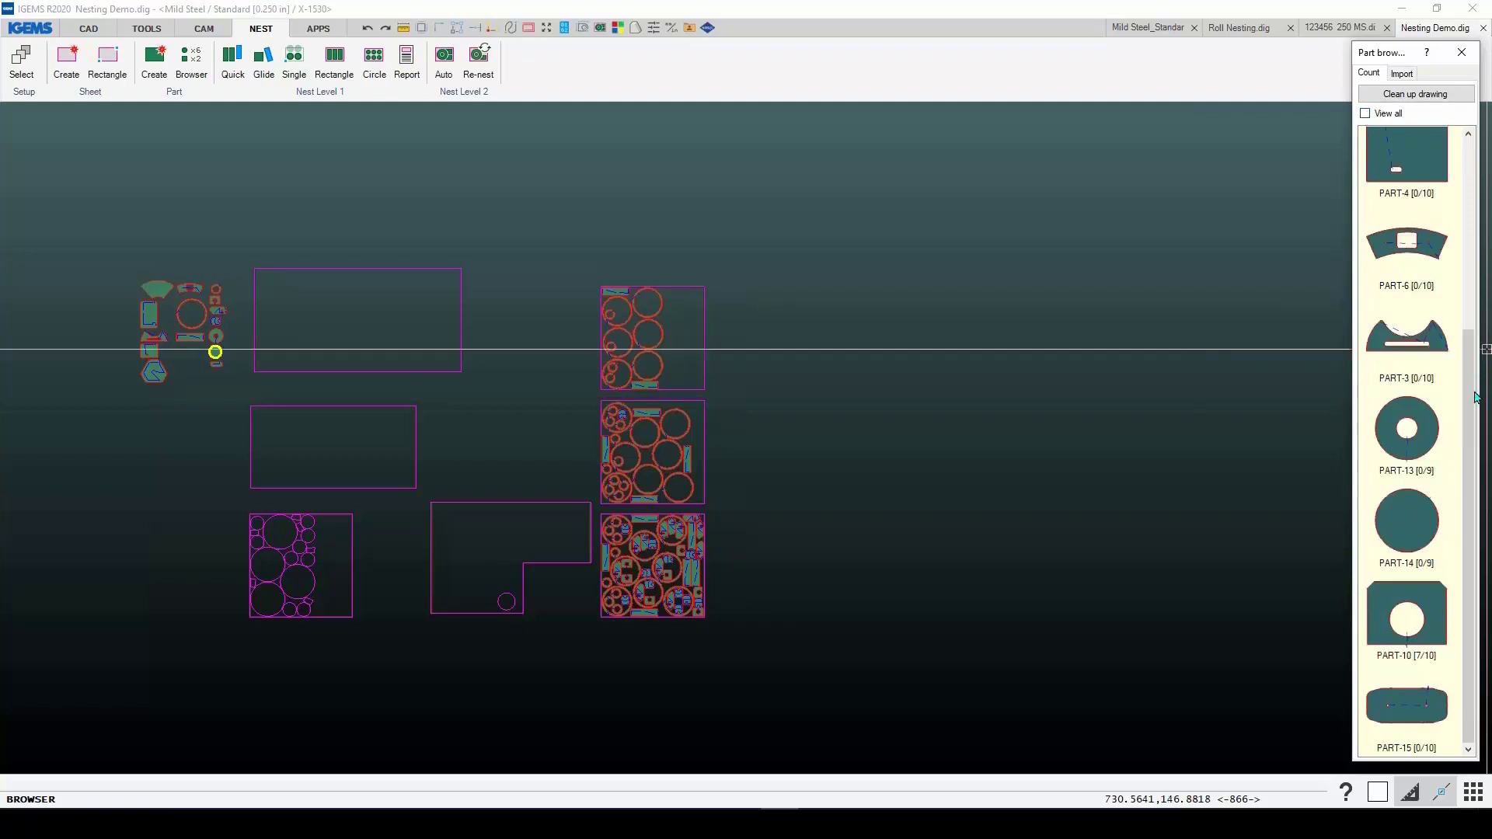
left_click_drag(1476, 398, 1475, 209)
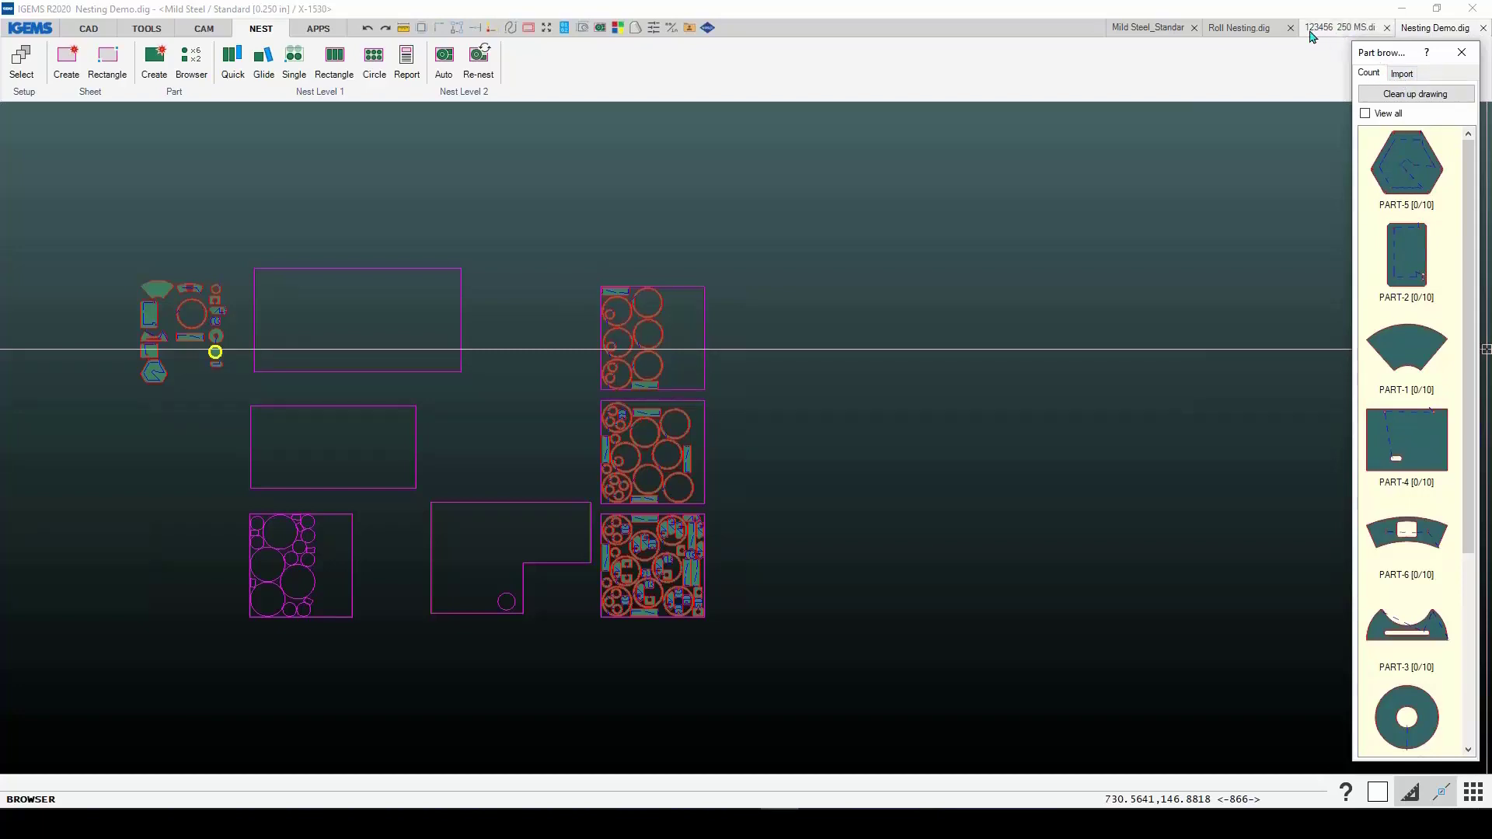
Step: Import Part-4641 from the part browser into the drawing beside the existing parts, without nesting a copy on a sheet
left_click(1402, 74)
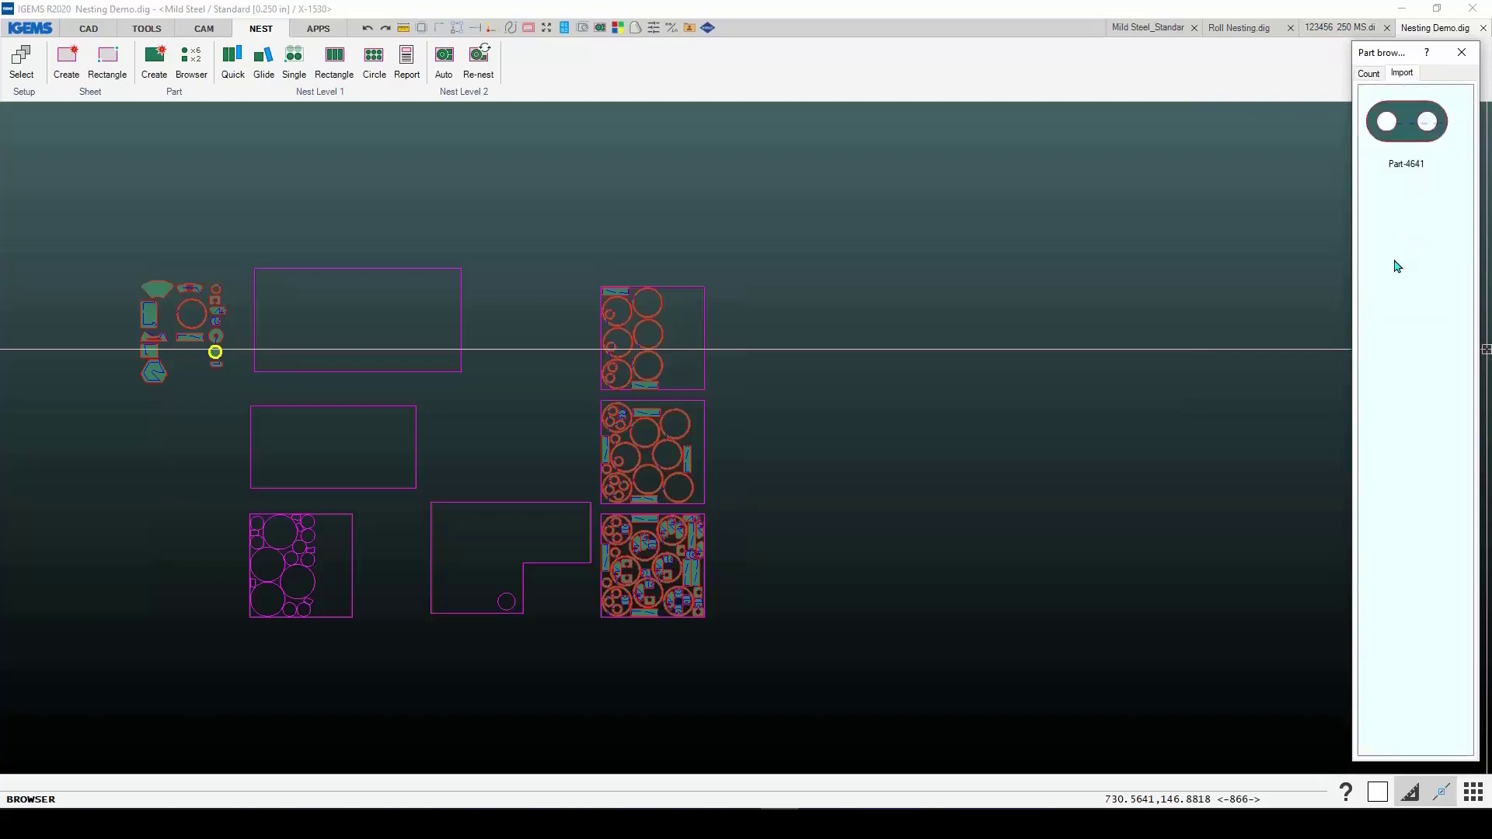
mouse_move(1428, 143)
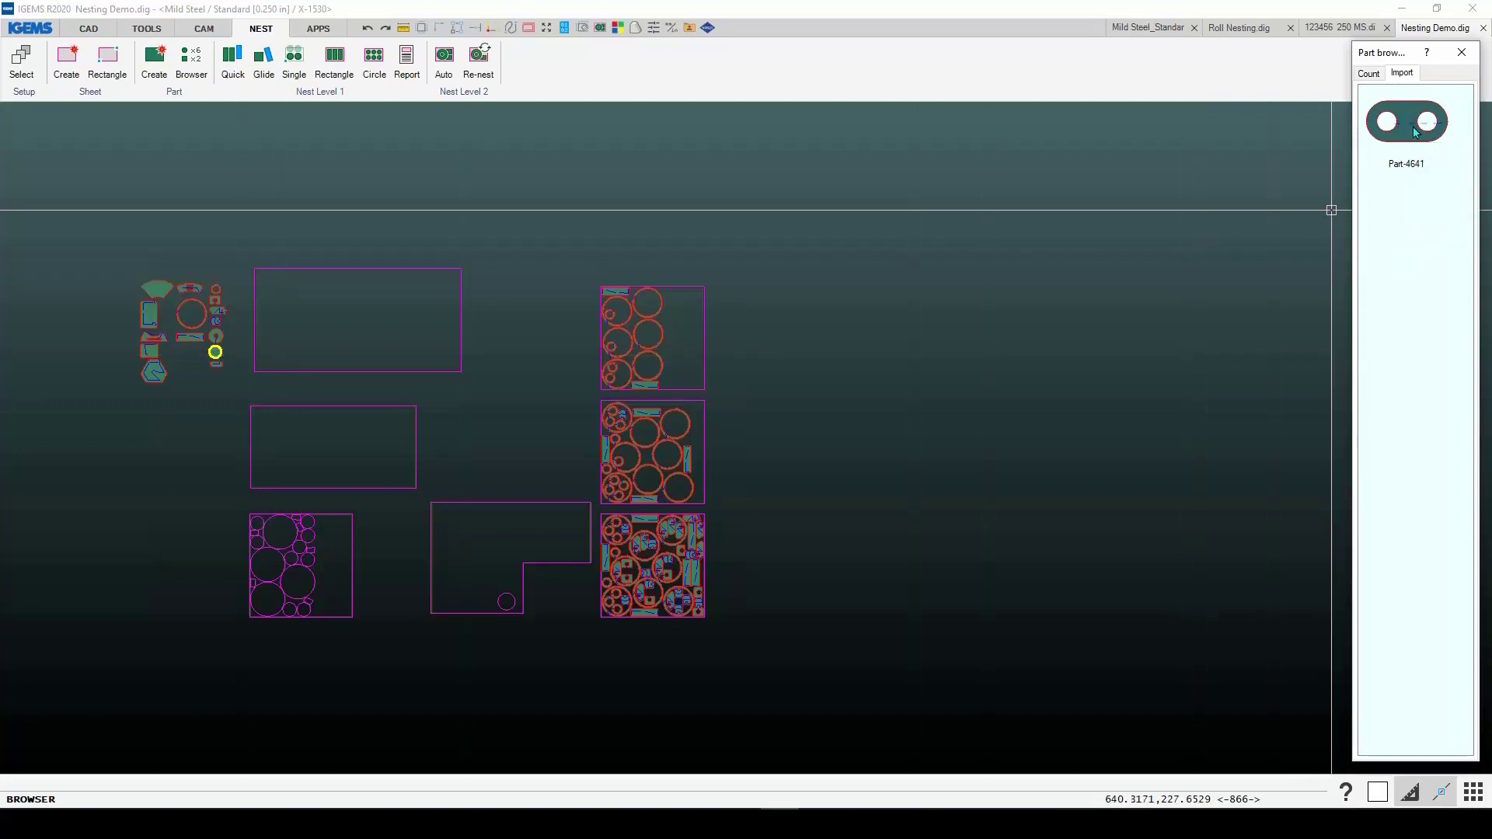
left_click(1405, 126)
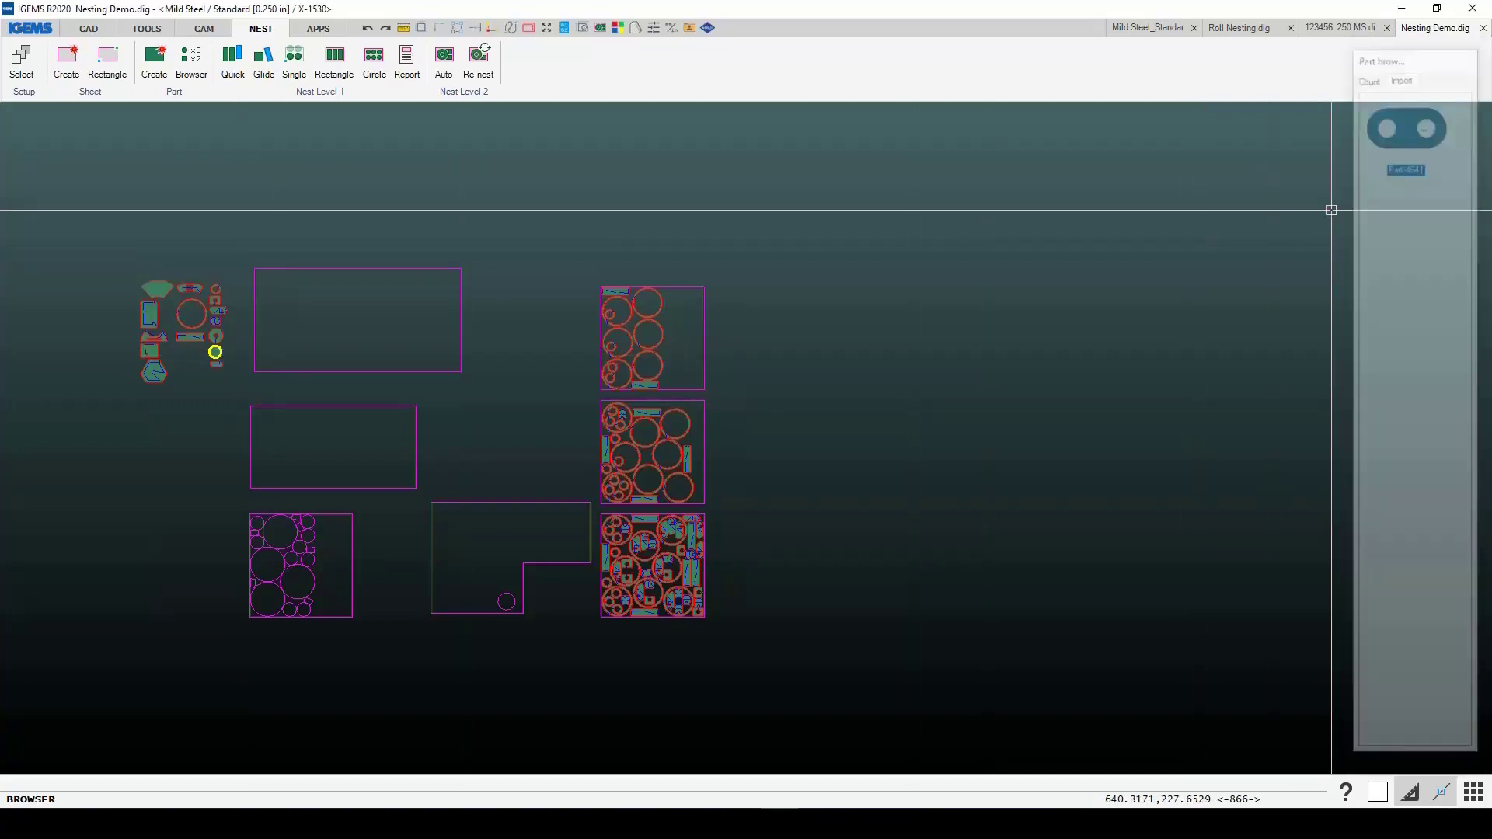
scroll(238, 393, "up", 2)
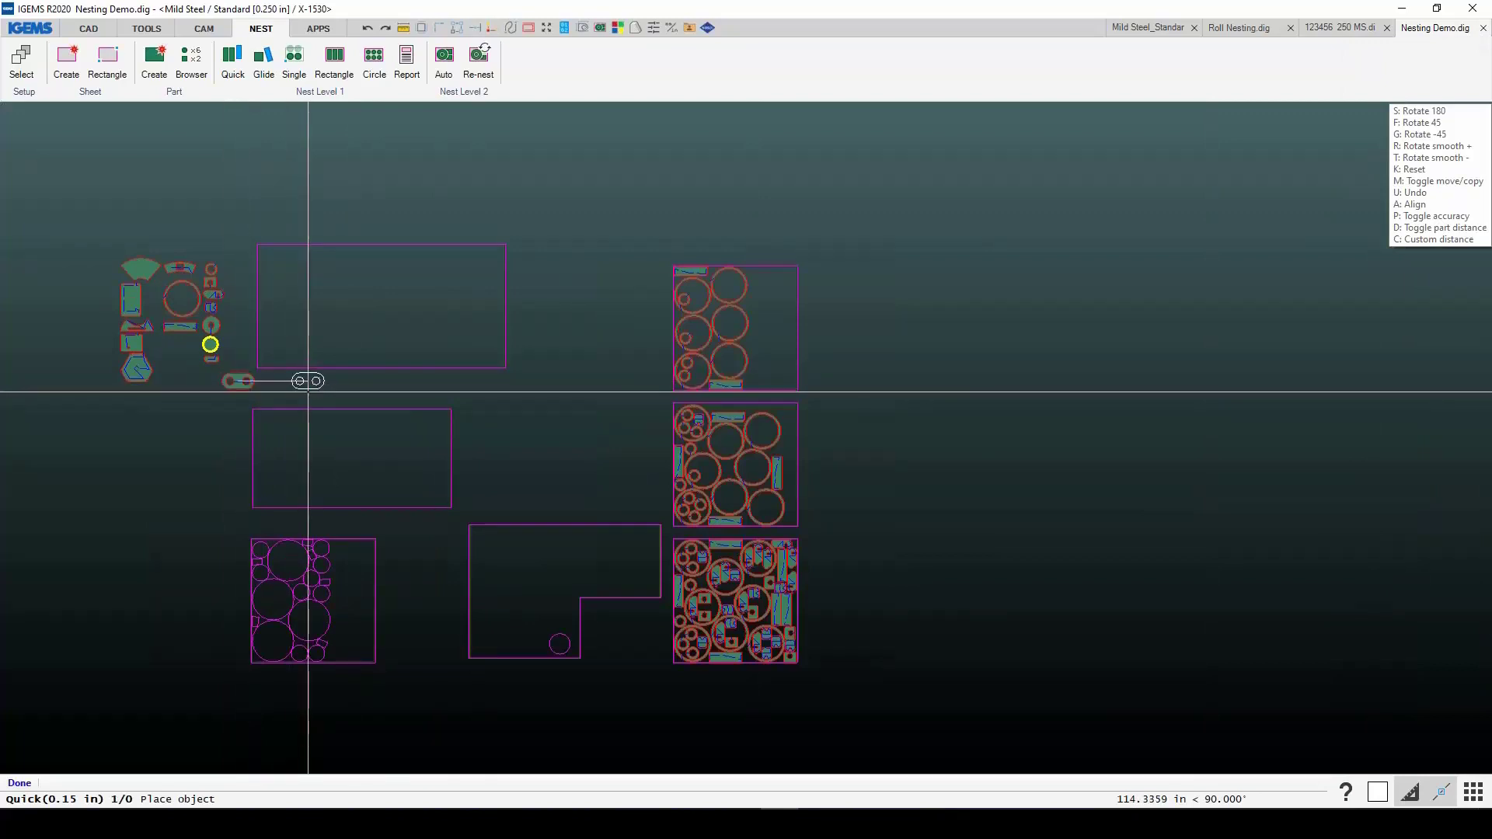
key("Escape")
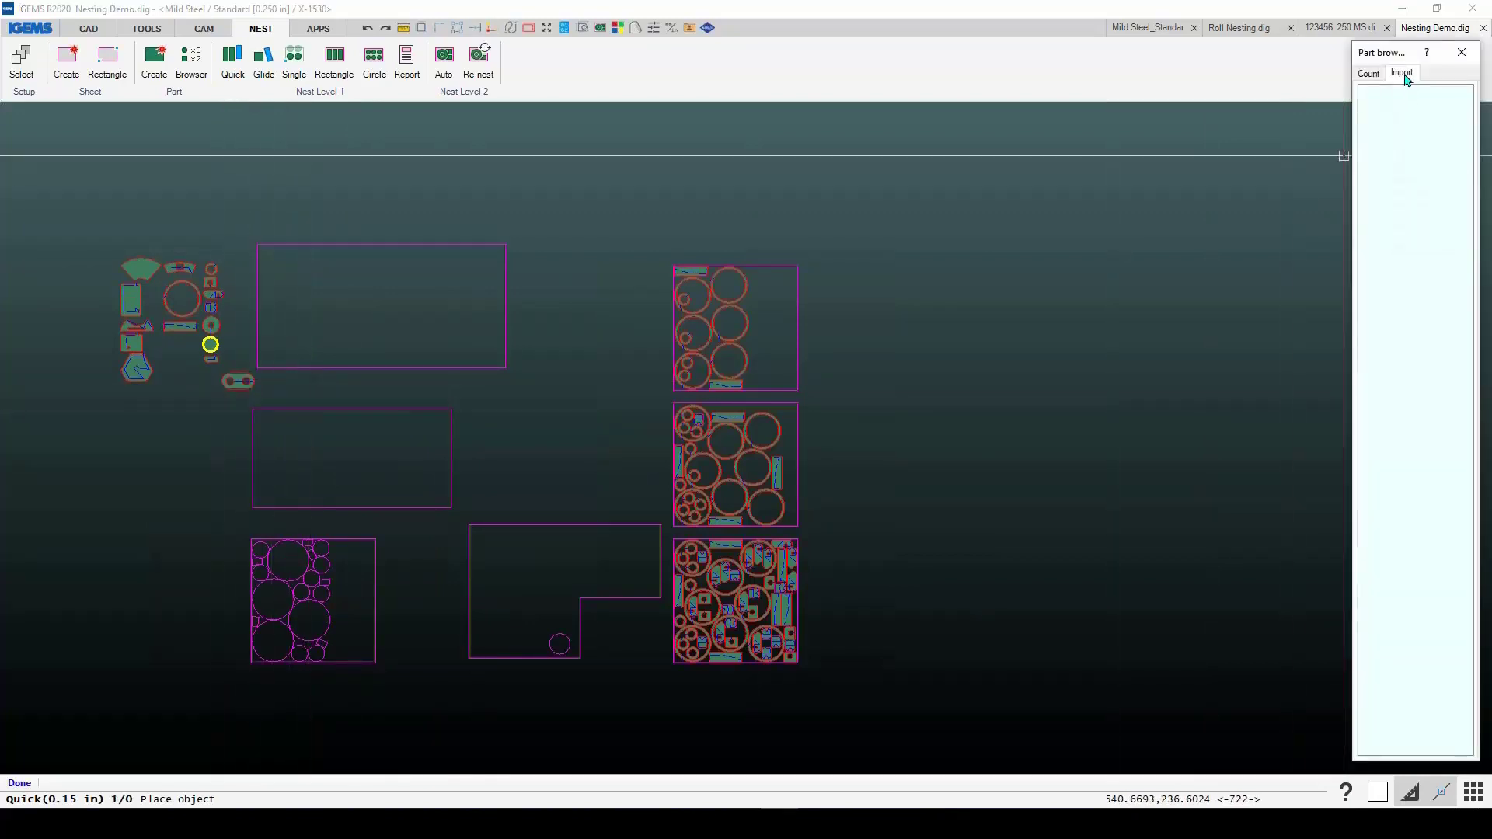
Step: Clean up the drawing by removing the fully nested original parts, and close the part browser
left_click(1369, 75)
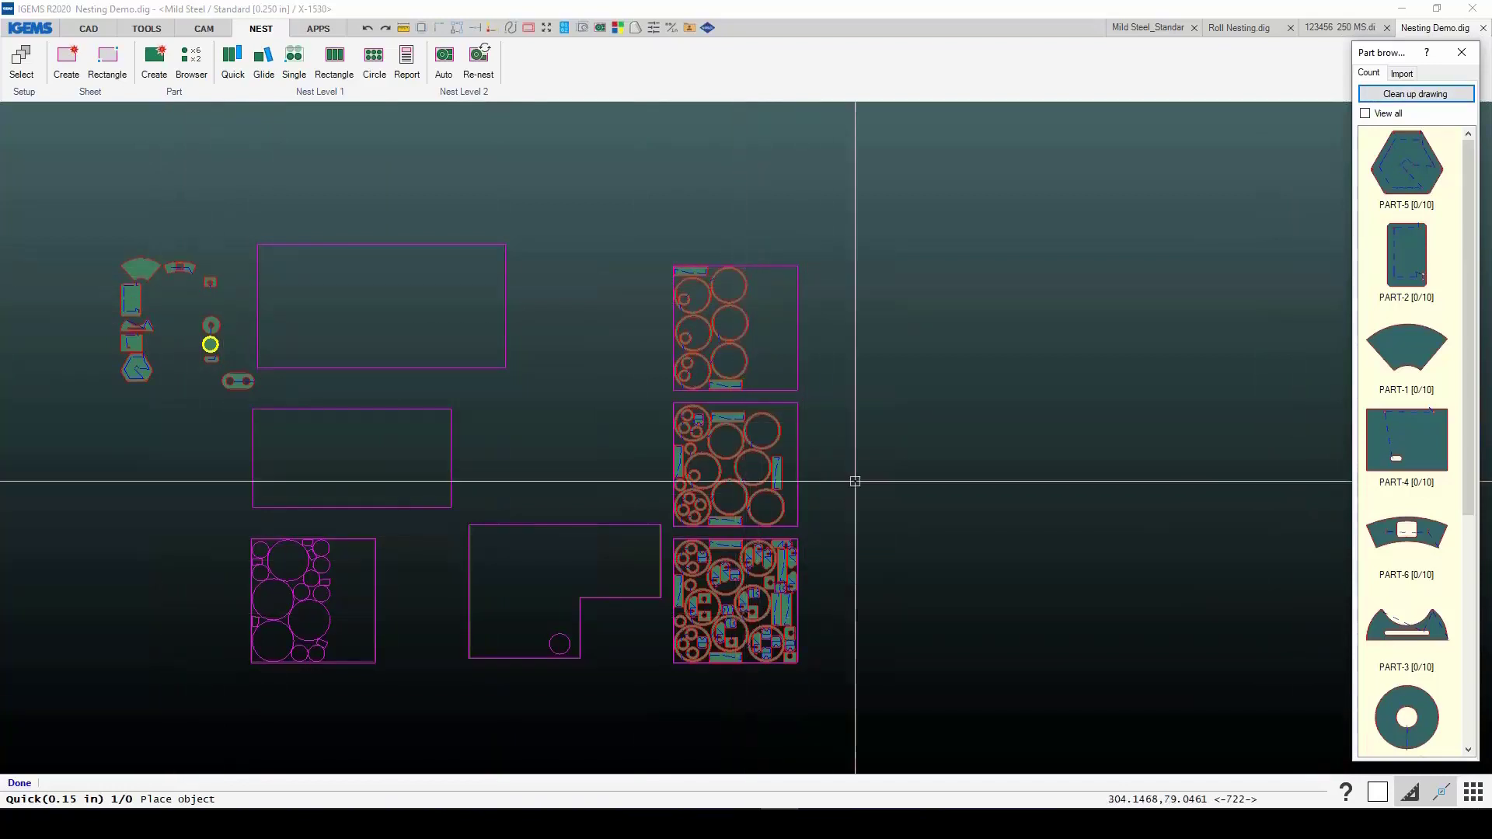
scroll(1130, 293, "down", 2)
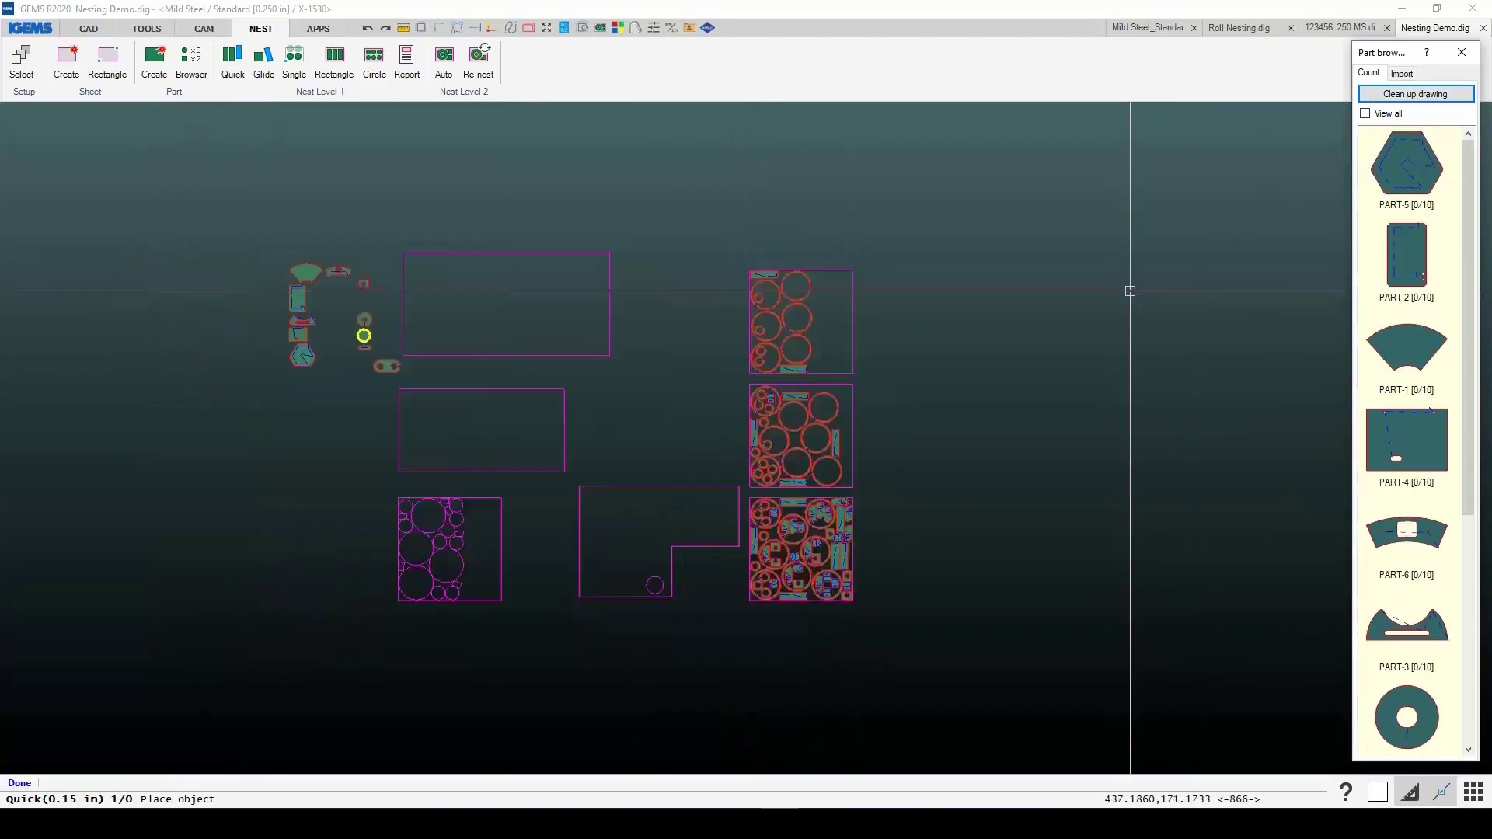
left_click(1461, 53)
middle_click_drag(663, 274, 532, 301)
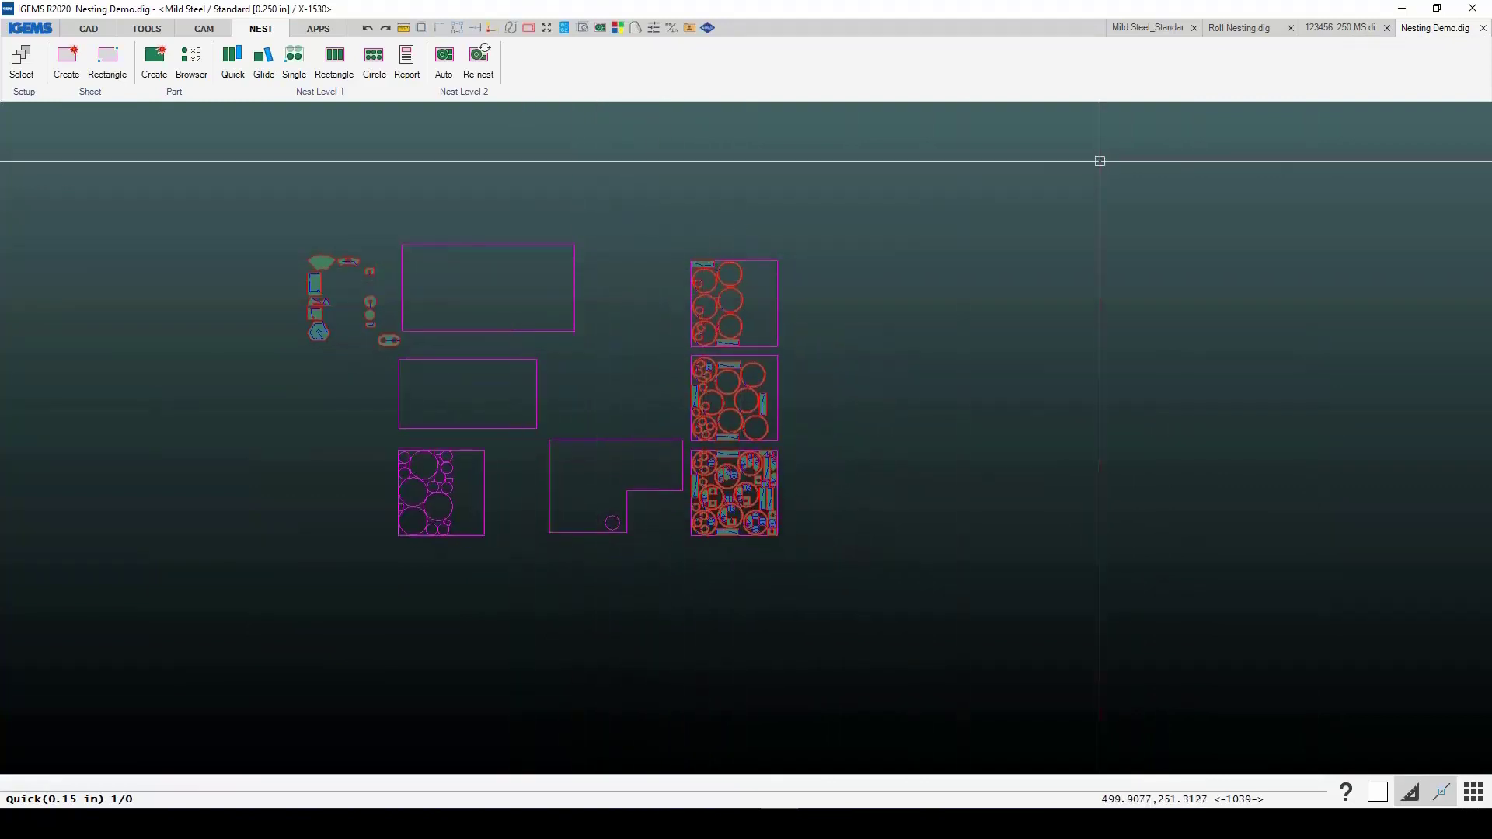
Step: Switch to the Roll Nesting.dig drawing and select all the foam parts and the single separate sheet for automatic nesting
left_click(1240, 29)
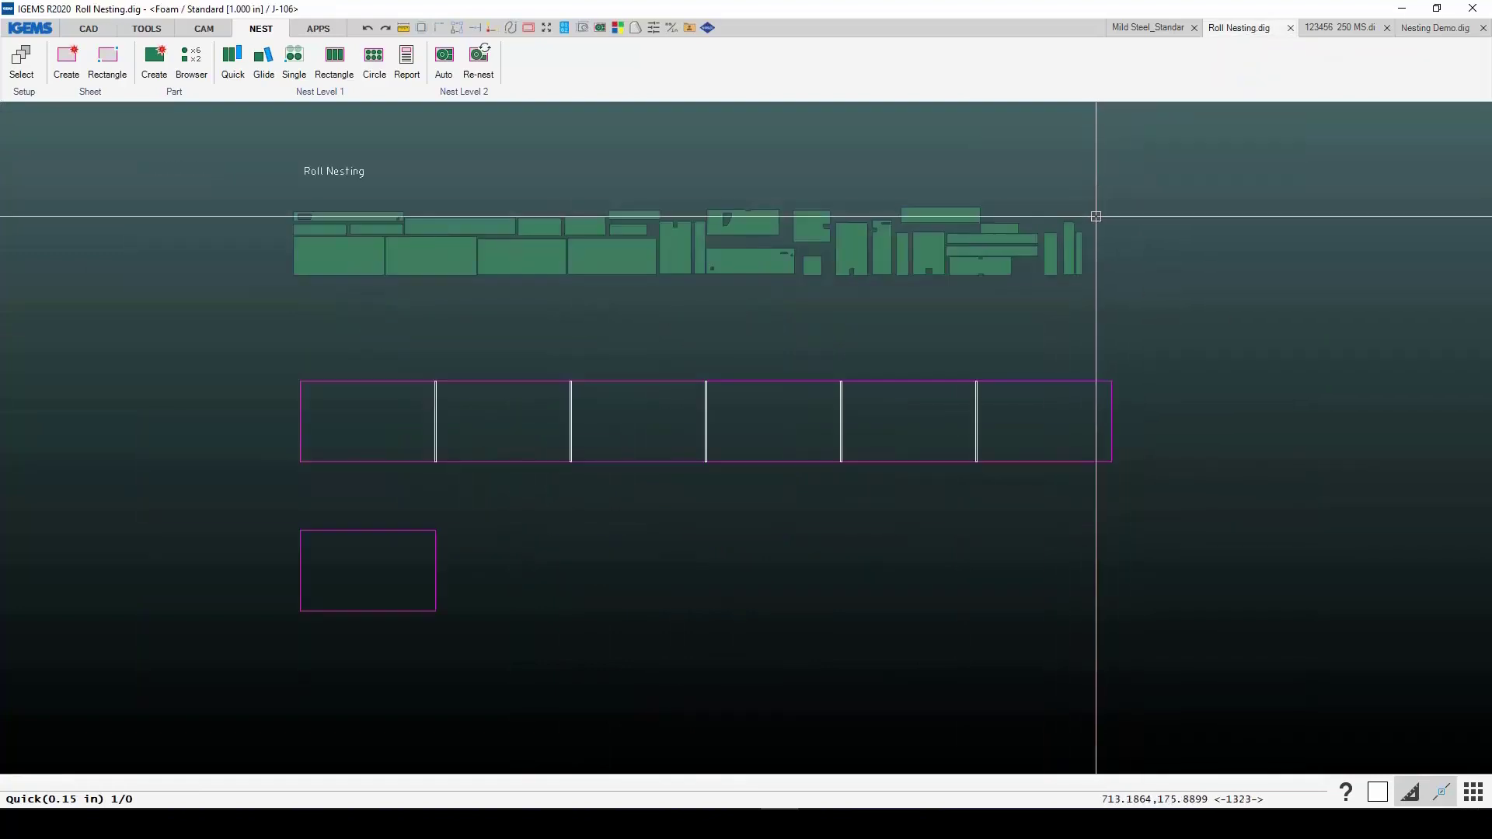
middle_click_drag(1095, 216, 957, 287)
mouse_move(599, 347)
middle_mouse_down()
mouse_move(633, 336)
mouse_move(660, 358)
middle_mouse_up()
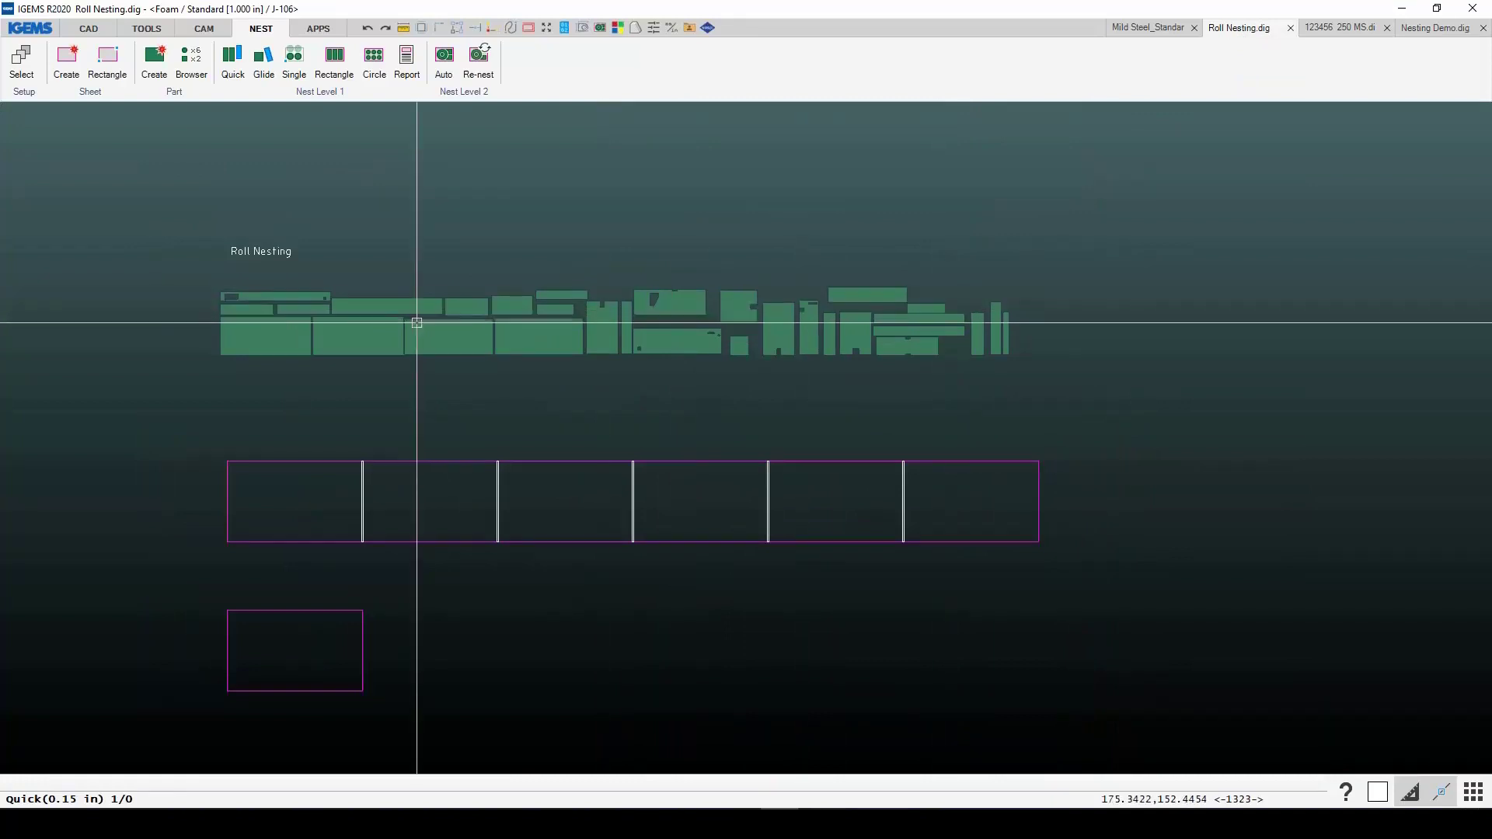
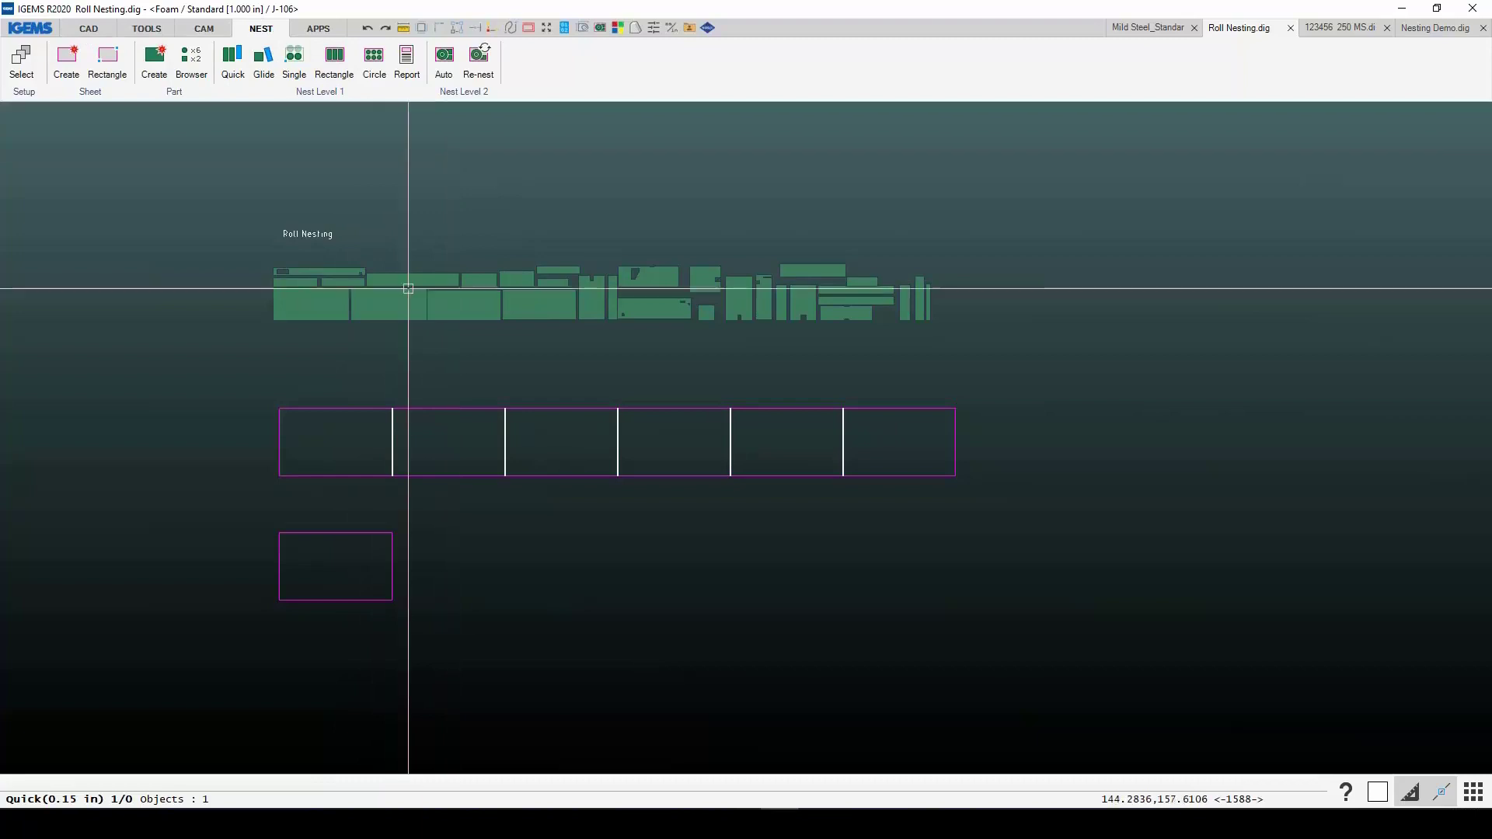
middle_click_drag(523, 353, 467, 376)
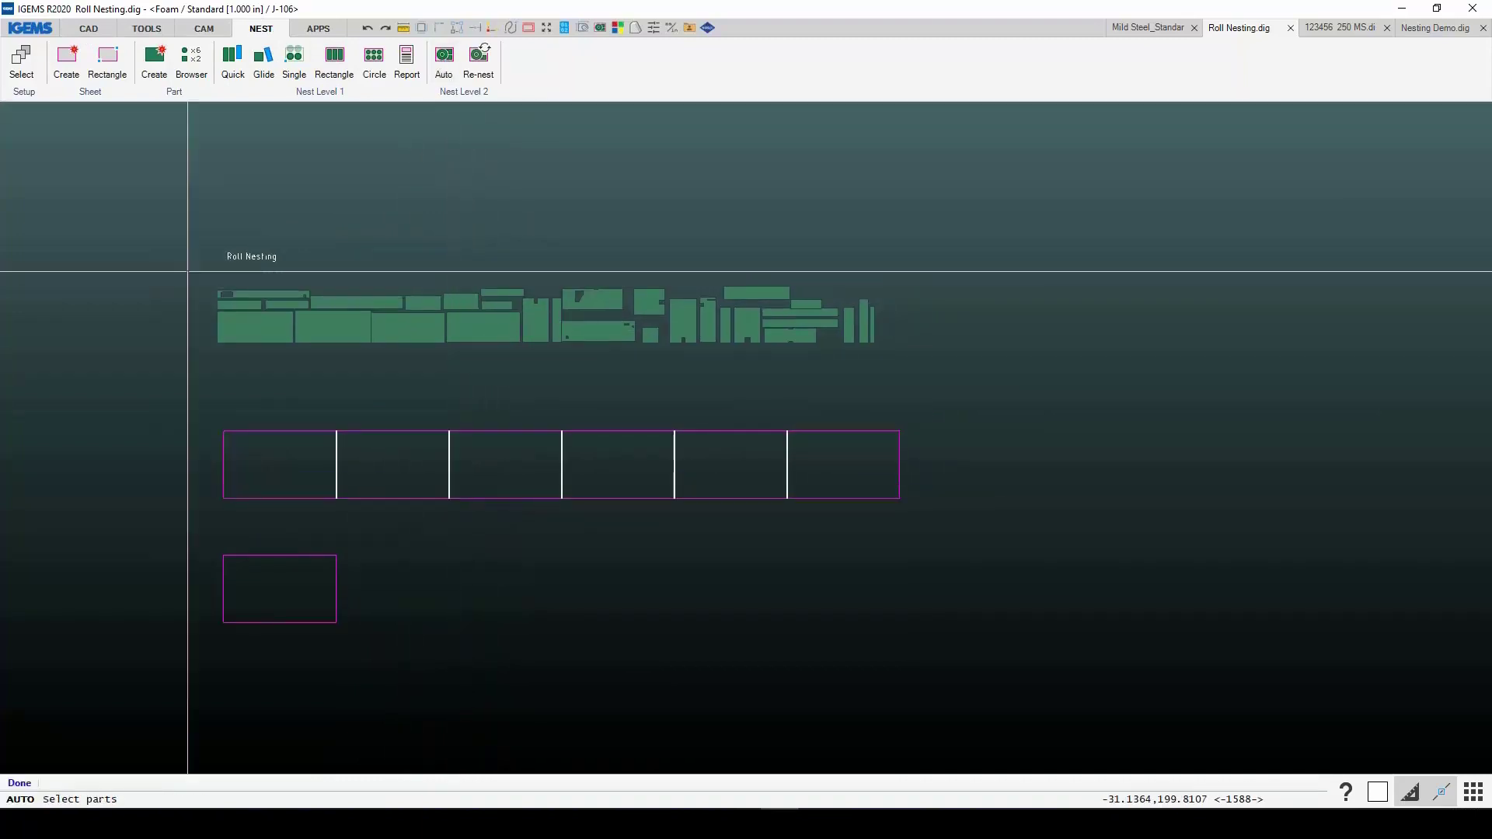
left_click_drag(205, 272, 976, 366)
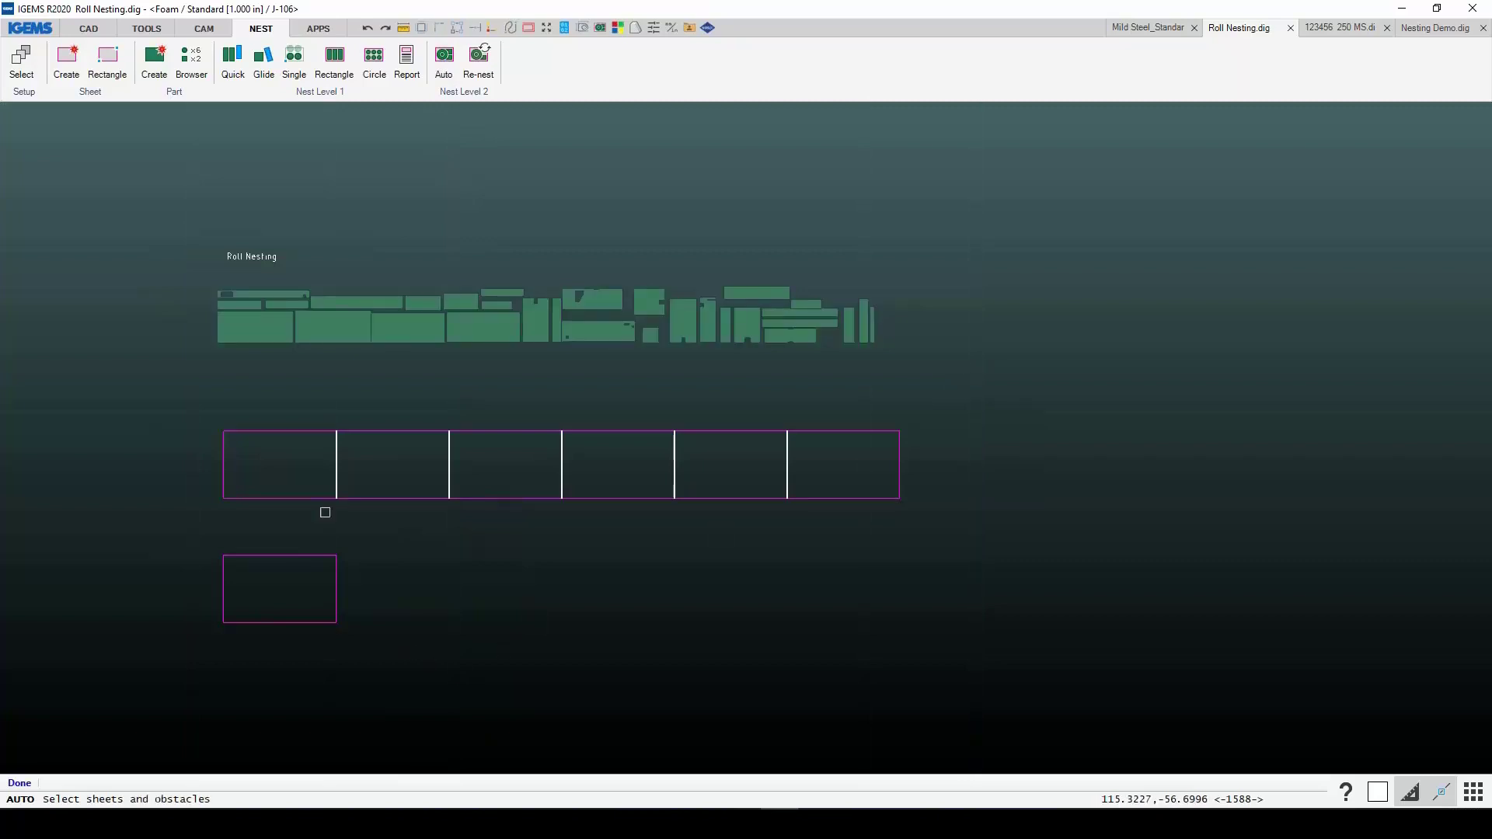
left_click_drag(364, 548, 309, 589)
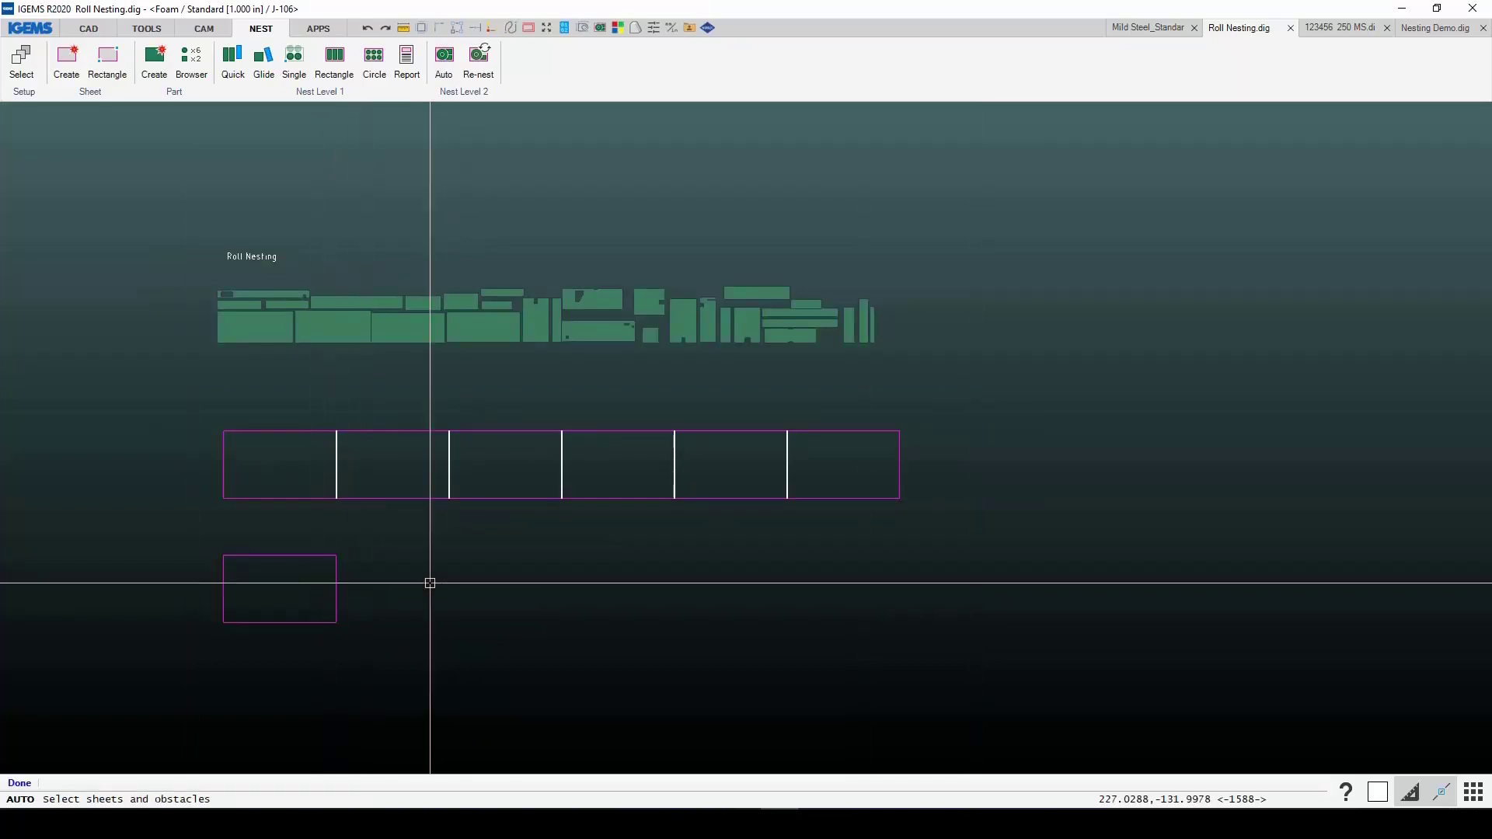
Step: Set the sheet quantity to 10, use the J-106 nest settings with common cutline at tool diameter, and run the nest
left_click(235, 211)
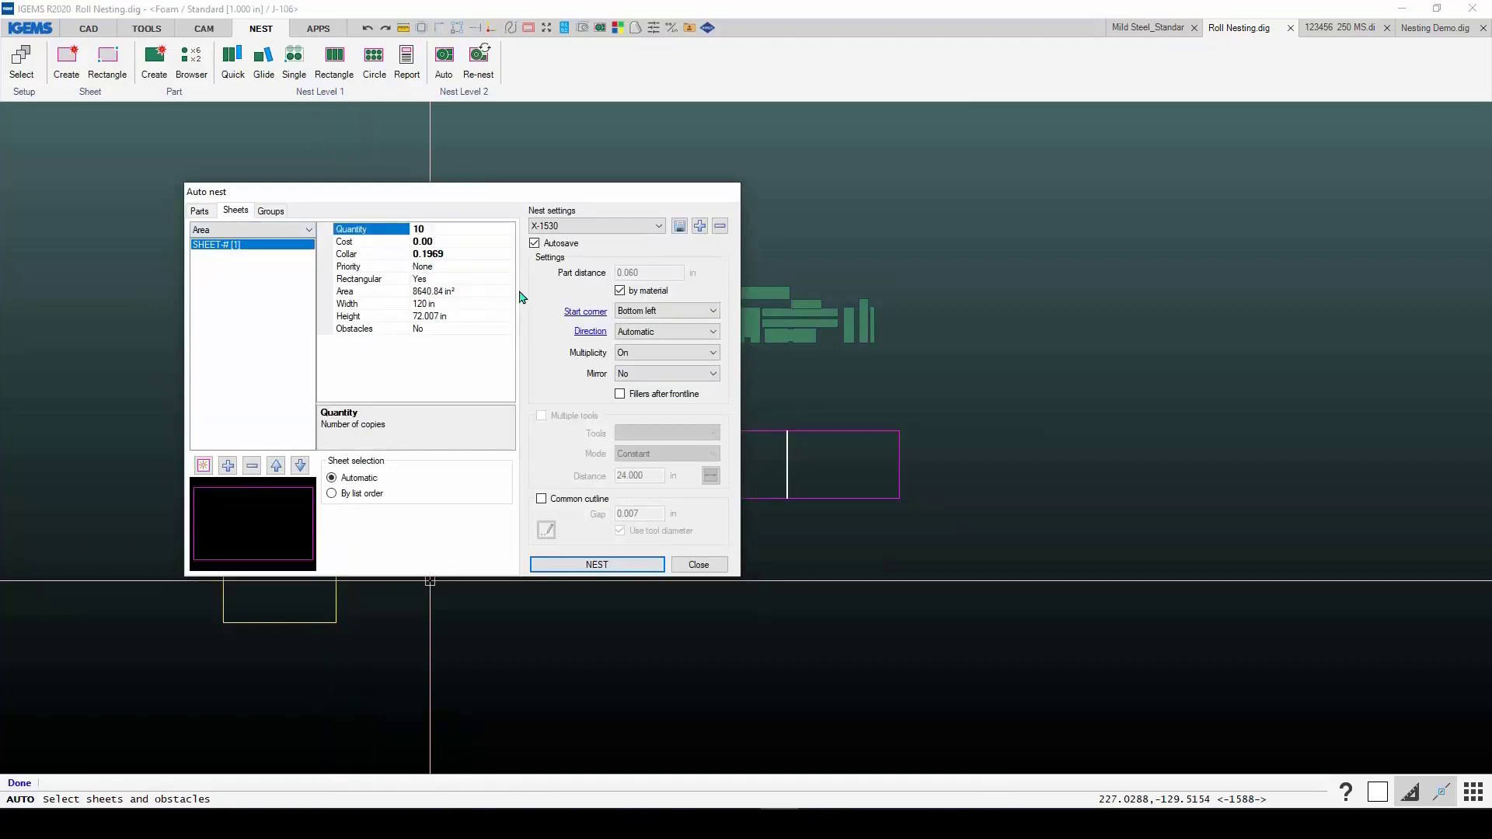
left_click(589, 227)
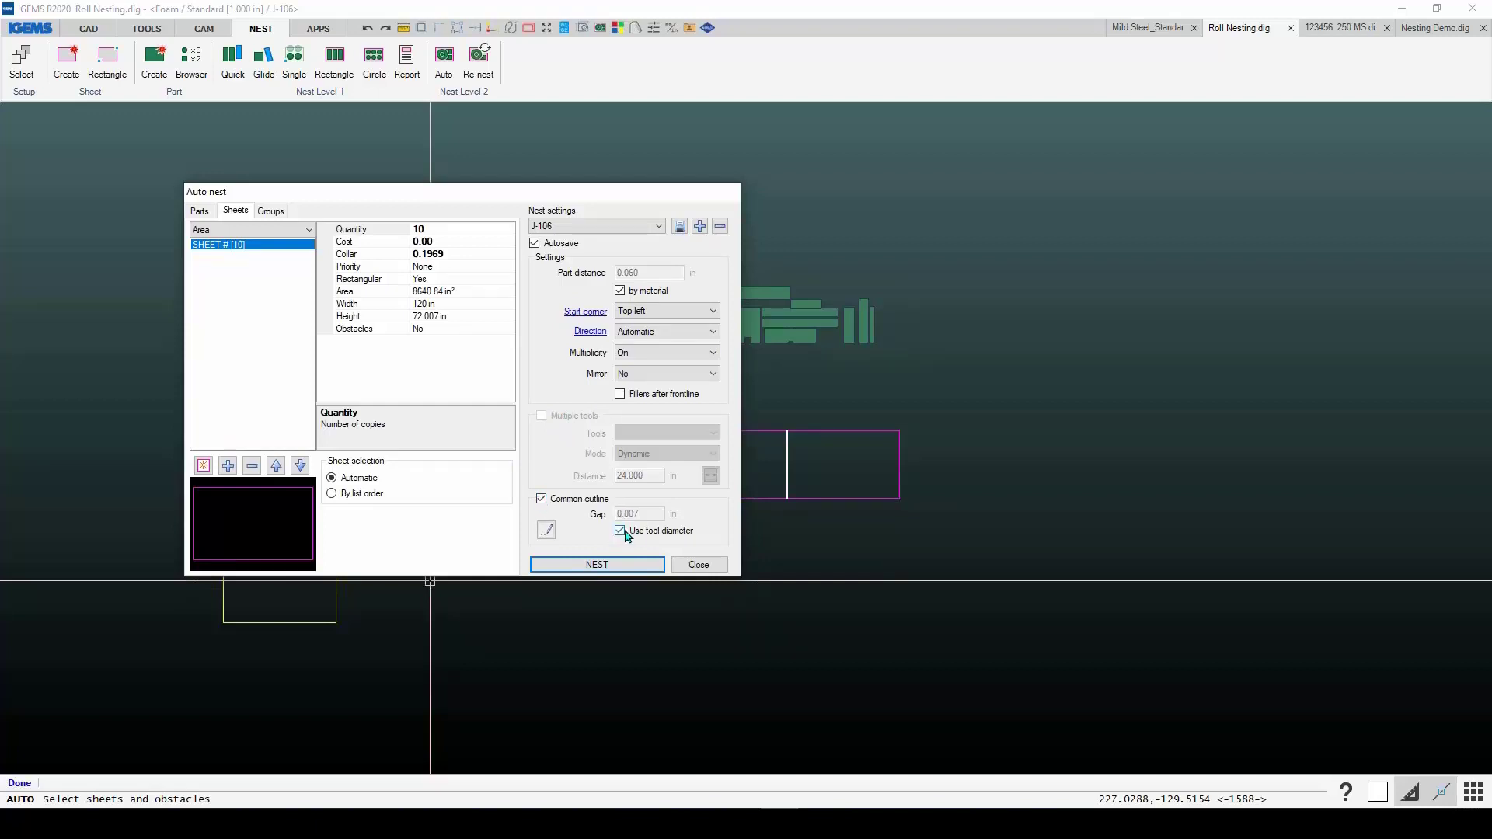
left_click(595, 565)
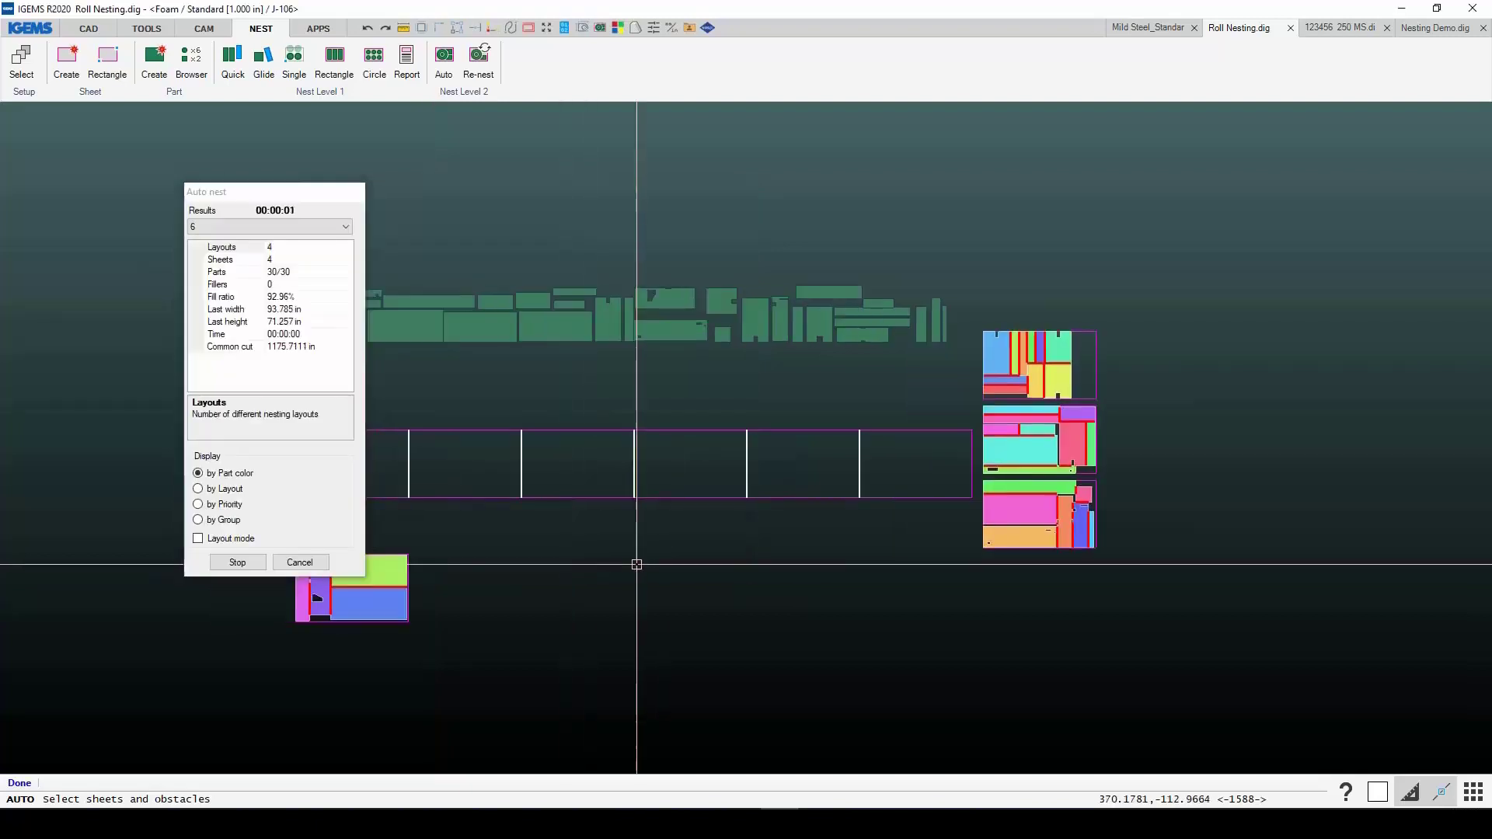
Step: Show the running nest in layout mode, inspect the common cuts on the sheets, and stop it to accept the result
middle_click_drag(637, 564, 418, 588)
middle_click_drag(464, 535, 389, 572)
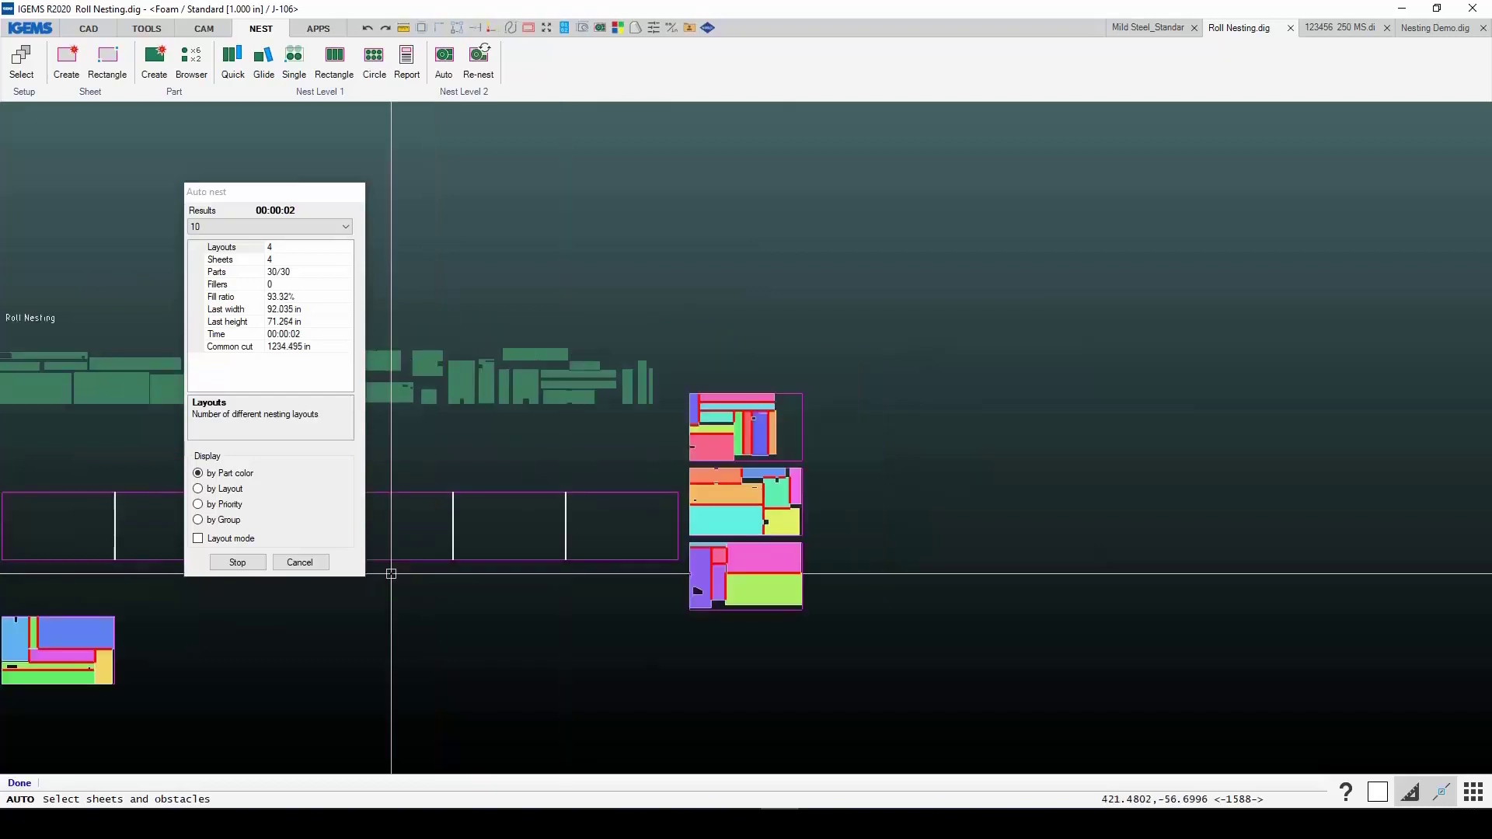
left_click(227, 540)
scroll(652, 579, "up", 8)
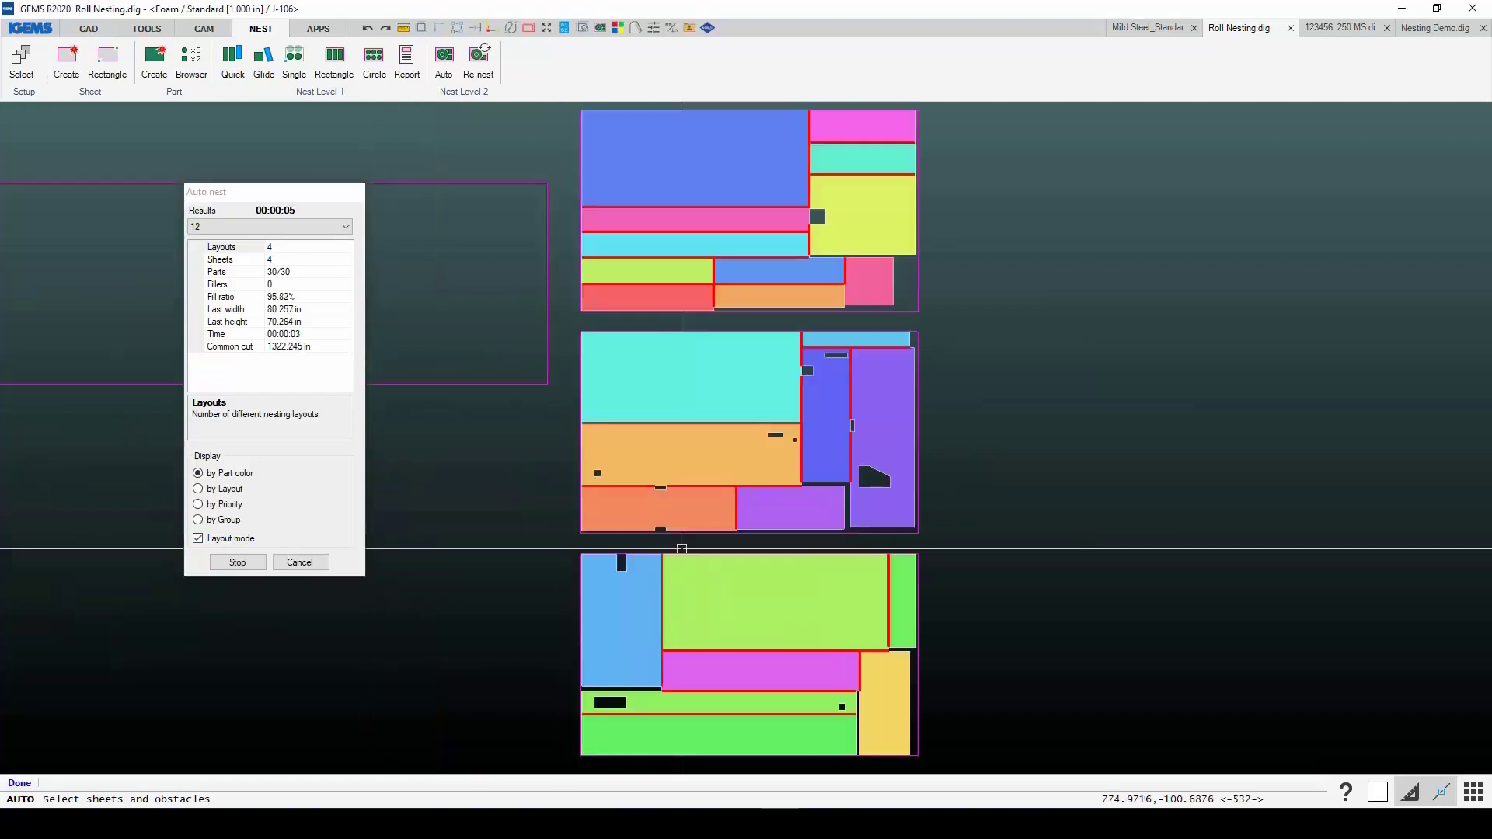
scroll(649, 392, "down", 5)
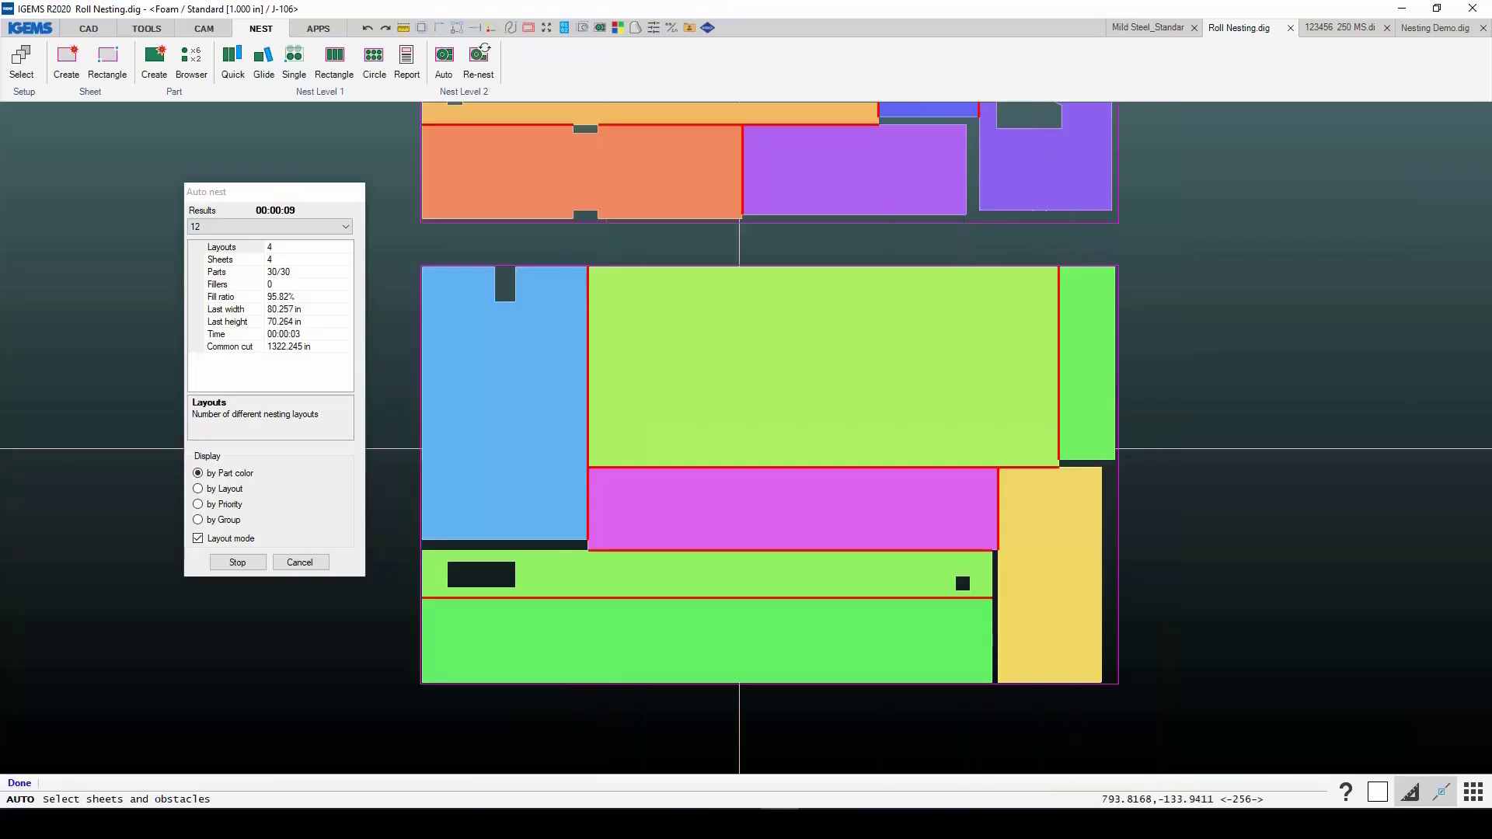
scroll(739, 448, "down", 3)
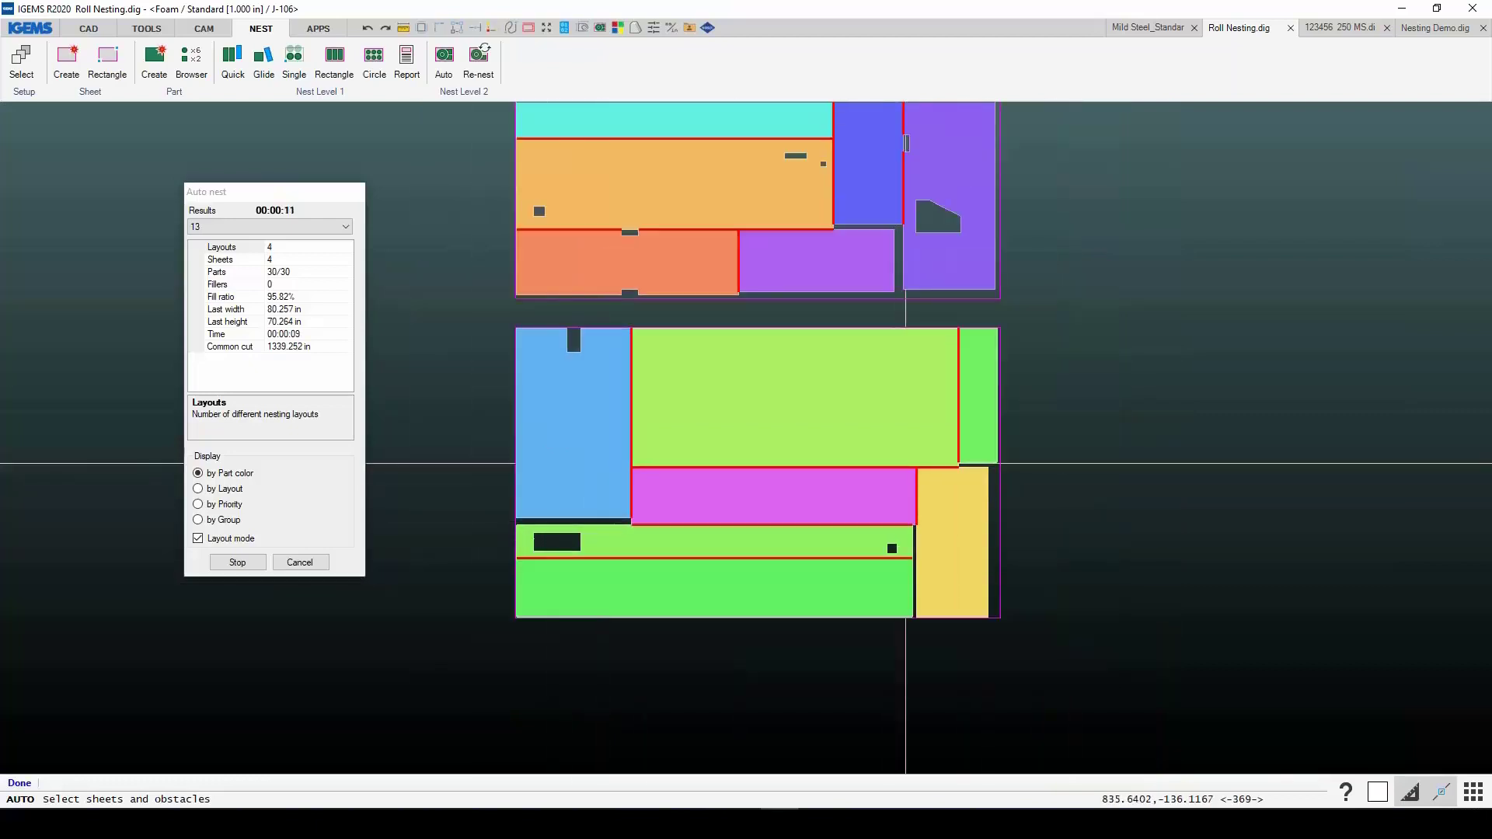
scroll(770, 359, "down", 5)
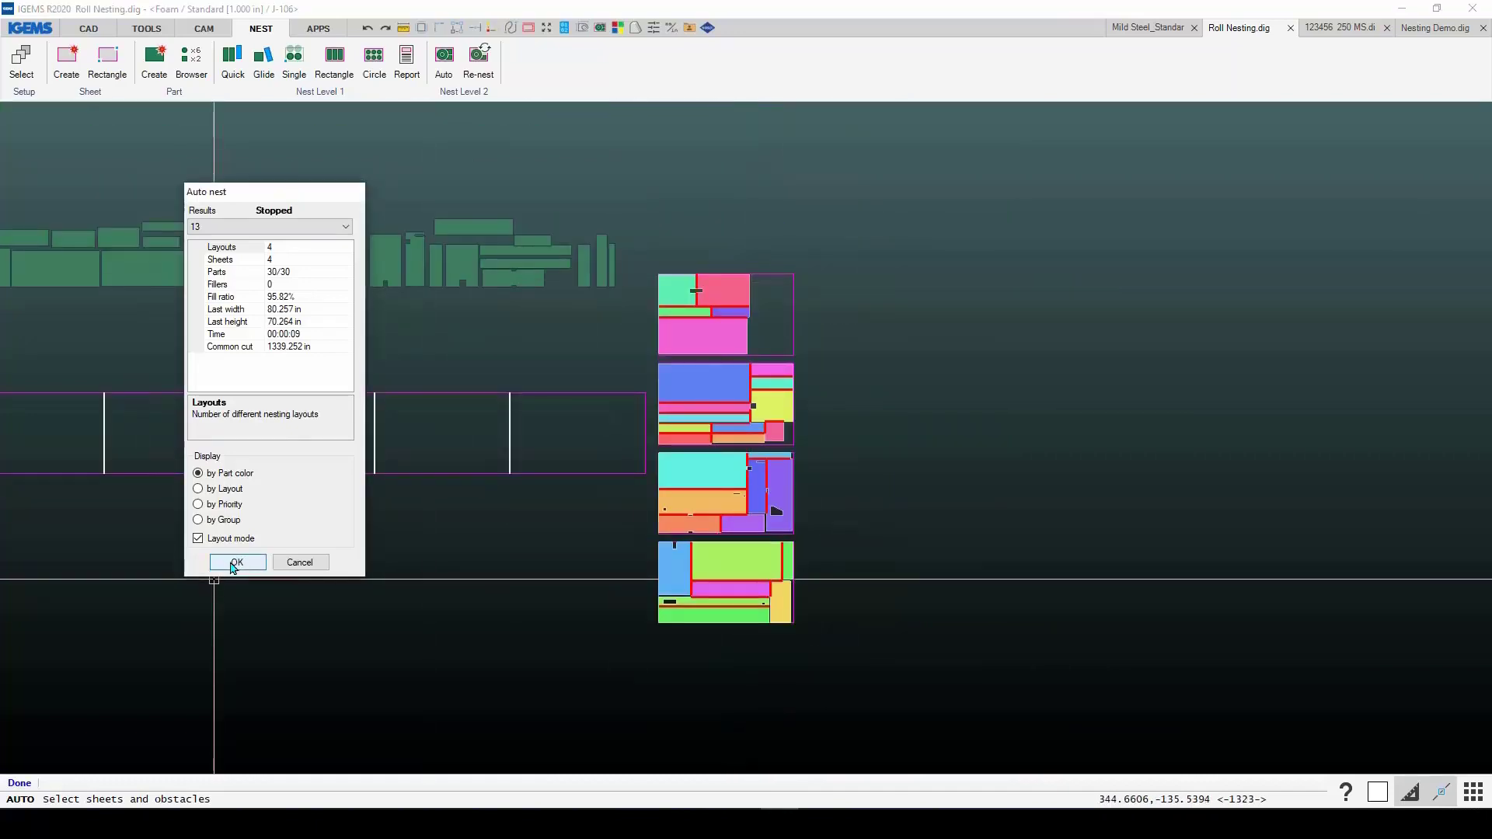
left_click(249, 568)
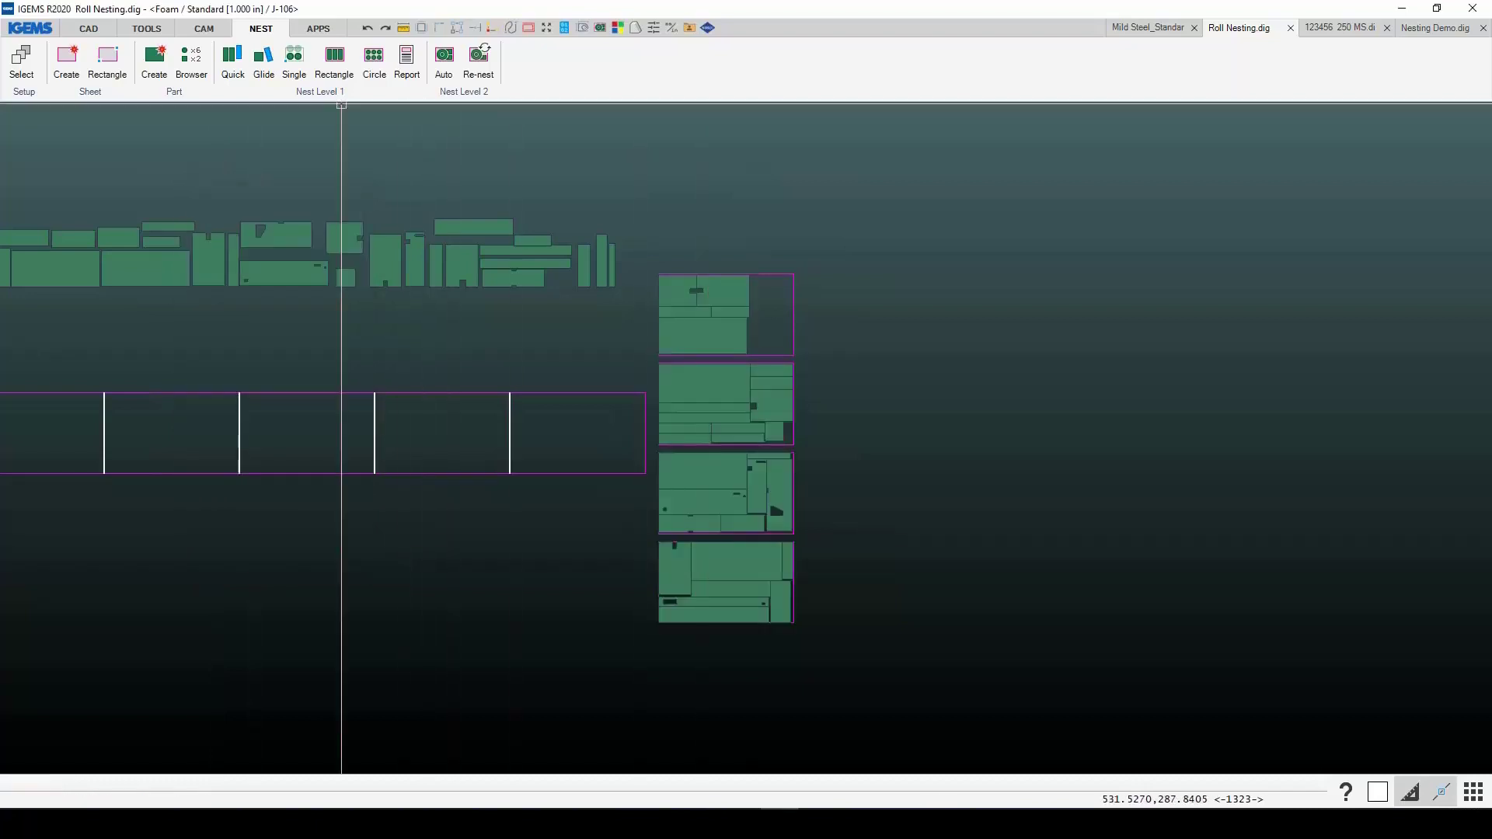
Step: Create sheetwise common cutlines, using the tool diameter, for the parts on the uppermost nested sheet
scroll(667, 277, "up", 2)
scroll(681, 260, "up", 8)
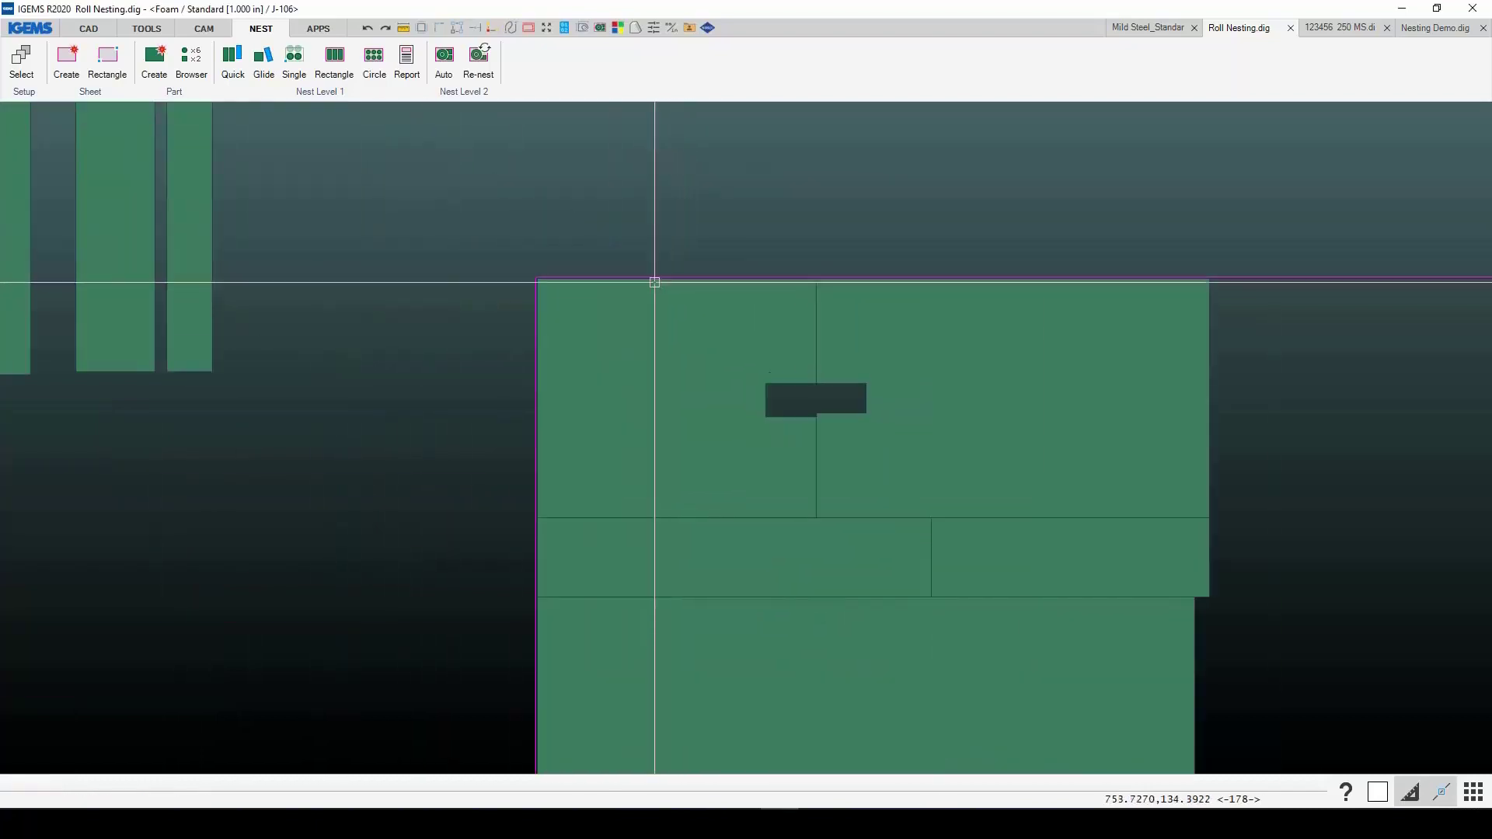
middle_click_drag(653, 281, 451, 194)
scroll(452, 192, "down", 2)
left_click(206, 31)
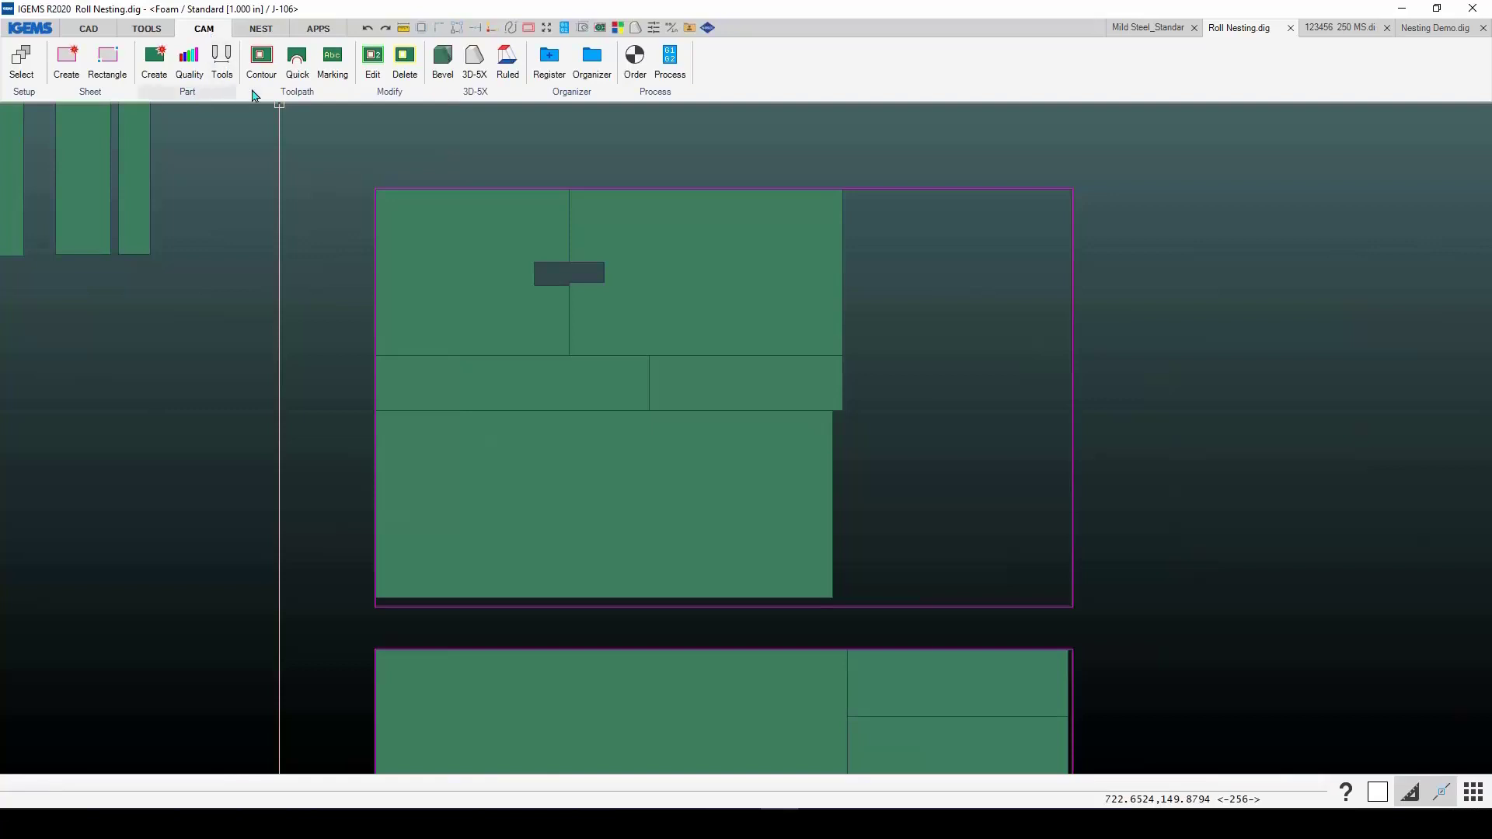
left_click(292, 94)
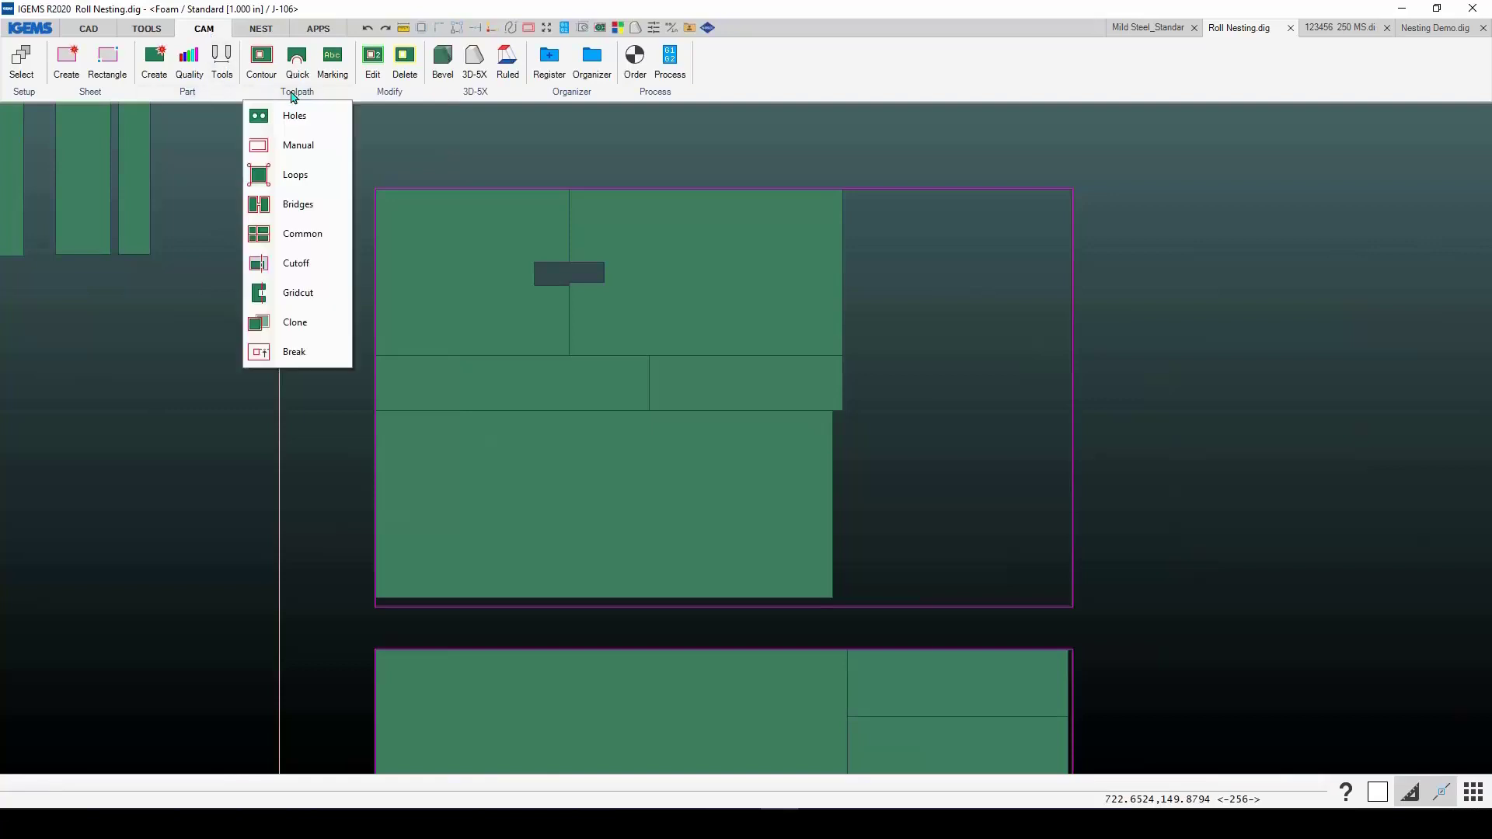
left_click(303, 236)
scroll(311, 224, "down", 1)
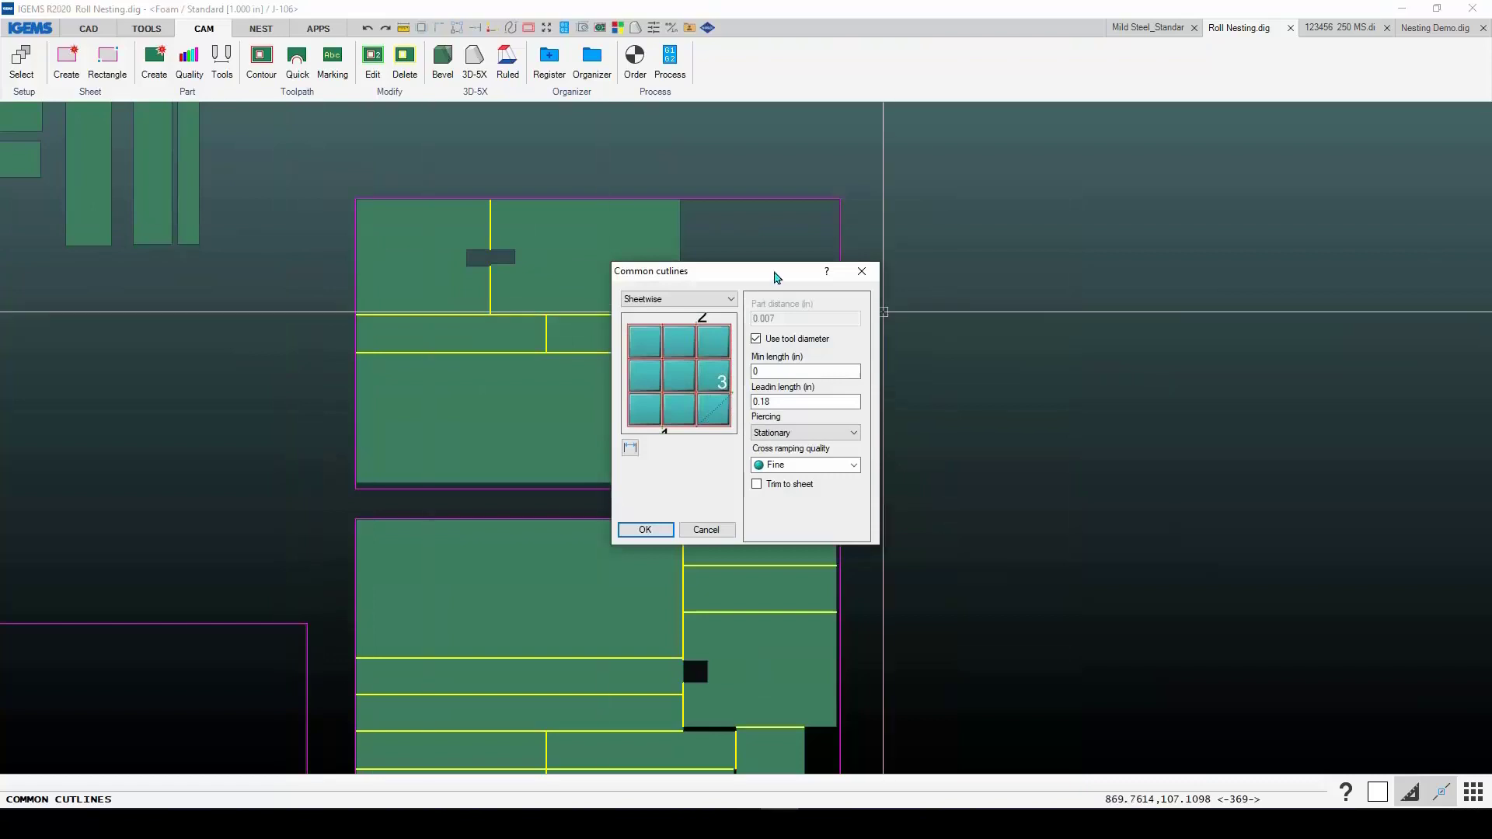
left_click_drag(774, 272, 1256, 217)
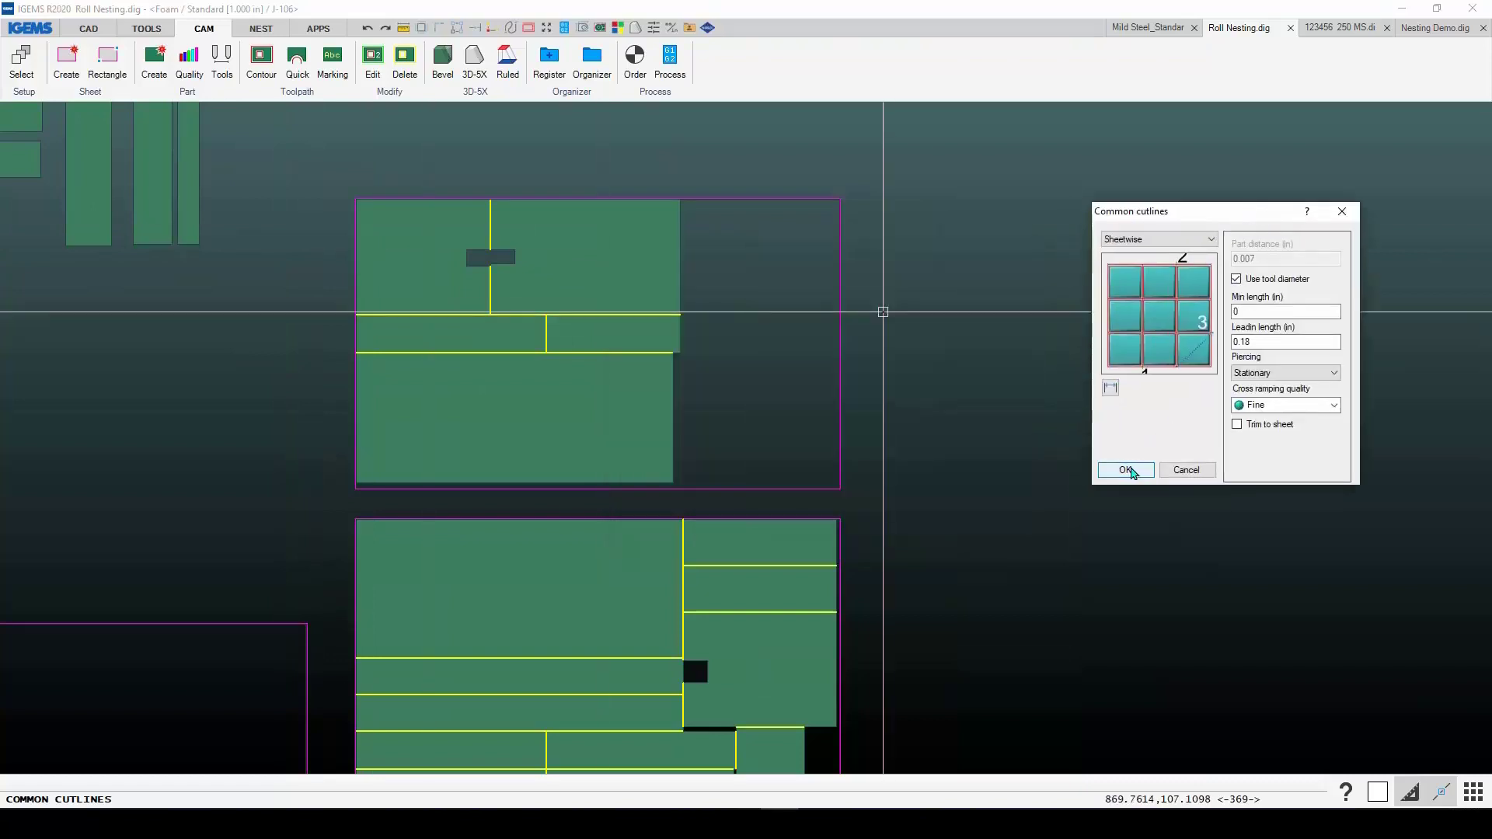
left_click(1128, 470)
left_click_drag(311, 169, 899, 499)
key("Return")
Step: Examine the common cutline toolpath around the cutout and between the parts on the uppermost nested sheet
scroll(267, 189, "up", 2)
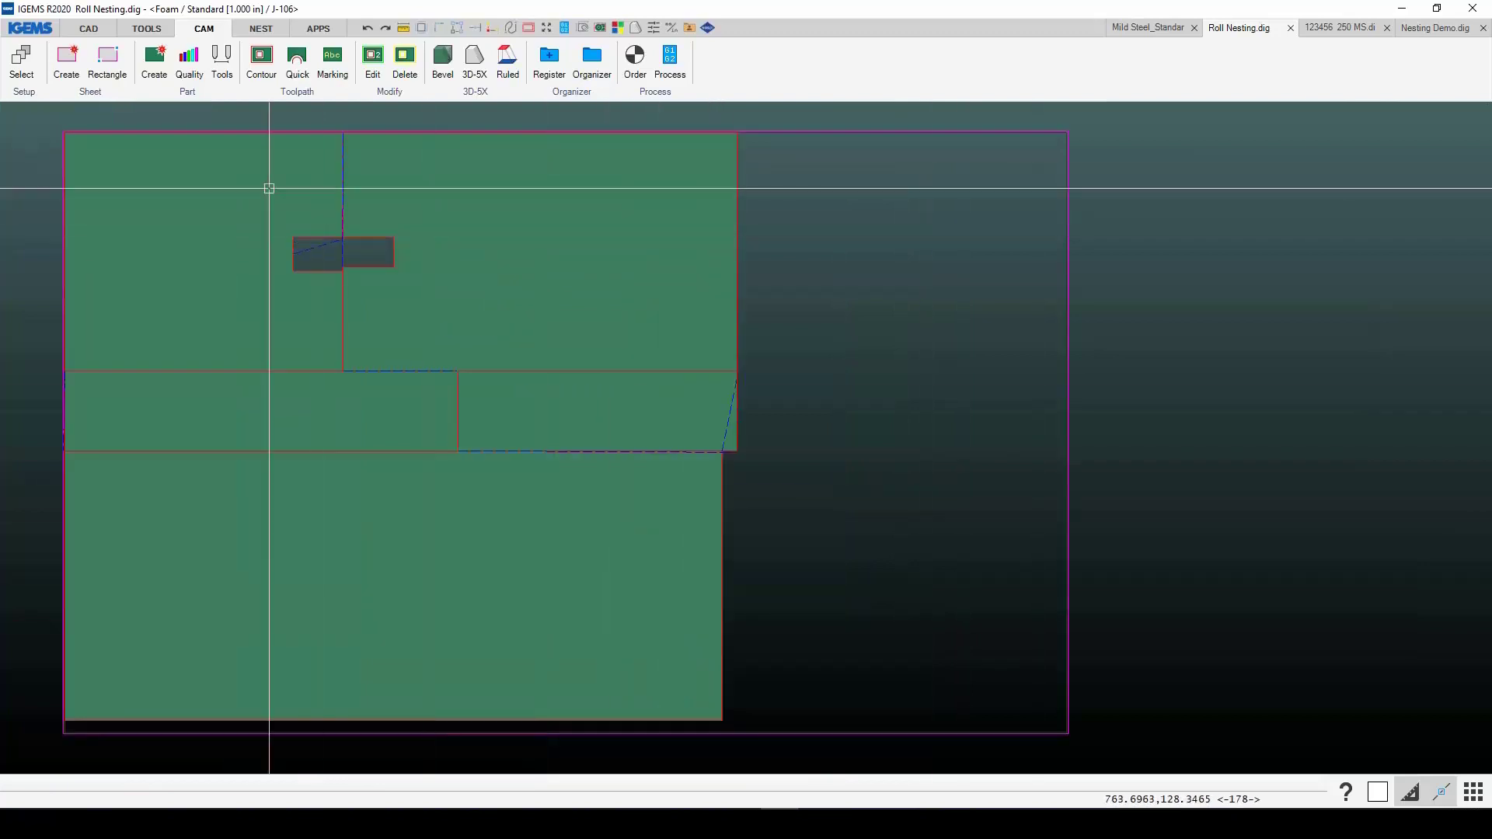
scroll(469, 324, "down", 2)
scroll(416, 267, "up", 6)
middle_click_drag(426, 253, 450, 433)
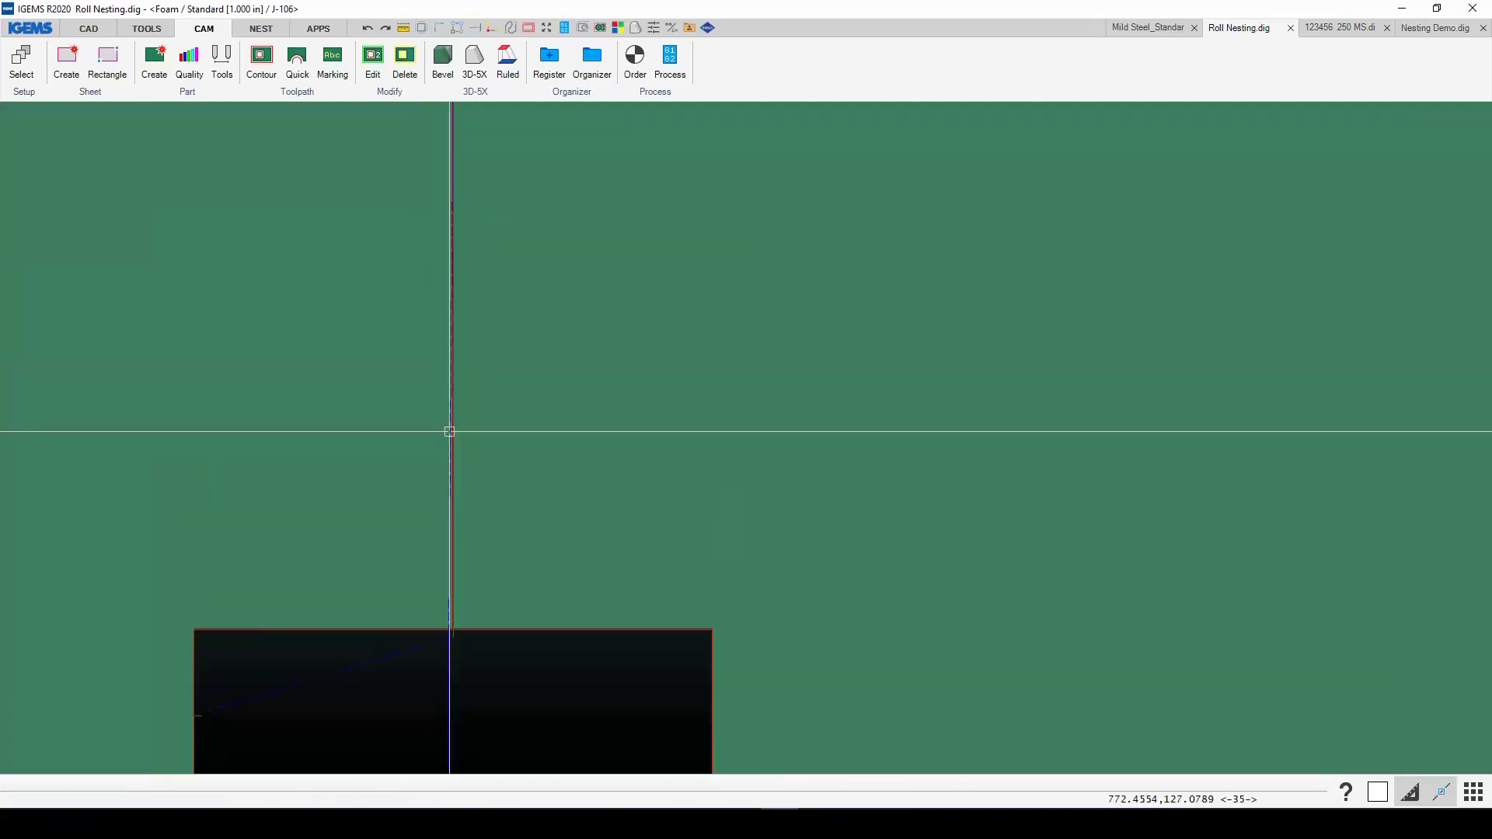
scroll(463, 543, "down", 3)
scroll(461, 466, "down", 4)
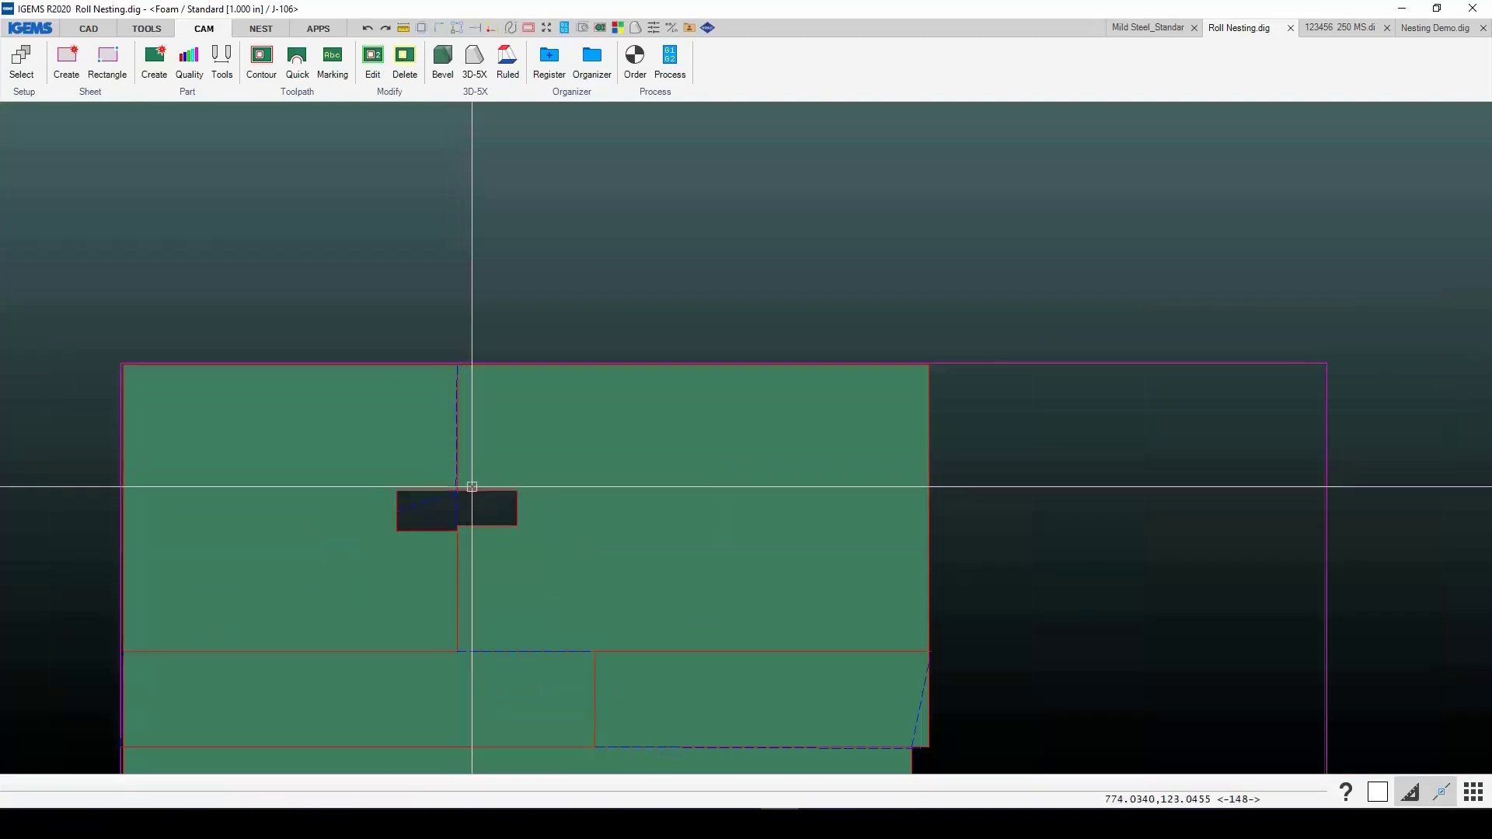
middle_click_drag(476, 519, 453, 340)
scroll(466, 420, "down", 2)
scroll(480, 488, "down", 1)
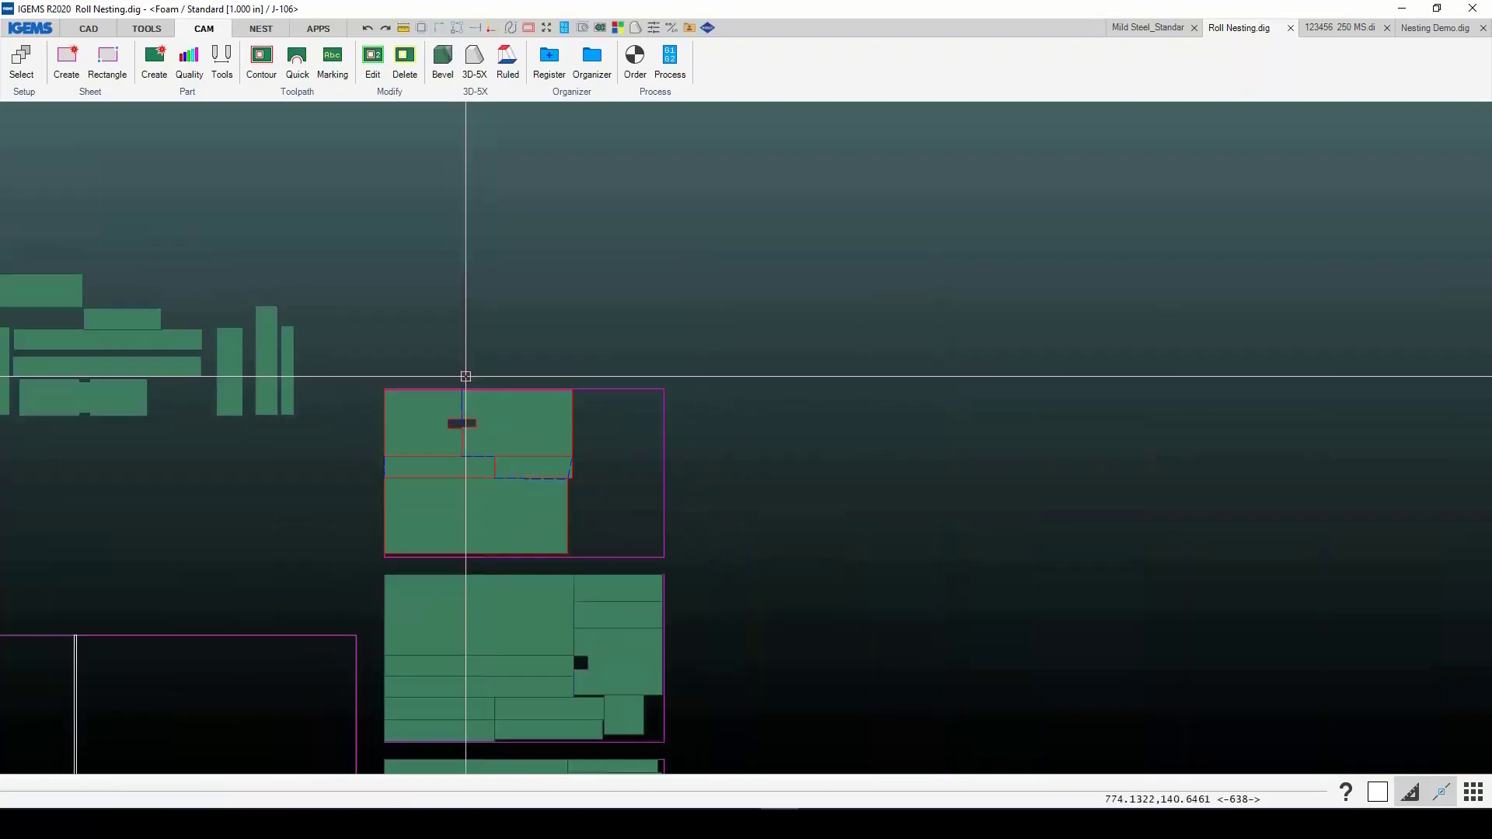
Step: Examine the gap between the nested parts and the sheet edge at the second sheet's upper-left corner
middle_click_drag(581, 597, 519, 419)
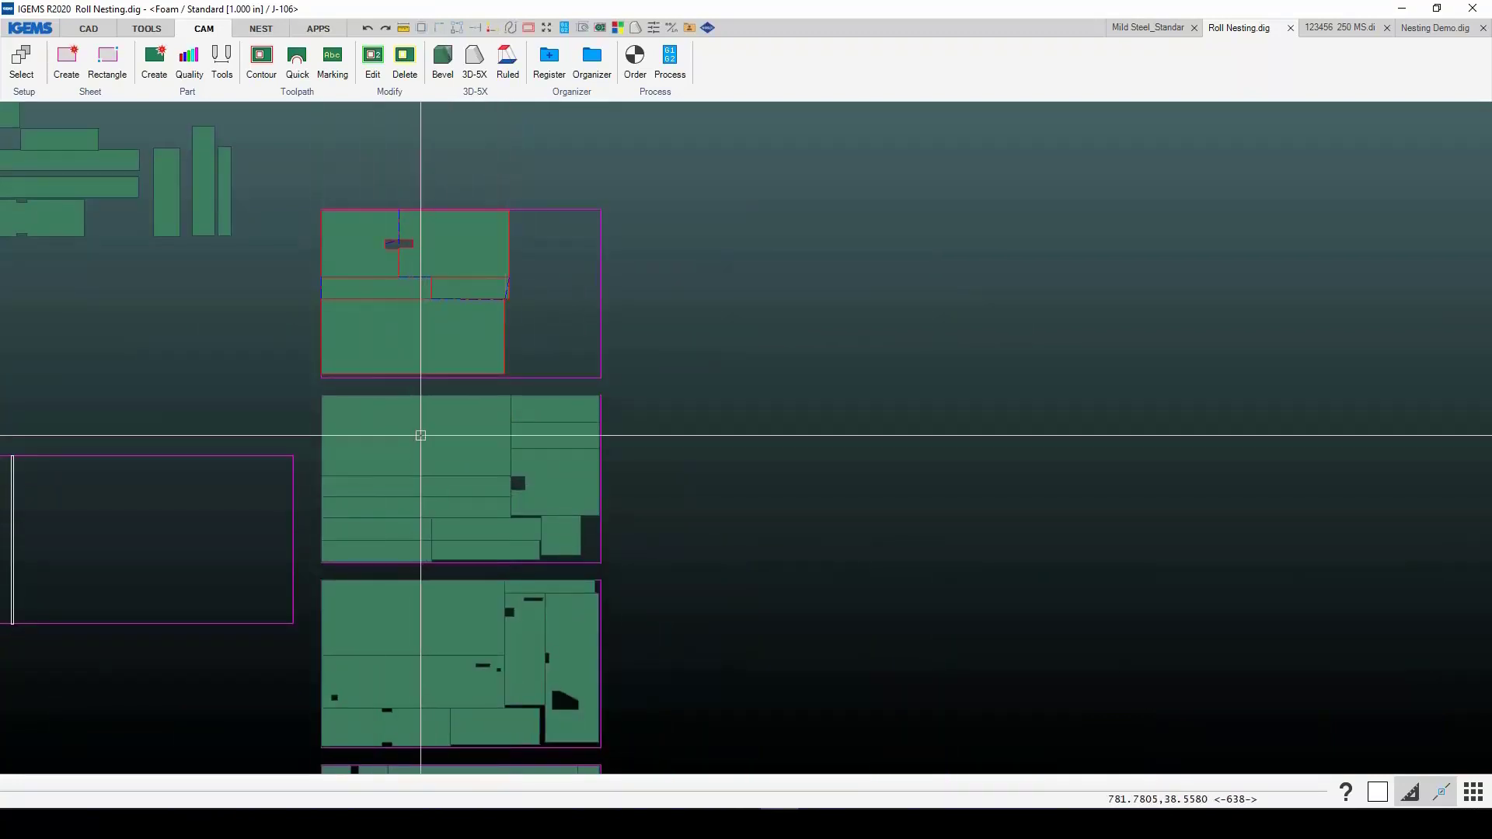
scroll(422, 440, "down", 1)
scroll(360, 413, "up", 5)
scroll(308, 381, "up", 6)
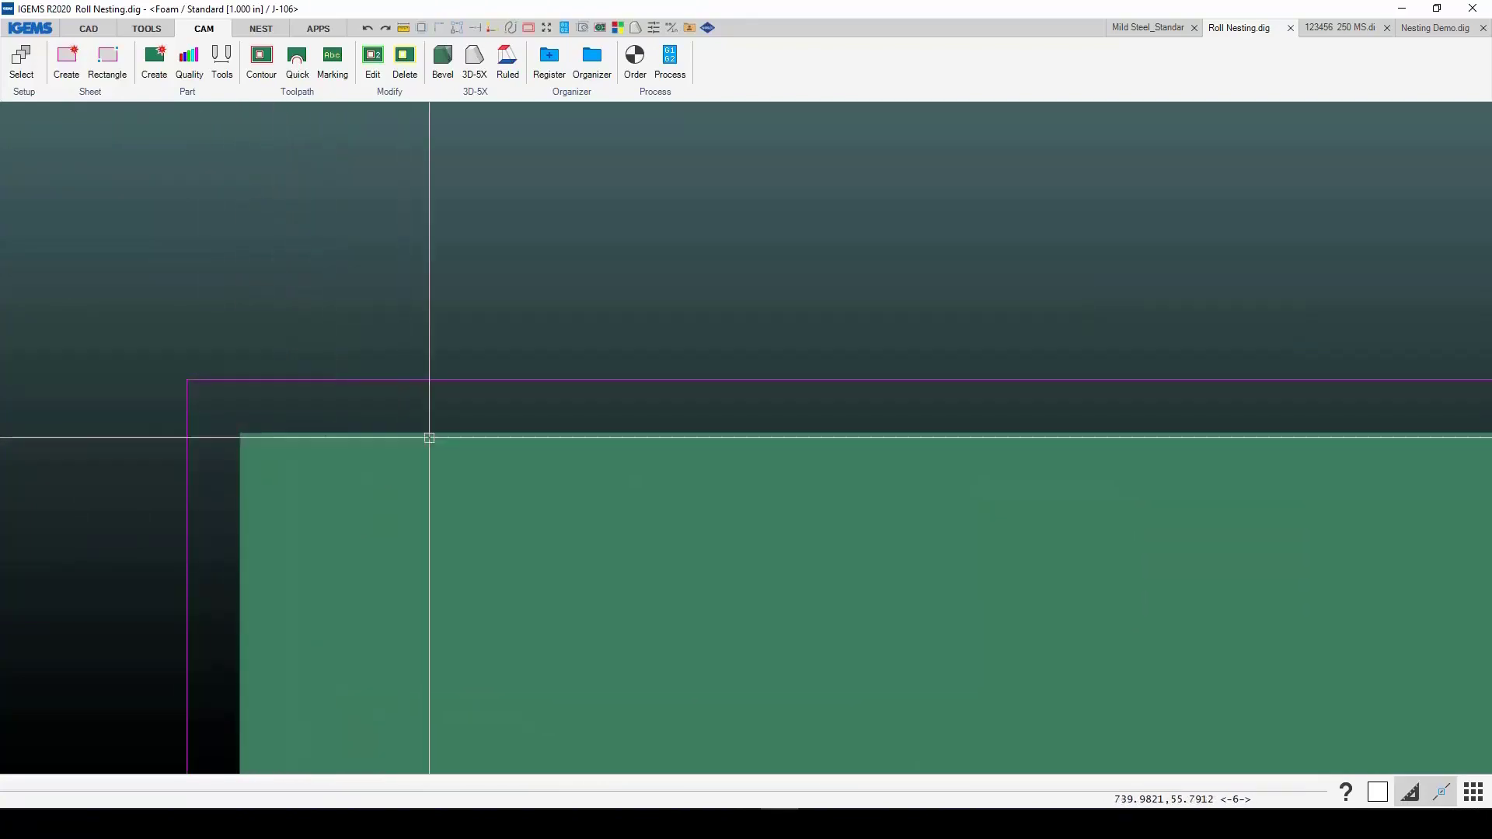
scroll(426, 437, "down", 4)
scroll(838, 481, "down", 2)
scroll(837, 481, "down", 5)
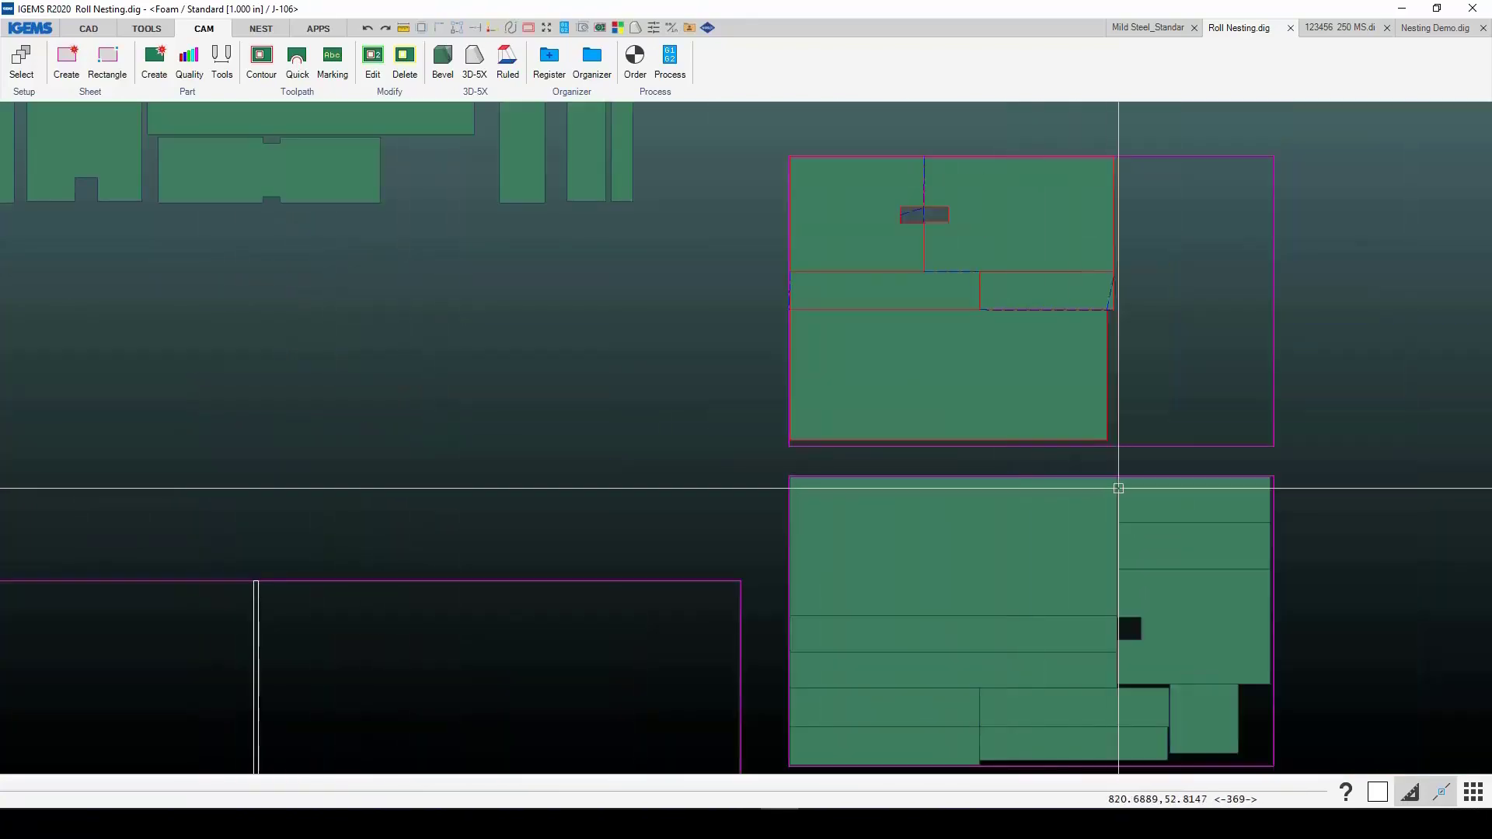
Step: Examine the common cutline toolpath along the upper edge and upper-left corner of the uppermost nested sheet
middle_click_drag(1115, 489, 971, 456)
scroll(906, 427, "up", 2)
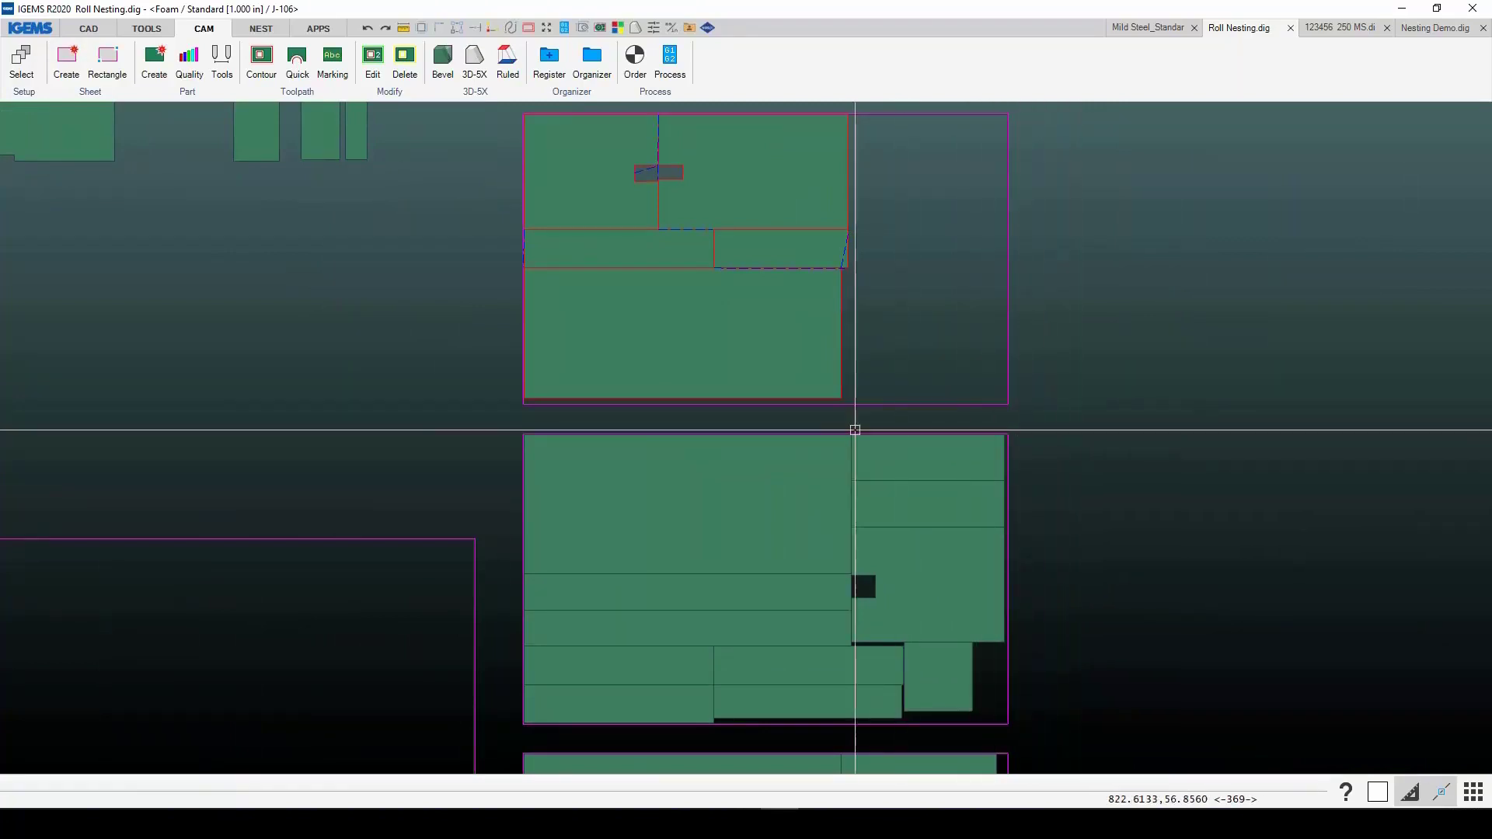
middle_click_drag(516, 430, 553, 526)
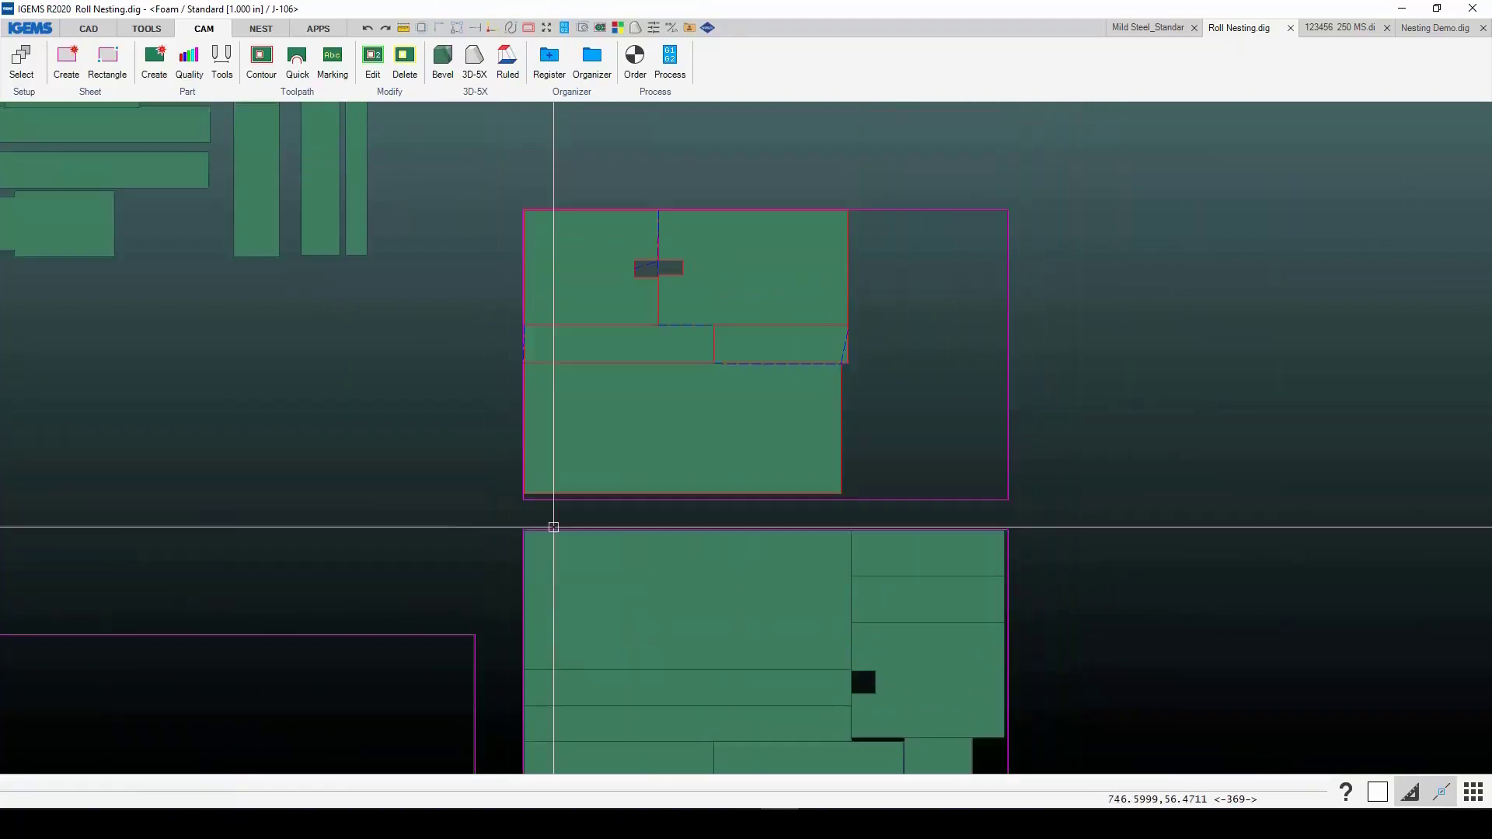
scroll(443, 220, "up", 4)
scroll(689, 269, "up", 2)
scroll(631, 250, "down", 1)
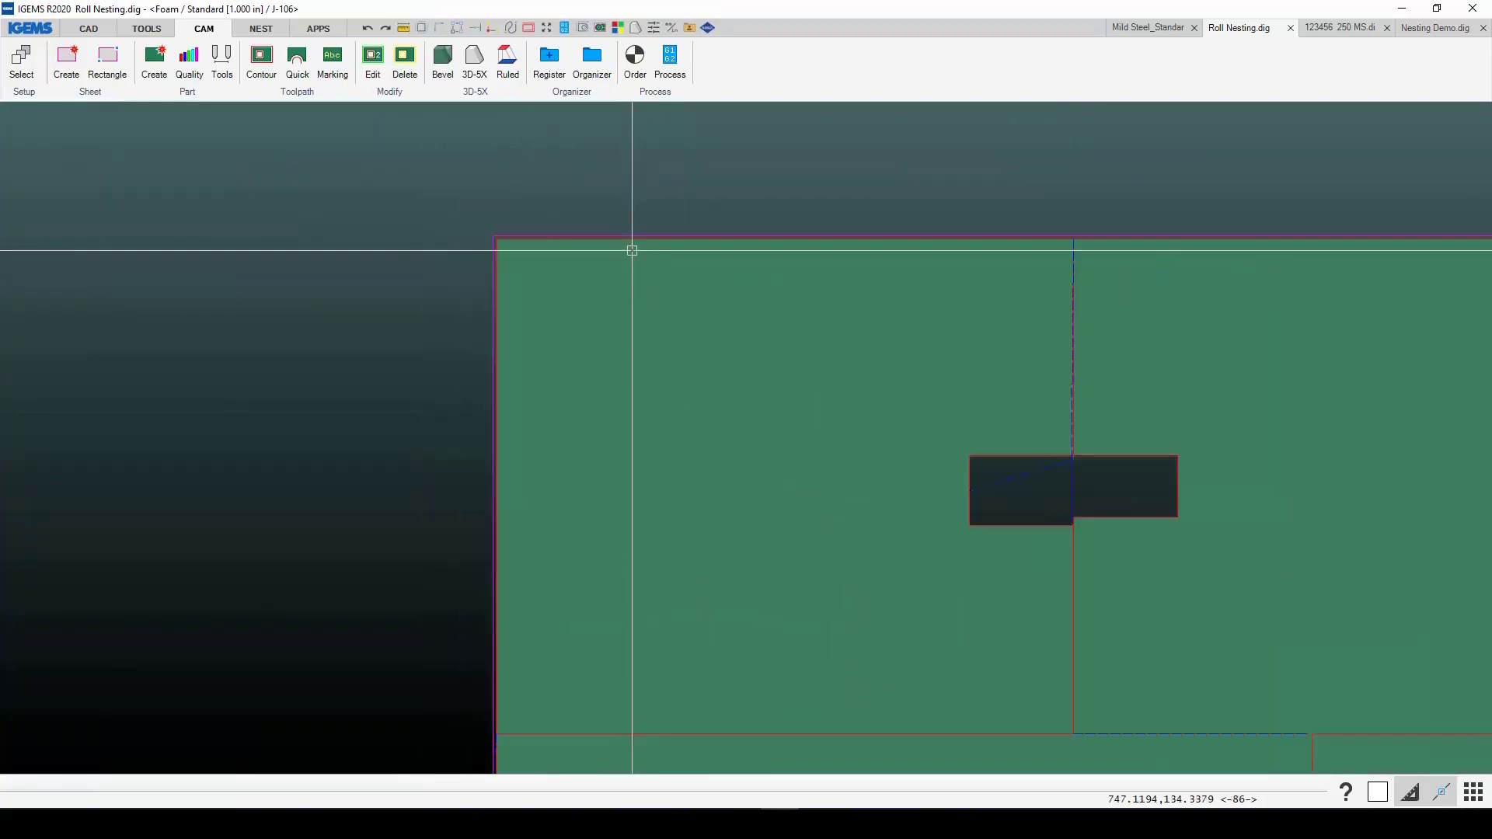
scroll(632, 250, "down", 3)
middle_click_drag(712, 272, 553, 260)
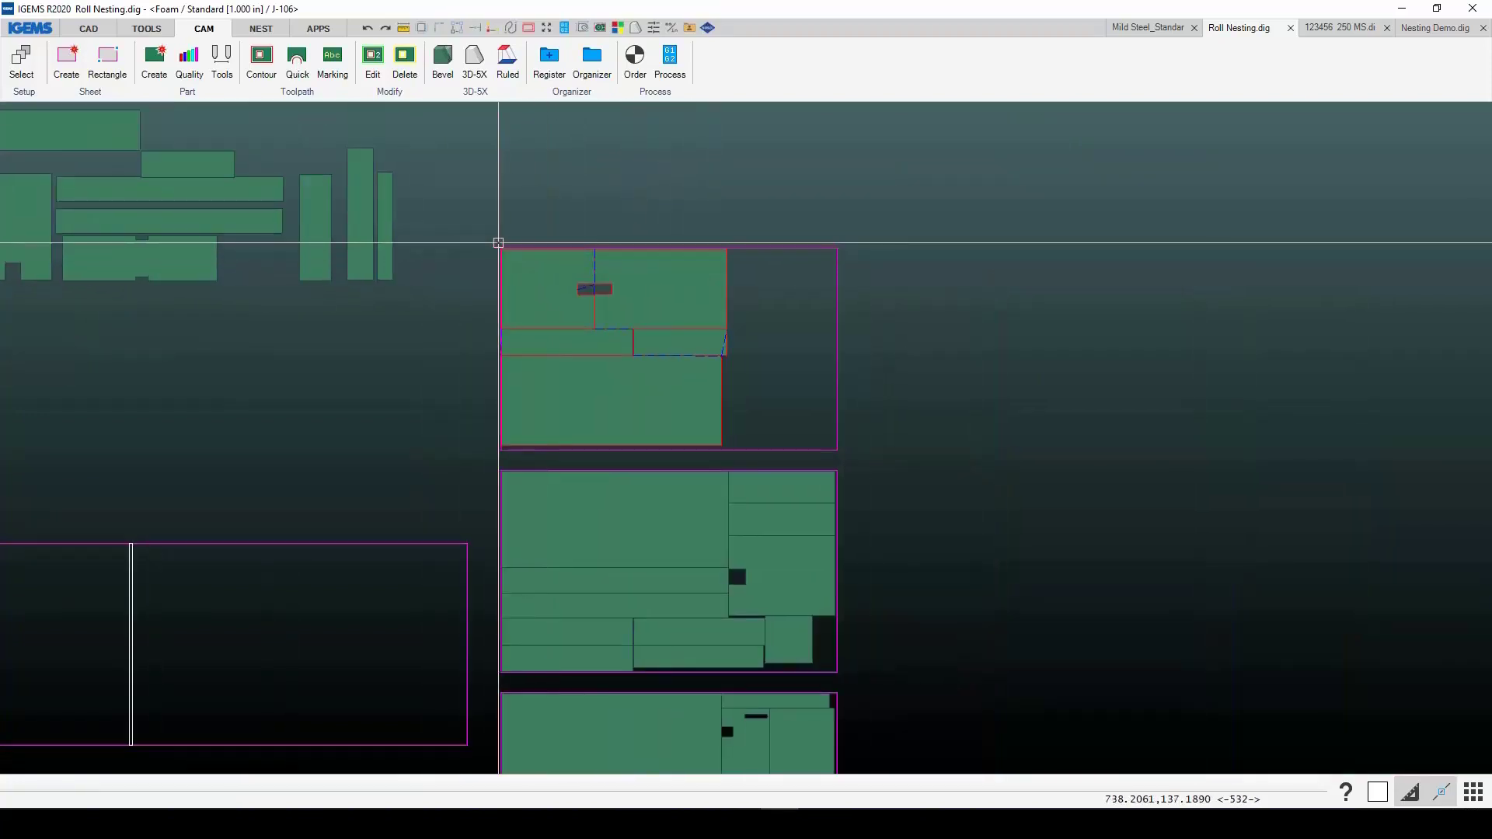
scroll(567, 248, "up", 4)
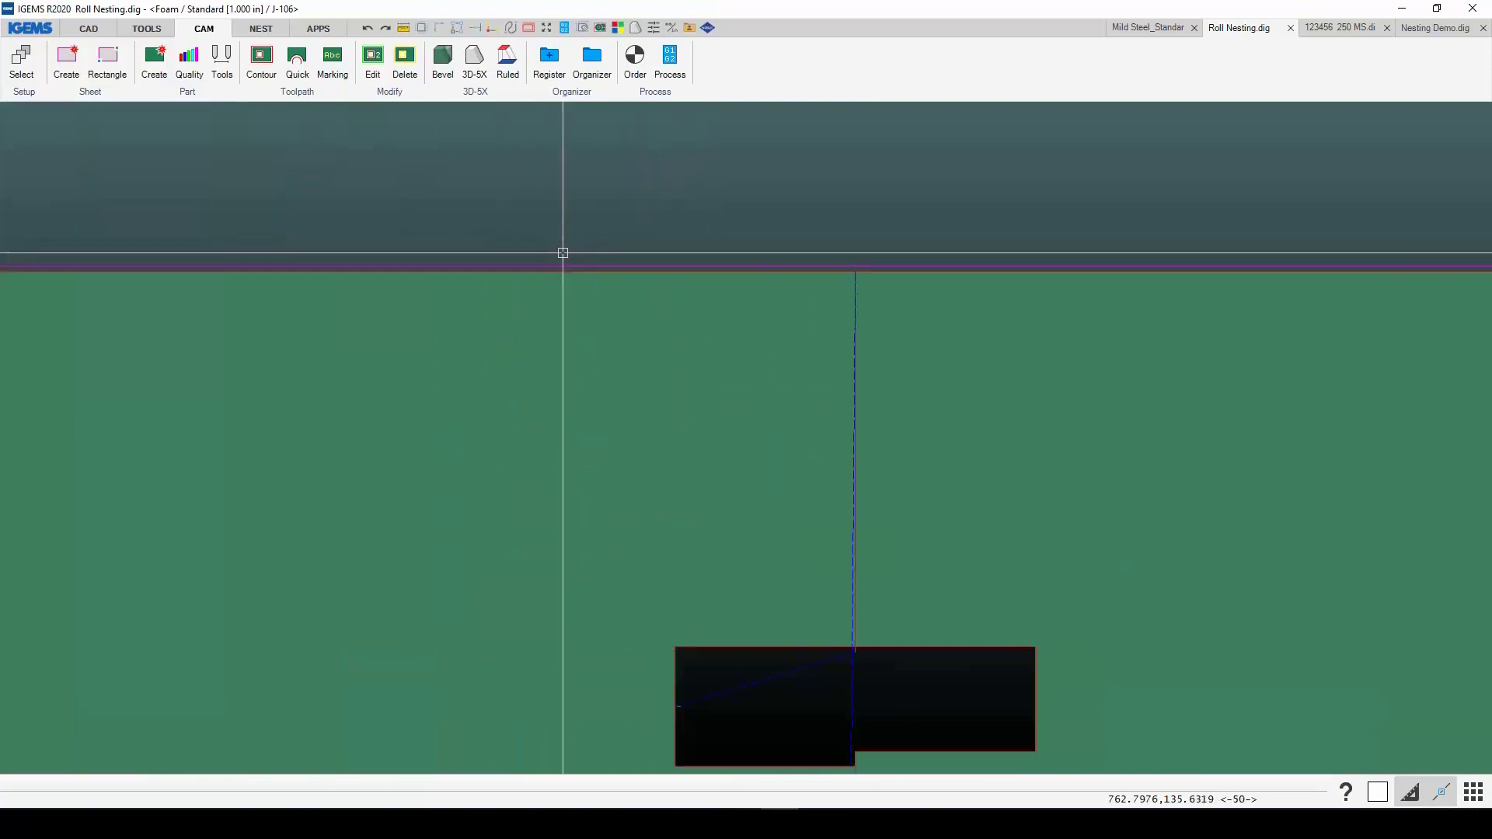
scroll(563, 253, "down", 5)
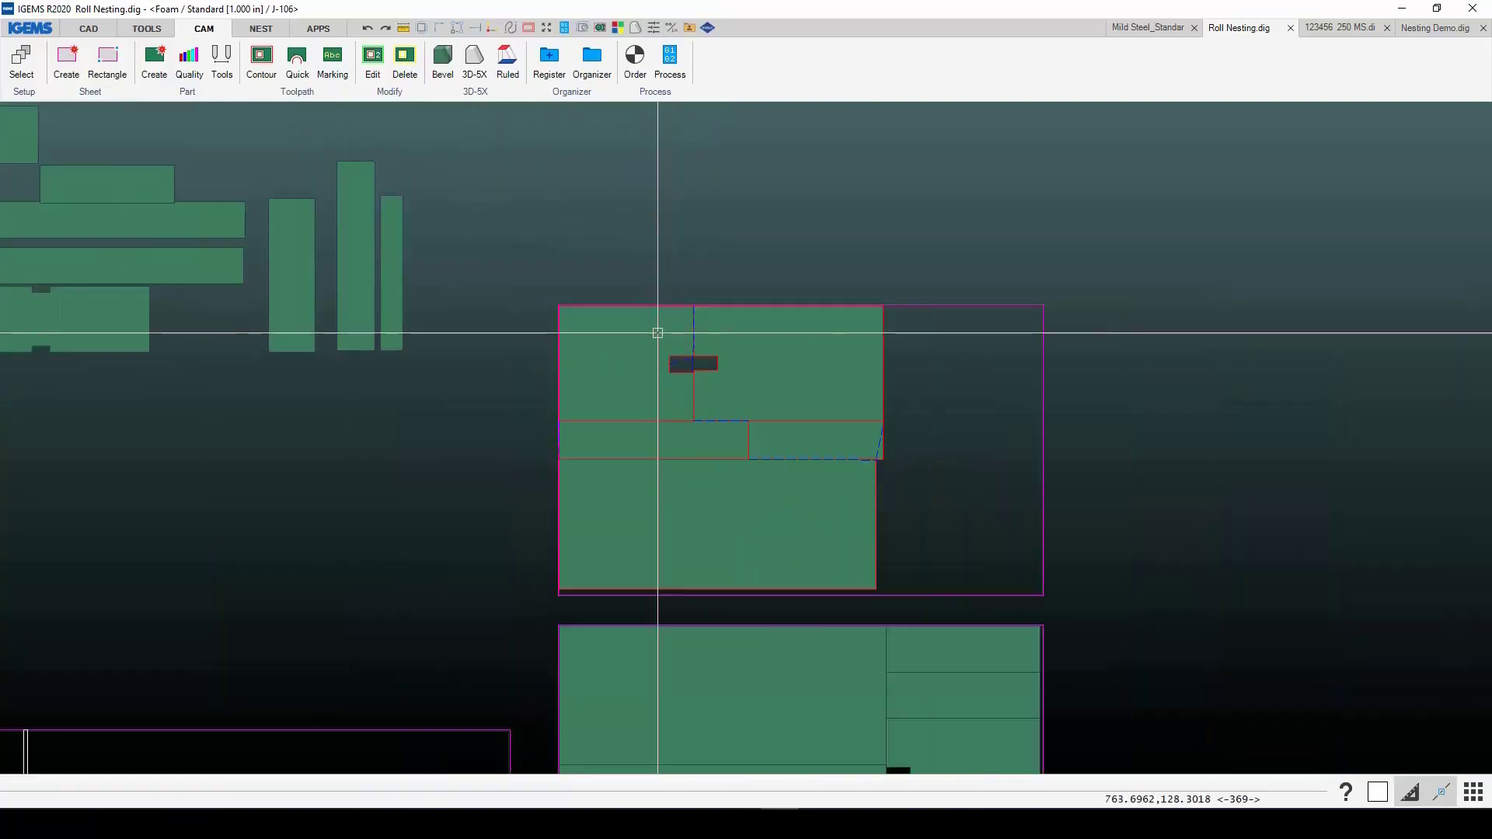
Step: Undo the common cutline toolpath and the nest of the foam parts
scroll(657, 333, "down", 4)
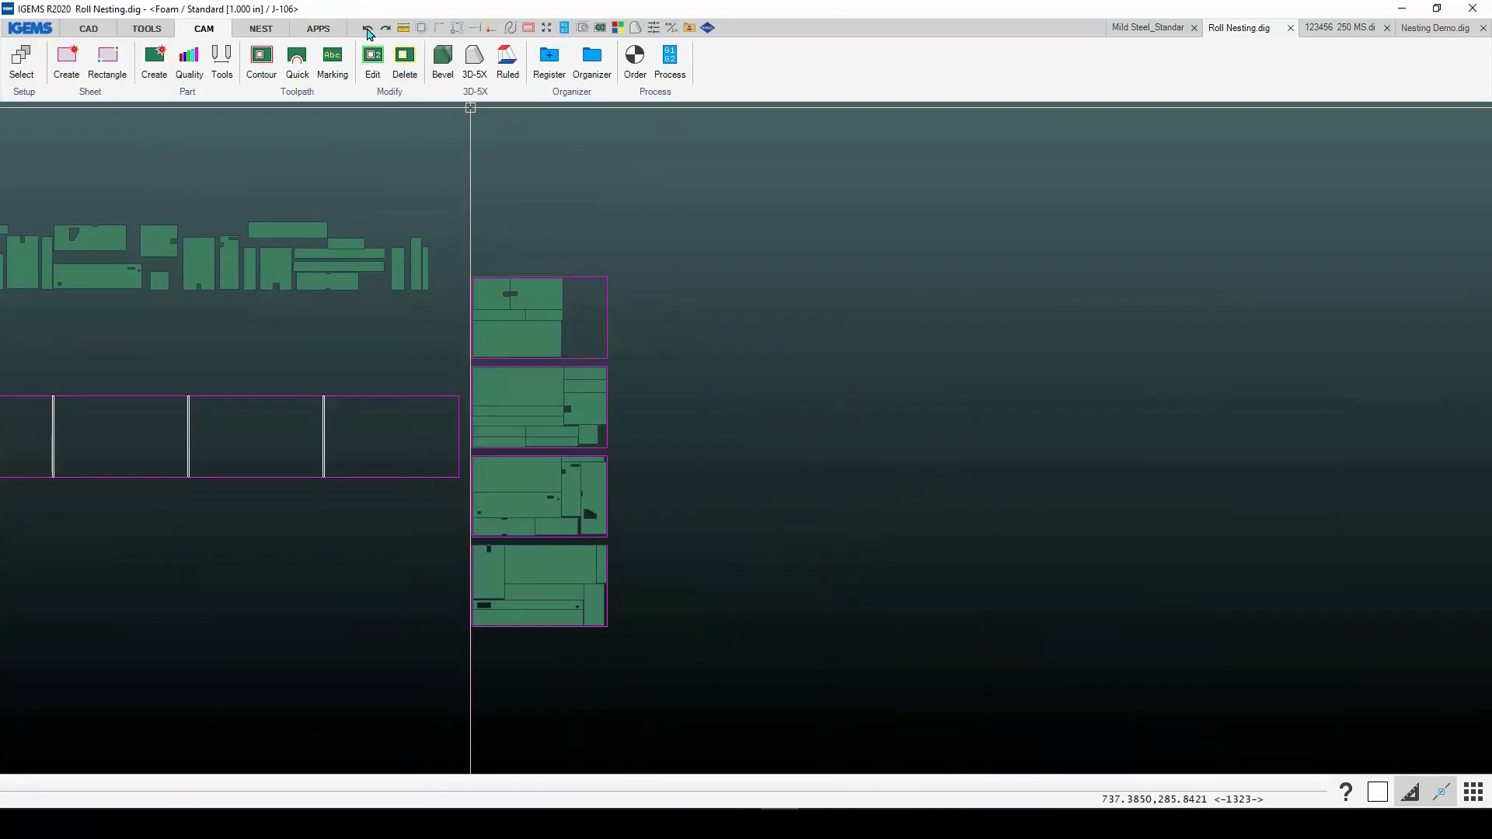
left_click(368, 29)
scroll(822, 233, "down", 2)
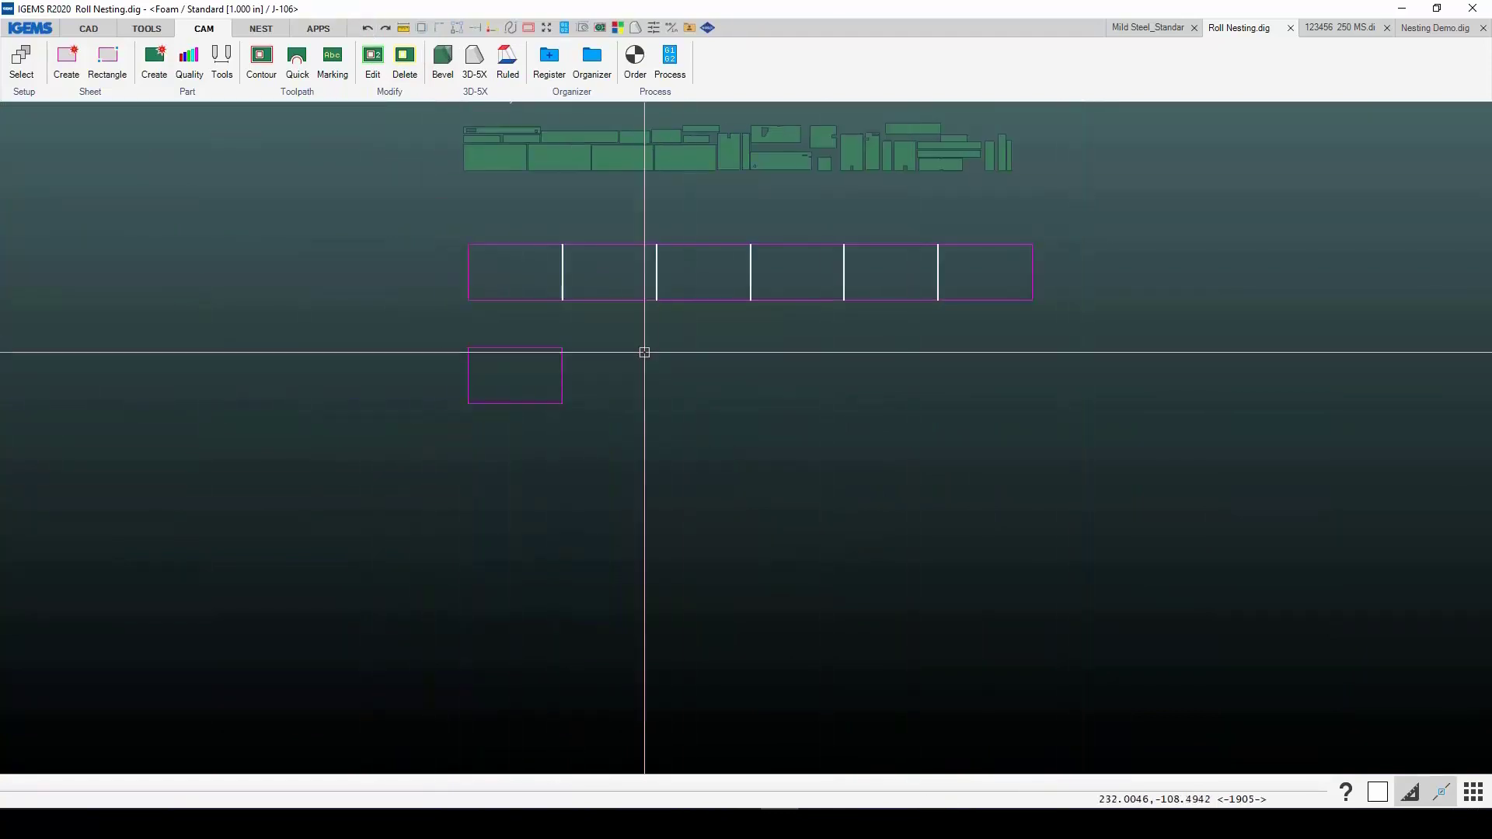
Step: Set the single foam sheet's collar width to 0 and enable the use of clamp zones
scroll(644, 352, "up", 6)
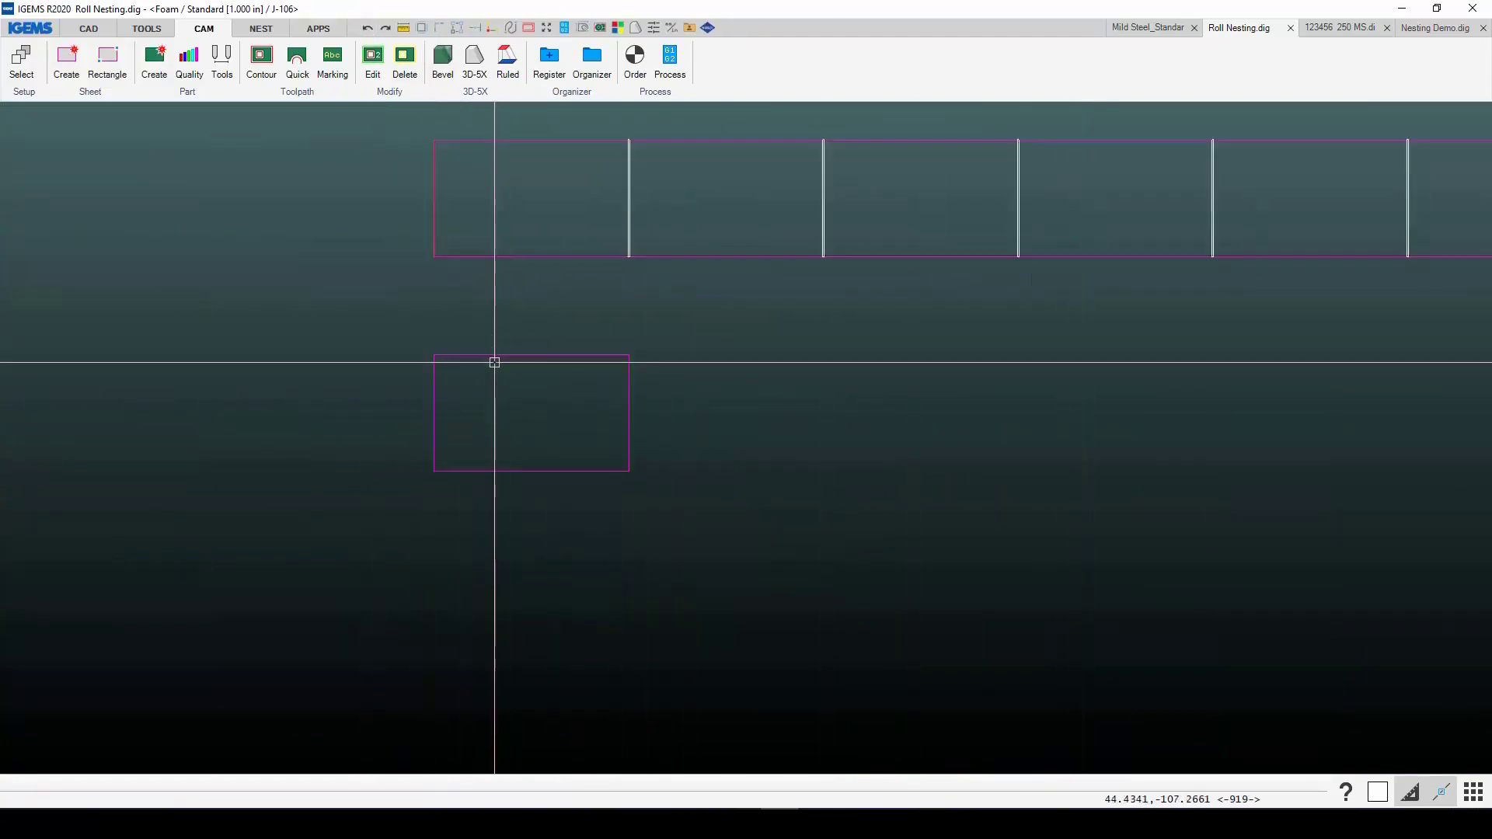
scroll(355, 385, "up", 3)
double_click(357, 376)
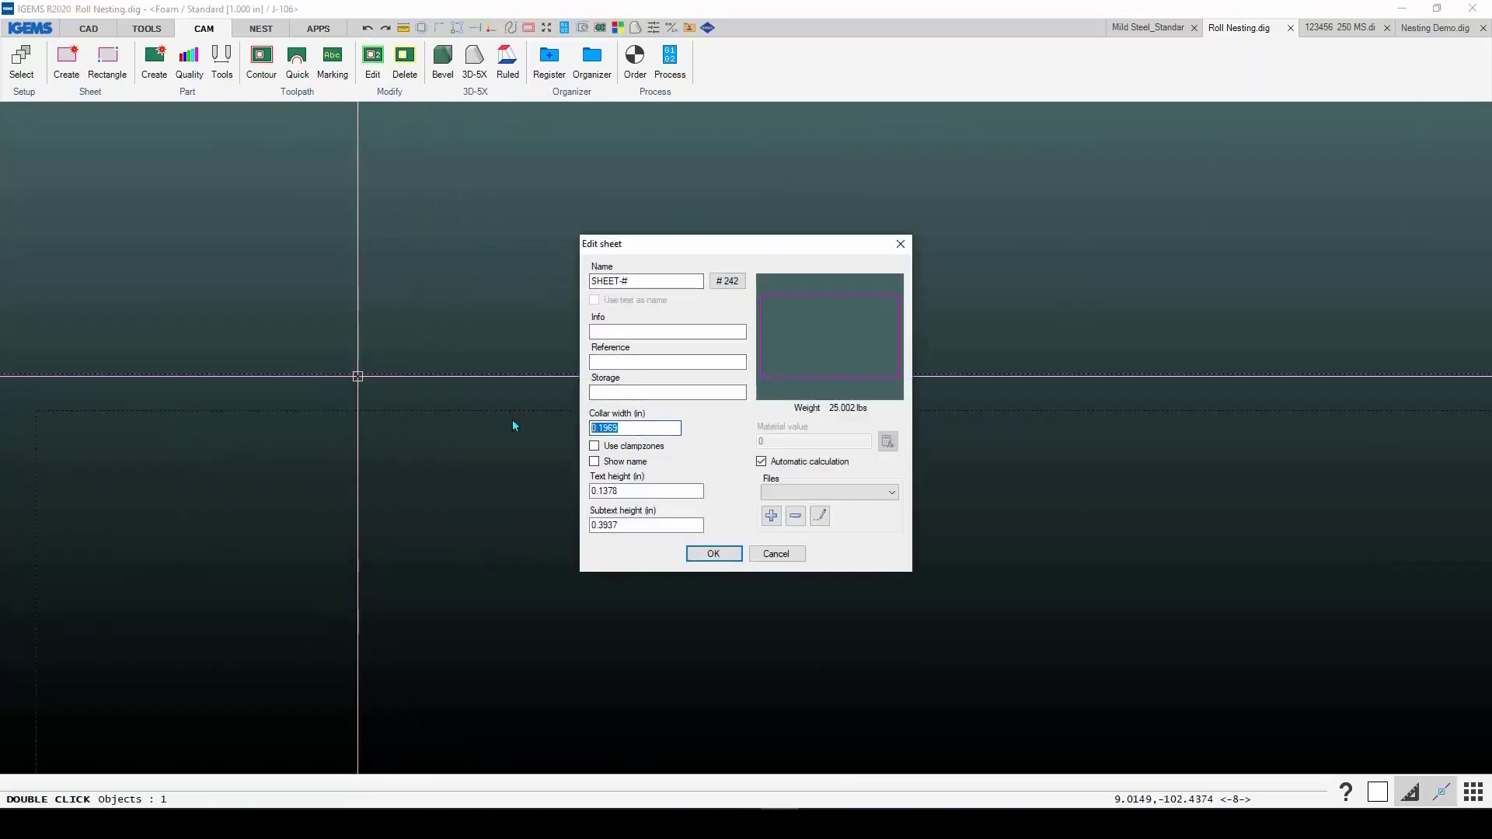
type("0")
scroll(485, 512, "down", 5)
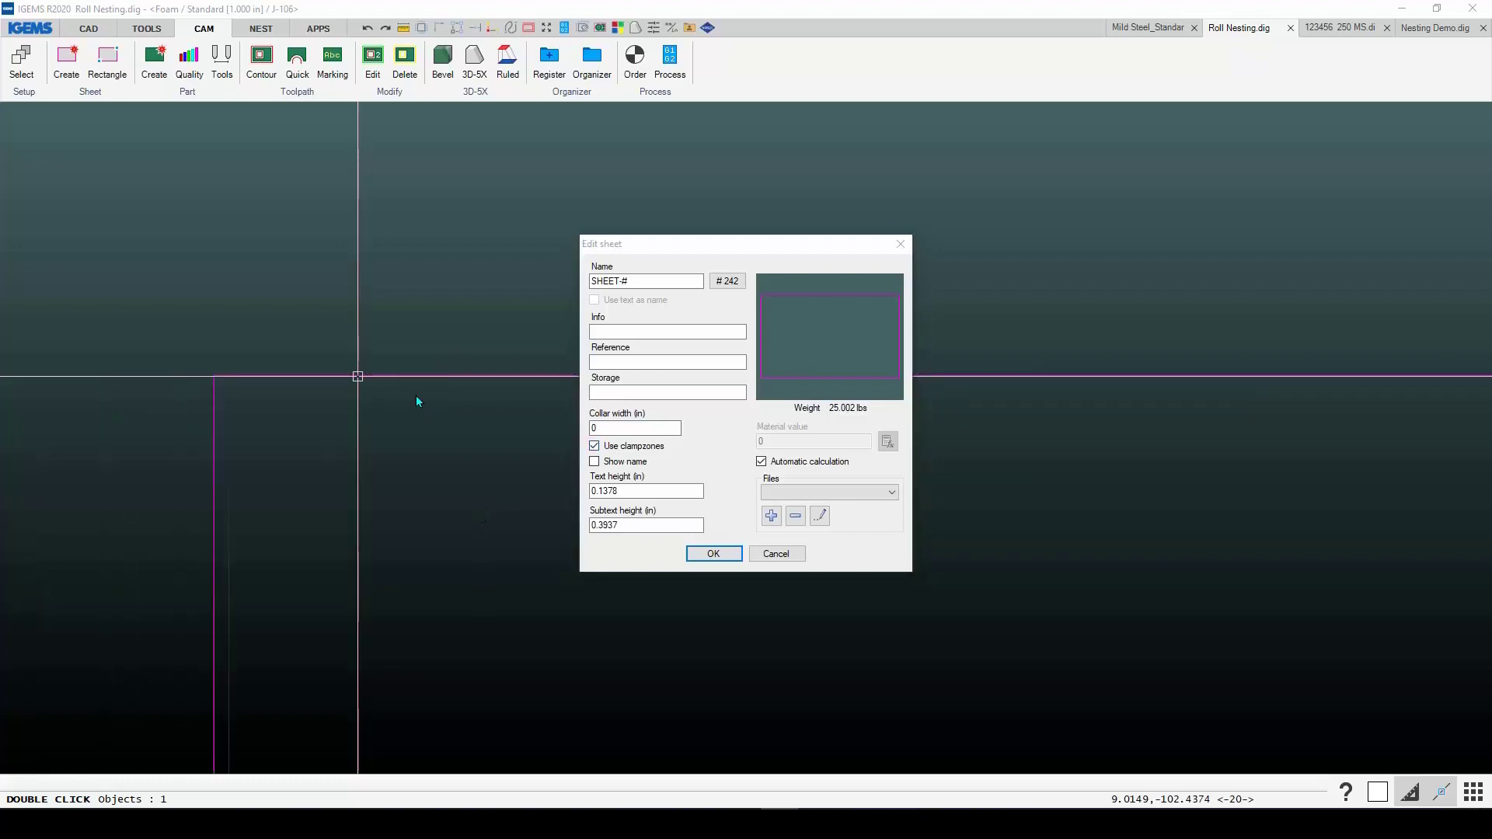
left_click(712, 553)
scroll(549, 516, "up", 3)
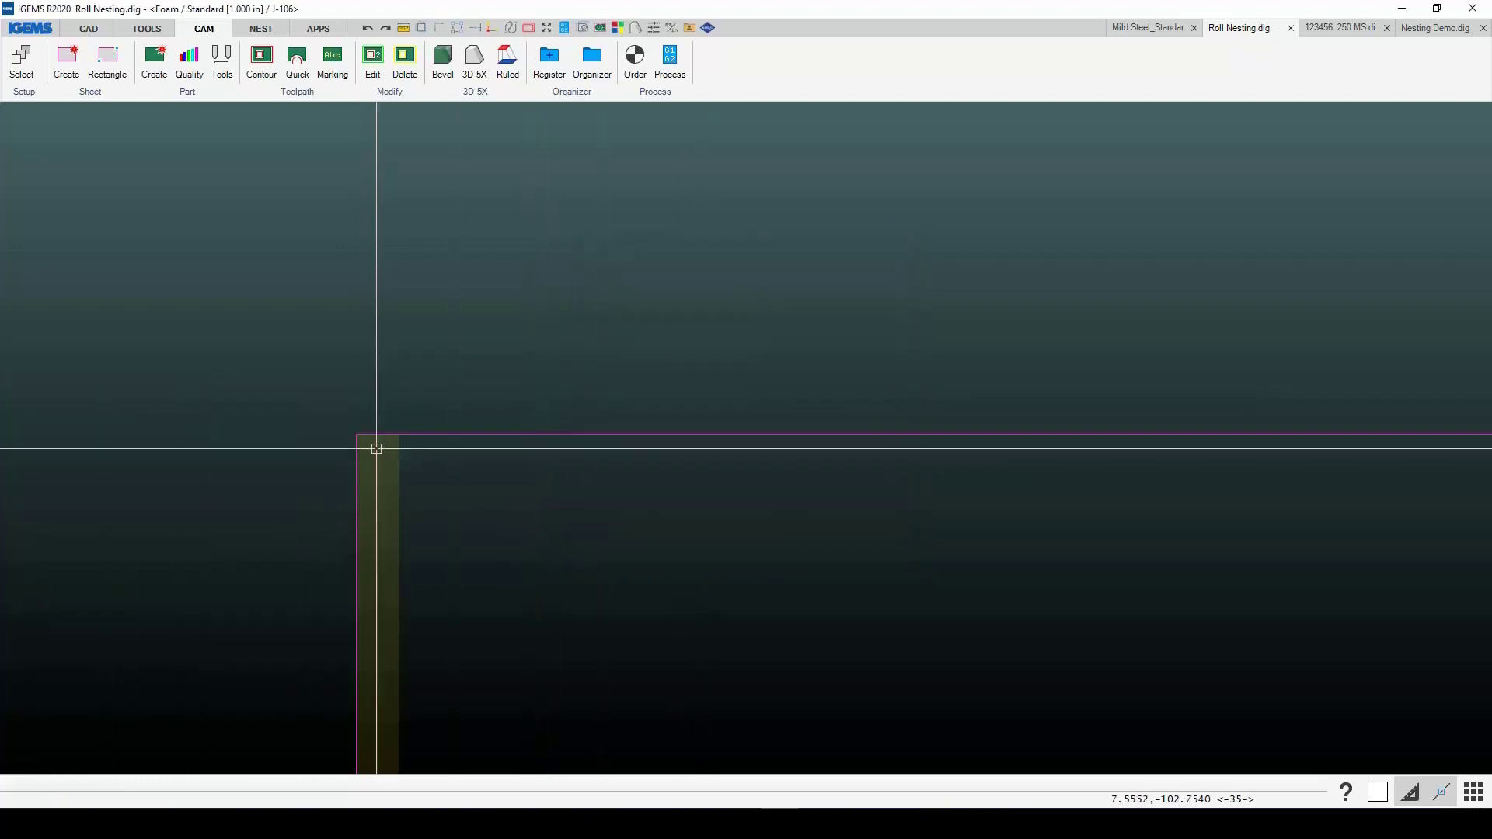
scroll(379, 465, "down", 3)
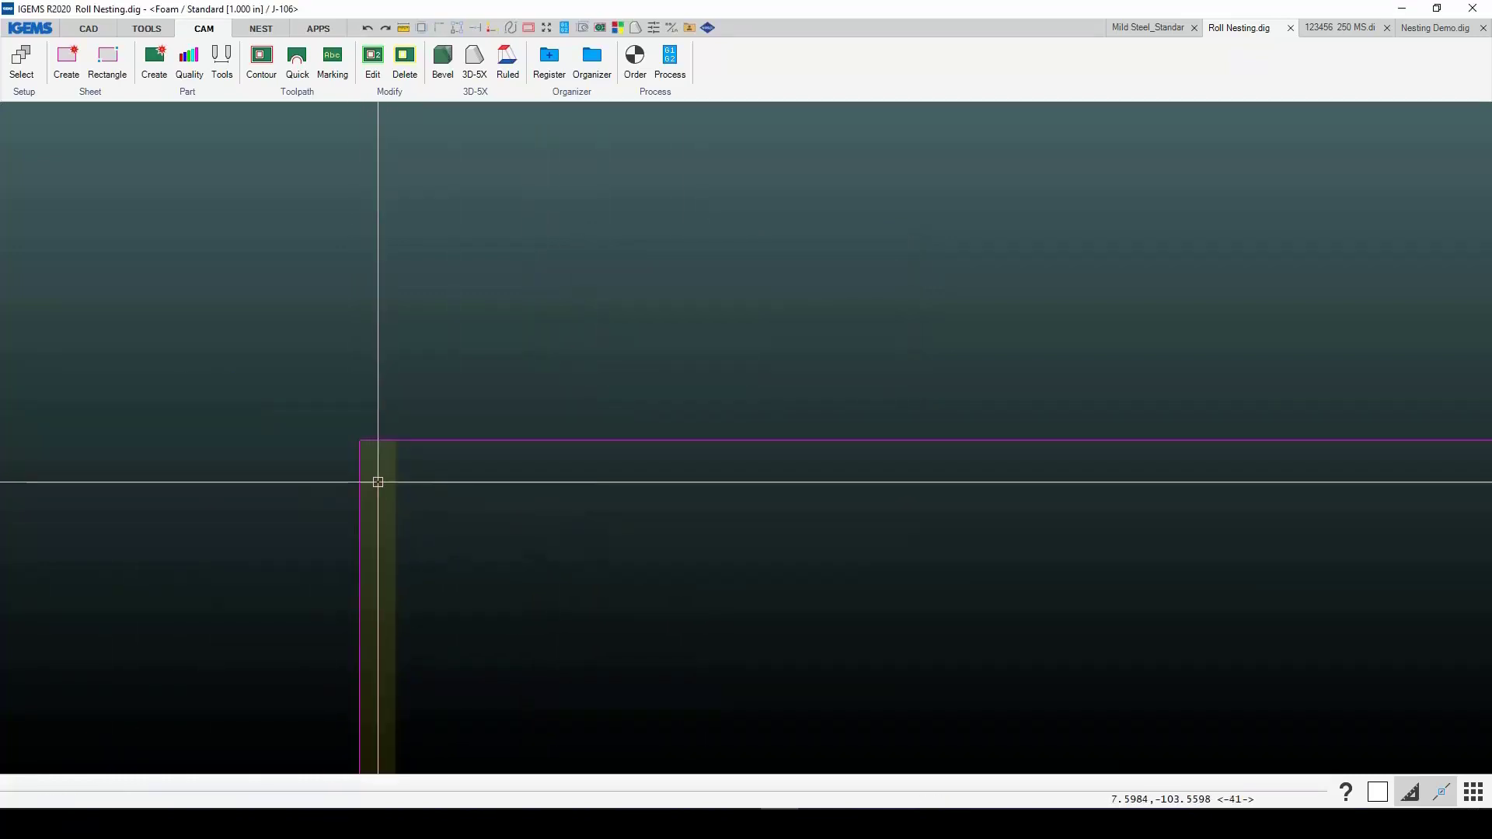
scroll(357, 399, "down", 1)
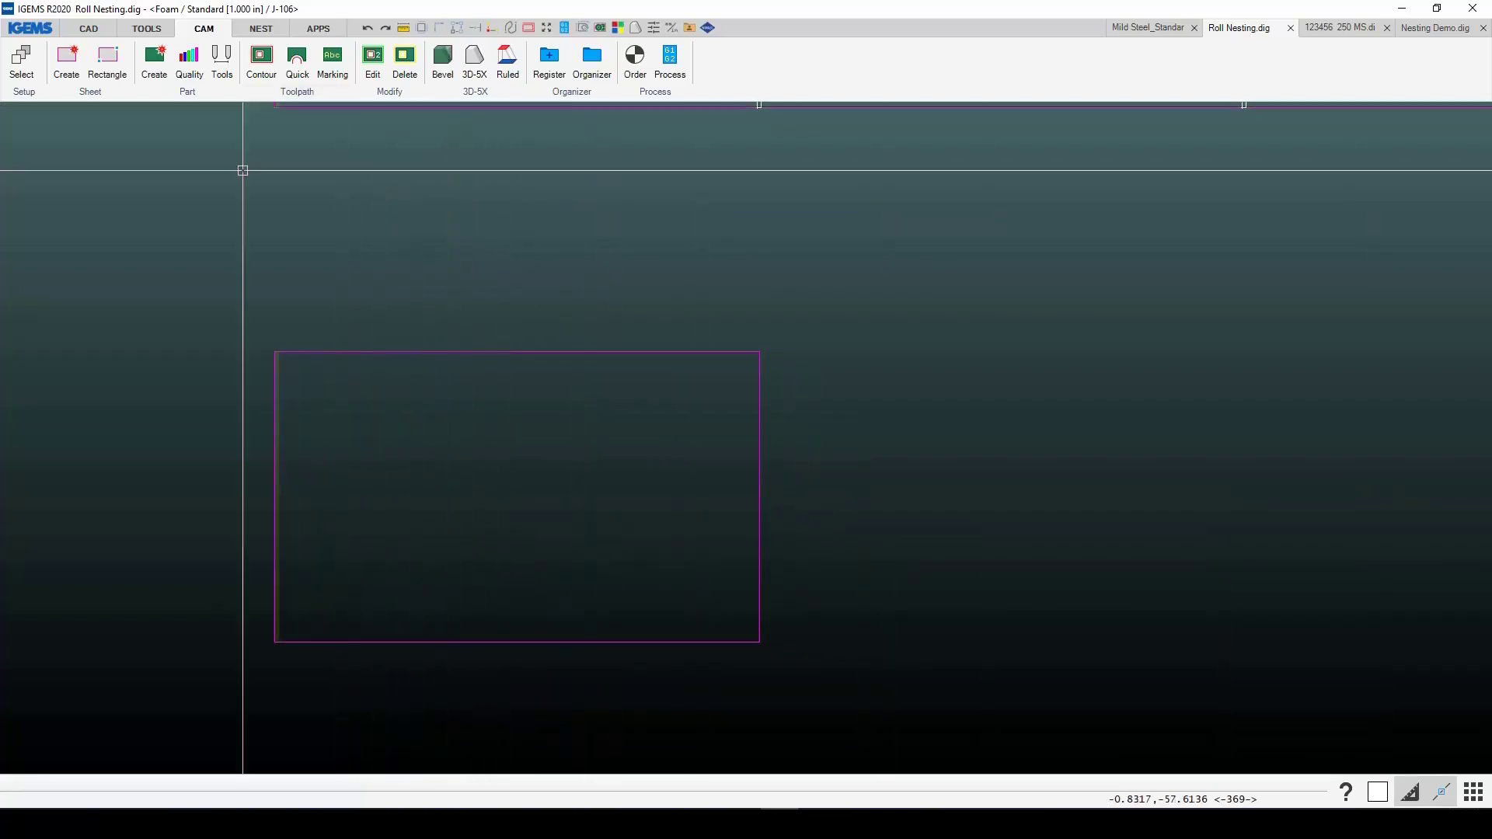
Step: Auto nest all the foam parts on the single sheet with a sheet quantity of 10 and the J-106 nest settings
scroll(319, 323, "down", 3)
left_click(261, 28)
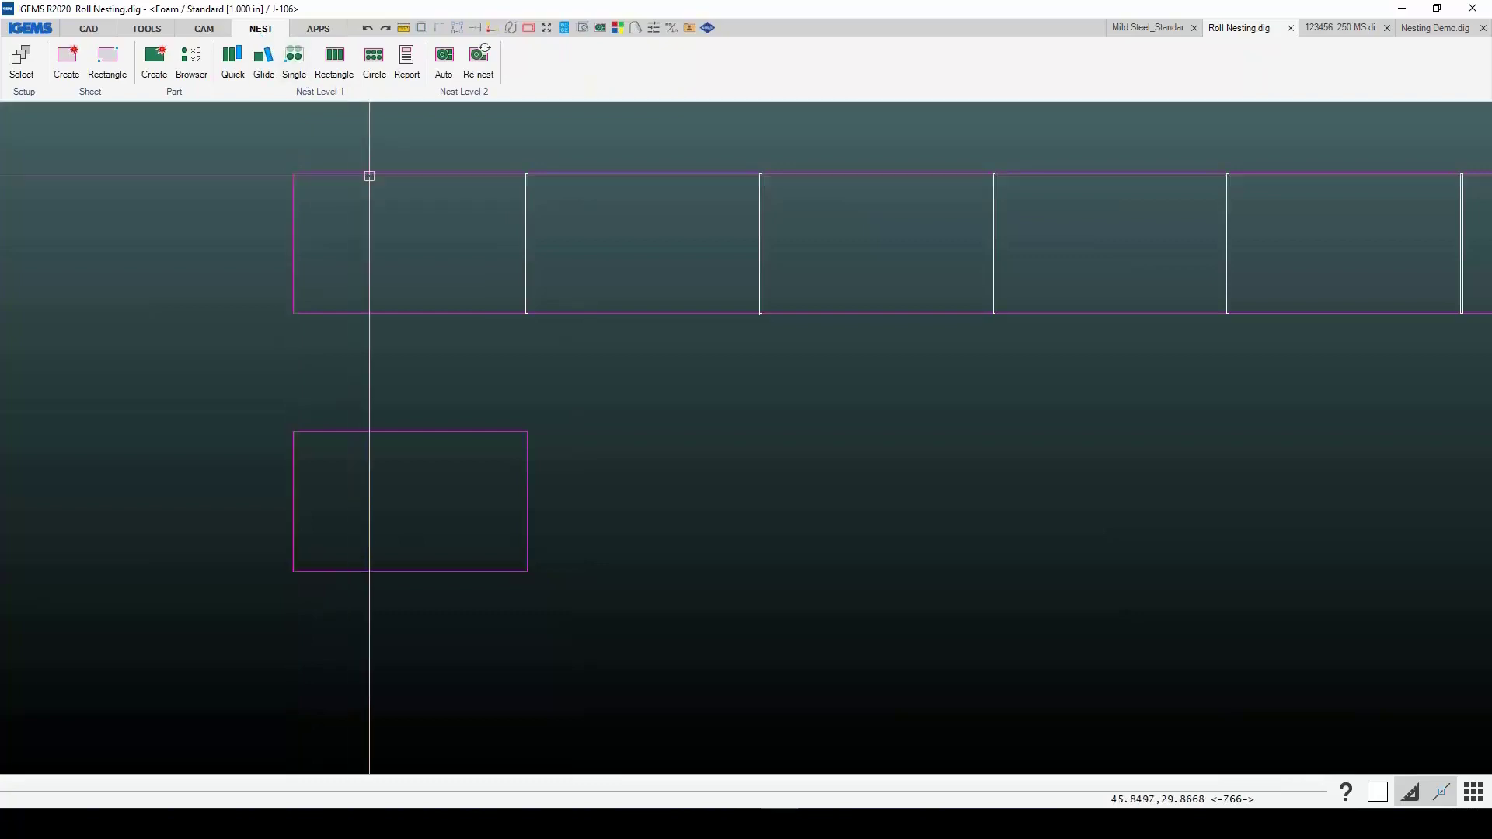
scroll(370, 179, "down", 1)
scroll(417, 383, "down", 1)
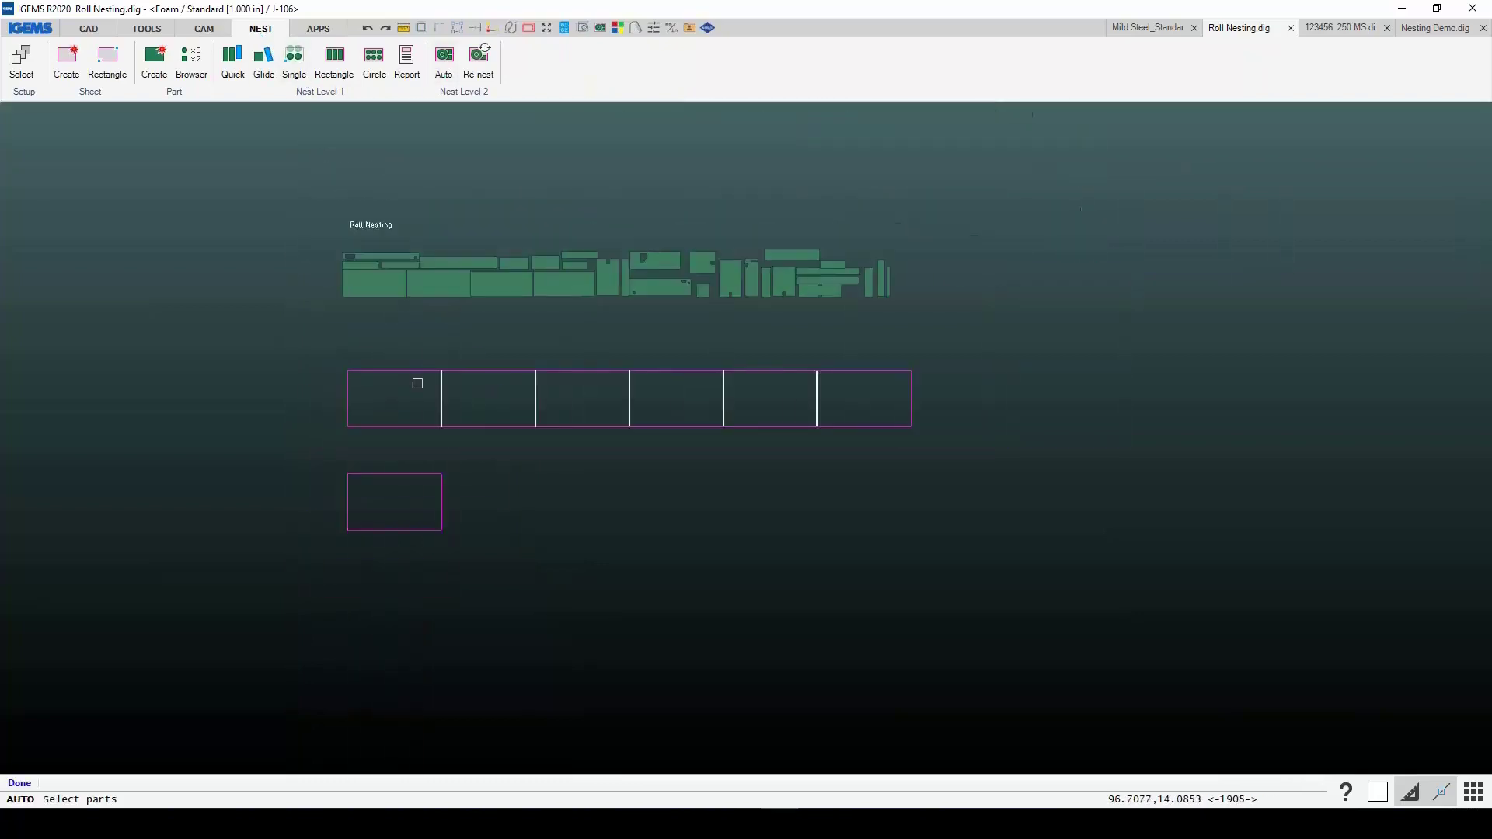
left_click_drag(323, 256, 794, 358)
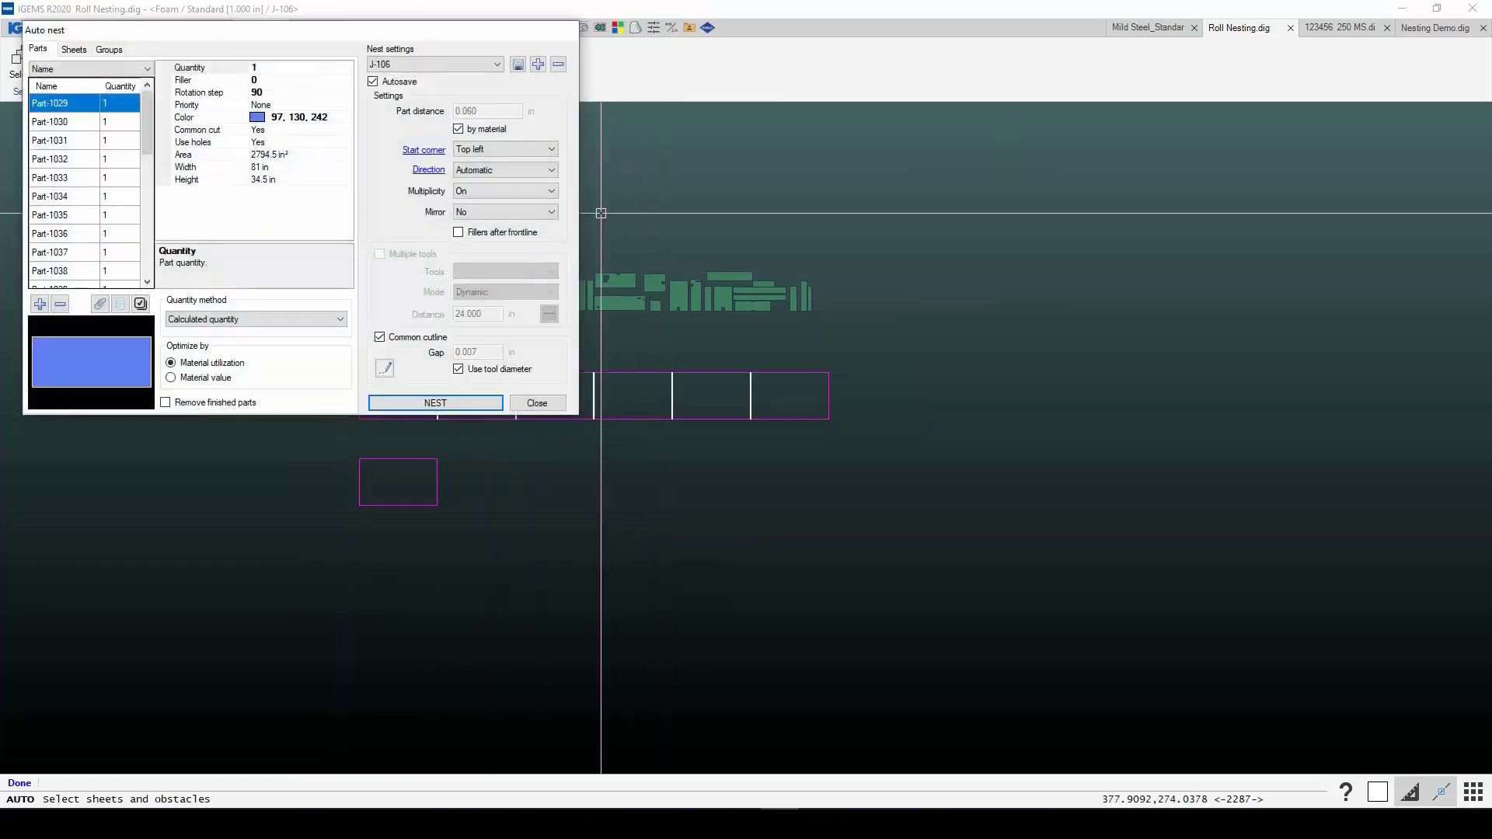
left_click(74, 50)
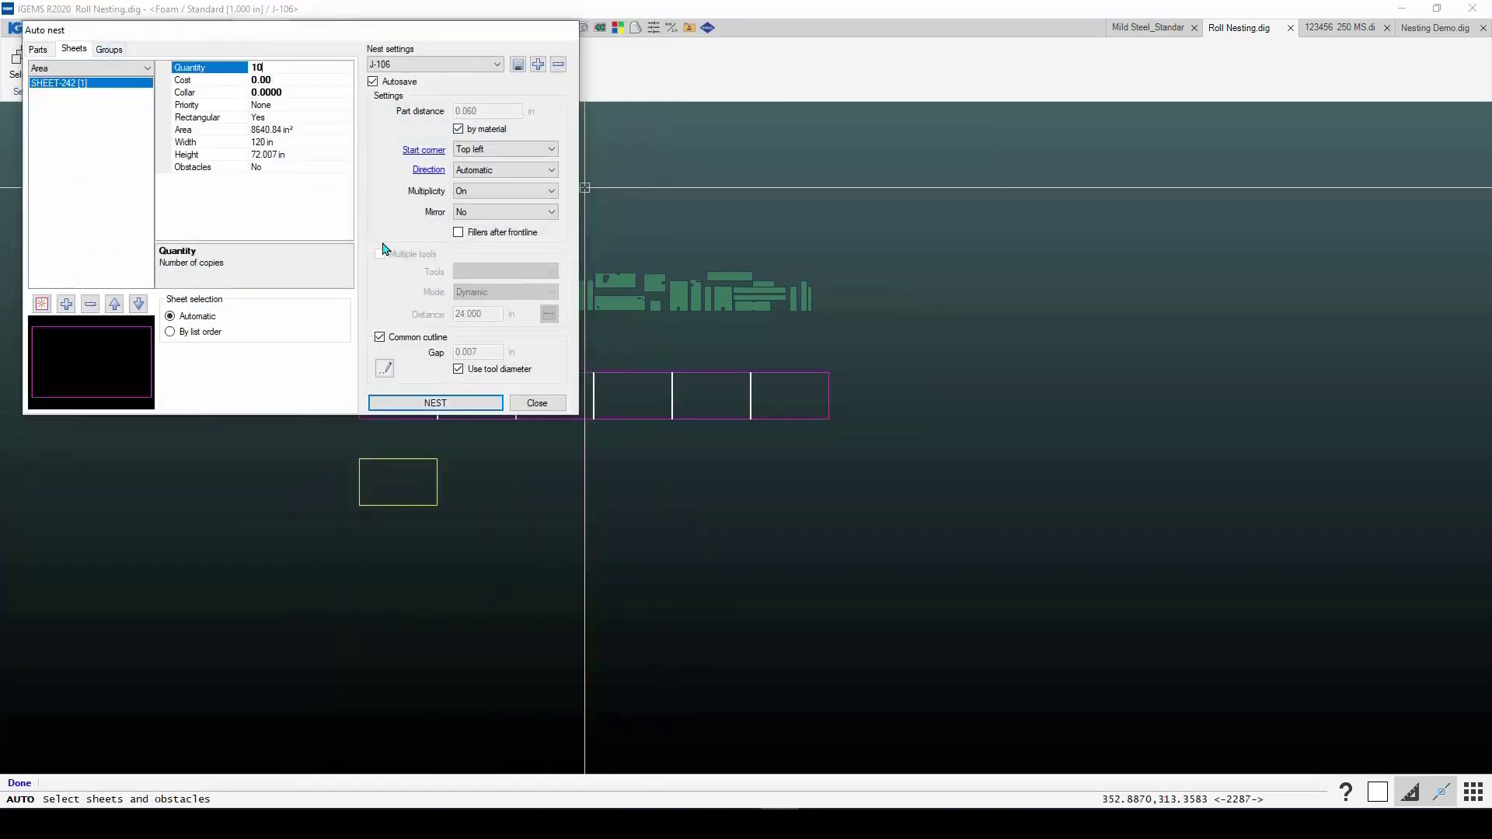
left_click(431, 404)
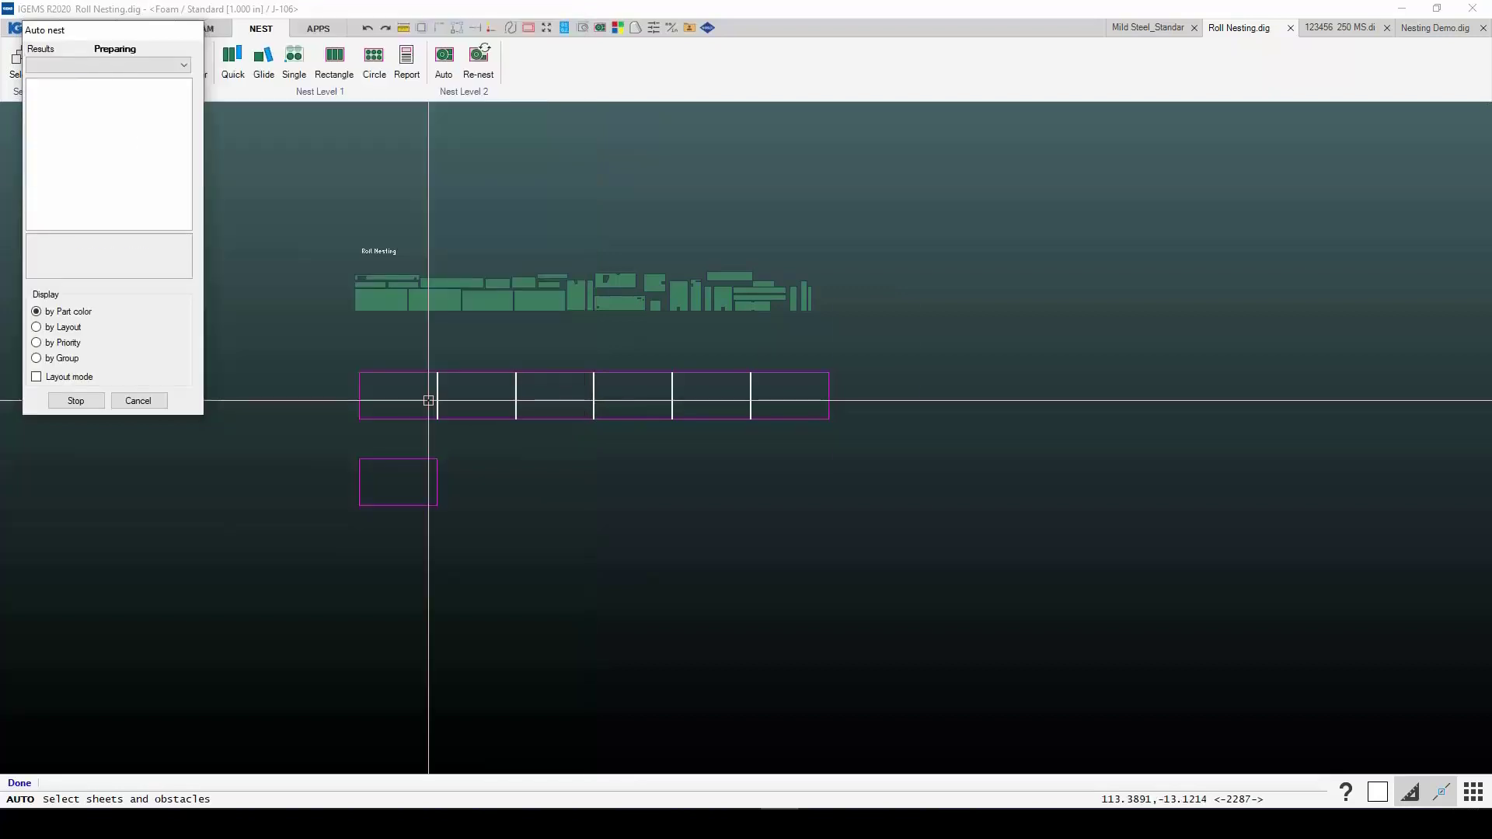
Step: Show the running nest in layout mode, check the parts at the sheet's corner, then stop and accept the result
left_click(36, 376)
scroll(526, 400, "up", 3)
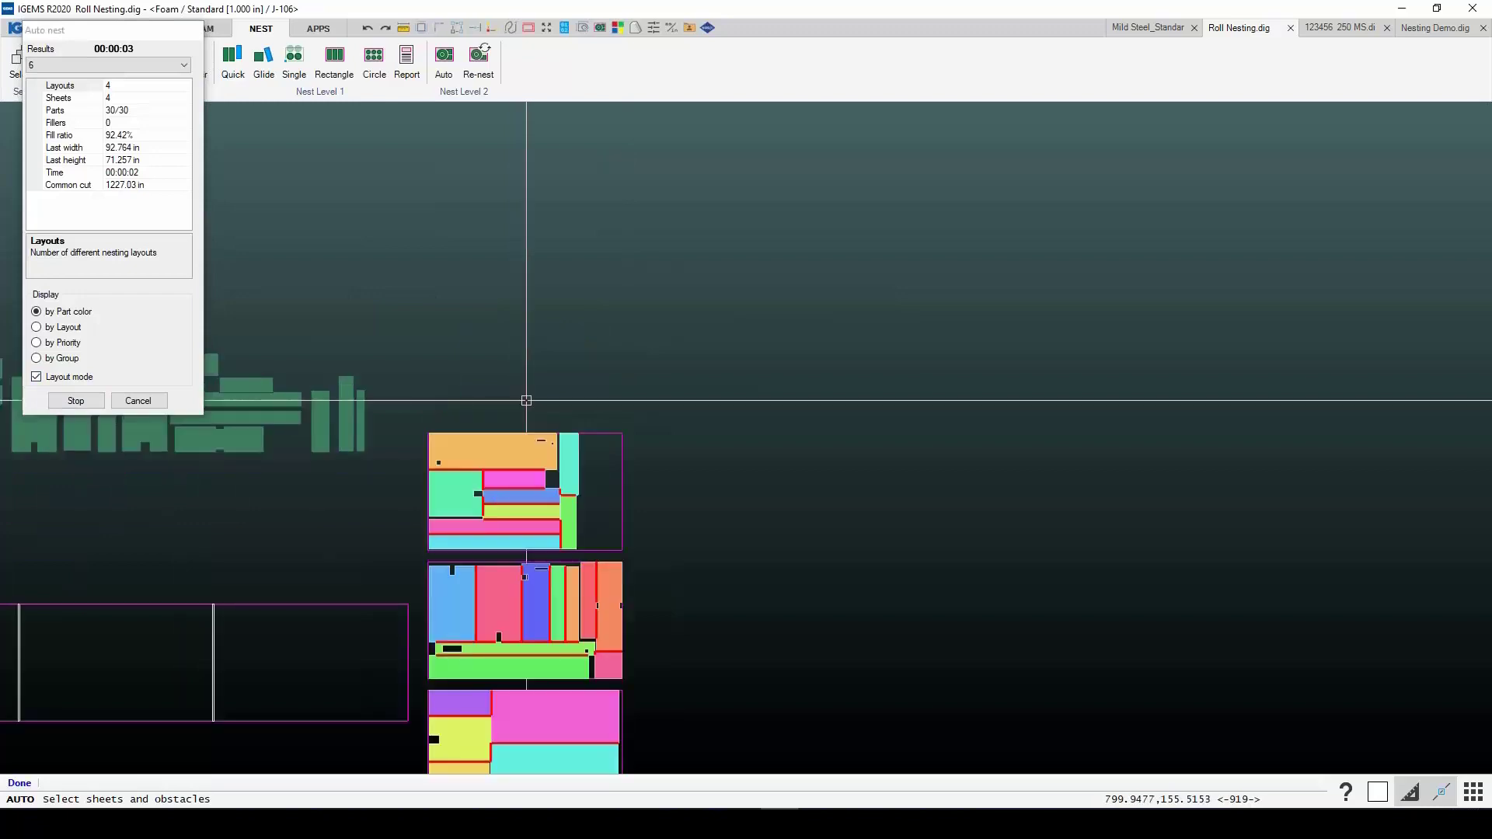
scroll(526, 401, "up", 5)
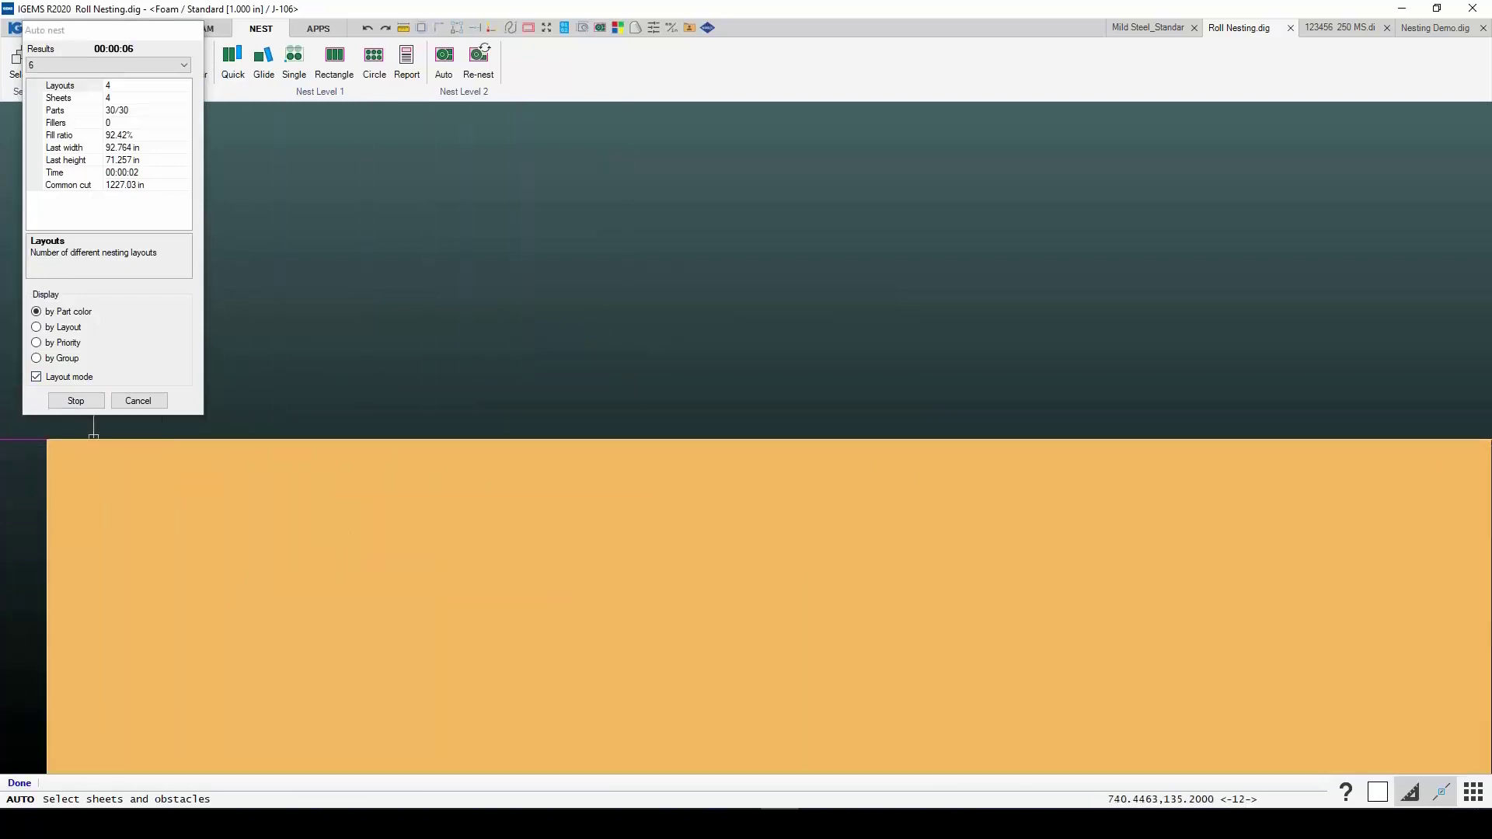
scroll(435, 445, "down", 4)
scroll(566, 446, "down", 5)
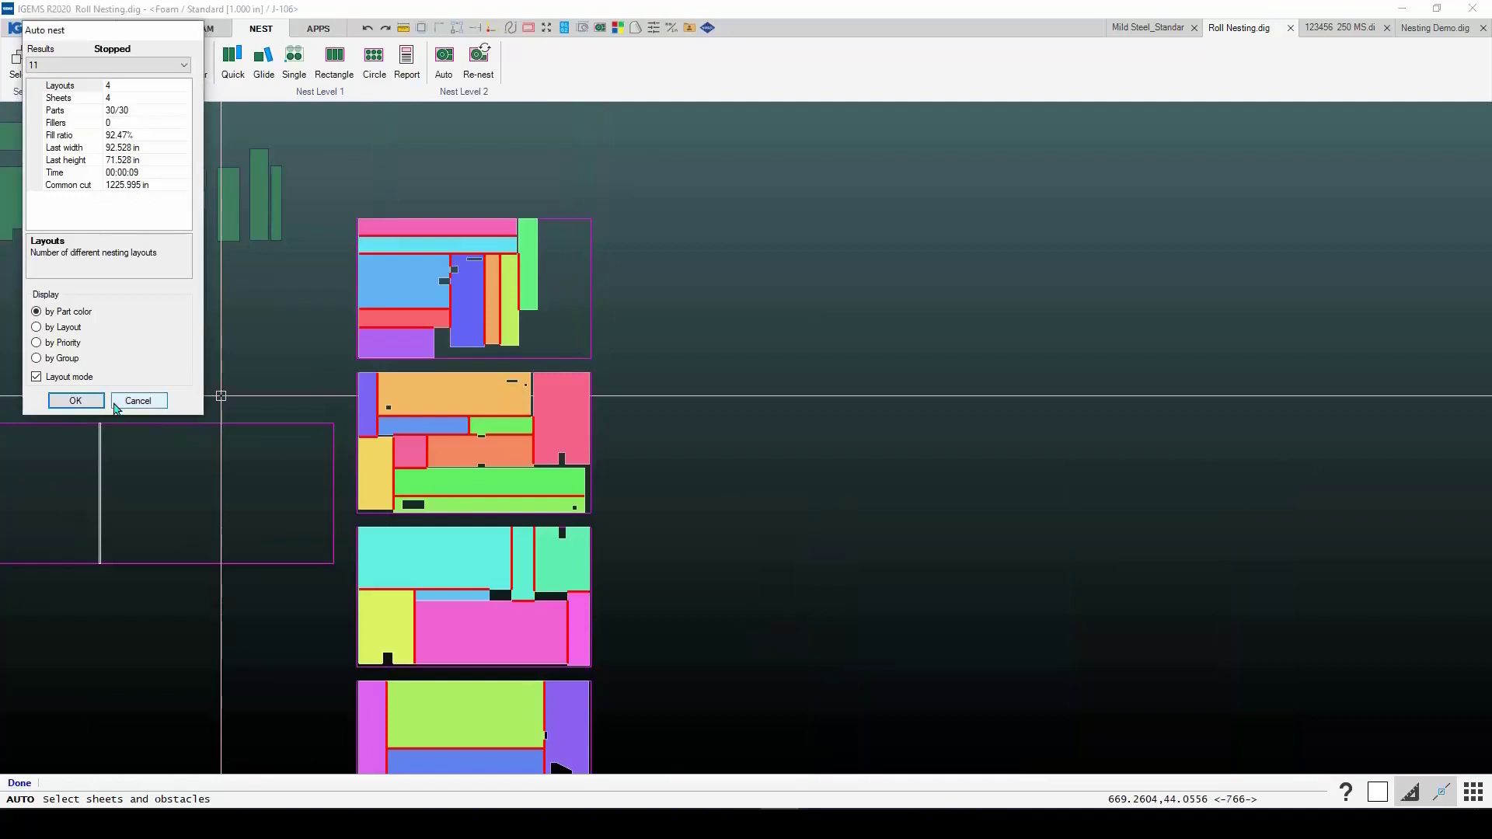
left_click(75, 401)
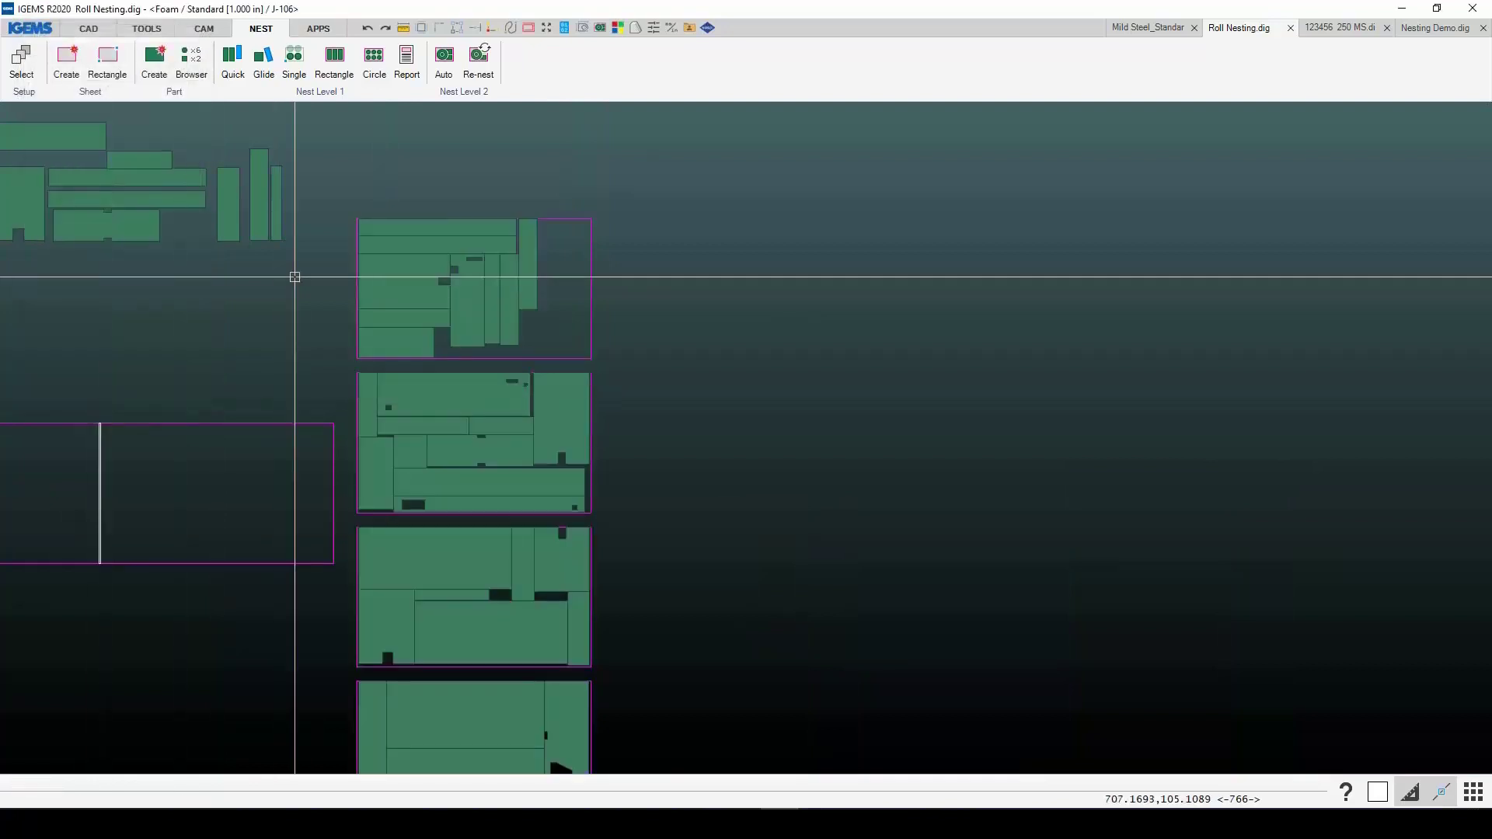
Step: Create sheetwise common cutlines with the tool diameter and trimming to the sheet for the parts on the uppermost nested sheet
left_click(205, 32)
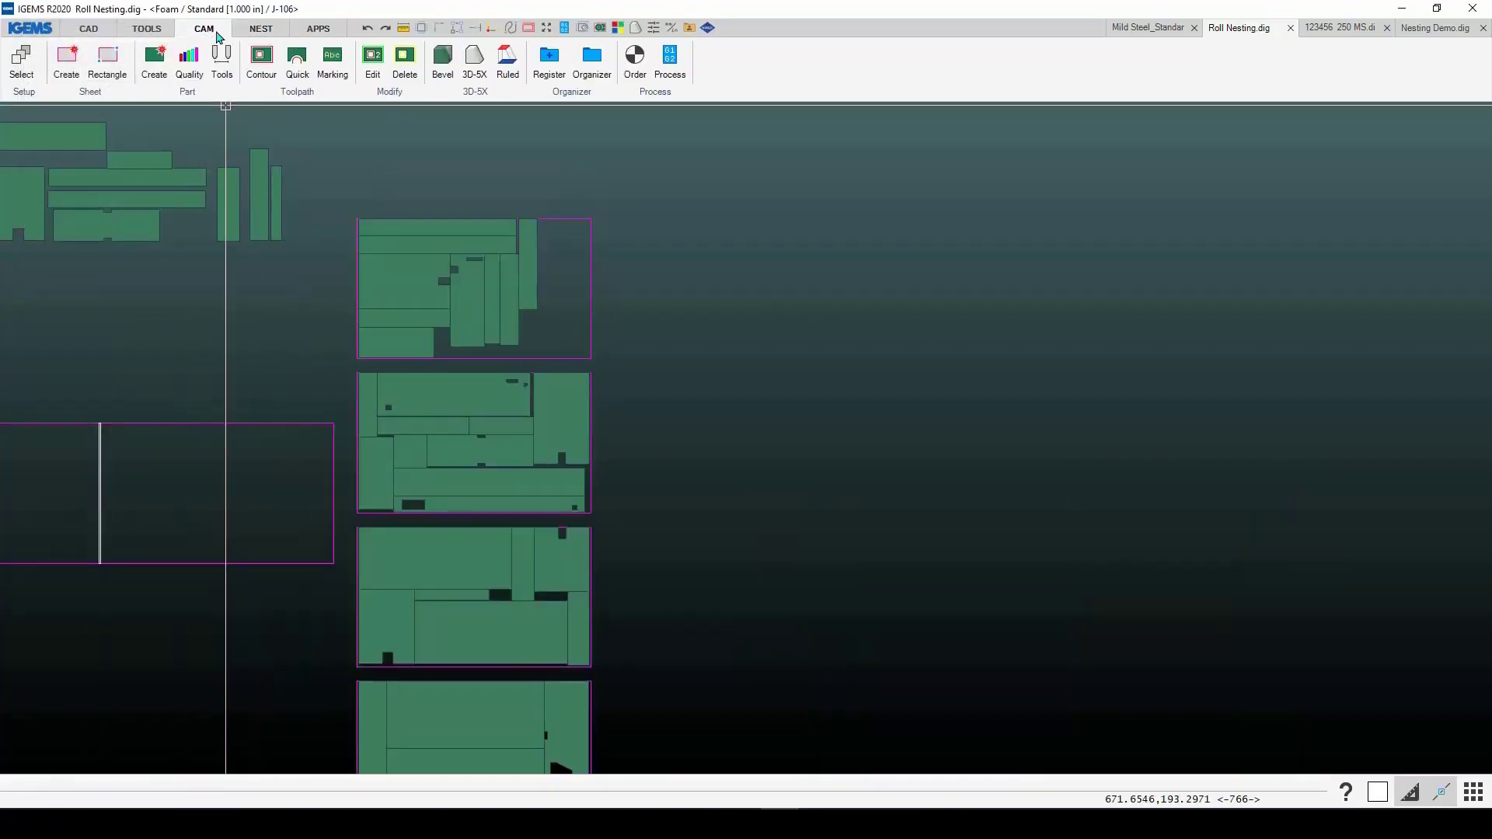
left_click(295, 94)
left_click(290, 235)
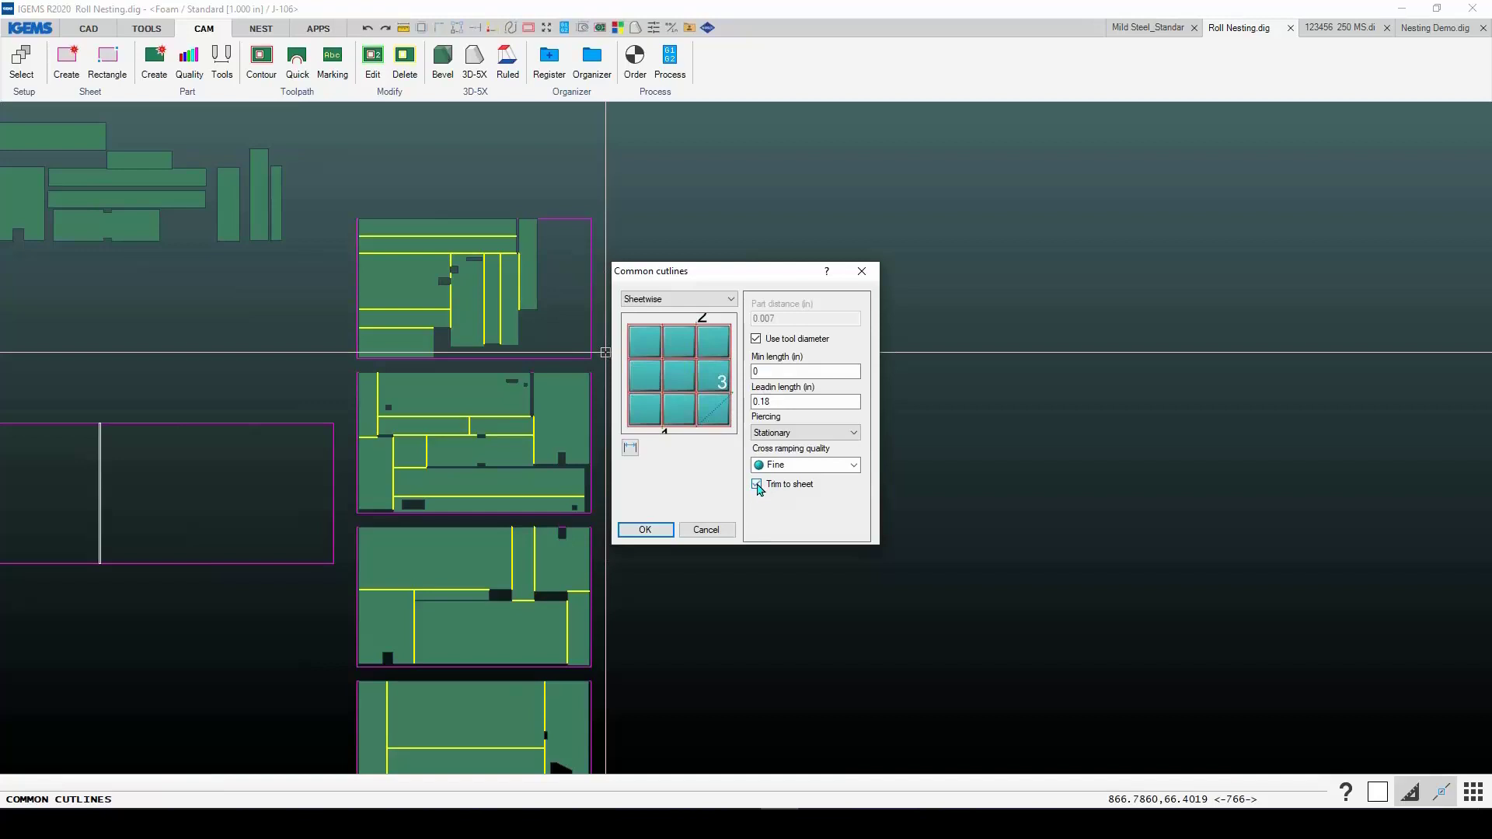
left_click(645, 530)
left_click_drag(322, 200, 606, 362)
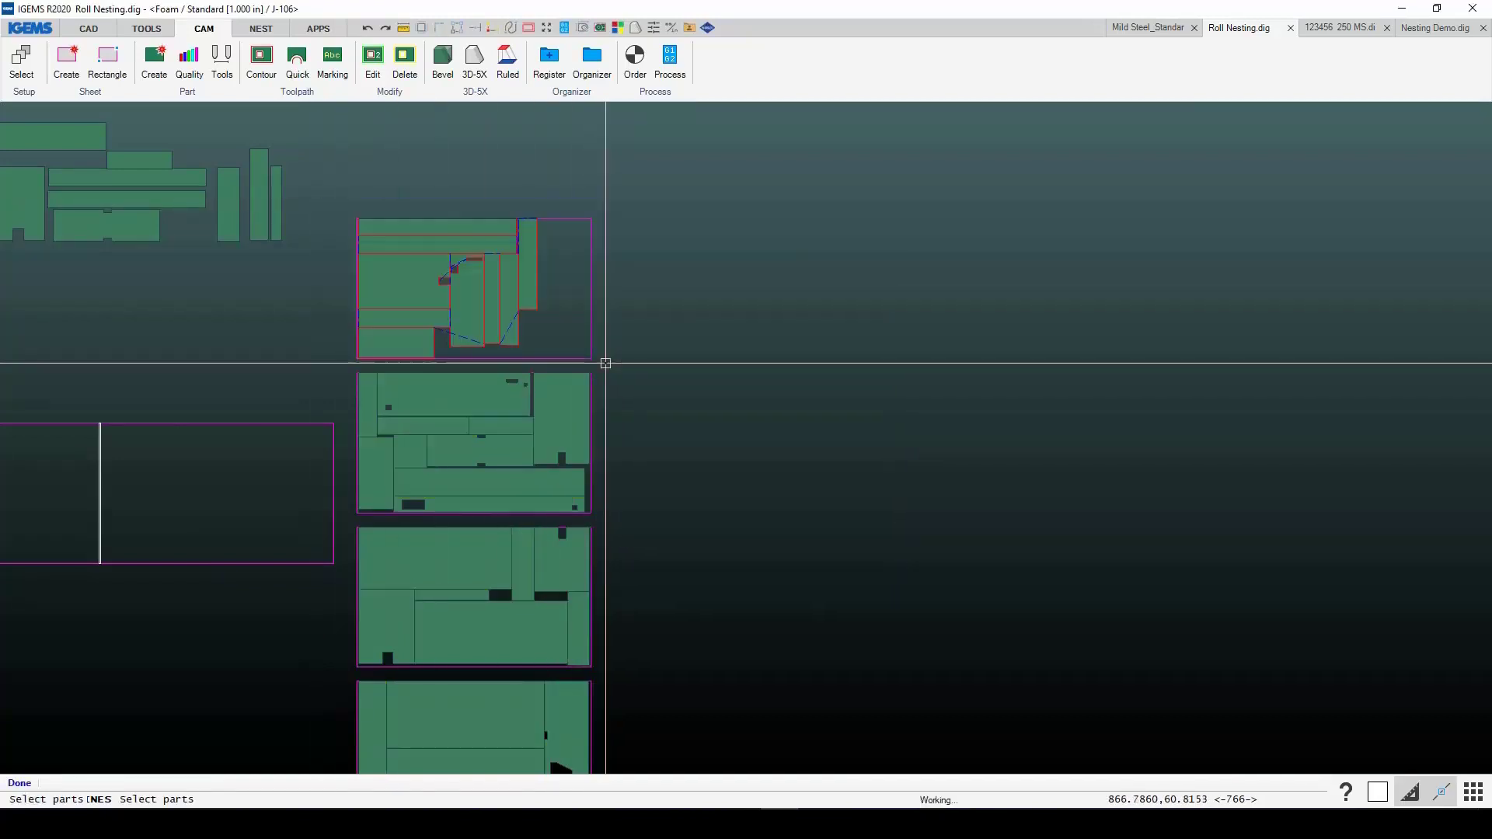
Step: Examine the trimmed cutline toolpath beside the clamp zone, along the sheet's upper edge and between the parts on the uppermost sheet
scroll(360, 217, "up", 10)
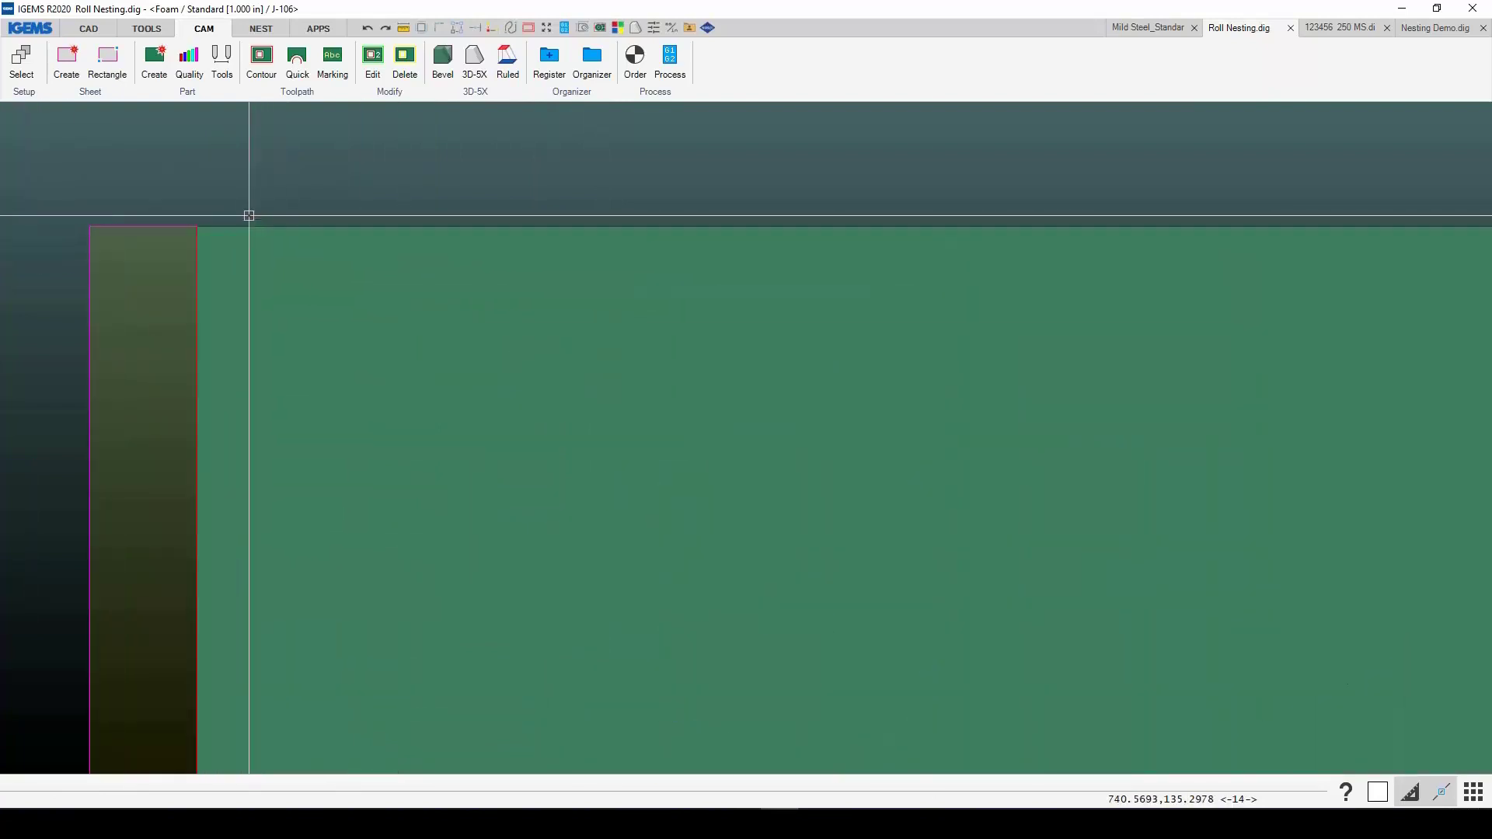
scroll(525, 270, "down", 10)
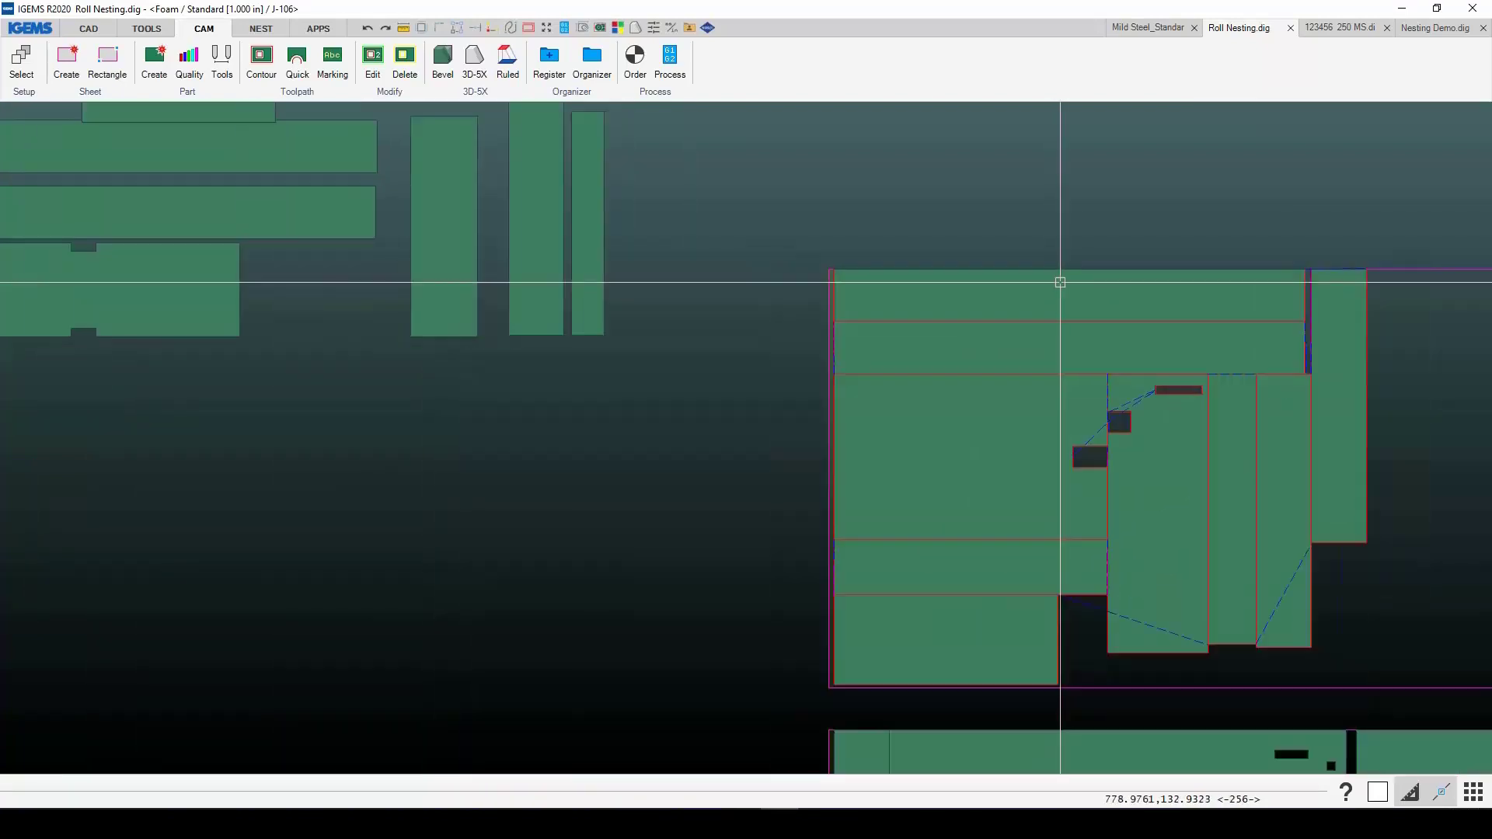
scroll(1106, 472, "down", 5)
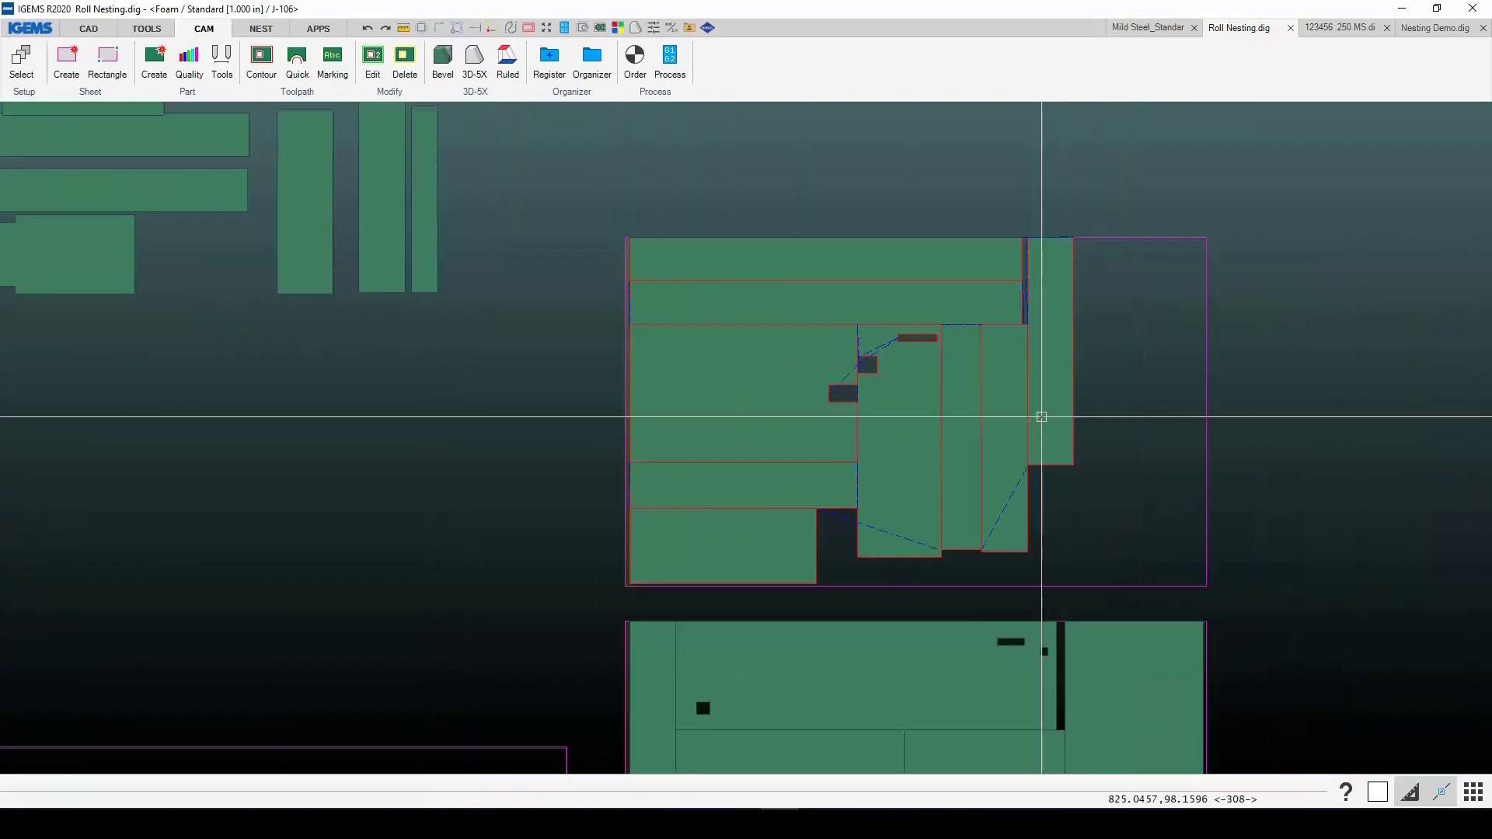
scroll(903, 360, "down", 4)
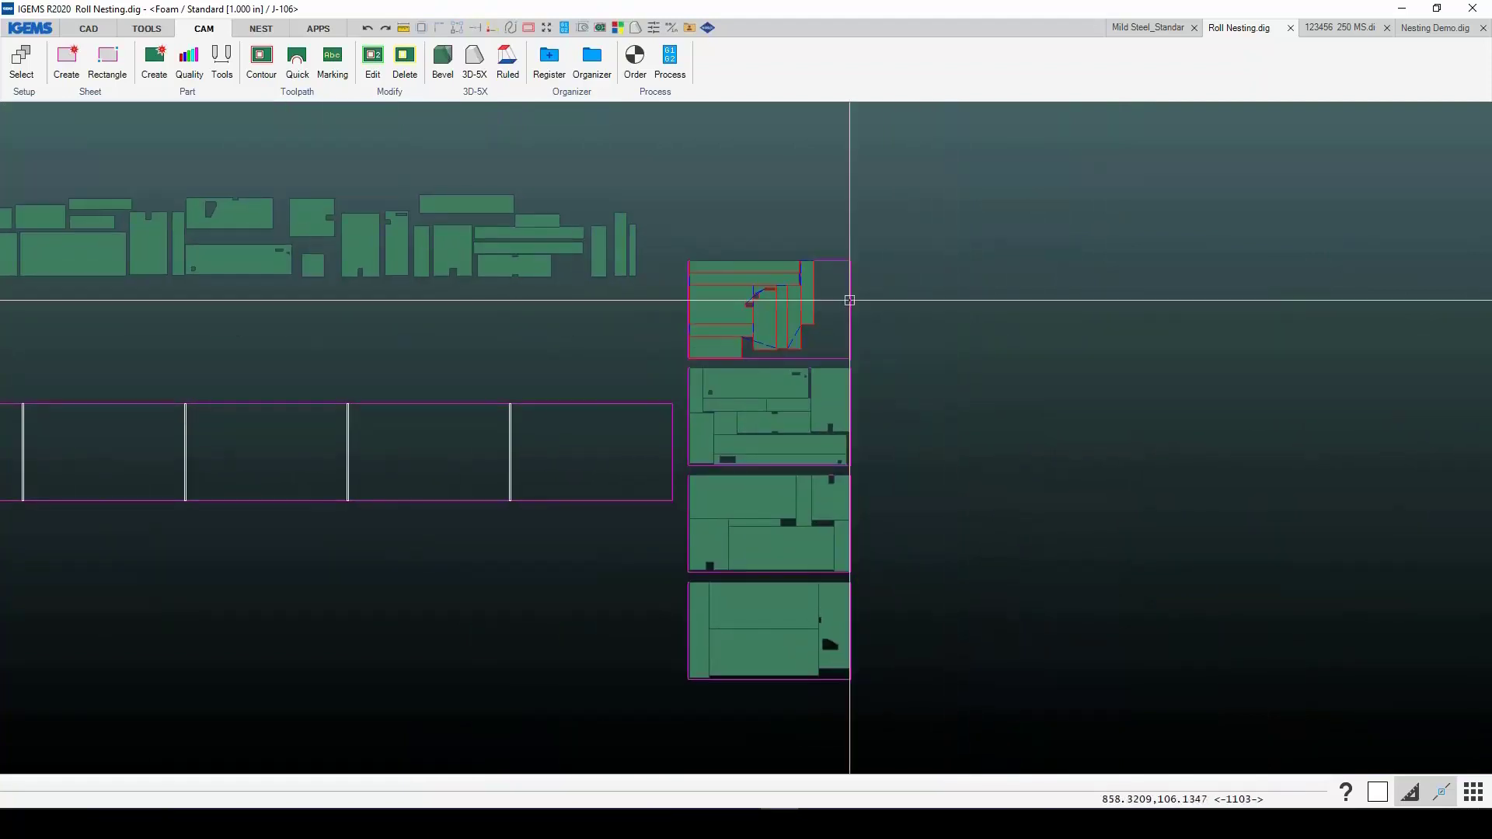
scroll(394, 162, "down", 1)
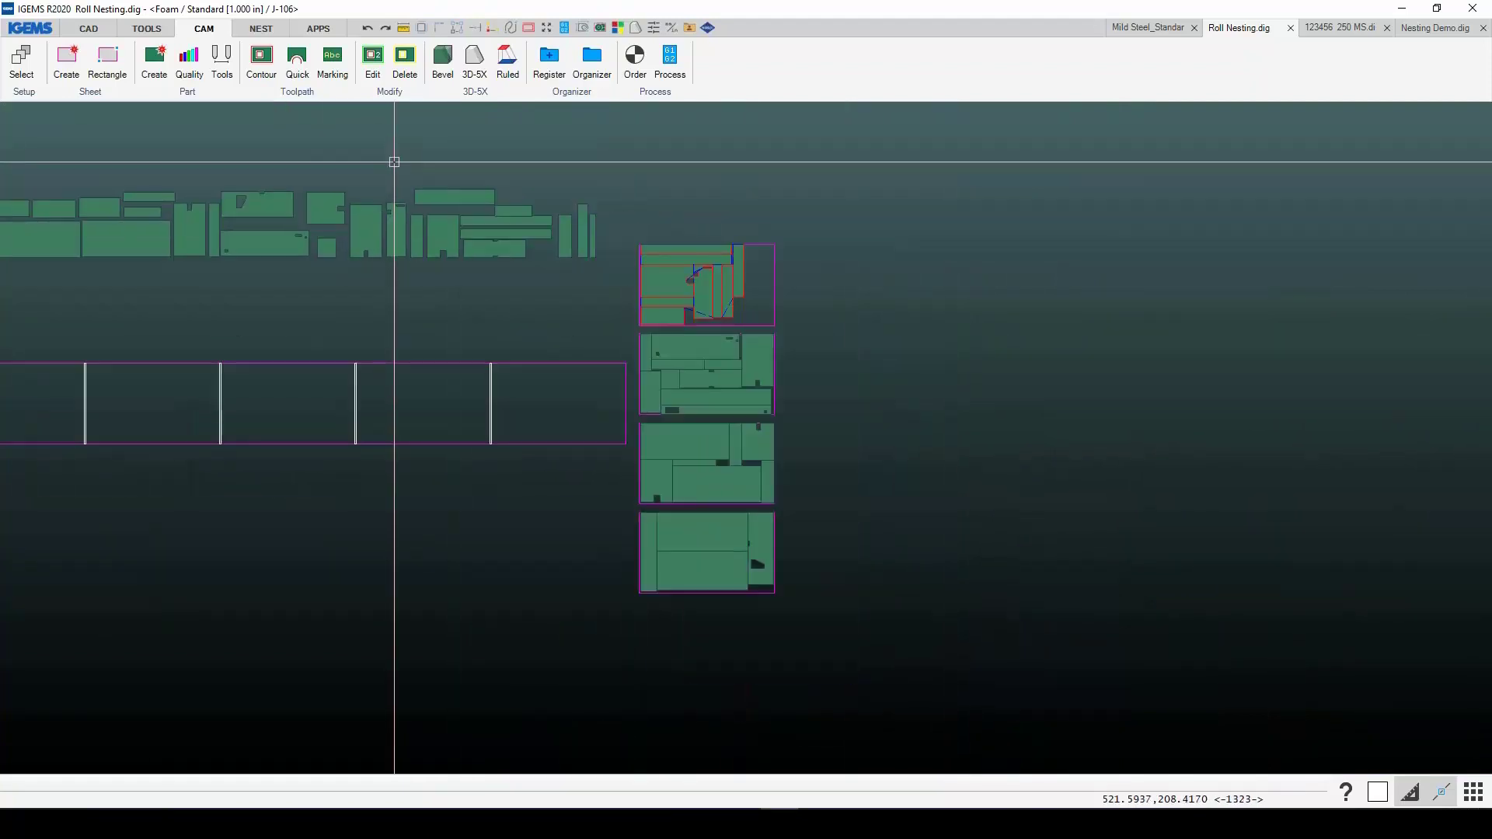
scroll(526, 156, "down", 2)
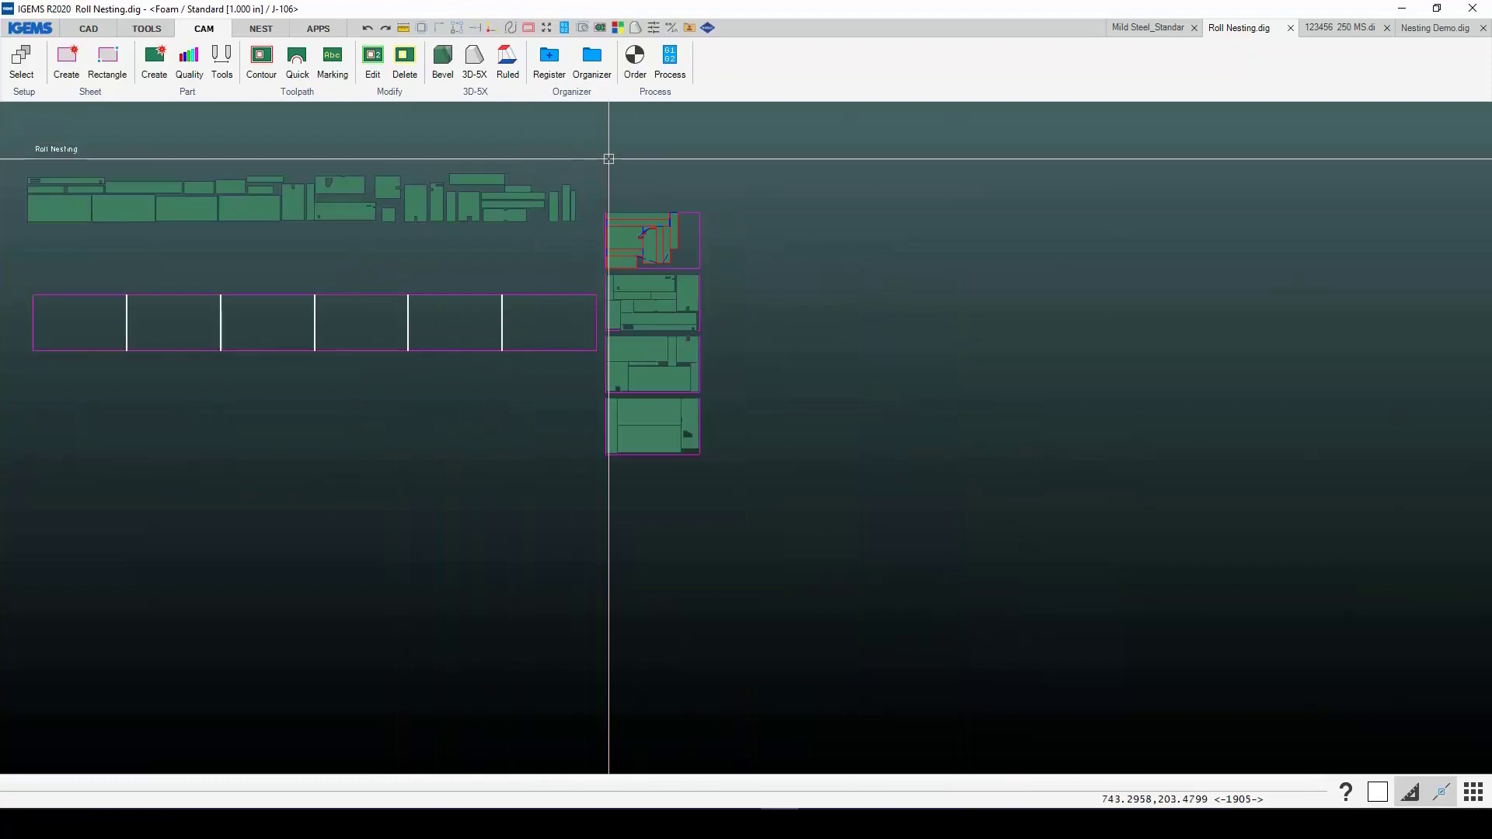
middle_click_drag(608, 159, 522, 143)
scroll(593, 199, "up", 4)
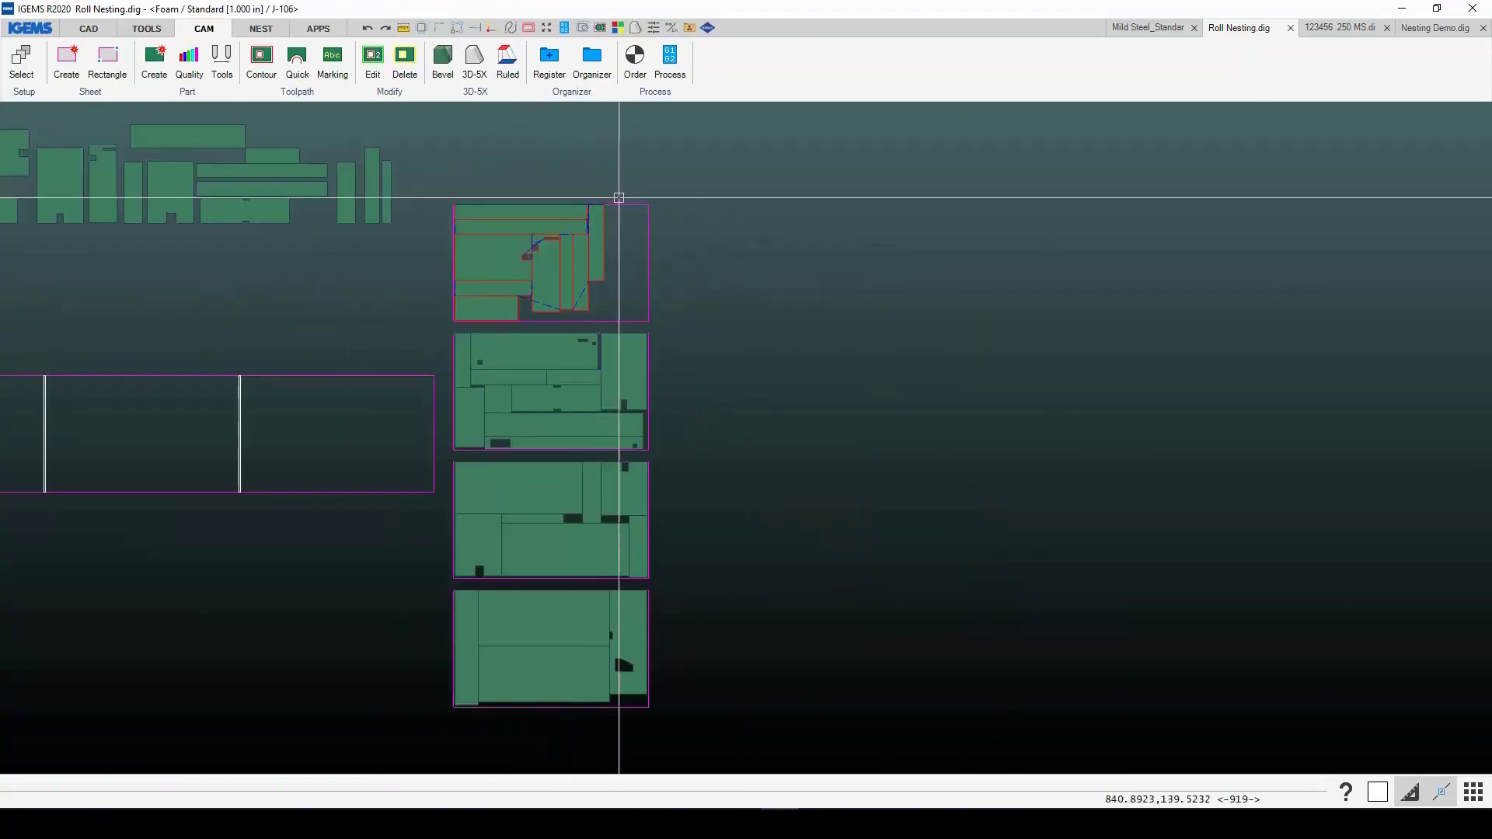
scroll(618, 201, "up", 4)
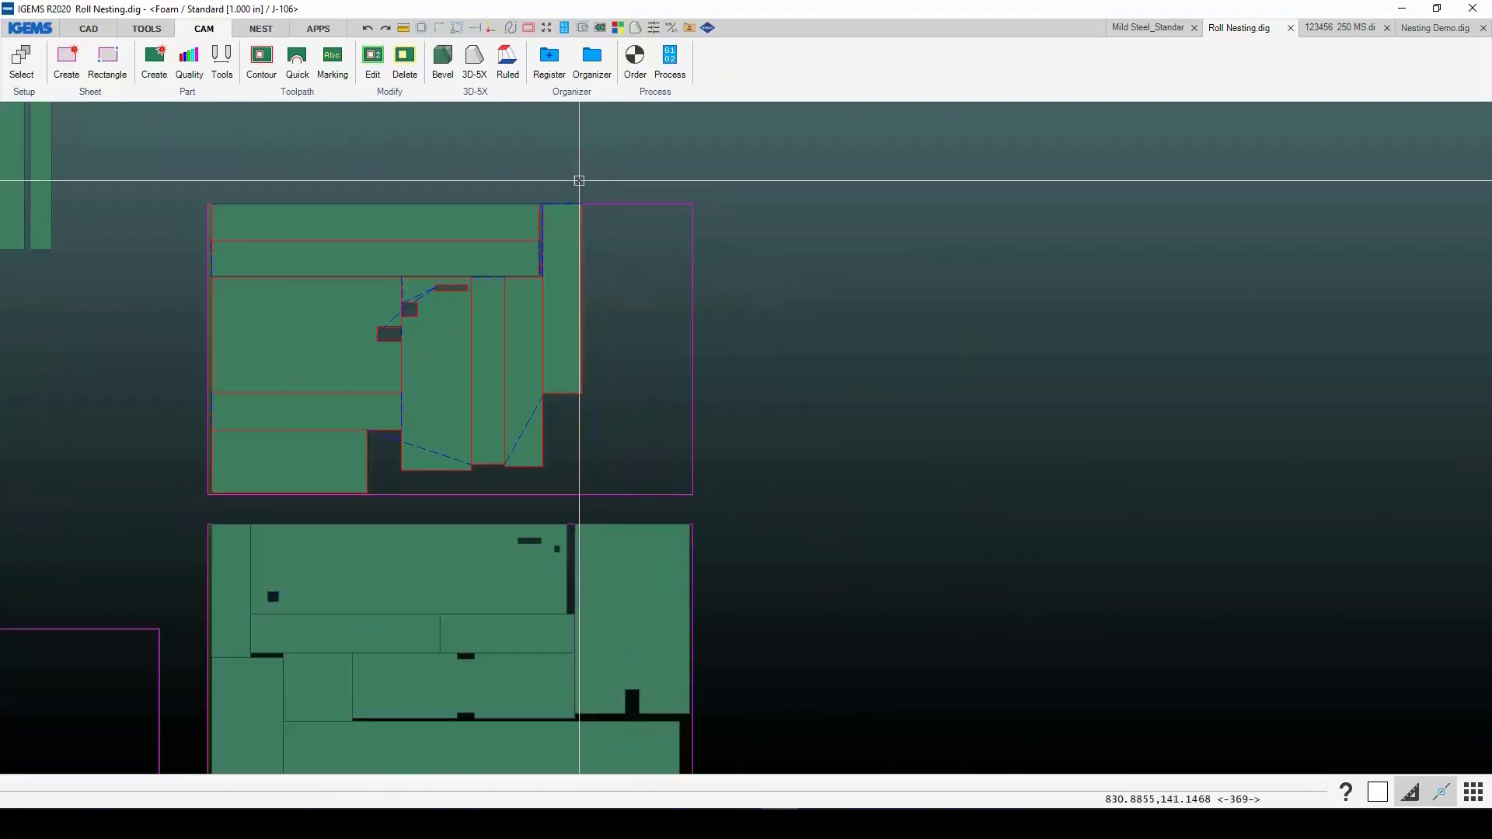
scroll(585, 443, "down", 2)
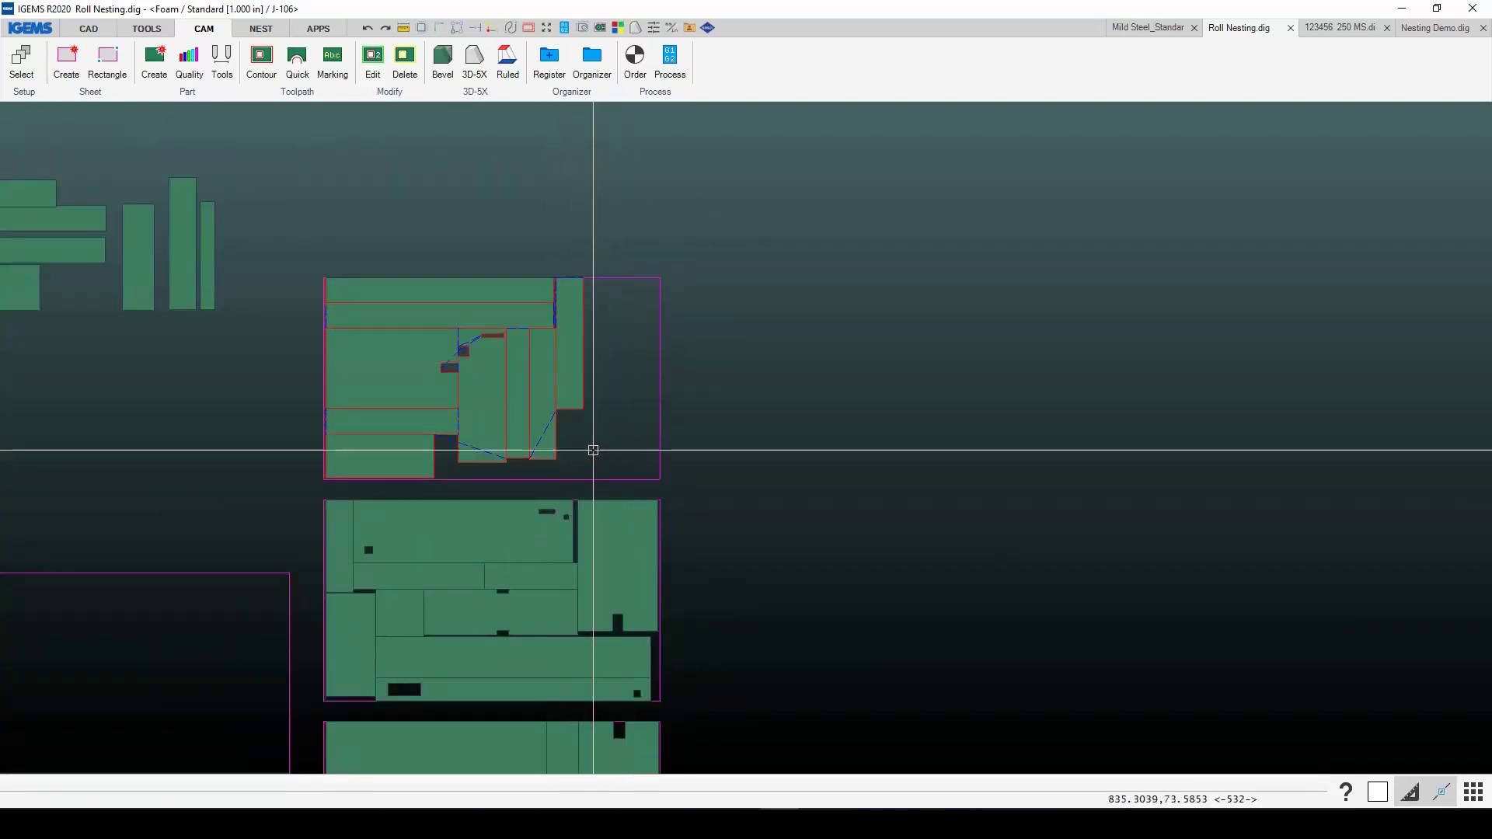
Step: Draw a vertical line from the rightmost part's upper outer corner down to the lower edge of the uppermost nested sheet
scroll(589, 342, "down", 1)
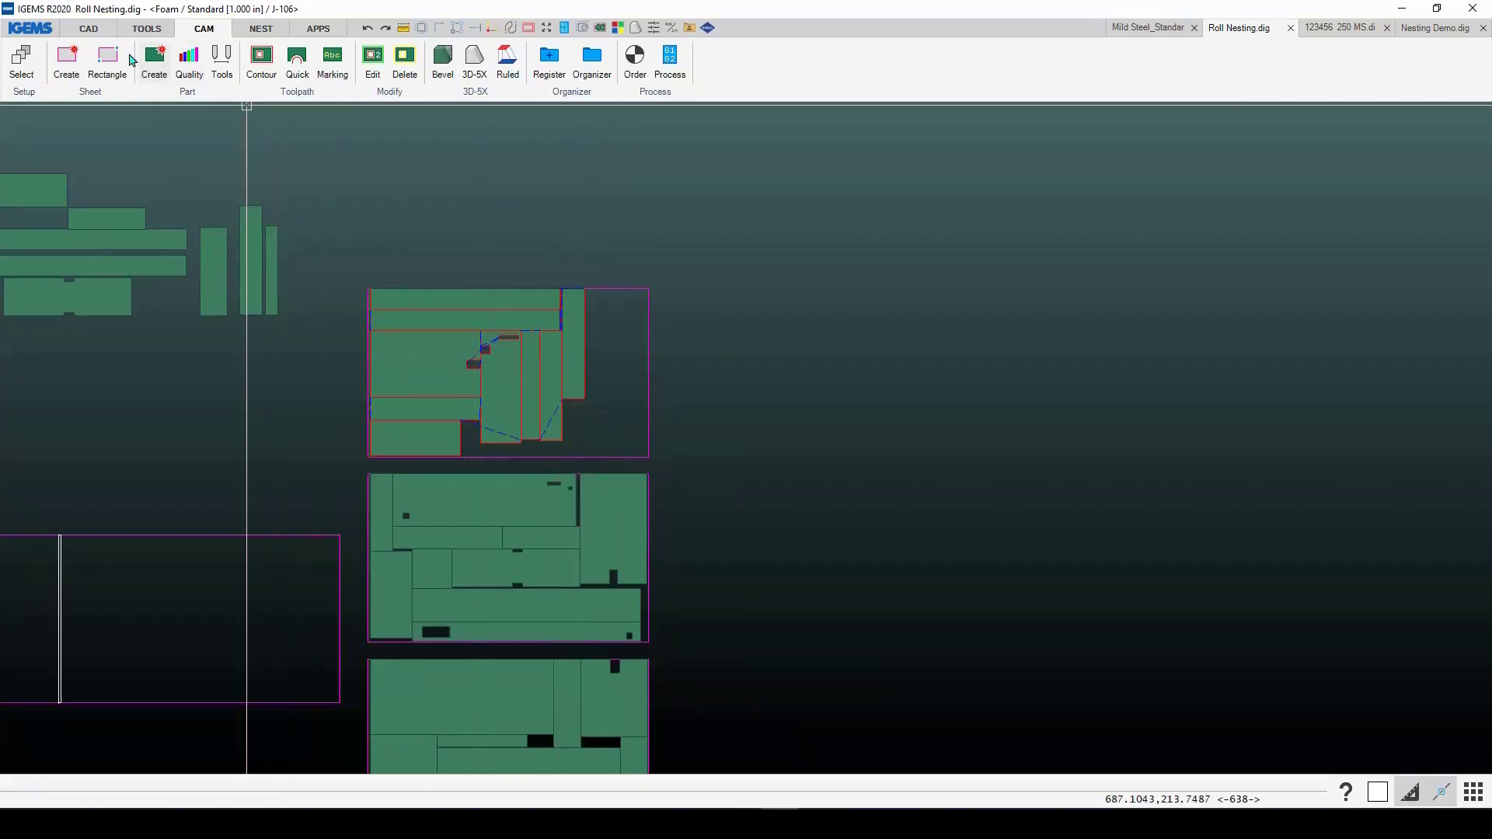
left_click(91, 28)
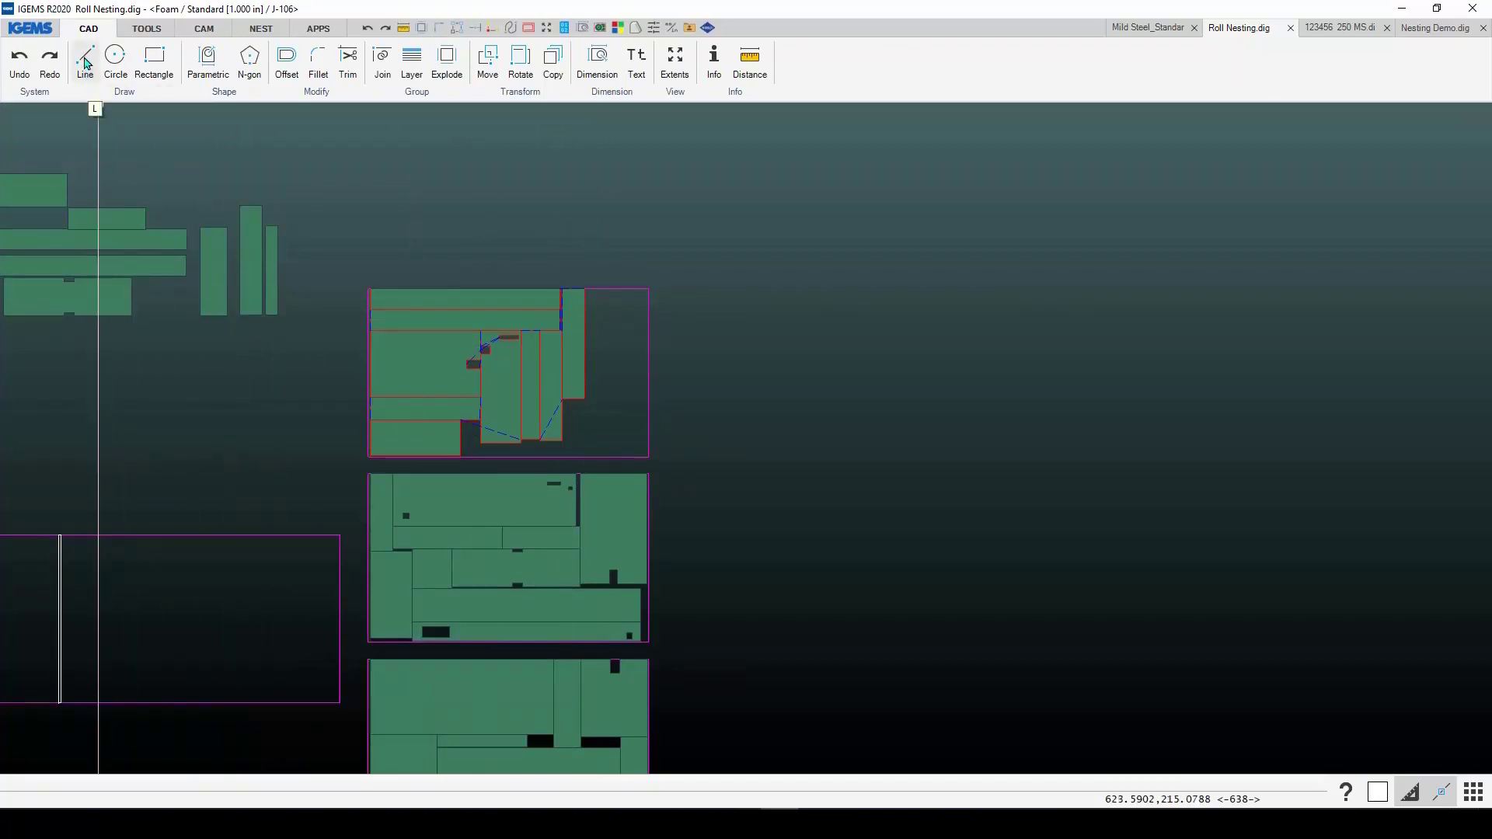
scroll(641, 267, "up", 6)
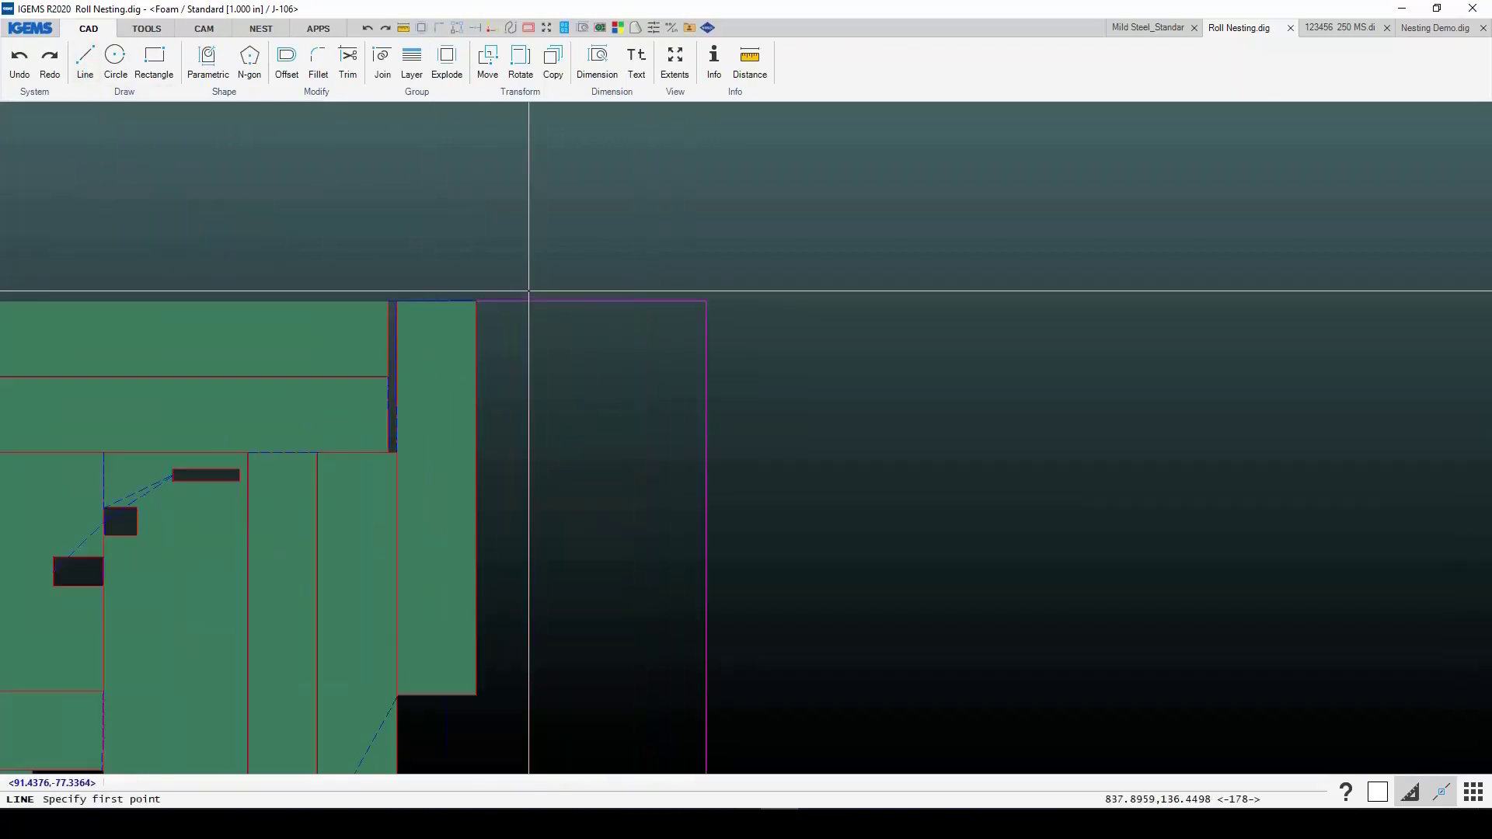
scroll(477, 296, "up", 3)
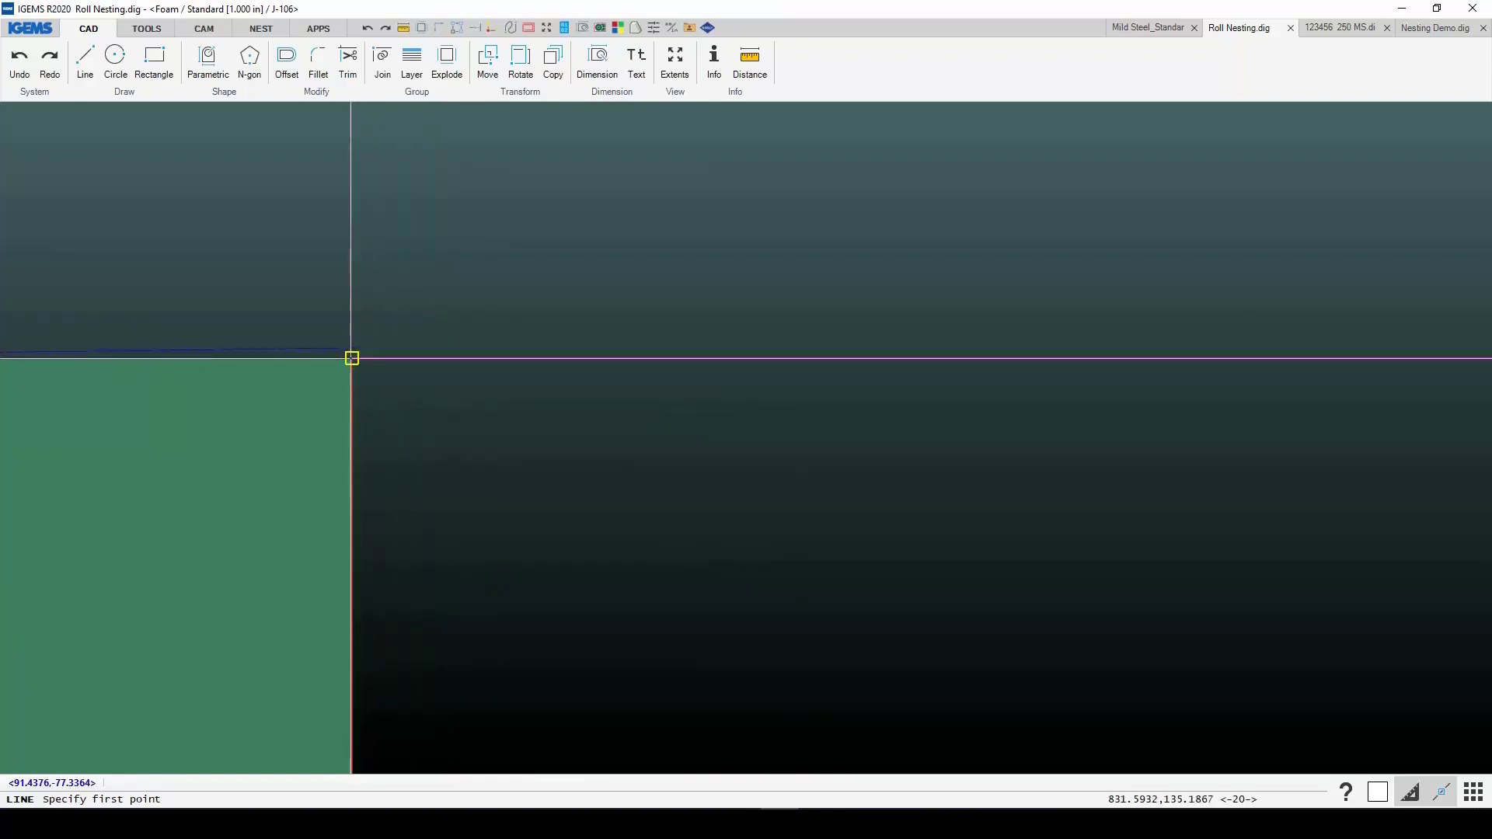
scroll(347, 356, "up", 2)
left_click(363, 362)
scroll(413, 463, "down", 5)
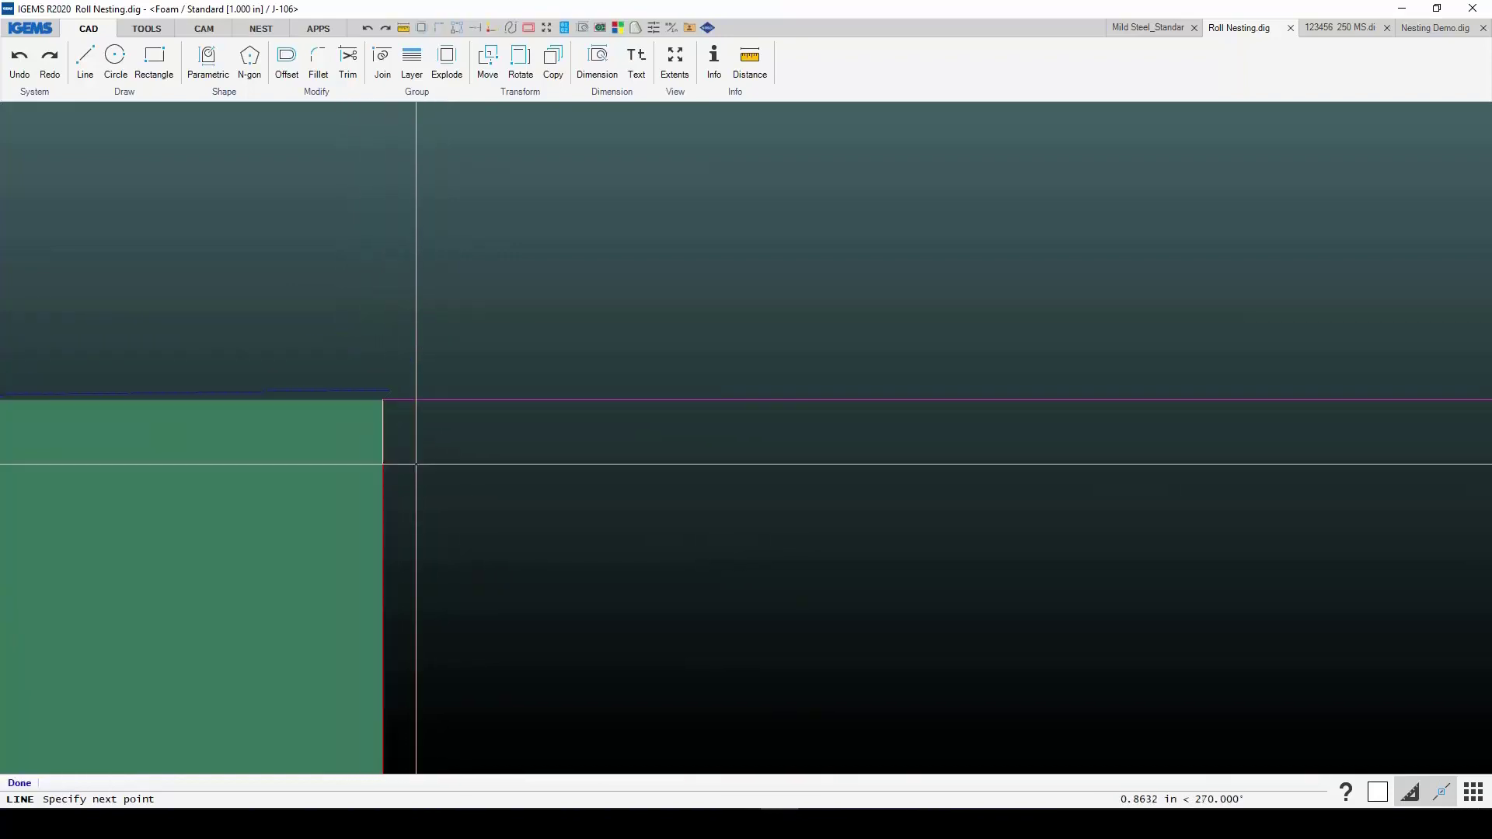
middle_click_drag(447, 567, 455, 267)
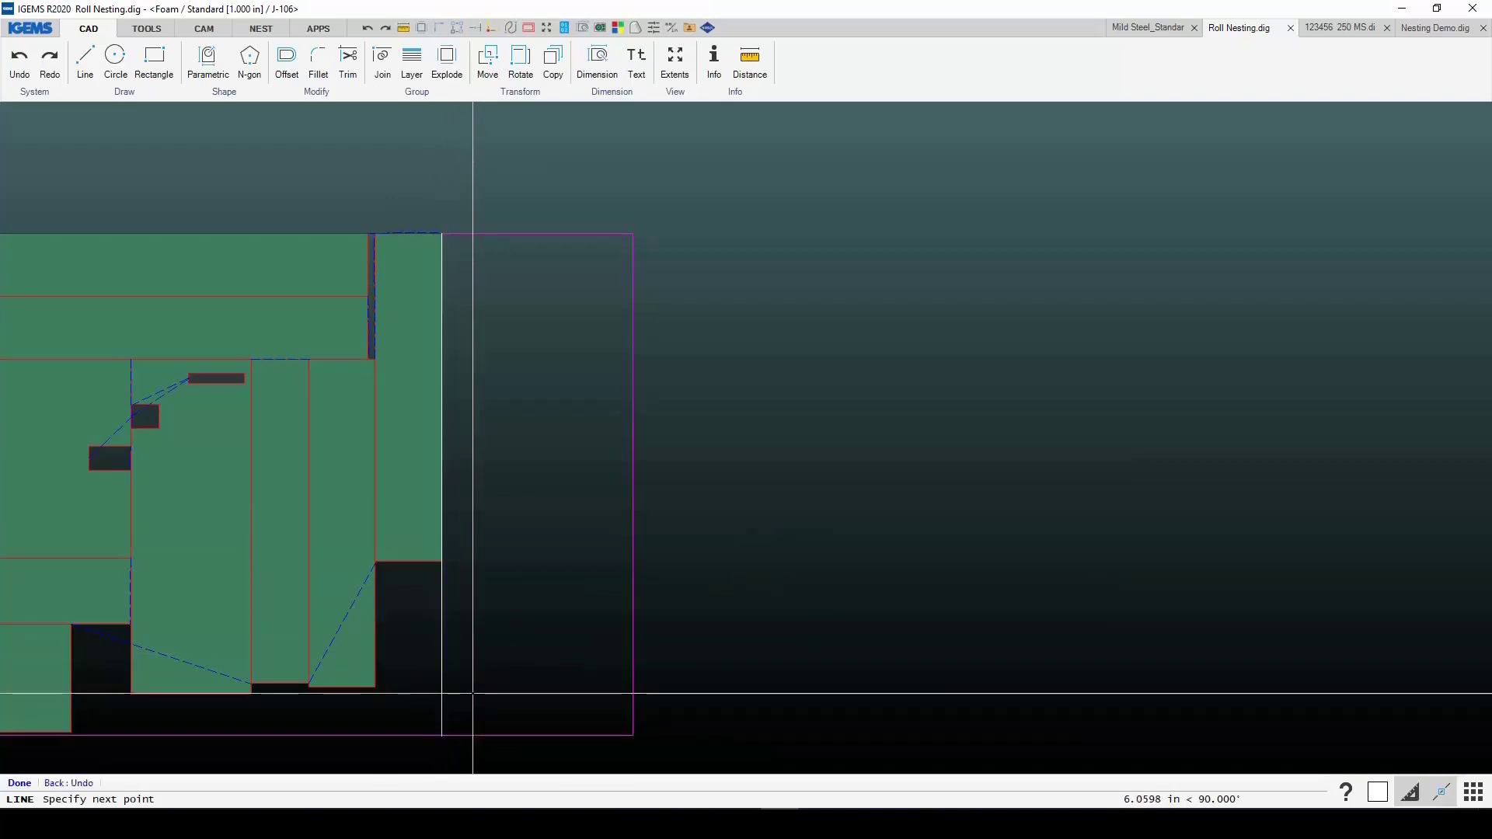
Step: Convert the vertical line into a cutoff toolpath with Rough quality, blind lead piercing, 0.01 in shortest cut and 0.01 in distance
left_click(202, 29)
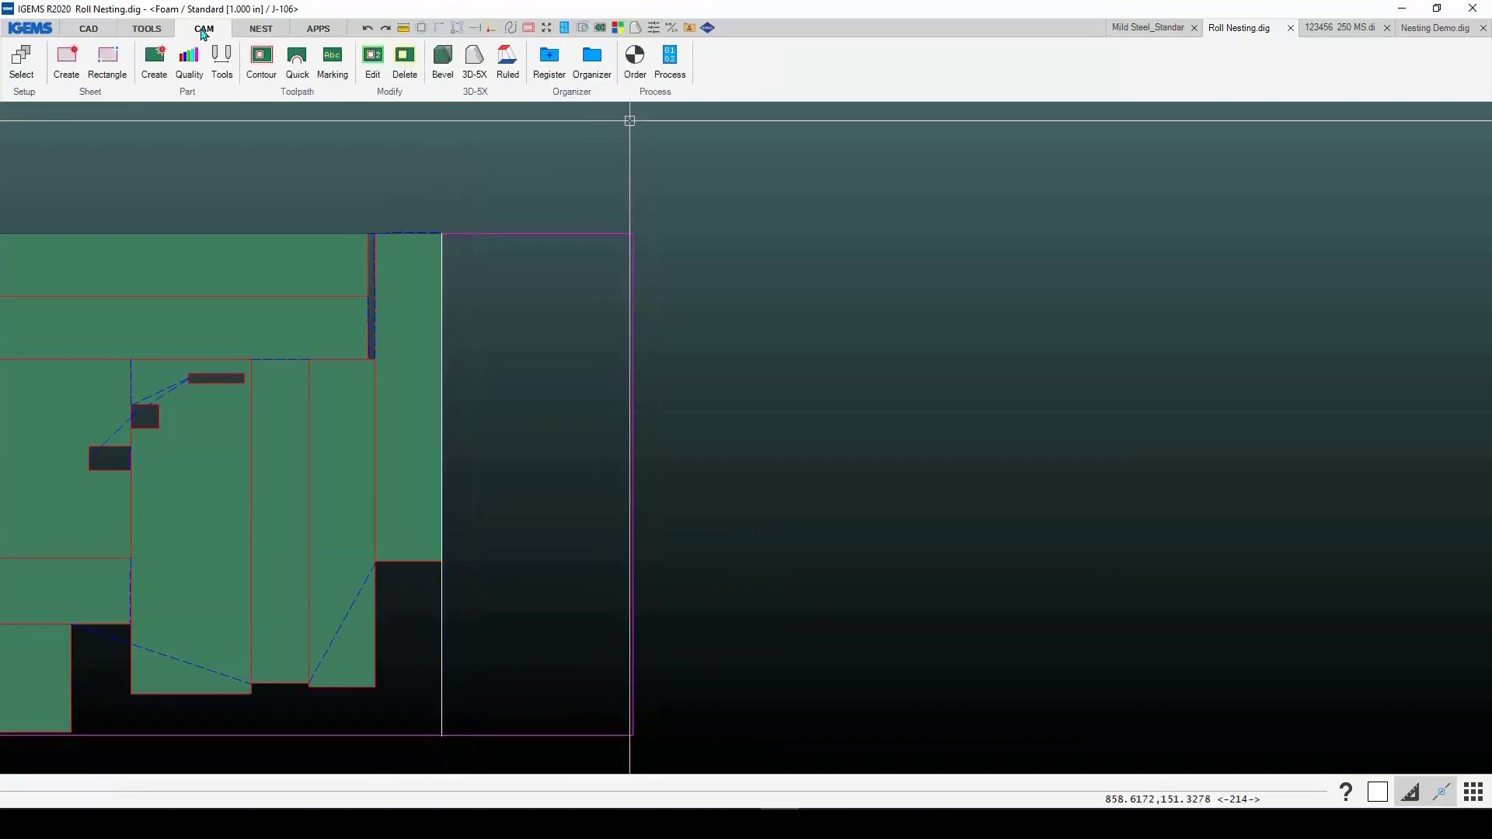
left_click(298, 94)
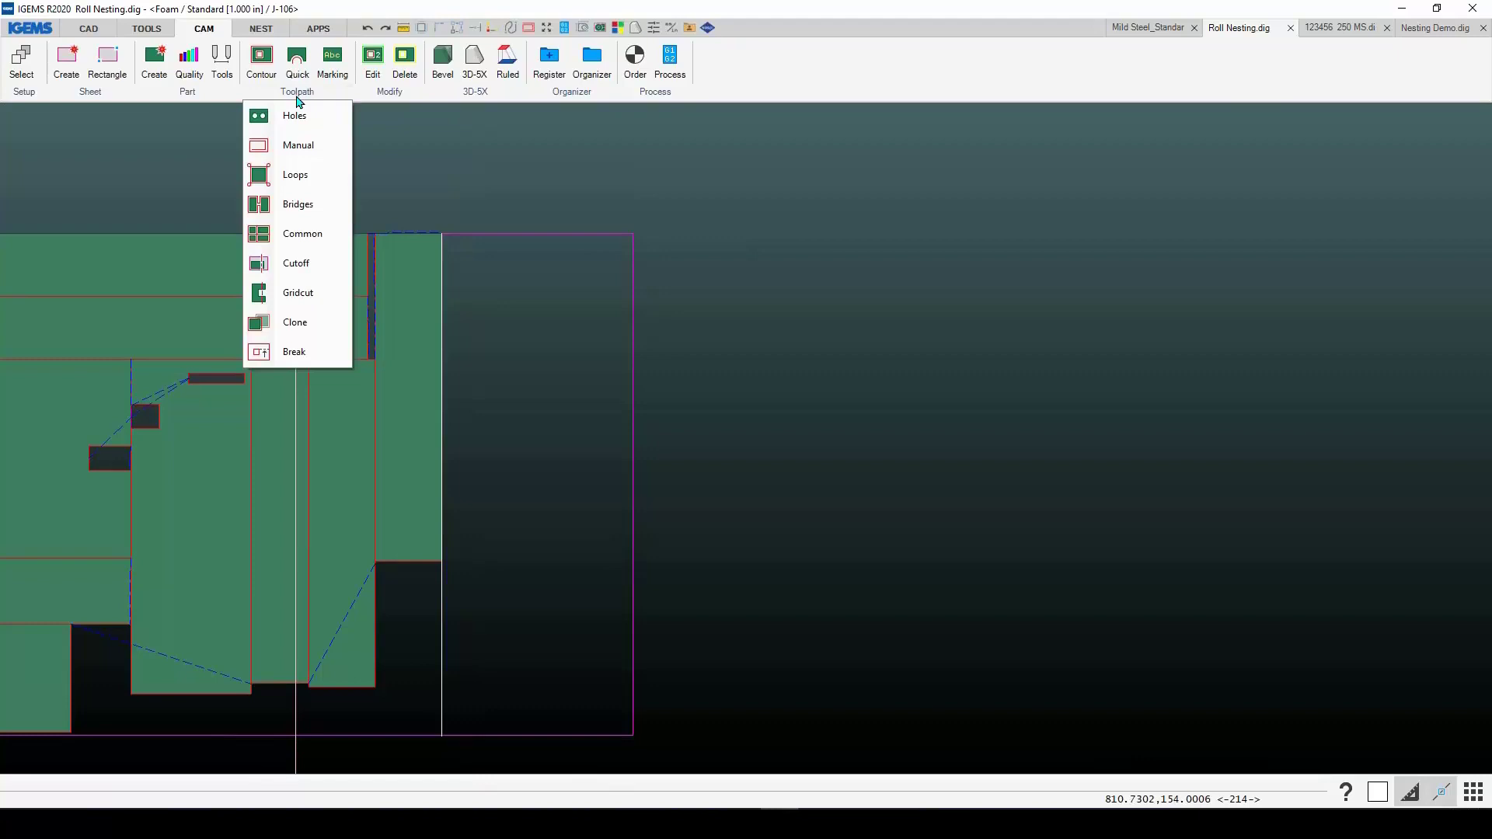
left_click(294, 264)
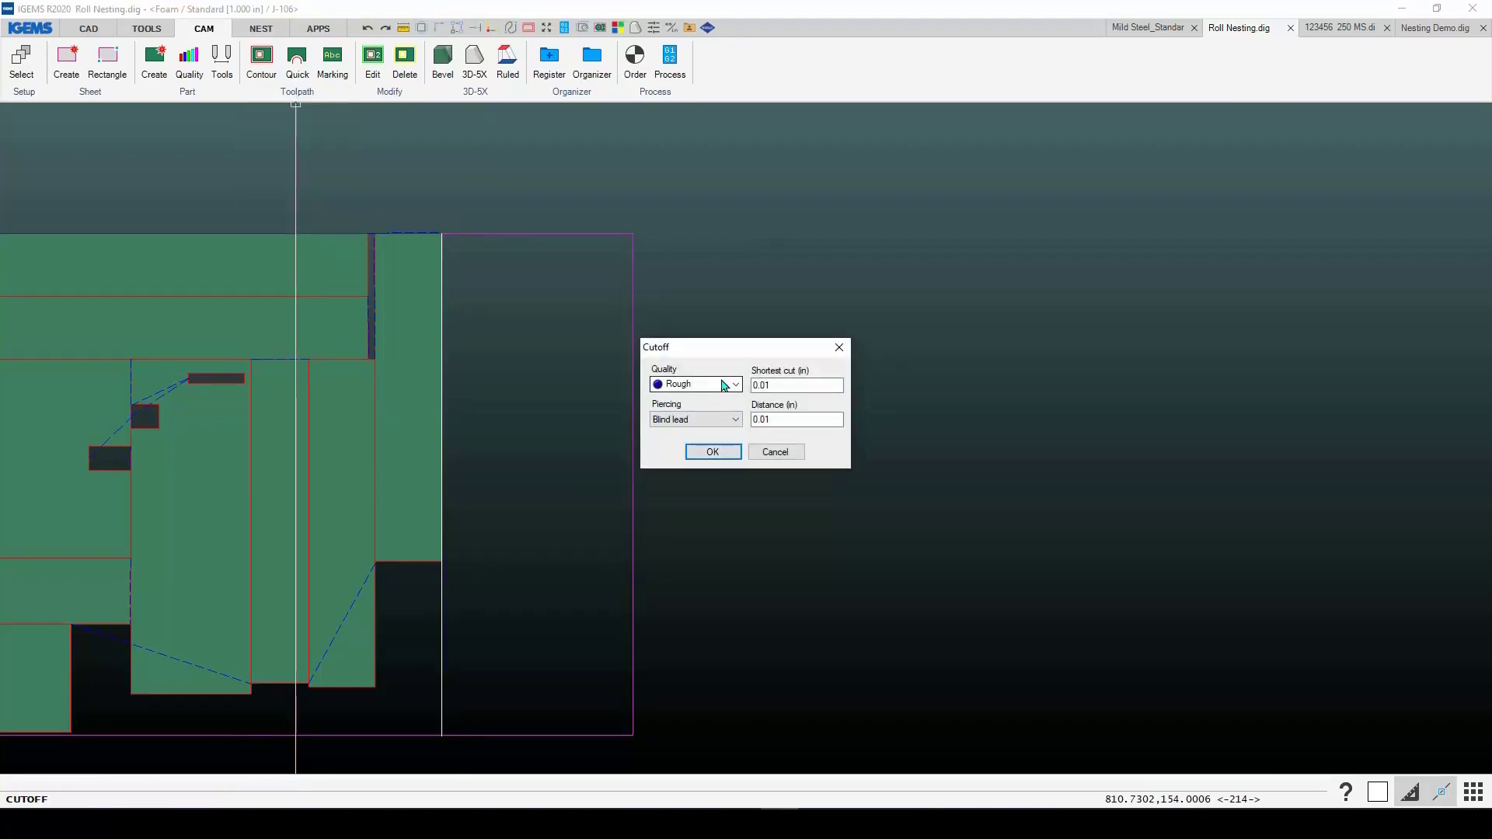
left_click(712, 452)
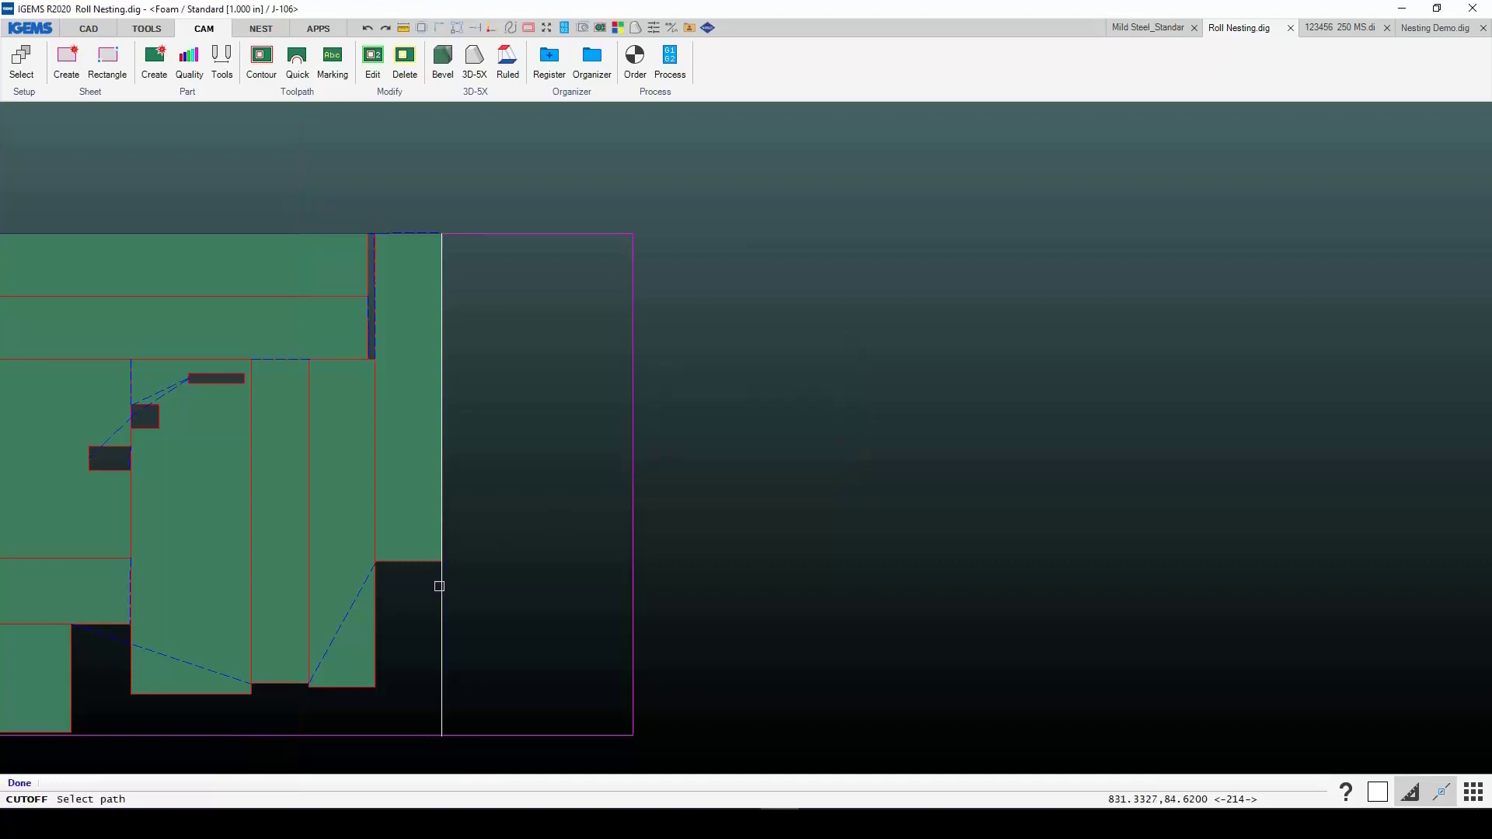
right_click(480, 570)
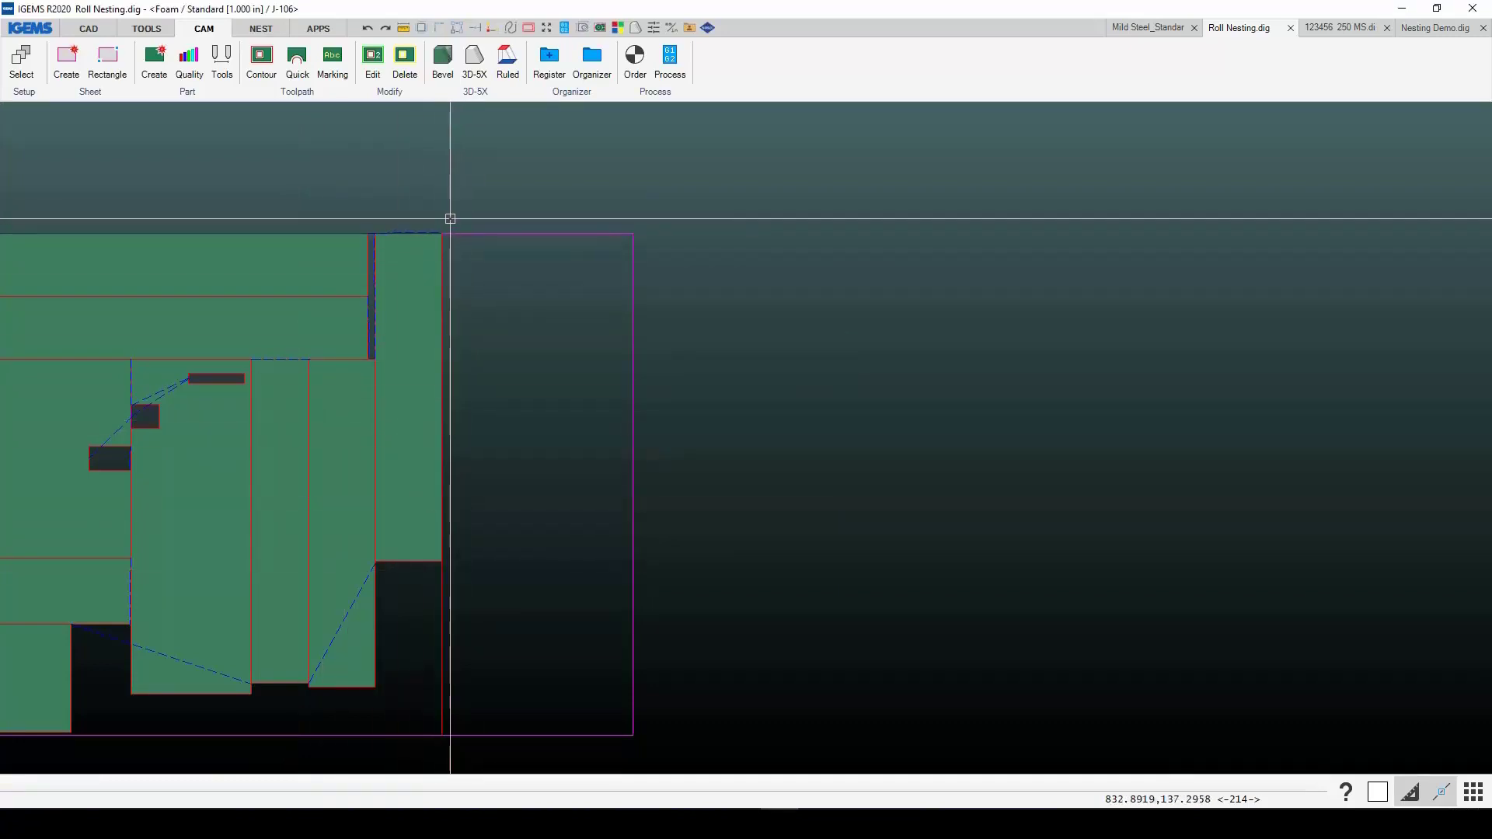
Step: Order the uppermost sheet's toolpaths from its upper-left corner and highlight the cutoff in the cutting sequence
scroll(486, 465, "down", 3)
middle_click_drag(486, 465, 492, 428)
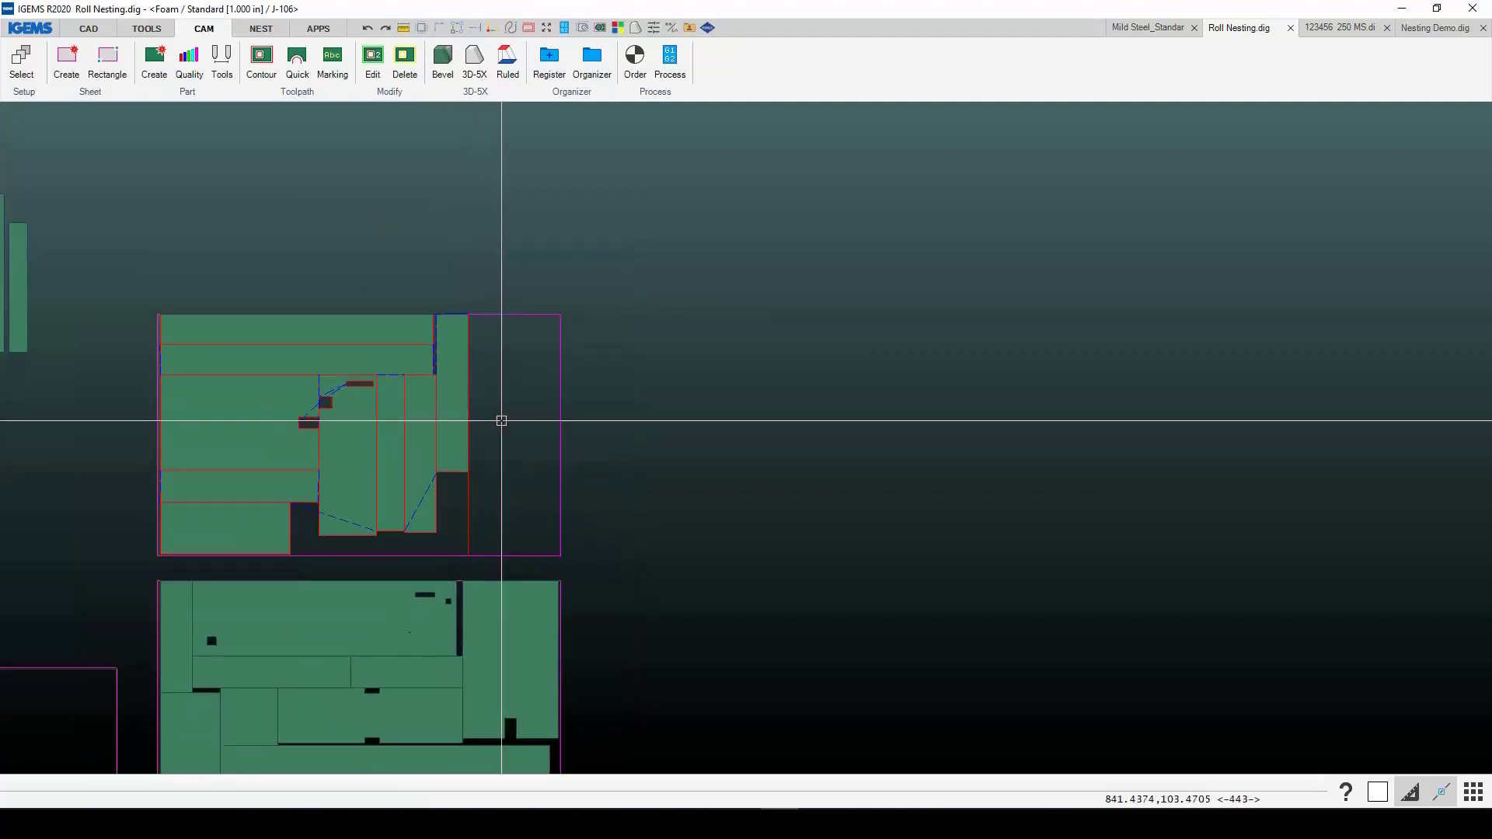
left_click_drag(142, 284, 581, 558)
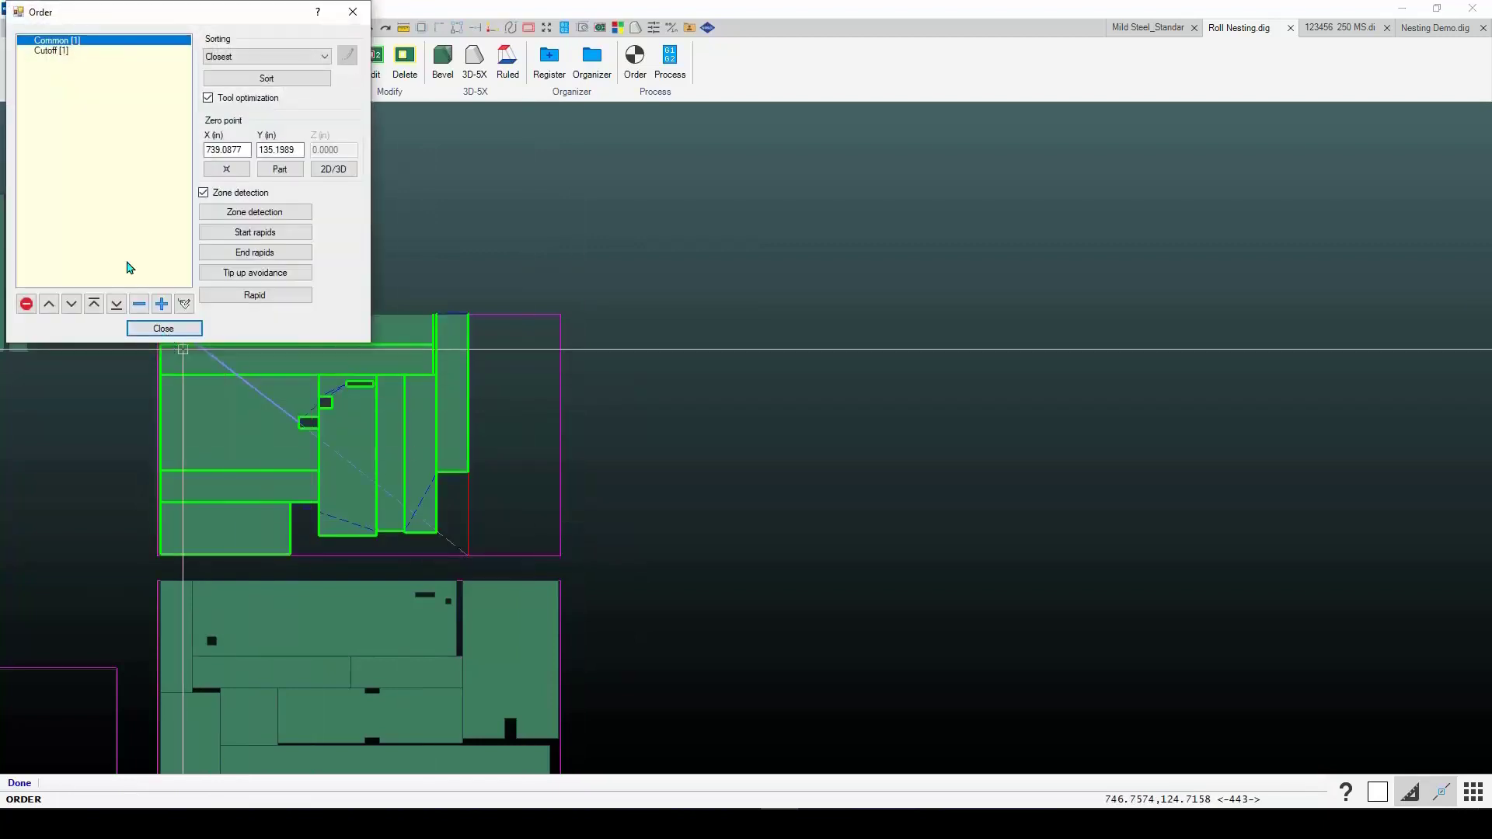
left_click(51, 50)
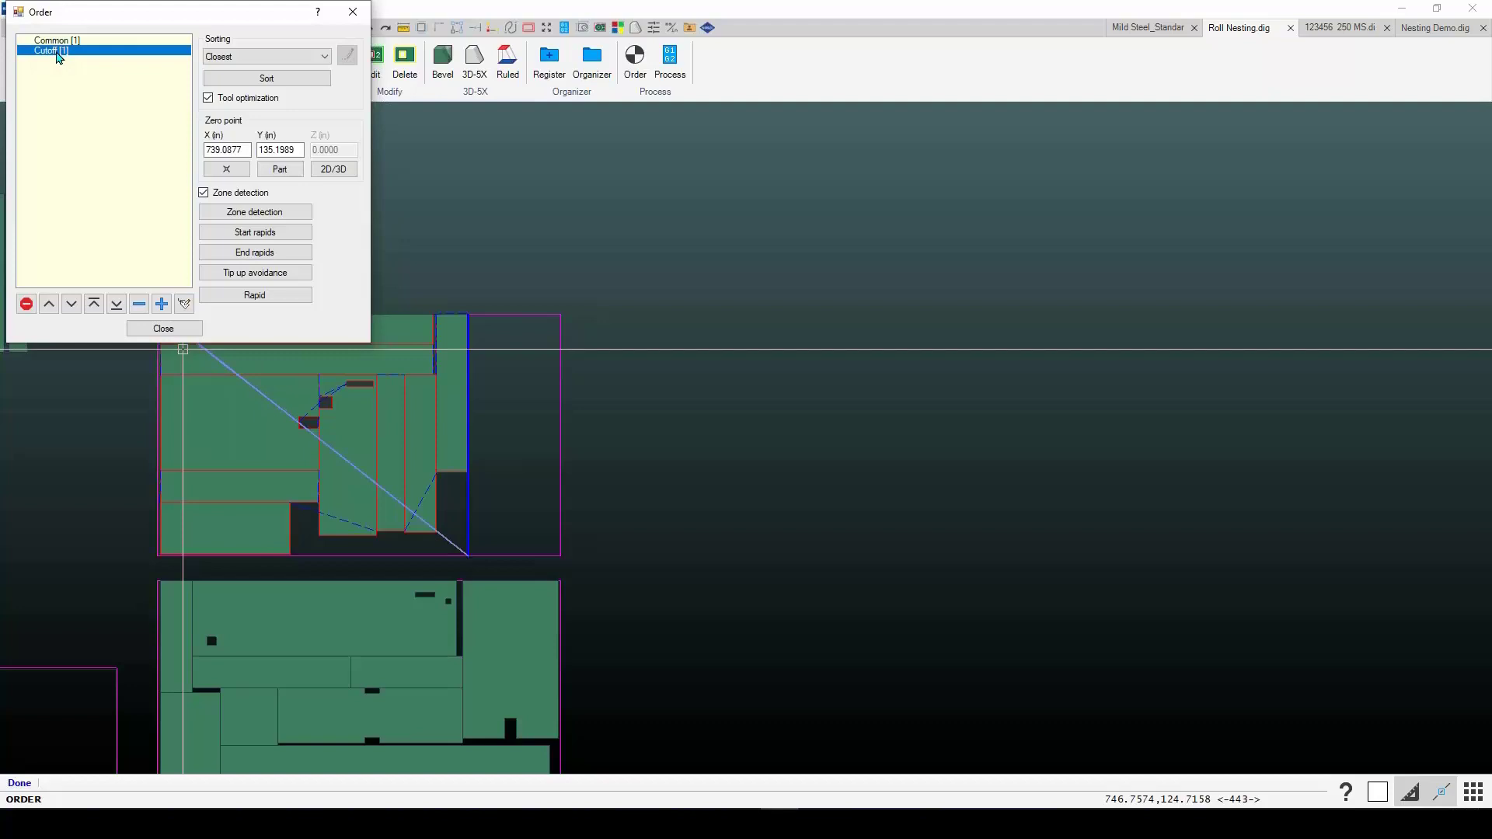
left_click(164, 329)
Step: Start a 2D simulation of the uppermost sheet with work offset G92, belt indexing and cut height 0.5, positioned at its upper-left corner
left_click(669, 66)
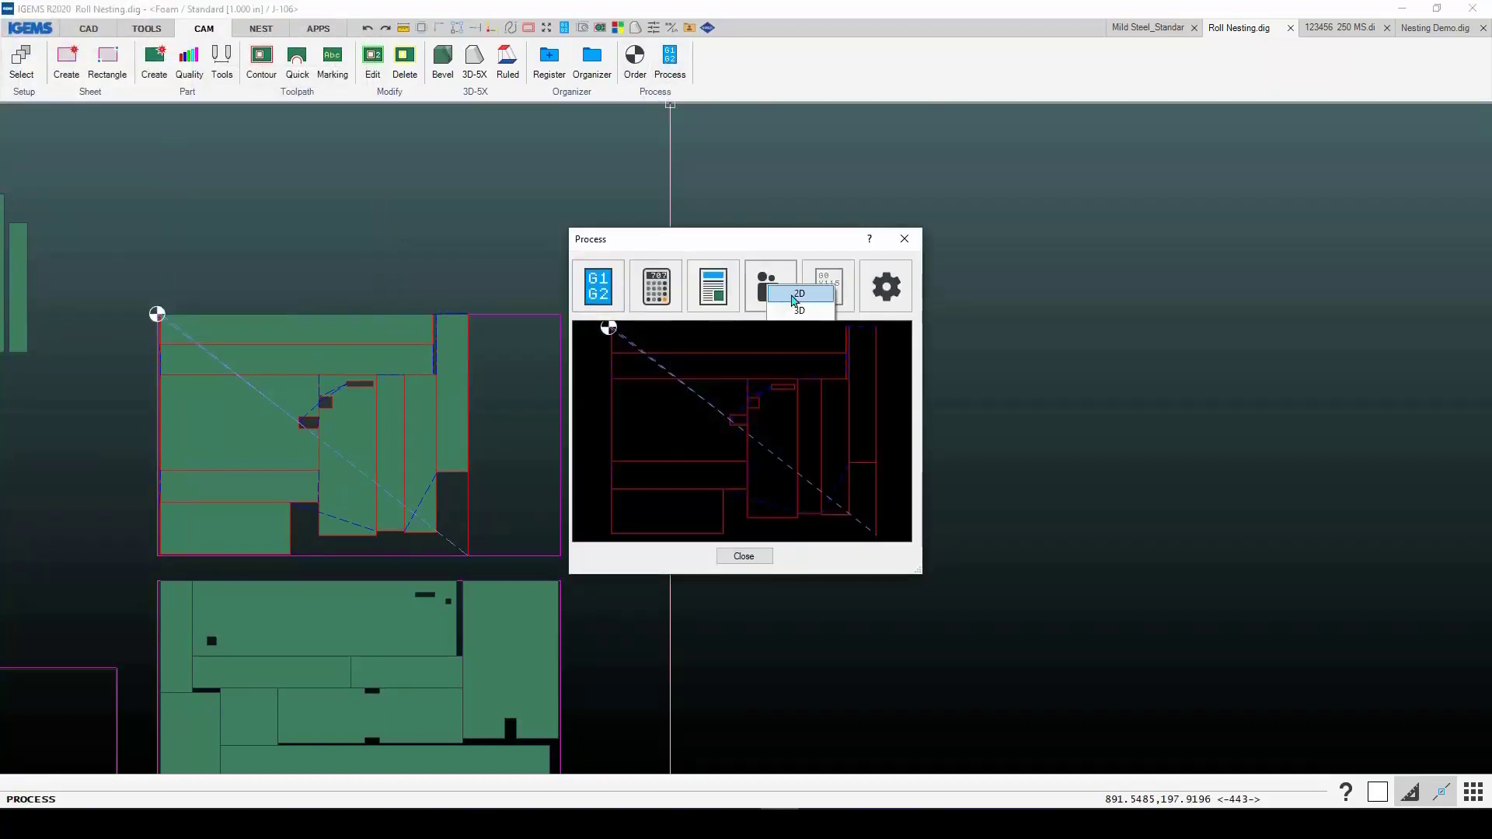
left_click(797, 294)
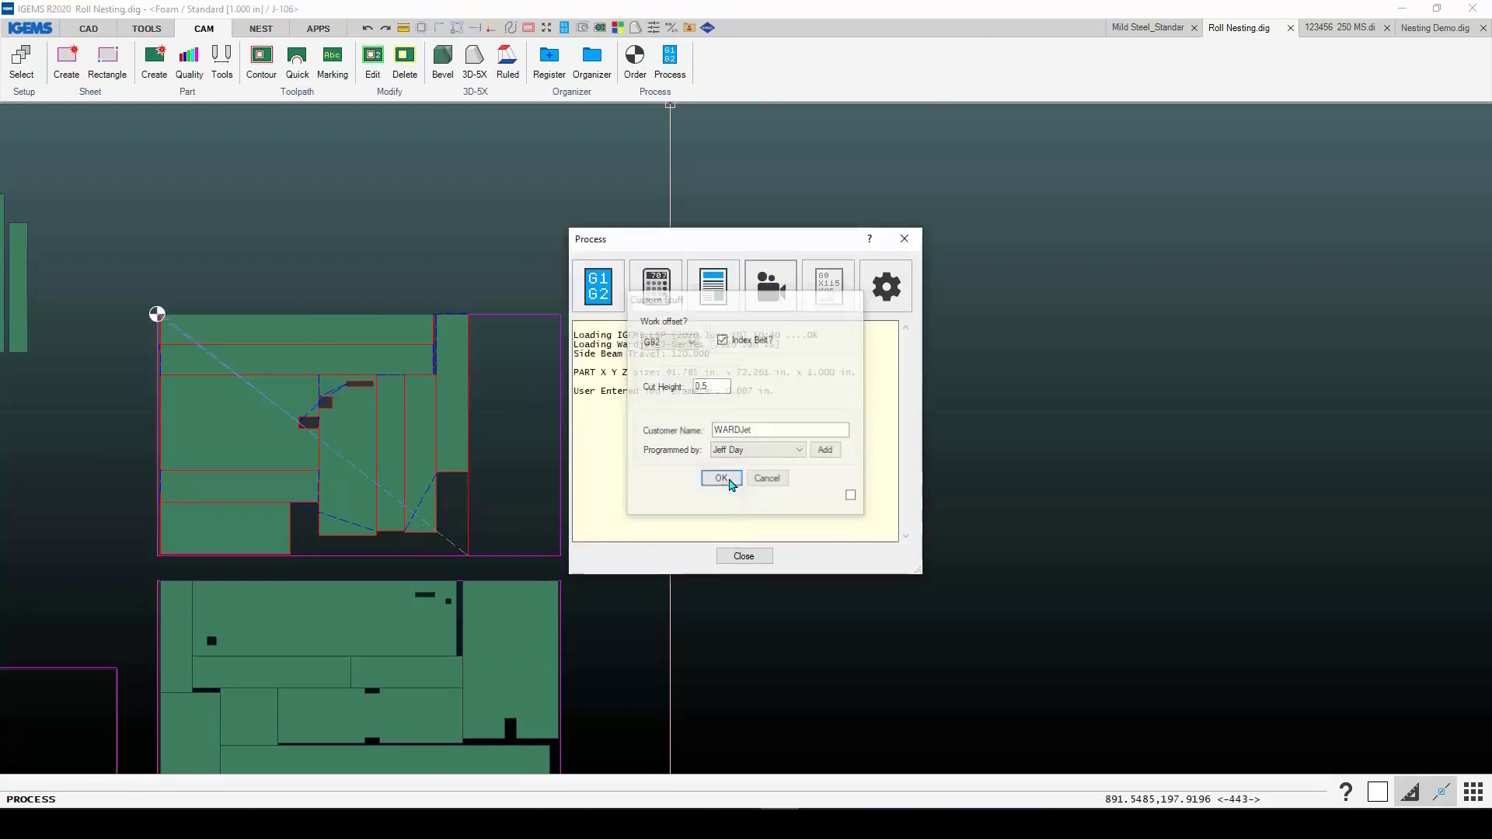
left_click(730, 479)
left_click(841, 456)
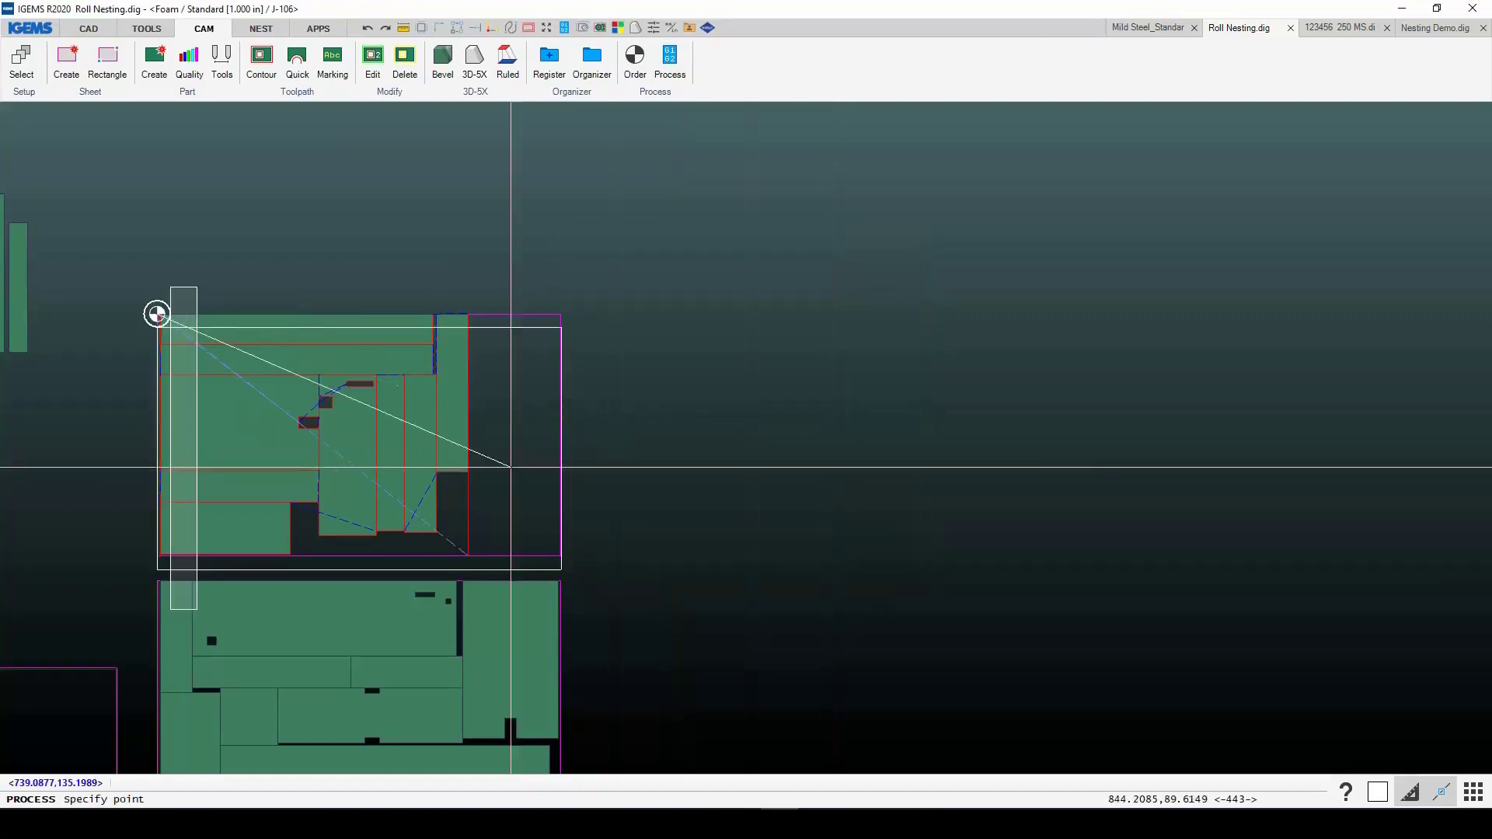
left_click(155, 314)
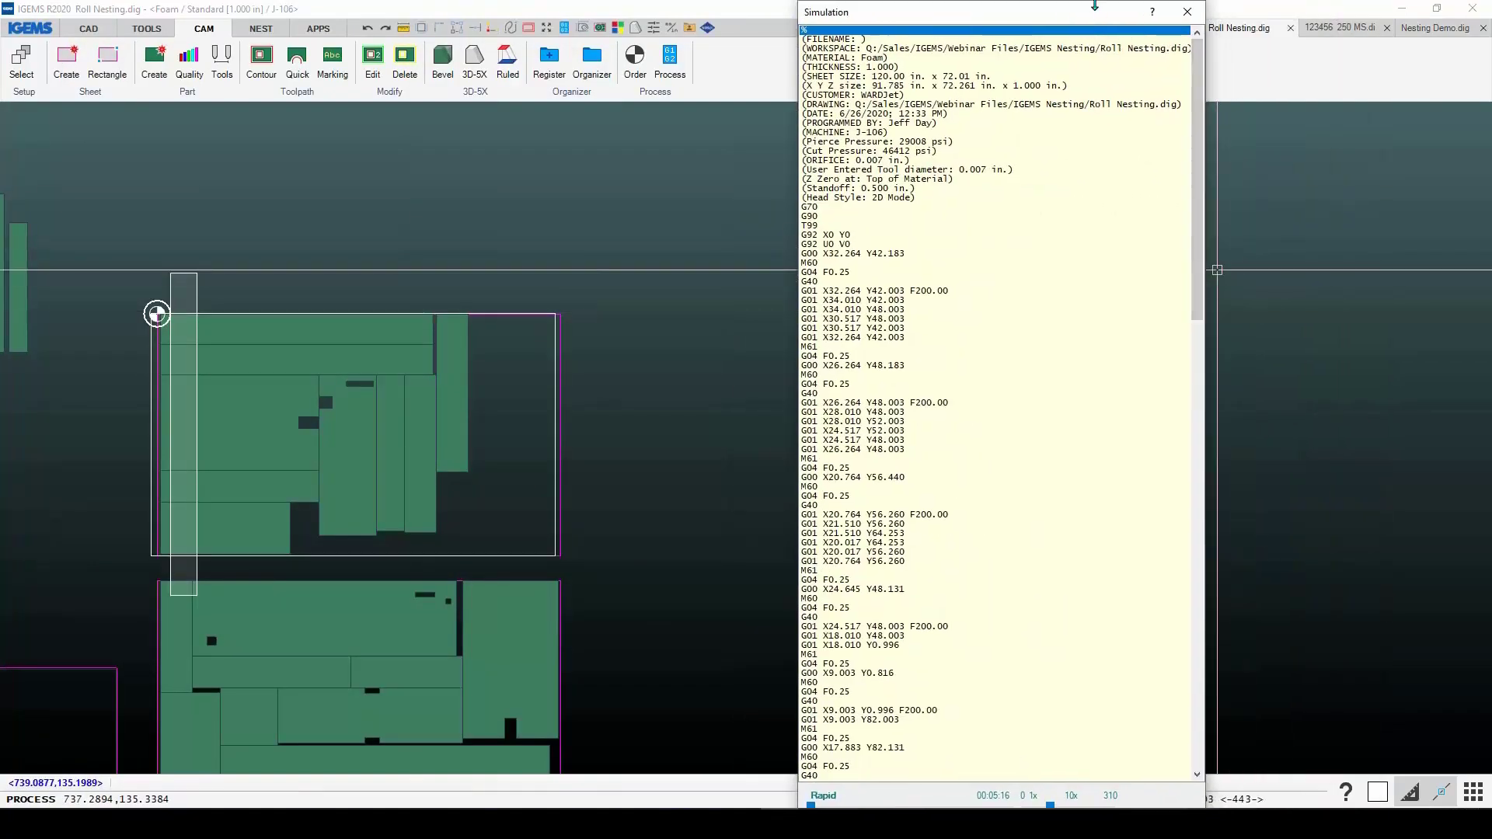
Step: Play the cutting simulation of the uppermost sheet at increased speed through to the end of the program
left_click_drag(1095, 3, 928, 10)
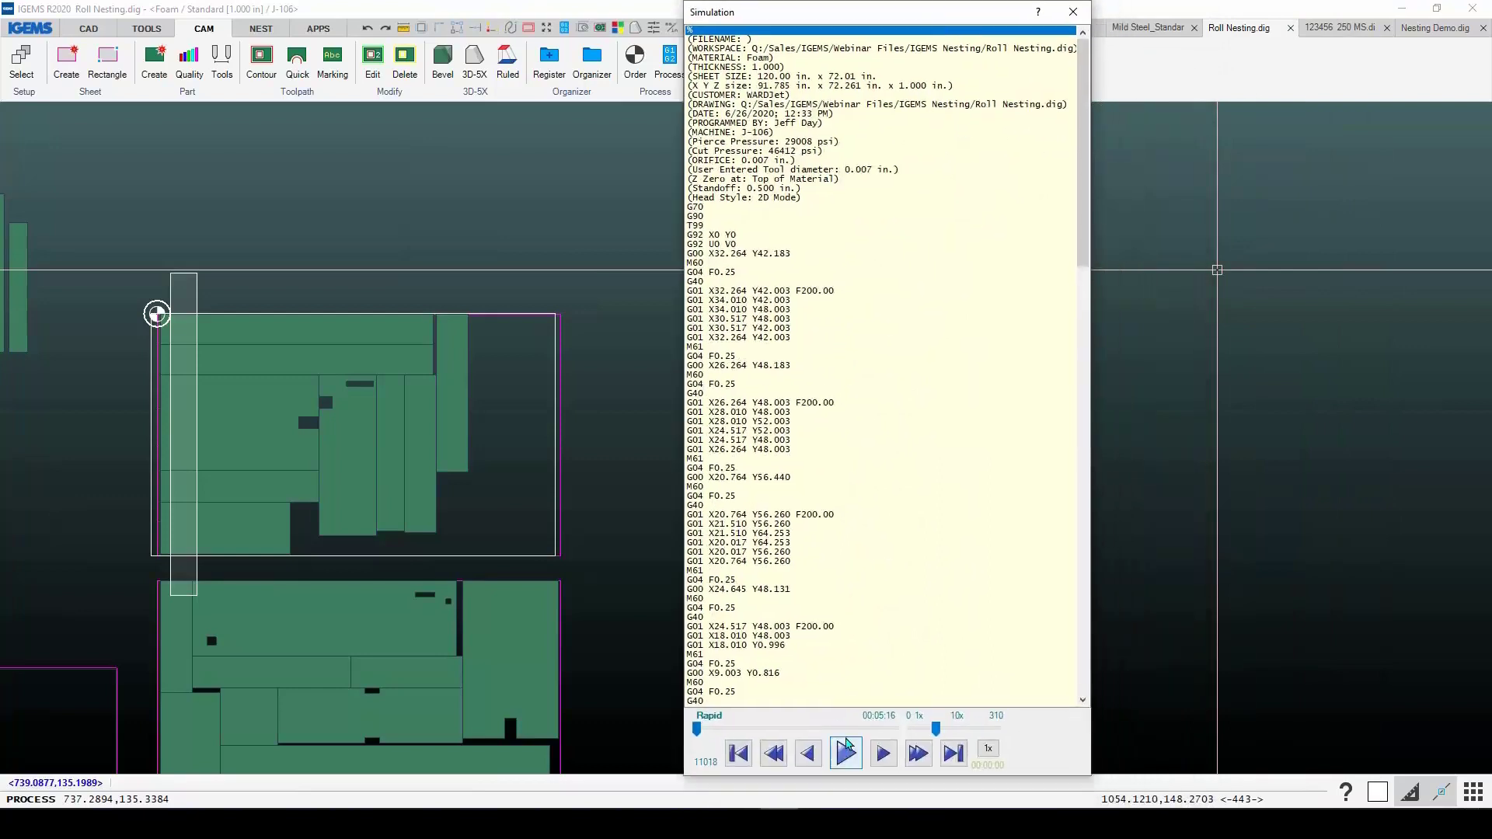
left_click(846, 746)
left_click(961, 730)
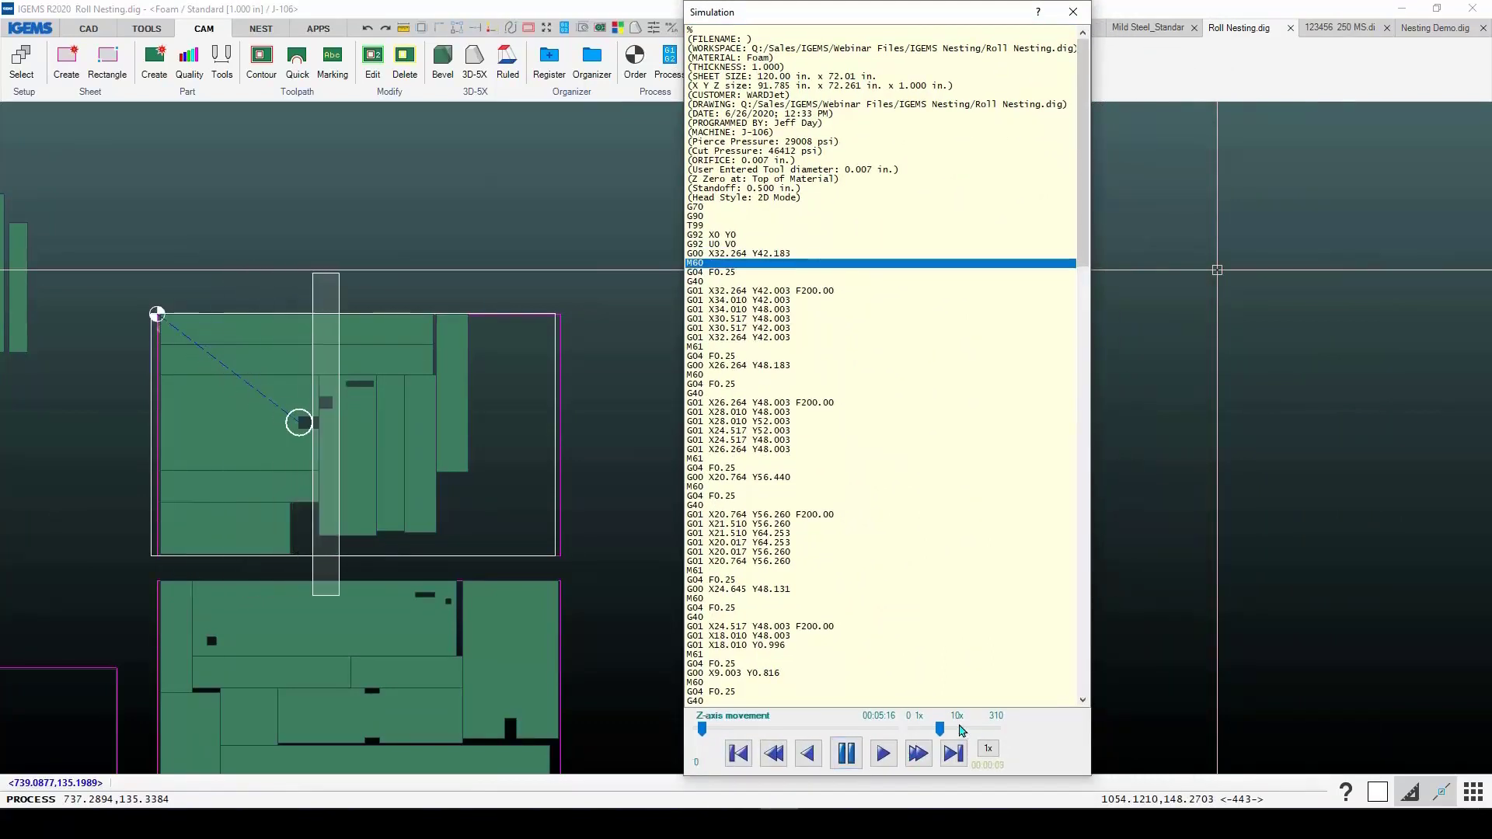
left_click(971, 731)
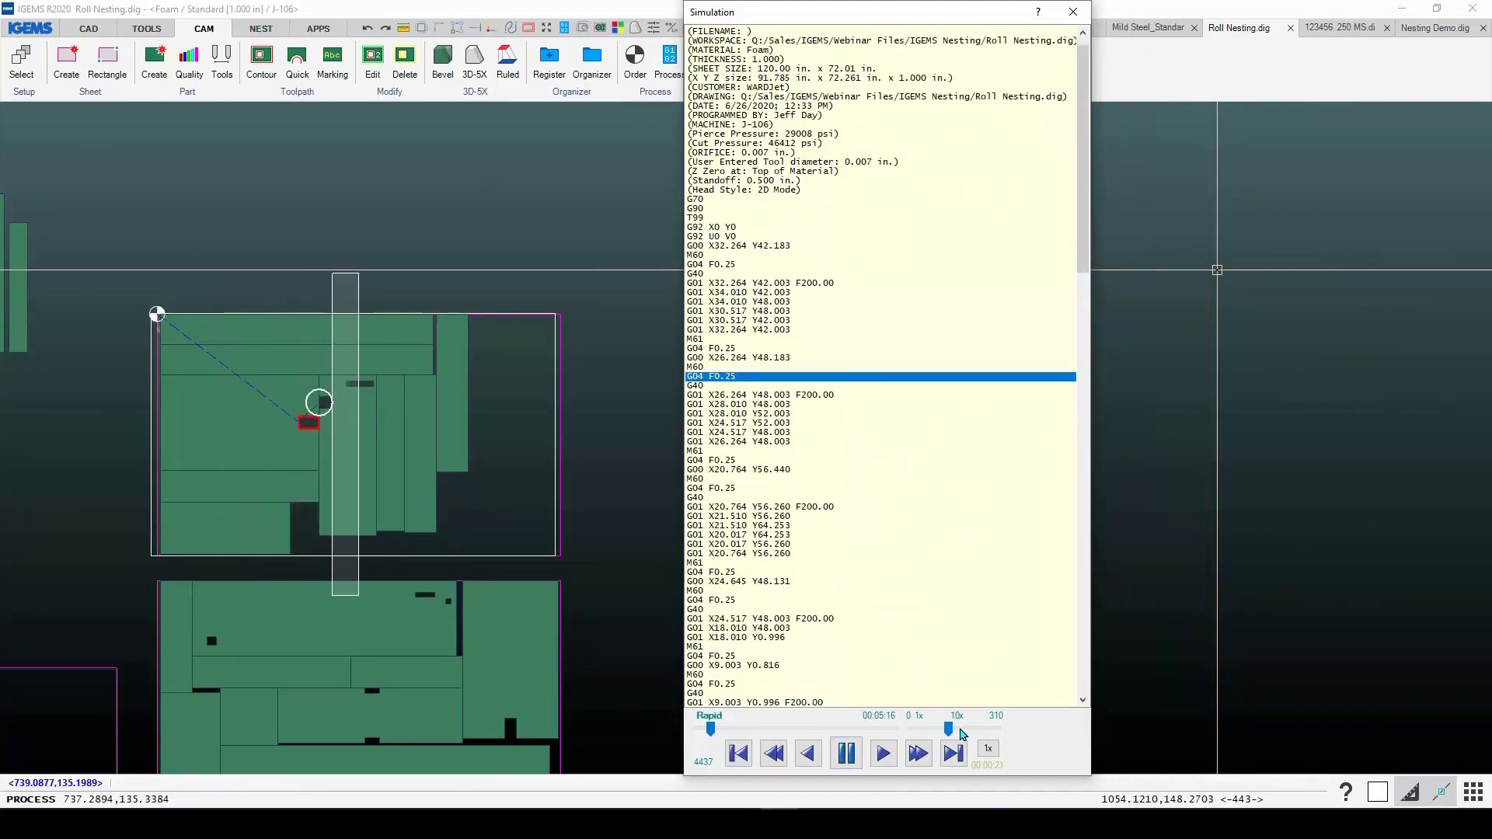
left_click(971, 729)
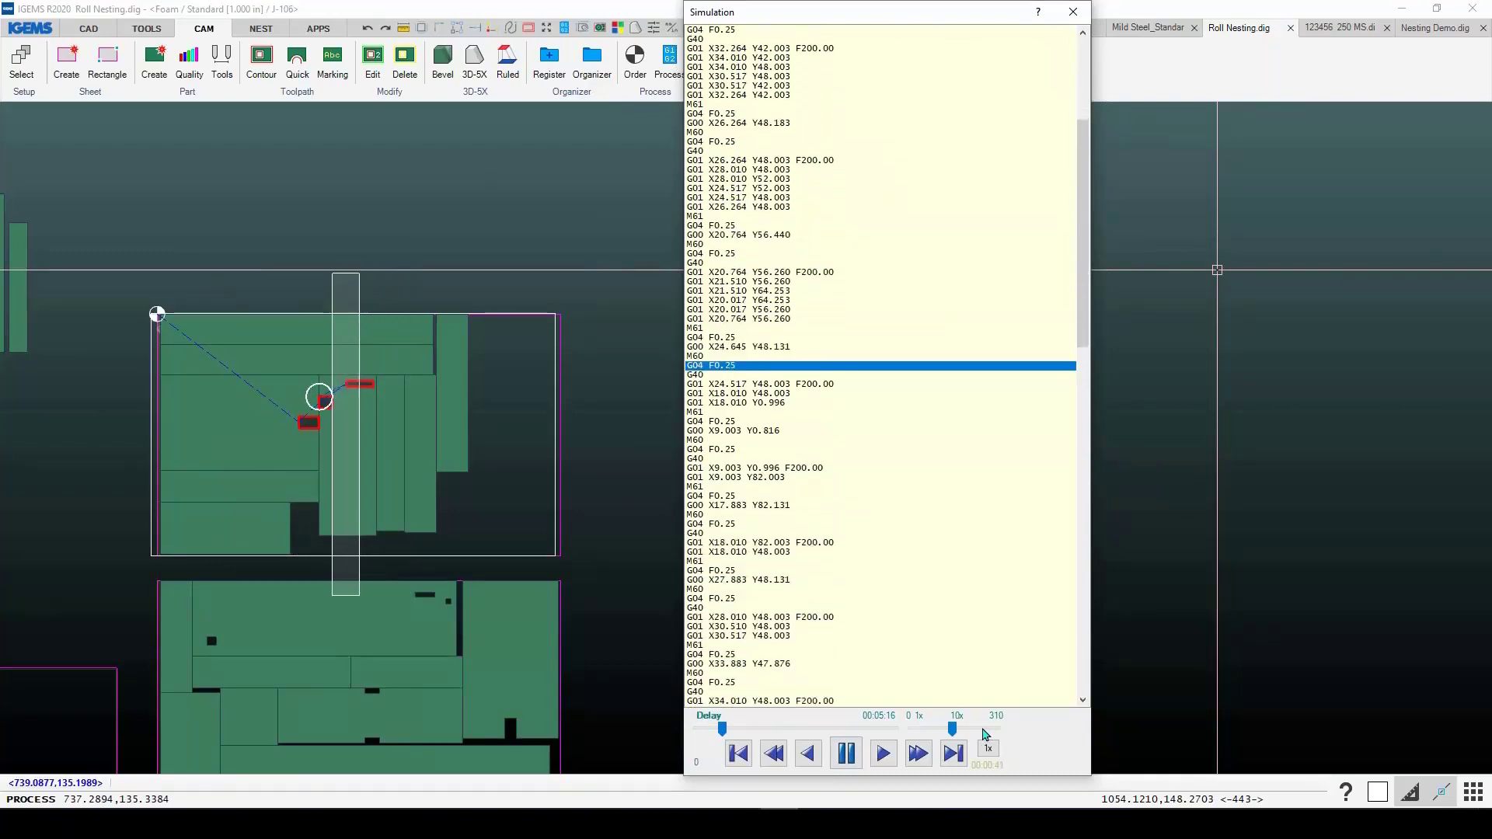
left_click(990, 731)
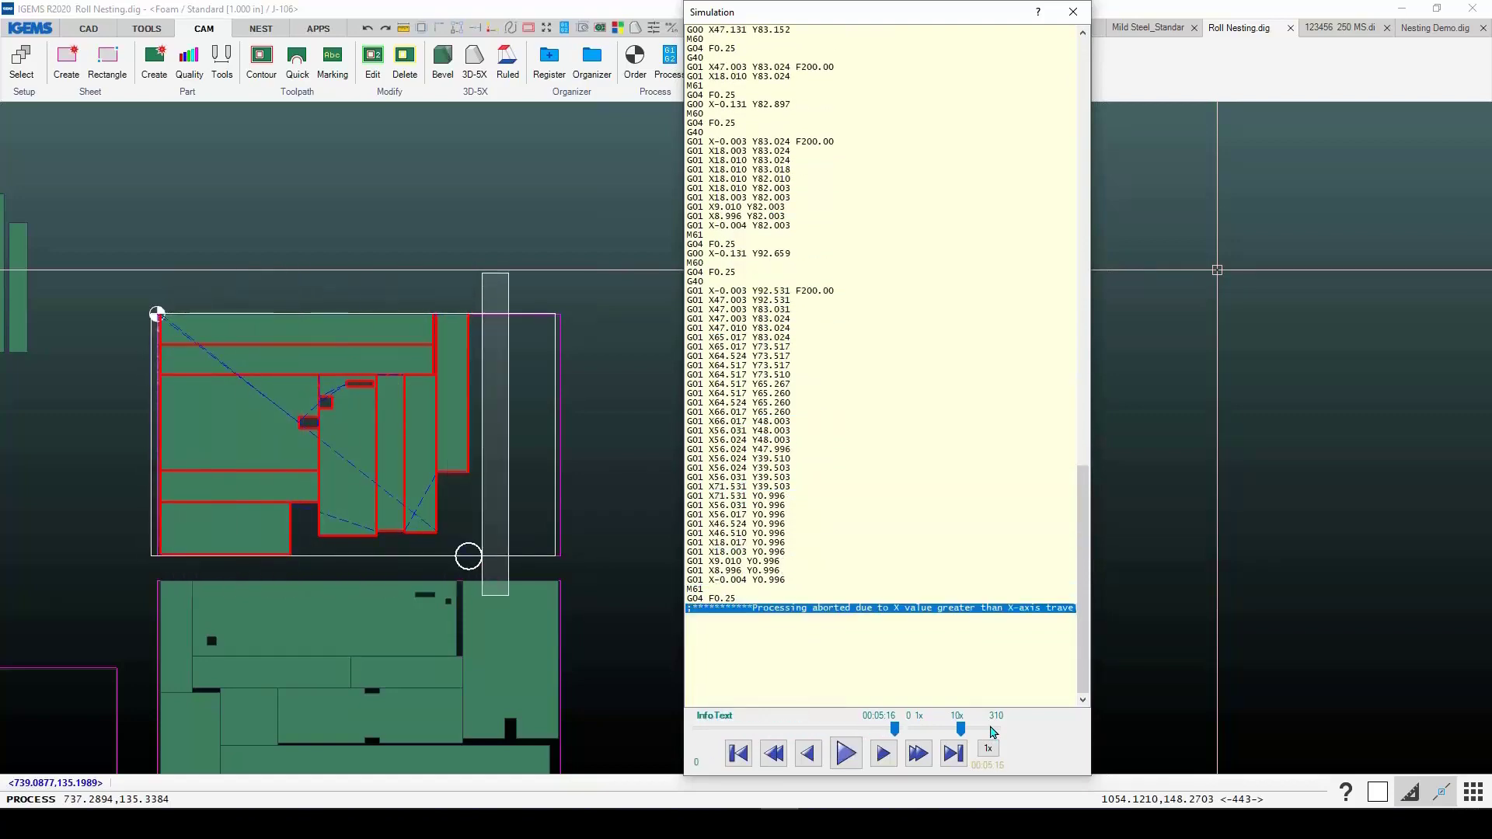
Step: Examine the tool position where the cutoff starts at the sheet's lower edge, and close the simulation and processing
scroll(434, 590, "up", 6)
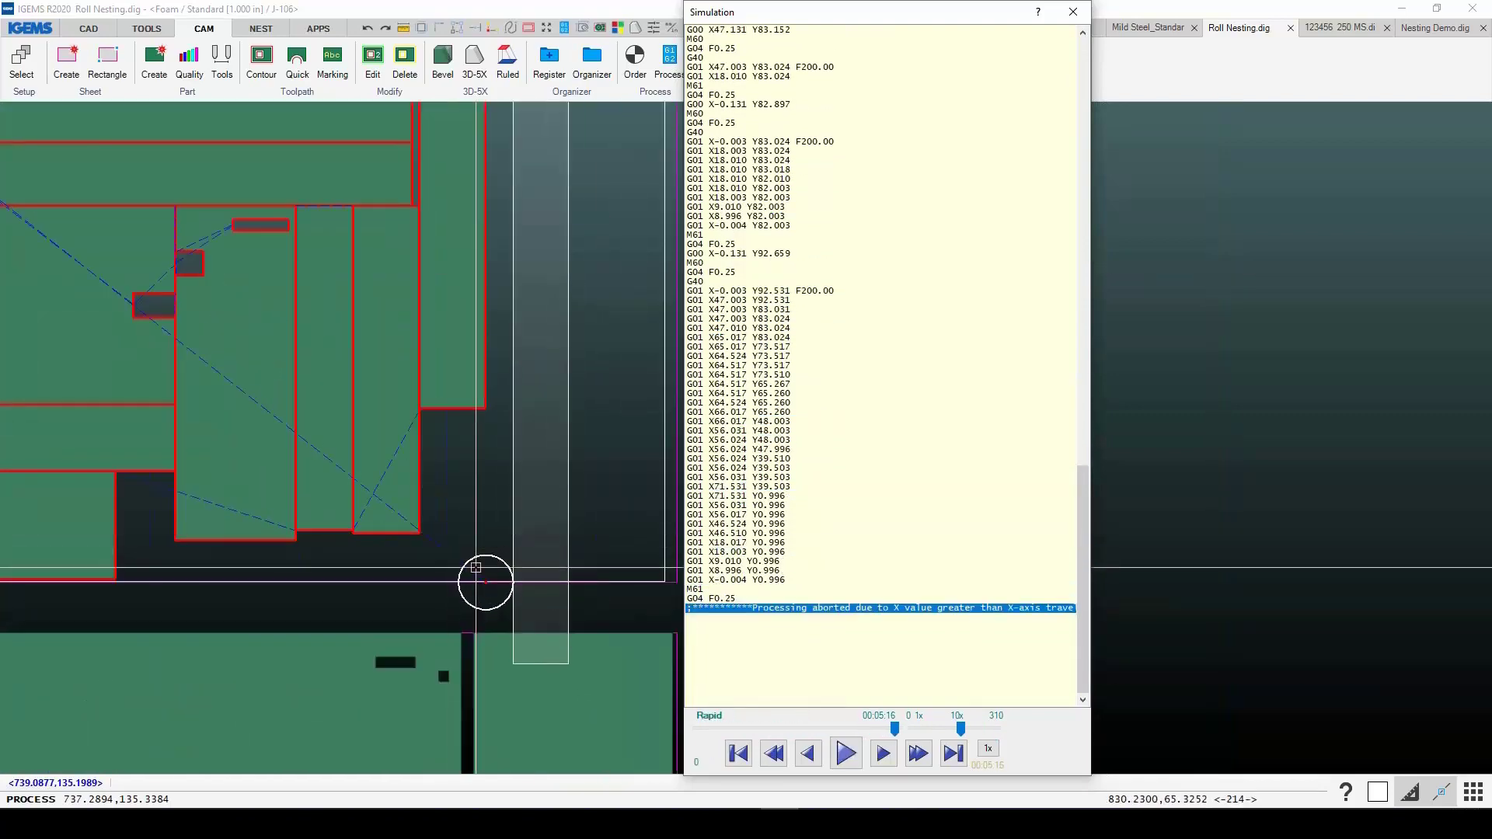
scroll(514, 643, "down", 6)
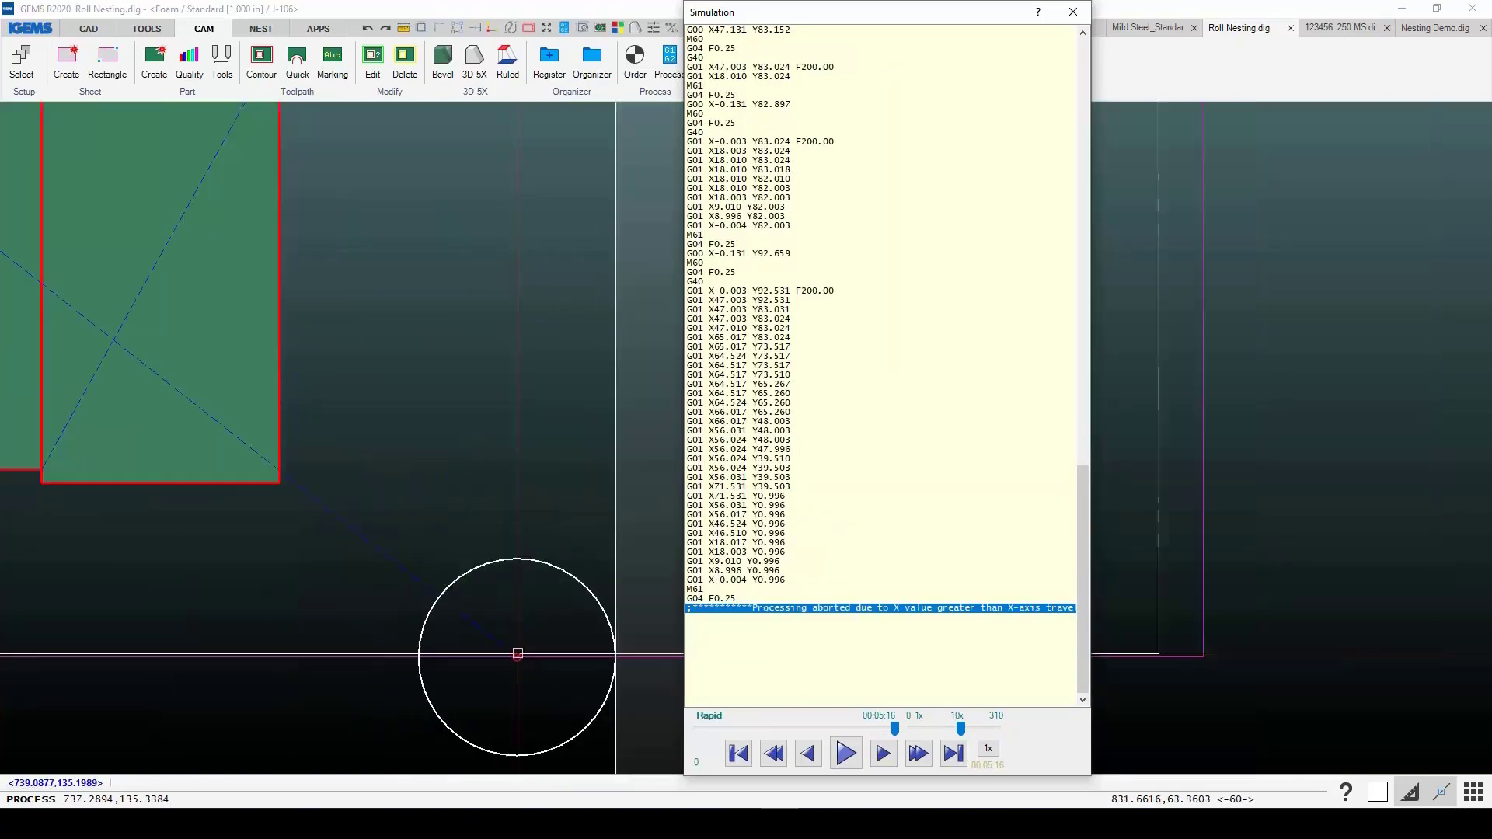
left_click(1073, 12)
left_click(743, 556)
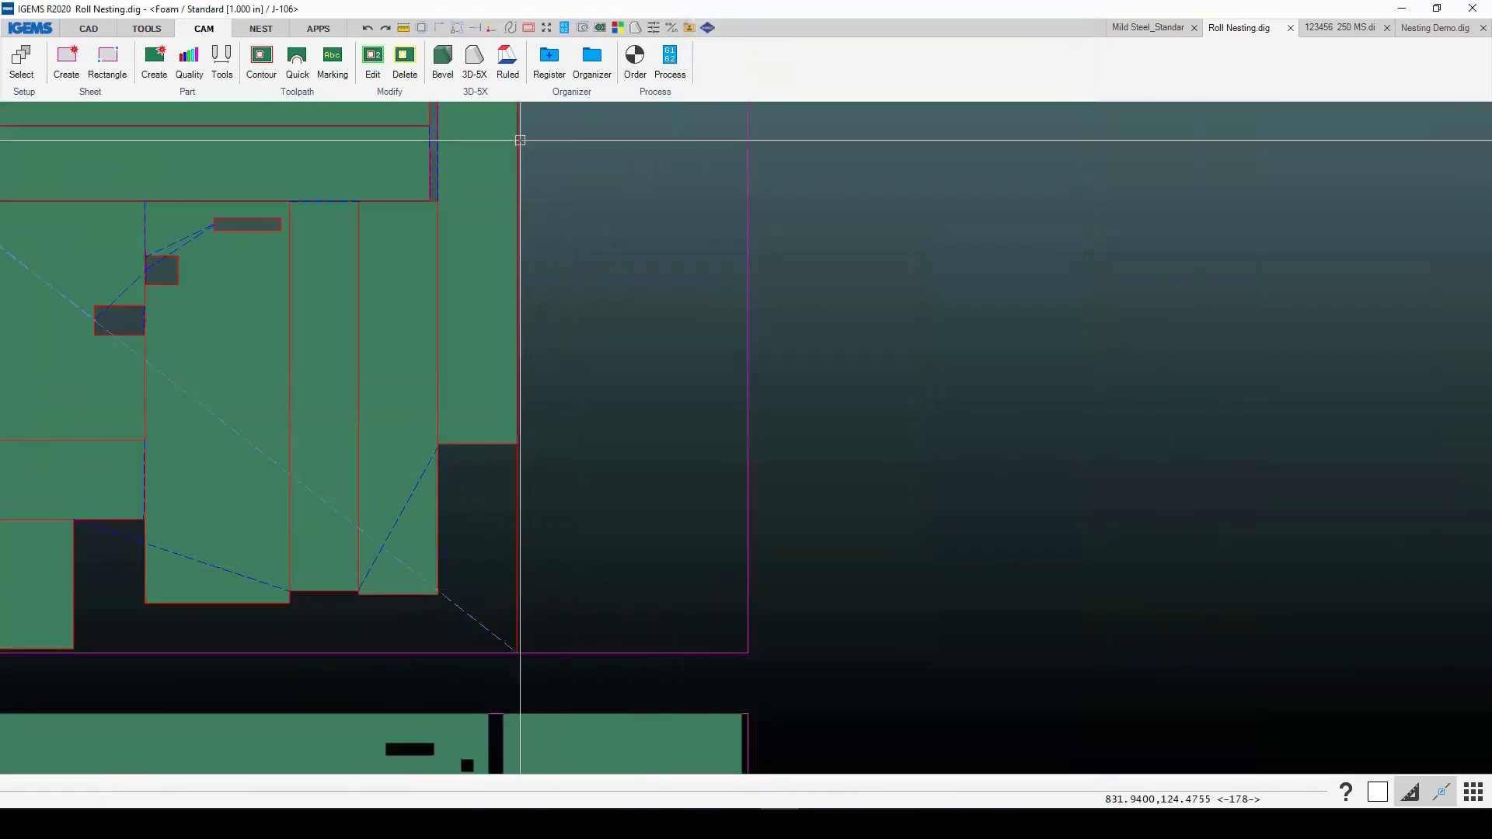
Step: Undo the toolpath ordering and the cutoff, back to the plain vertical line
left_click(371, 32)
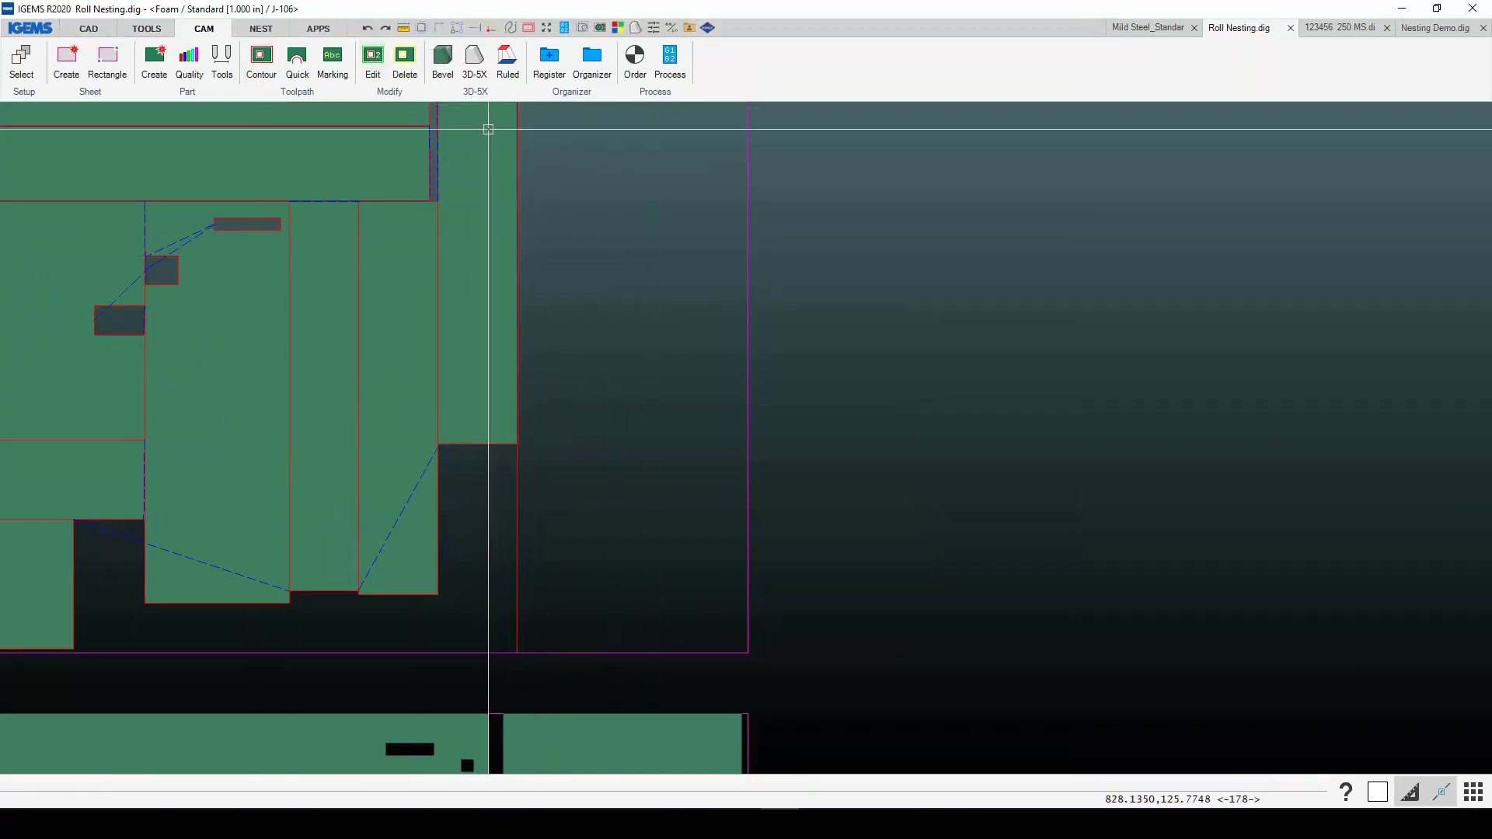
left_click(369, 31)
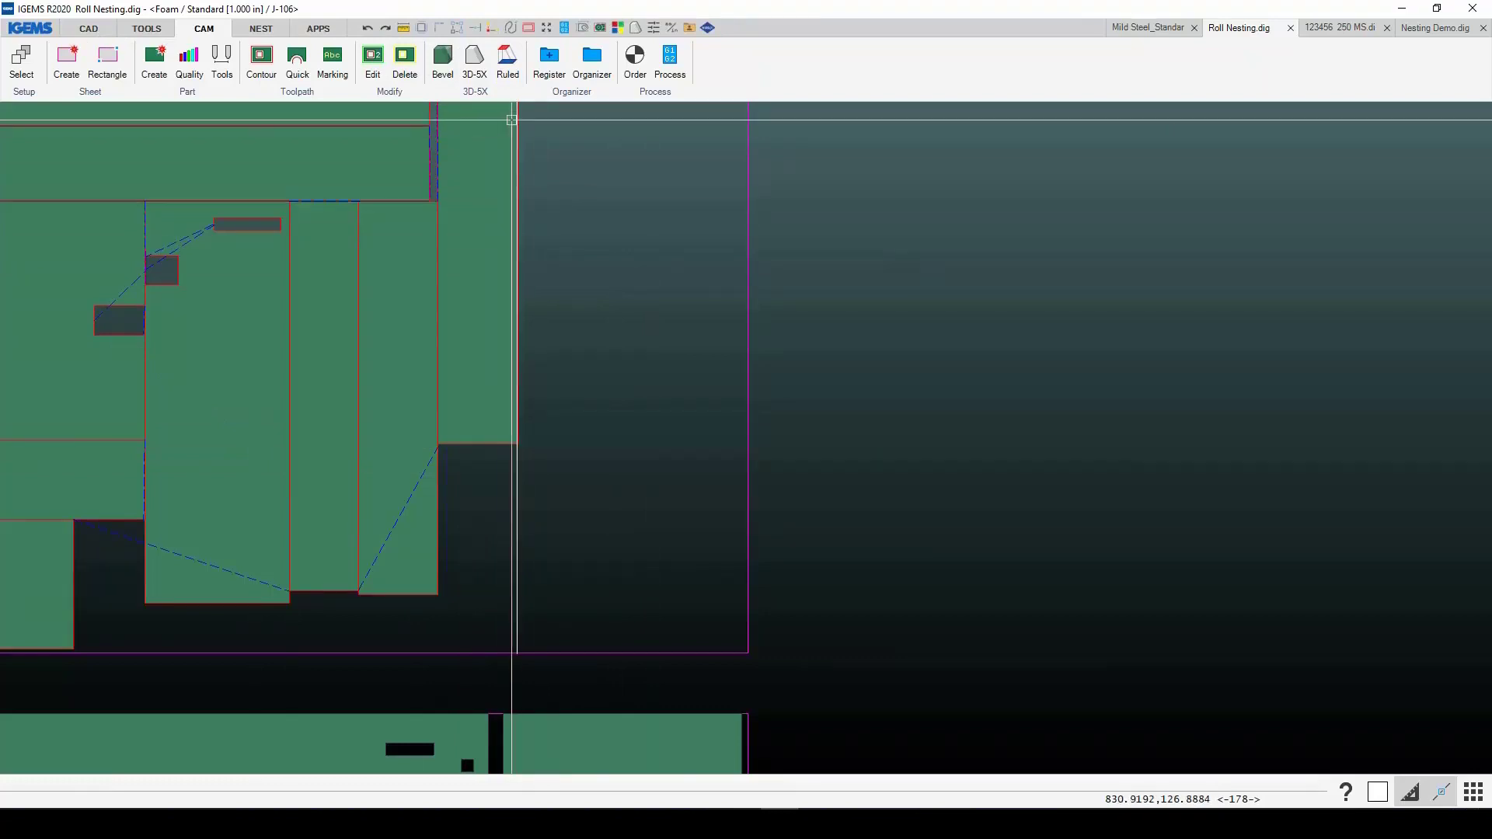
scroll(499, 105, "down", 2)
left_click(295, 93)
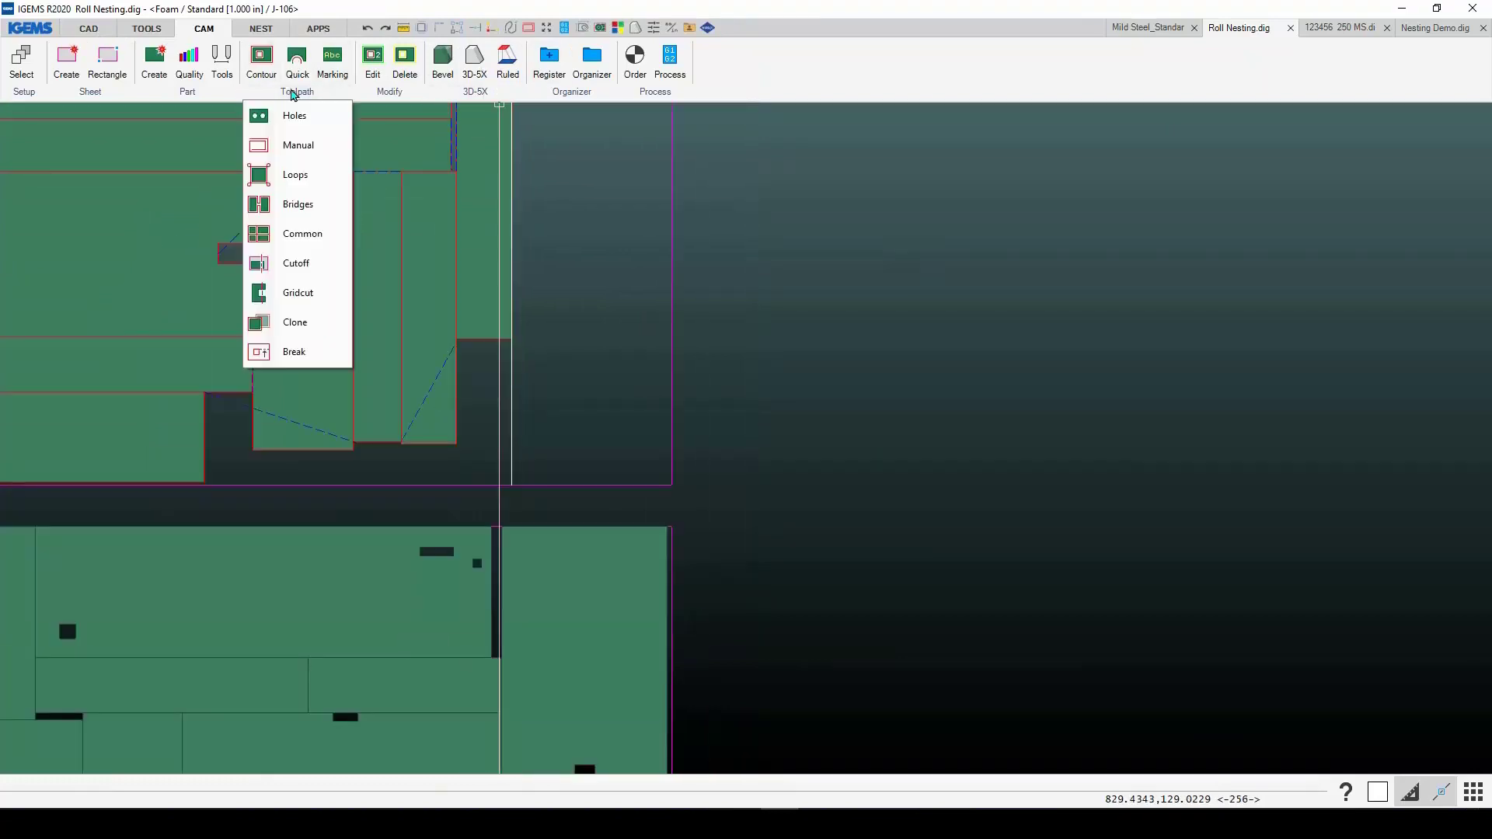
left_click(306, 267)
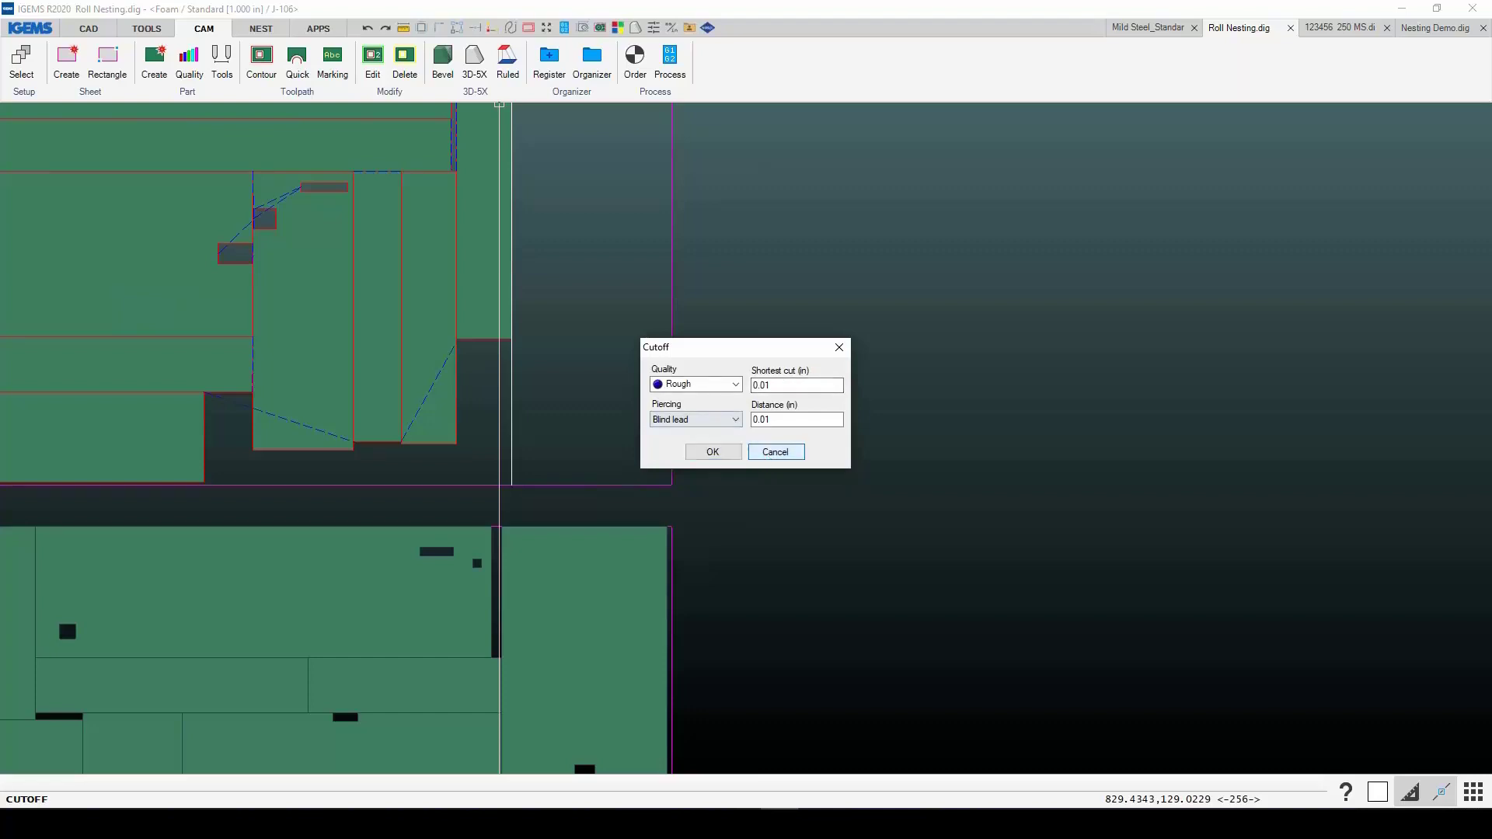
left_click(776, 453)
Step: Shorten the vertical line by moving its lower endpoint up 0.01 from the sheet's lower edge
scroll(516, 487, "up", 8)
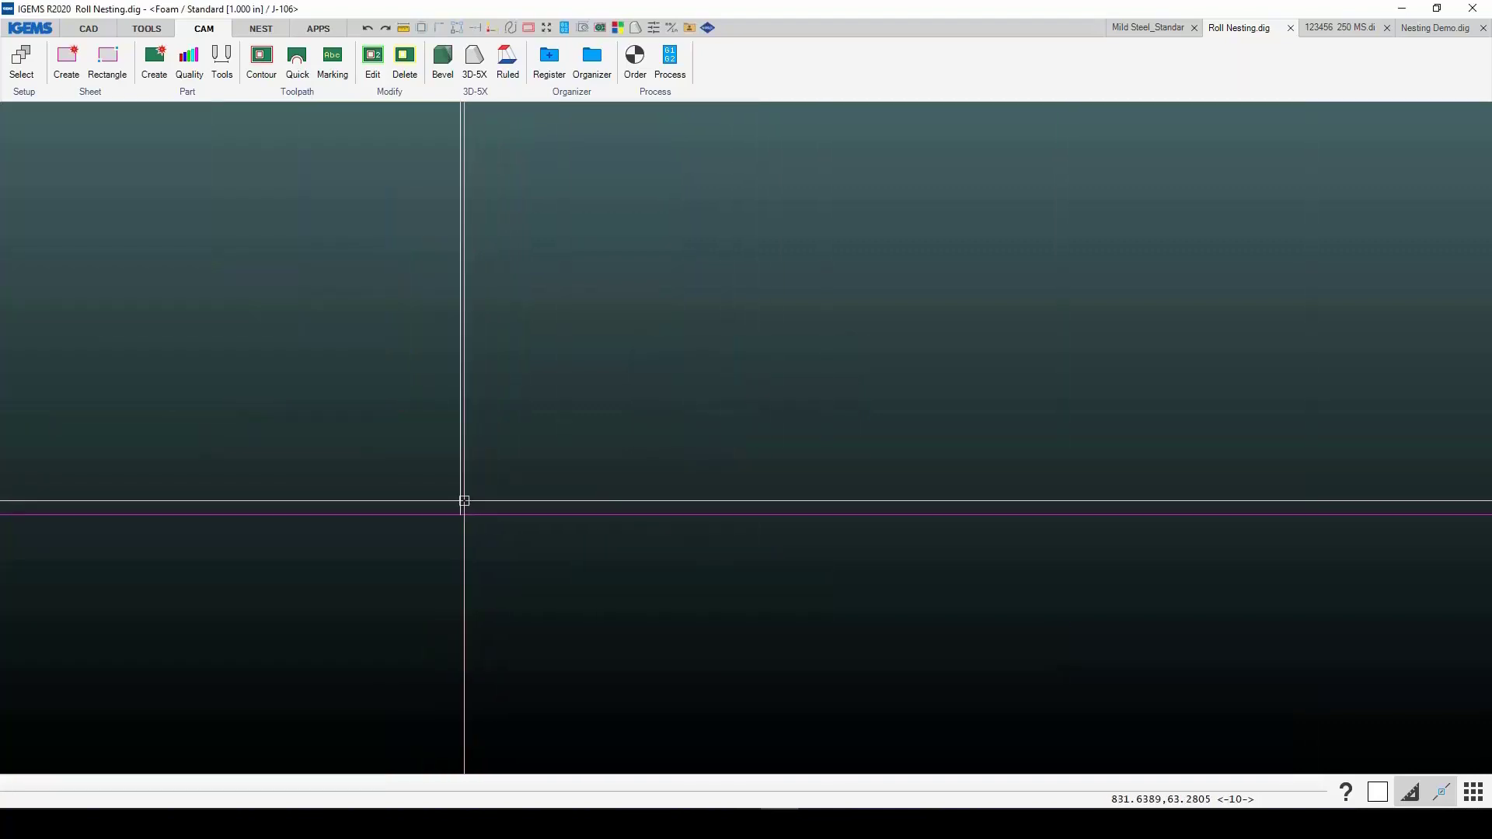
left_click(463, 500)
scroll(458, 499, "up", 3)
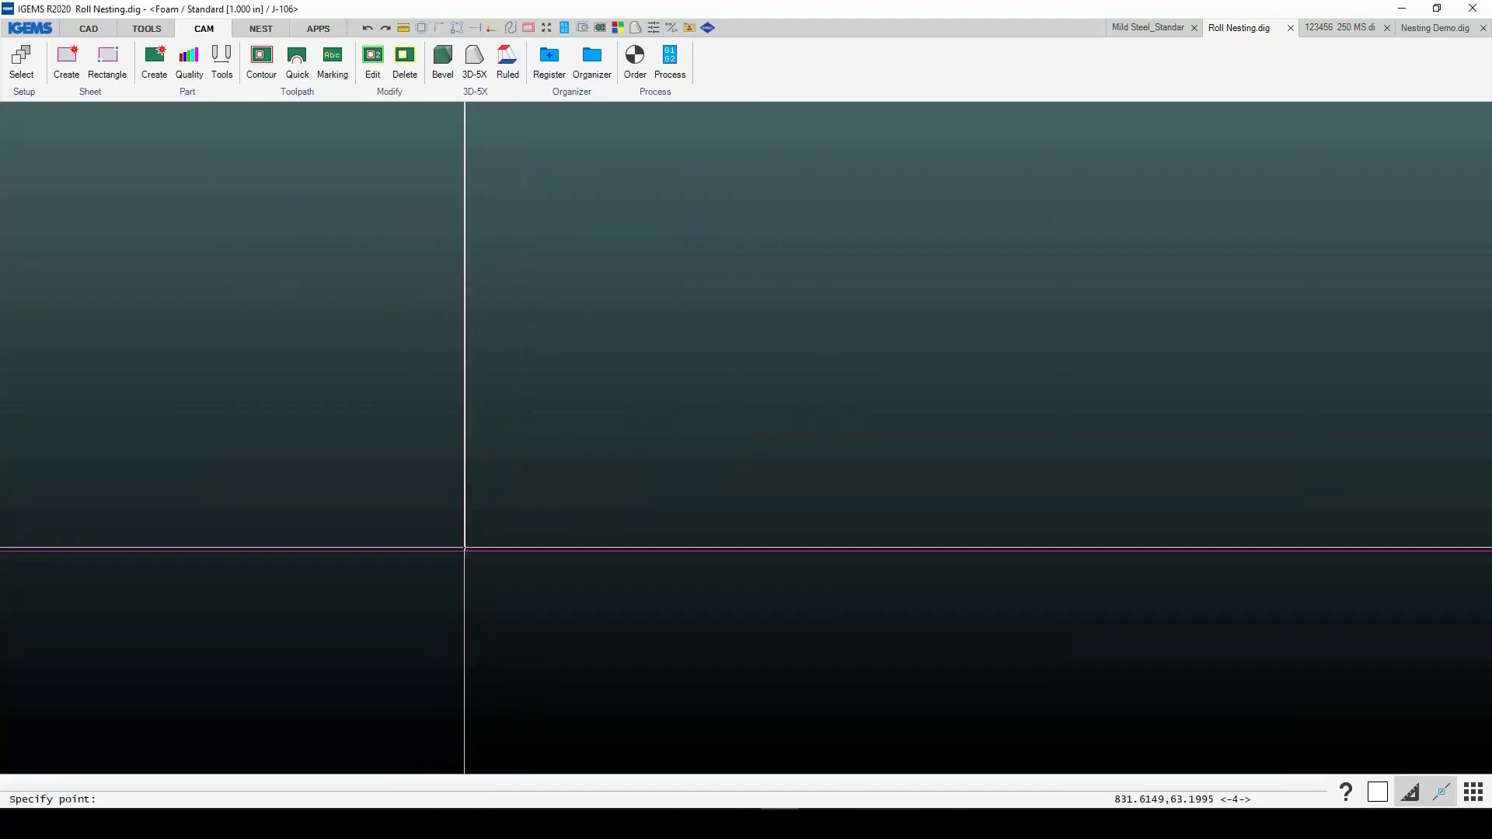
left_click(463, 550)
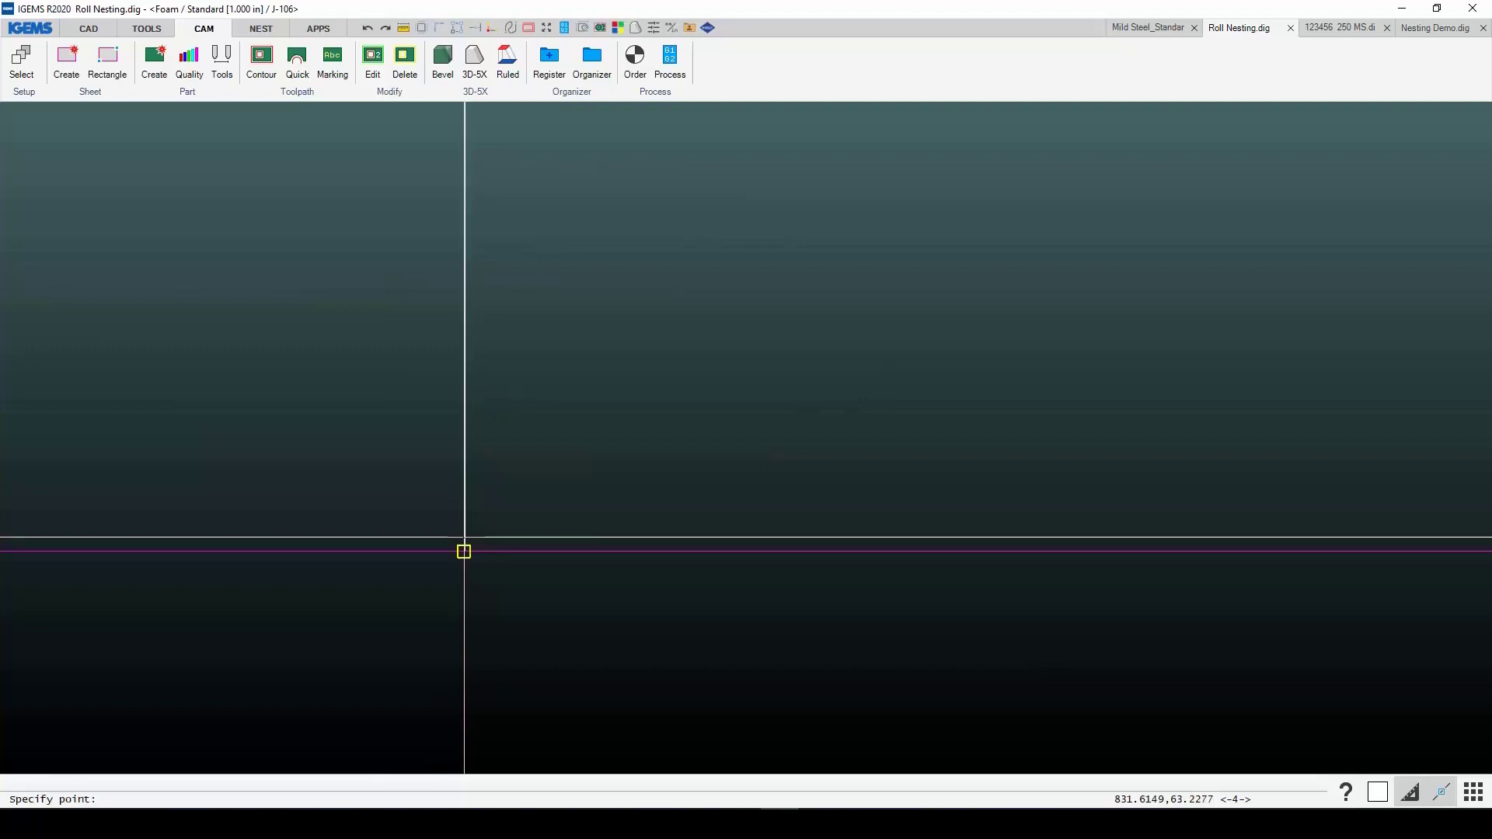
type(".01")
key("Return")
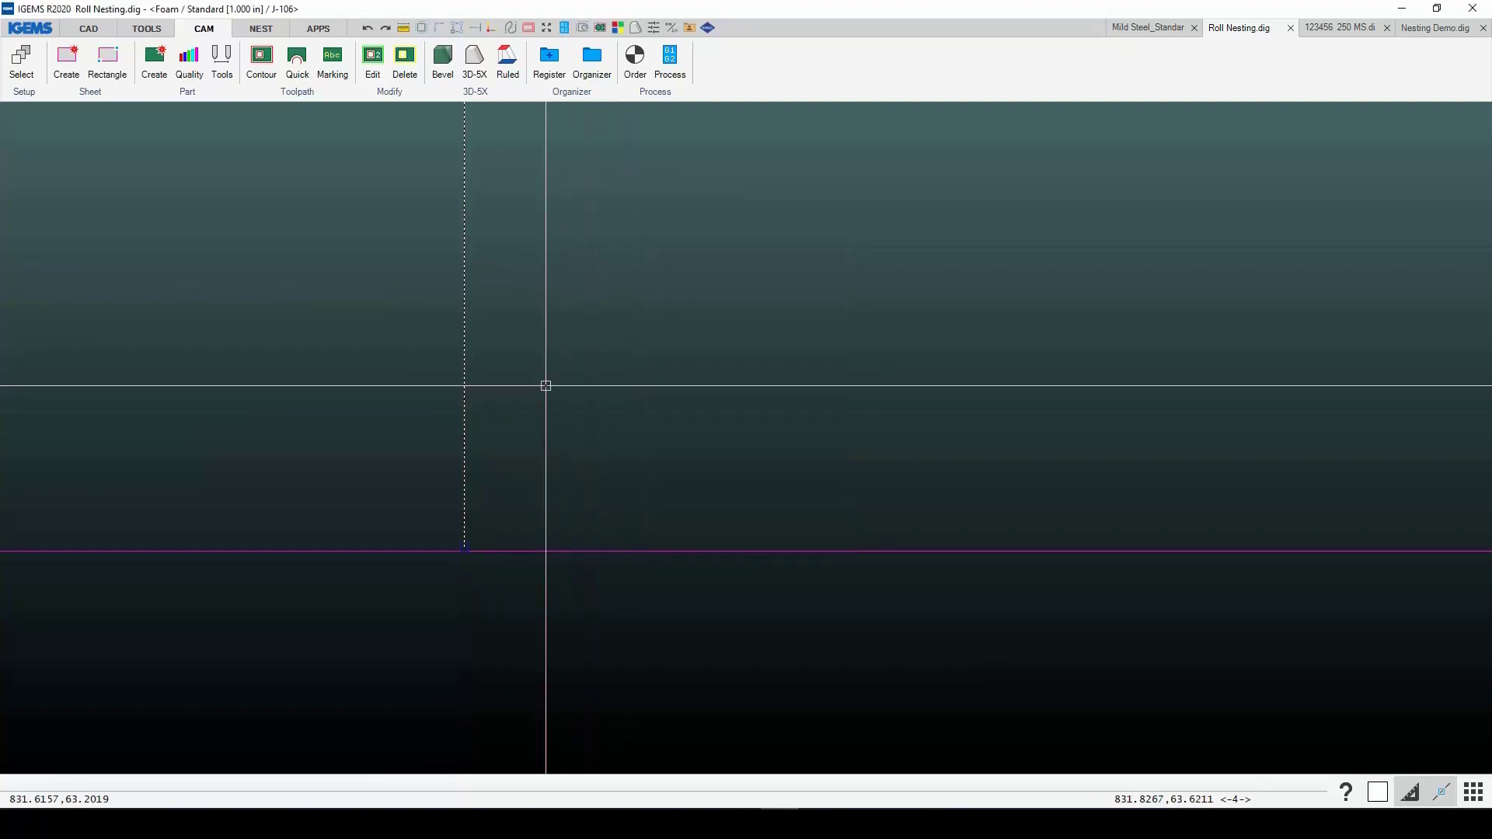
scroll(599, 420, "down", 4)
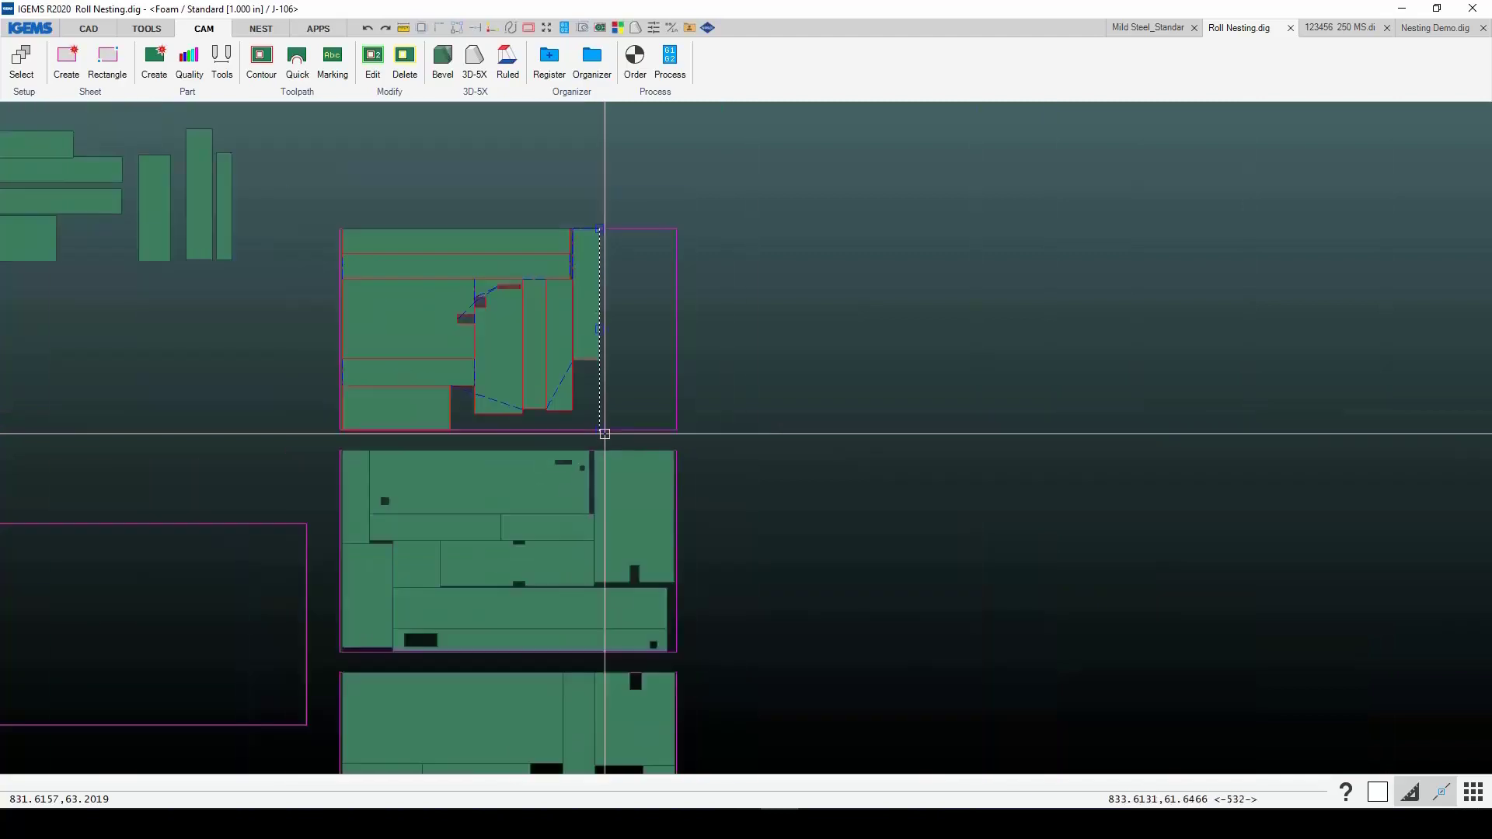
scroll(604, 433, "up", 1)
scroll(596, 419, "down", 1)
key("Escape")
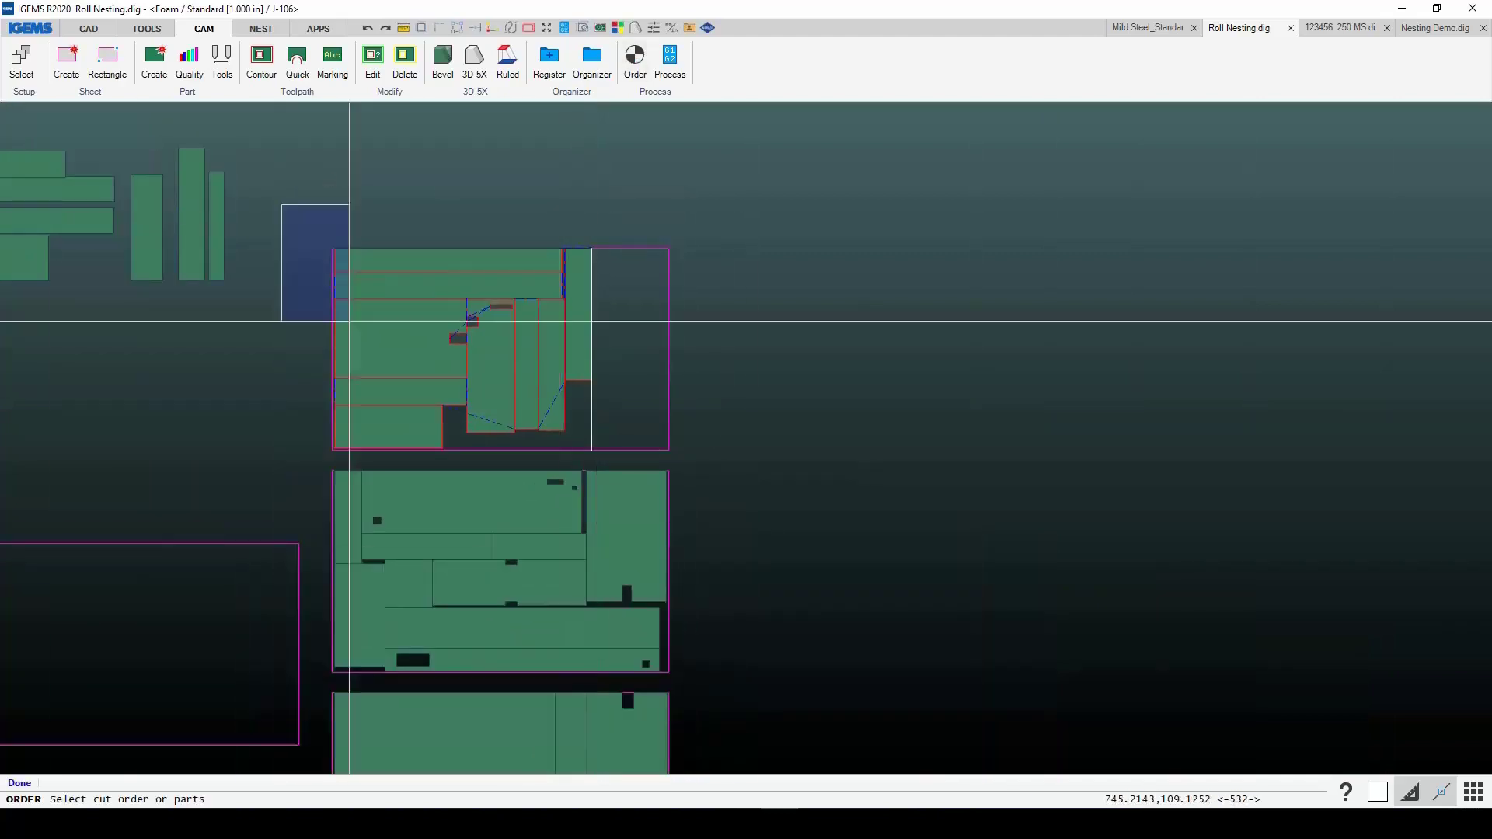
left_click_drag(348, 320, 702, 456)
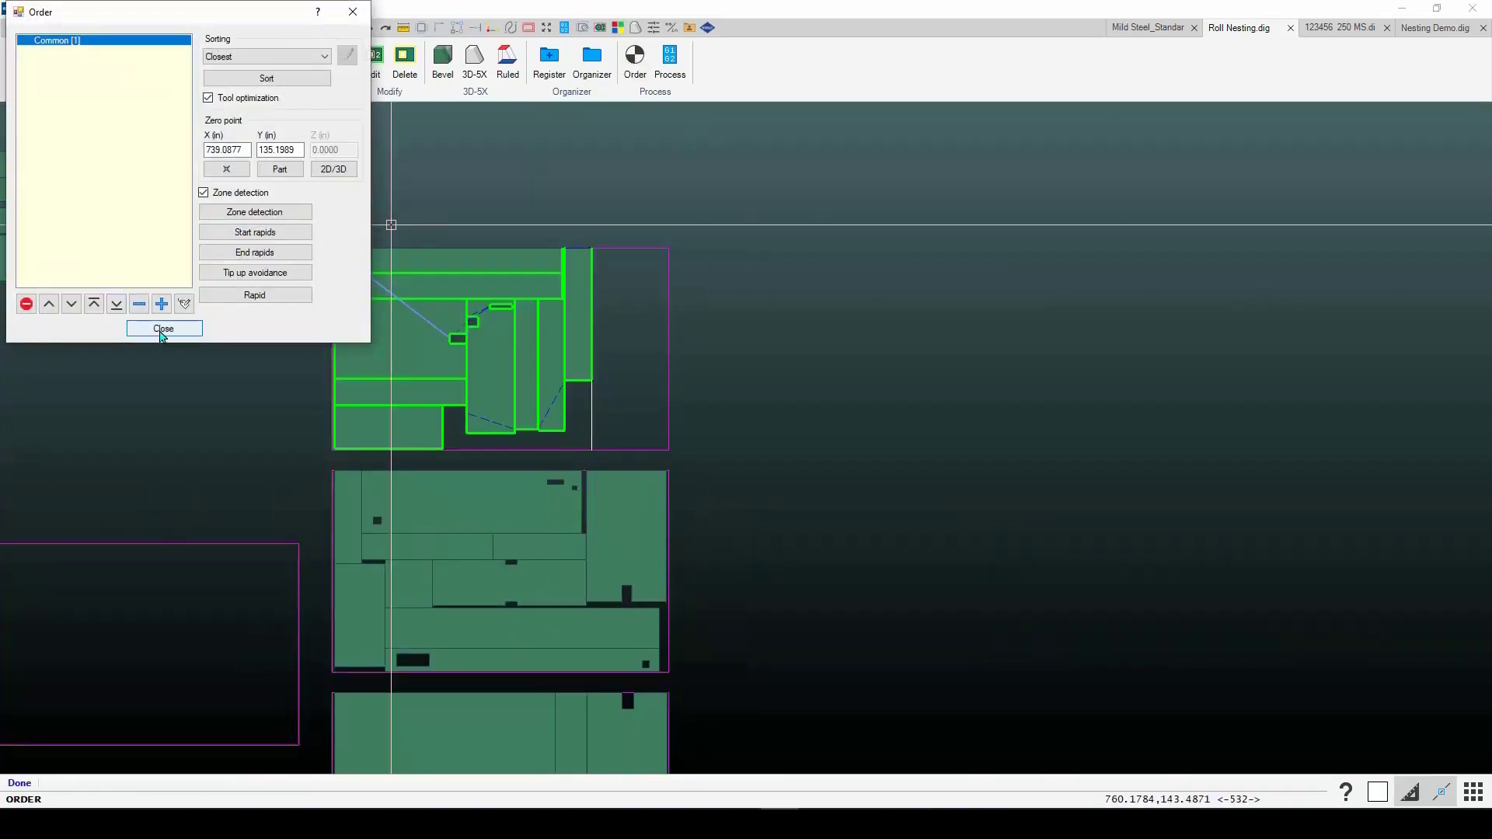
left_click(163, 328)
left_click(668, 68)
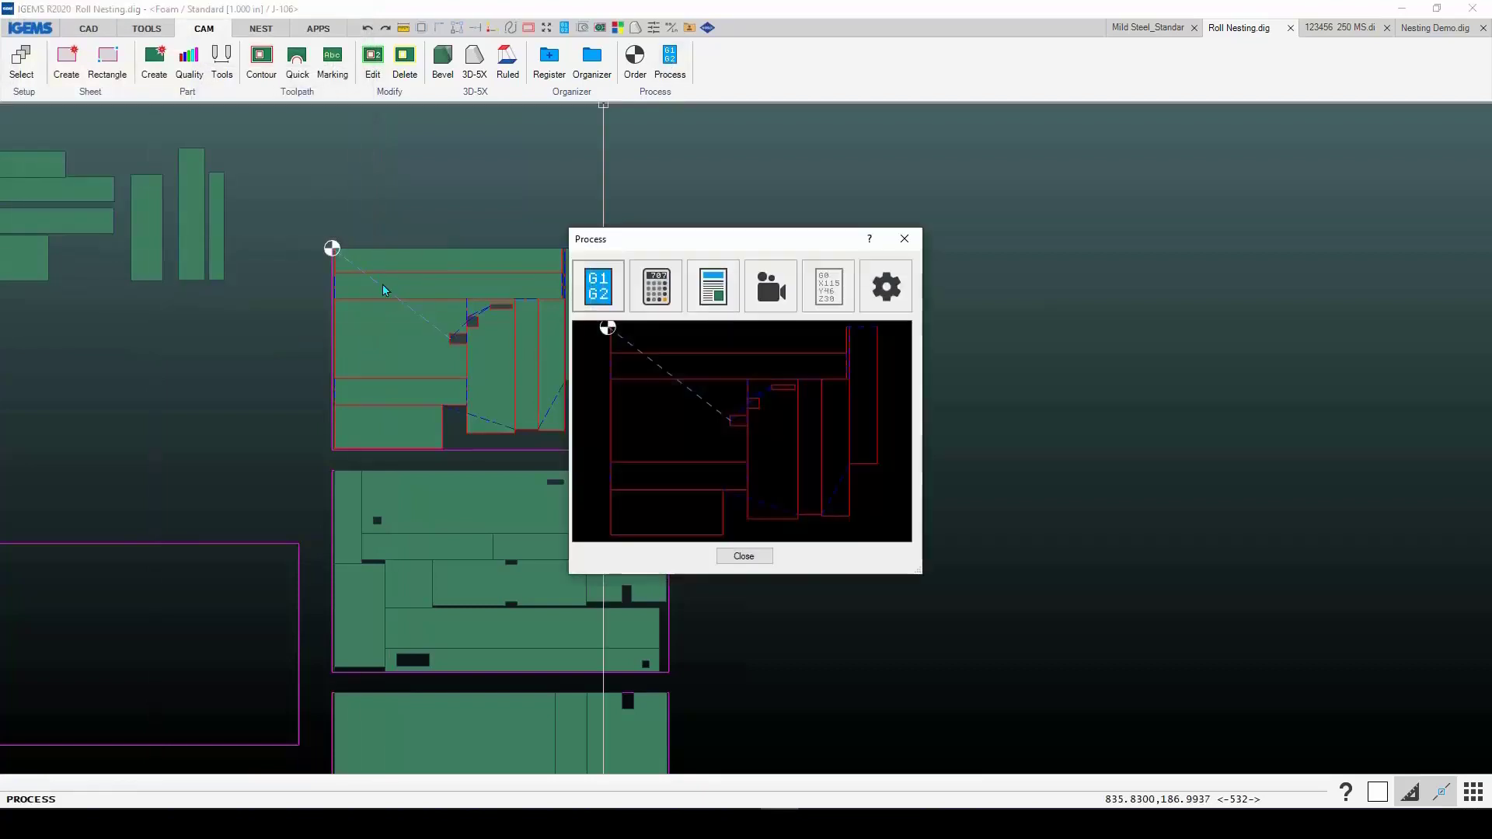
left_click(780, 297)
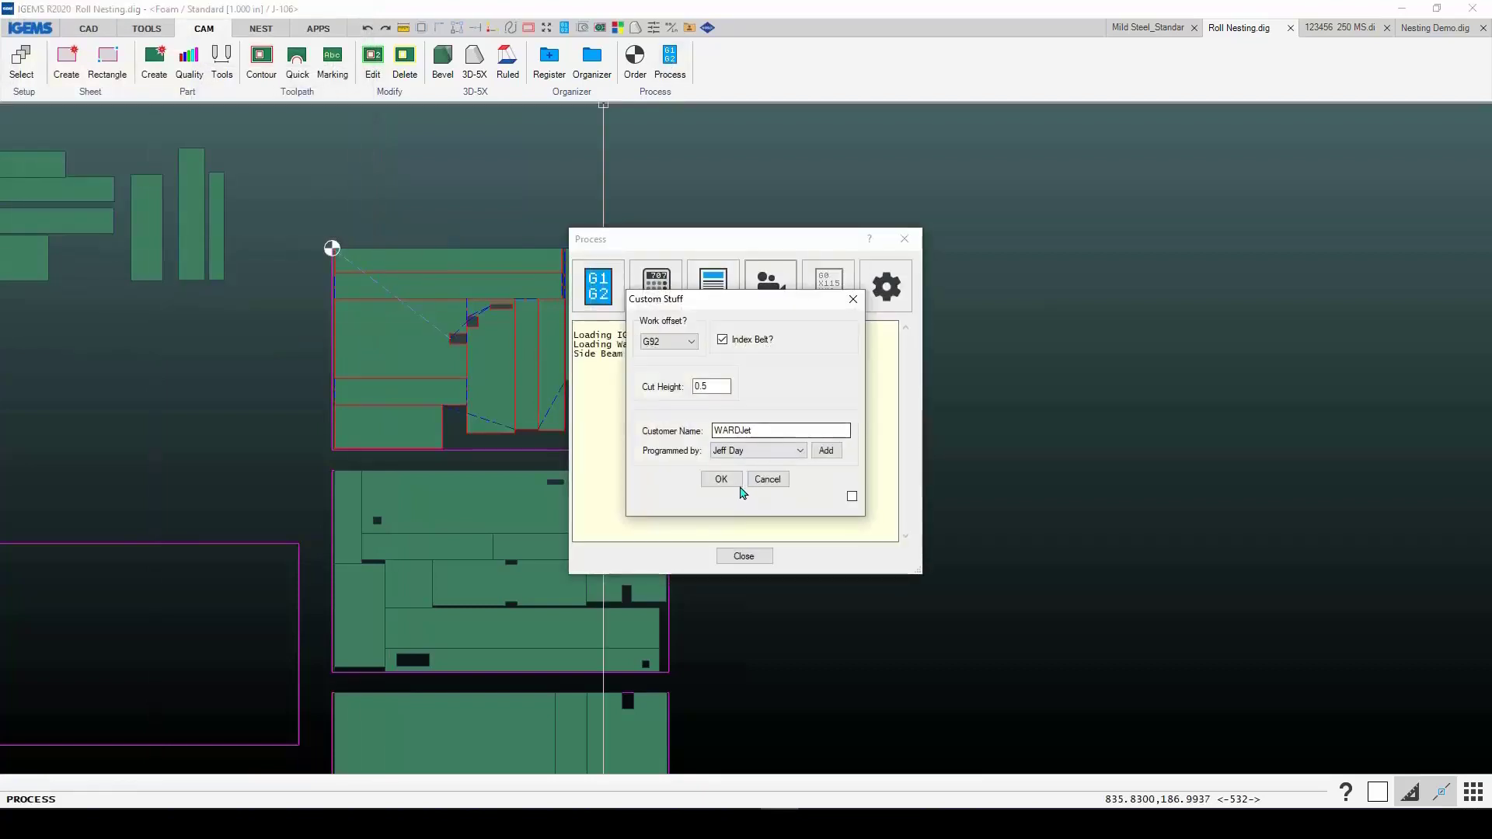
left_click(721, 480)
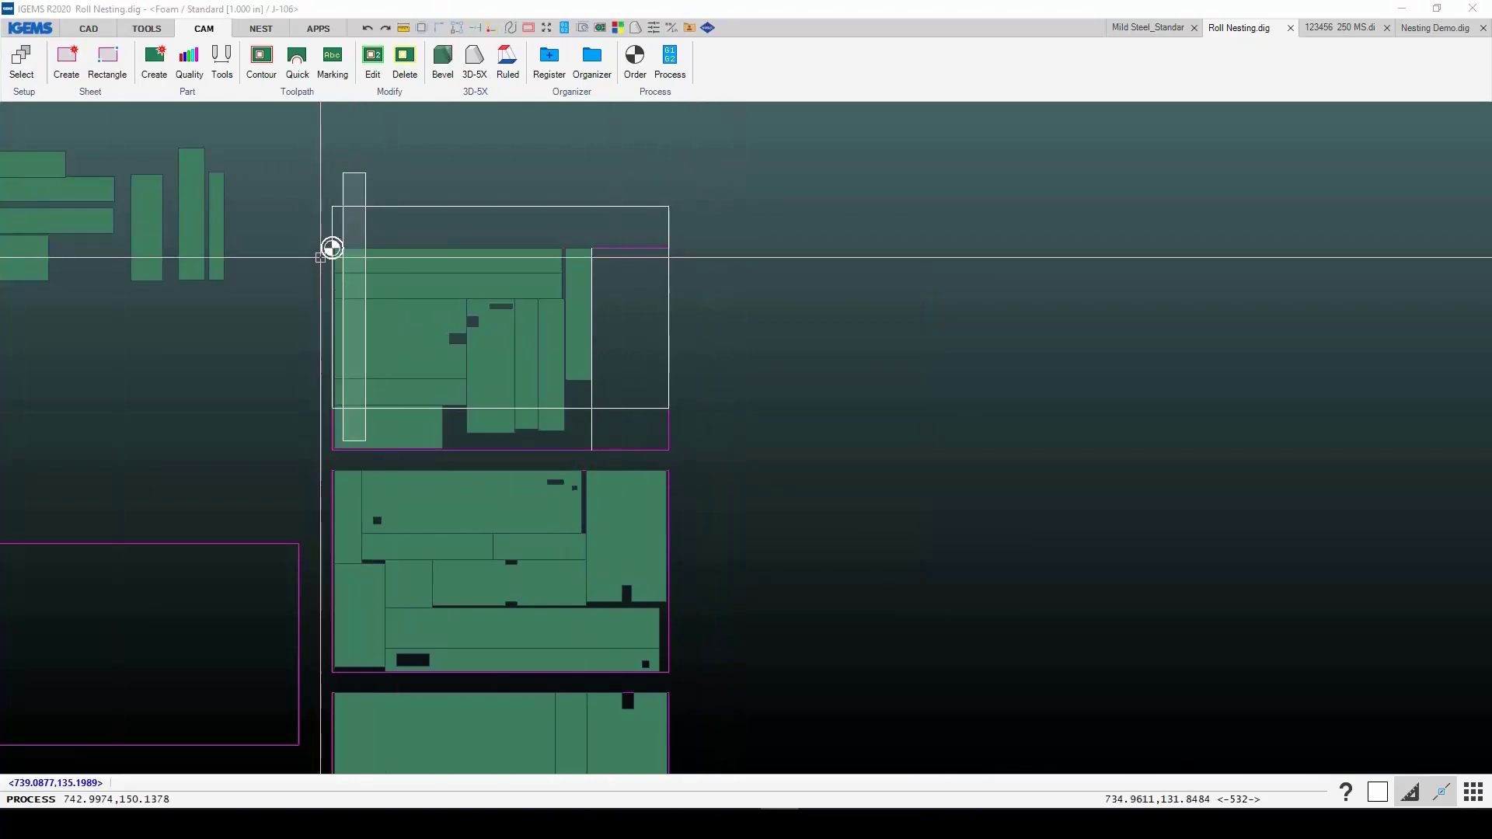
right_click(102, 184)
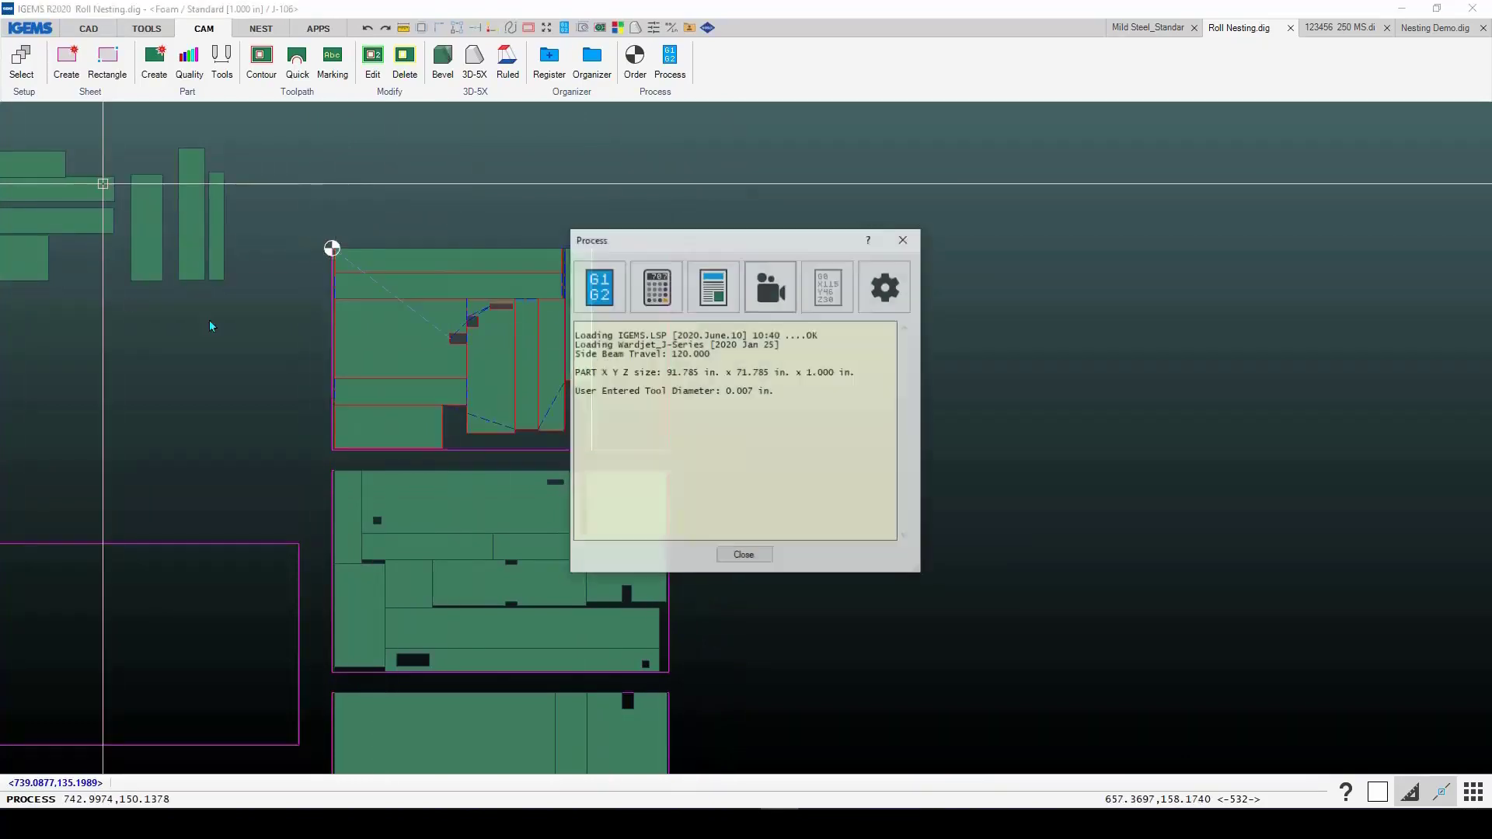
left_click(738, 557)
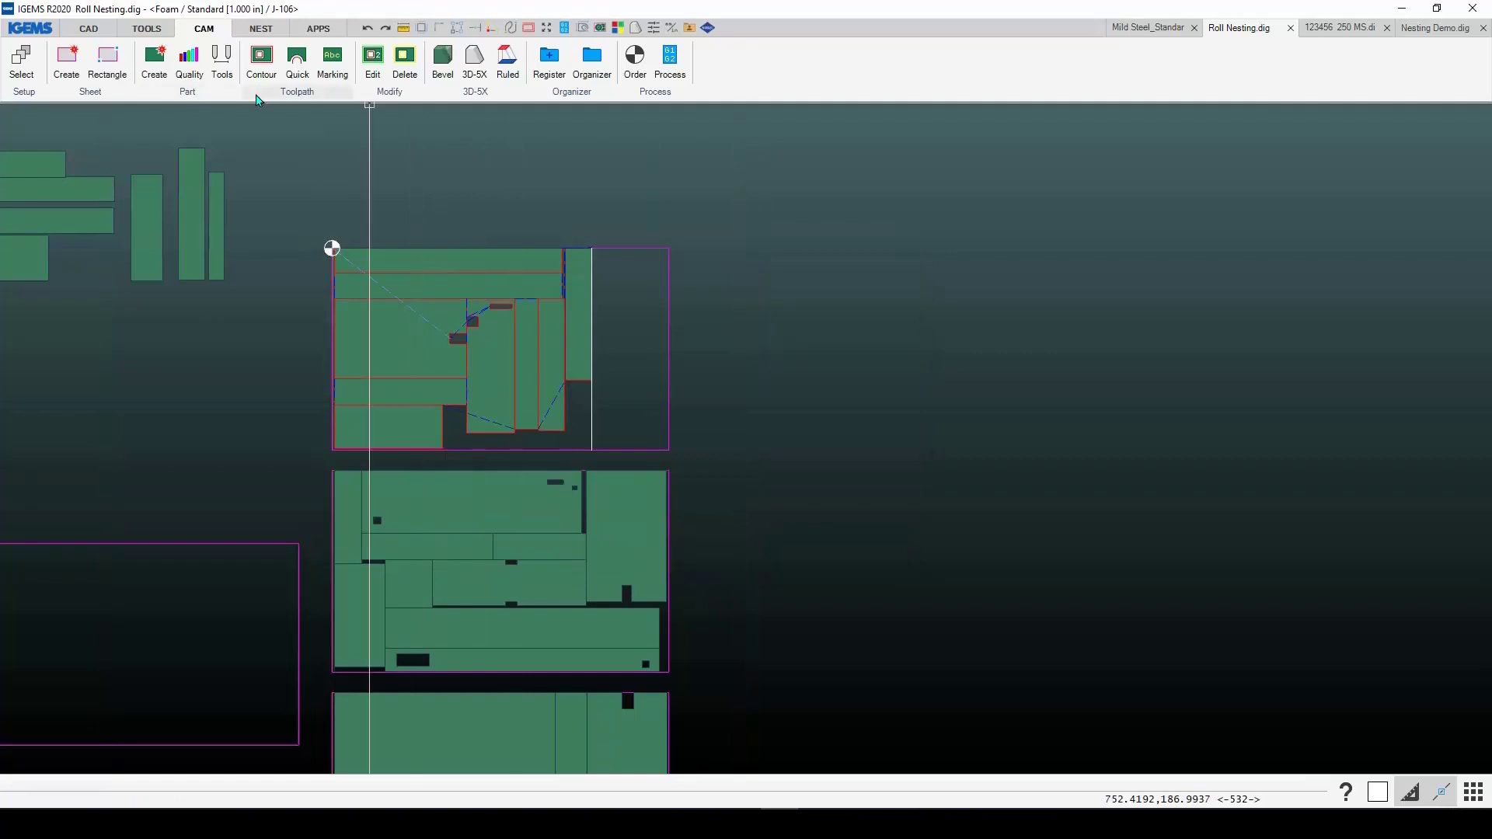
Step: Make the uppermost sheet's vertical line a Rough-quality cutoff with blind lead, 0.01 shortest cut and 0.01 distance, and order the sheet's toolpaths
left_click(263, 98)
left_click(298, 264)
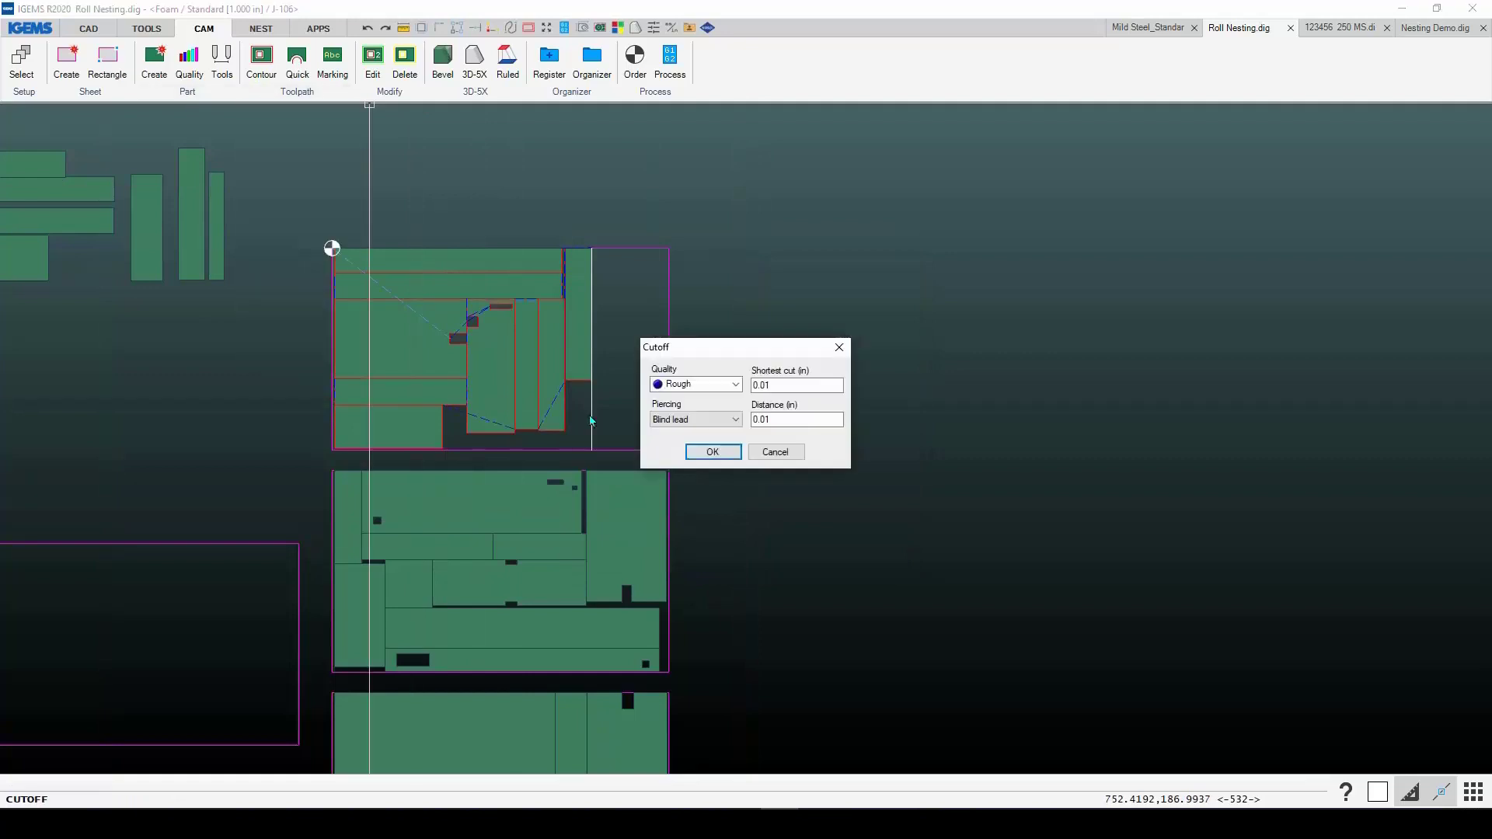
left_click(705, 452)
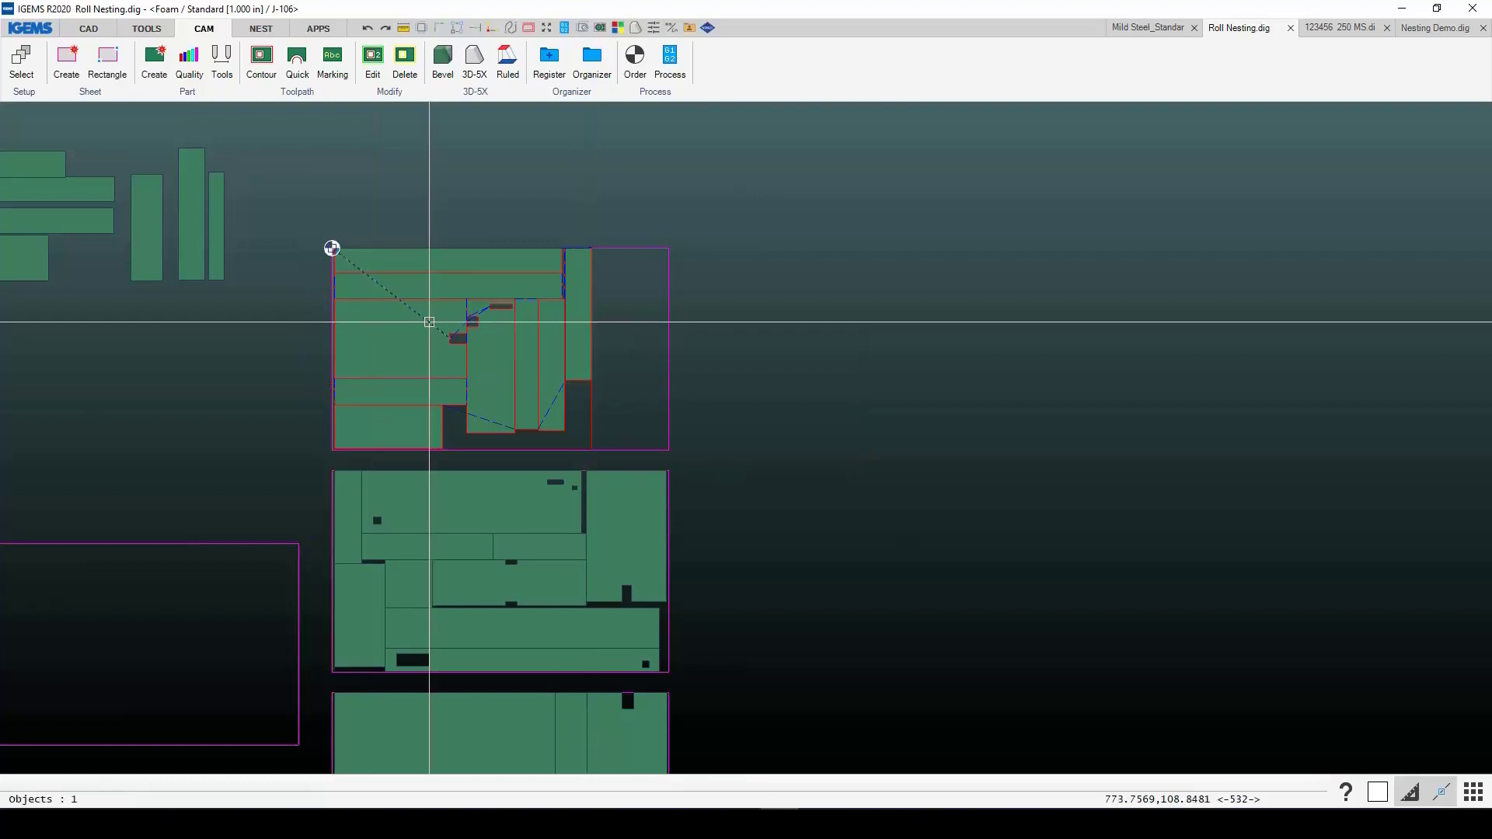
left_click_drag(318, 221, 709, 450)
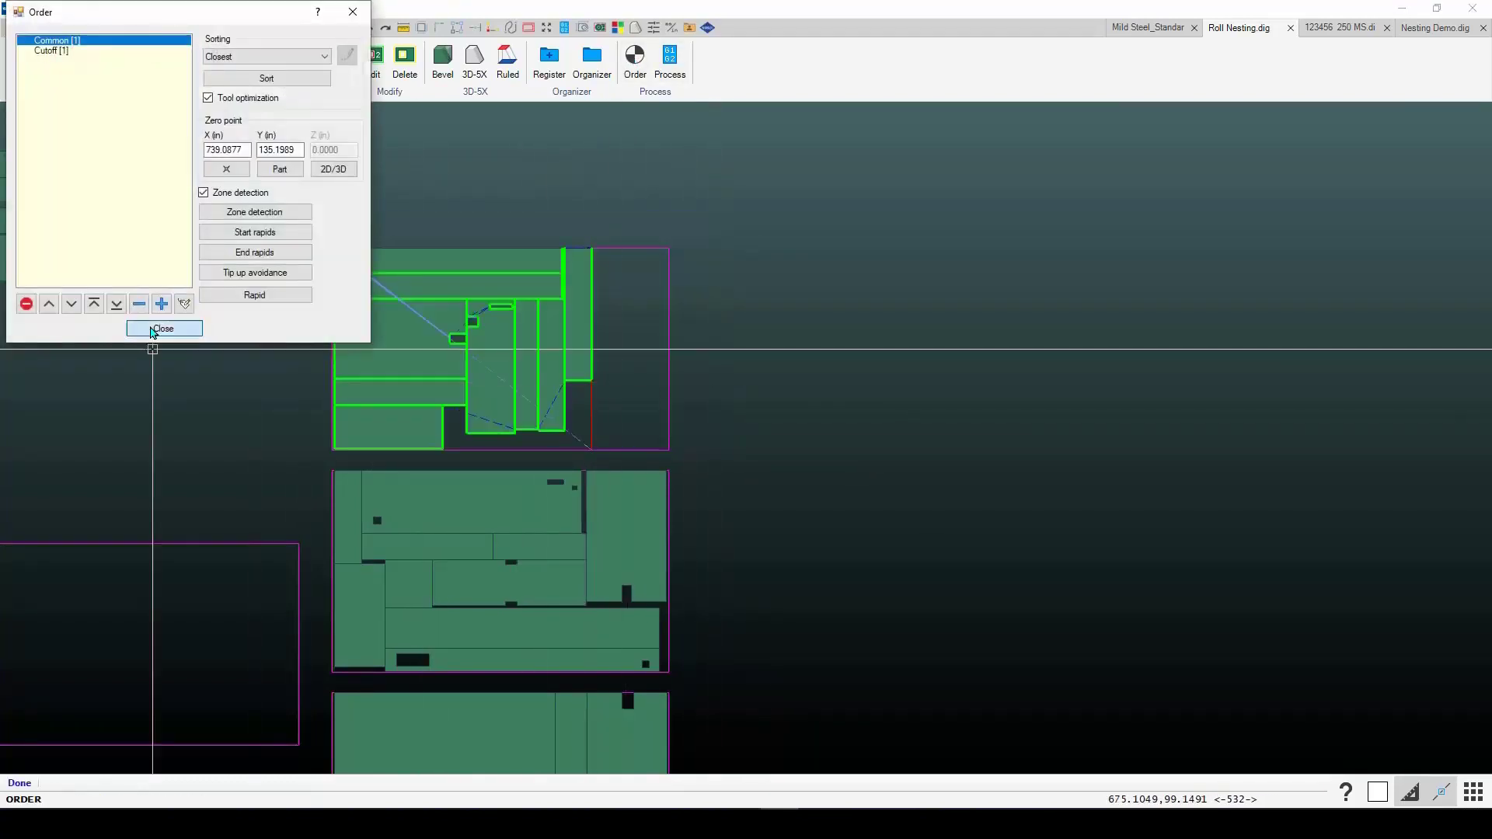
left_click(163, 329)
Step: Run the 2D simulation of the uppermost sheet's program and jump to the final cutoff move near the end of the code
left_click(670, 63)
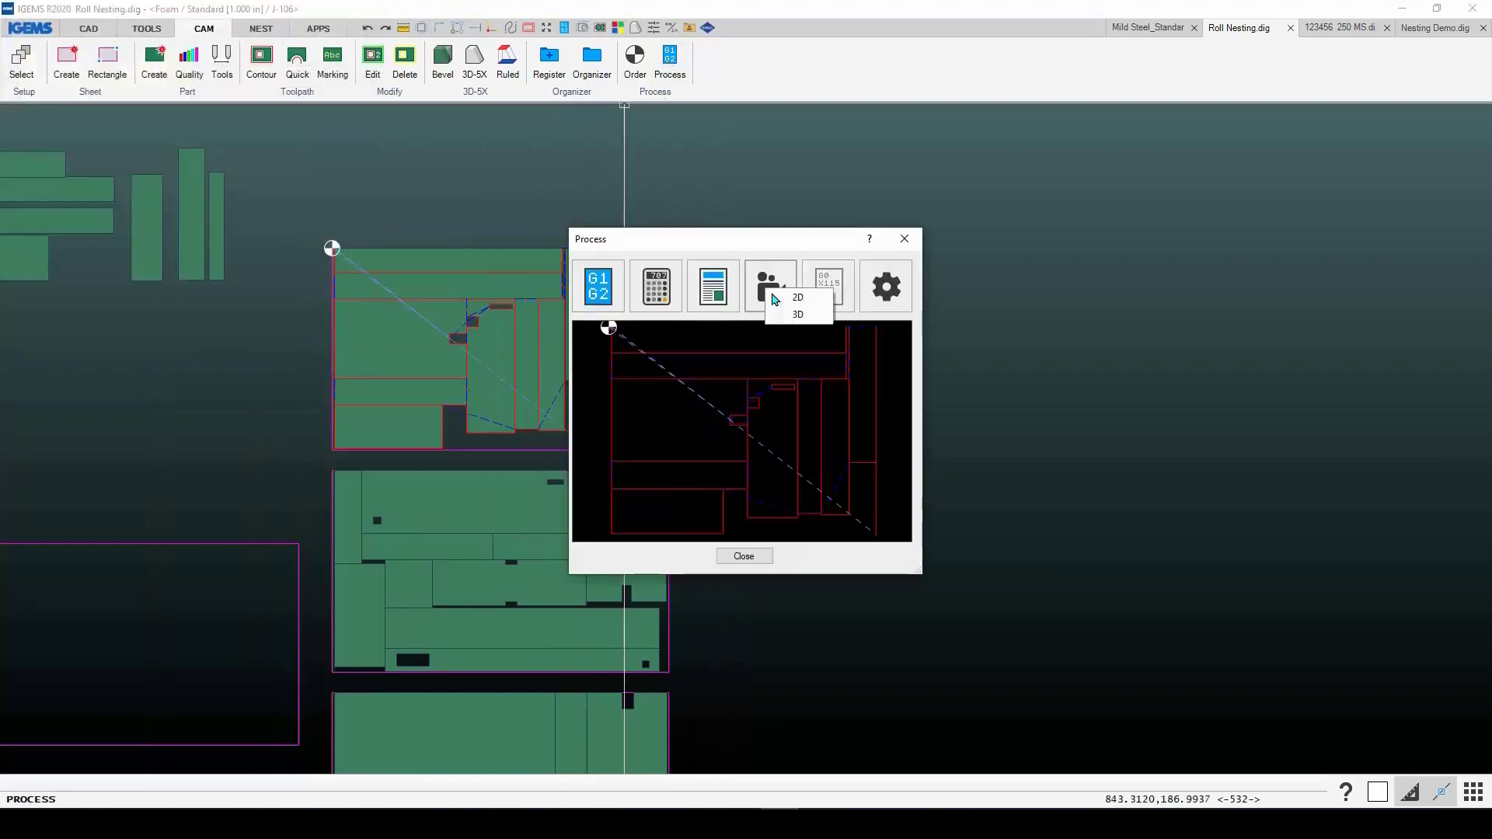
left_click(774, 299)
left_click(721, 480)
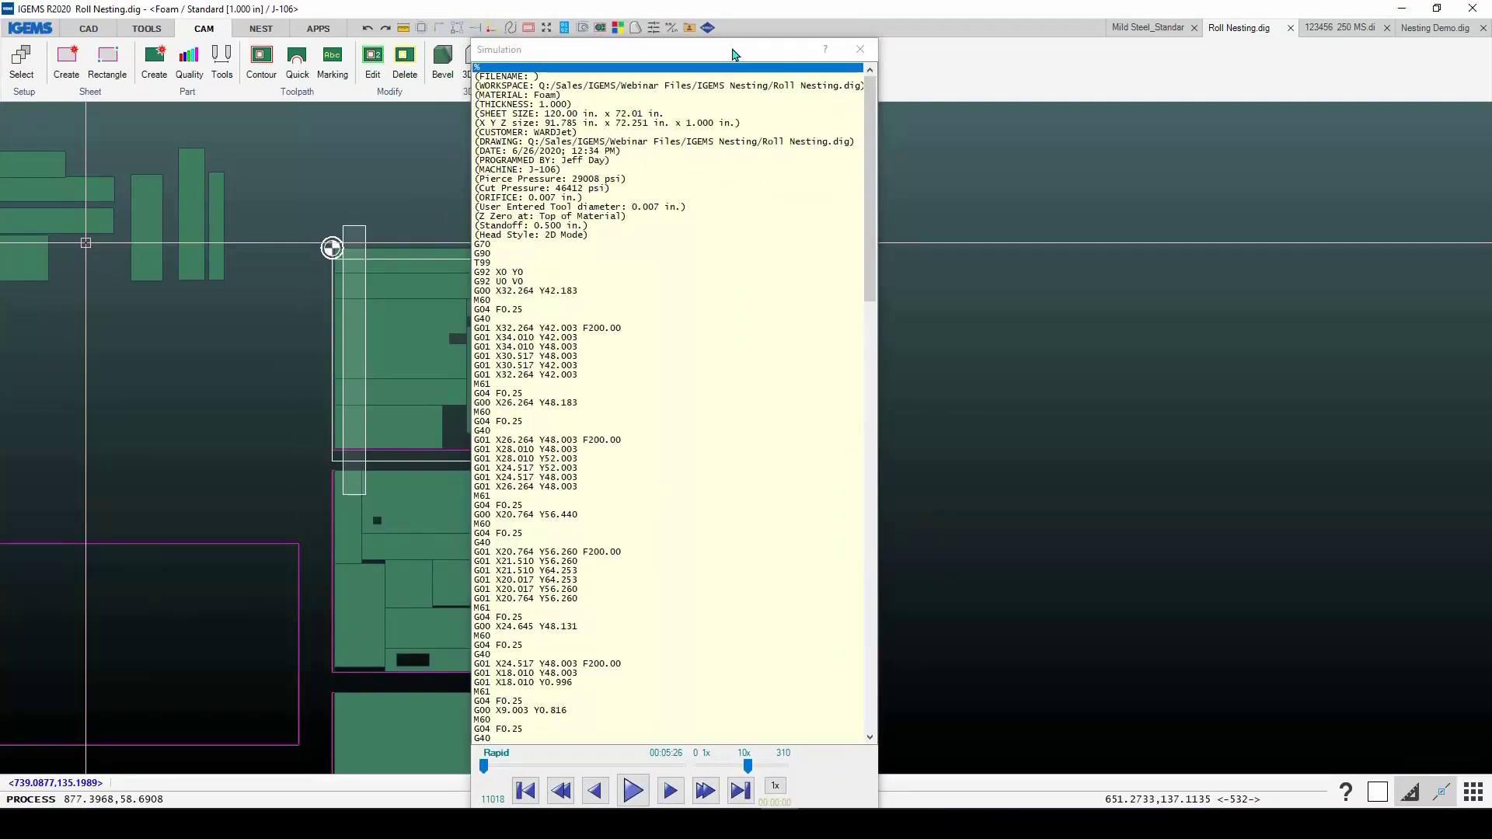
left_click_drag(737, 40, 1079, 69)
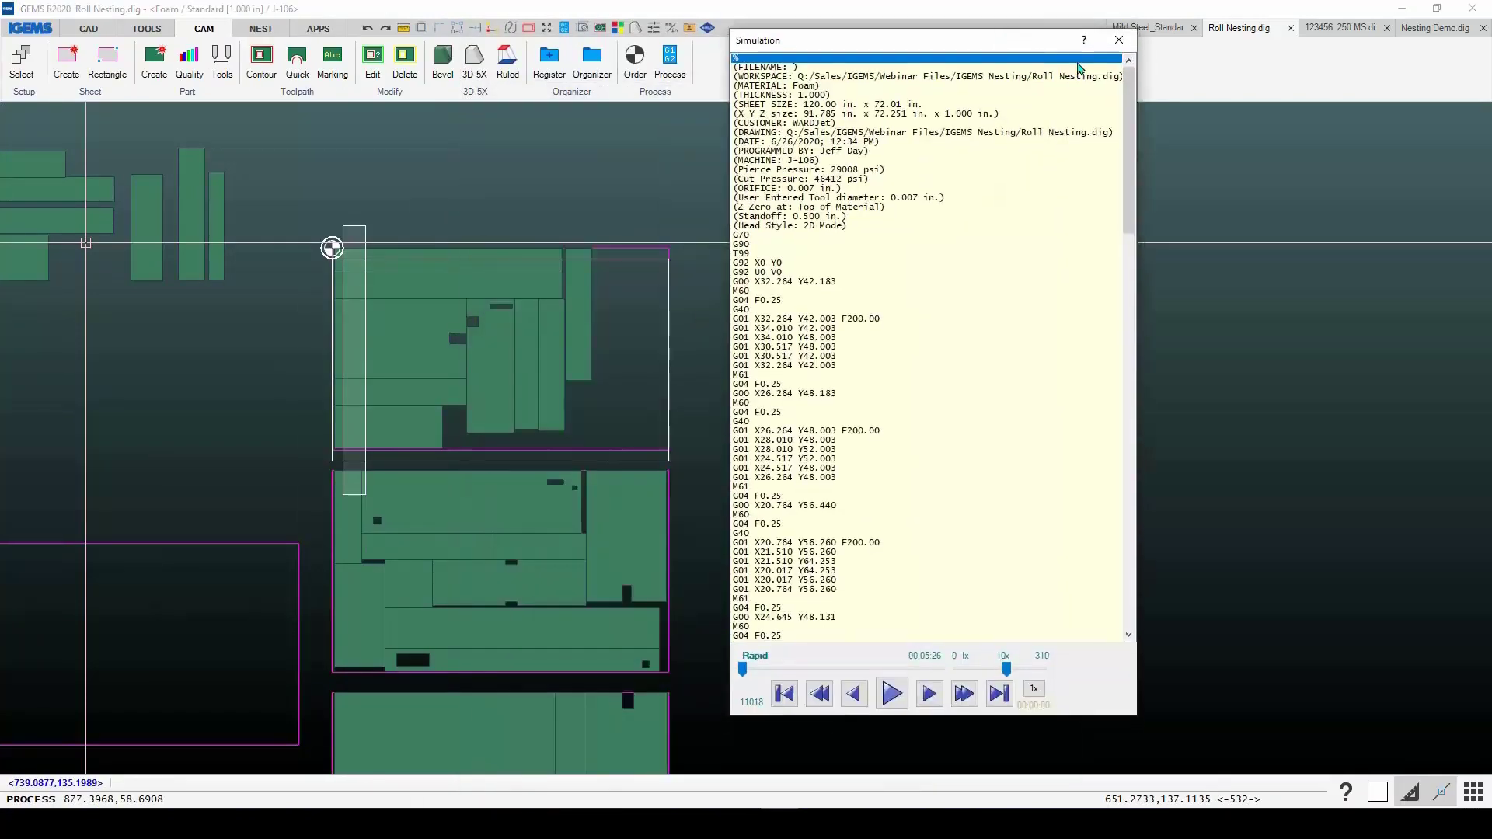
left_click_drag(1126, 115, 1128, 544)
left_click(835, 570)
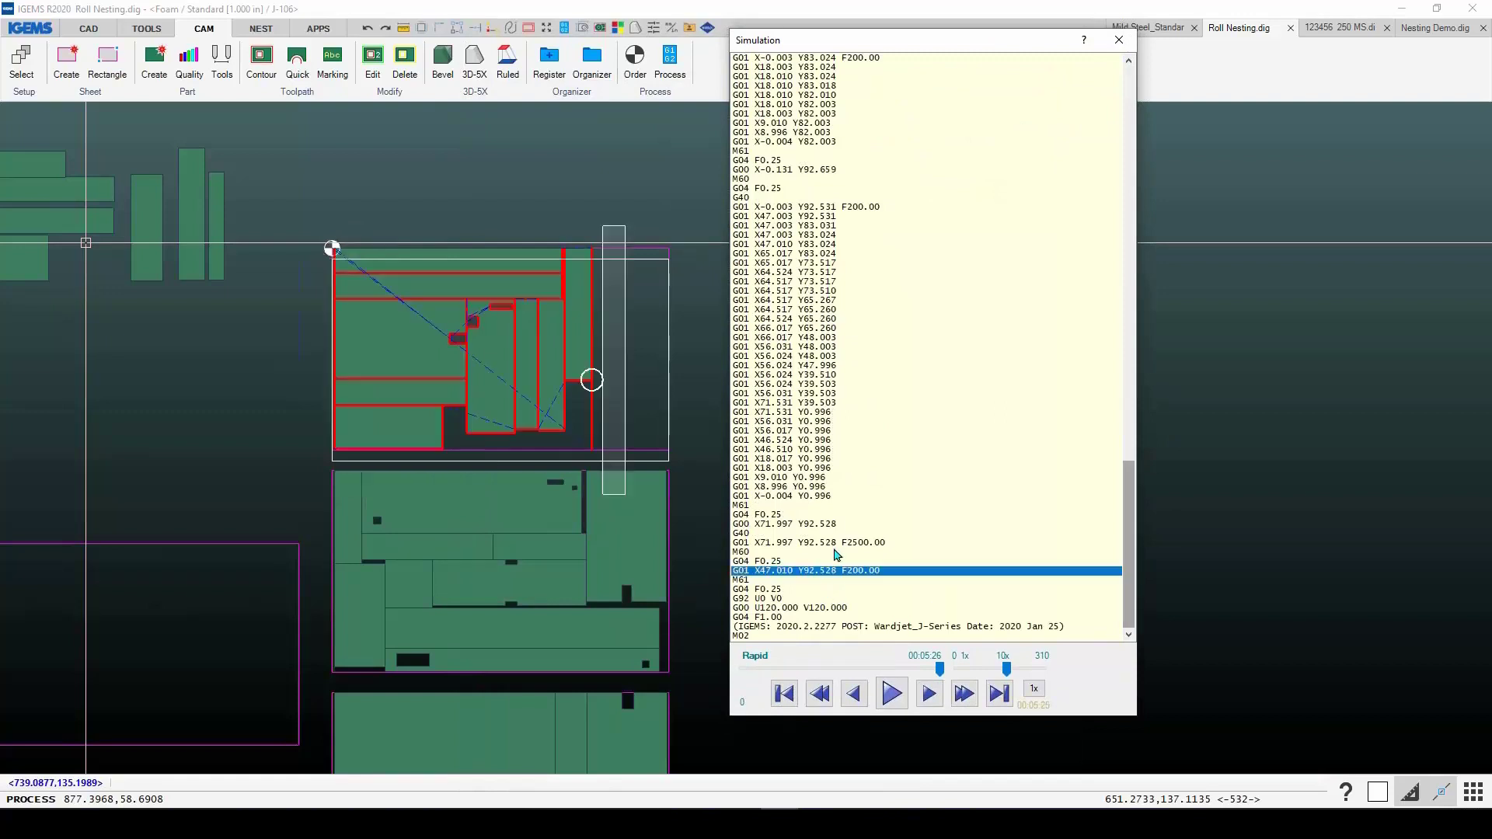
left_click(810, 487)
left_click(814, 525)
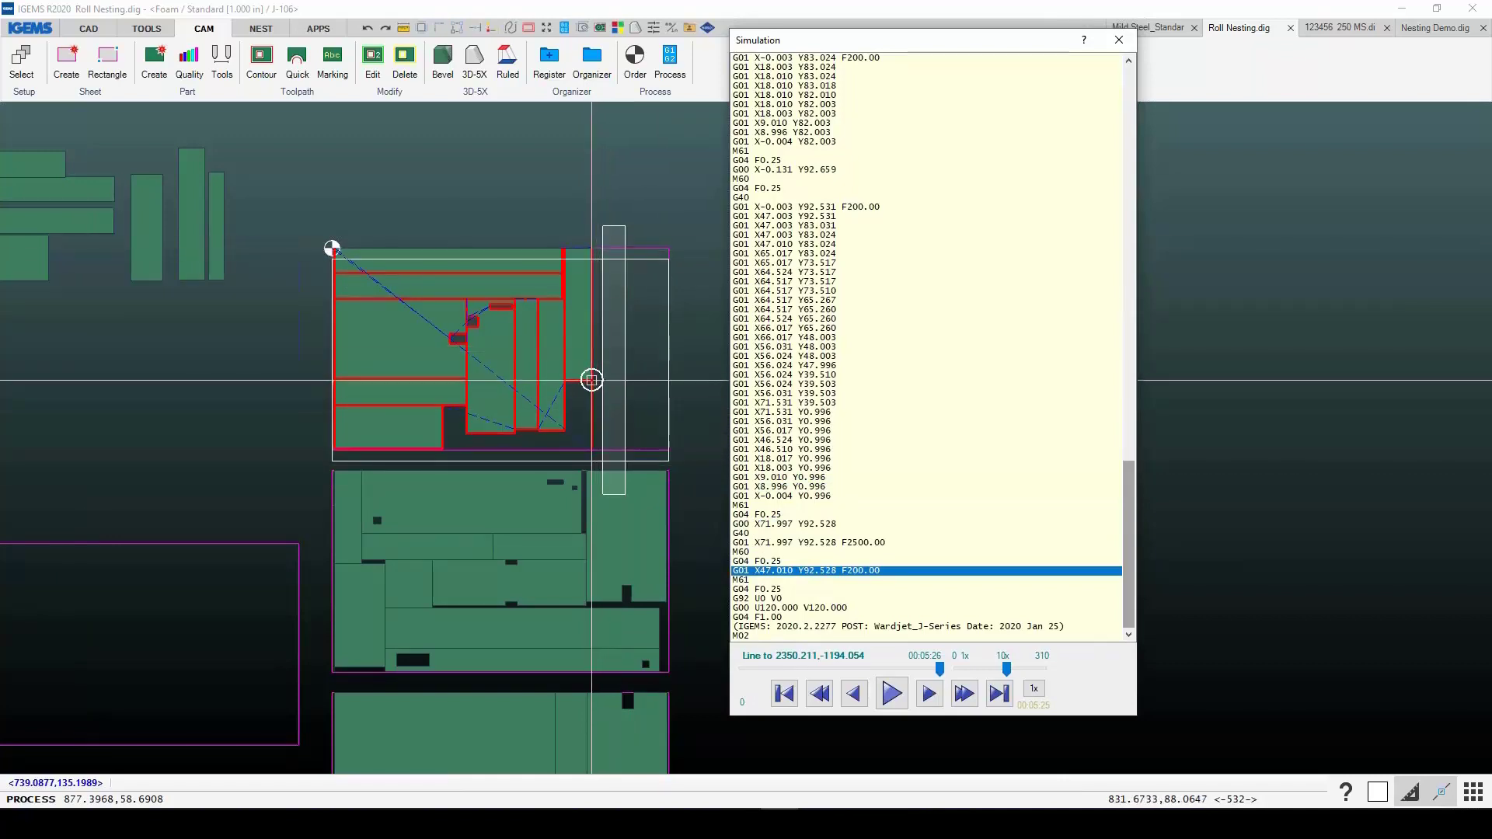
Step: Examine where the cutoff ends at the lower corner of the outermost part, and close the simulation and processing
scroll(592, 372, "up", 6)
scroll(575, 470, "up", 4)
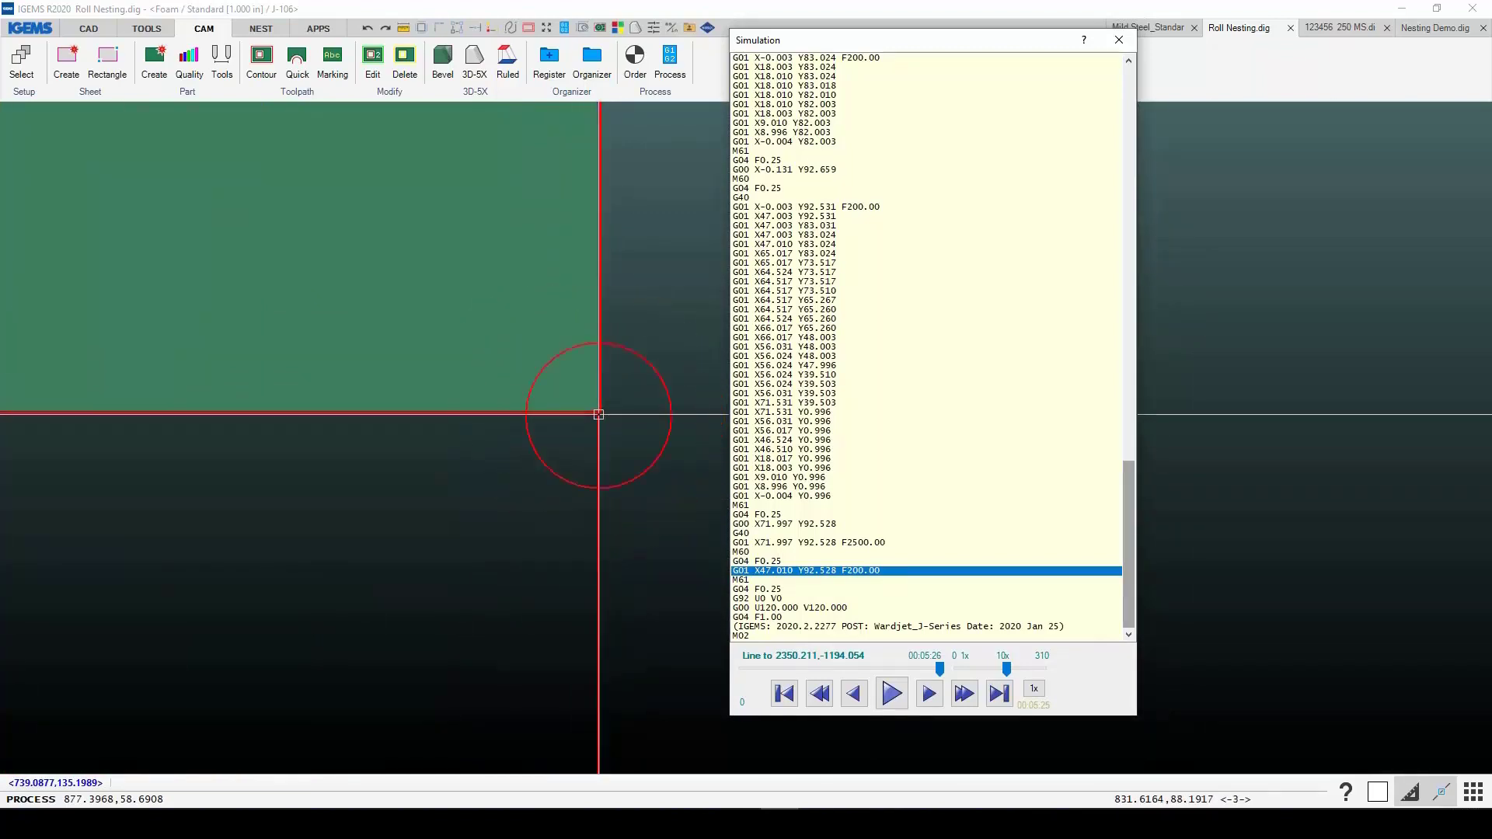
scroll(598, 414, "down", 2)
left_click(1119, 45)
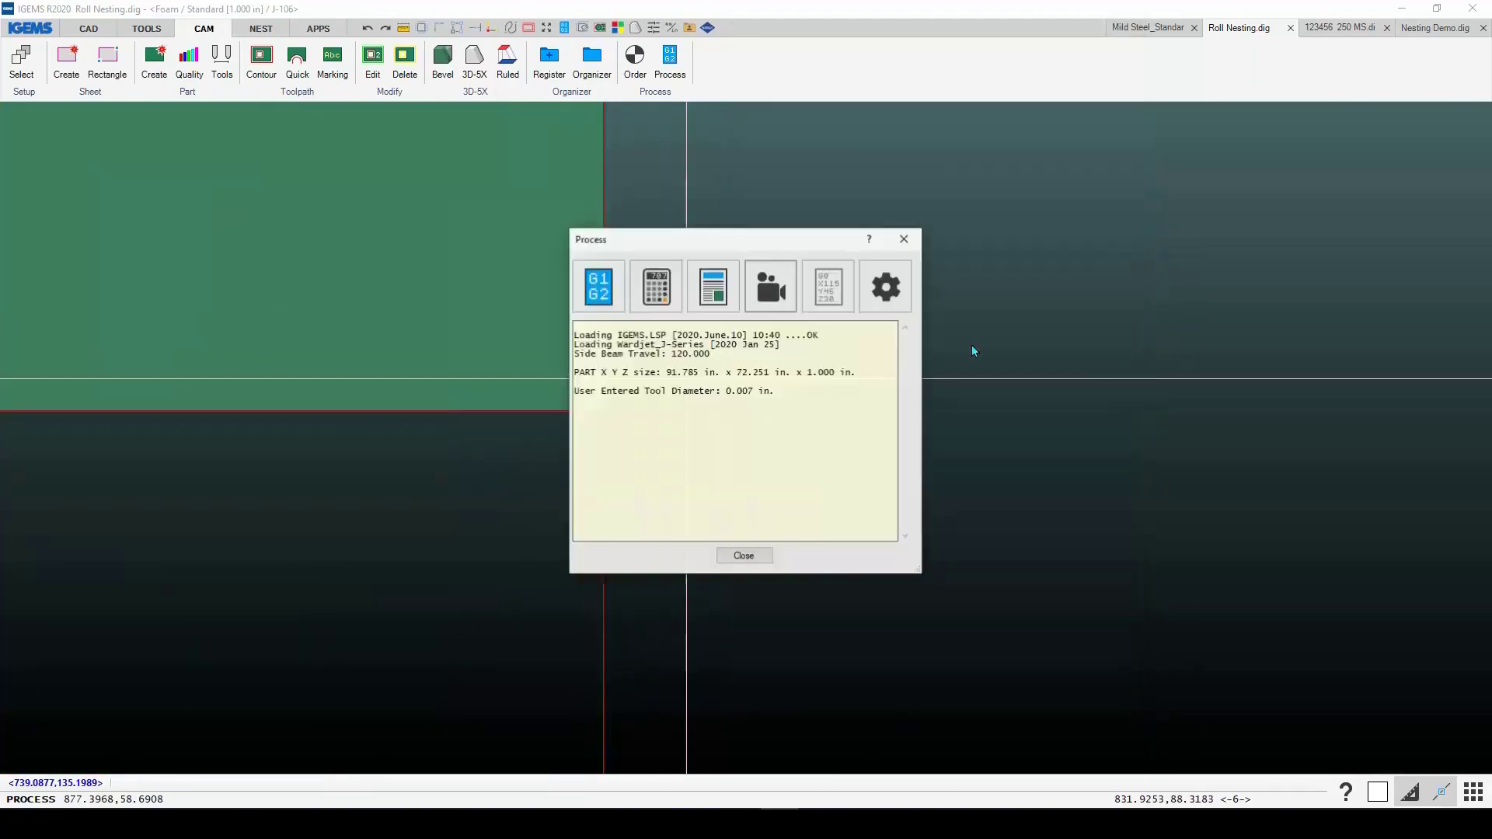
left_click(744, 556)
Step: Lock the uppermost sheet together with its nested parts and toolpaths
scroll(757, 517, "down", 3)
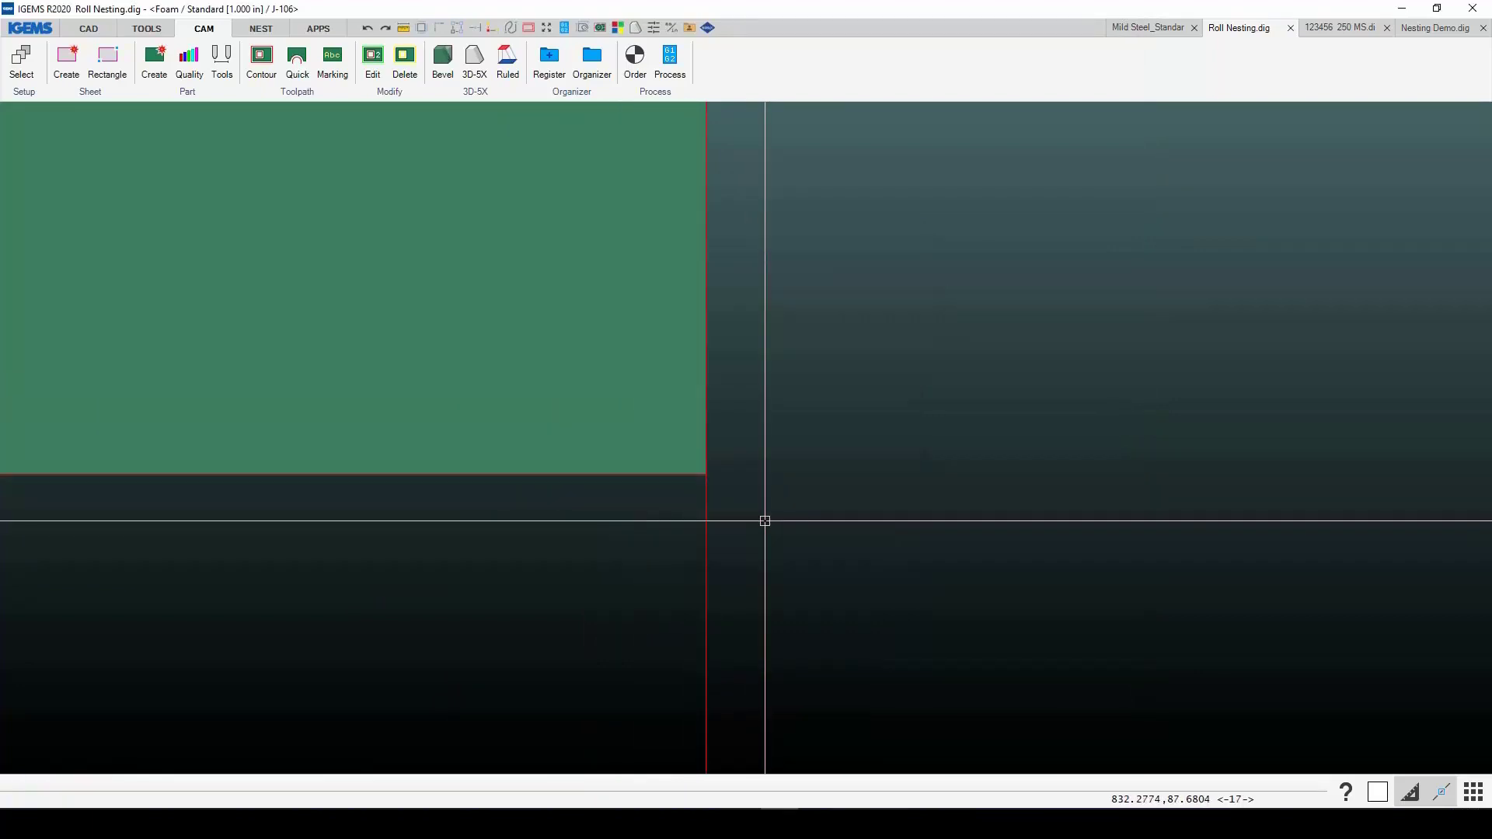
scroll(719, 448, "down", 5)
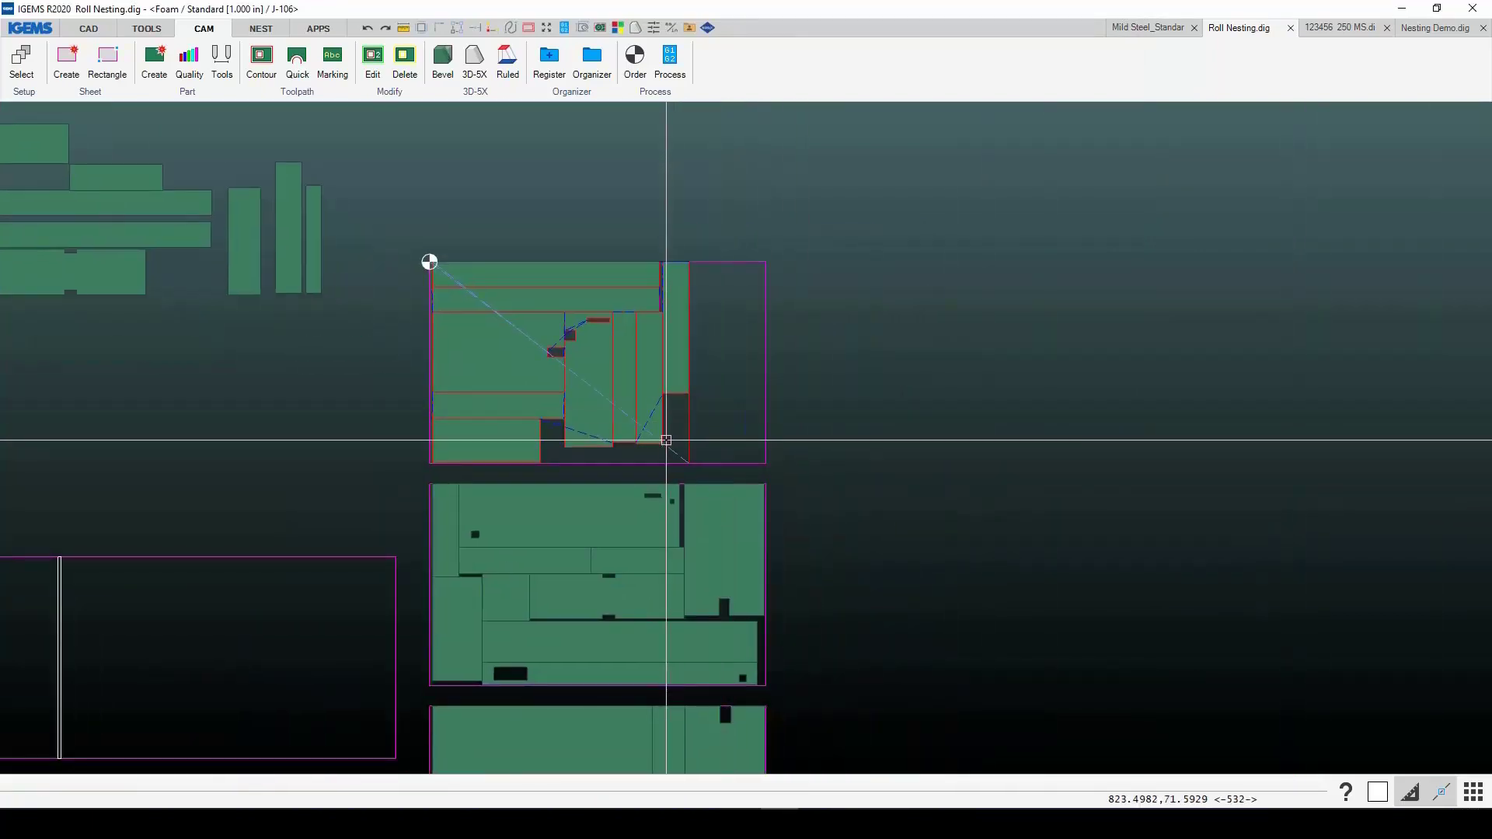
scroll(733, 403, "down", 3)
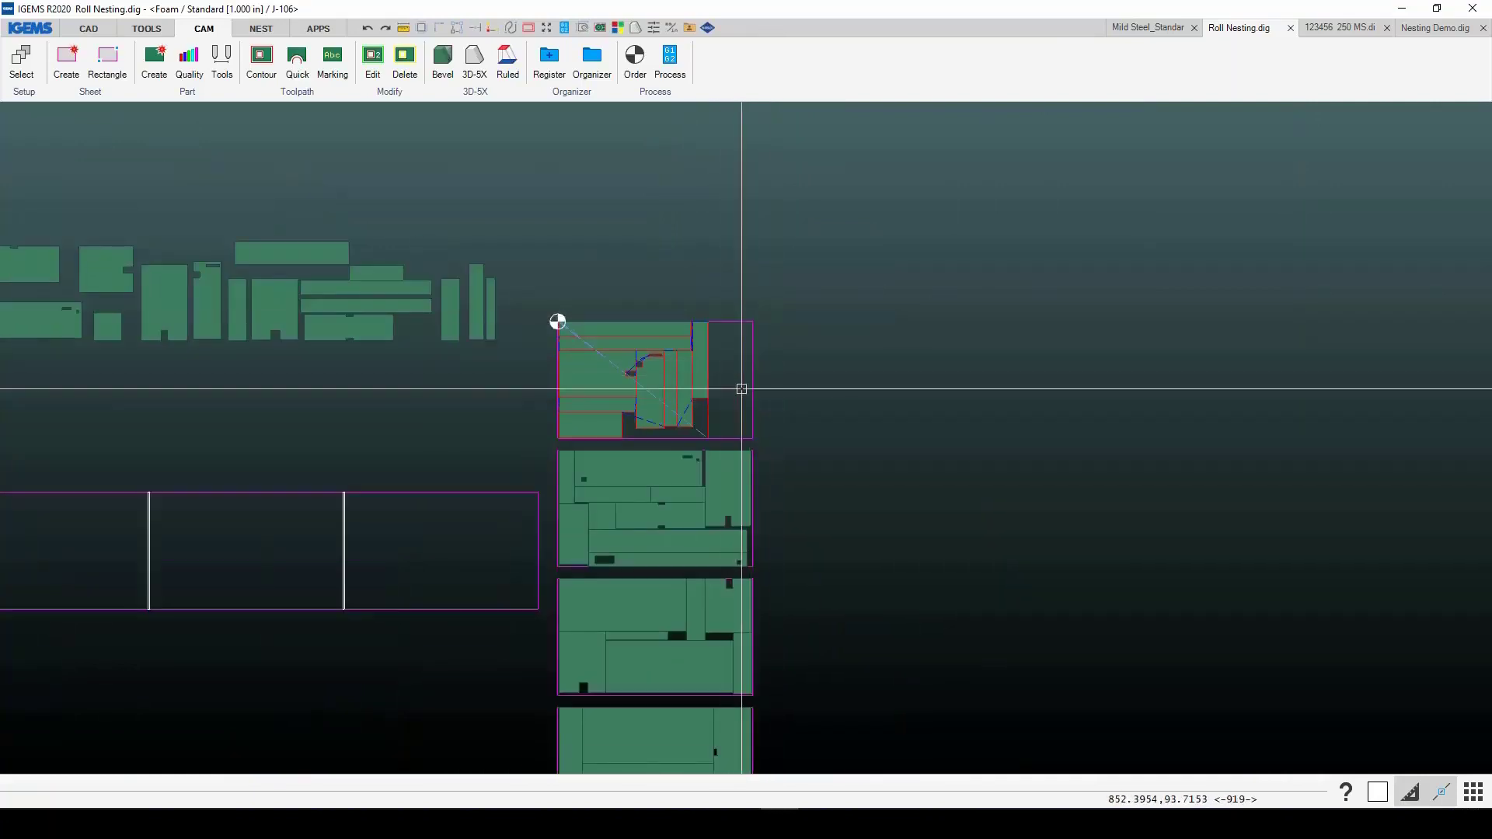
middle_click_drag(738, 389, 1097, 336)
scroll(941, 326, "down", 2)
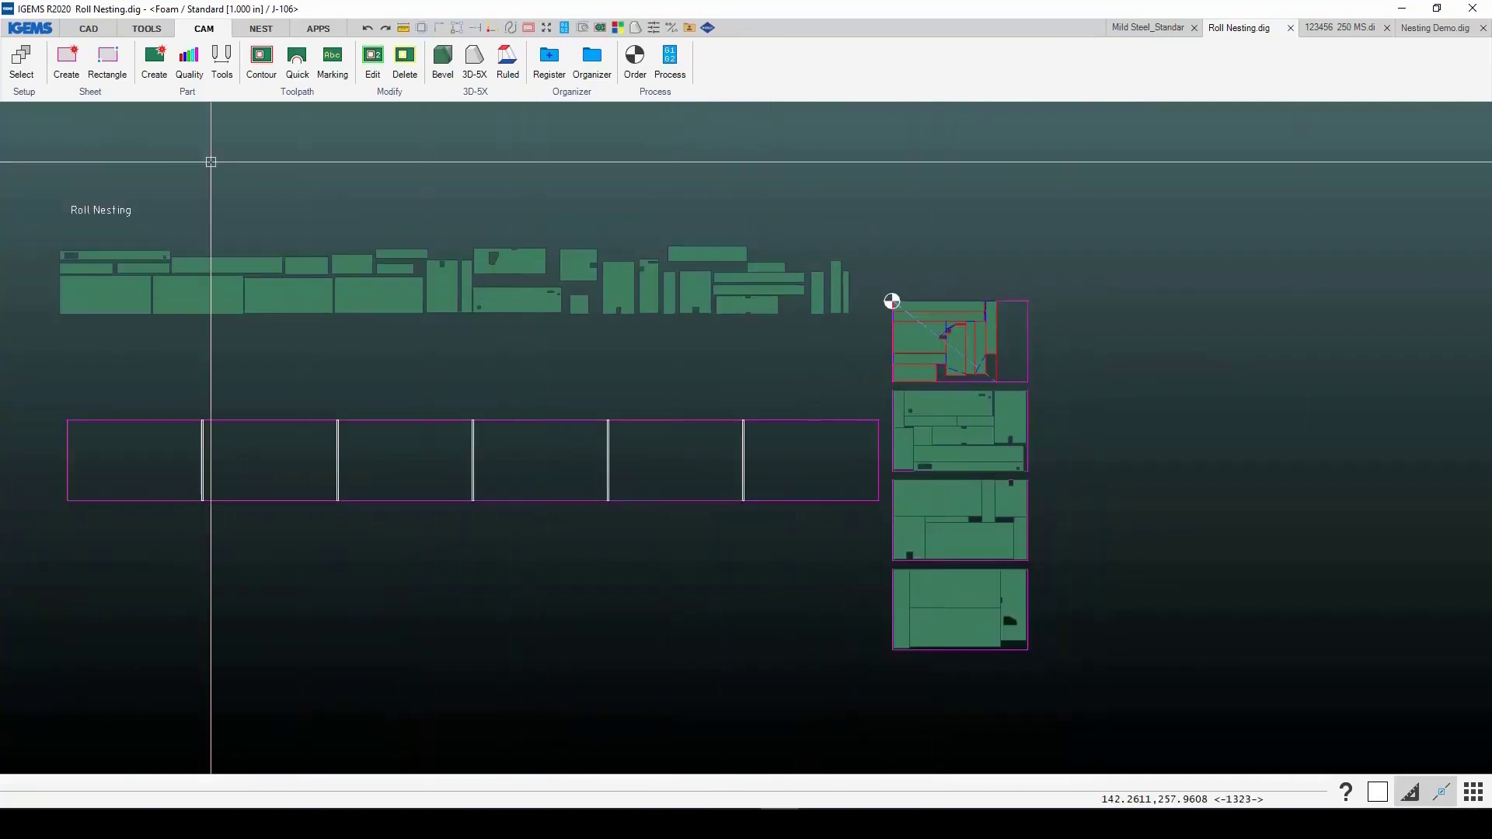
left_click(99, 95)
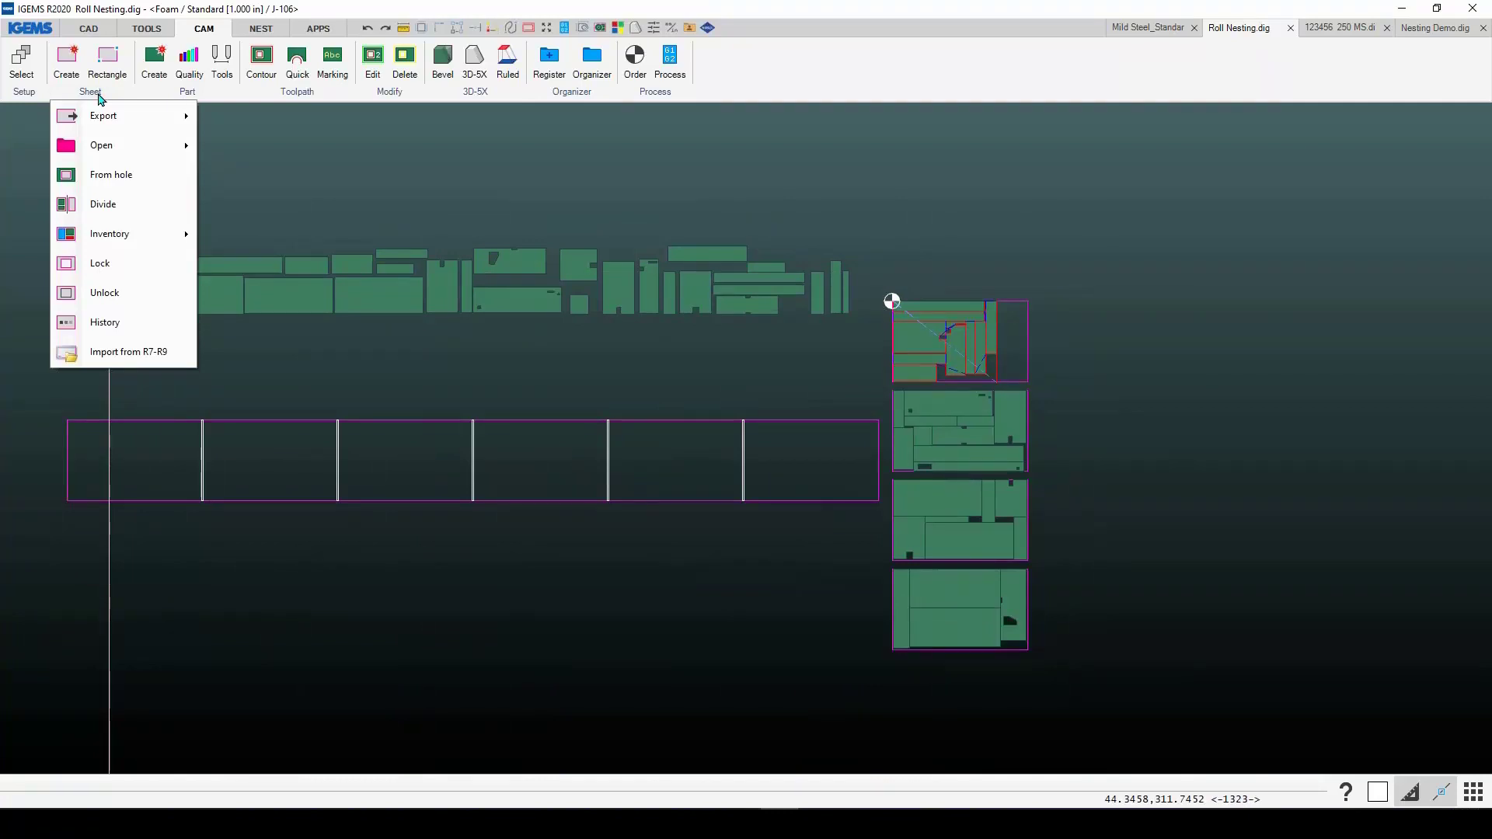
left_click(99, 263)
scroll(1077, 356, "up", 4)
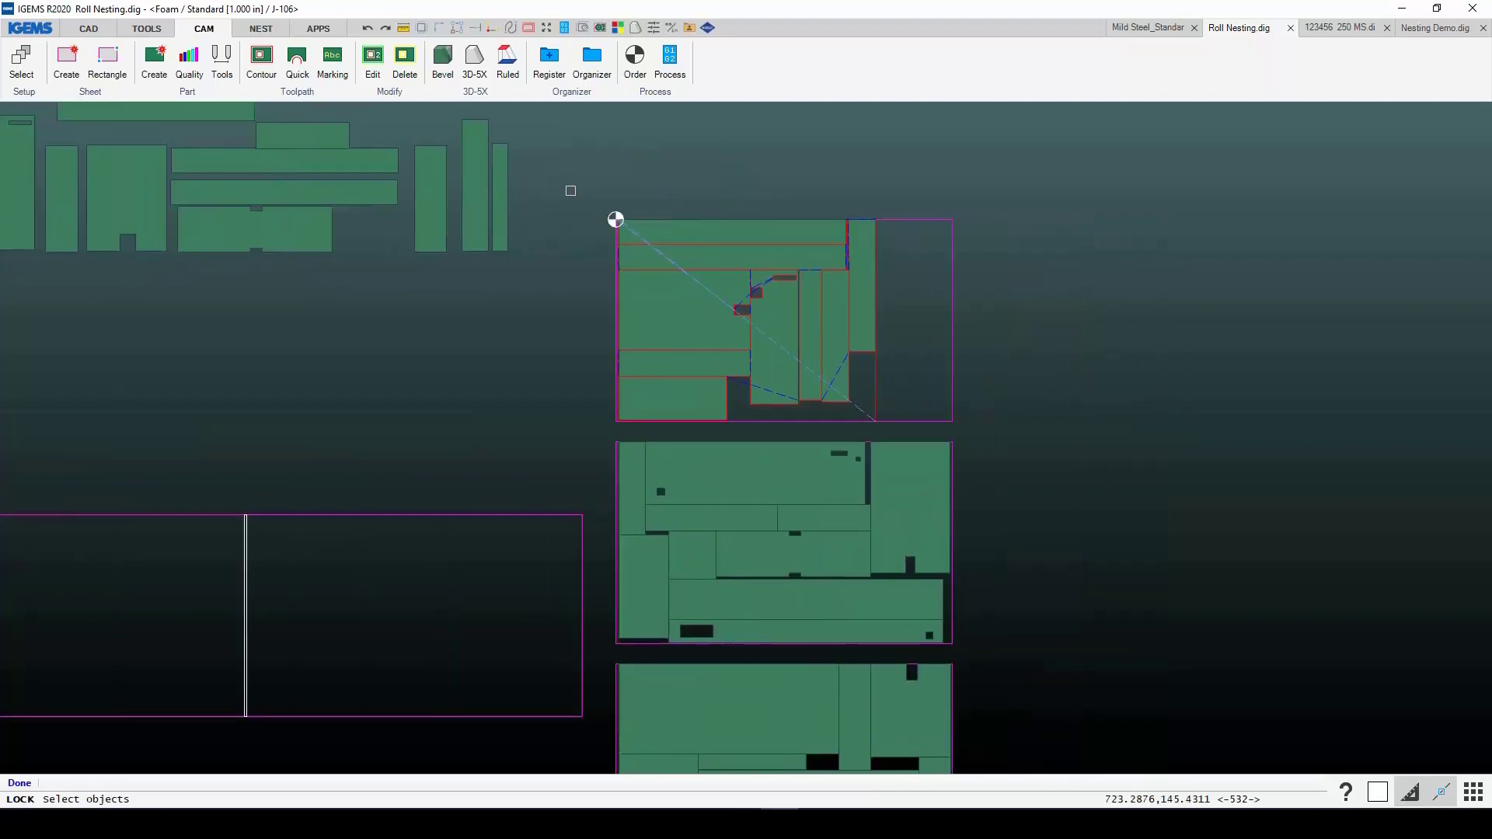
left_click_drag(588, 211, 984, 428)
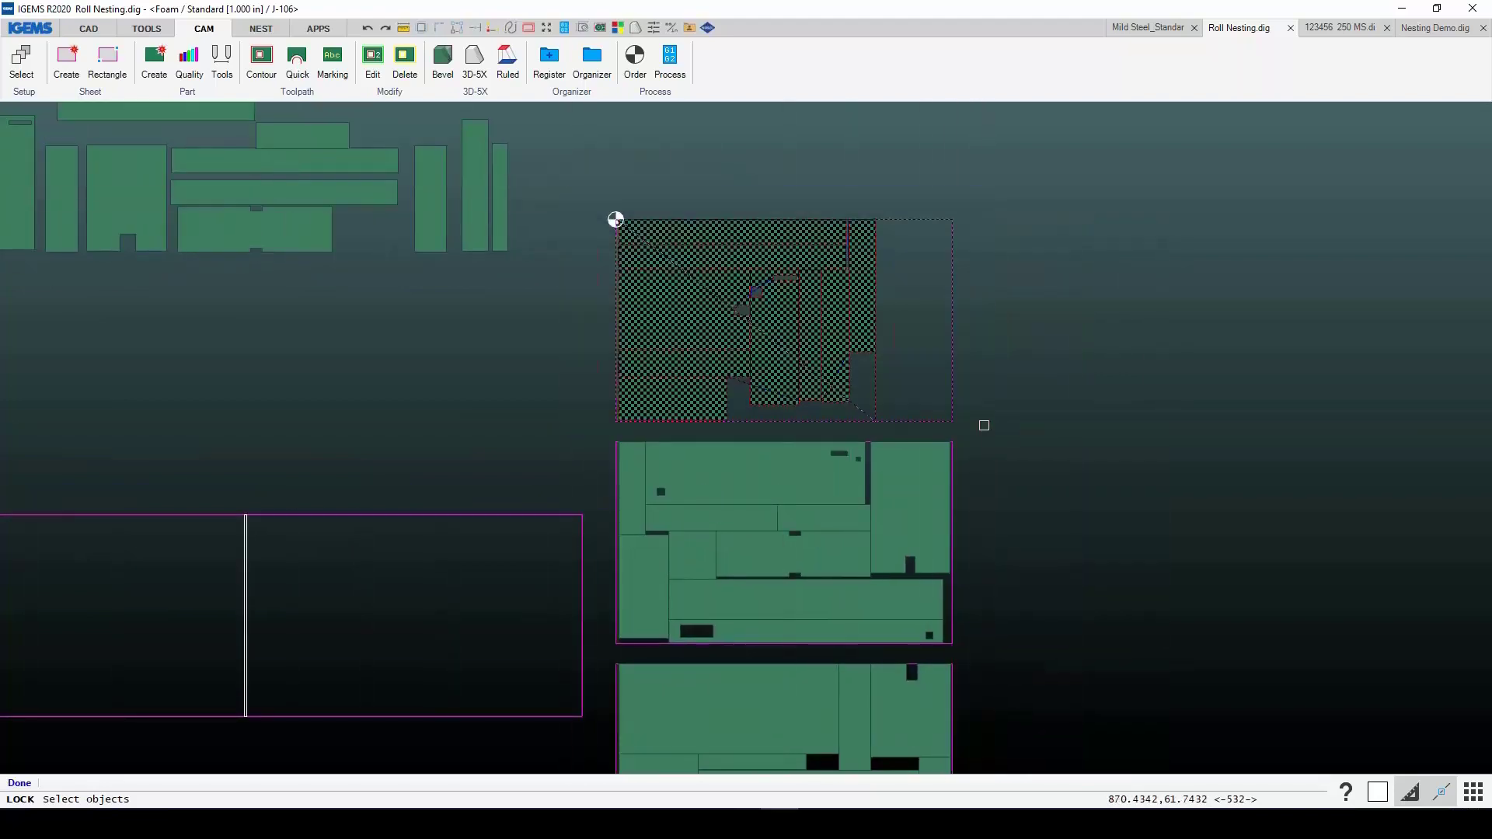
right_click(984, 425)
Step: Examine how the uppermost sheet is divided at the cutoff by selecting both remaining outlines, and clear the selection
middle_click_drag(919, 382, 833, 377)
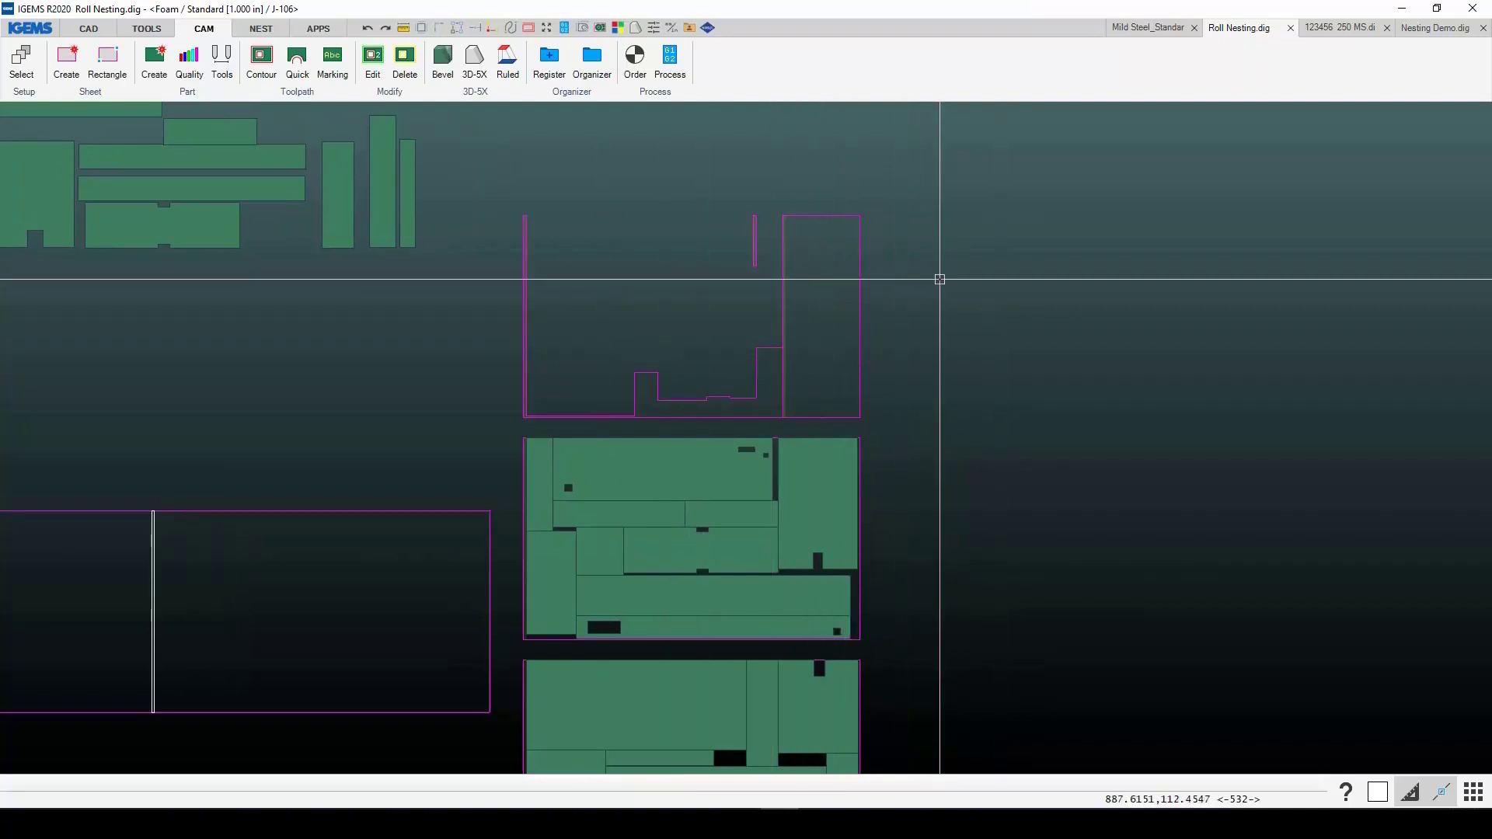
scroll(769, 381, "up", 2)
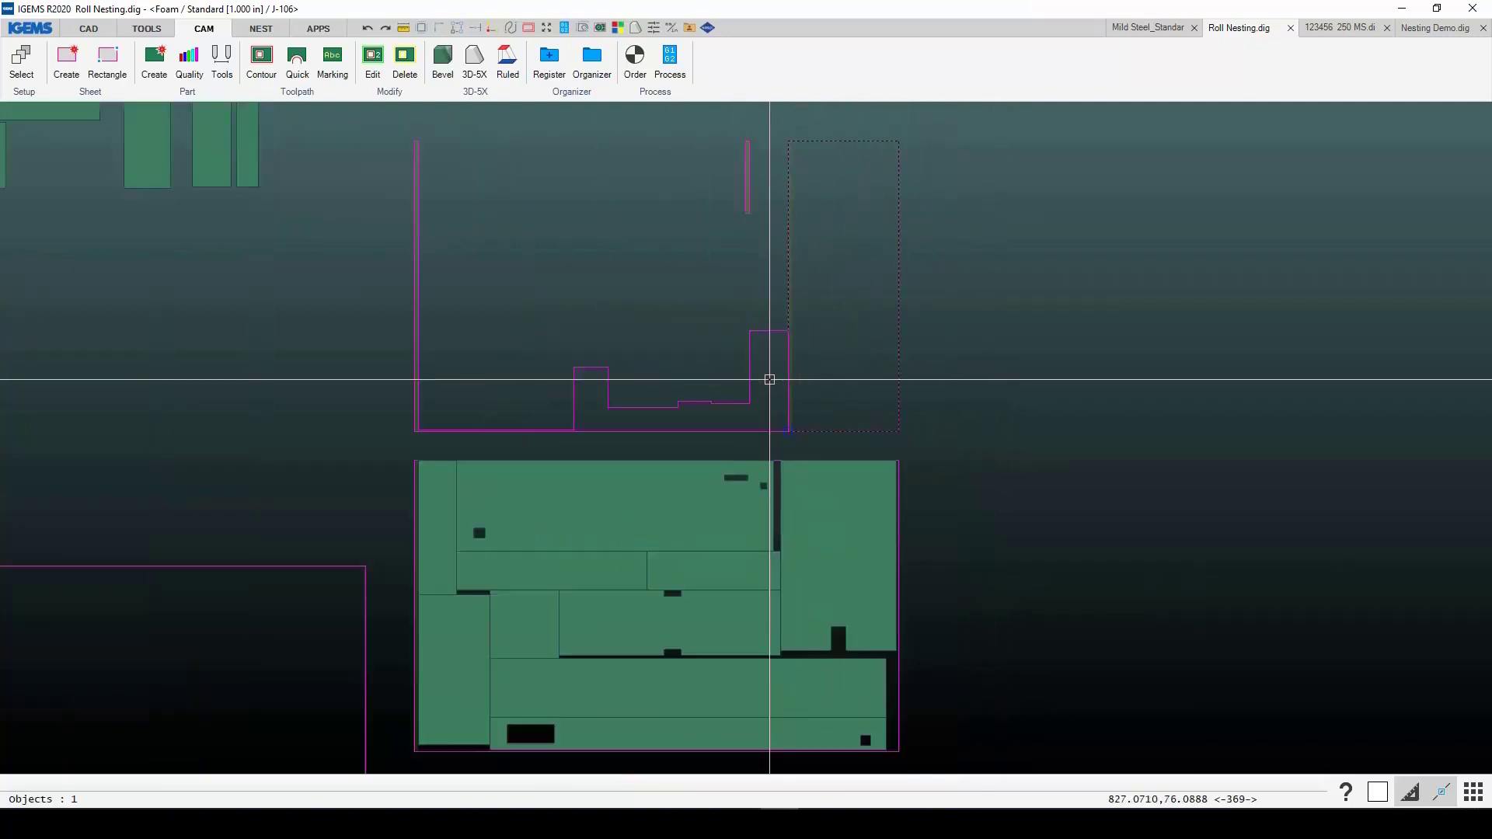
scroll(767, 376, "down", 2)
left_click(766, 344)
scroll(804, 376, "up", 2)
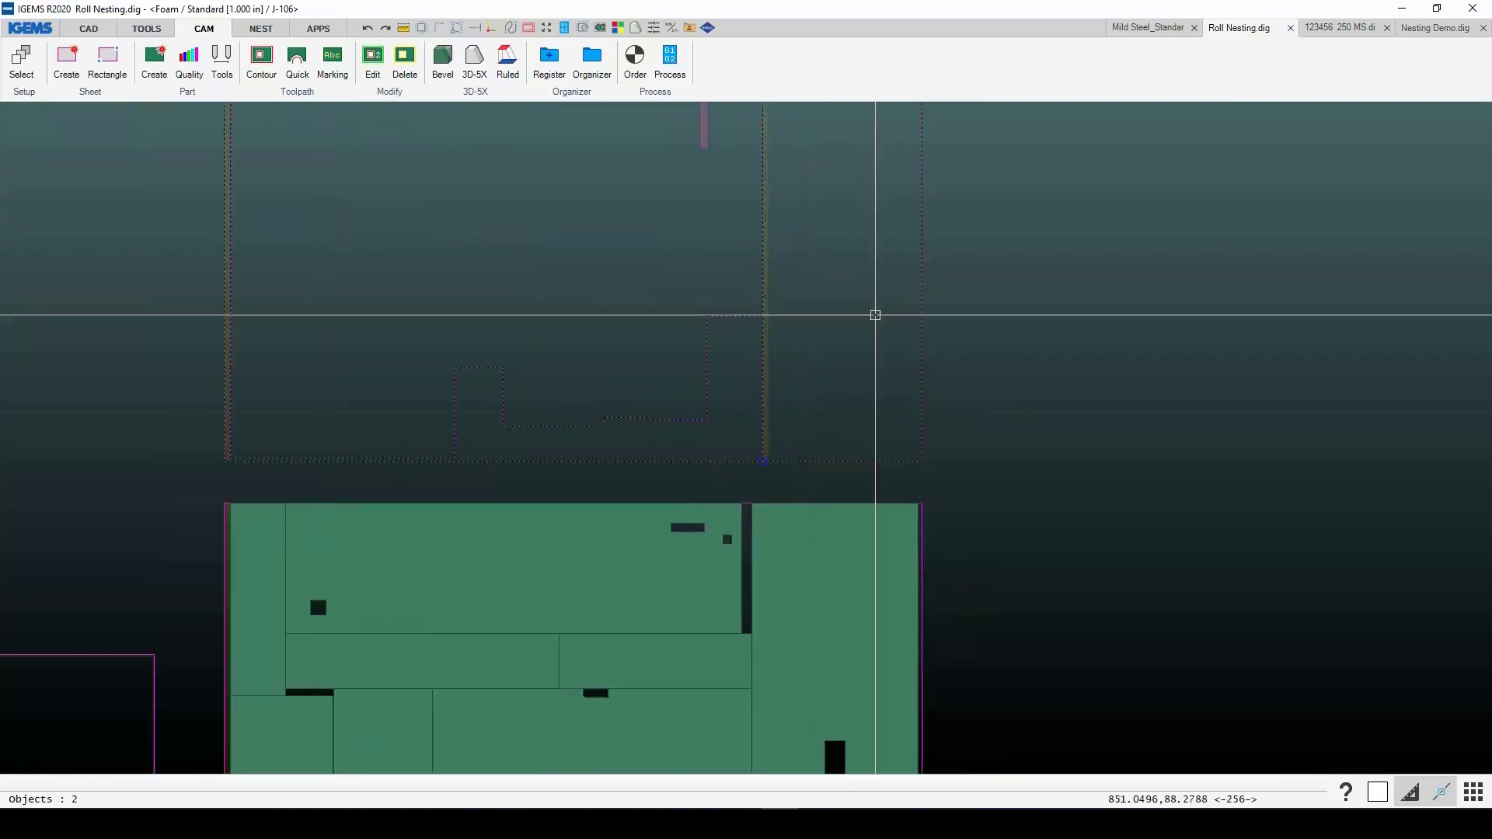
scroll(862, 310, "down", 2)
key("Escape")
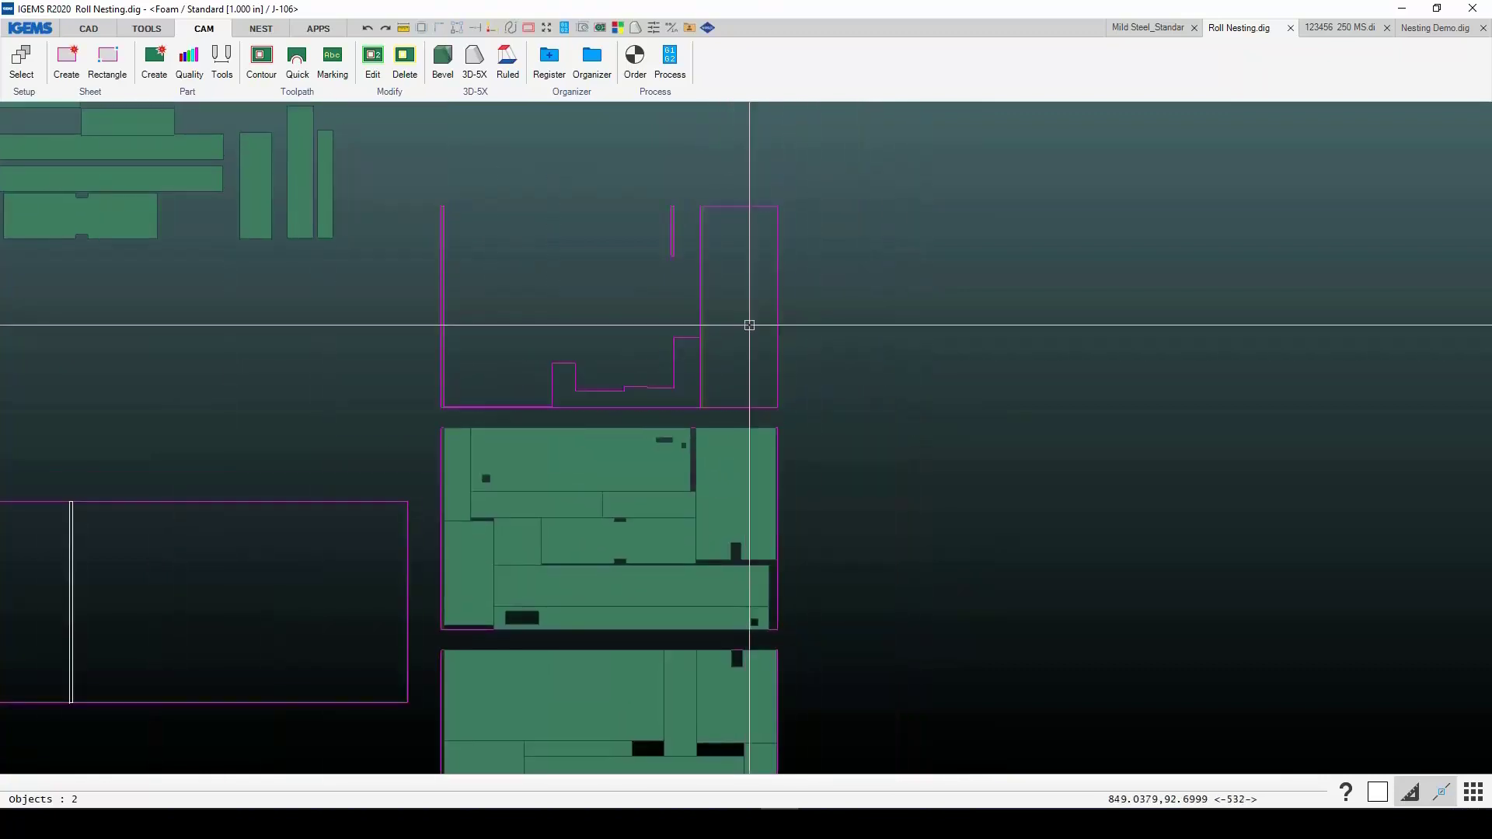
Step: Move the rectangular remnant beyond the cutoff horizontally away from the cut skeleton
left_click(778, 350)
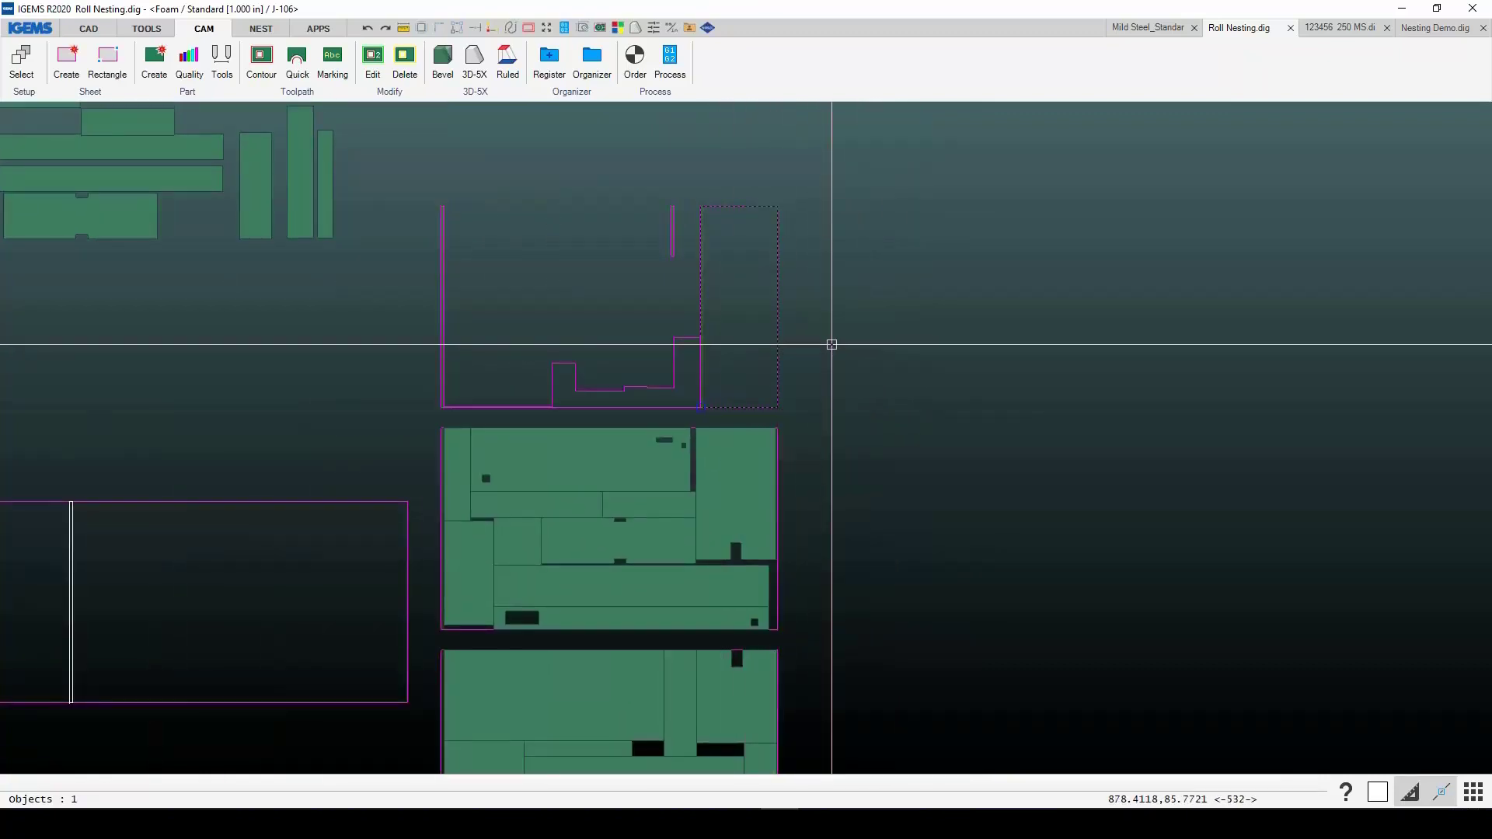
left_click(916, 344)
middle_click_drag(971, 333, 920, 346)
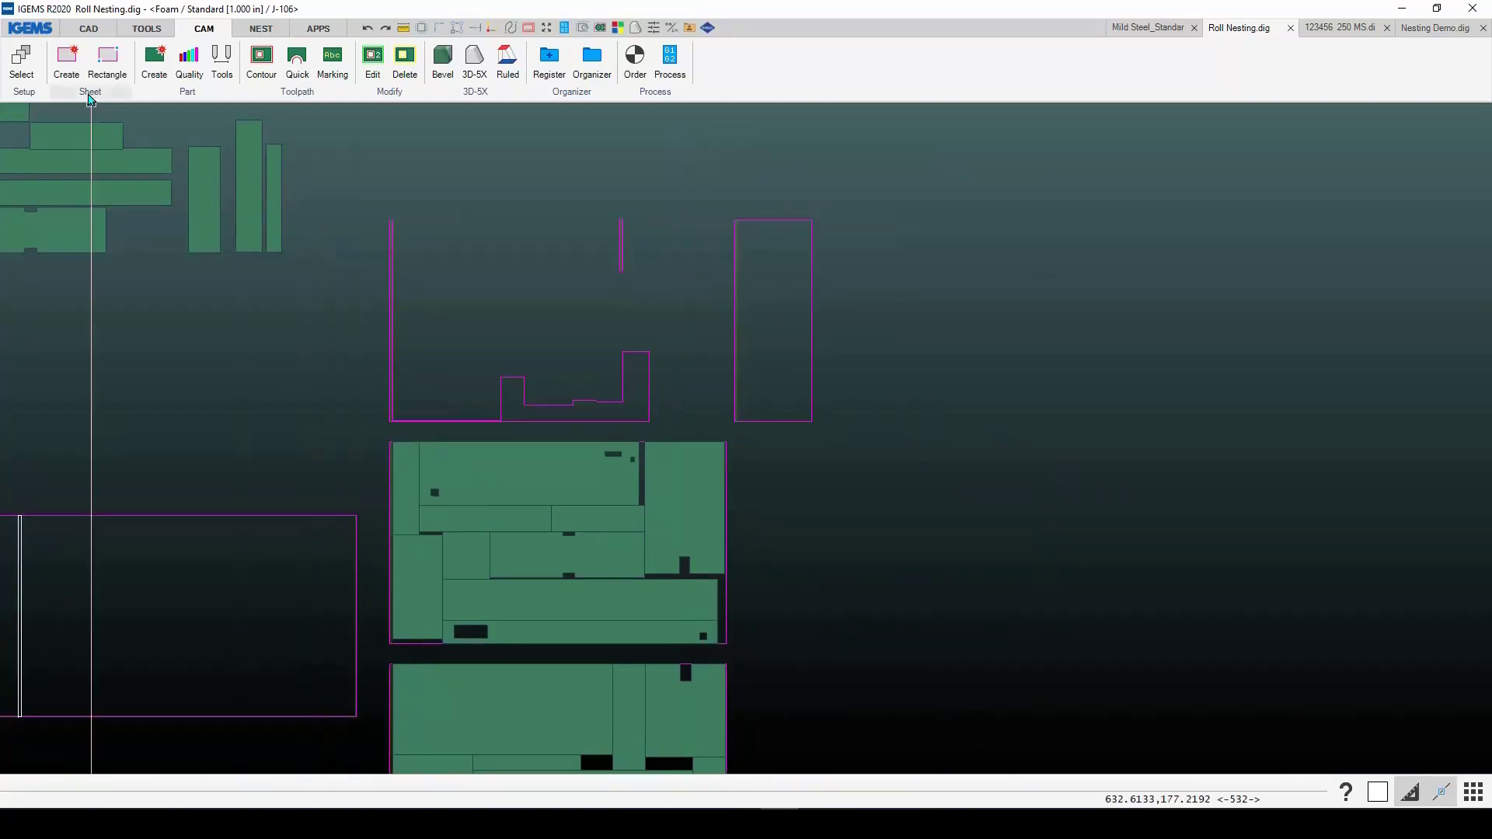
Step: Export the rectangular foam remnant to the scrap drawing and place it there
left_click(90, 92)
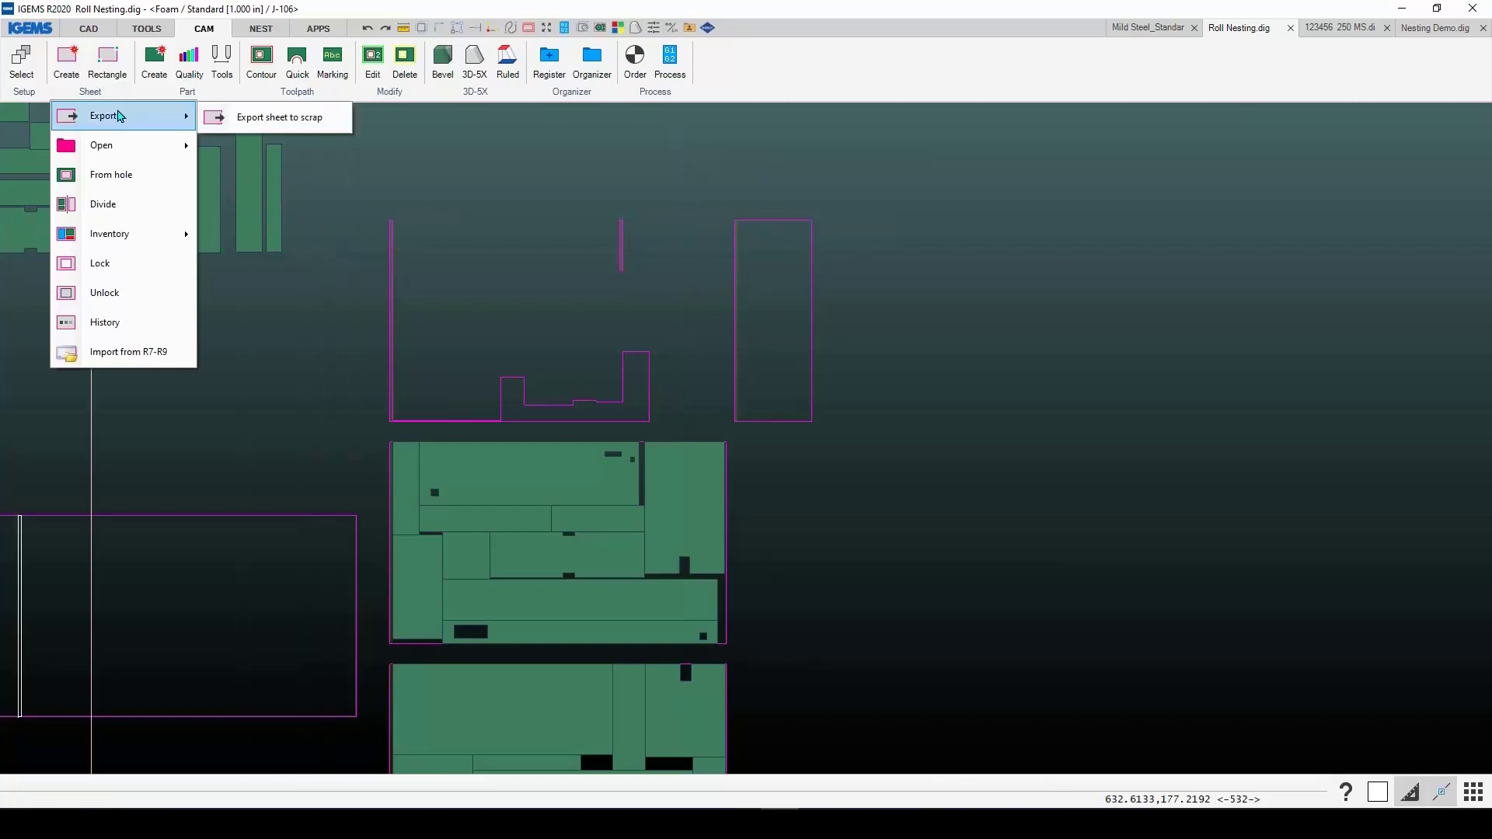
left_click(253, 118)
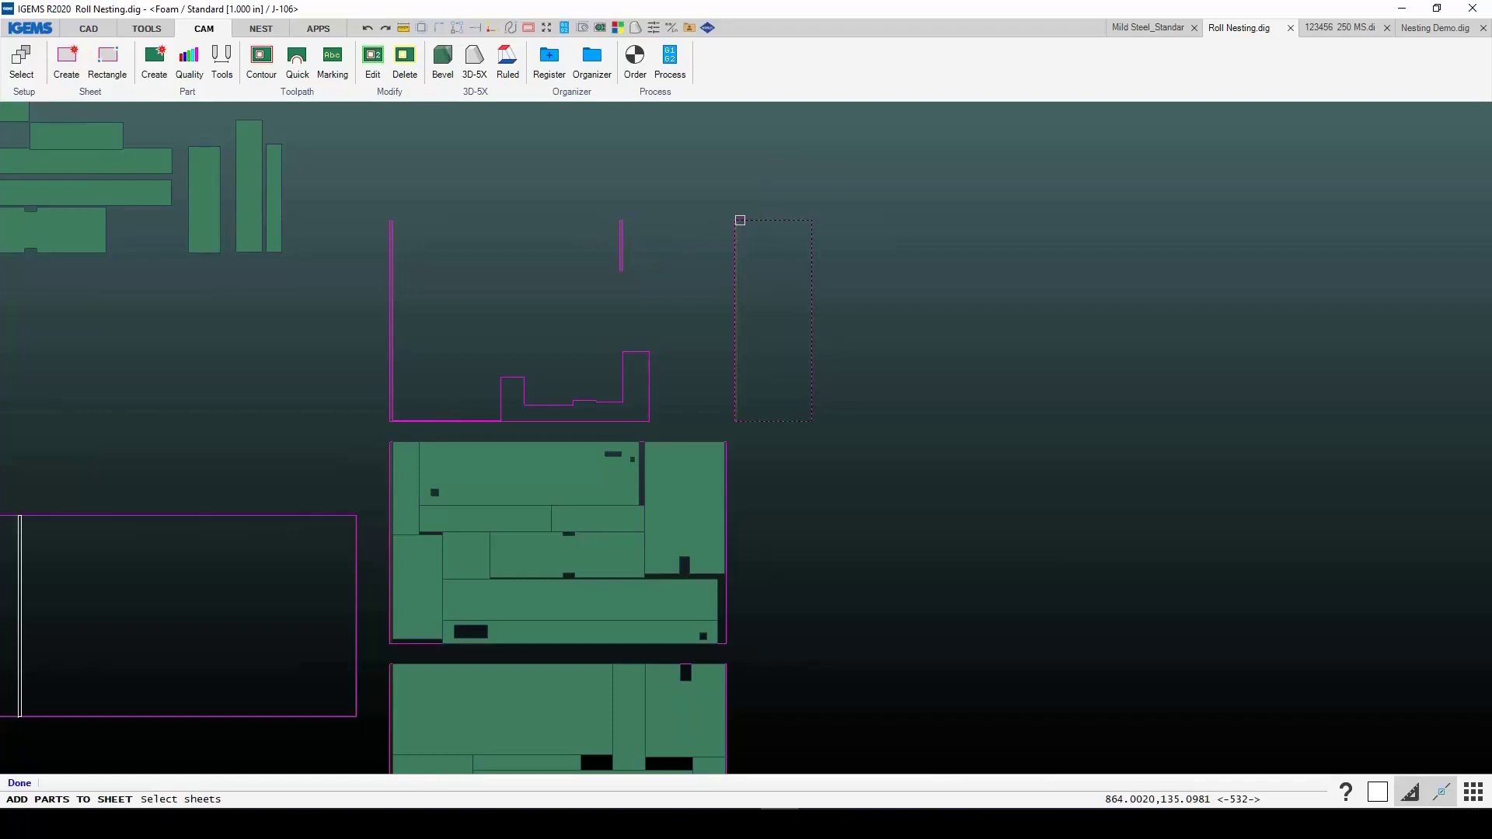
left_click(740, 219)
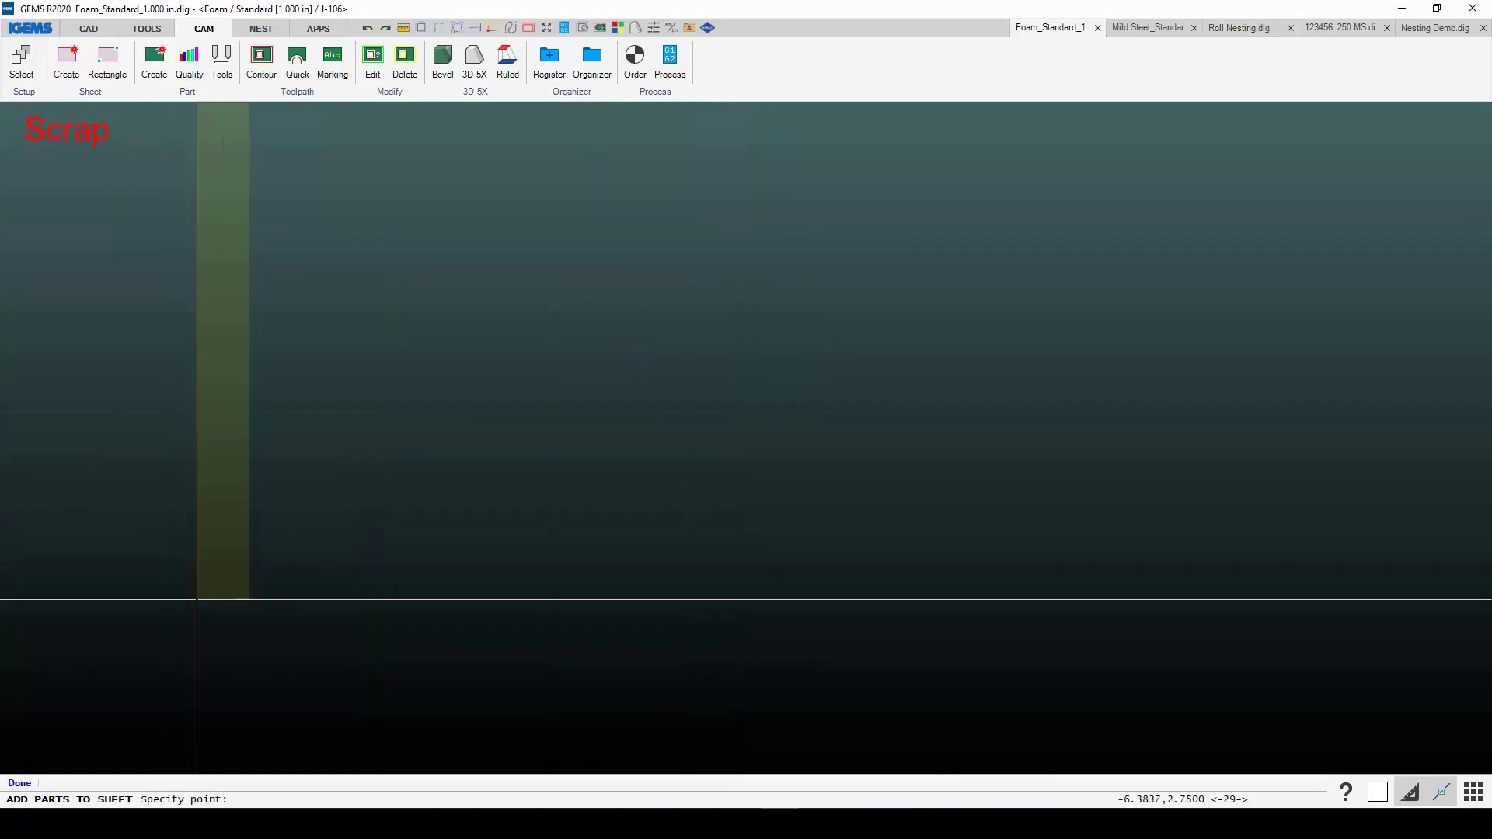
scroll(193, 609, "down", 6)
left_click(176, 633)
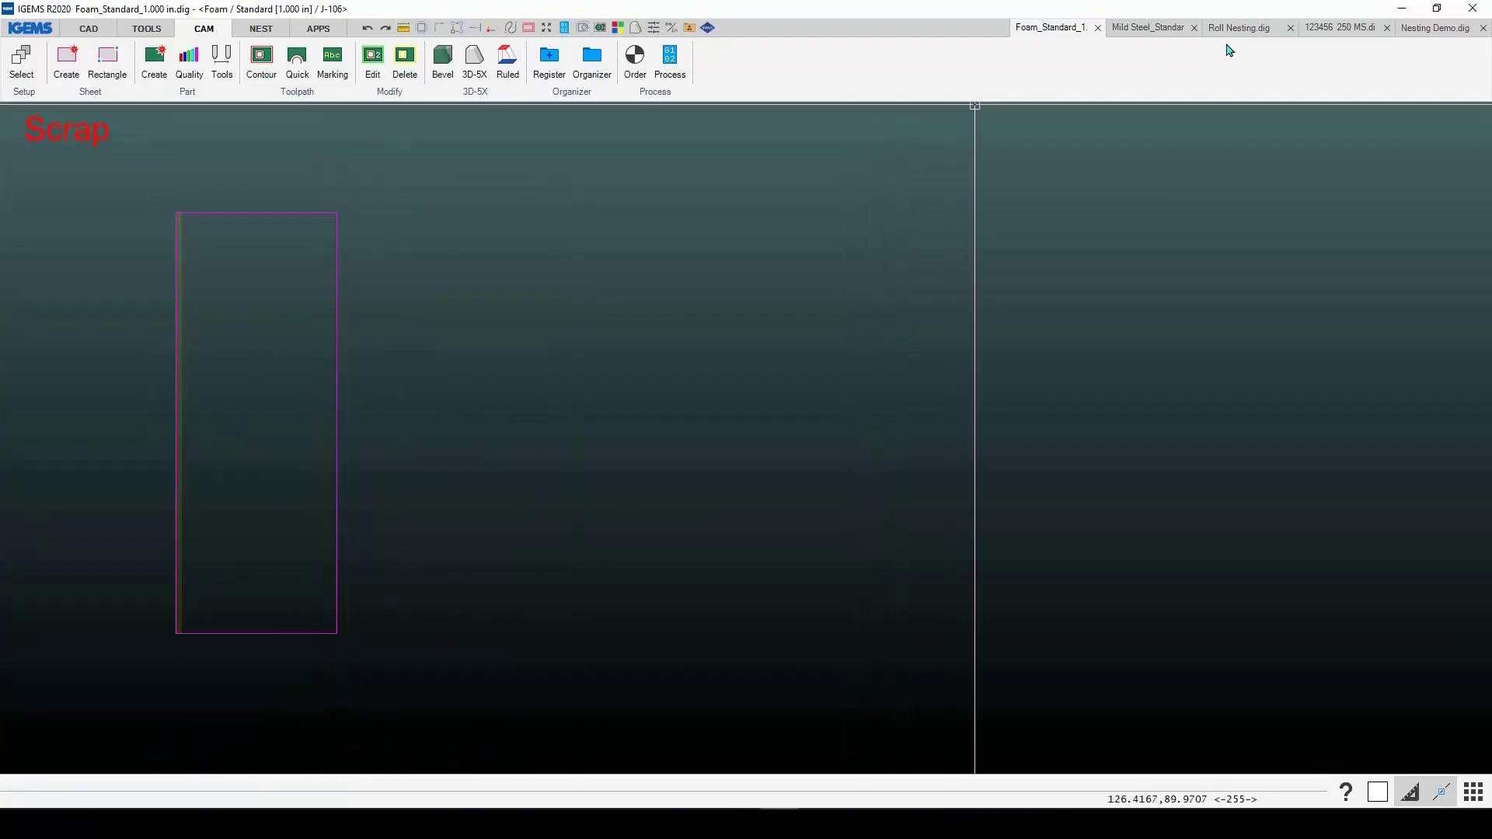
mouse_move(1236, 35)
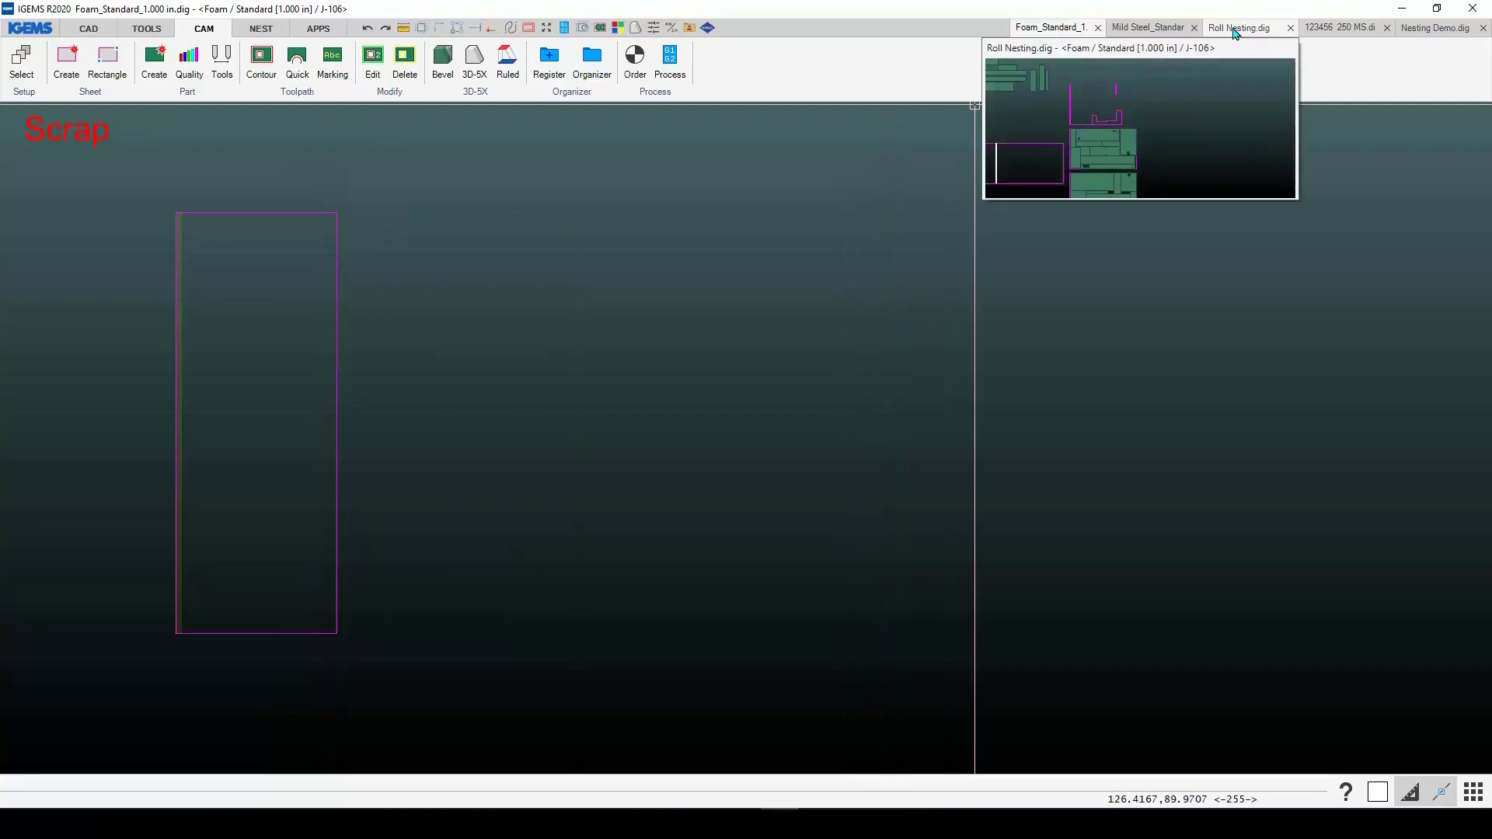
Step: Switch to the Roll Nesting drawing
left_click(1236, 32)
scroll(725, 323, "down", 8)
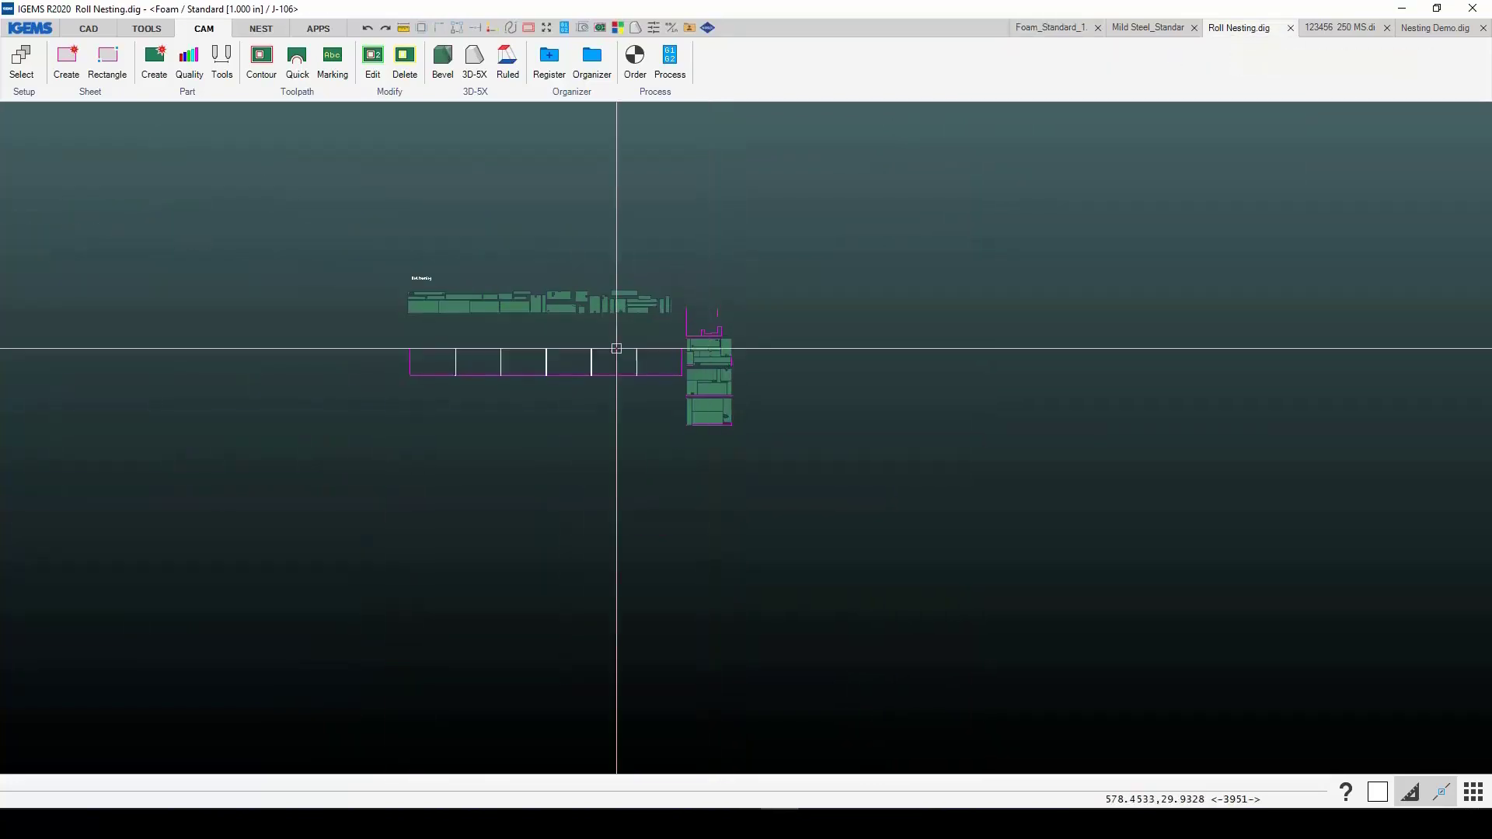
scroll(616, 348, "up", 5)
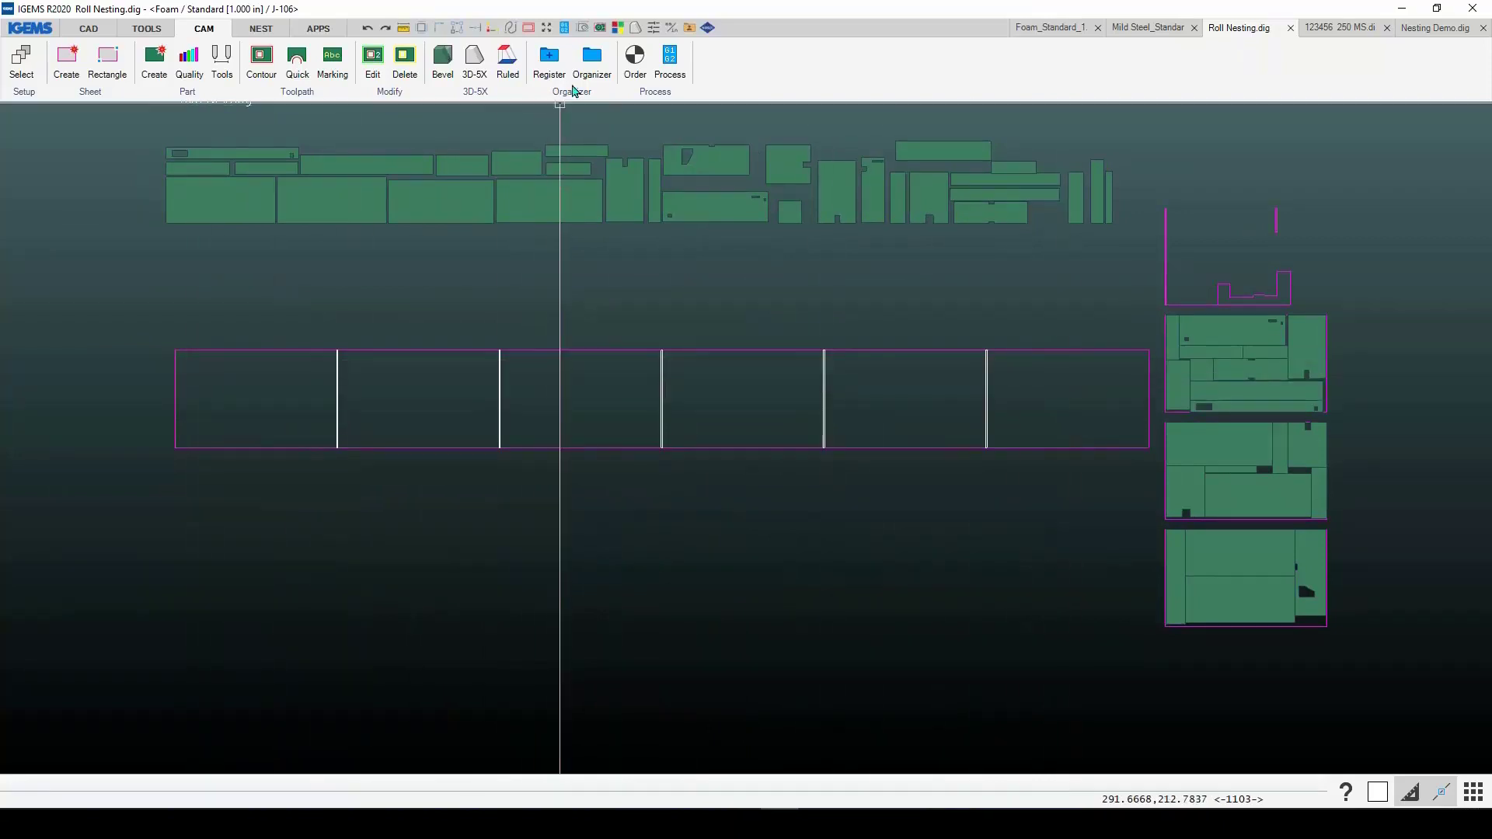
left_click(261, 28)
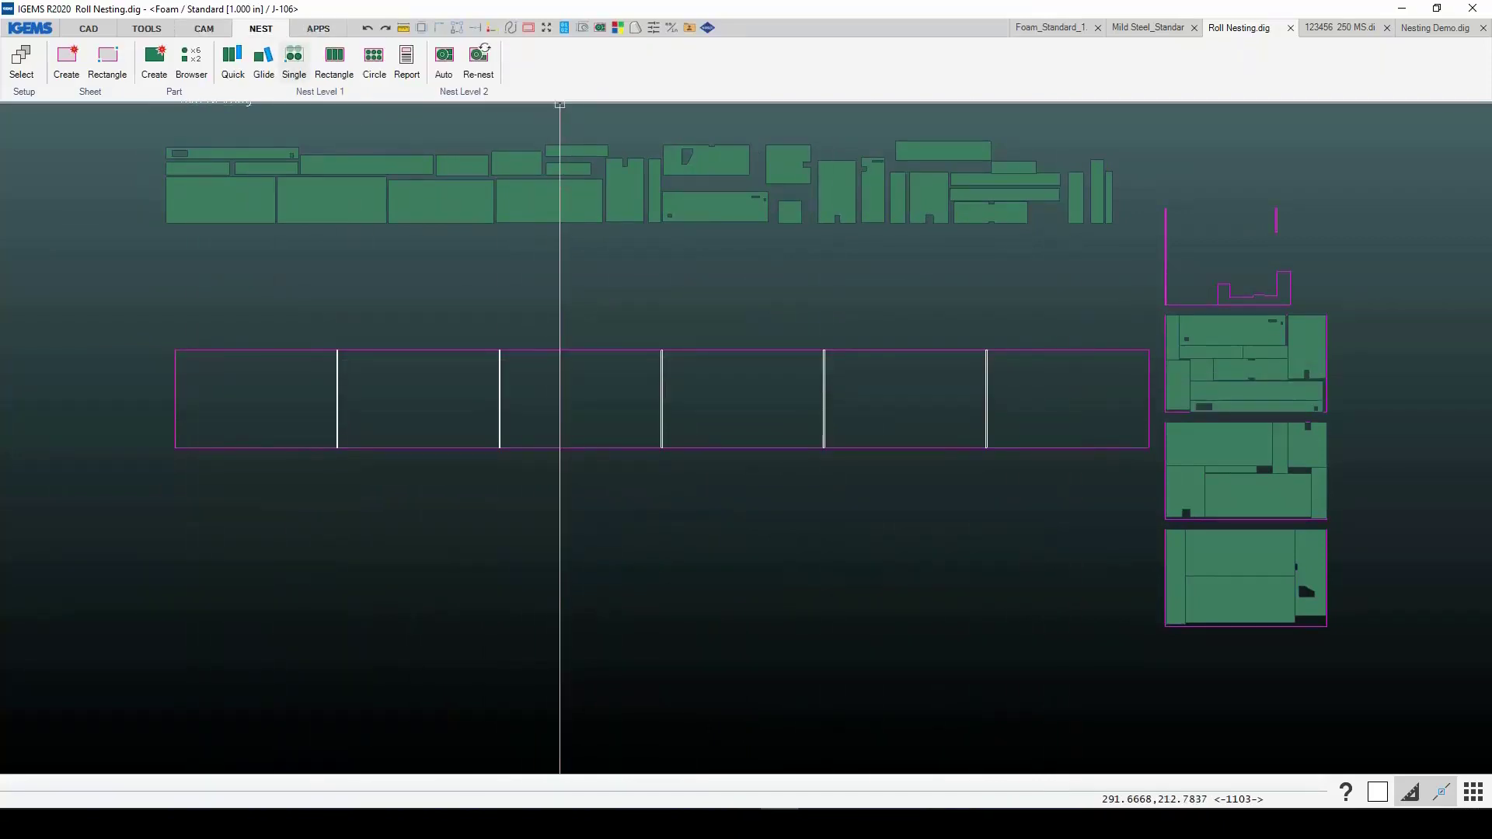
left_click(443, 58)
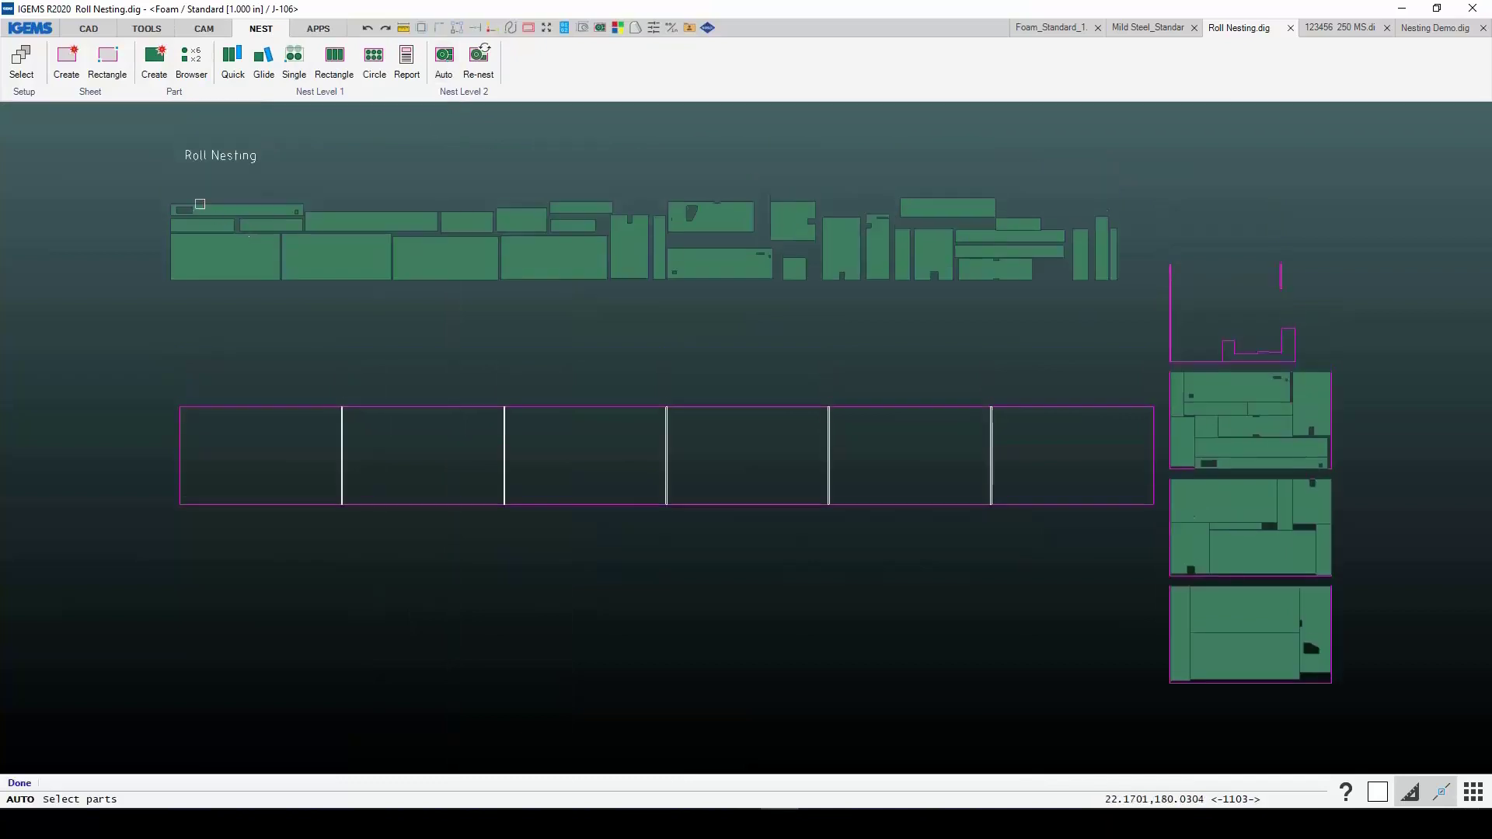
left_click_drag(143, 178, 1128, 290)
right_click(1114, 288)
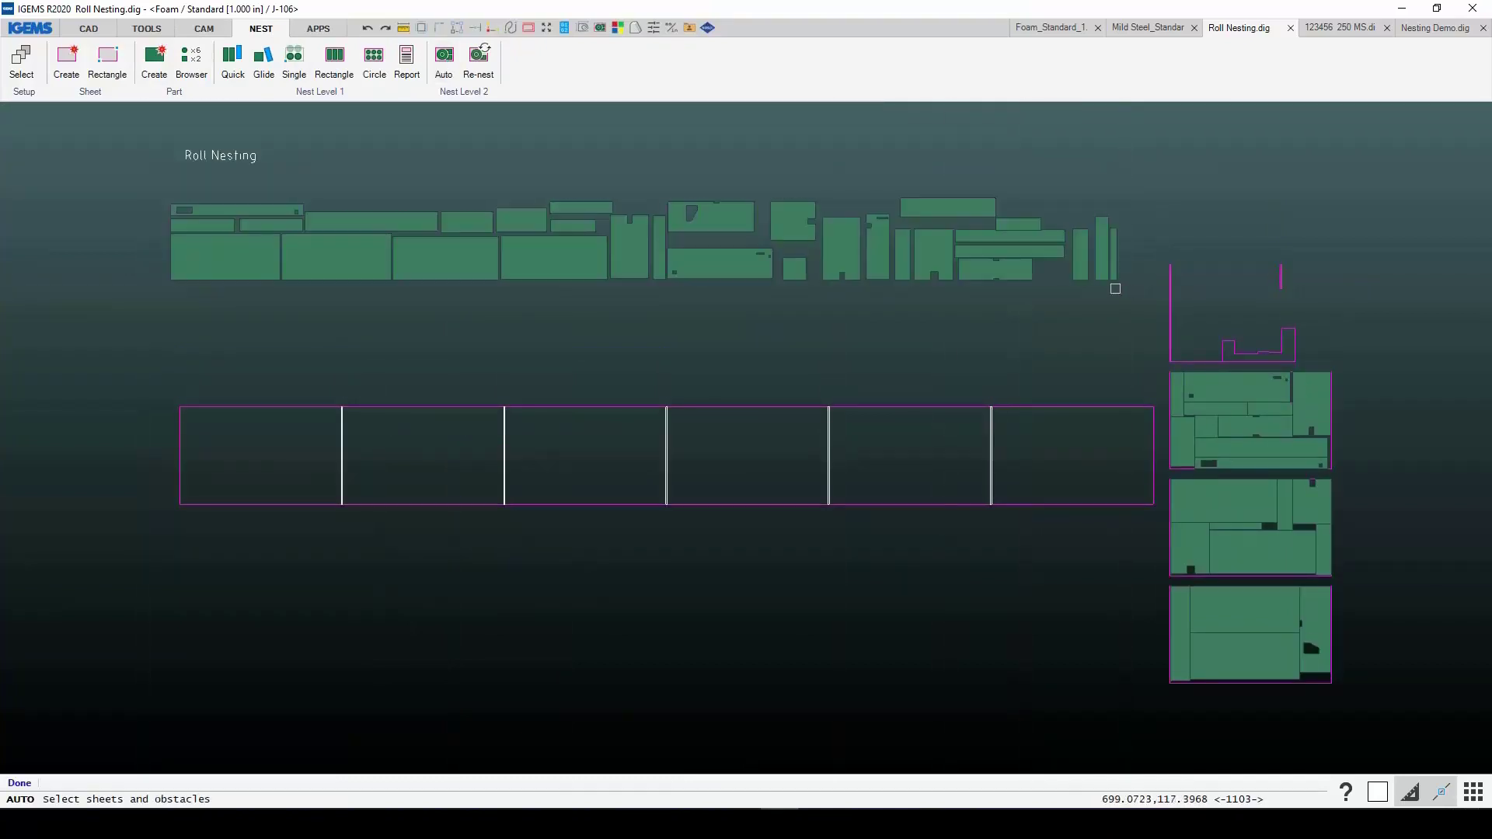
left_click_drag(133, 366, 1162, 533)
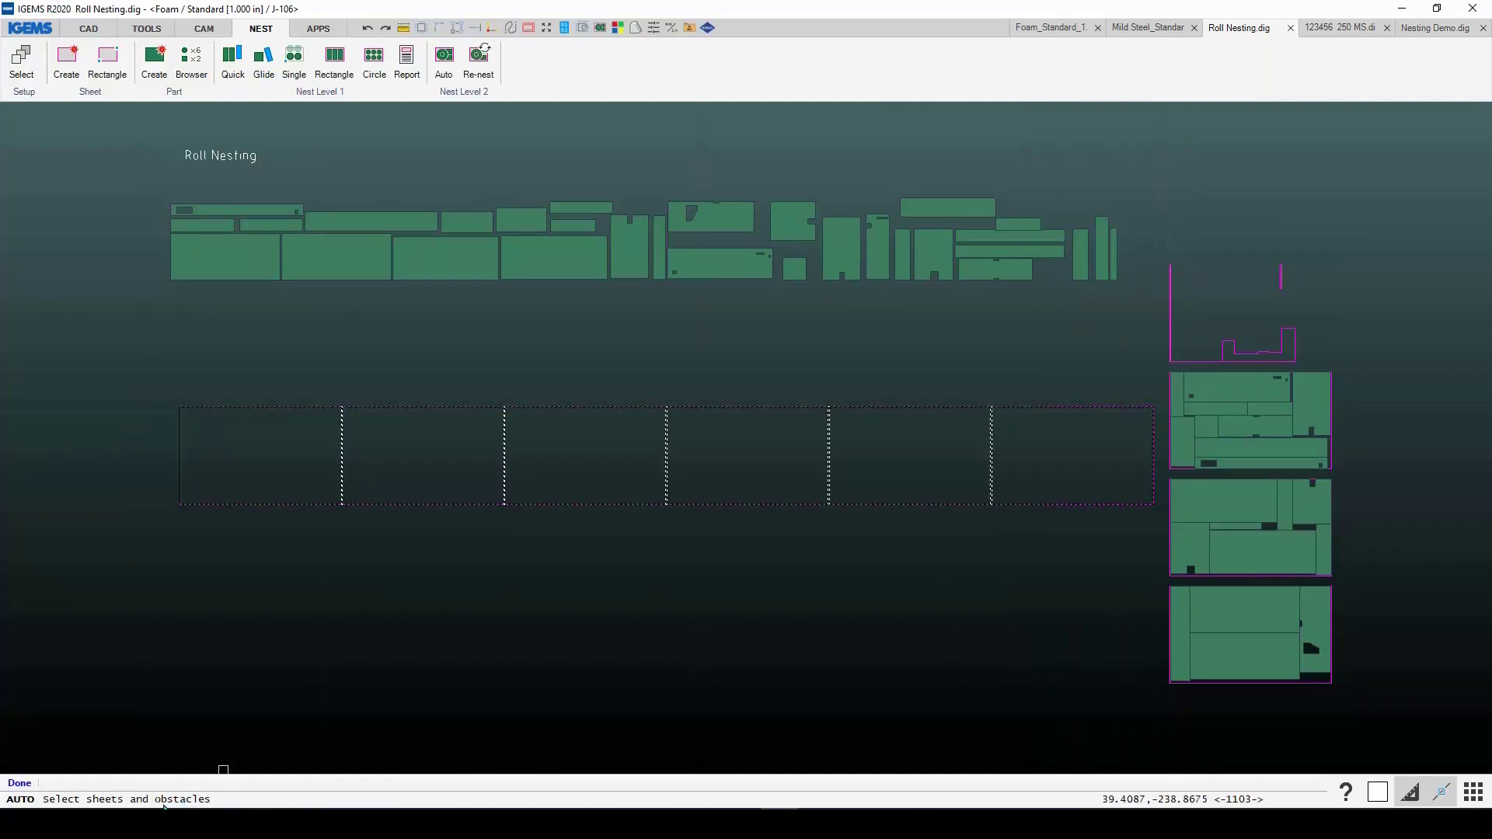
scroll(311, 496, "up", 4)
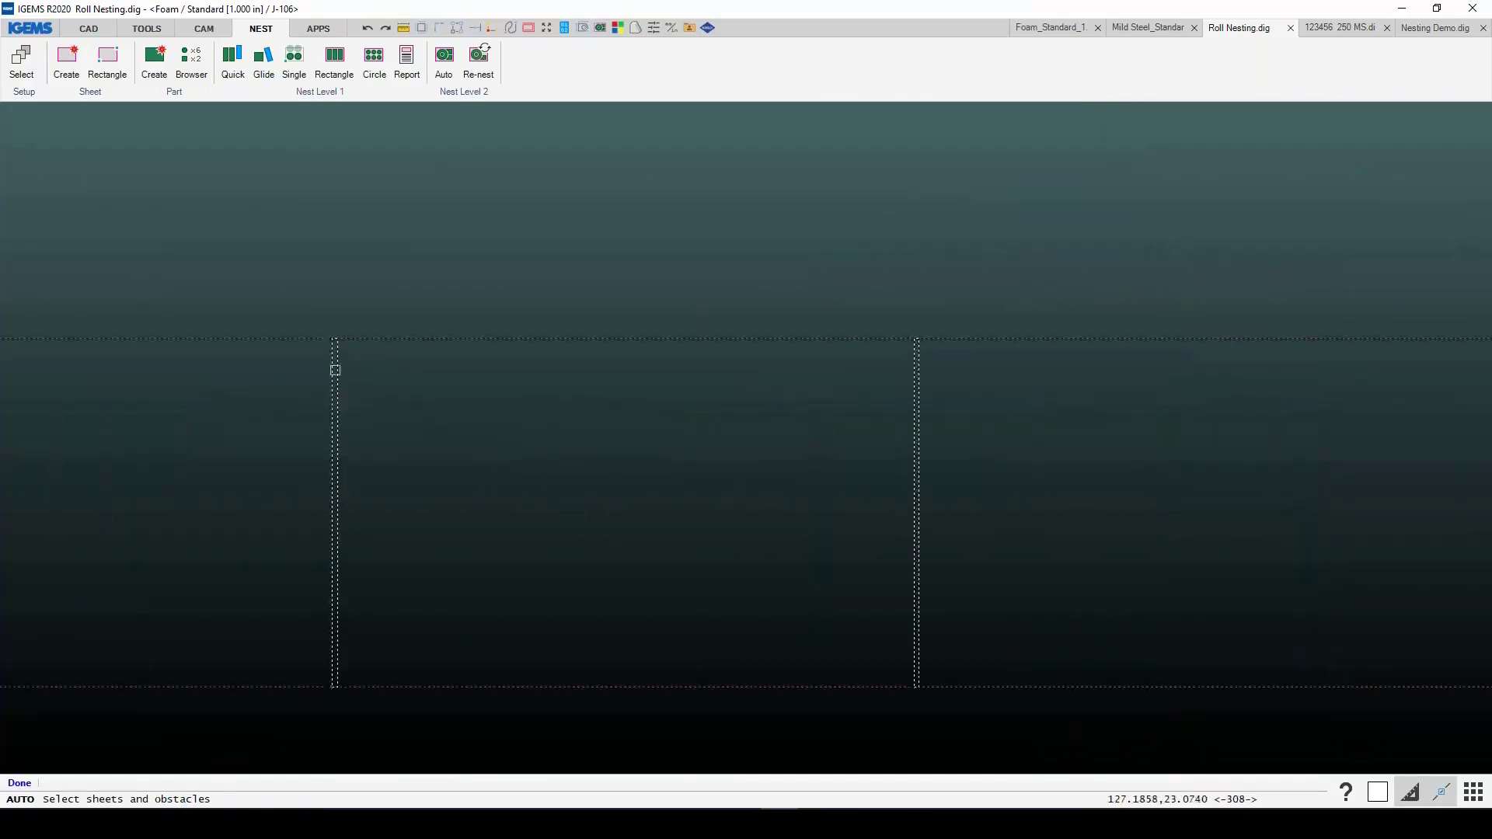
scroll(337, 593, "down", 3)
scroll(362, 586, "down", 2)
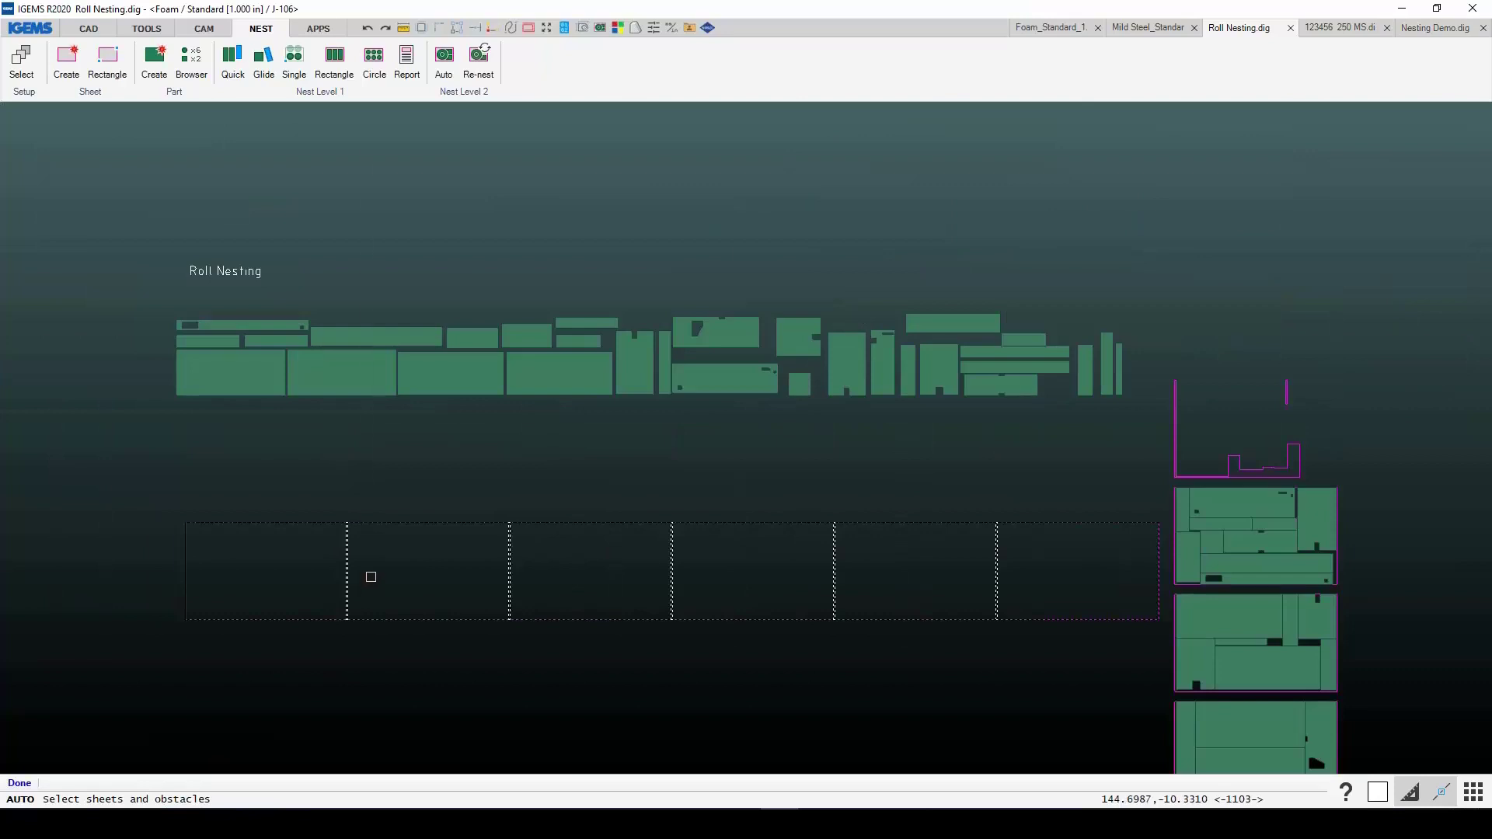
right_click(371, 576)
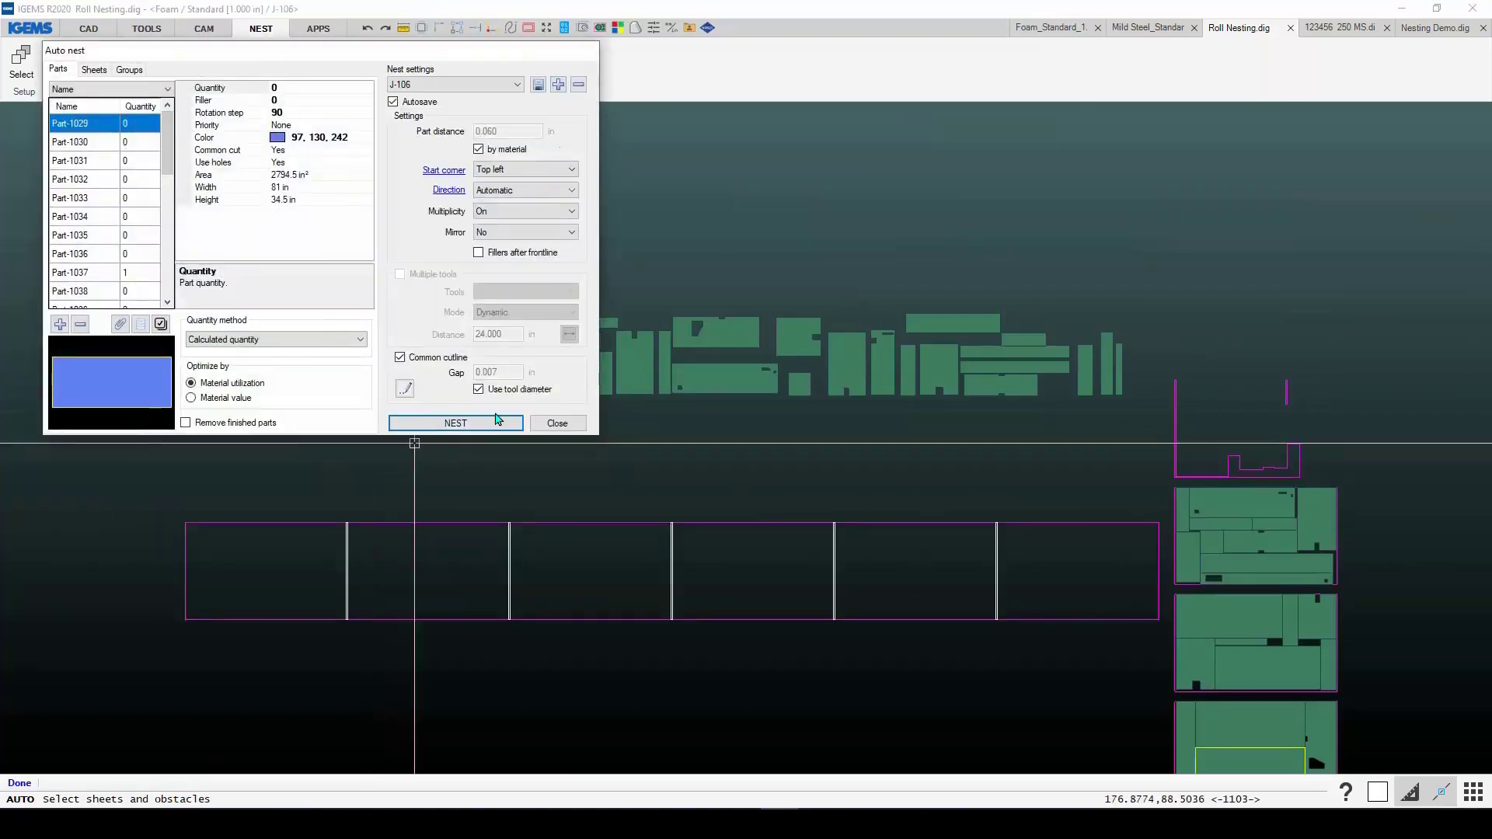
left_click(557, 424)
Step: Undo the earlier cutting and nesting in the roll drawing, back to the single empty sheet below the roll
scroll(653, 406, "down", 3)
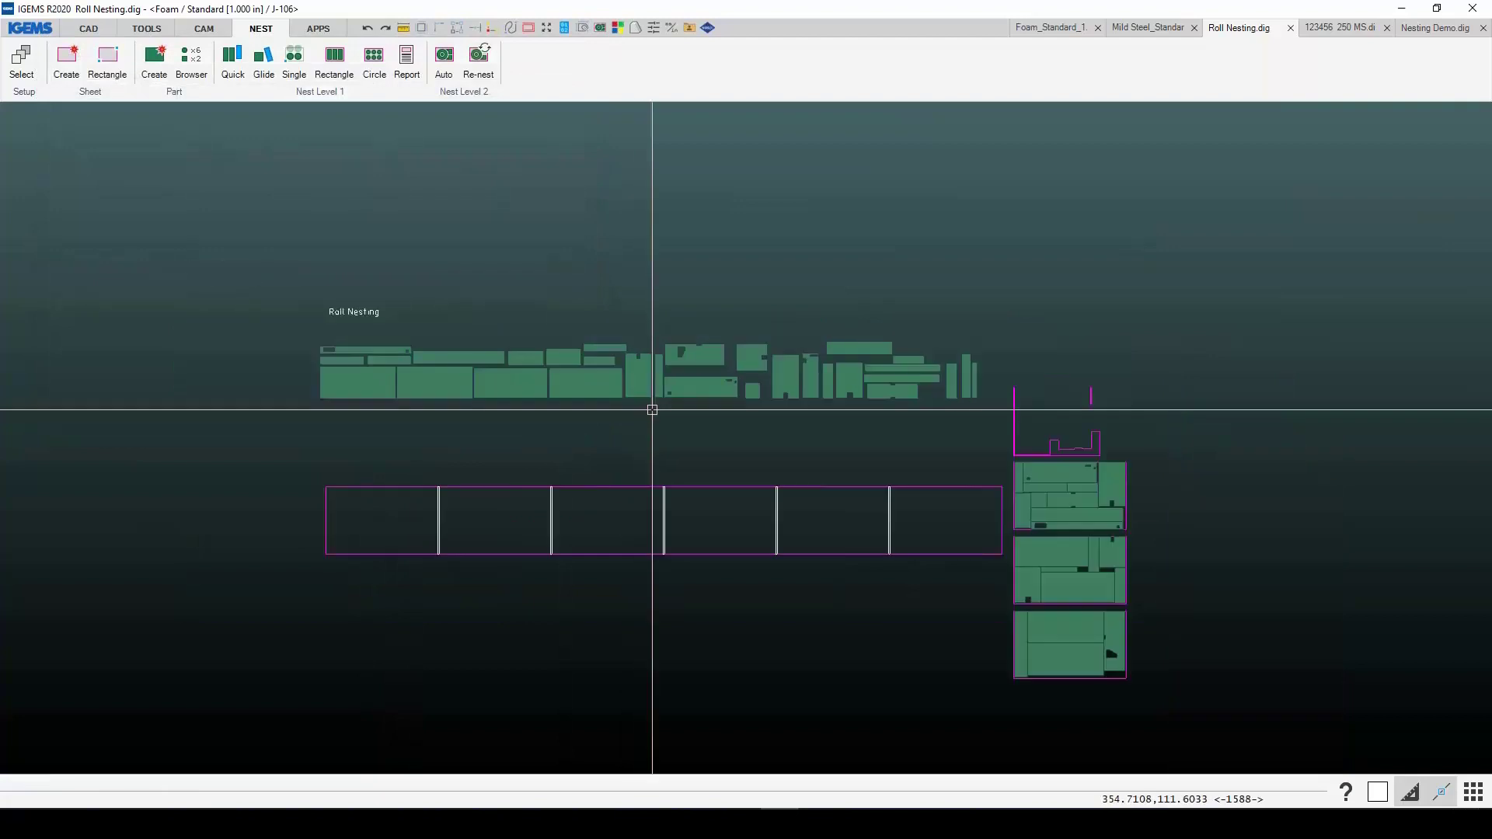
left_click(368, 28)
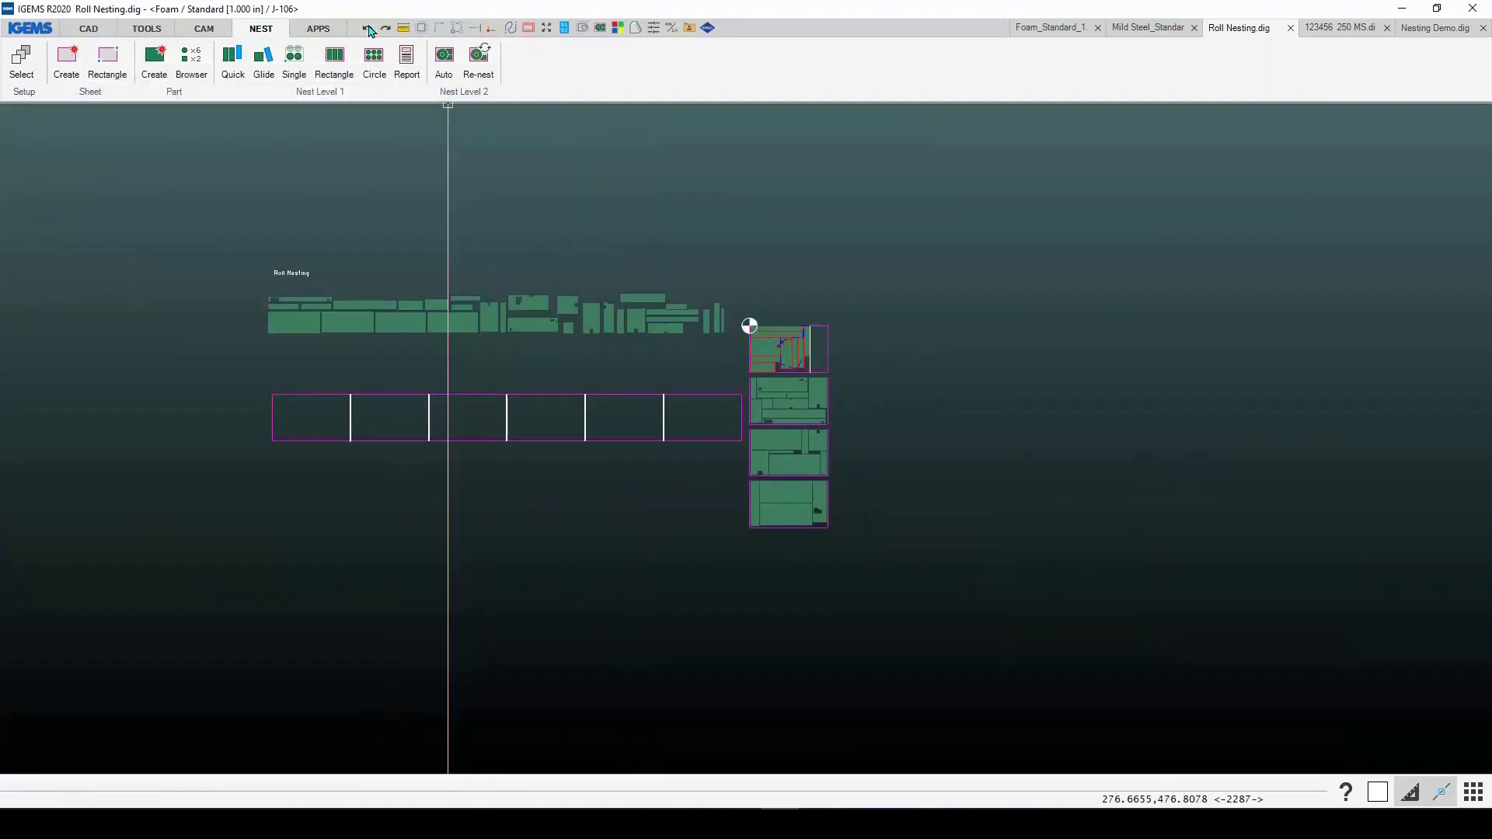
left_click(368, 28)
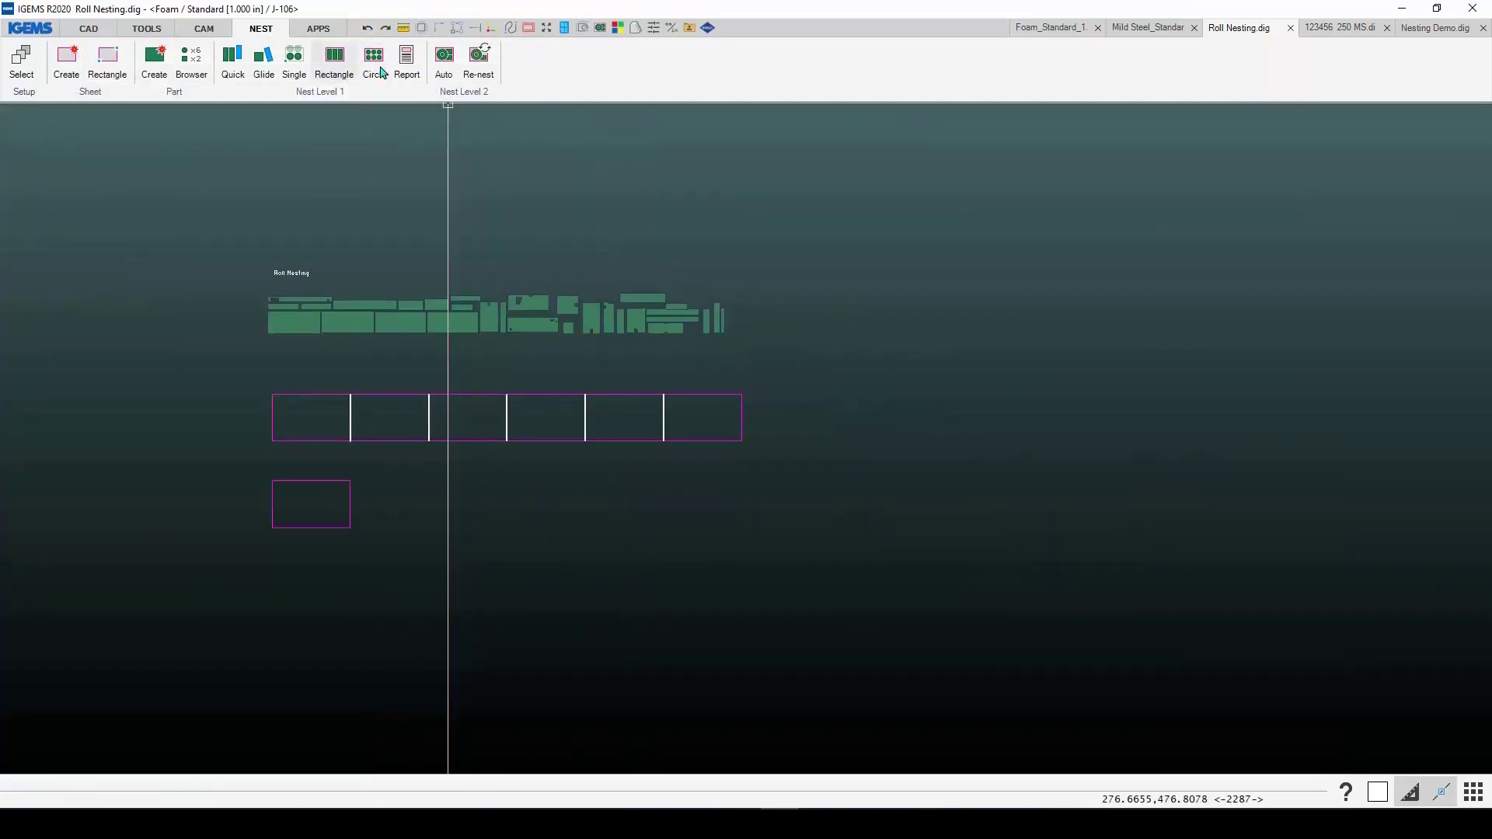
Step: Set up an automatic nest of all the roll drawing's parts on the long roll sheet, including its white dividers as obstacles
left_click(444, 56)
left_click_drag(239, 270, 856, 353)
right_click(855, 352)
left_click_drag(242, 368, 786, 450)
right_click(785, 450)
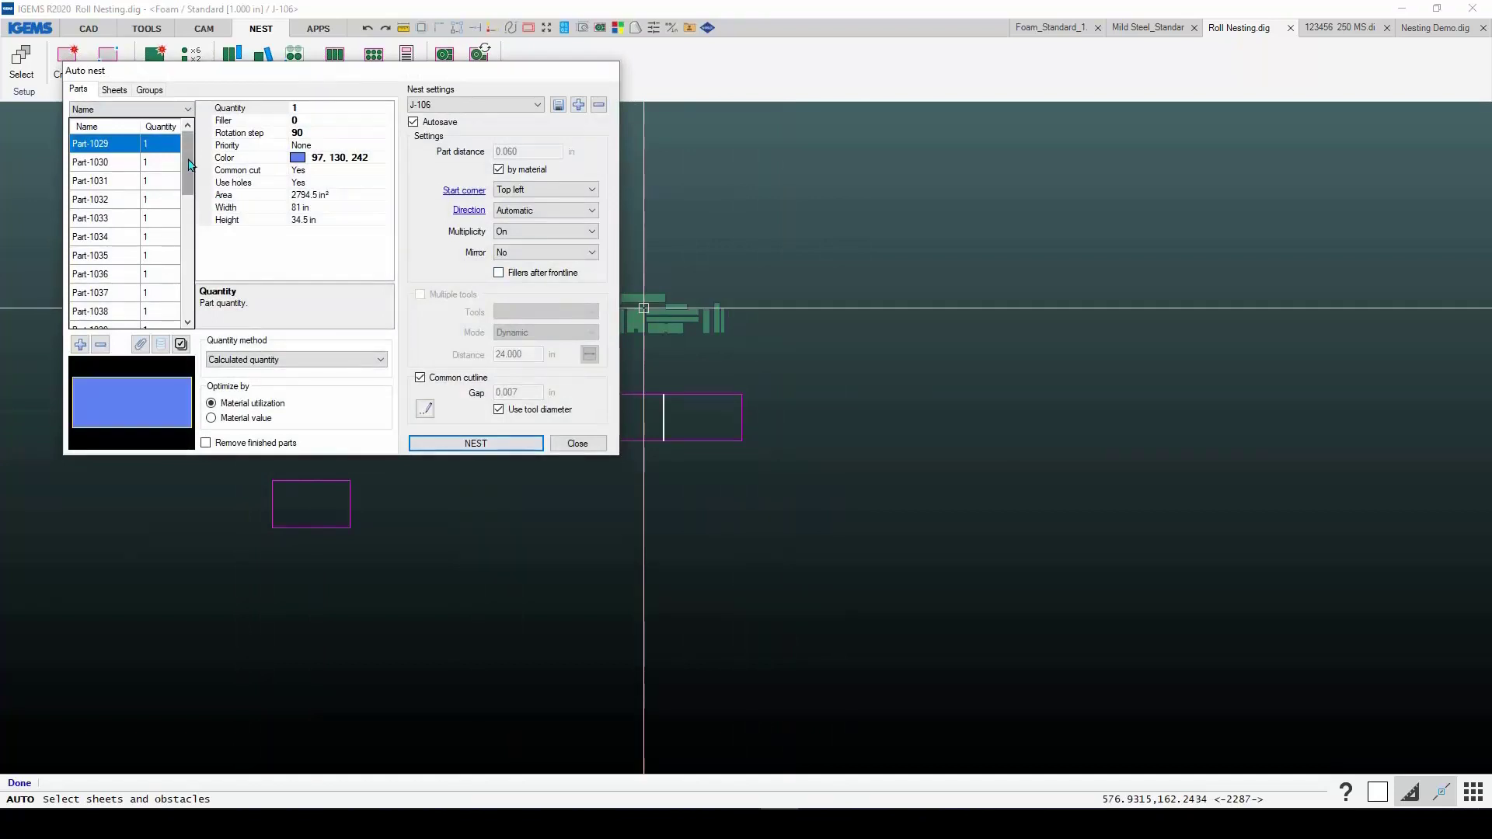
left_click_drag(188, 165, 204, 132)
Step: Run the automatic nest, check the part layout around the roll's dividers, and stop and accept the nesting result
left_click(475, 443)
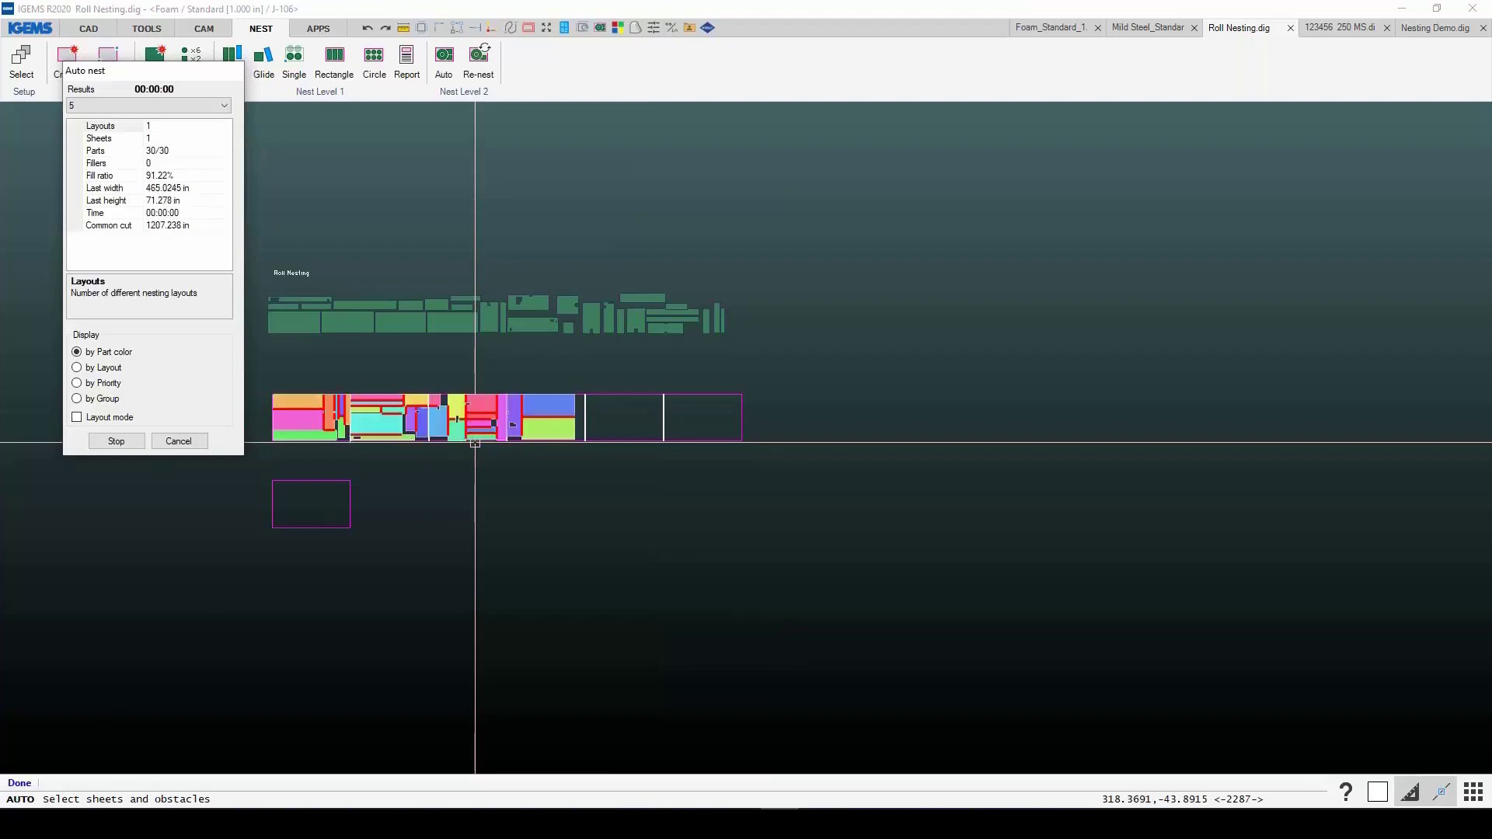
scroll(474, 442, "up", 5)
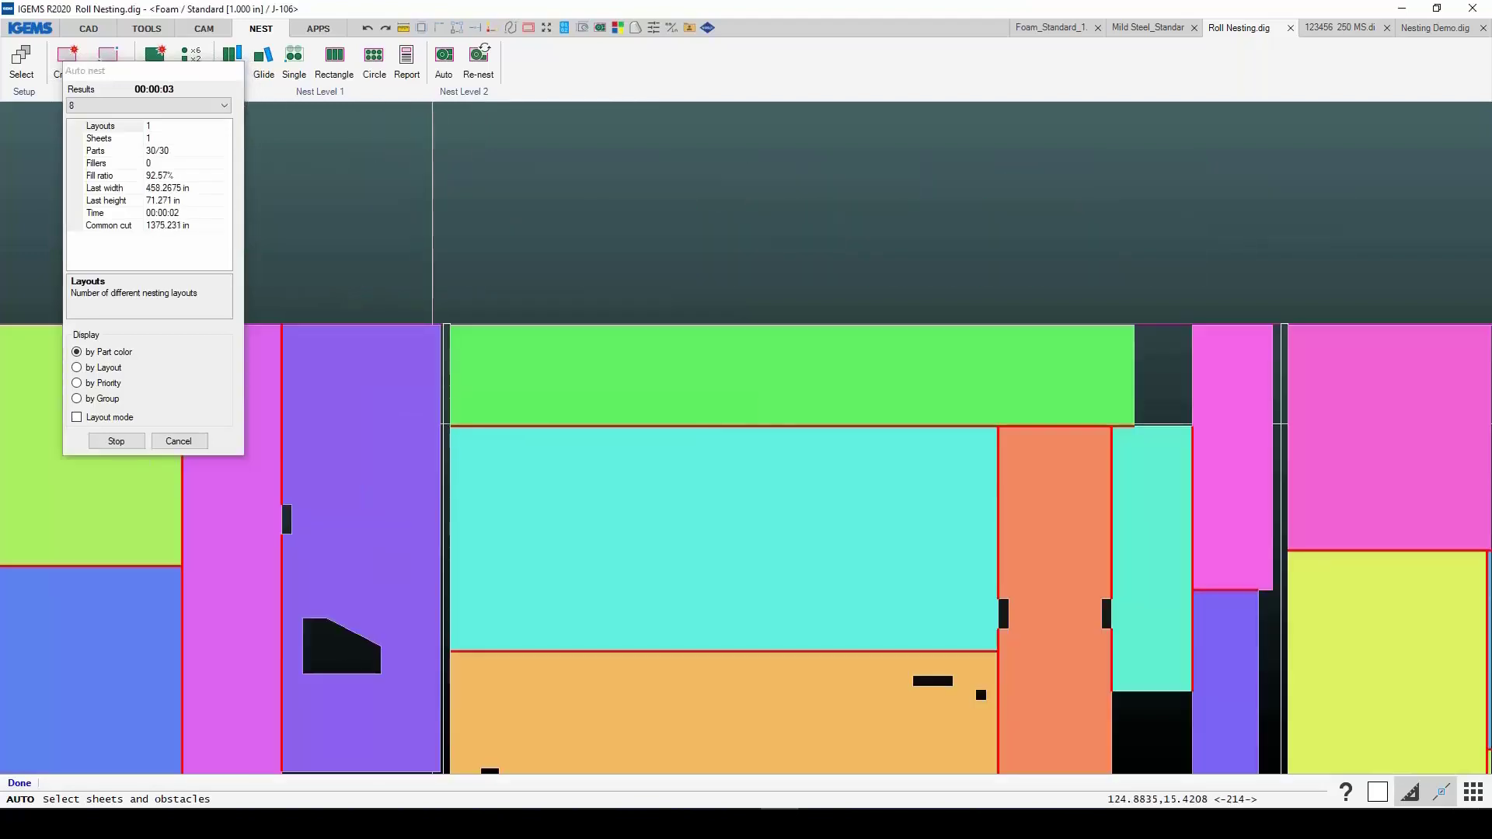
scroll(435, 334, "up", 2)
scroll(449, 262, "up", 3)
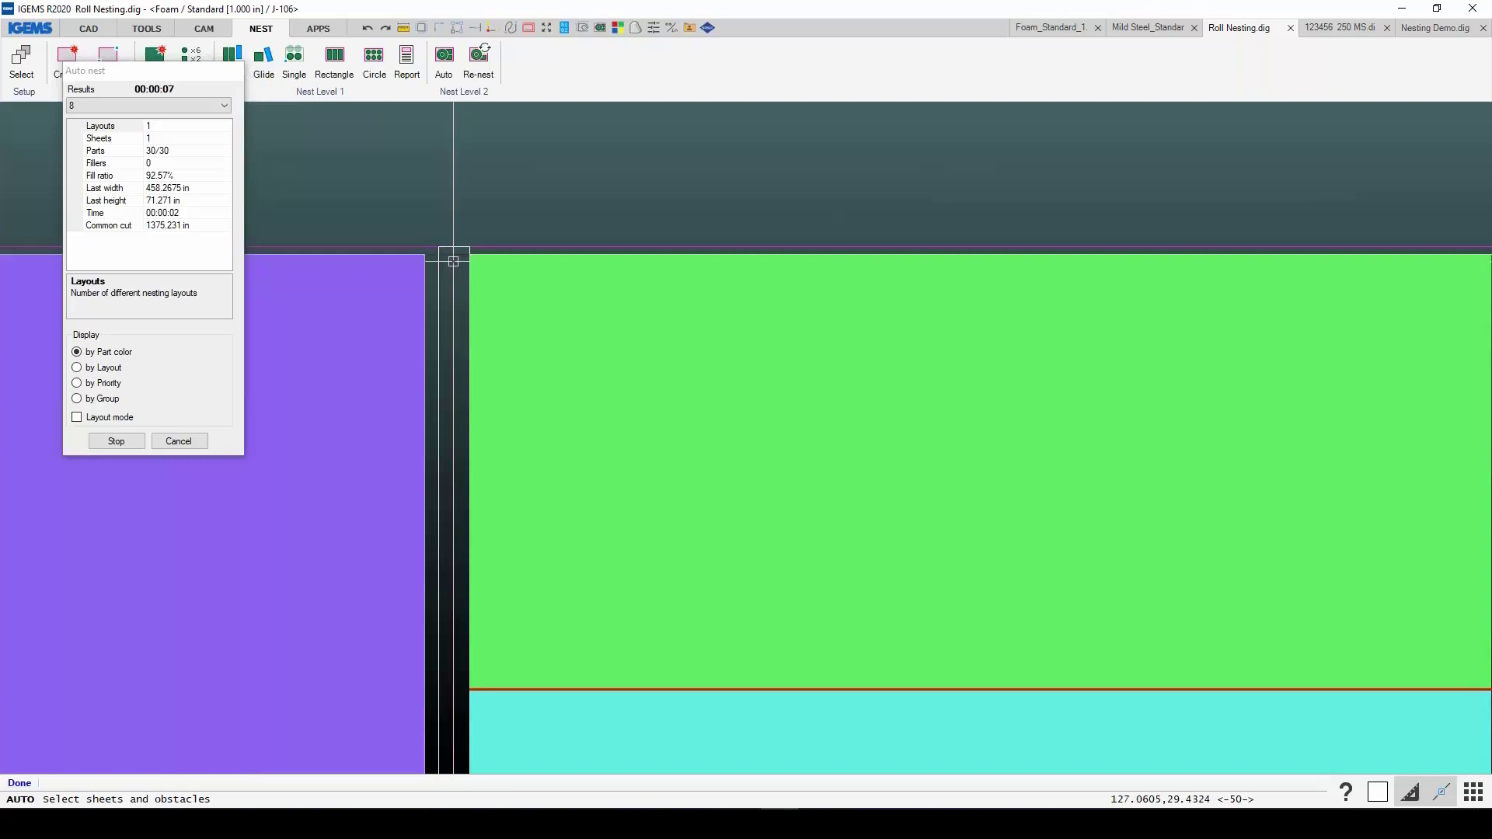
scroll(454, 261, "down", 6)
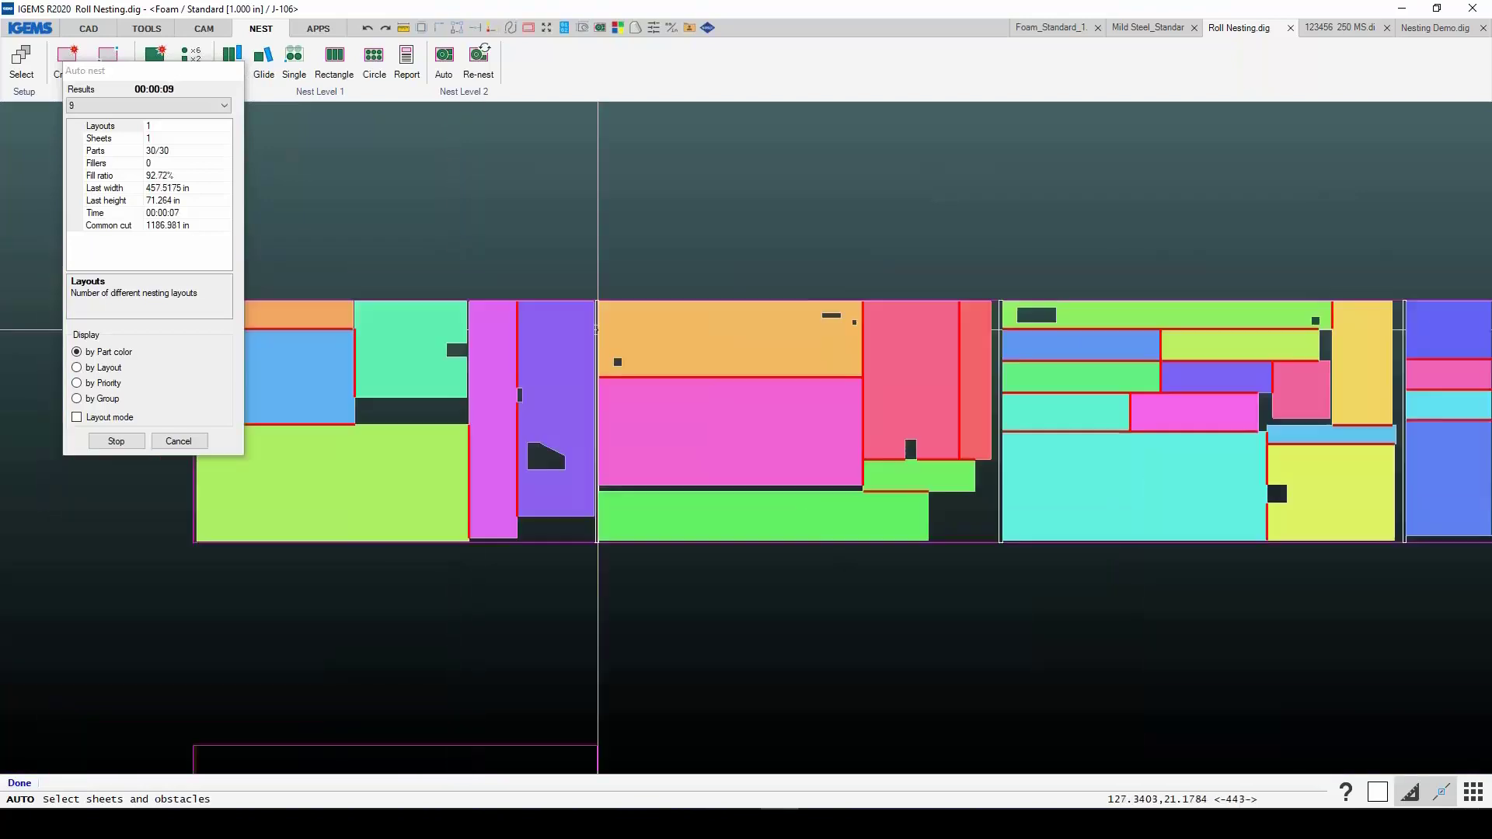
scroll(766, 404, "down", 2)
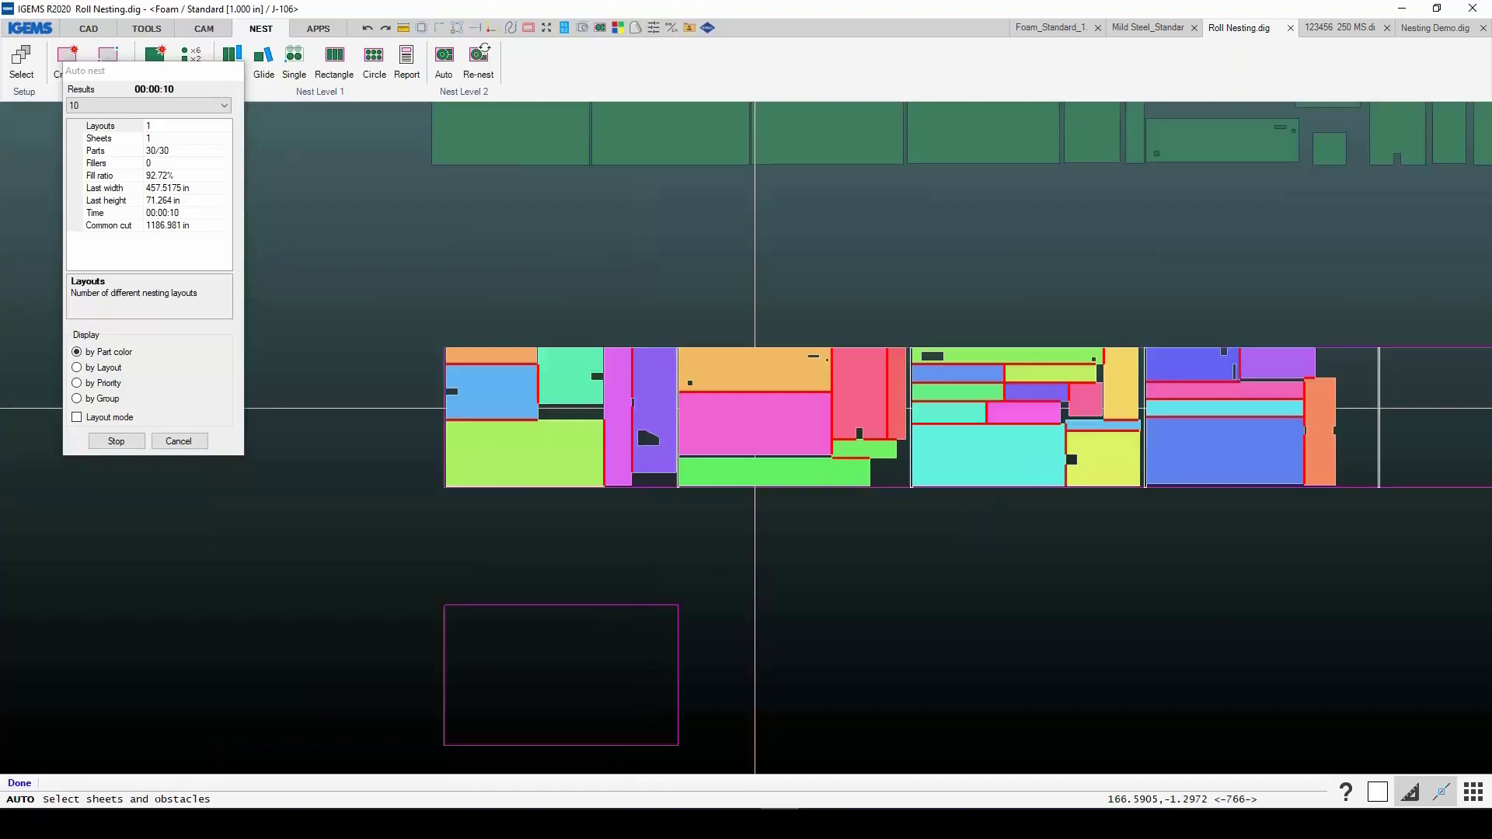
left_click(124, 441)
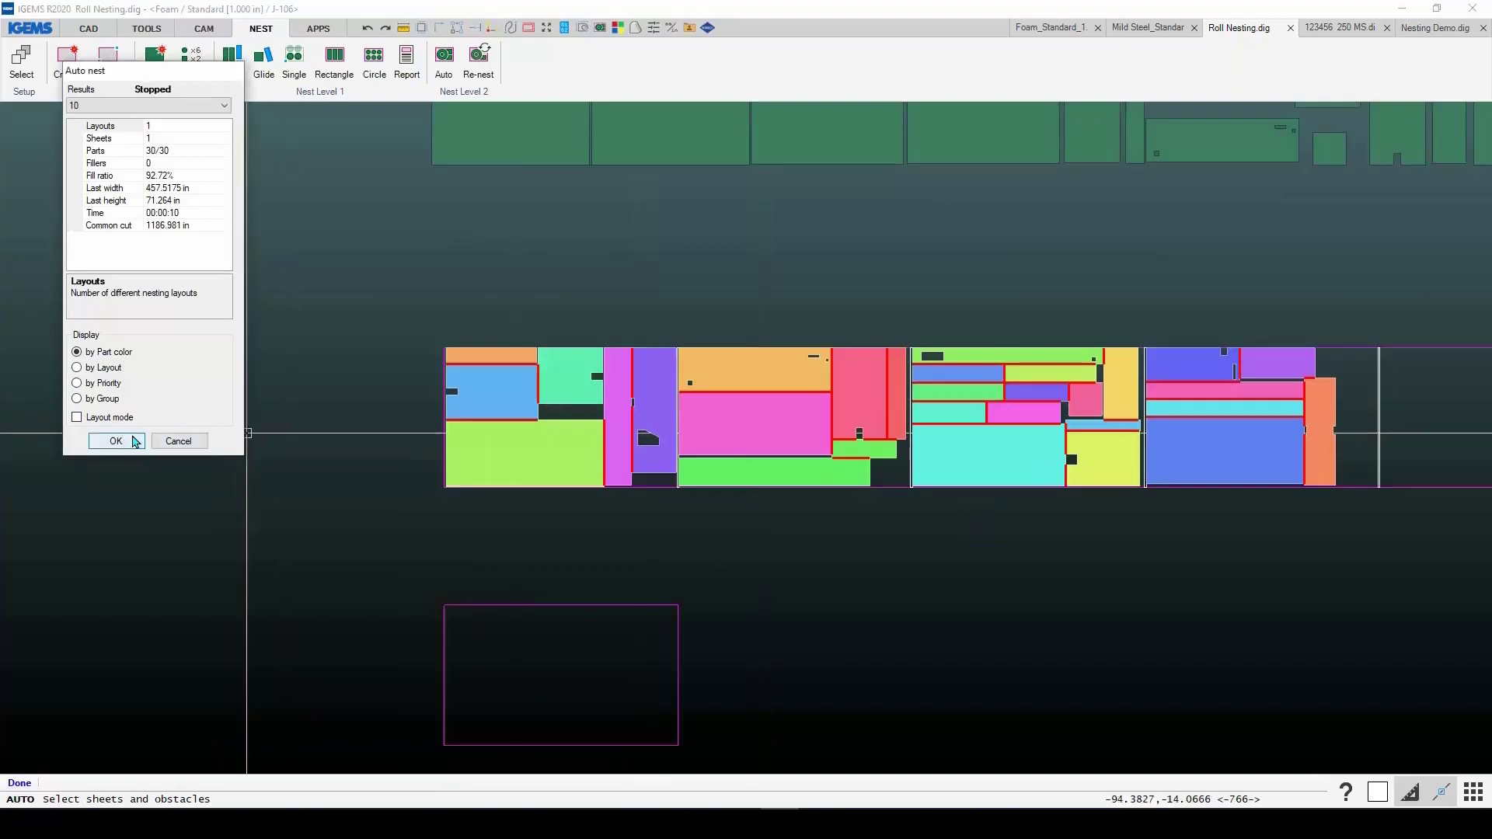
left_click(132, 439)
middle_click_drag(534, 277, 271, 305)
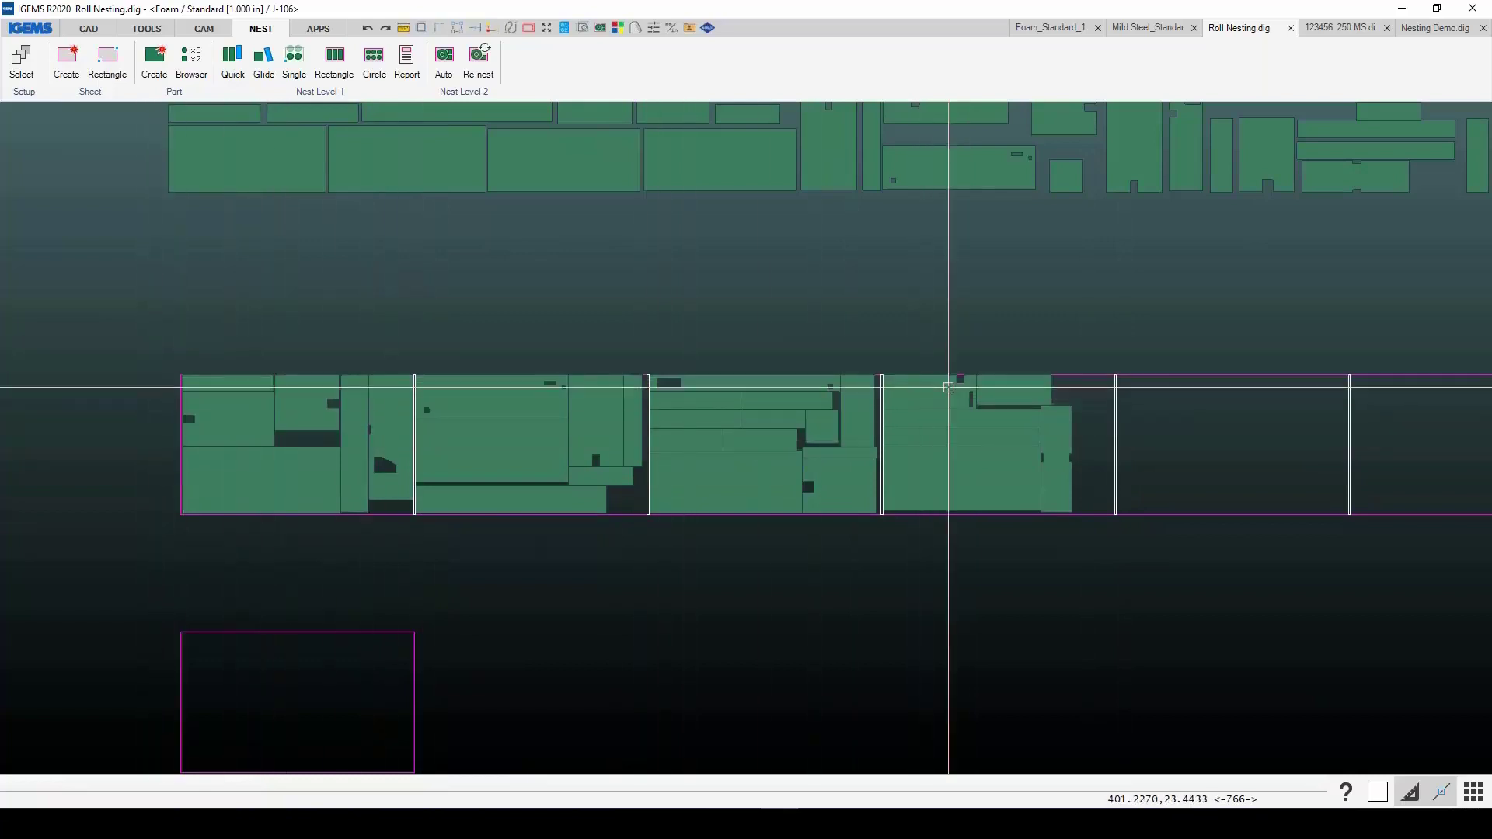
scroll(940, 359, "down", 2)
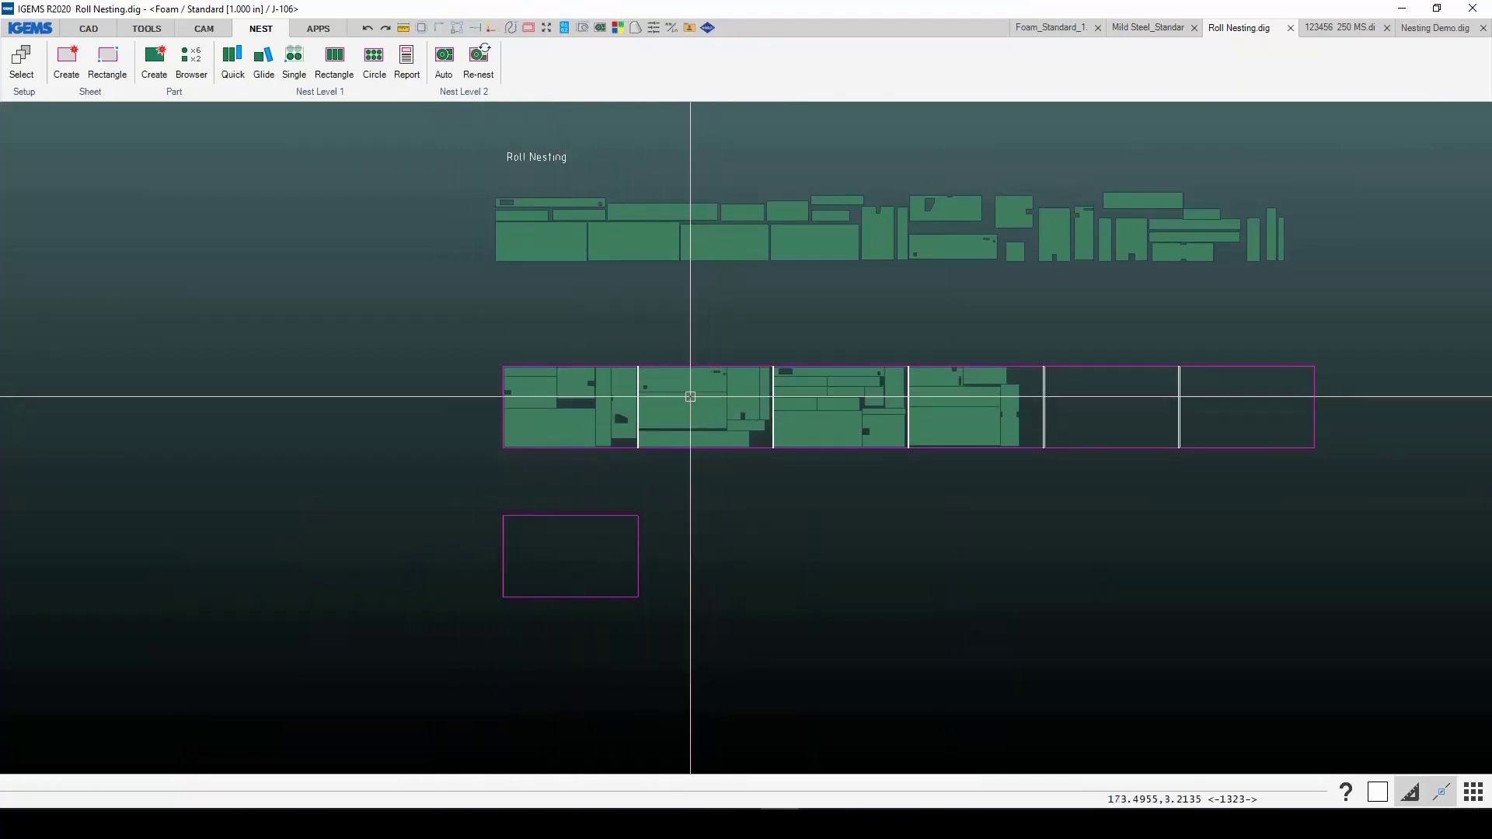
scroll(856, 456, "down", 4)
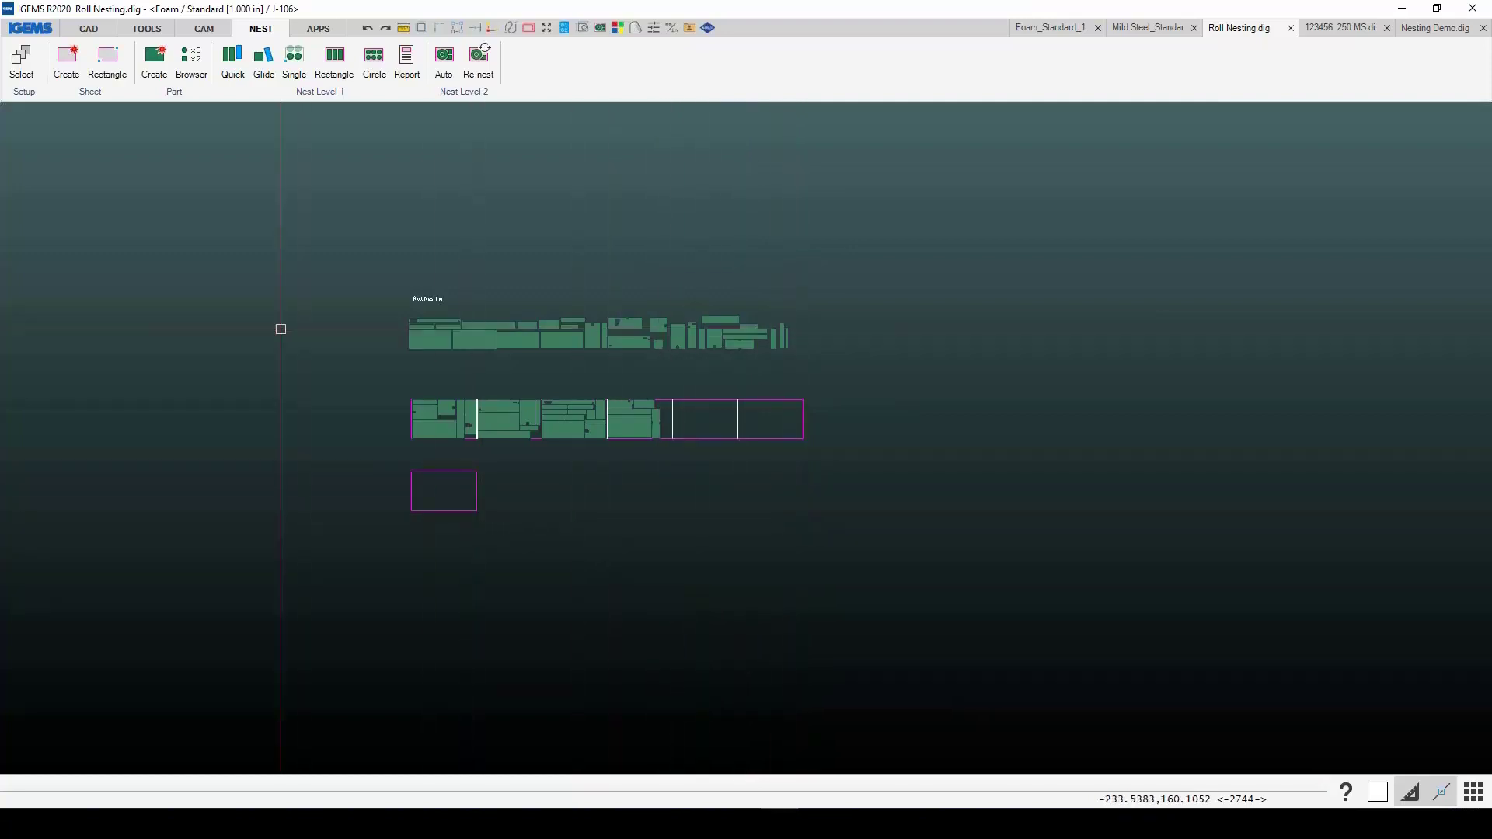
left_click(204, 29)
left_click(91, 92)
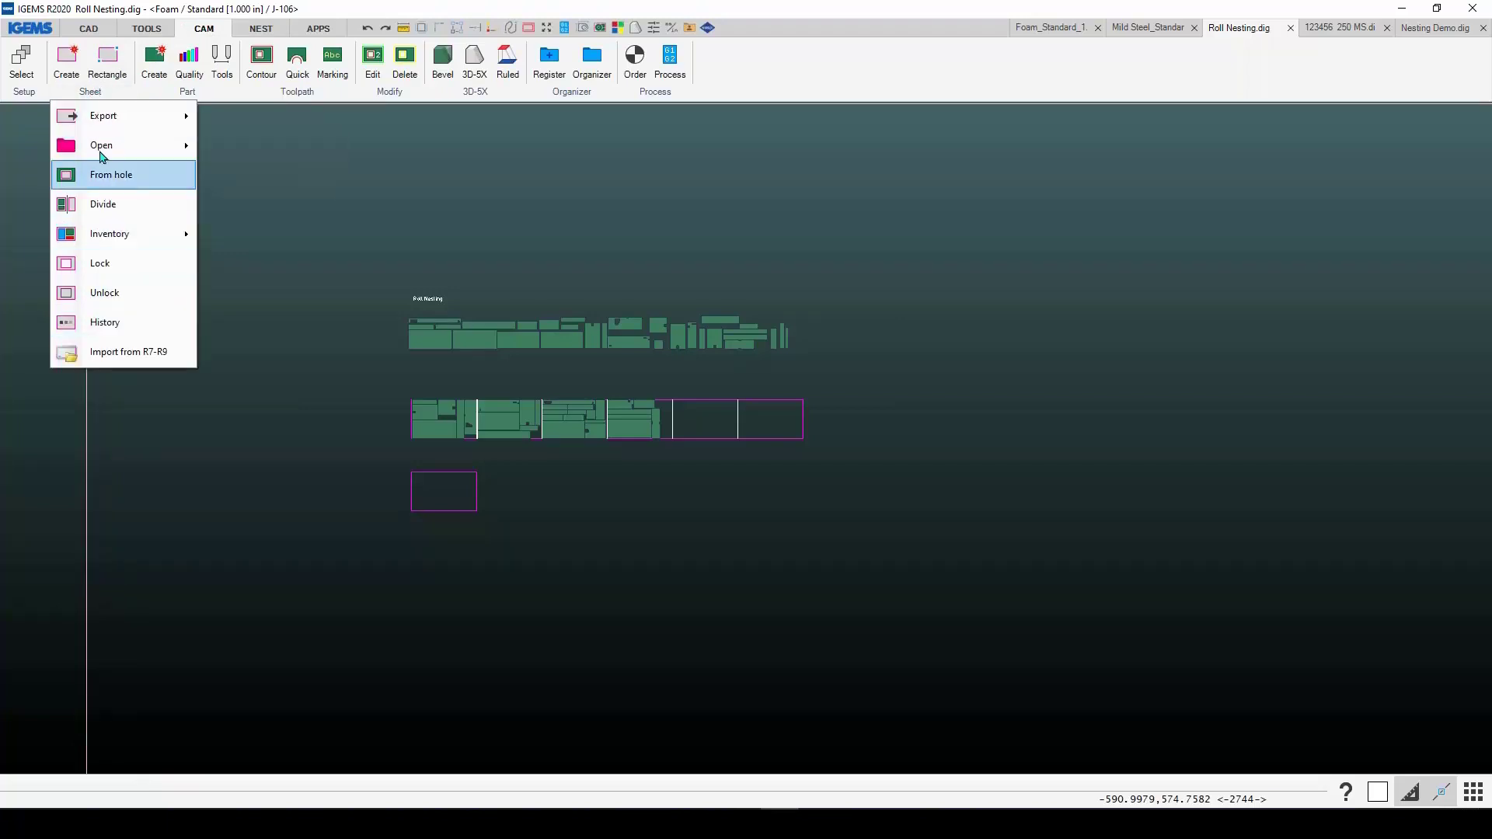
left_click(109, 174)
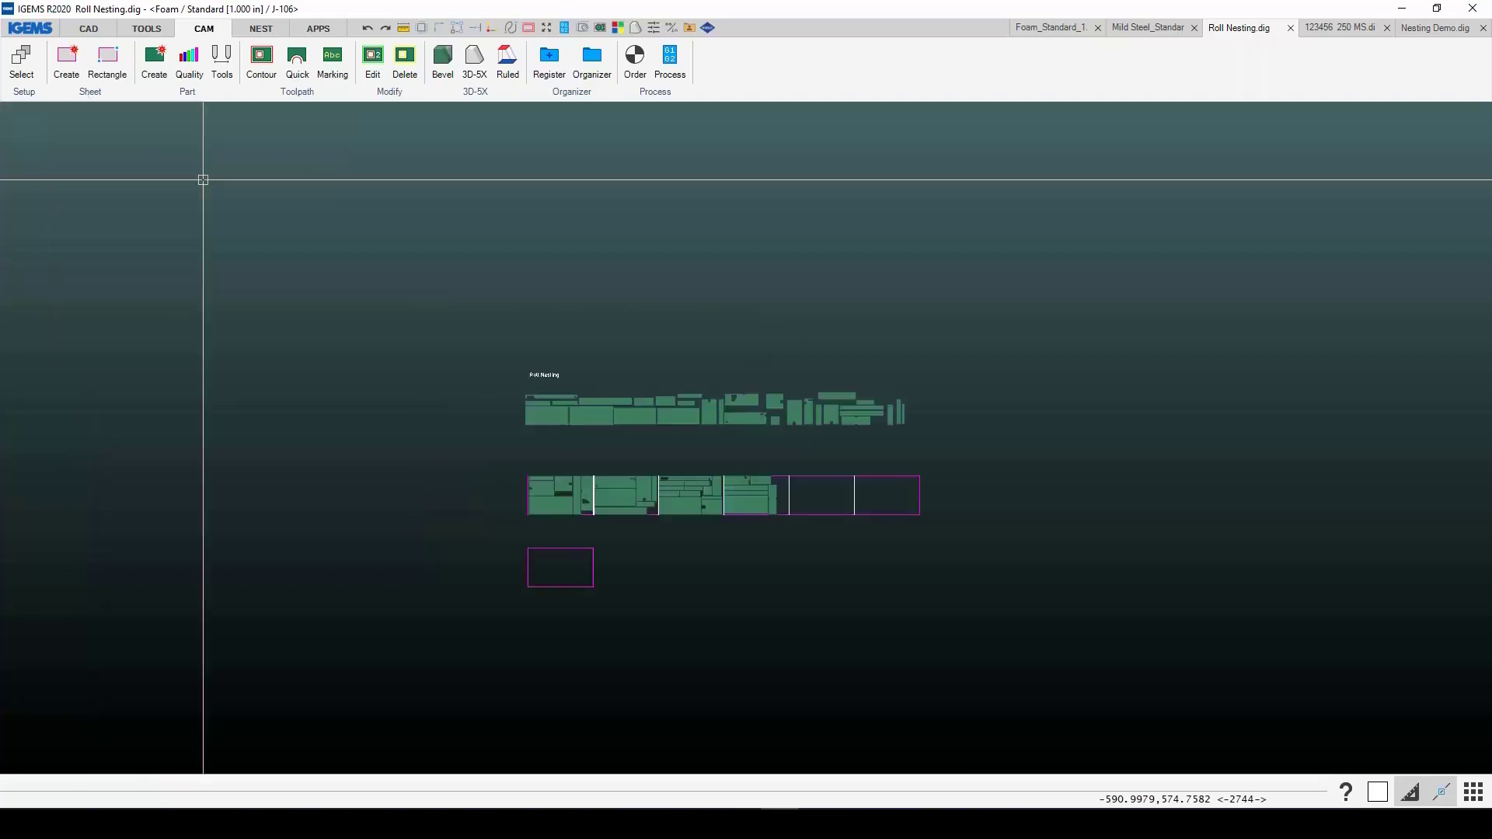
scroll(589, 416, "up", 7)
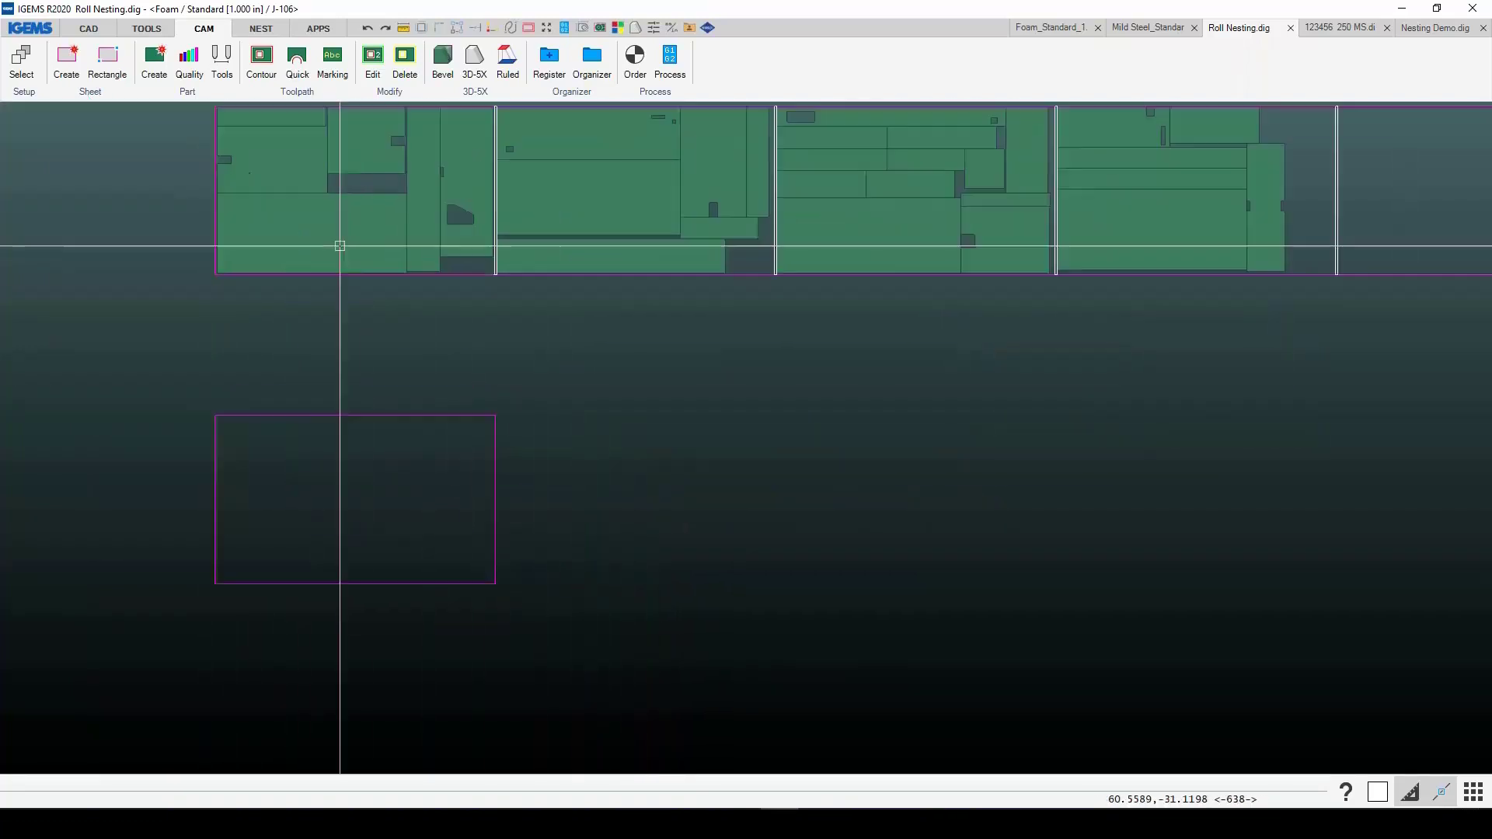
left_click(86, 34)
scroll(302, 349, "down", 4)
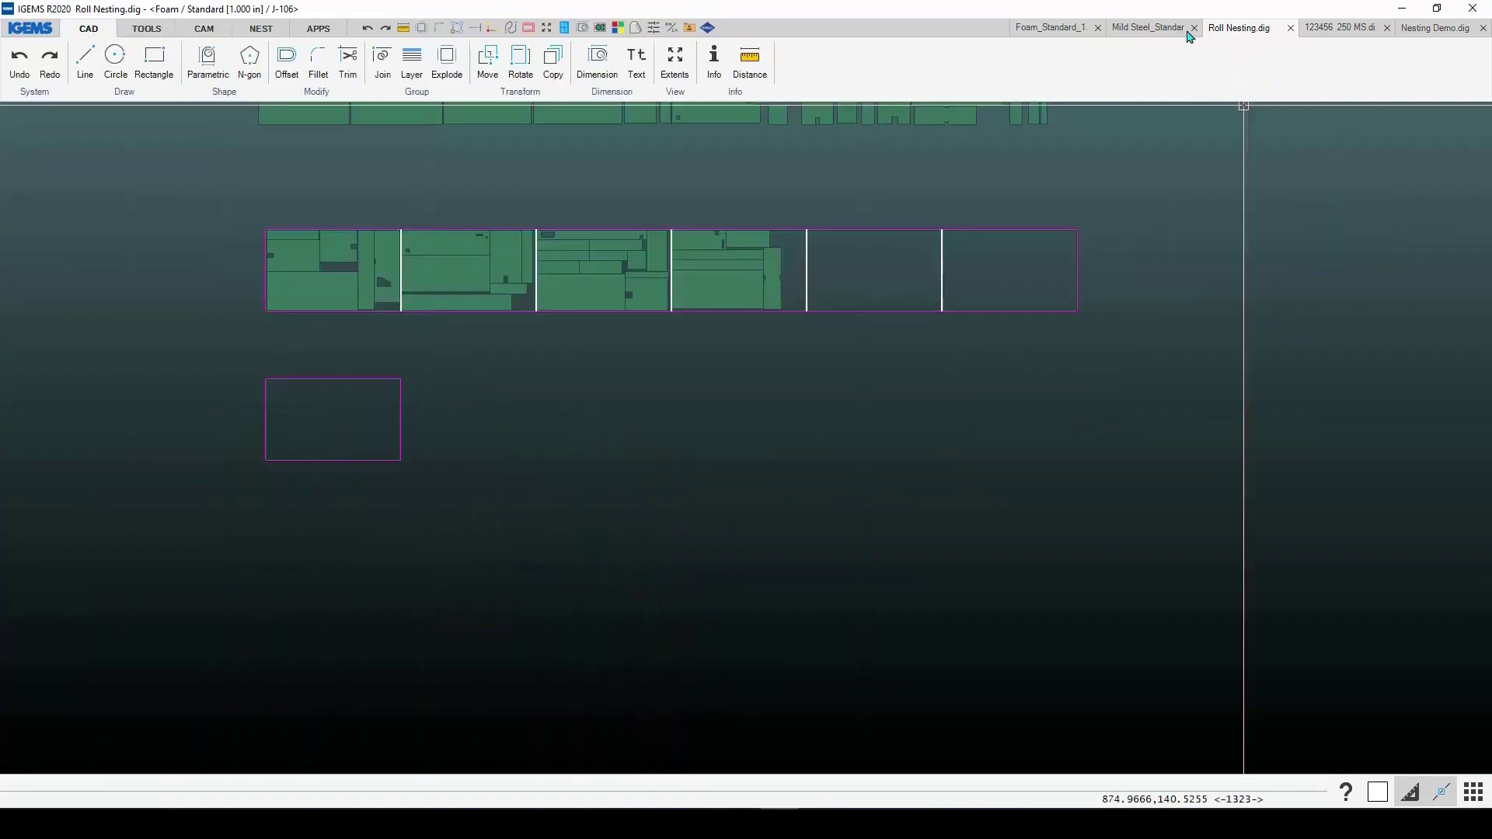
Step: Look through the open drawings and switch to the Nesting Demo drawing
left_click(1158, 33)
left_click(1073, 27)
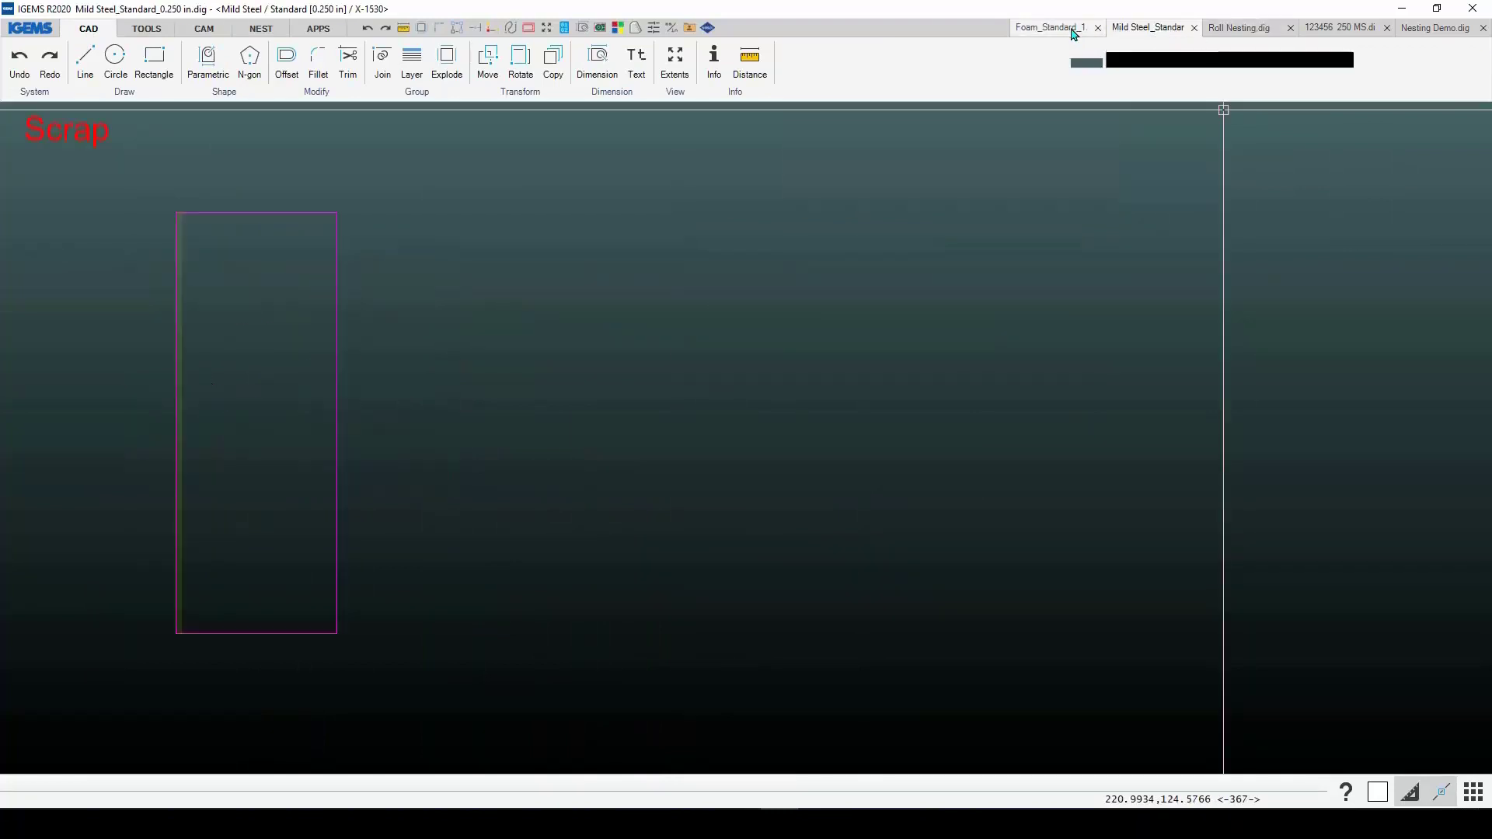
left_click(1237, 31)
left_click(1344, 29)
left_click(1433, 28)
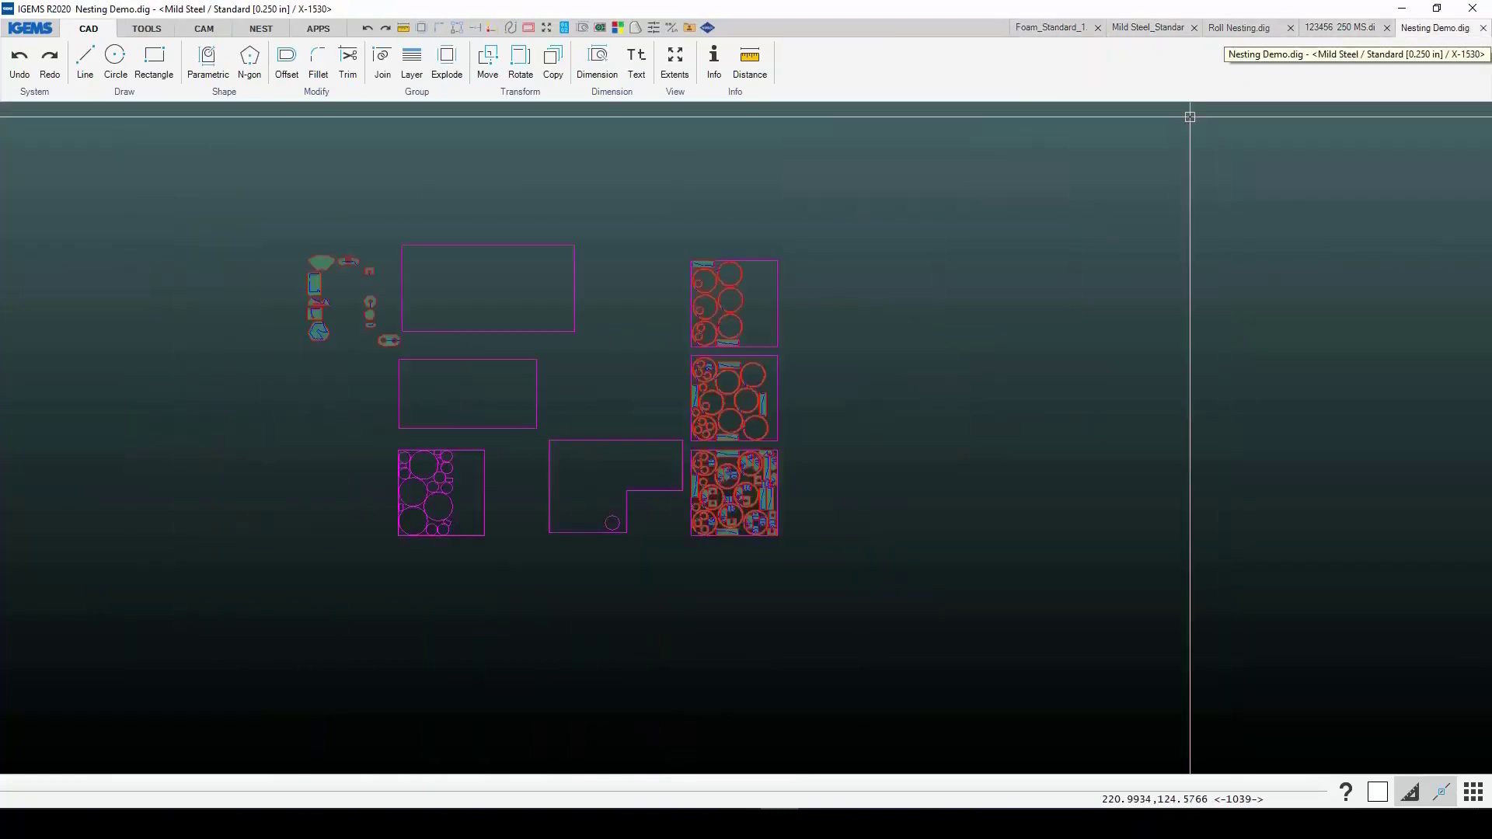
Step: Create sub sheets from the holes of the three rings in the top nested sheet's second column, placing them beside that sheet
scroll(752, 270, "up", 10)
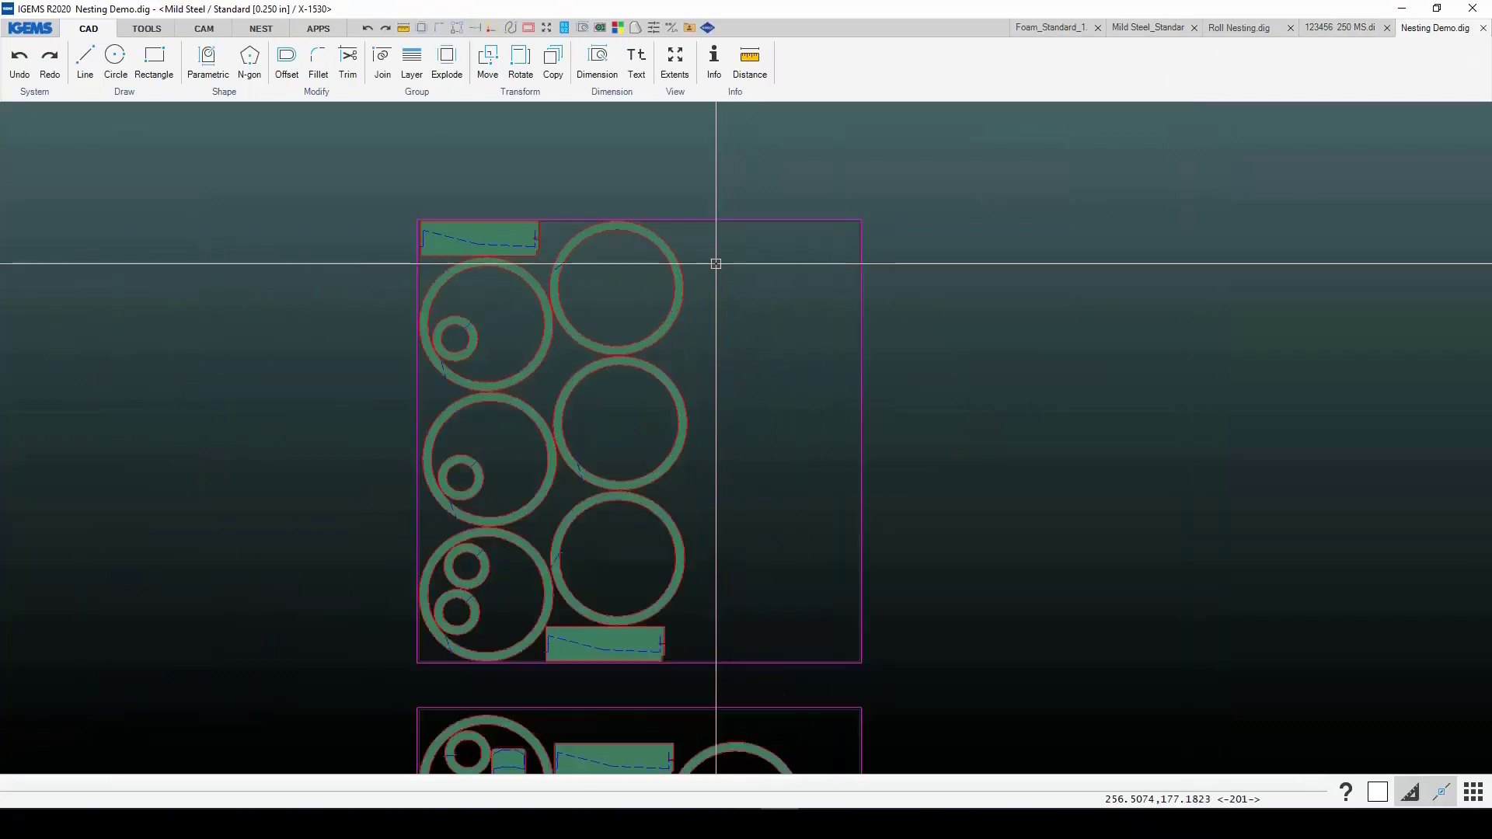
scroll(595, 466, "down", 5)
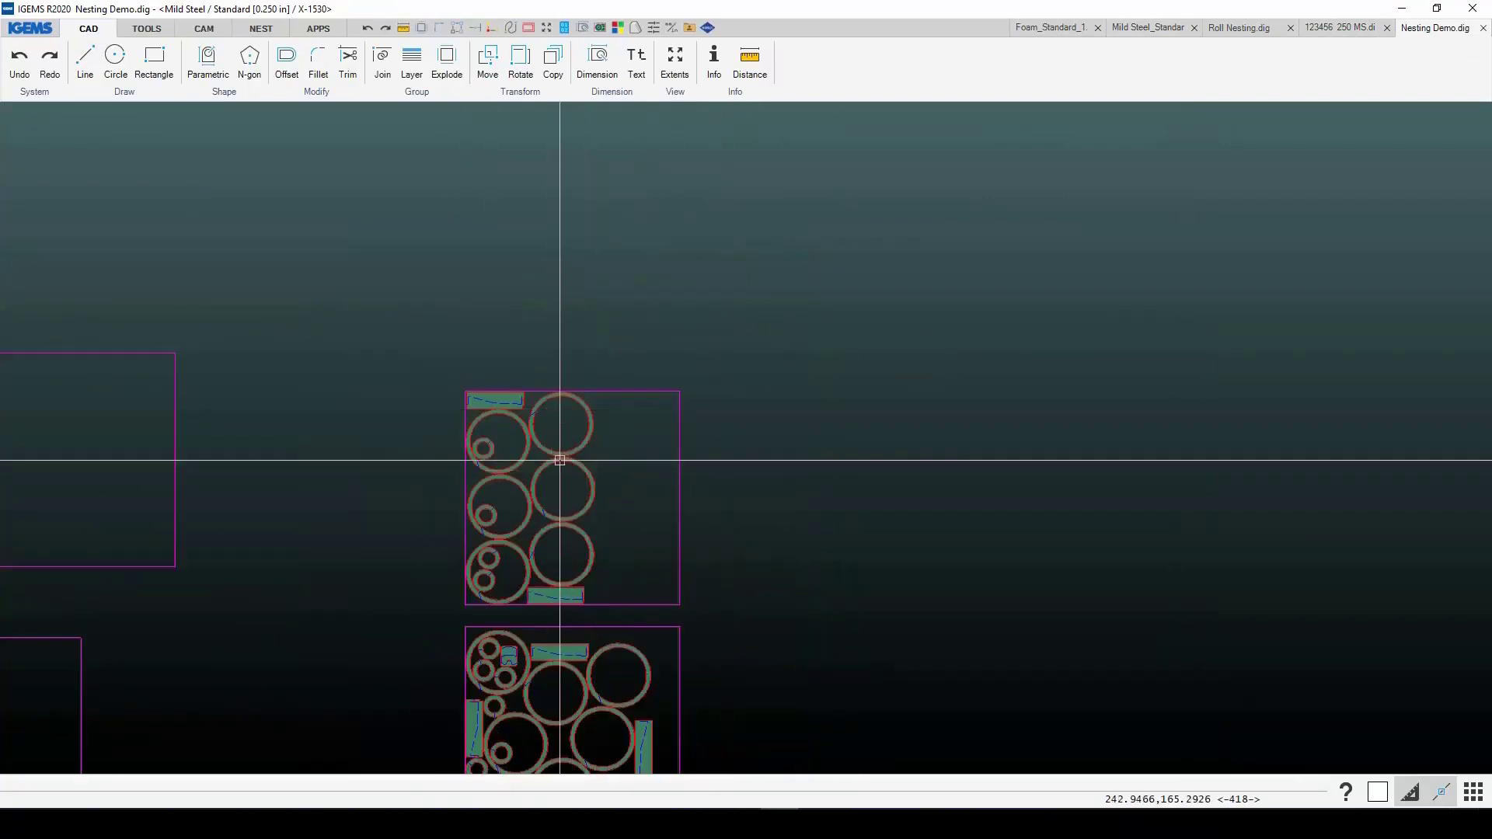
middle_click_drag(557, 557, 456, 489)
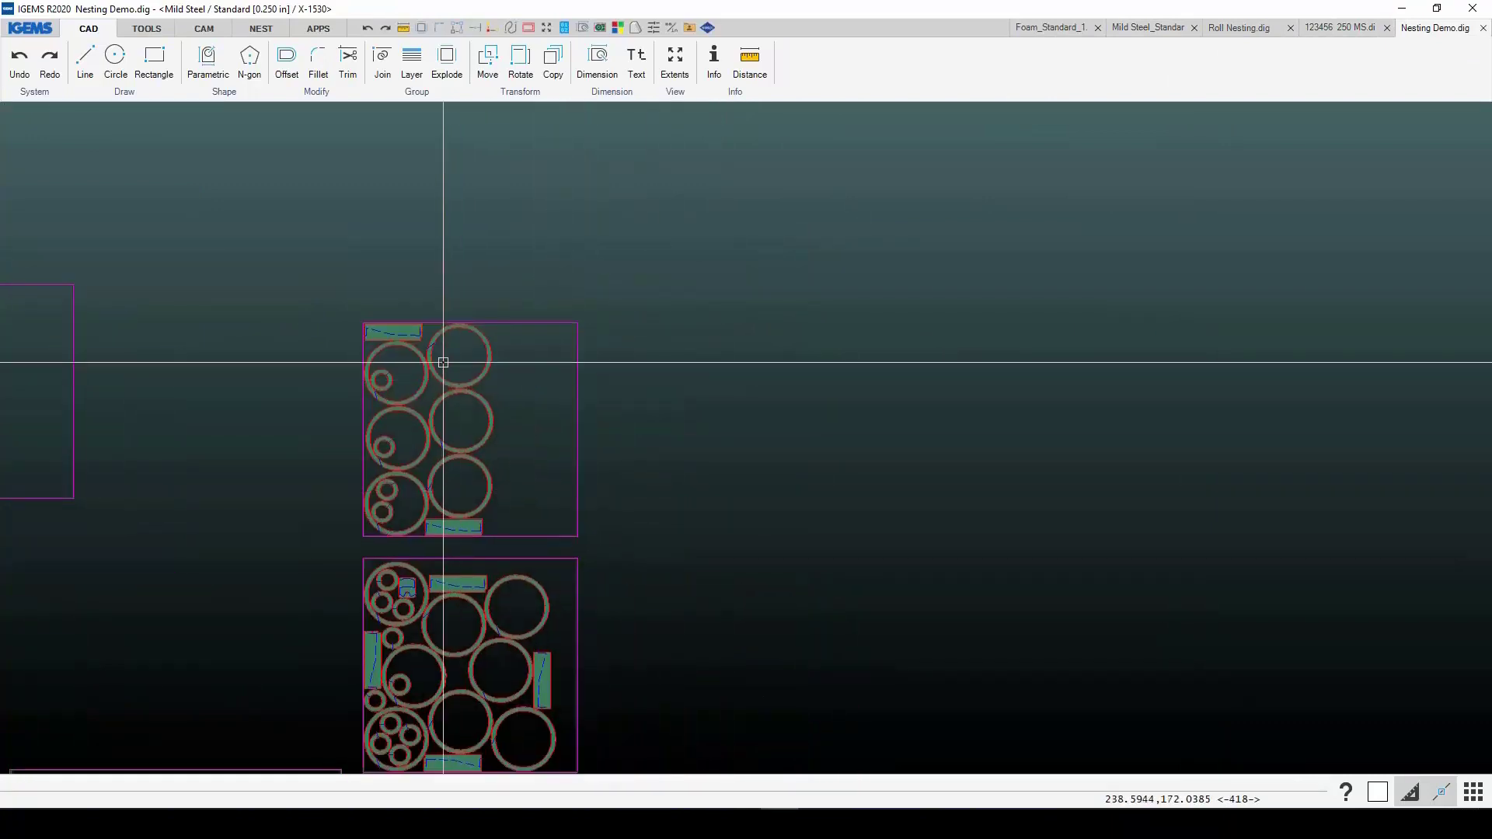
left_click(204, 28)
left_click(117, 94)
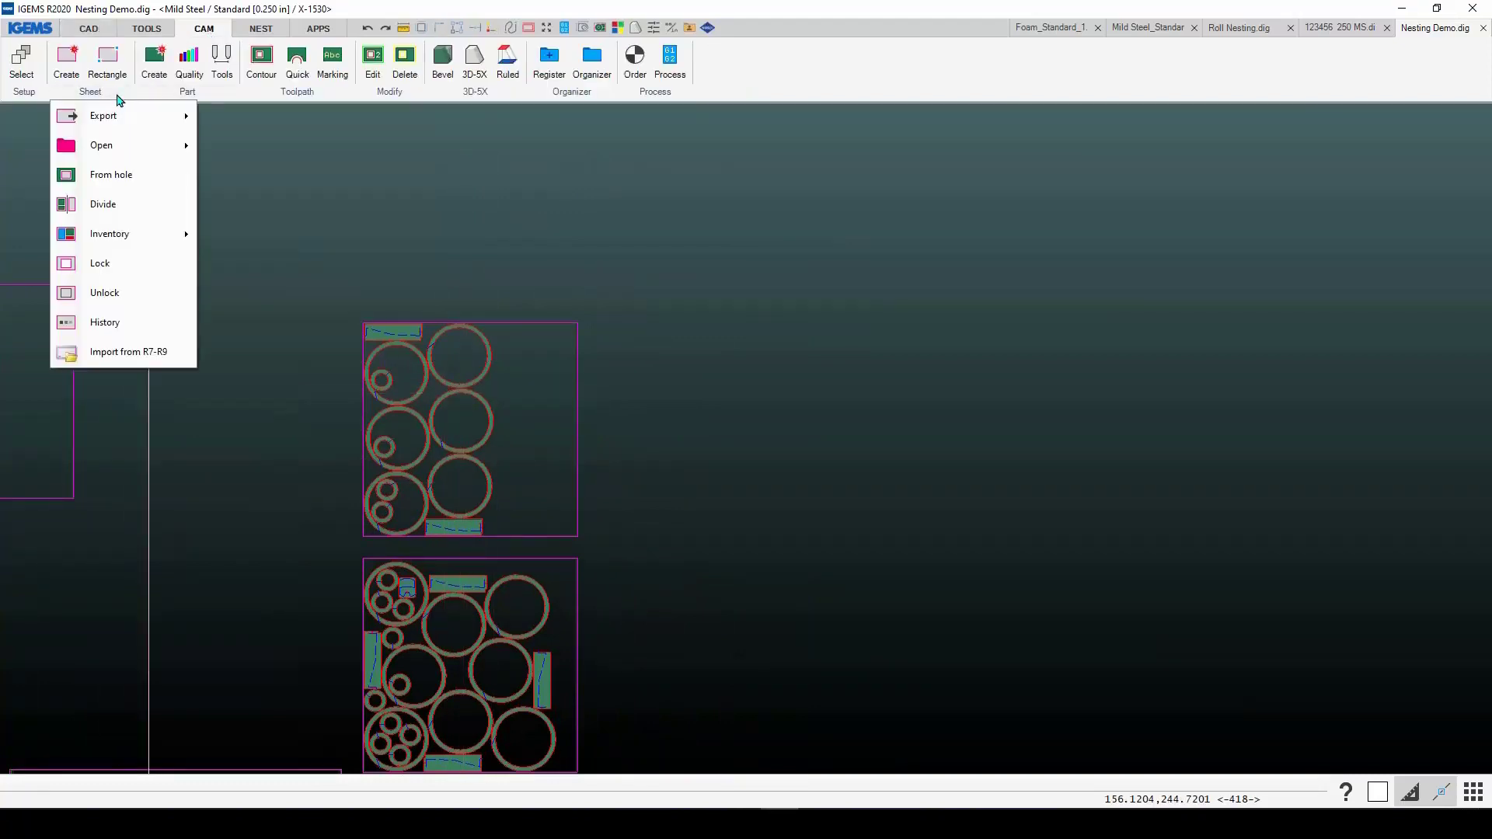
left_click(105, 176)
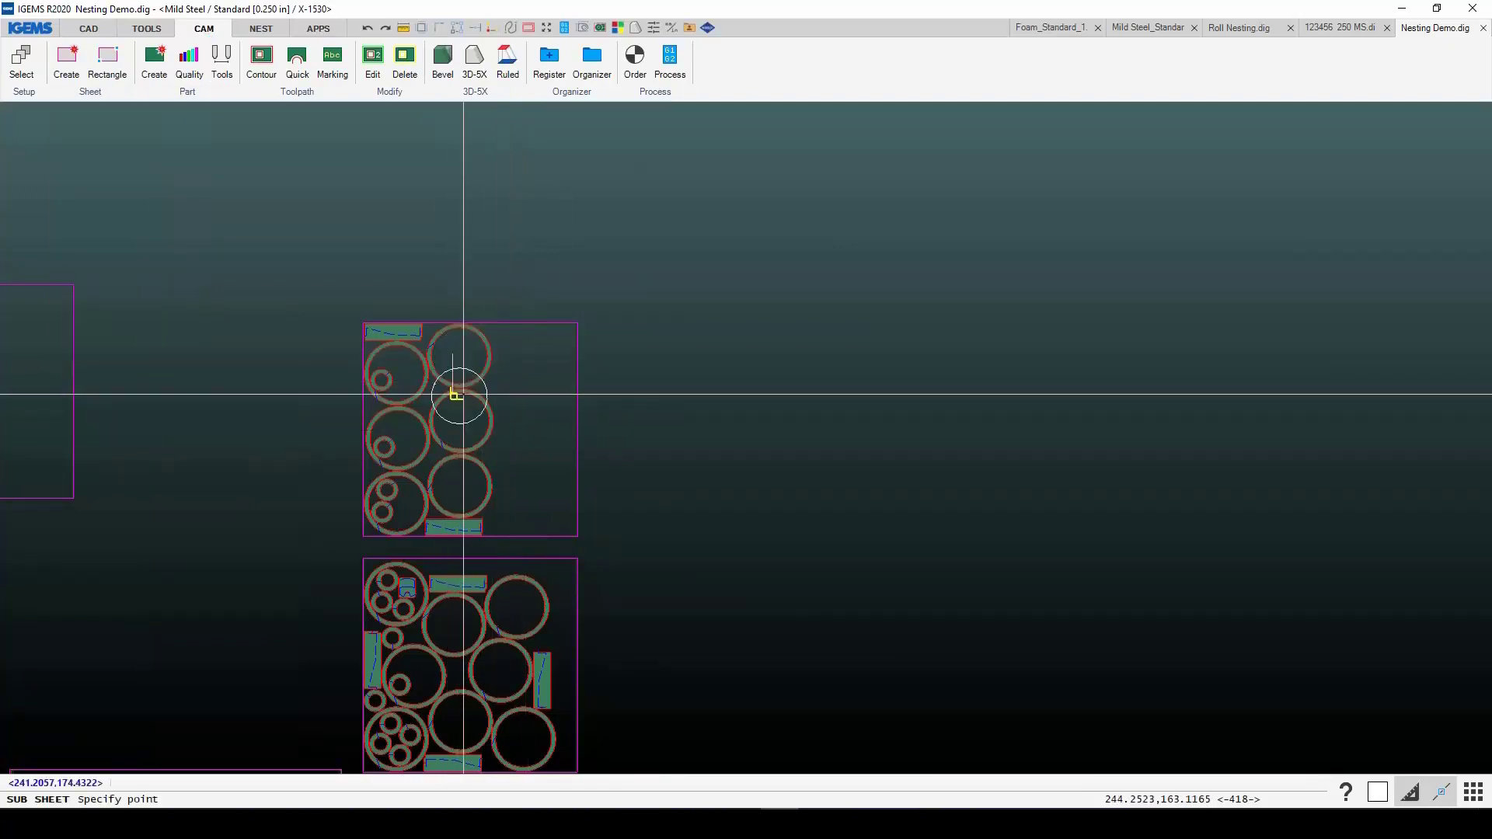
left_click(679, 351)
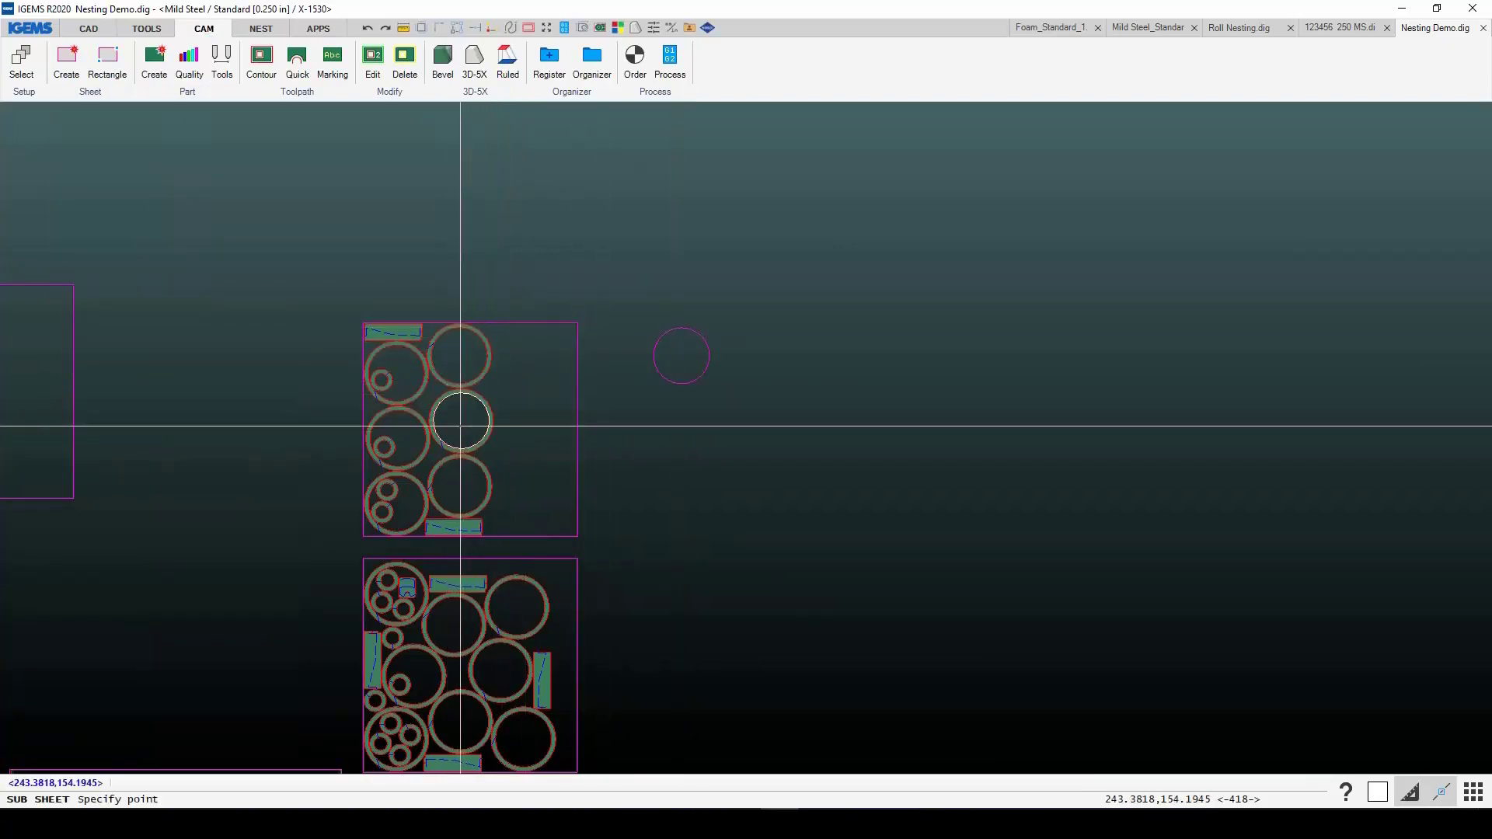
left_click(674, 421)
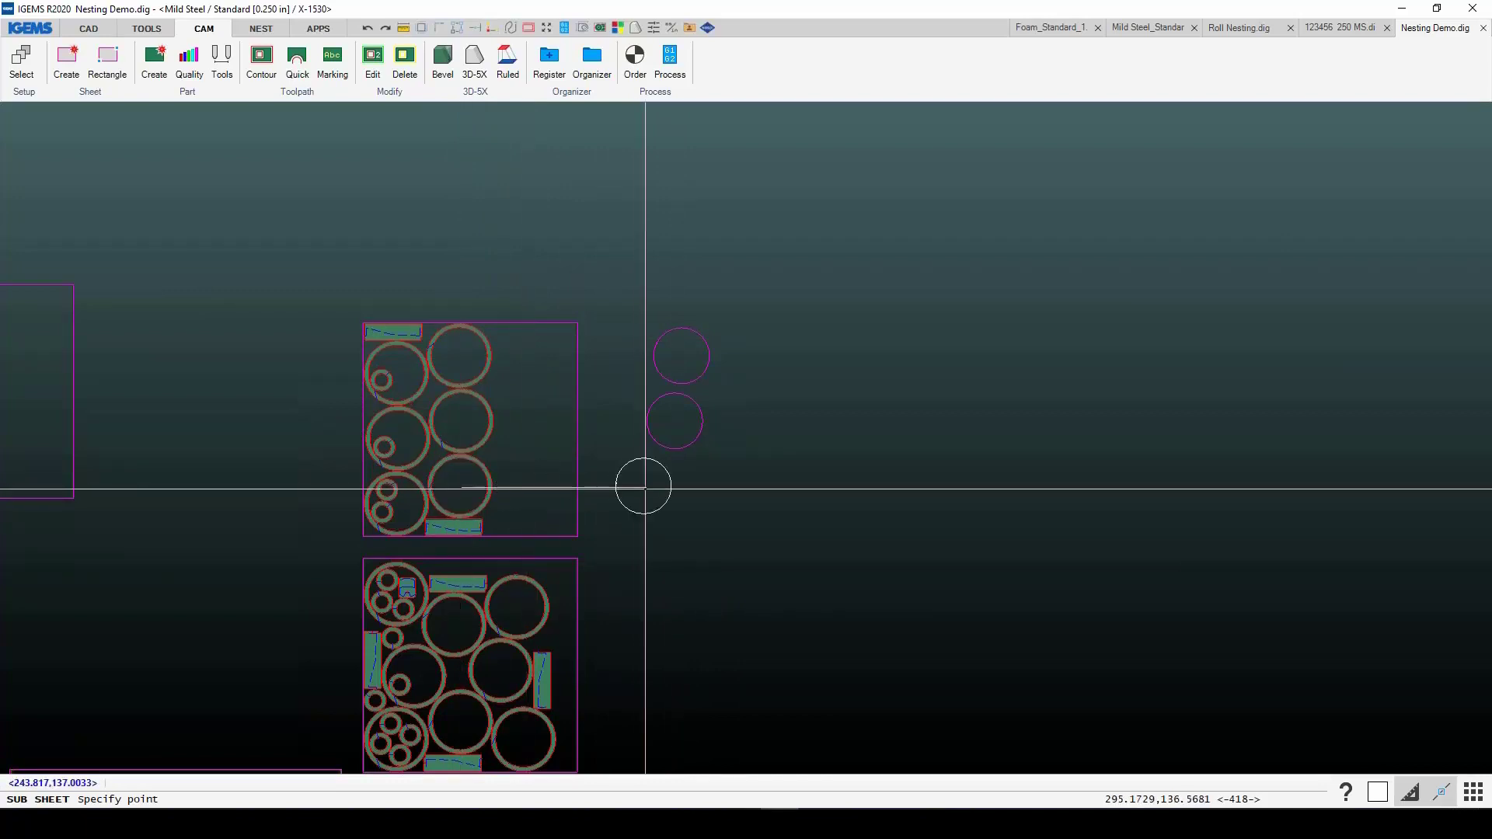
left_click(676, 486)
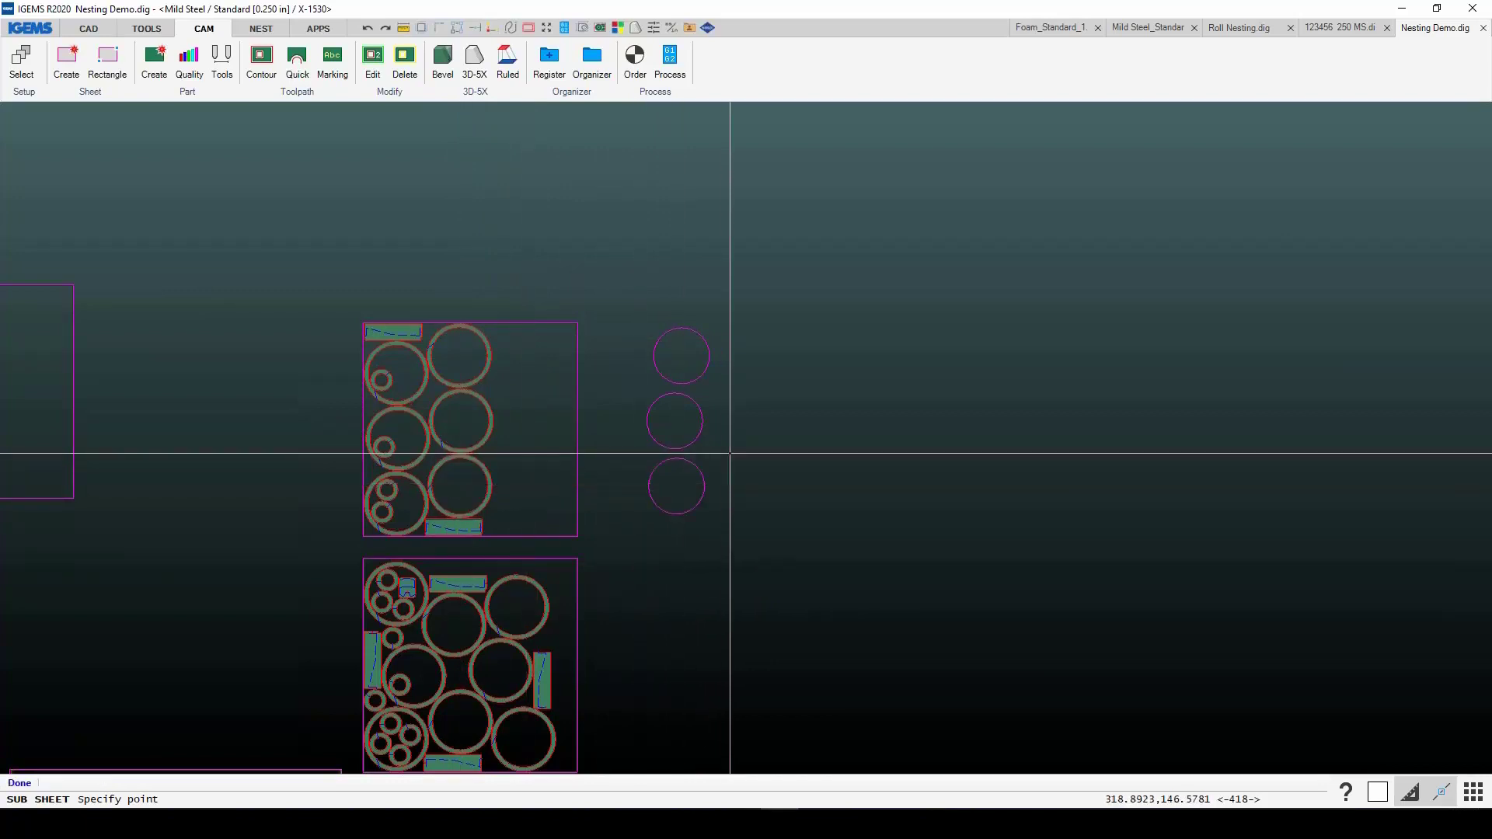
Step: Run the sheet inventory for all materials on the top nested sheet, check the size categories, and close it
left_click(91, 93)
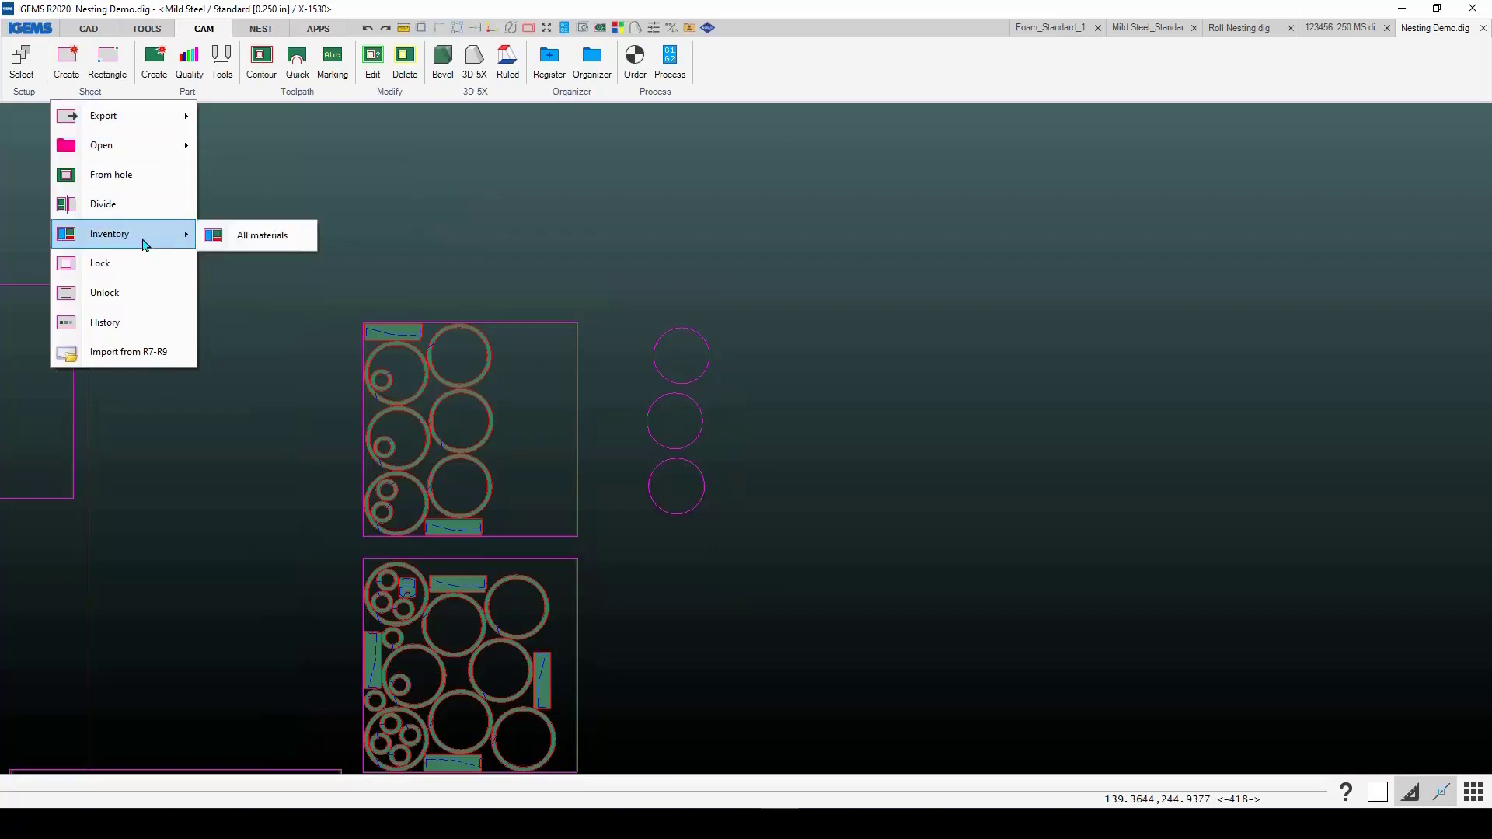
left_click(248, 236)
scroll(373, 317, "down", 5)
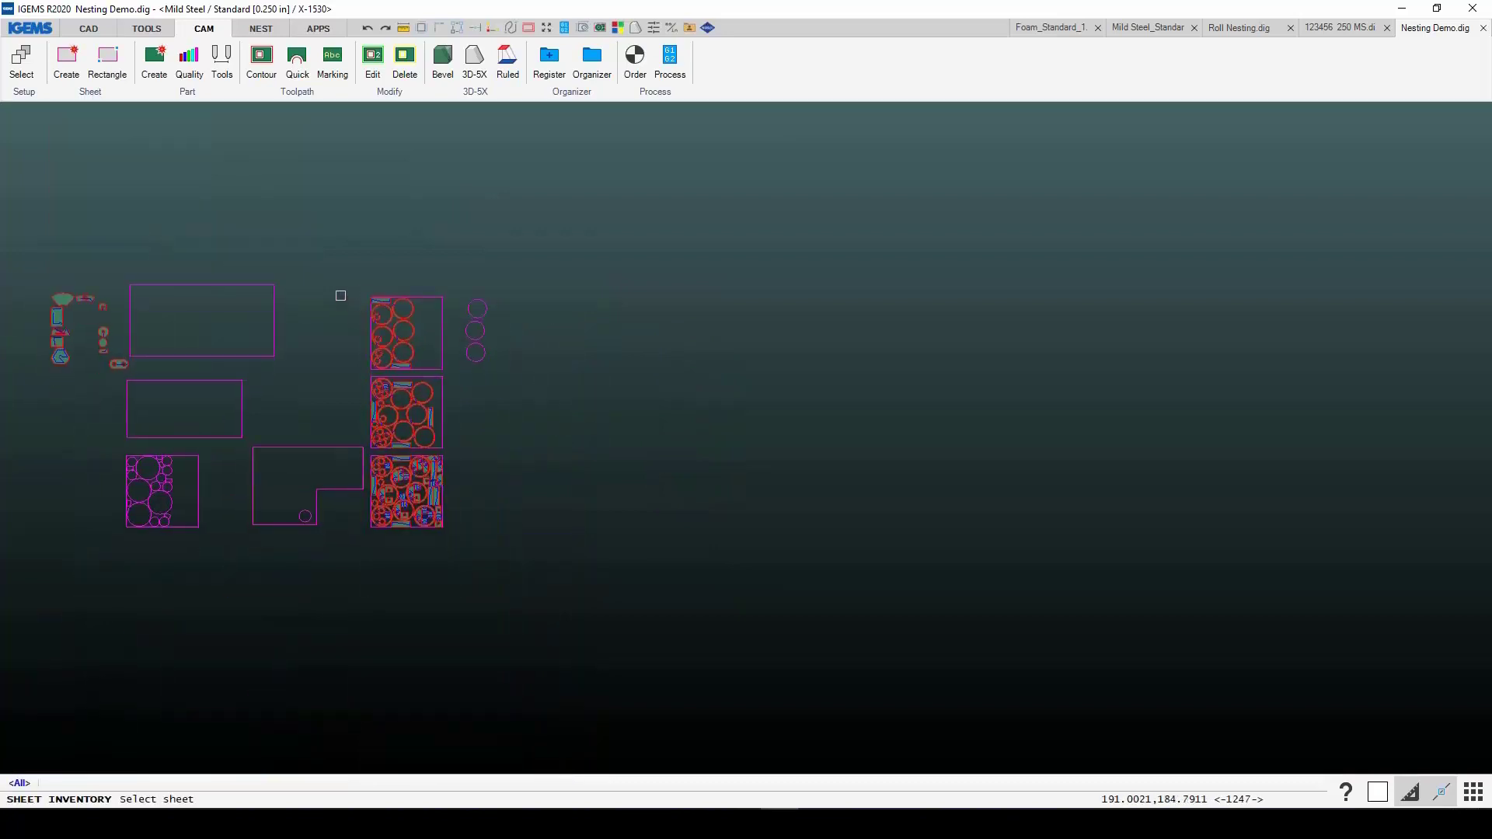
left_click_drag(361, 297, 446, 369)
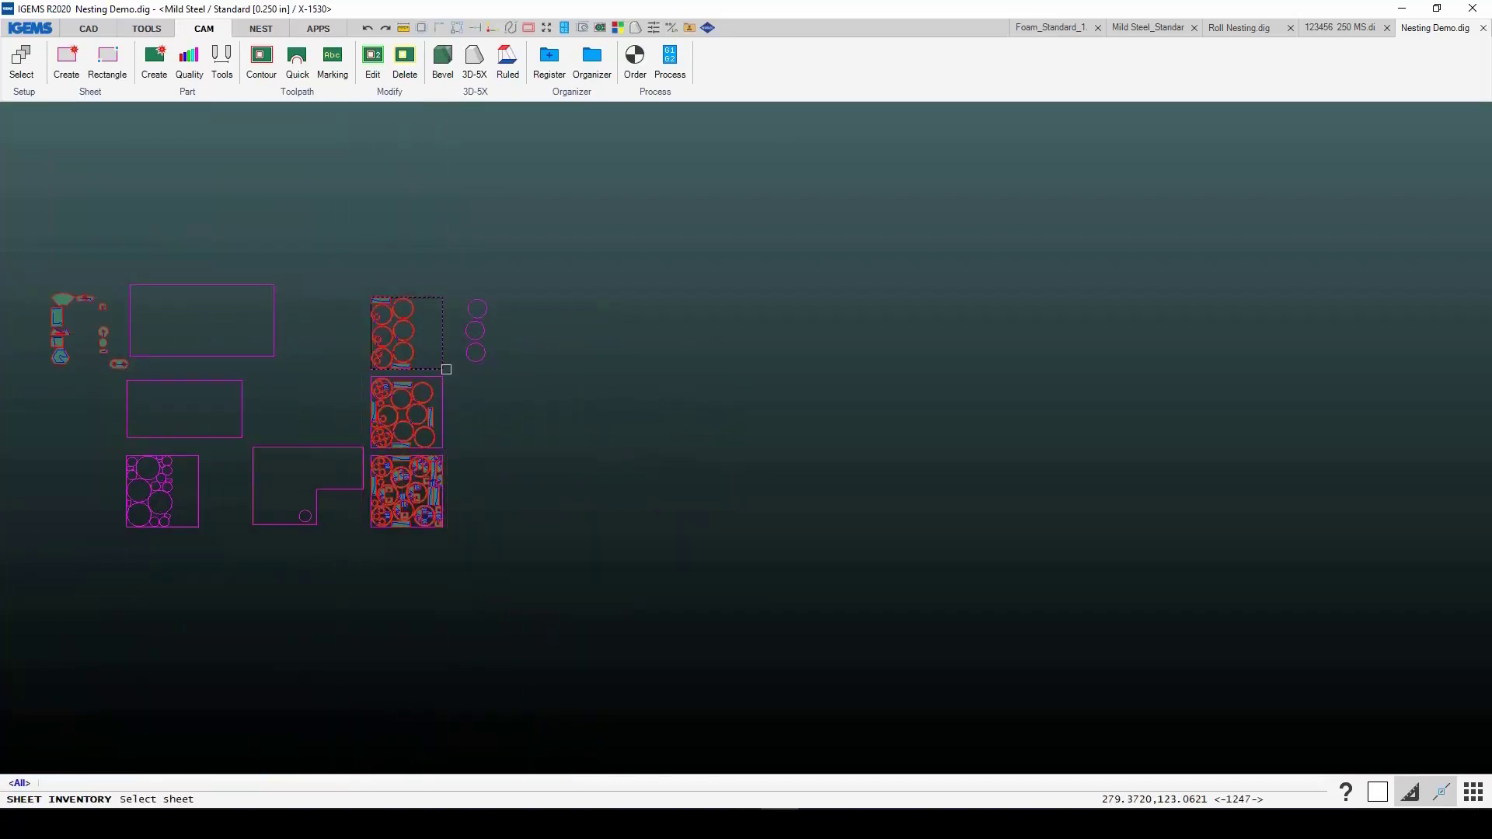
left_click(445, 369)
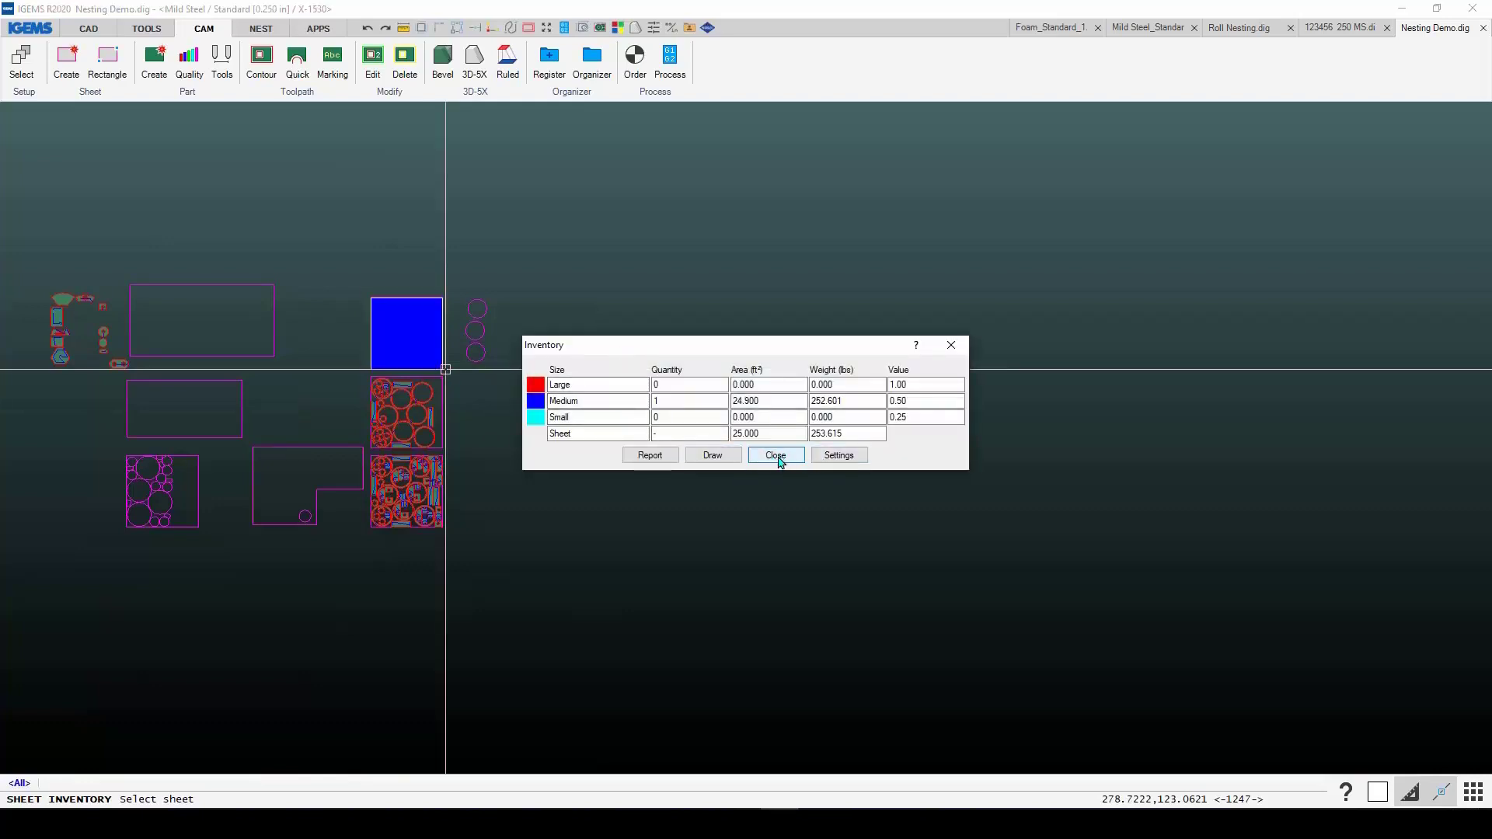
left_click(950, 345)
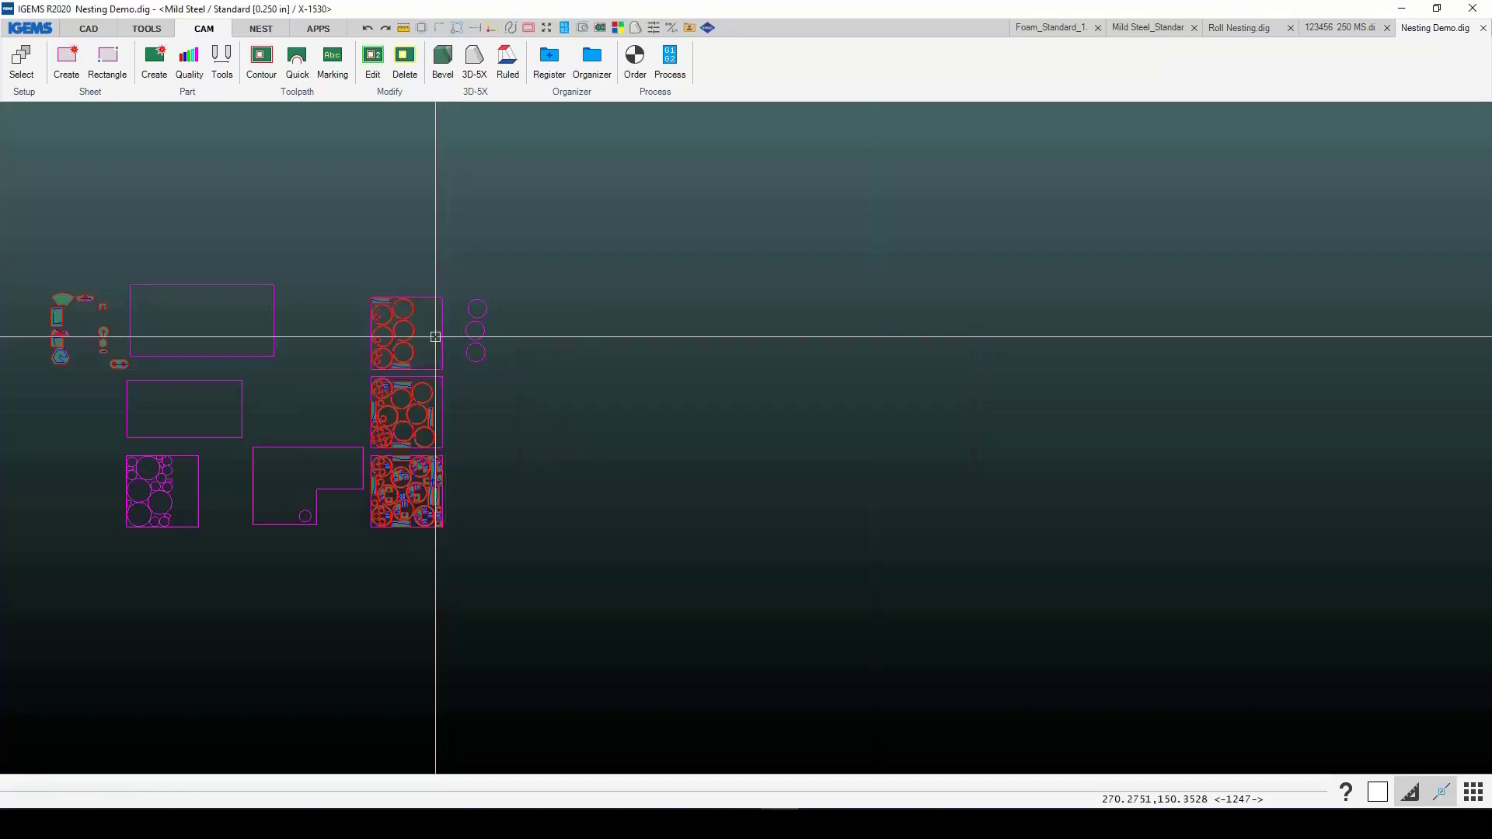
Step: Unlock the used square sheet with circular cutouts, inspect its separated contours and labels, and undo the unlocking
scroll(366, 427, "up", 3)
left_click(75, 92)
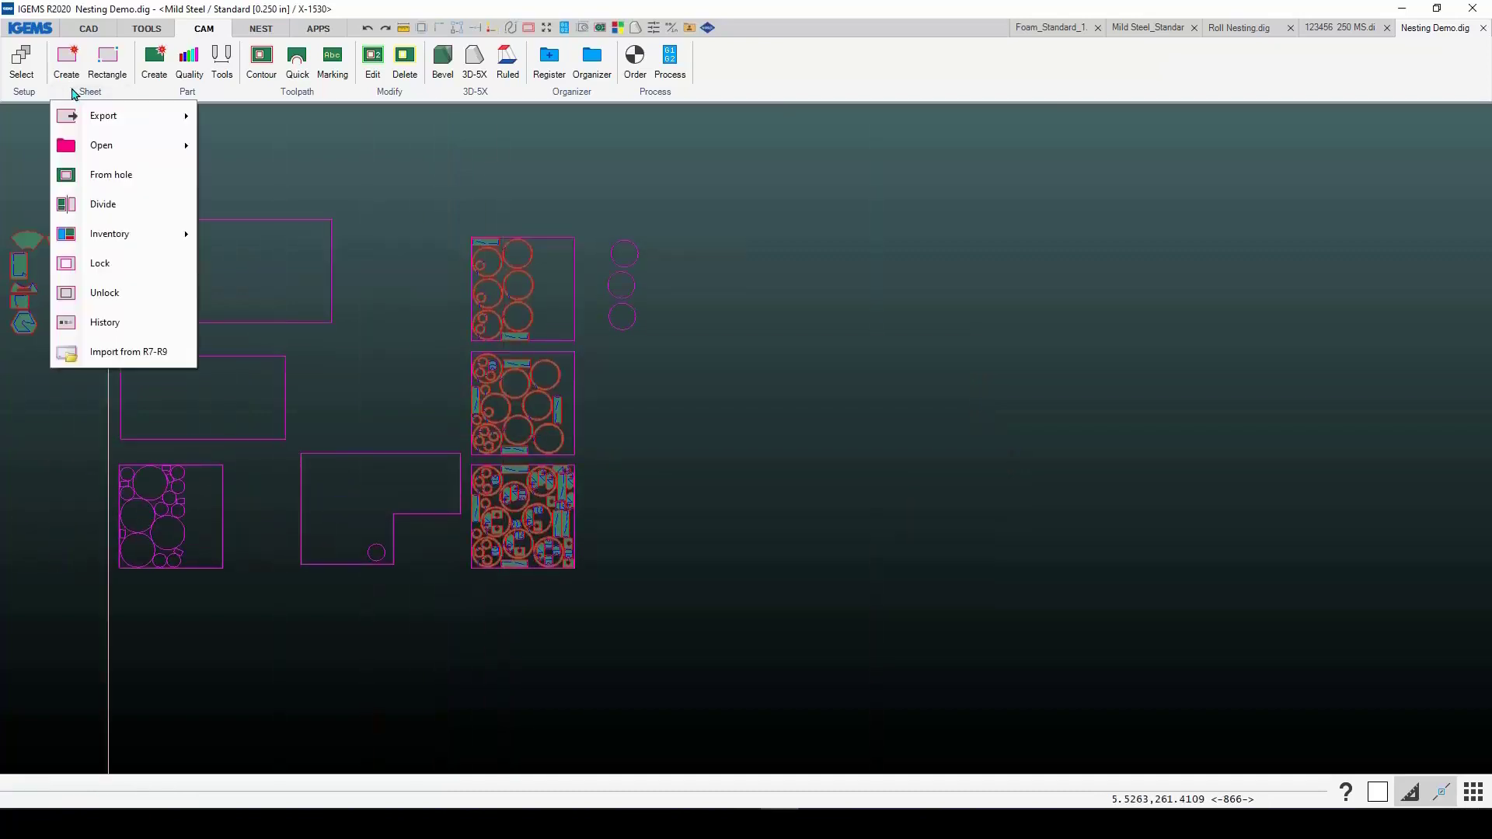
left_click(100, 295)
left_click(133, 464)
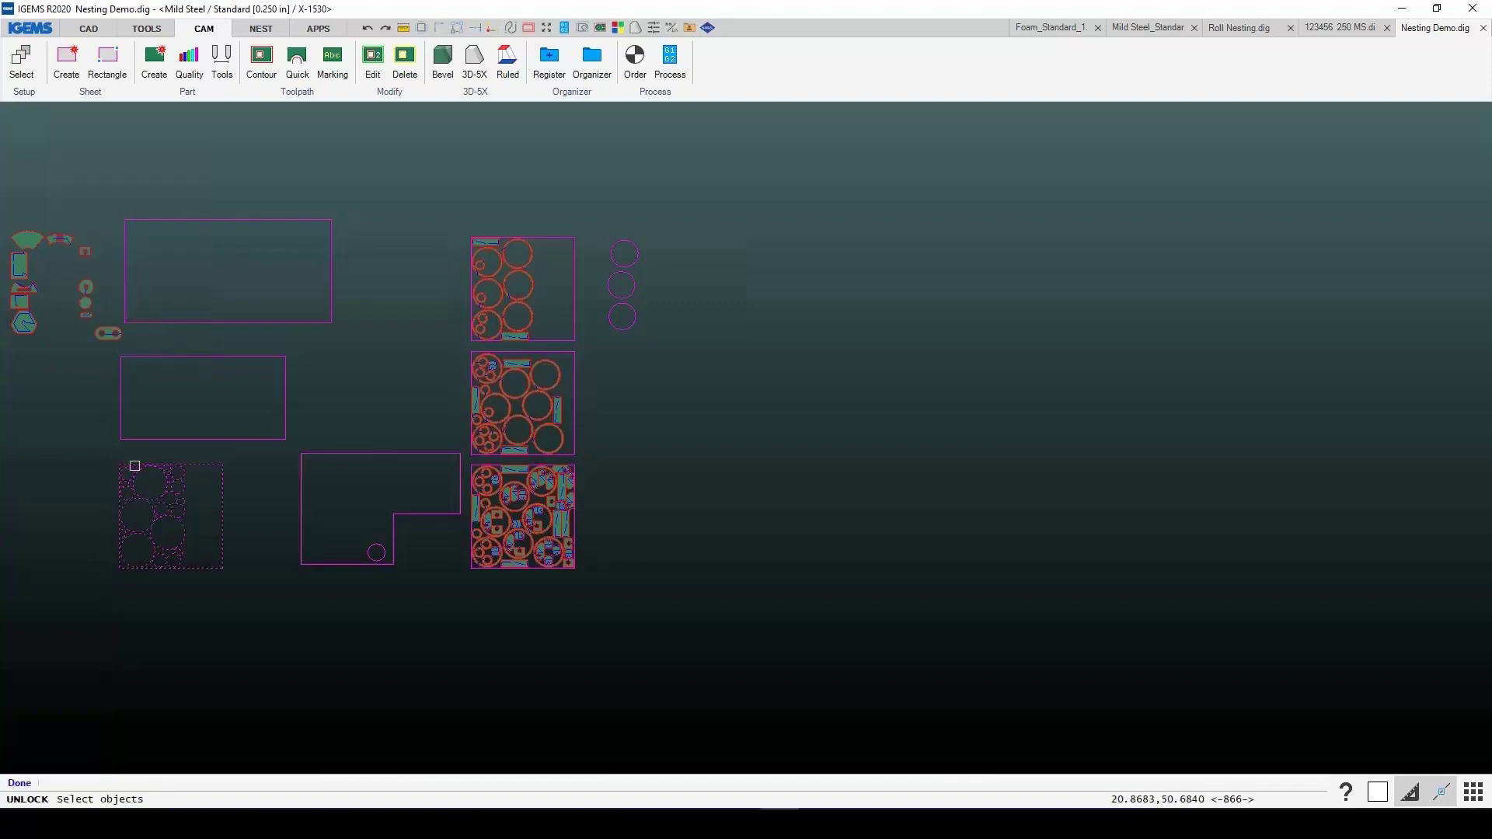
scroll(138, 476, "up", 5)
scroll(326, 482, "up", 3)
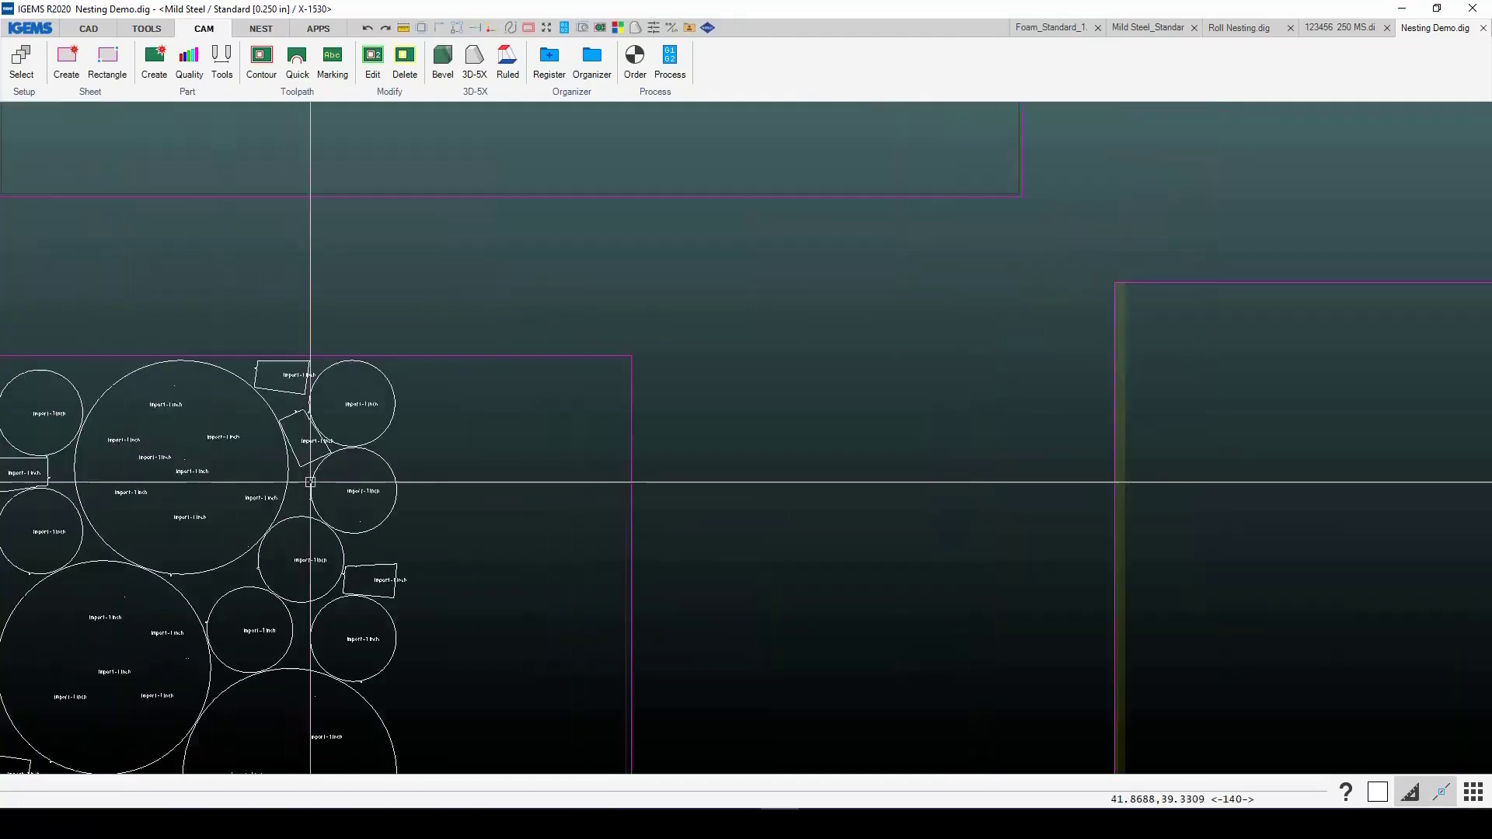
scroll(373, 497, "down", 5)
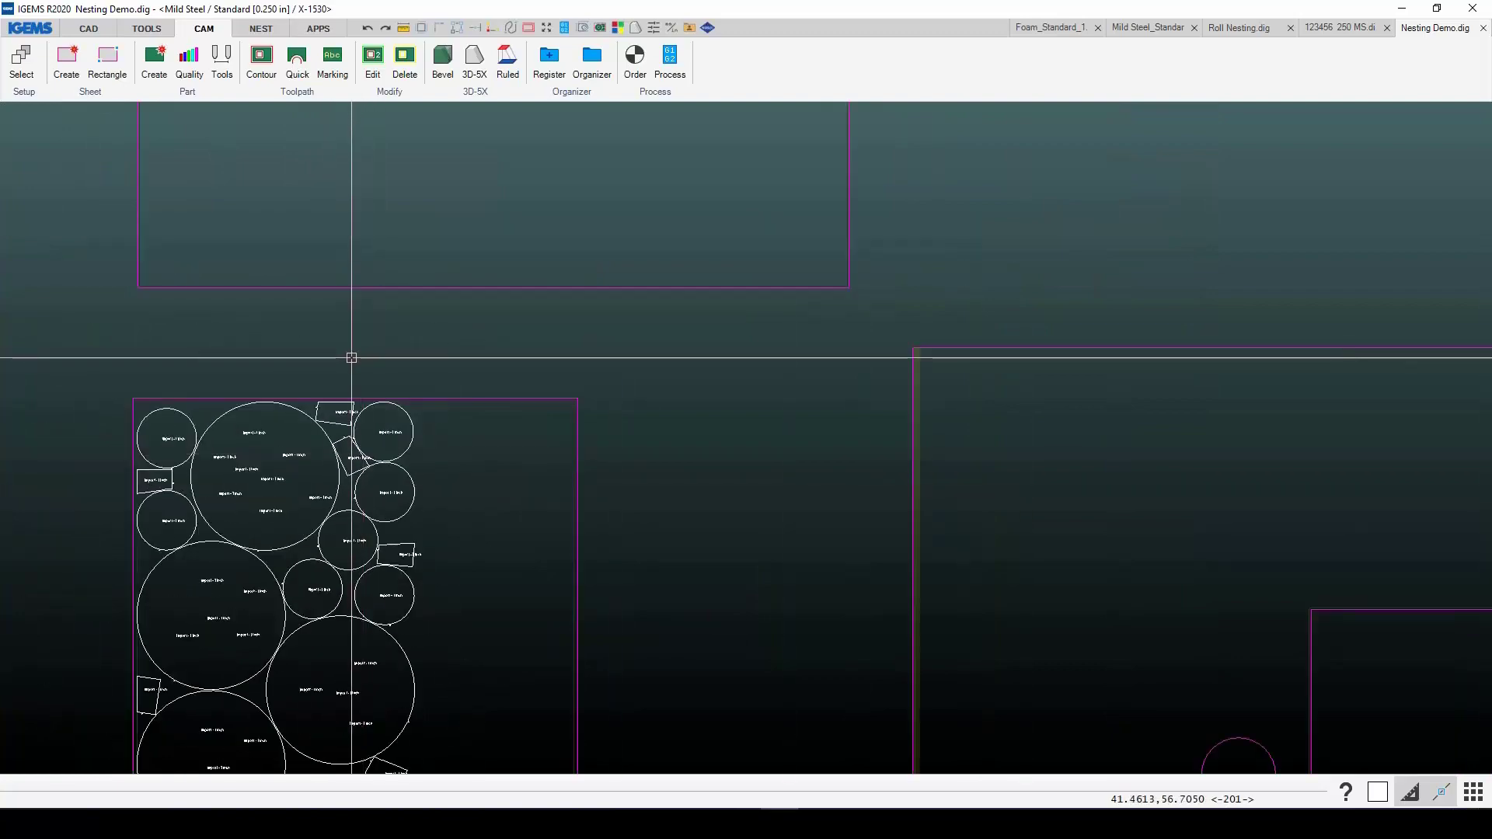
key("ctrl+z")
Step: Examine the history of the used square sheet, highlighting where each listed part was cut, and close it
scroll(331, 336, "down", 3)
left_click(92, 92)
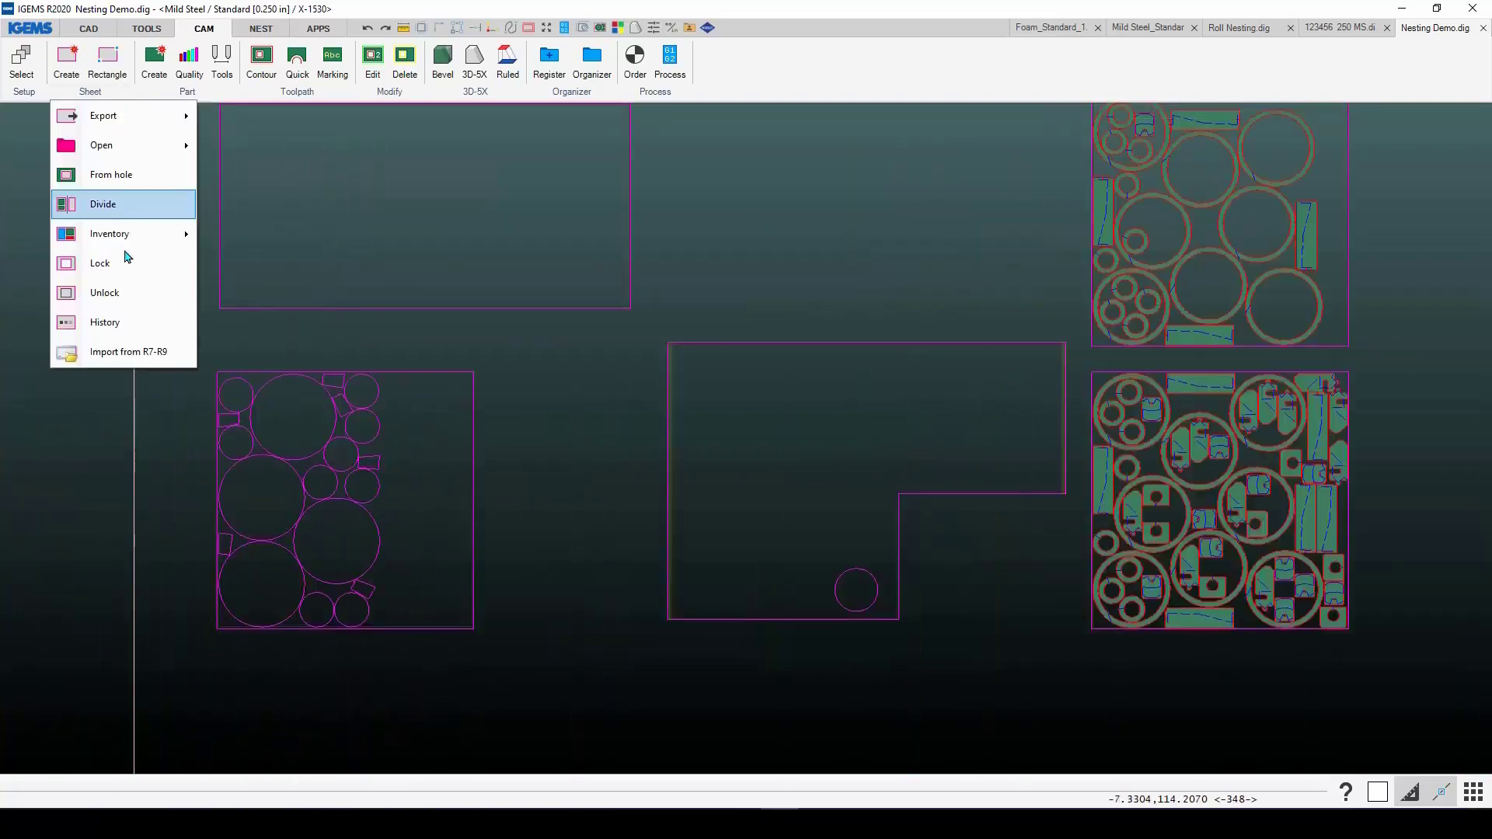
left_click(113, 322)
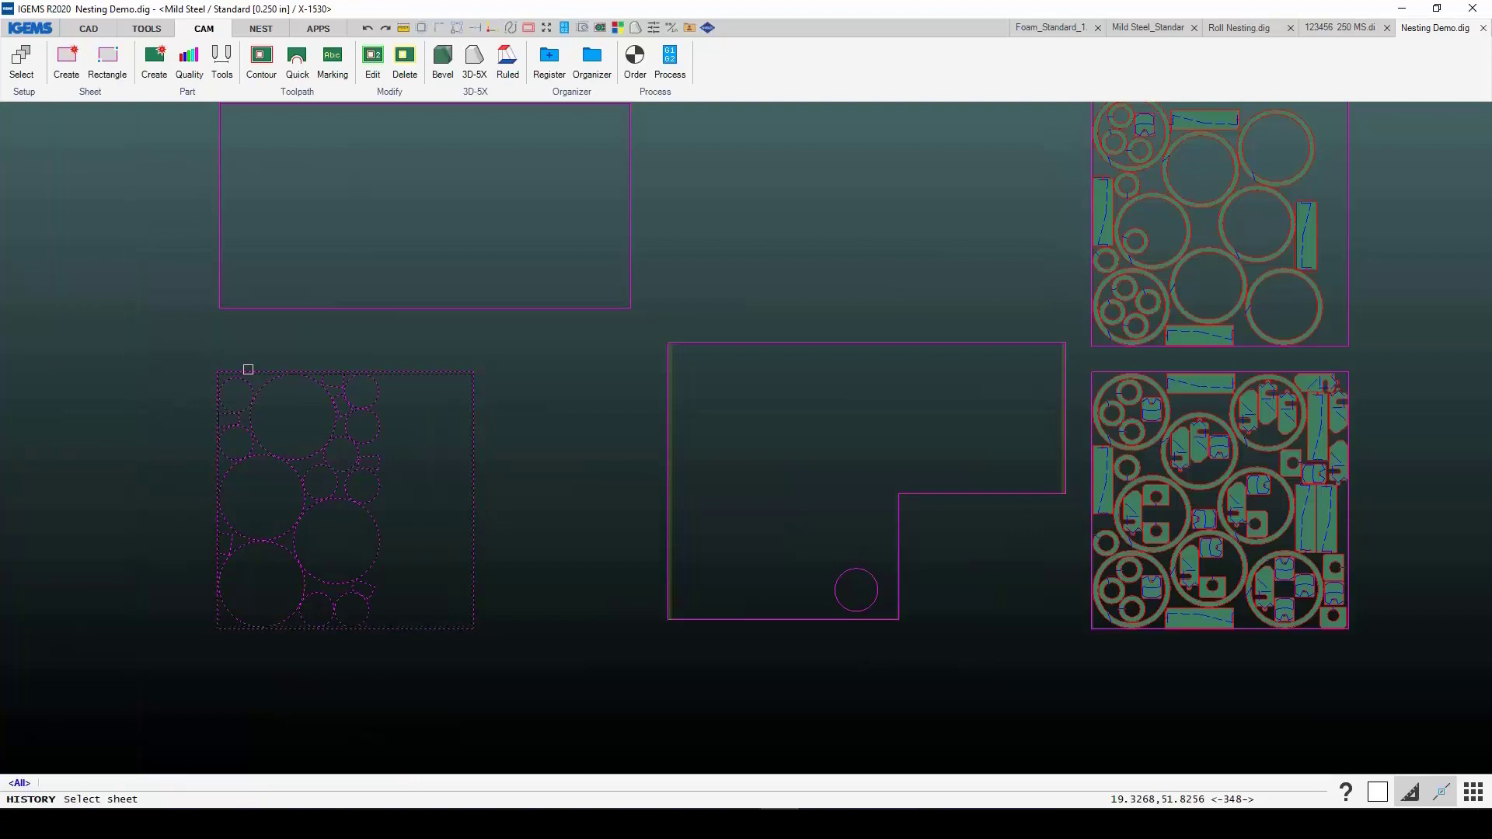
left_click(248, 369)
left_click(536, 368)
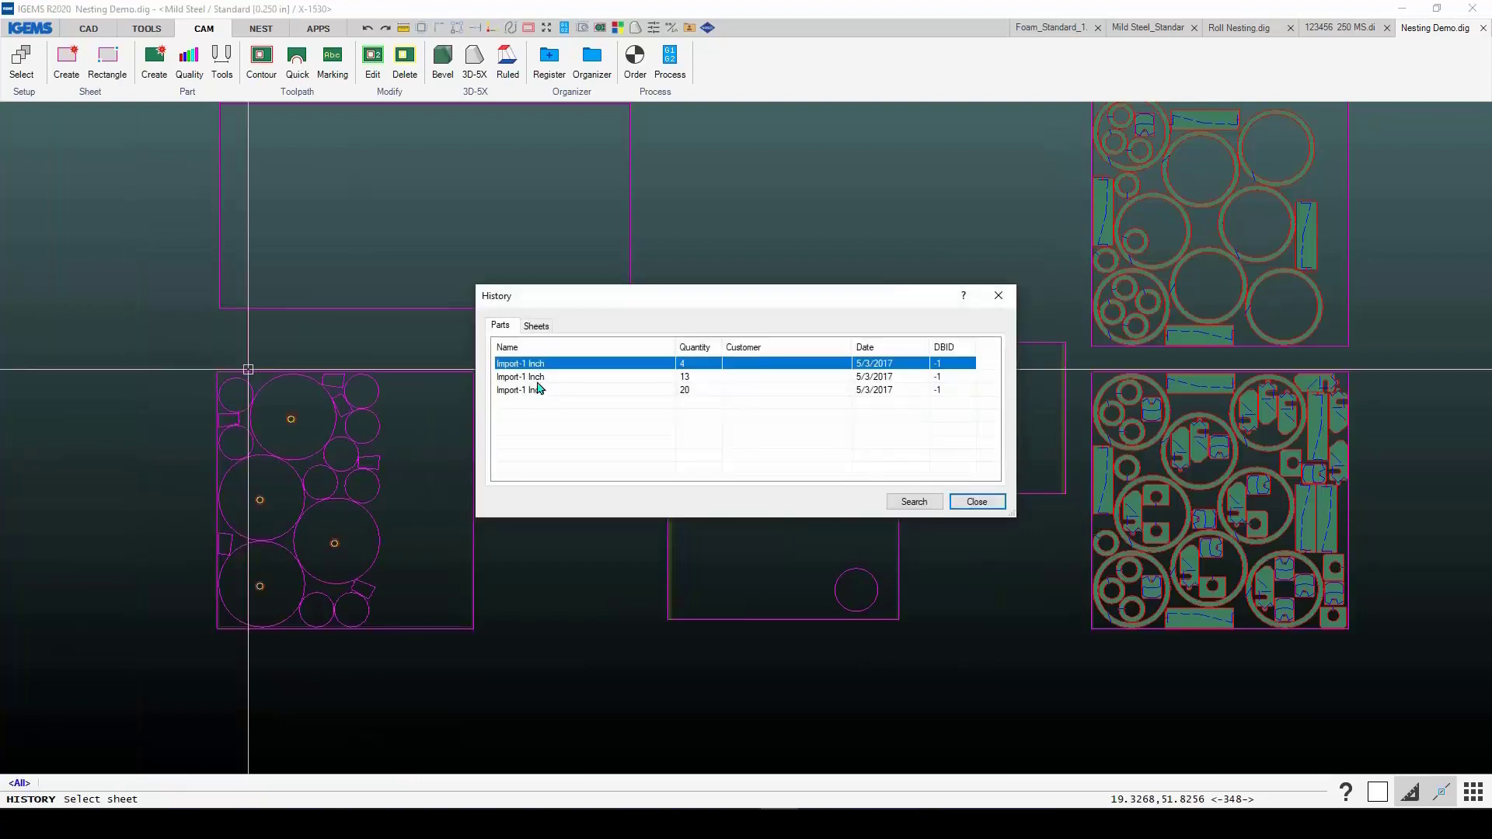
left_click(536, 378)
left_click(537, 391)
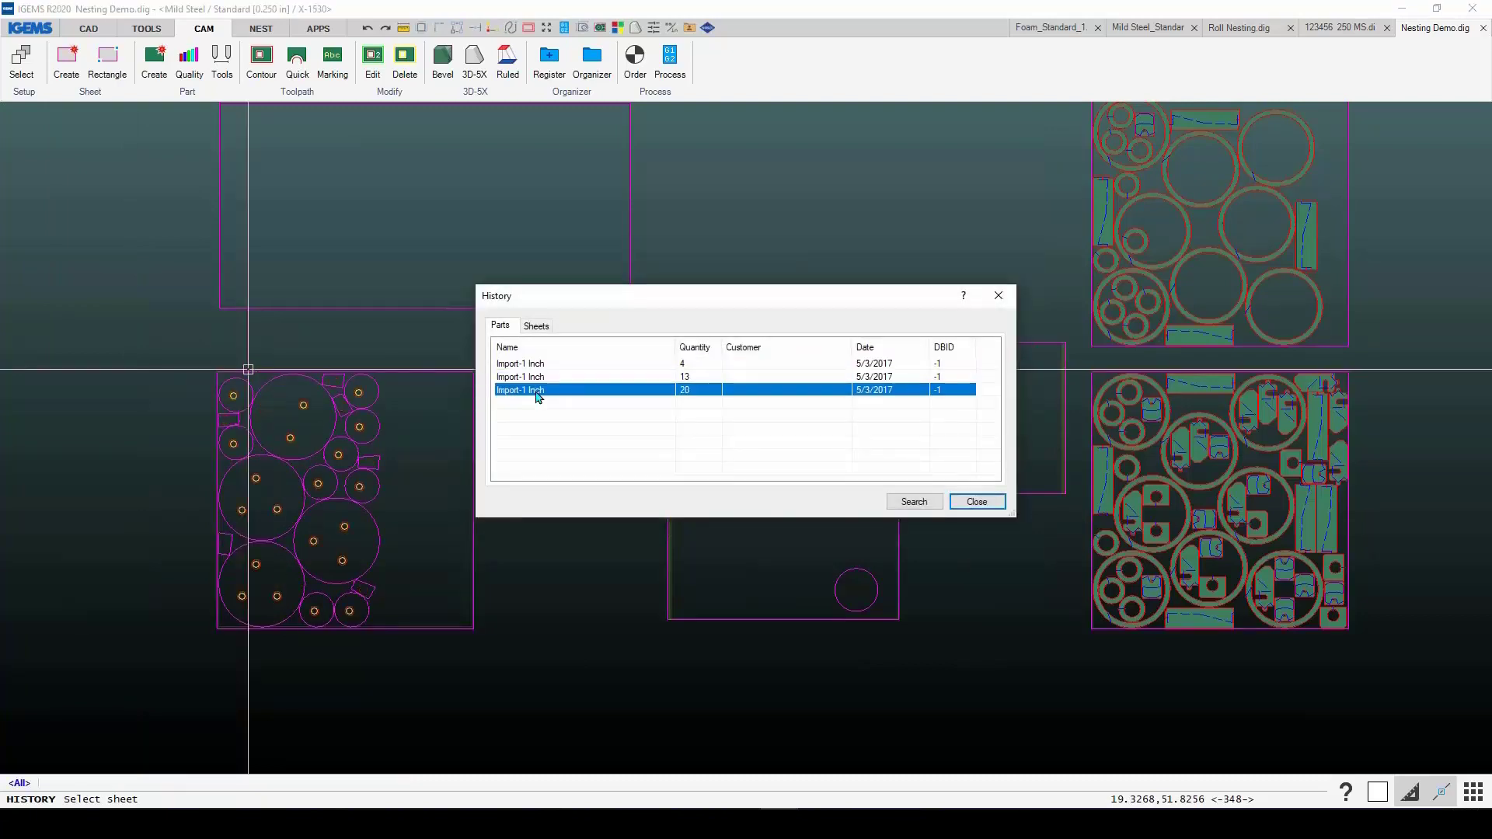
left_click(694, 364)
left_click(694, 378)
left_click(696, 391)
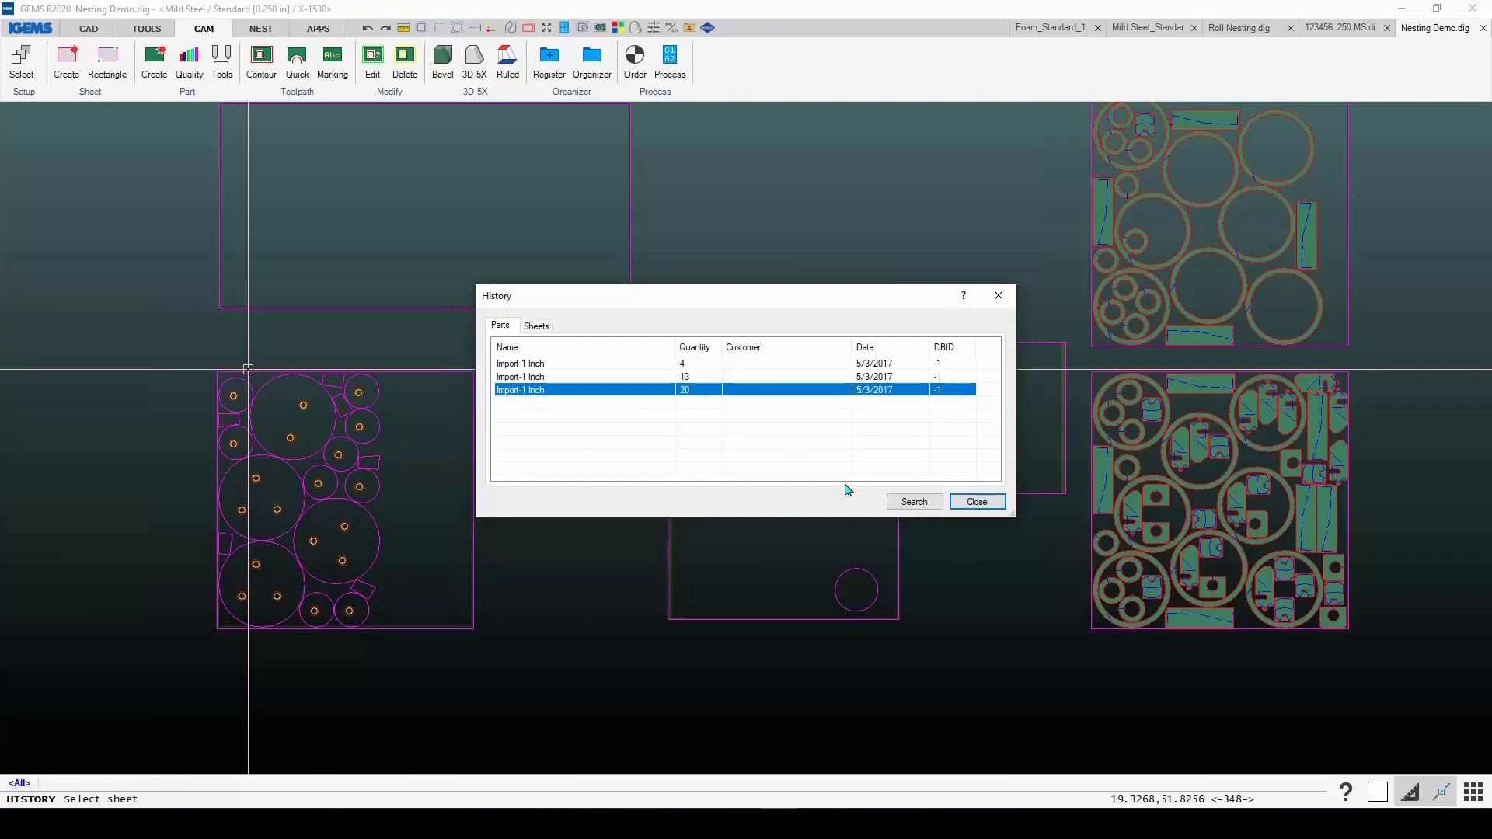
left_click(977, 502)
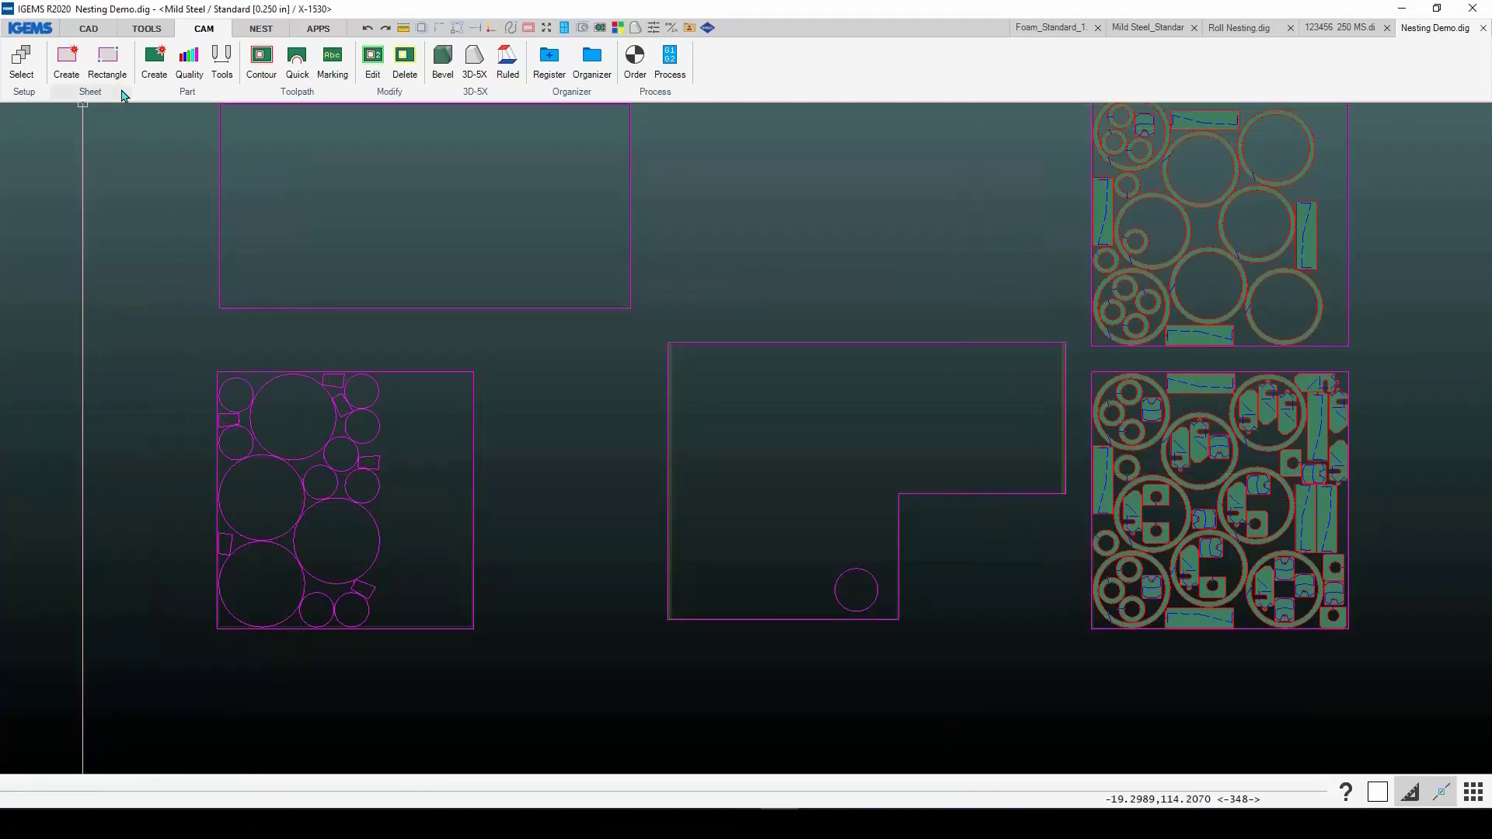
Step: Generate a nest report for the three nested square sheets
left_click(90, 94)
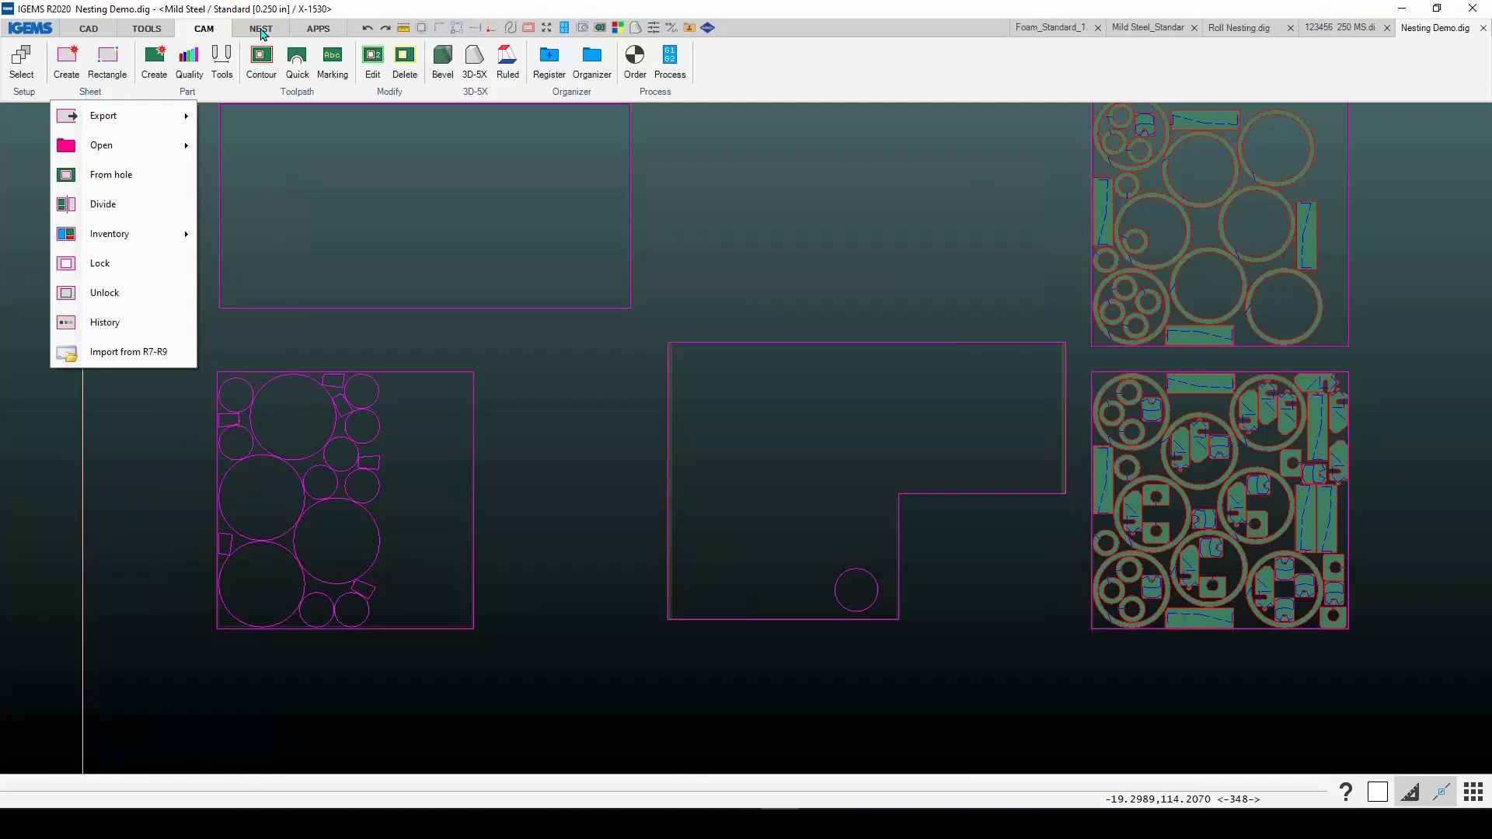
left_click(261, 29)
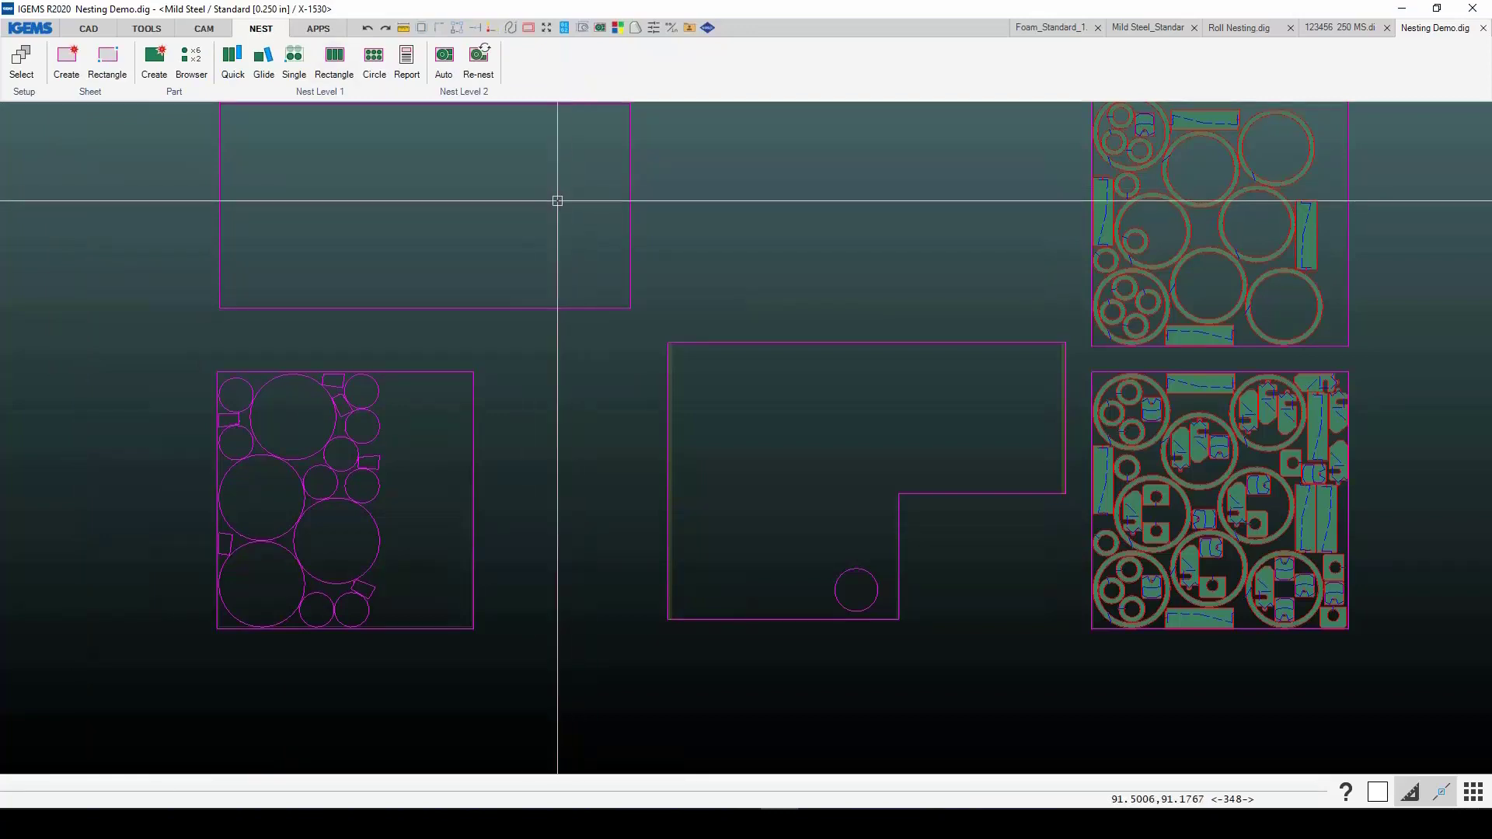
mouse_move(523, 188)
middle_mouse_down()
mouse_move(498, 216)
mouse_move(320, 231)
middle_mouse_up()
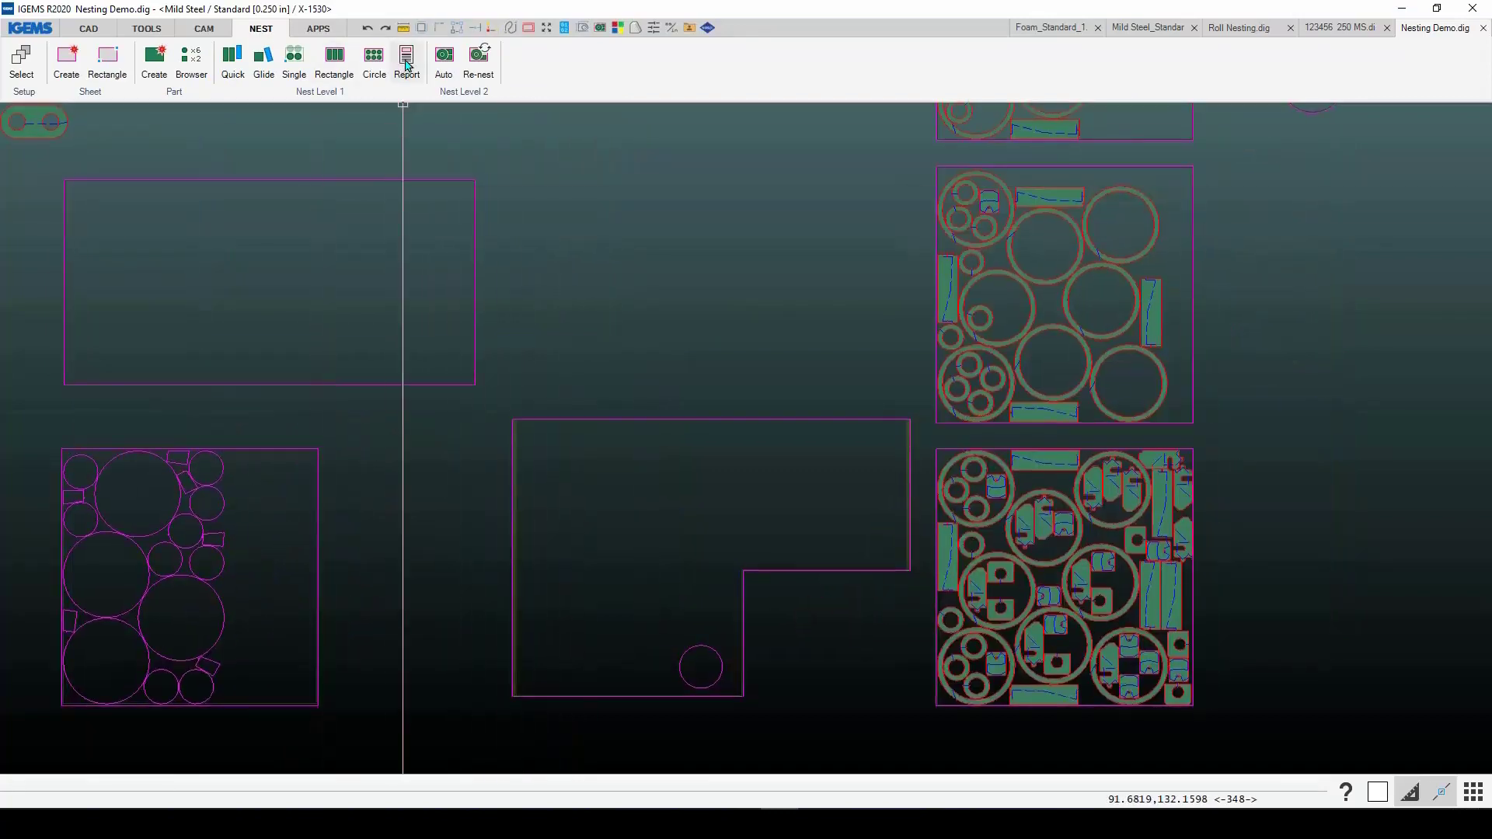
left_click(407, 65)
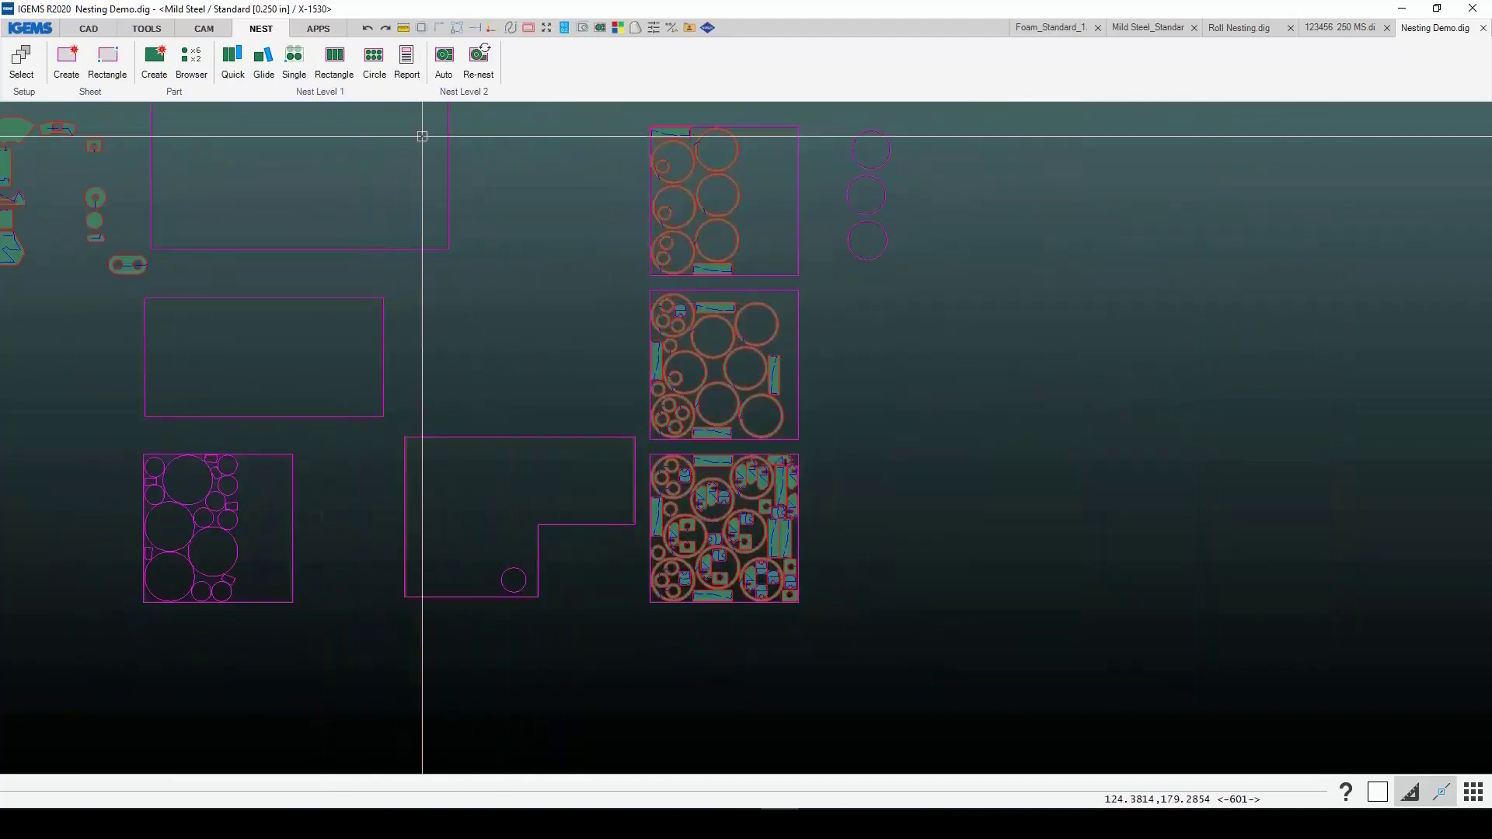
middle_click_drag(587, 213, 355, 233)
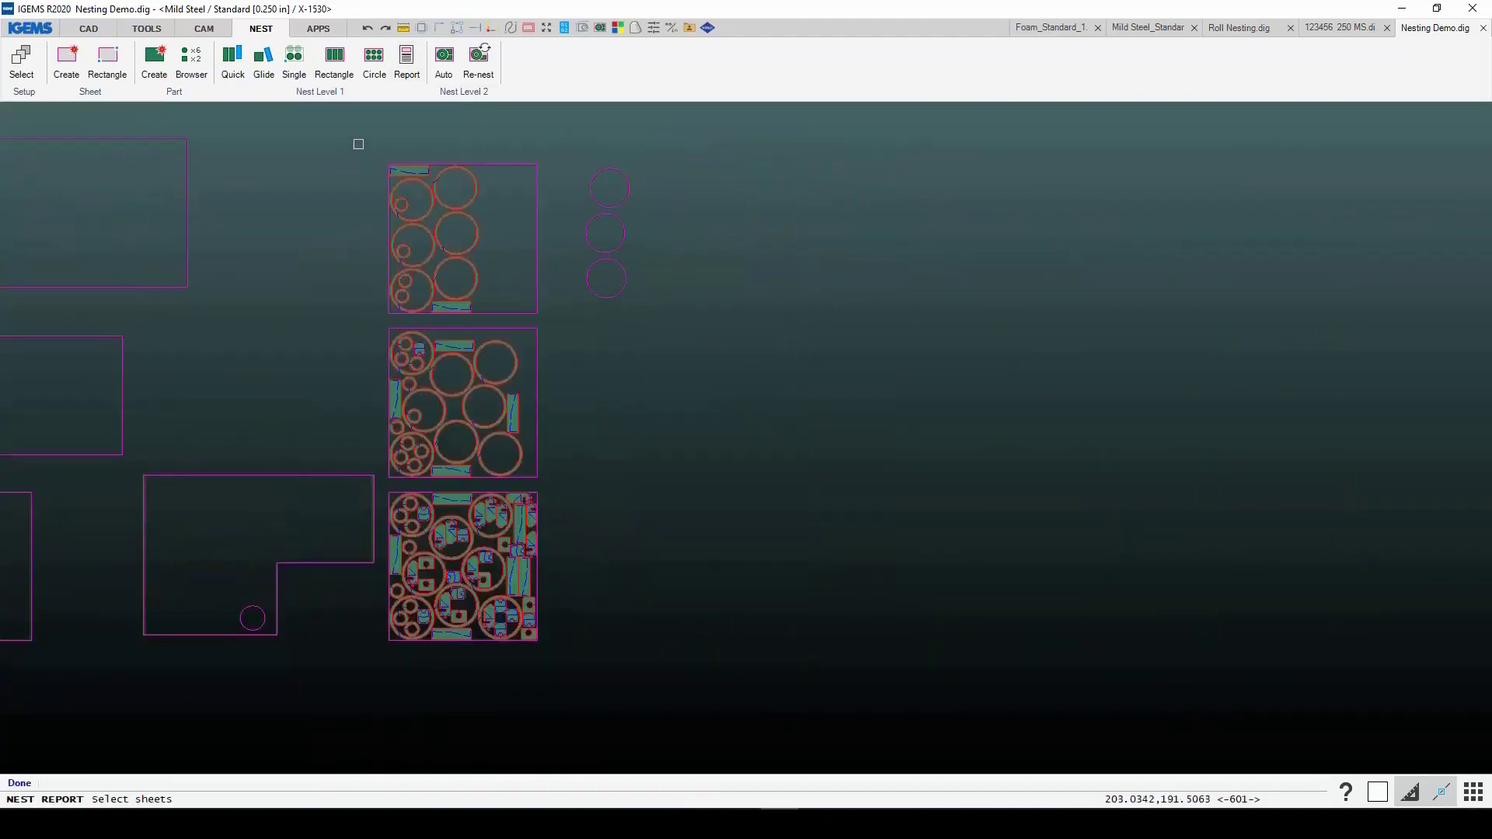
left_click_drag(359, 142, 564, 692)
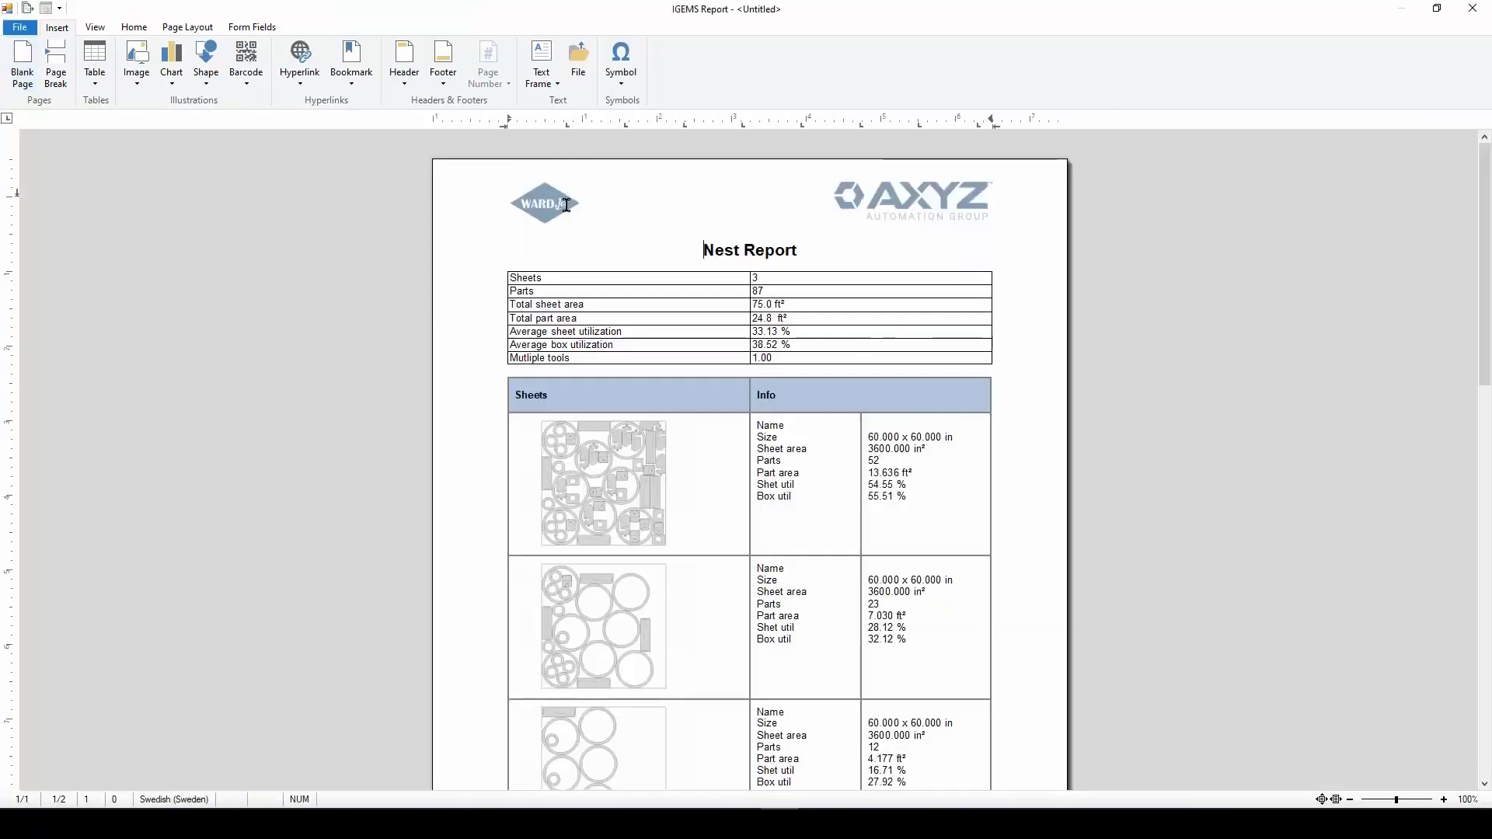
Step: Review the nest report's summary and each sheet's part count, area and utilization, and close the report
scroll(1213, 343, "down", 2)
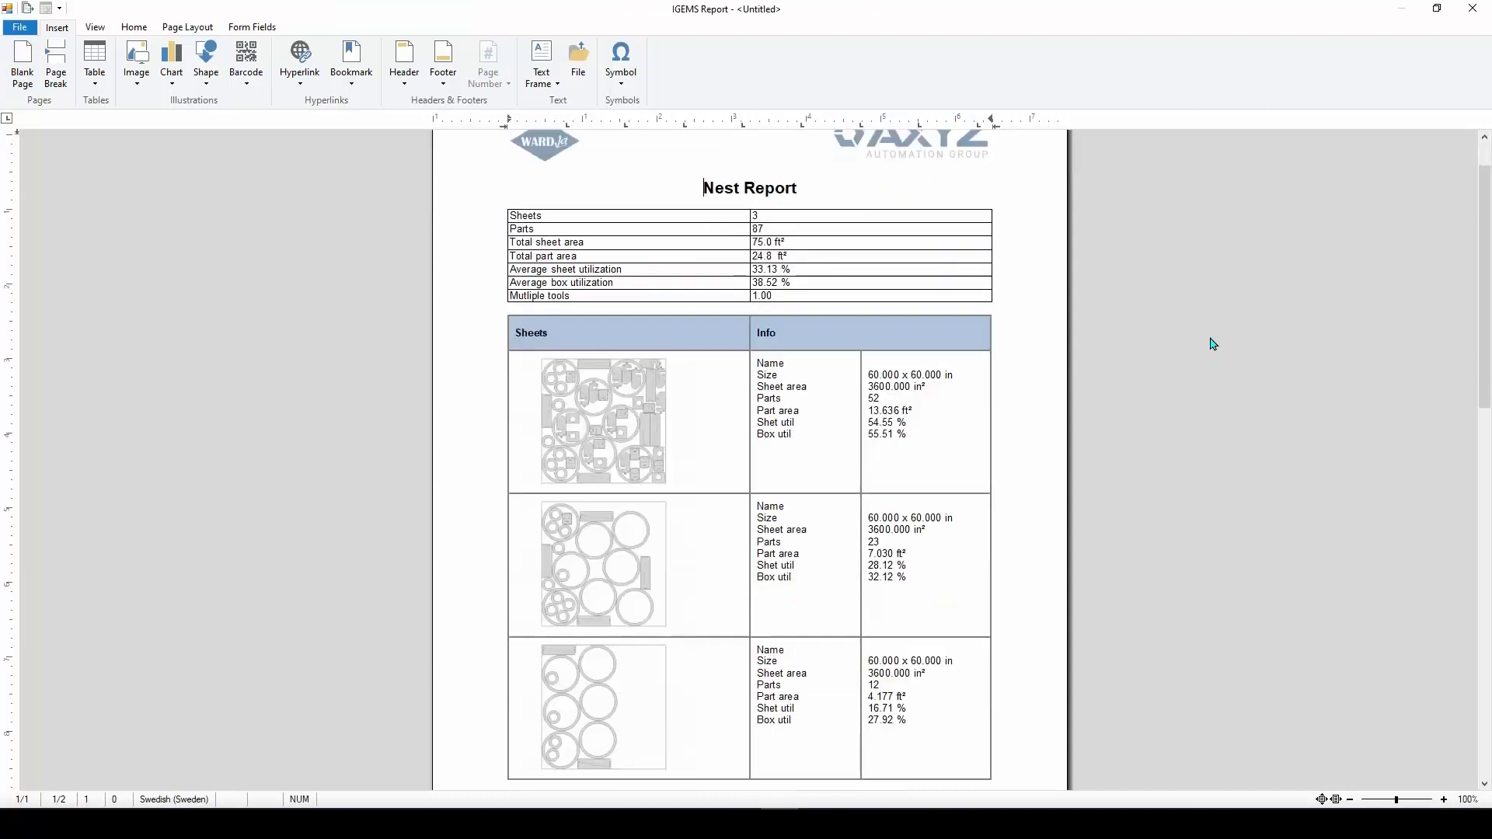
left_click(784, 231)
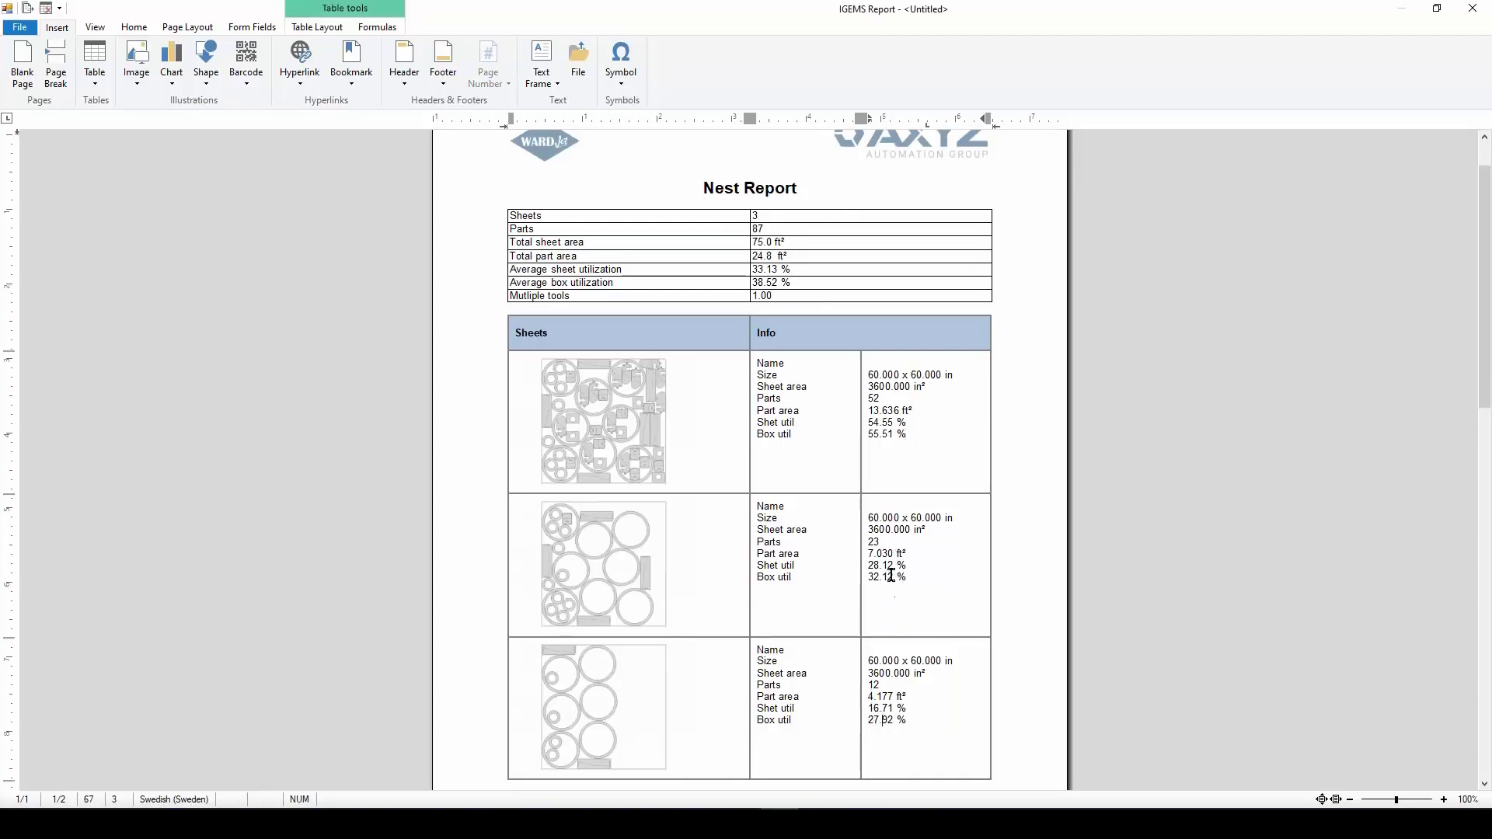
scroll(1342, 333, "up", 2)
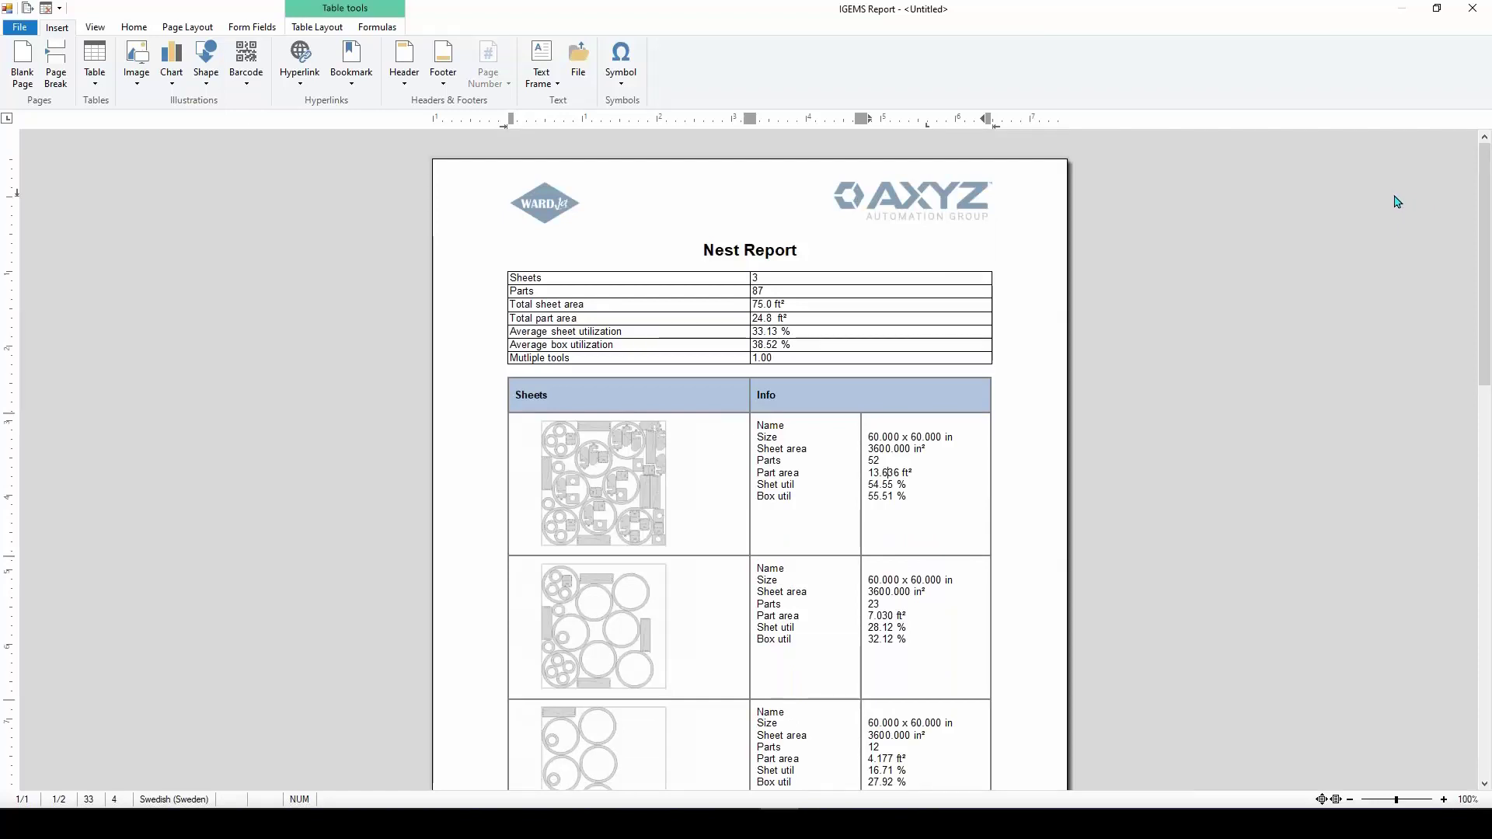
left_click(1473, 9)
scroll(669, 544, "down", 4)
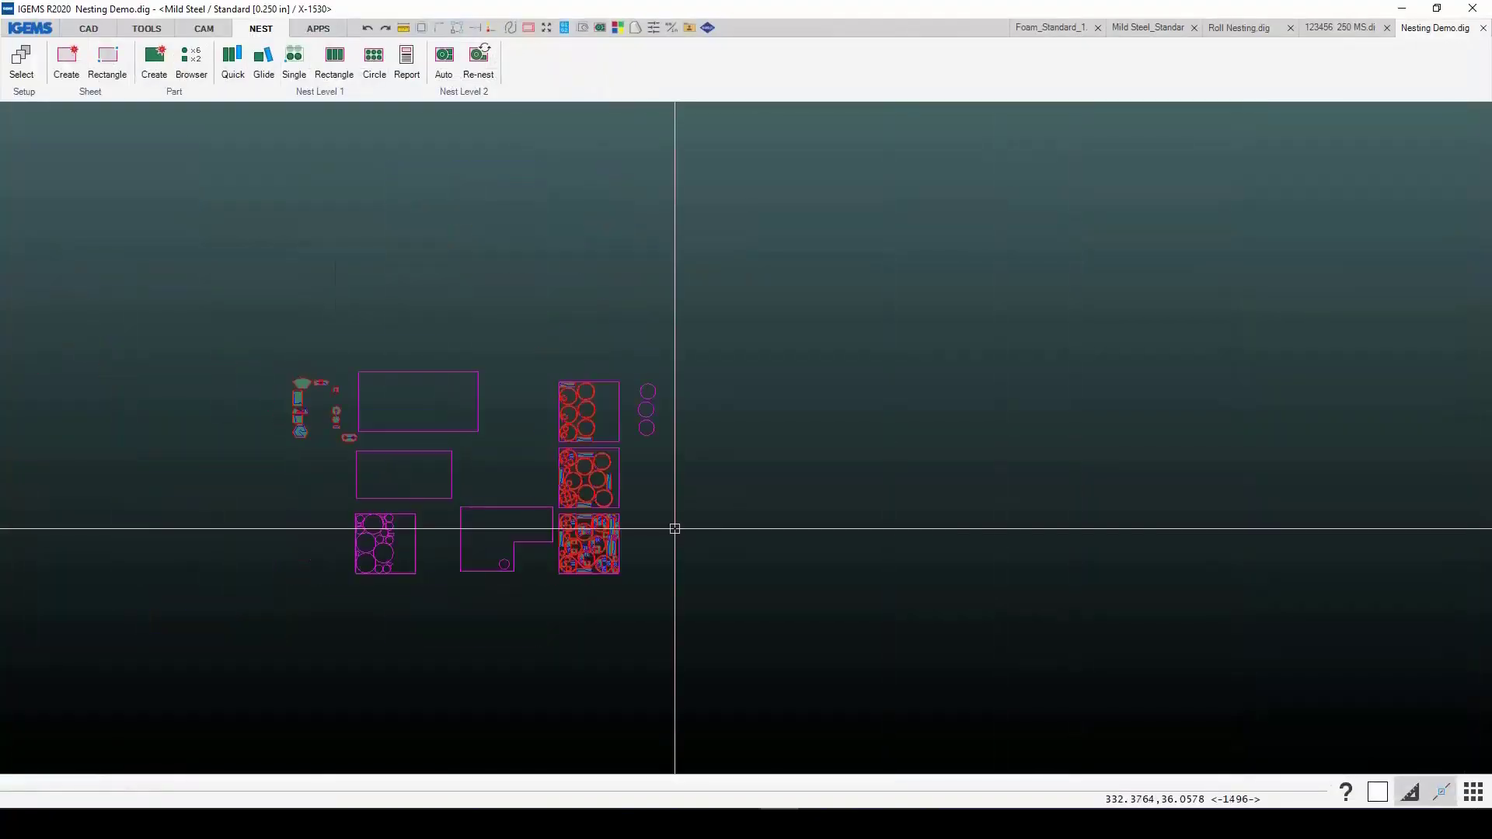
middle_click_drag(676, 526, 766, 510)
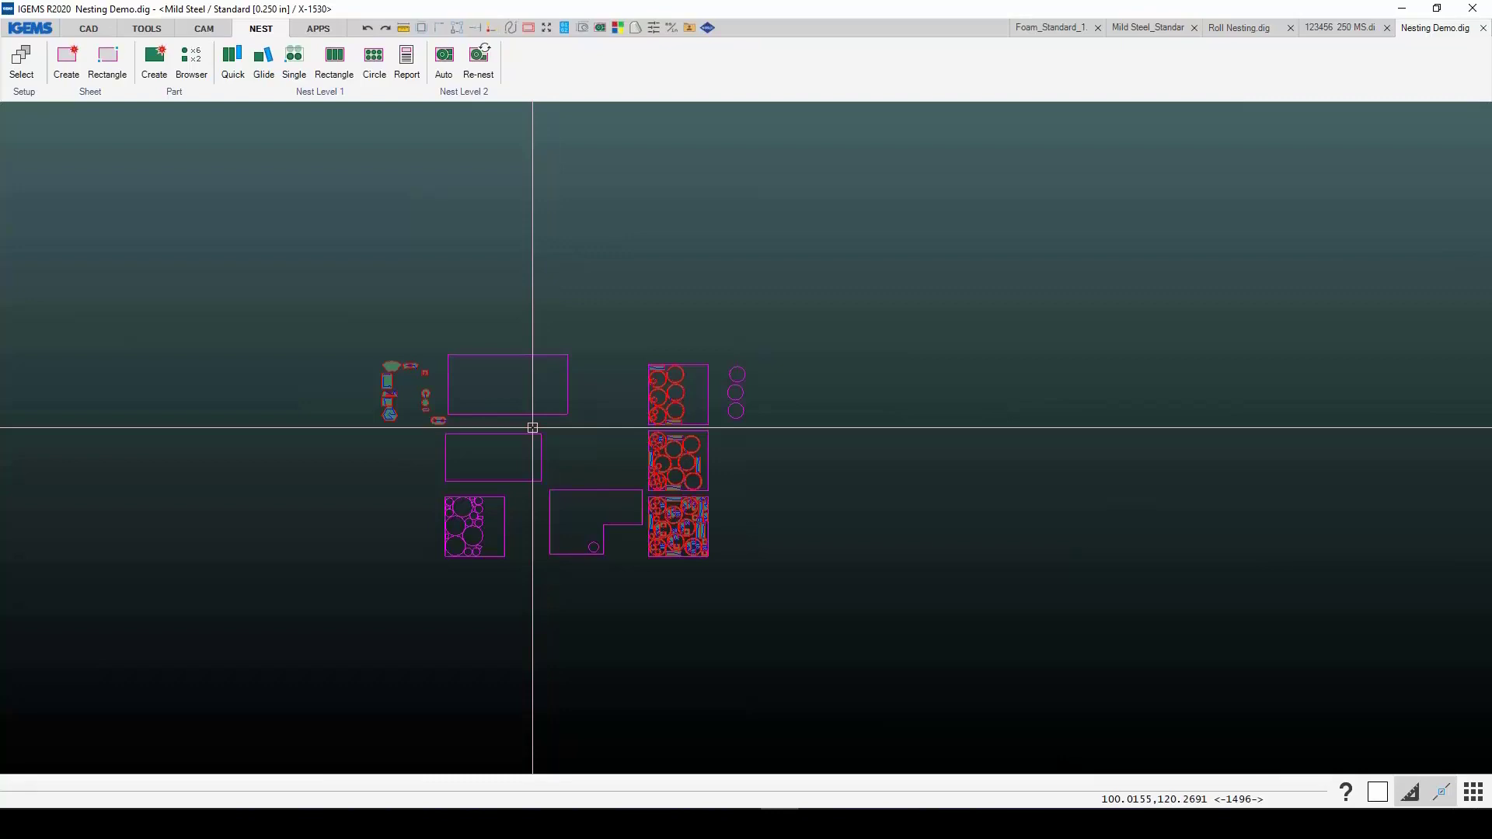
scroll(532, 427, "up", 2)
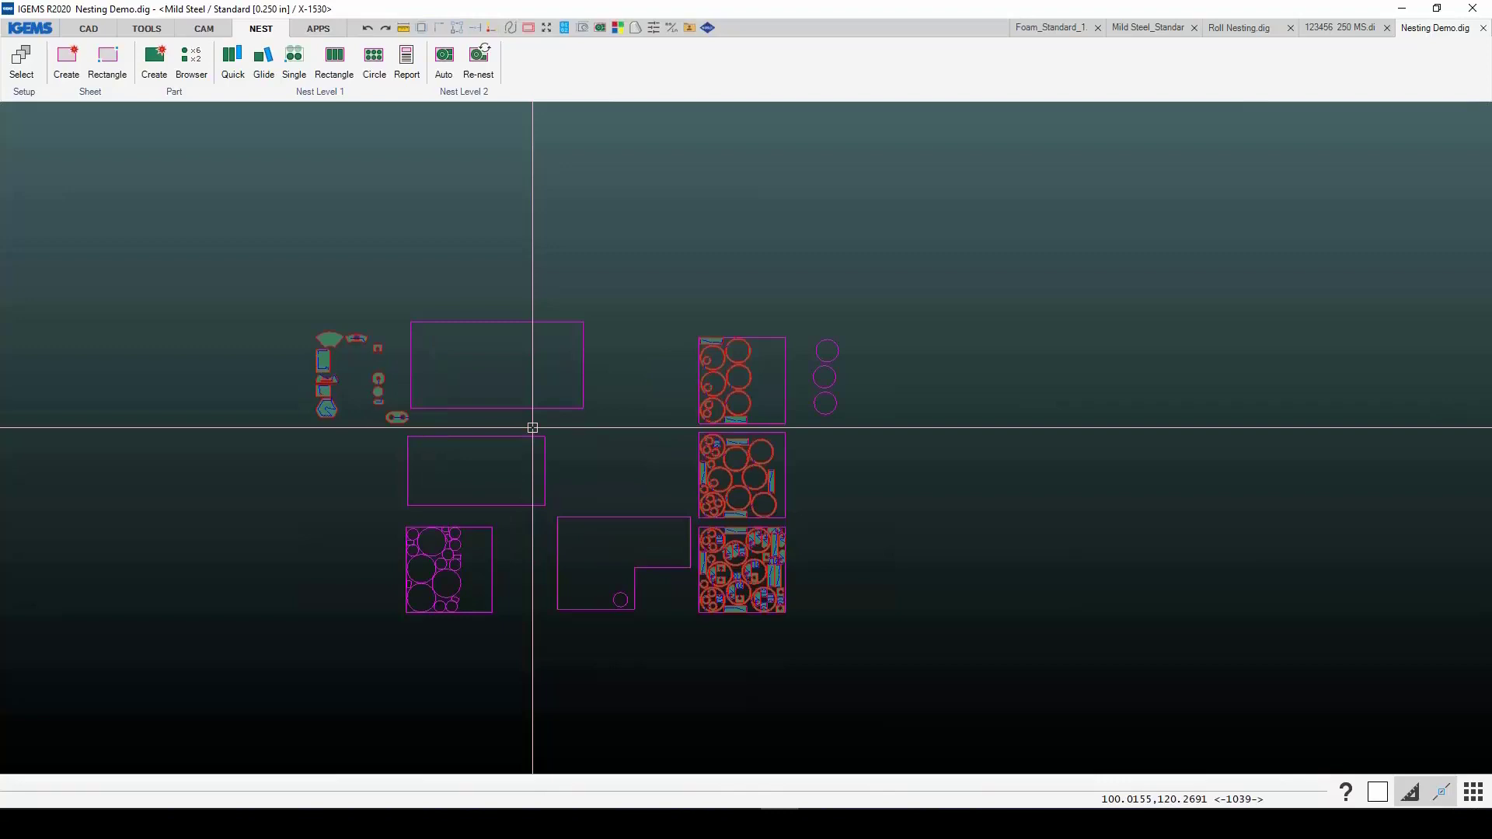